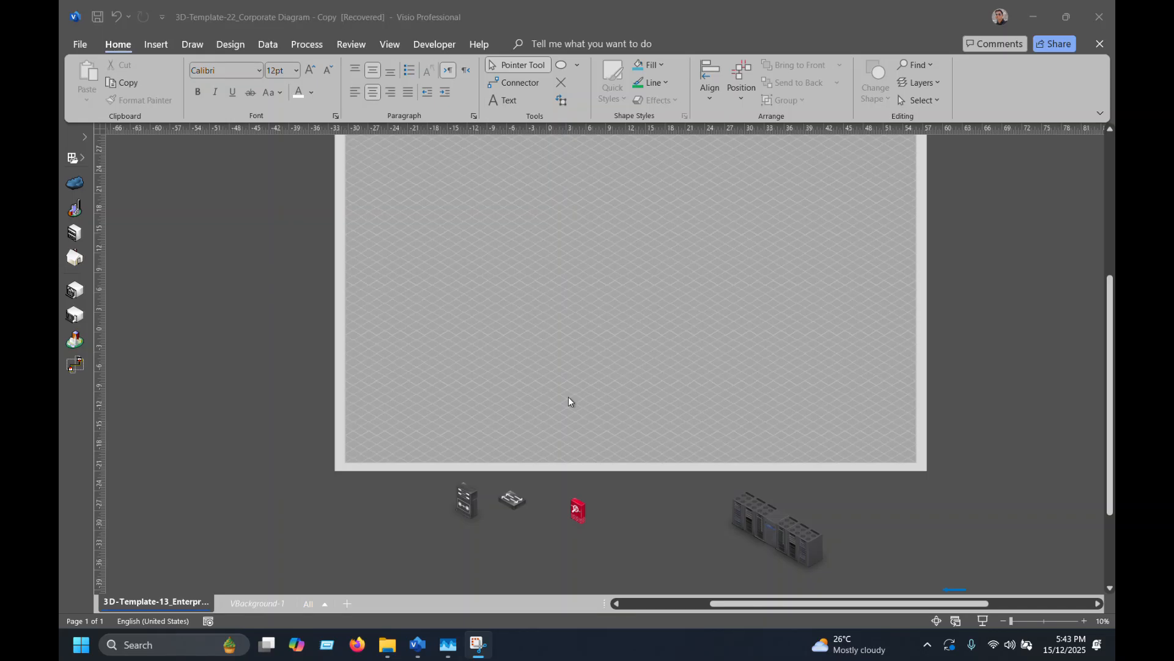
Move the tall core switch below the page slightly left, away from the flat switch.
{"action": "scroll", "coordinate": [497, 472], "scroll_direction": "down", "scroll_amount": 2}
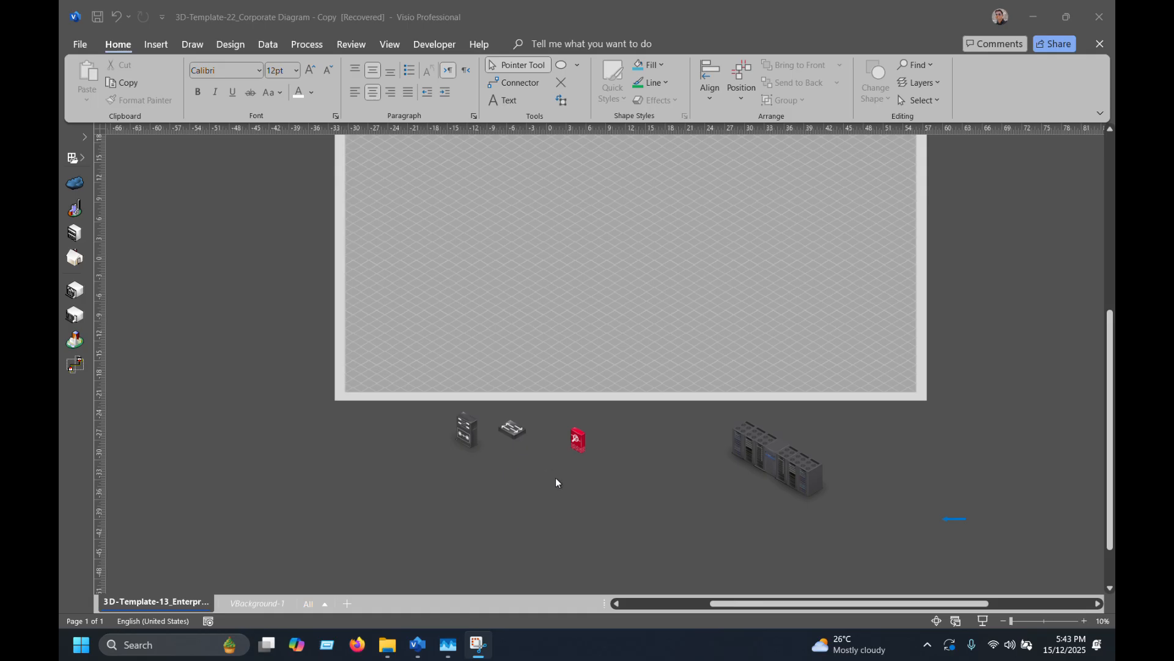
{"action": "scroll", "coordinate": [542, 454], "scroll_direction": "up", "scroll_amount": 1}
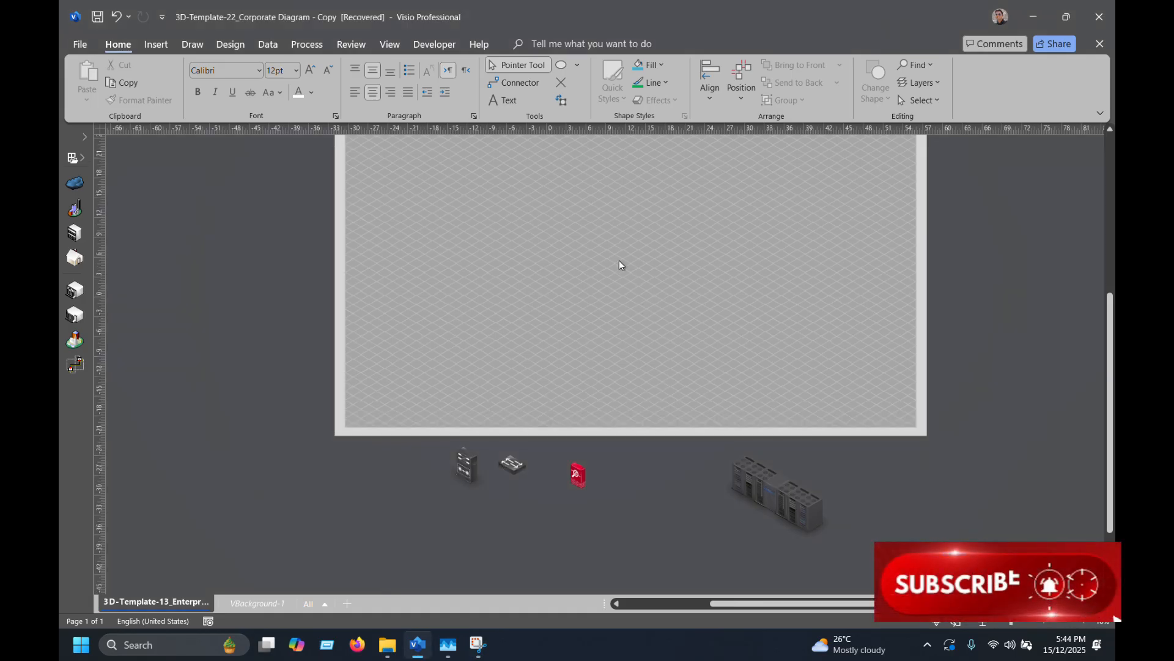
{"action": "left_click_drag", "start_coordinate": [464, 470], "coordinate": [509, 481]}
{"action": "left_click", "coordinate": [506, 498]}
{"action": "left_click", "coordinate": [479, 496]}
{"action": "scroll", "coordinate": [476, 493], "scroll_direction": "down", "scroll_amount": 2}
{"action": "scroll", "coordinate": [469, 453], "scroll_direction": "up", "scroll_amount": 3}
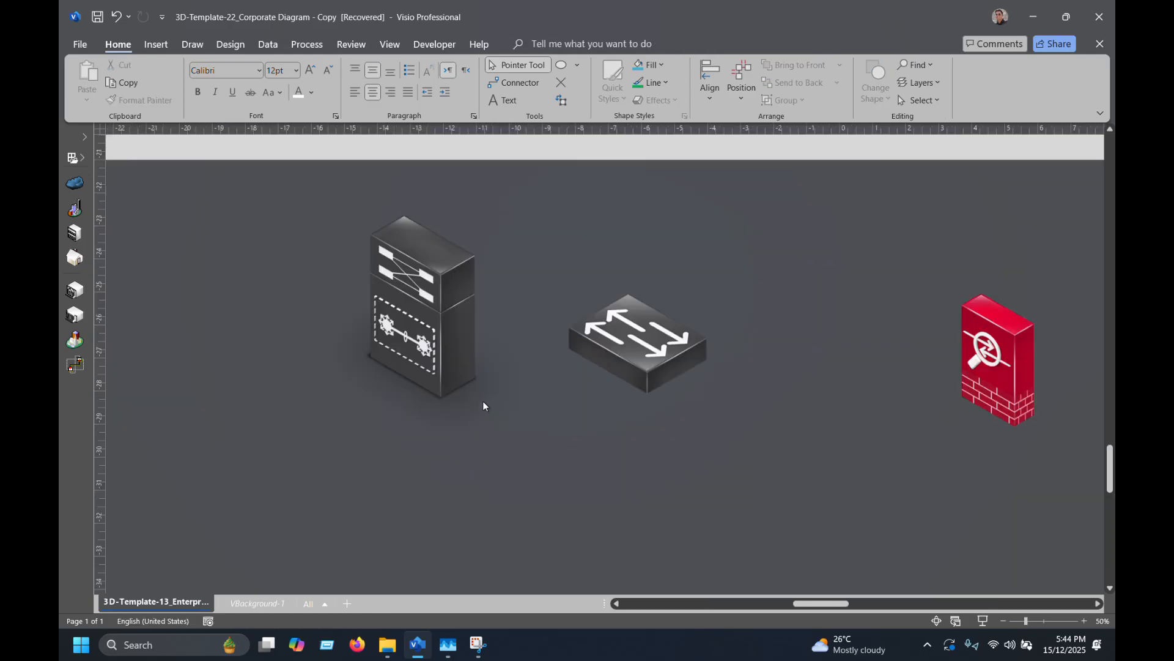
{"action": "left_click", "coordinate": [415, 335]}
{"action": "left_click_drag", "start_coordinate": [415, 335], "coordinate": [382, 338]}
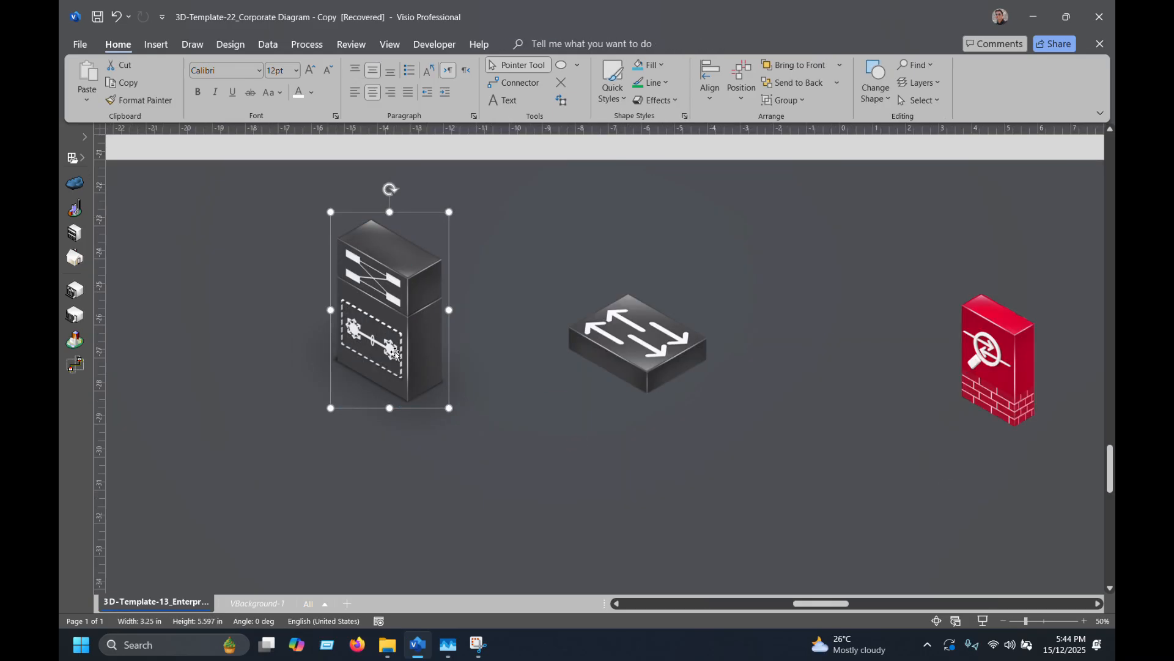
Move the red firewall below the page closer to the flat switch.
{"action": "left_click", "coordinate": [604, 389]}
{"action": "left_click", "coordinate": [641, 344]}
{"action": "scroll", "coordinate": [392, 392], "scroll_direction": "down", "scroll_amount": 2}
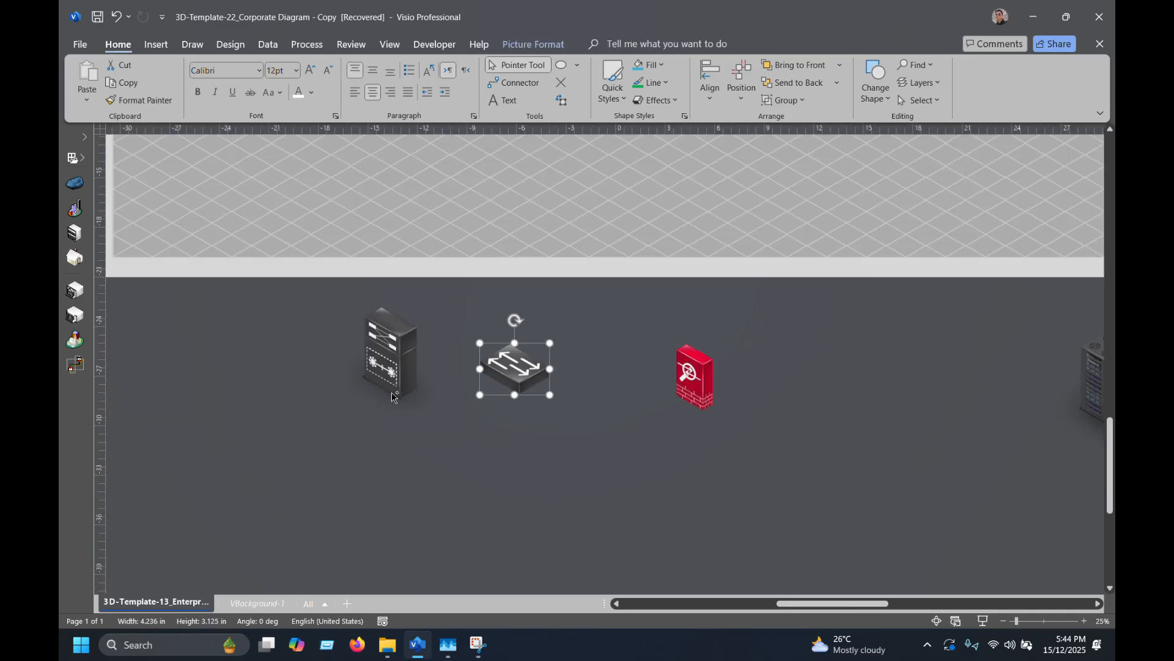
{"action": "left_click_drag", "start_coordinate": [692, 379], "coordinate": [619, 368]}
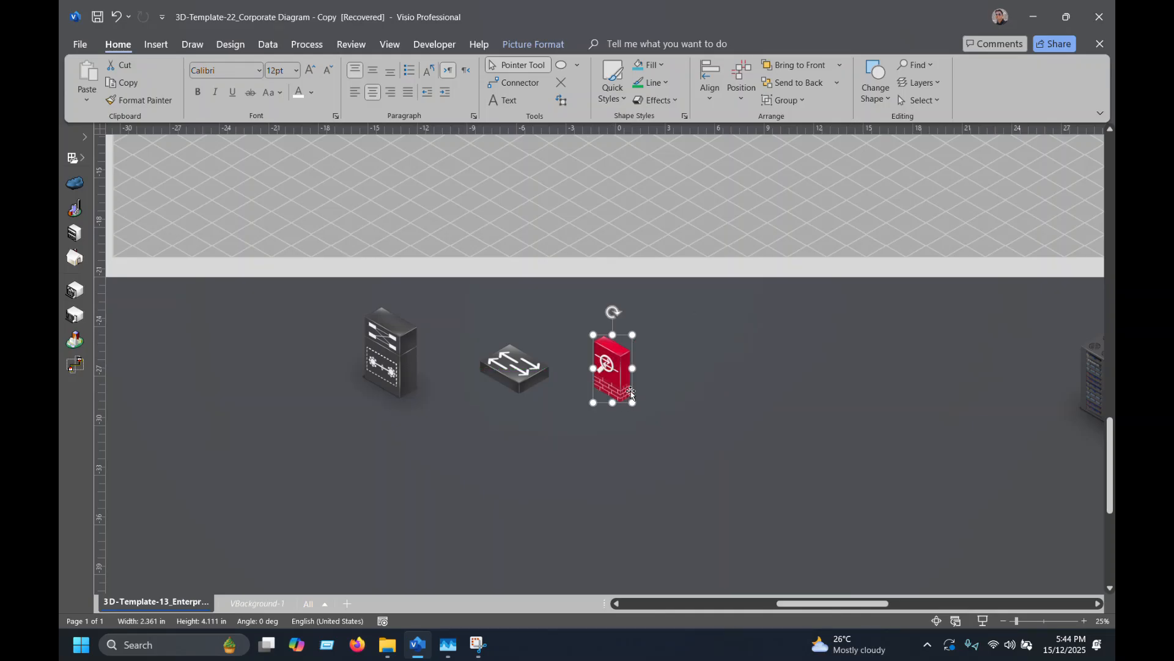
Move the server rack row below the page left, closer to the other device shapes.
{"action": "left_click_drag", "start_coordinate": [800, 600], "coordinate": [840, 603]}
{"action": "left_click", "coordinate": [826, 448]}
{"action": "left_click_drag", "start_coordinate": [827, 425], "coordinate": [684, 424]}
{"action": "left_click_drag", "start_coordinate": [847, 602], "coordinate": [839, 602]}
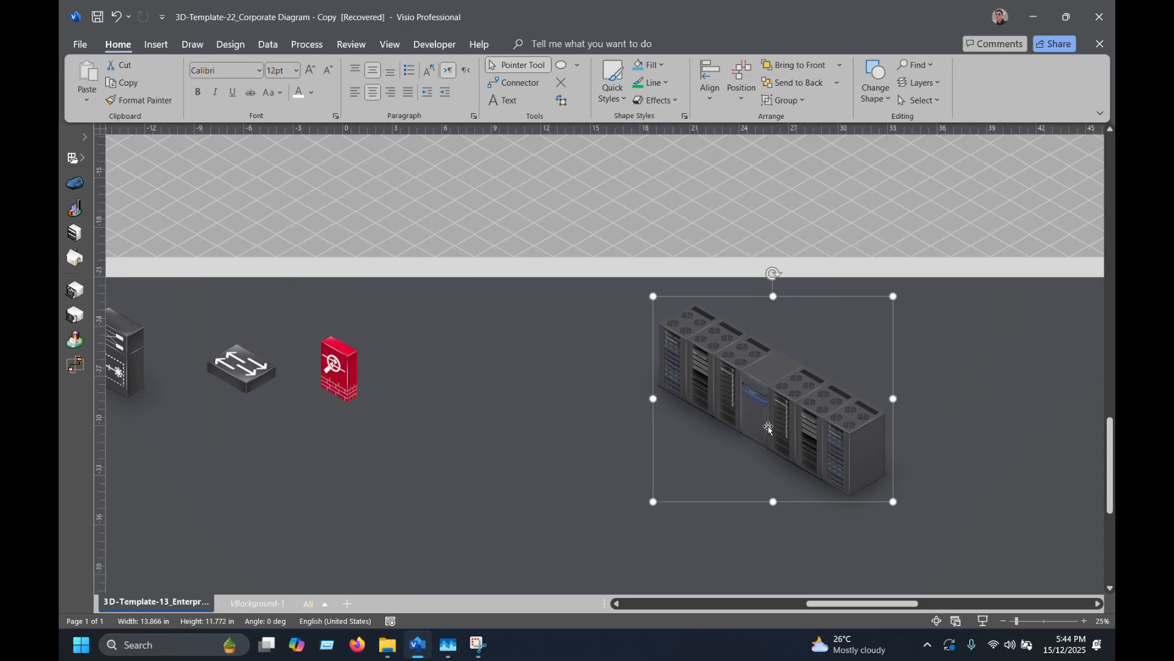
{"action": "left_click_drag", "start_coordinate": [860, 605], "coordinate": [829, 610]}
Place the tall core switch on the page's isometric grid, a little right of centre.
{"action": "scroll", "coordinate": [710, 486], "scroll_direction": "down", "scroll_amount": 2}
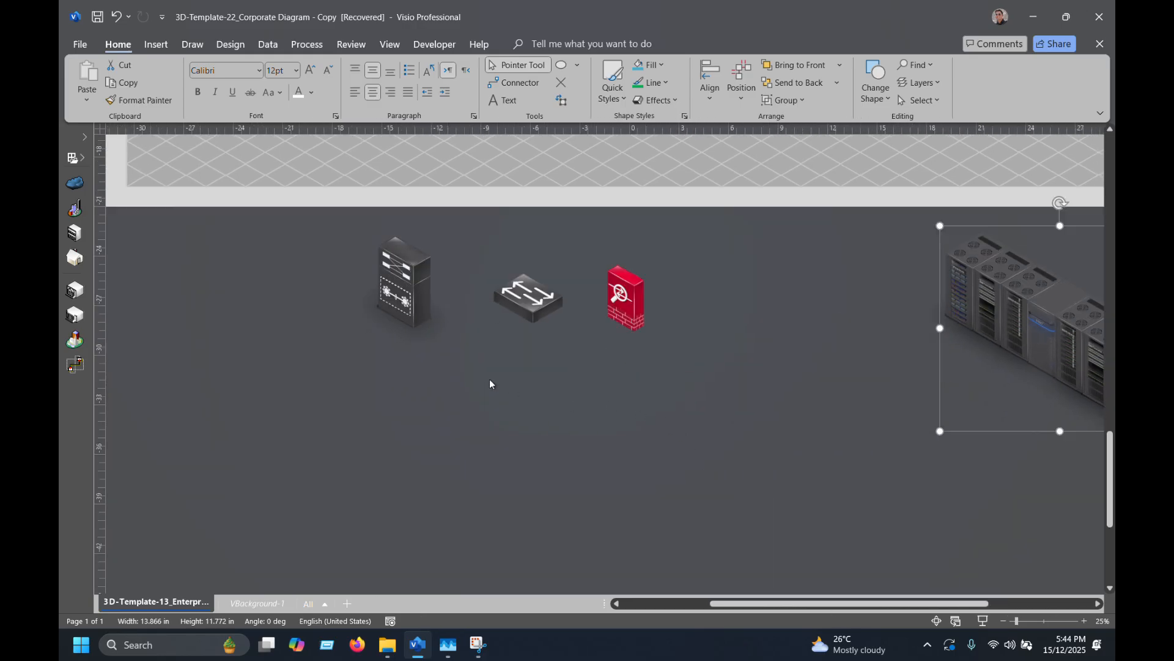
{"action": "scroll", "coordinate": [453, 397], "scroll_direction": "down", "scroll_amount": 3}
{"action": "scroll", "coordinate": [471, 423], "scroll_direction": "up", "scroll_amount": 3}
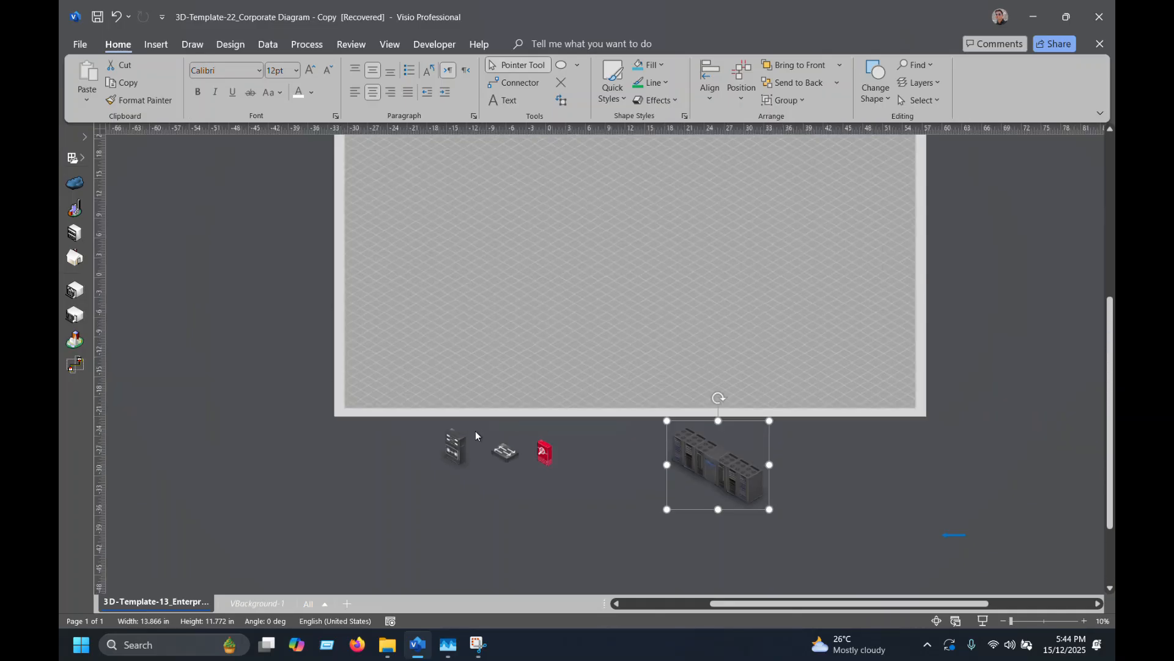
{"action": "left_click", "coordinate": [454, 449]}
{"action": "left_click_drag", "start_coordinate": [455, 445], "coordinate": [636, 240]}
{"action": "scroll", "coordinate": [625, 316], "scroll_direction": "up", "scroll_amount": 3}
{"action": "scroll", "coordinate": [606, 367], "scroll_direction": "down", "scroll_amount": 1}
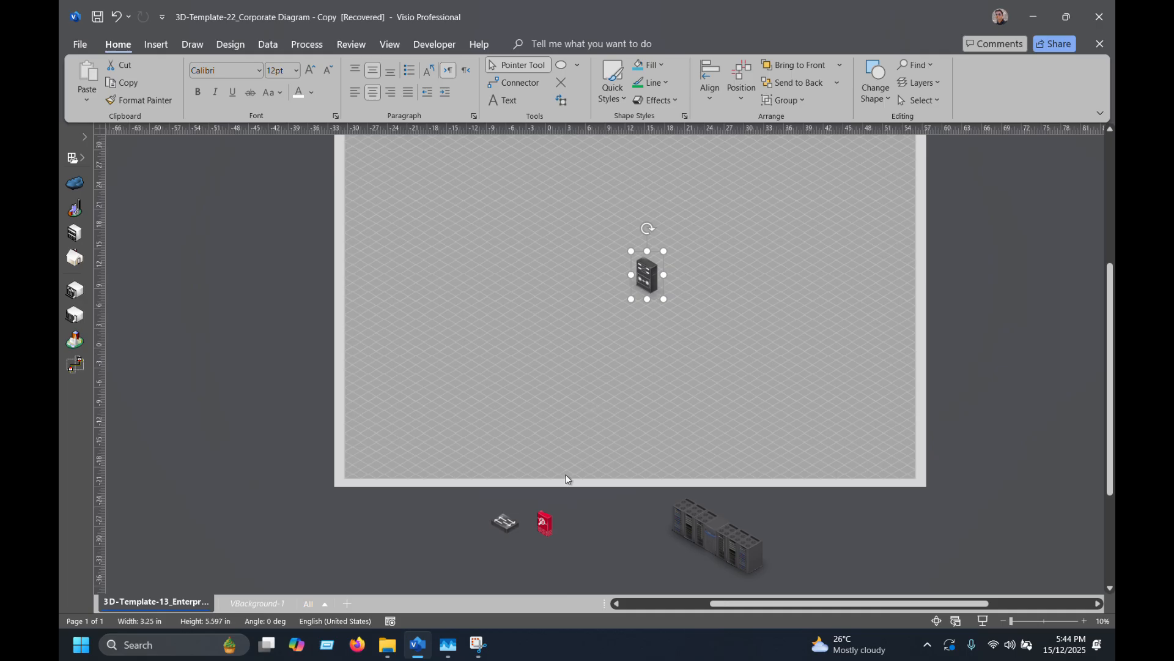
Place the flat switch and the red firewall together on the isometric grid, below the core switch.
{"action": "left_click_drag", "start_coordinate": [427, 555], "coordinate": [617, 493]}
{"action": "left_click_drag", "start_coordinate": [545, 525], "coordinate": [642, 337]}
{"action": "scroll", "coordinate": [622, 377], "scroll_direction": "up", "scroll_amount": 3}
{"action": "left_click", "coordinate": [816, 395]}
{"action": "scroll", "coordinate": [654, 397], "scroll_direction": "down", "scroll_amount": 2}
{"action": "scroll", "coordinate": [612, 369], "scroll_direction": "up", "scroll_amount": 2}
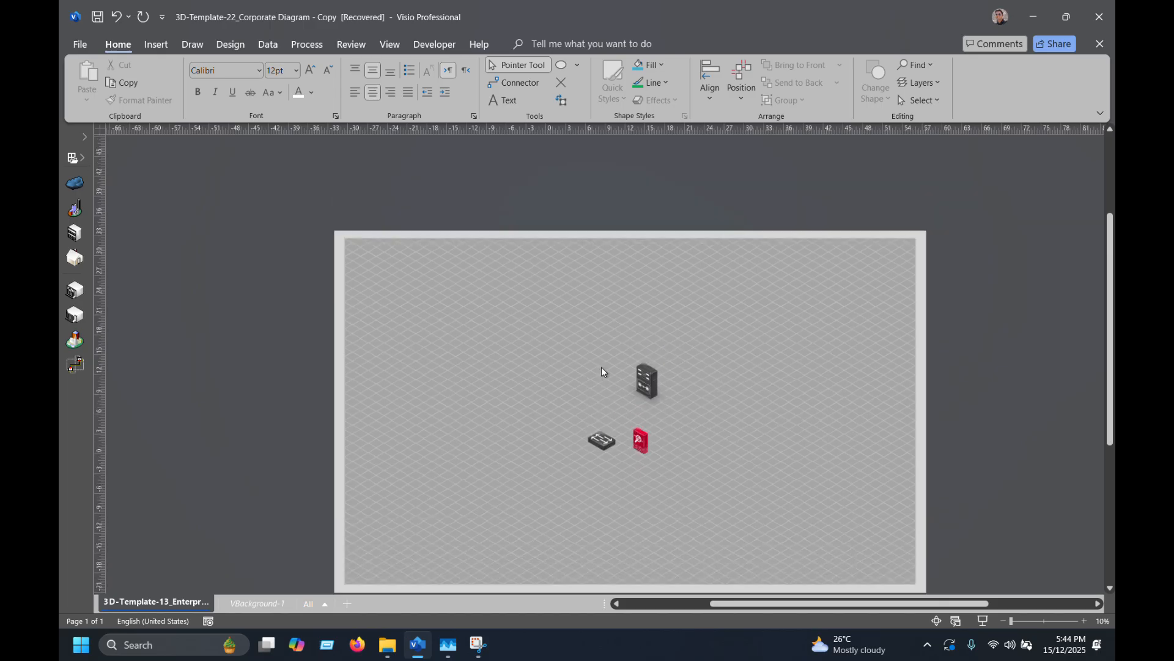
Shift the core switch up and left on the page and line its base up with the isometric grid.
{"action": "left_click_drag", "start_coordinate": [640, 387], "coordinate": [610, 368]}
{"action": "scroll", "coordinate": [610, 368], "scroll_direction": "up", "scroll_amount": 5}
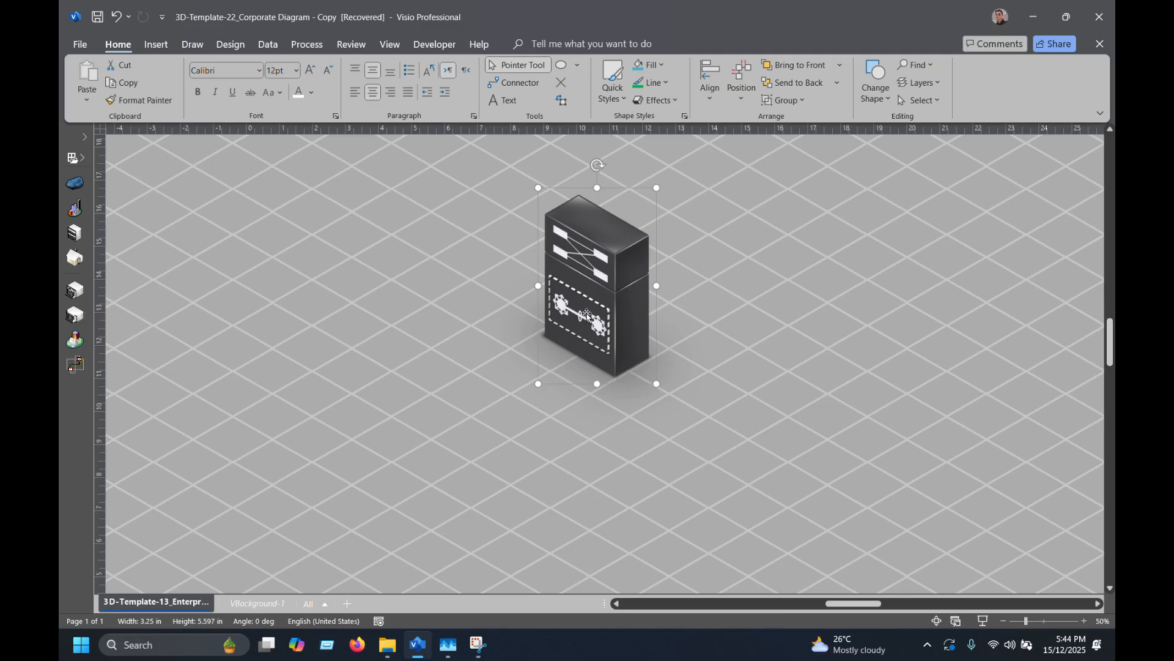
{"action": "left_click_drag", "start_coordinate": [599, 299], "coordinate": [595, 304]}
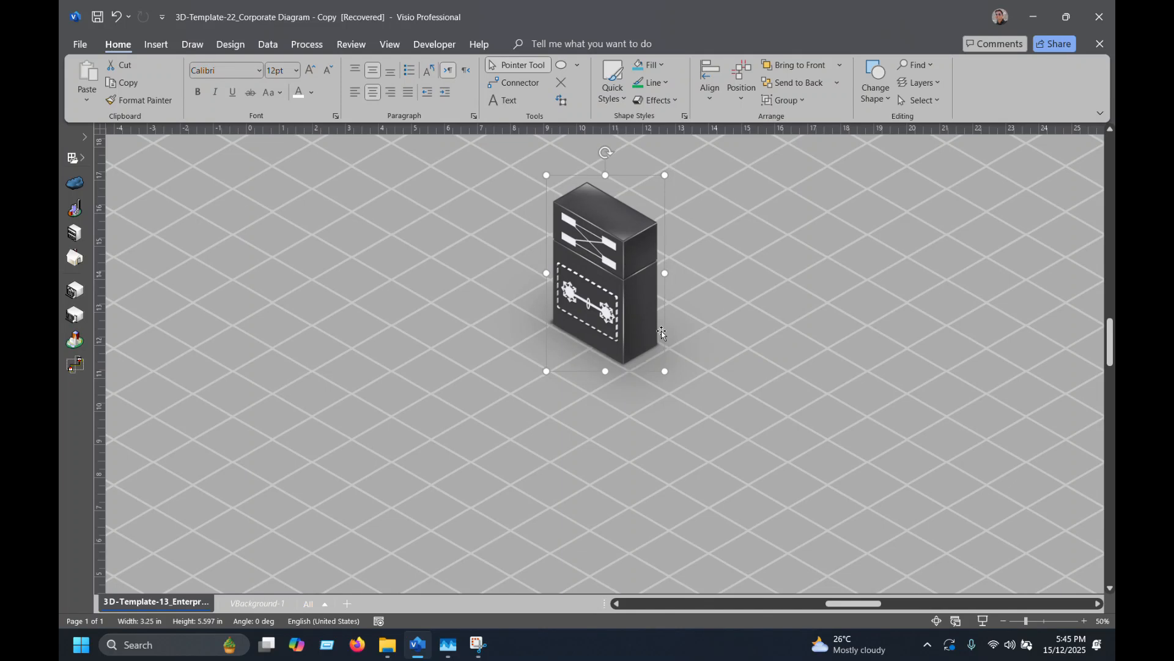
{"action": "key", "text": "ctrl+z"}
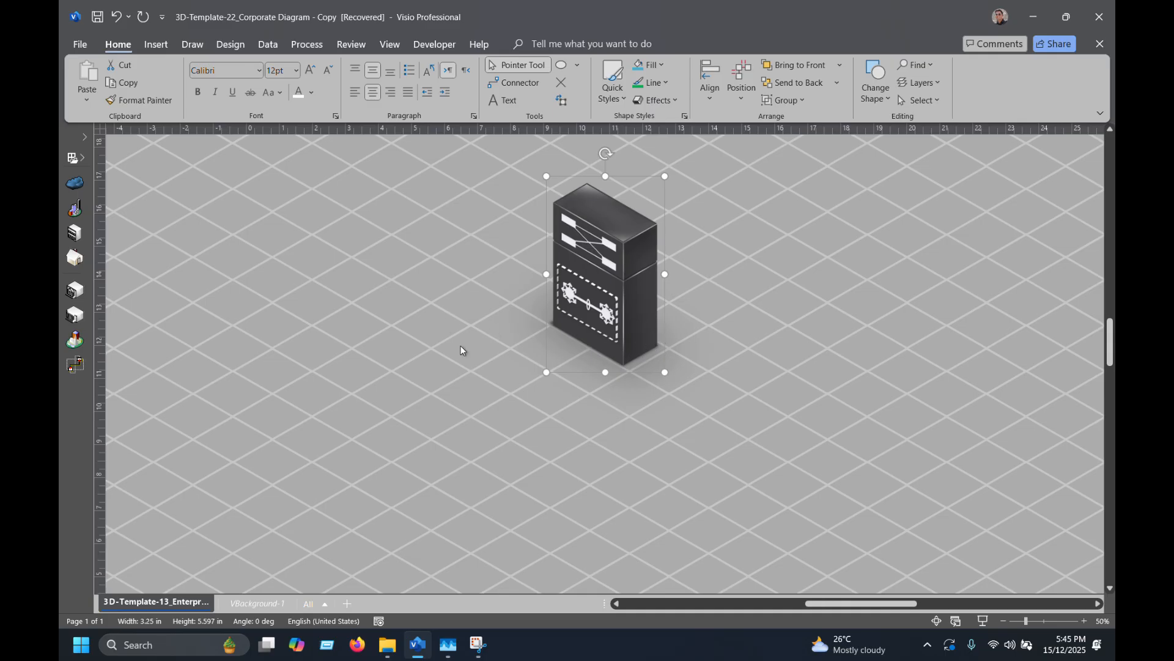
Try small shifts of the core switch around its grid position, and undo them.
{"action": "scroll", "coordinate": [461, 346], "scroll_direction": "down", "scroll_amount": 2, "text": "ctrl"}
{"action": "scroll", "coordinate": [462, 347], "scroll_direction": "up", "scroll_amount": 1}
{"action": "scroll", "coordinate": [465, 352], "scroll_direction": "down", "scroll_amount": 1}
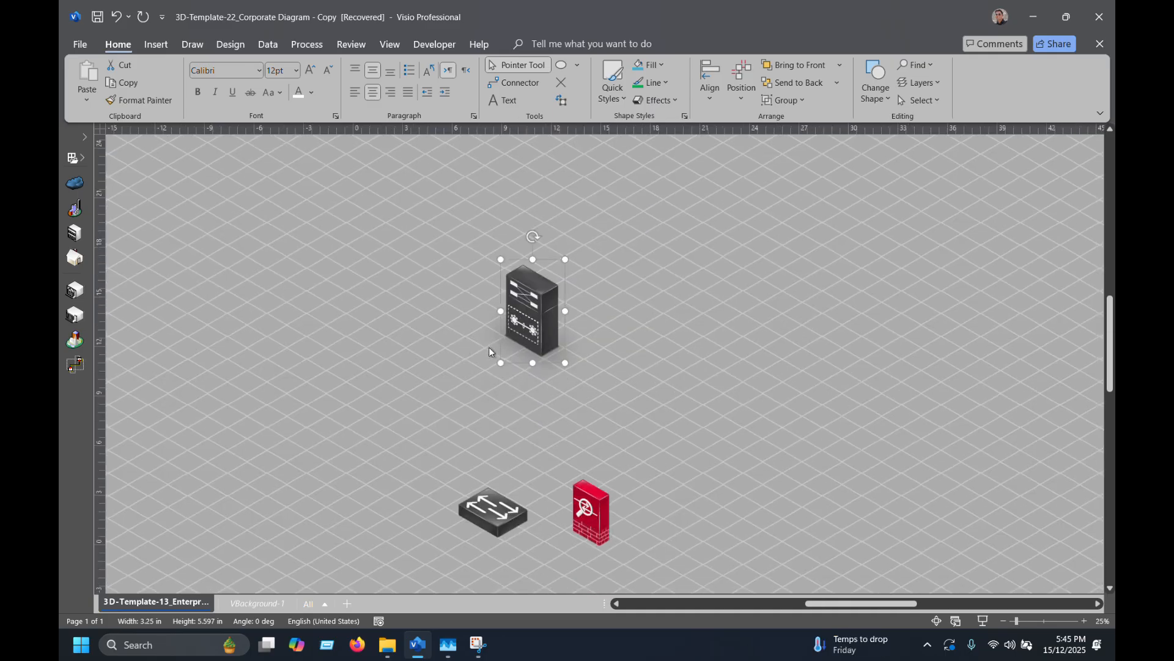
{"action": "left_click_drag", "start_coordinate": [541, 315], "coordinate": [533, 278]}
{"action": "scroll", "coordinate": [520, 311], "scroll_direction": "down", "scroll_amount": 1}
{"action": "scroll", "coordinate": [512, 306], "scroll_direction": "up", "scroll_amount": 2}
{"action": "key", "text": "ctrl+z"}
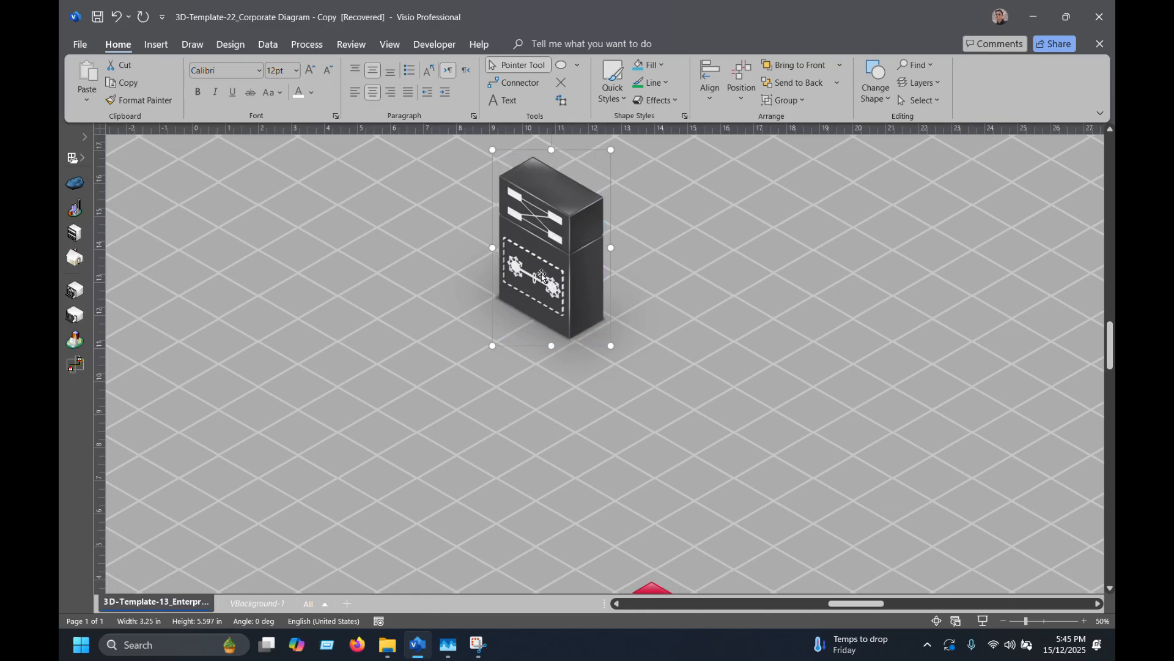
{"action": "key", "text": "ctrl+y"}
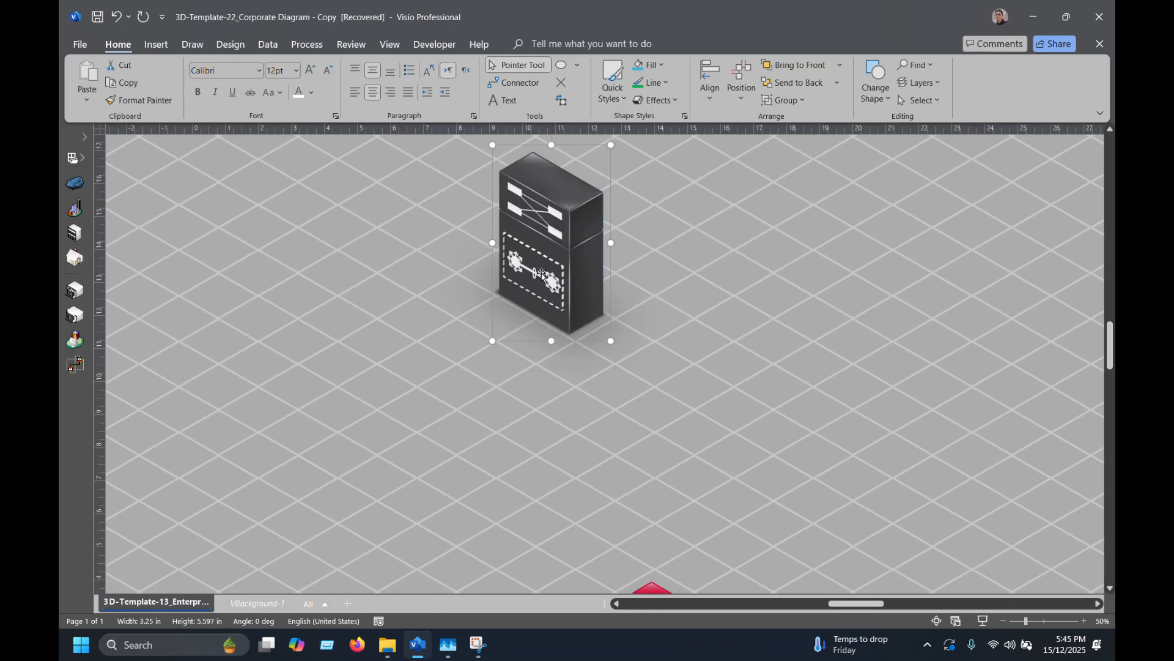
{"action": "mouse_move", "coordinate": [542, 275]}
{"action": "left_mouse_down"}
{"action": "mouse_move", "coordinate": [536, 264]}
{"action": "mouse_move", "coordinate": [545, 271]}
{"action": "left_mouse_up"}
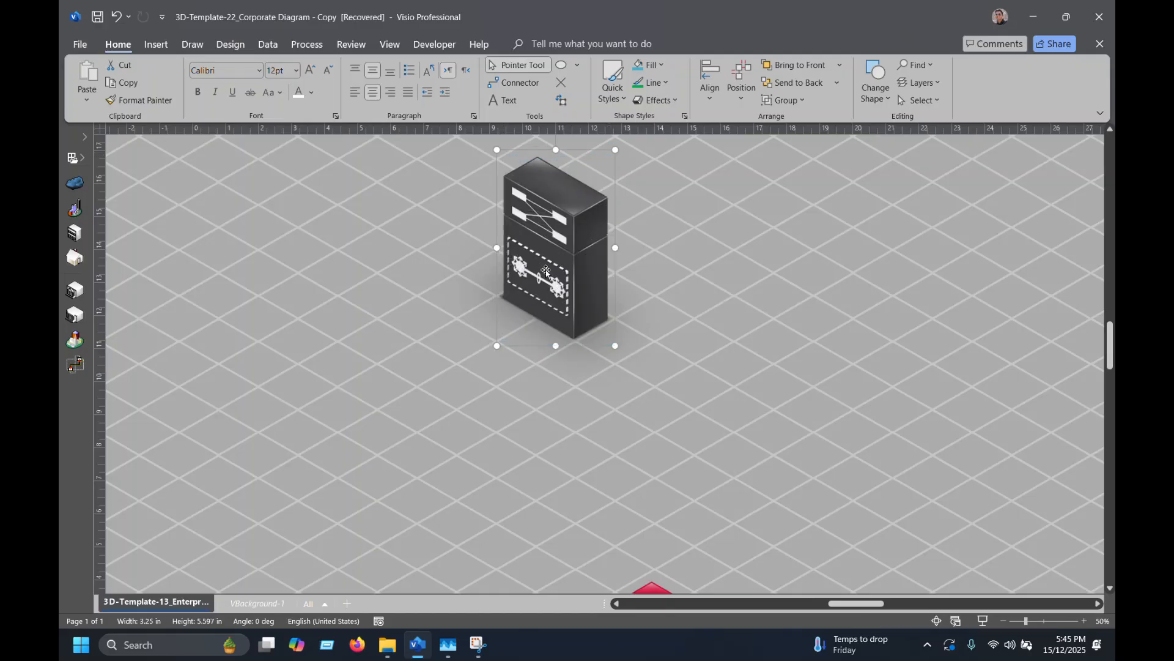
{"action": "key", "text": "ctrl+z"}
{"action": "key", "text": "ctrl+y"}
{"action": "key", "text": "ctrl+z"}
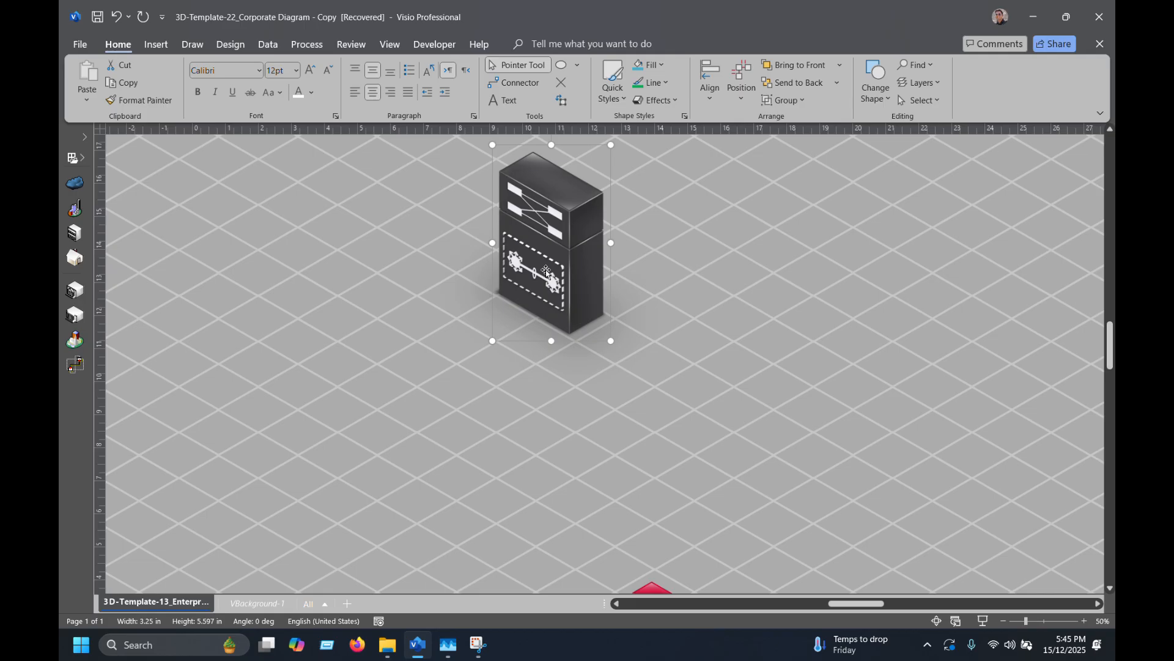
Nudge the core switch slightly down and left until its base edges match the isometric grid lines.
{"action": "key", "text": "shift+Down"}
{"action": "key", "text": "shift+Down"}
{"action": "key", "text": "shift+Down"}
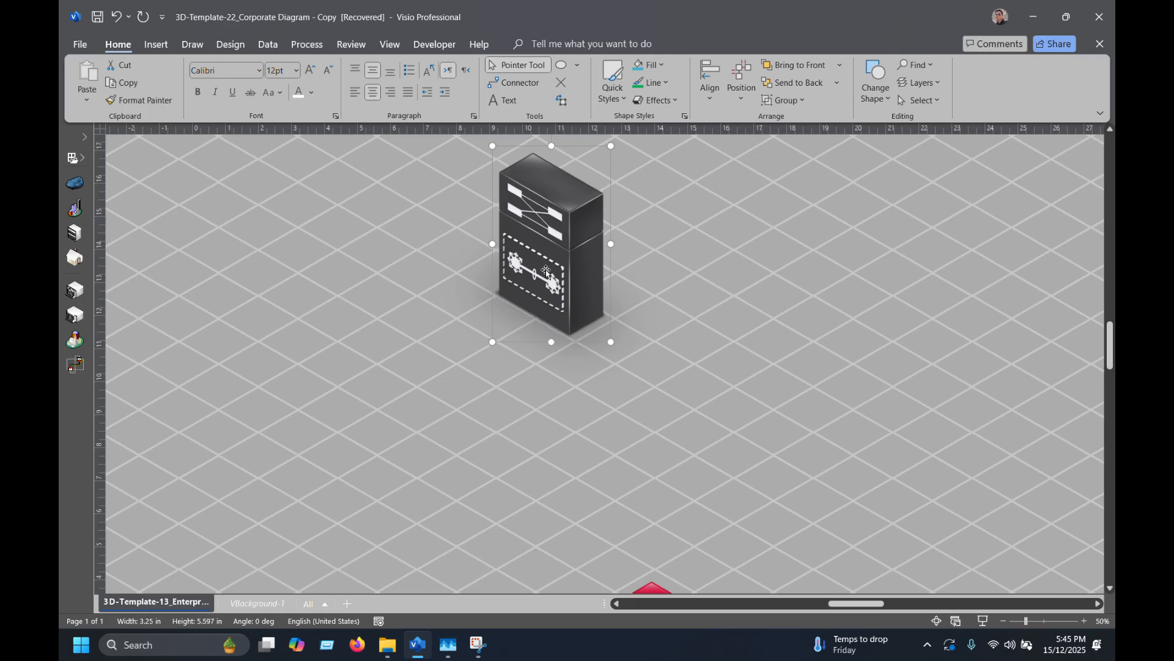
{"action": "key", "text": "shift+Left"}
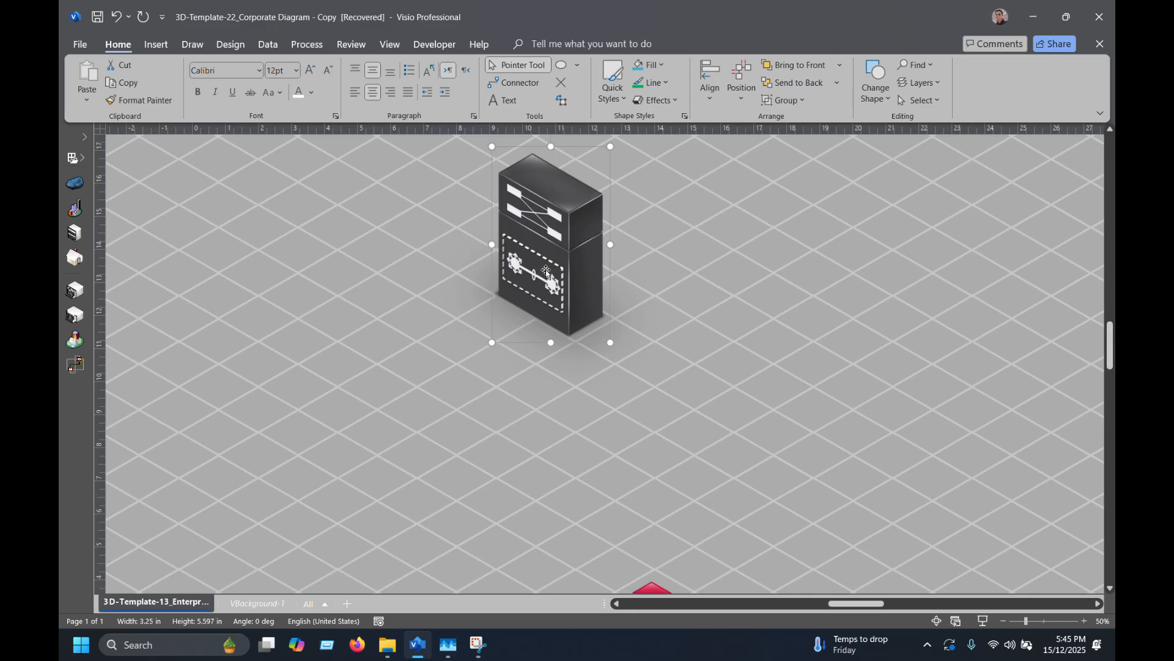
{"action": "key", "text": "shift+Down"}
{"action": "key", "text": "shift+Down"}
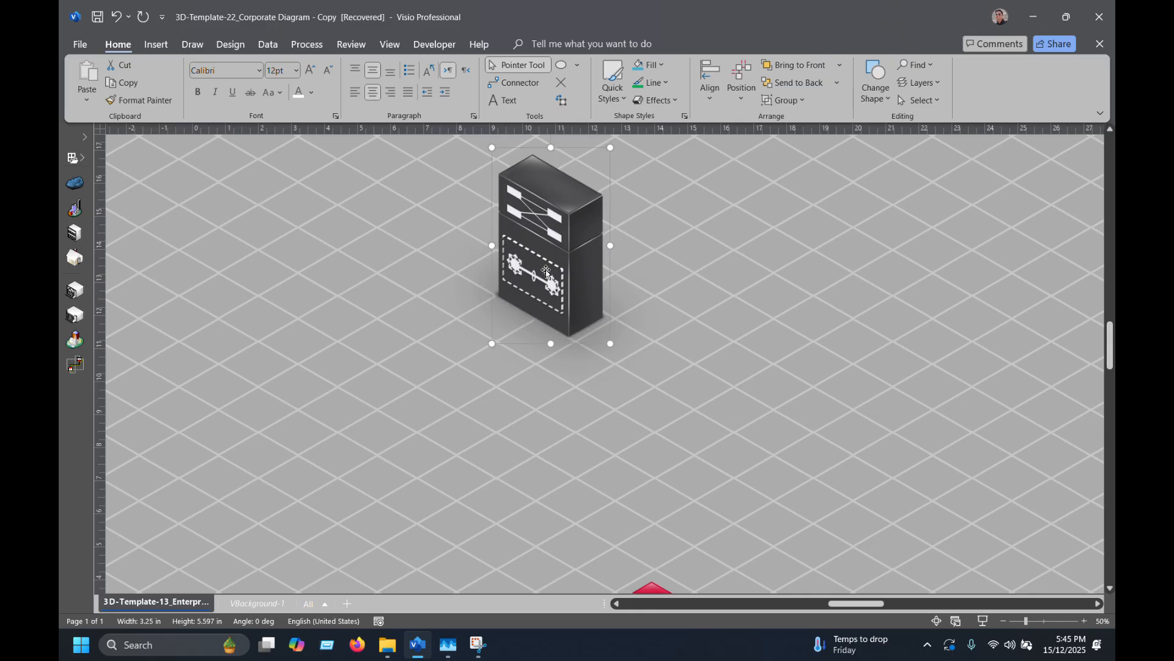
{"action": "left_click", "coordinate": [434, 325]}
Duplicate the core switch down and to the right of the original, and align the copy's base with the grid.
{"action": "left_click", "coordinate": [563, 263]}
{"action": "left_click_drag", "start_coordinate": [529, 224], "coordinate": [786, 365]}
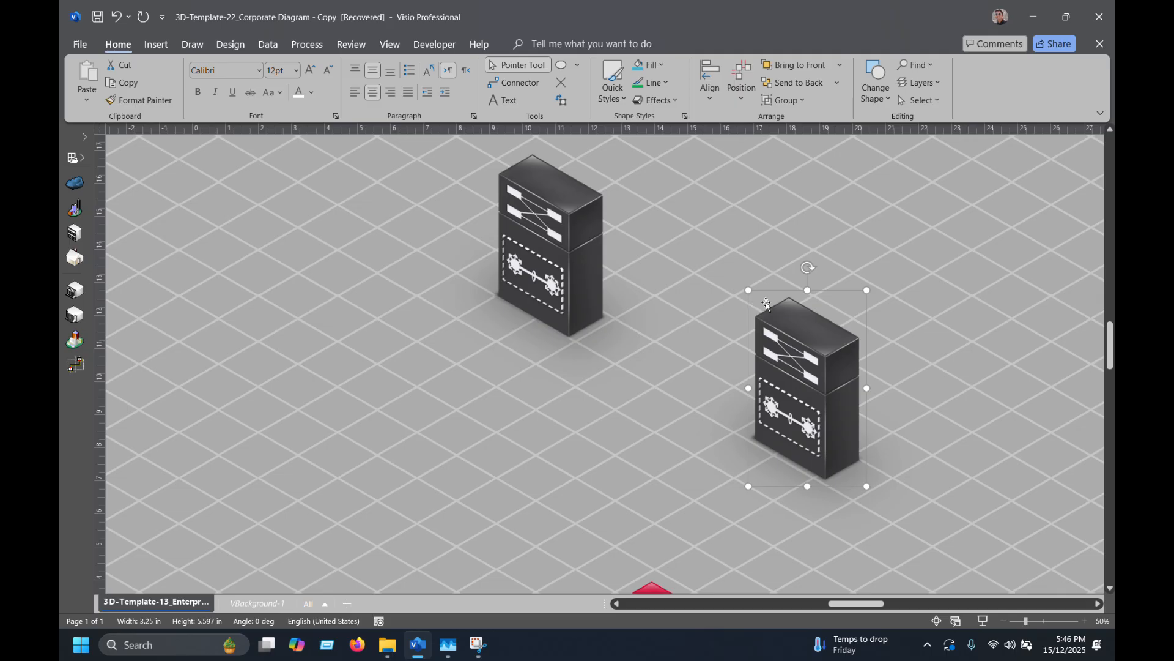
{"action": "left_click_drag", "start_coordinate": [824, 389], "coordinate": [805, 380]}
{"action": "scroll", "coordinate": [823, 378], "scroll_direction": "down", "scroll_amount": 1}
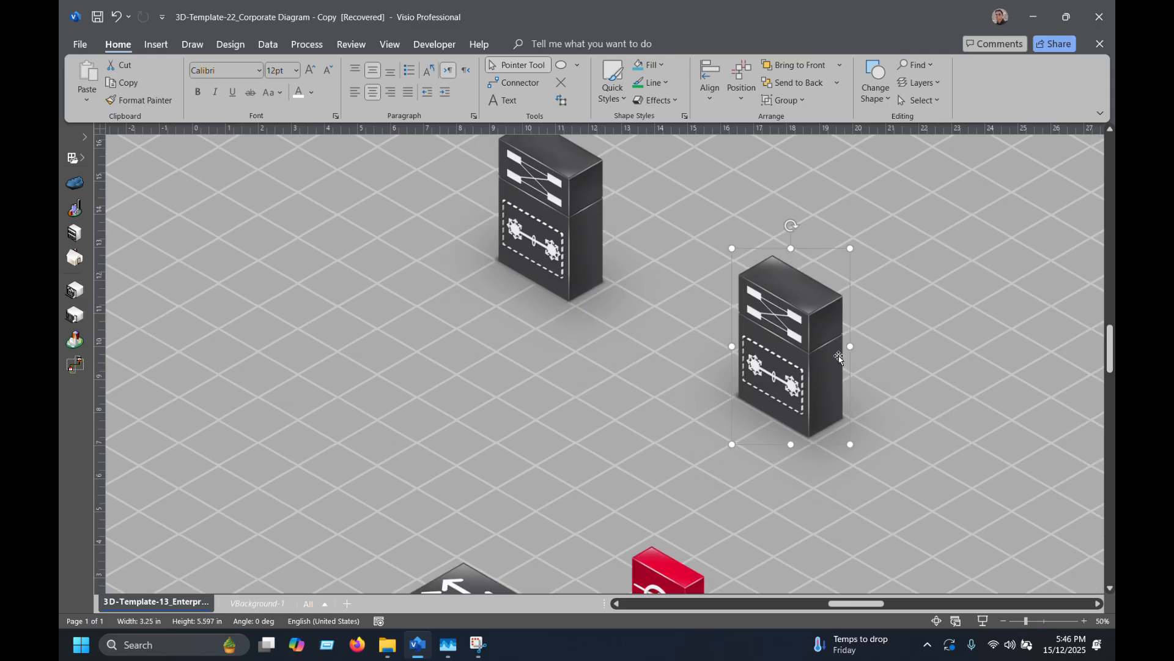
{"action": "key", "text": "ctrl+z"}
{"action": "left_click", "coordinate": [607, 402]}
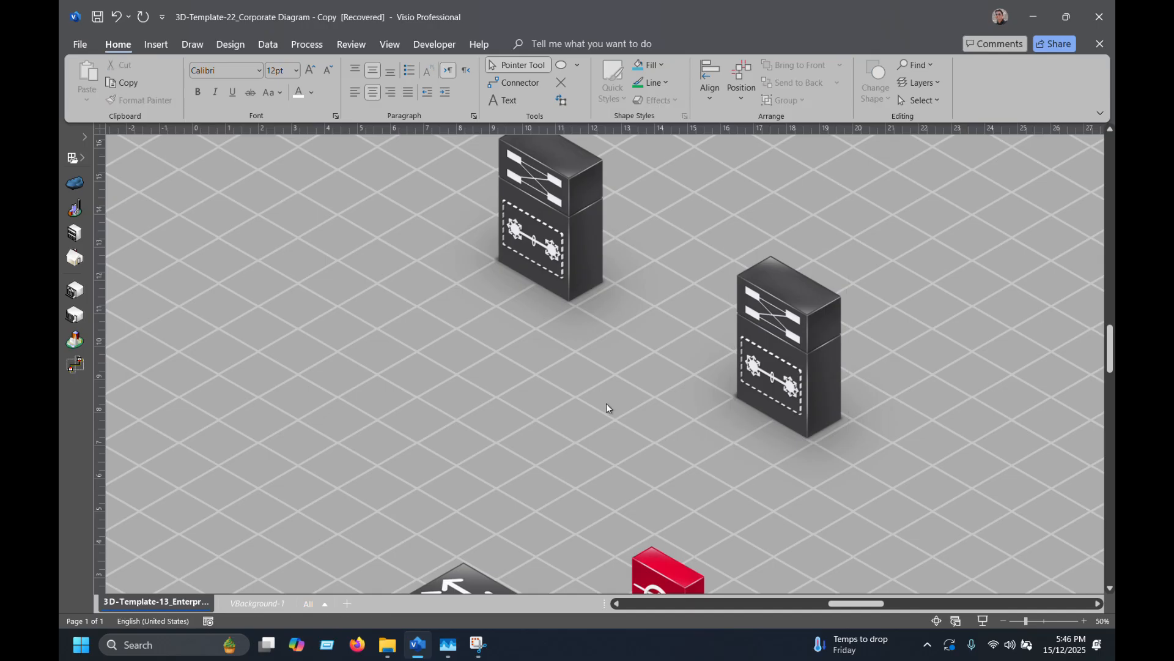
Move the red firewall right, clear of the flat switch and below the second core switch.
{"action": "scroll", "coordinate": [611, 398], "scroll_direction": "down", "scroll_amount": 5}
{"action": "left_click", "coordinate": [668, 440]}
{"action": "left_click_drag", "start_coordinate": [669, 441], "coordinate": [911, 438]}
{"action": "scroll", "coordinate": [846, 459], "scroll_direction": "down", "scroll_amount": 3}
{"action": "scroll", "coordinate": [847, 453], "scroll_direction": "down", "scroll_amount": 5}
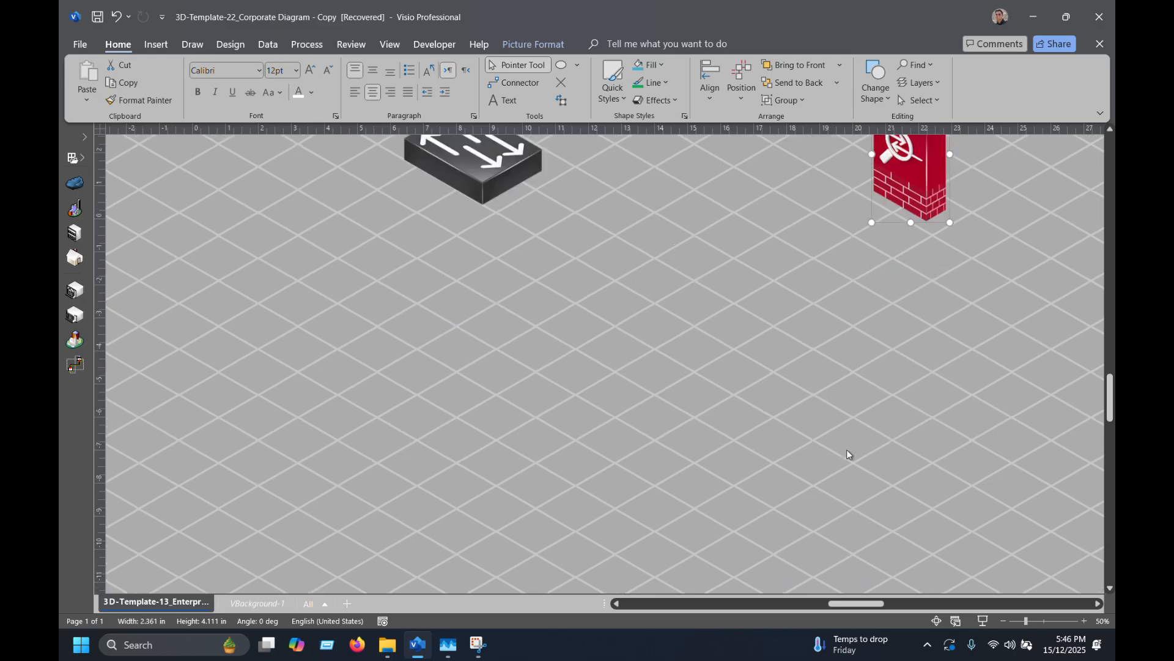
{"action": "scroll", "coordinate": [847, 446], "scroll_direction": "down", "scroll_amount": 2}
{"action": "scroll", "coordinate": [736, 395], "scroll_direction": "down", "scroll_amount": 2}
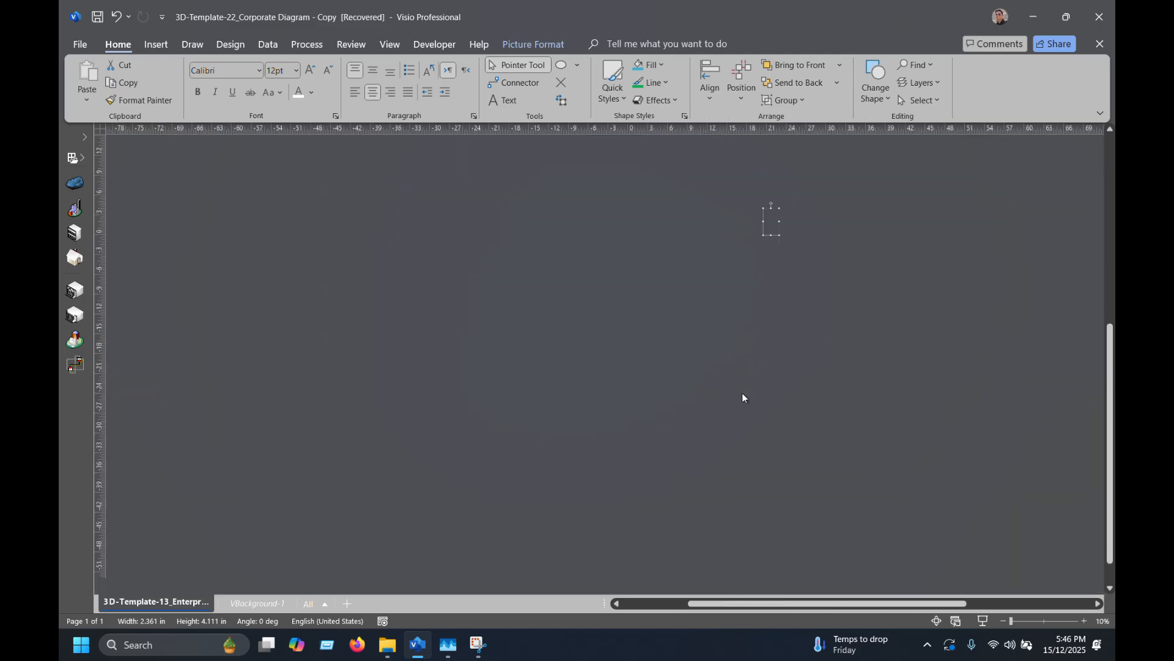
{"action": "scroll", "coordinate": [768, 467], "scroll_direction": "up", "scroll_amount": 5}
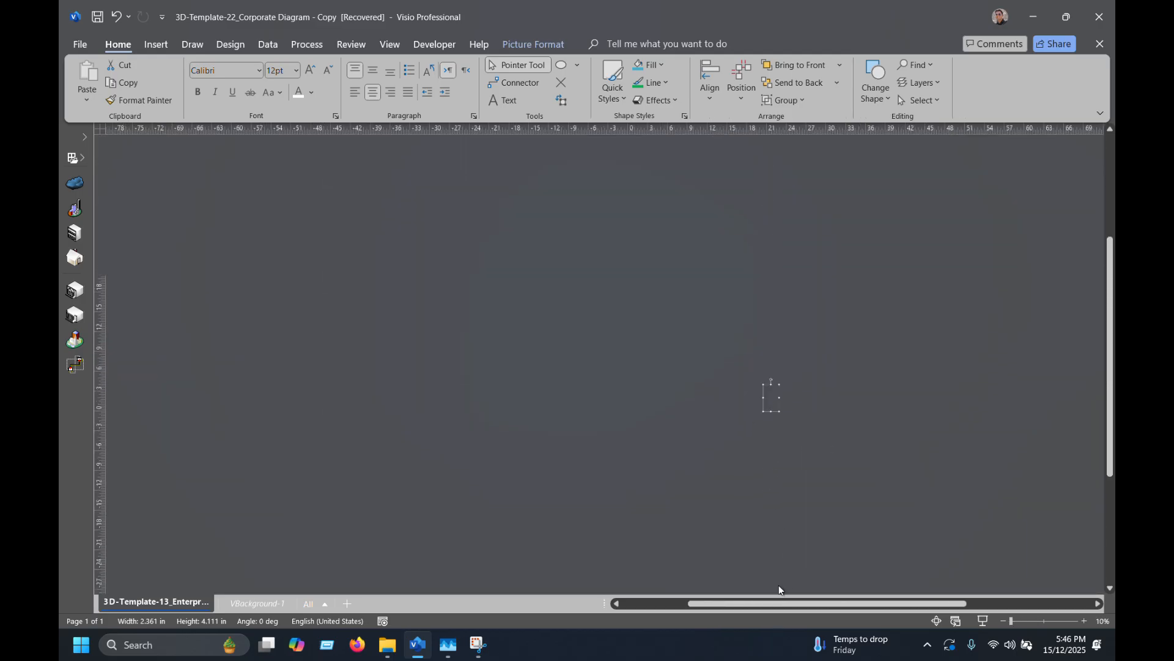
{"action": "scroll", "coordinate": [782, 538], "scroll_direction": "down", "scroll_amount": 5}
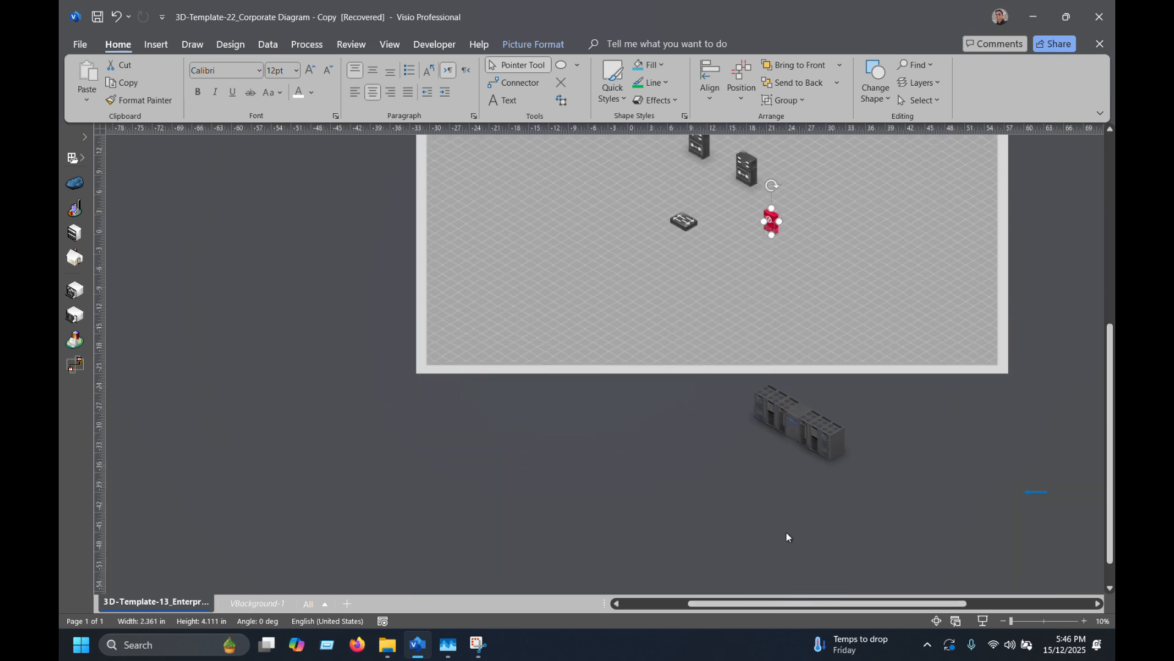
{"action": "scroll", "coordinate": [776, 599], "scroll_direction": "up", "scroll_amount": 5}
{"action": "left_click", "coordinate": [716, 475]}
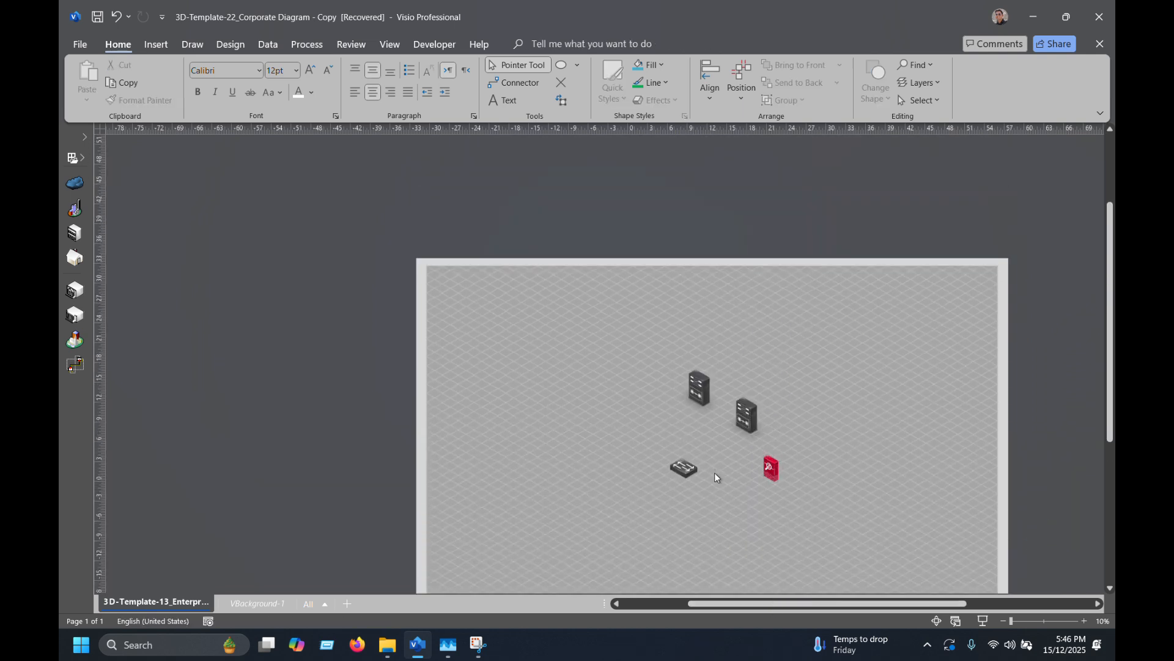
Move the flat switch up and left, below and left of the first core switch, and nudge it to fit the isometric grid.
{"action": "scroll", "coordinate": [739, 358], "scroll_direction": "up", "scroll_amount": 5, "text": "ctrl"}
{"action": "left_click", "coordinate": [437, 551]}
{"action": "left_click_drag", "start_coordinate": [438, 552], "coordinate": [318, 341]}
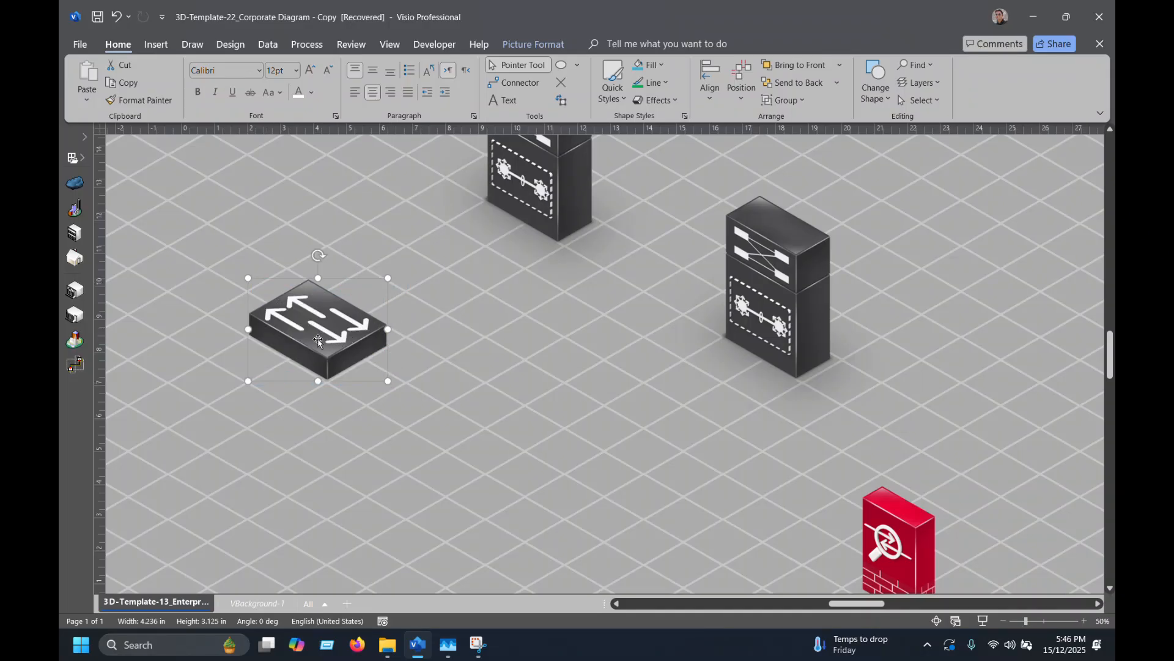
{"action": "key", "text": "shift+Down"}
{"action": "key", "text": "shift+Down"}
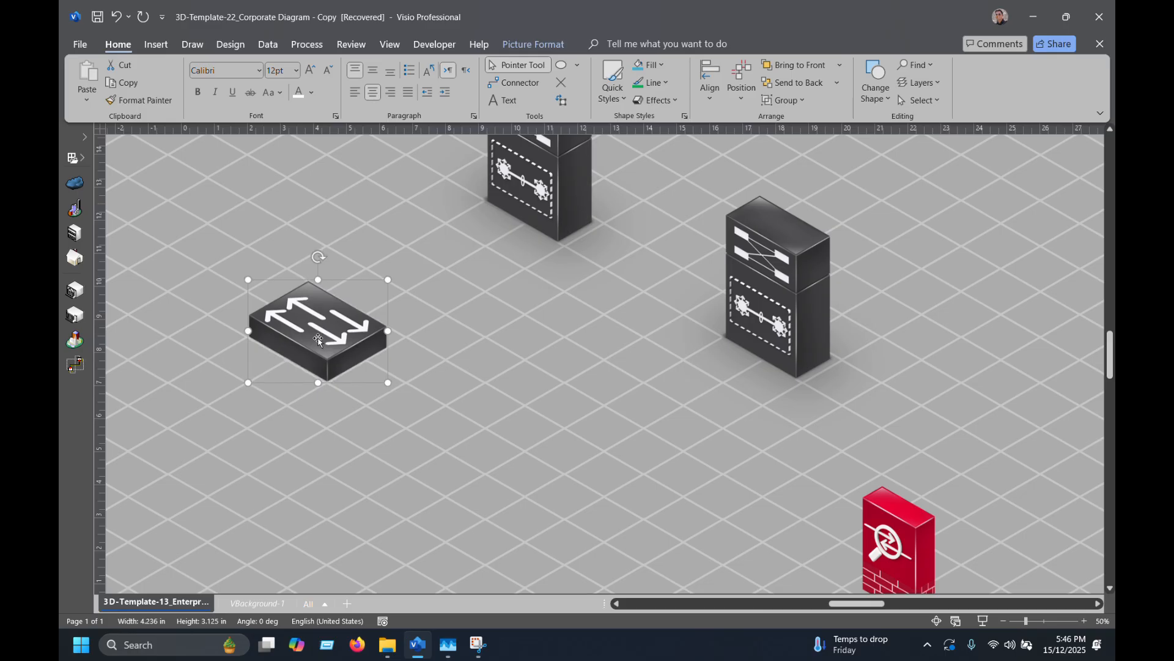
{"action": "key", "text": "Escape"}
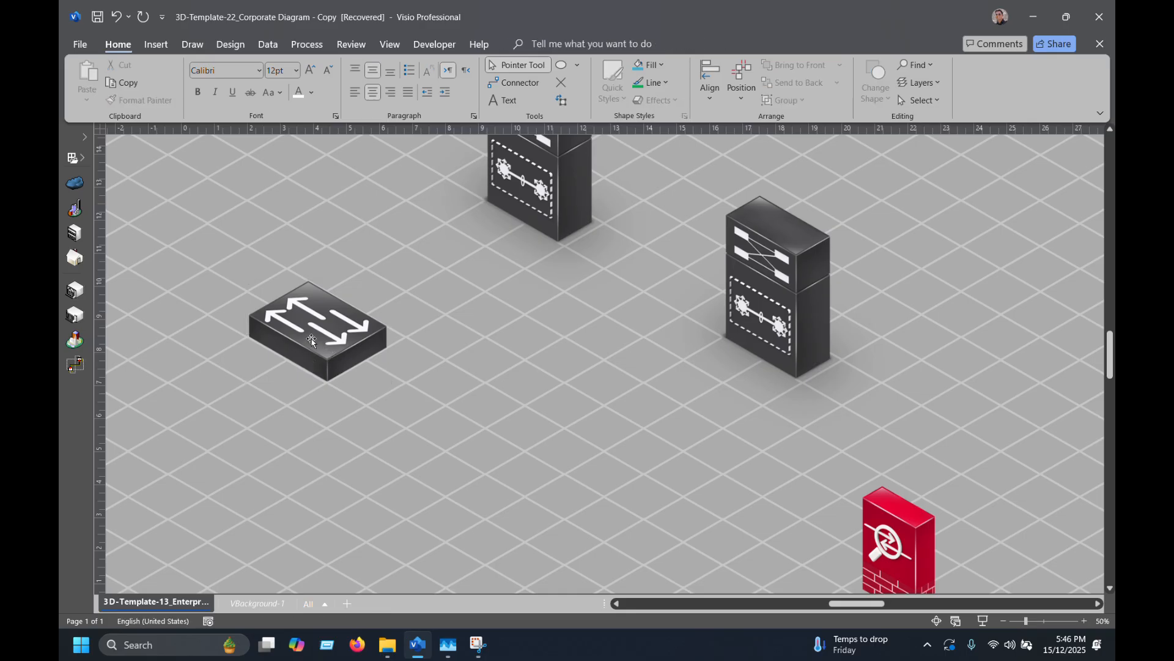
{"action": "left_click", "coordinate": [312, 340]}
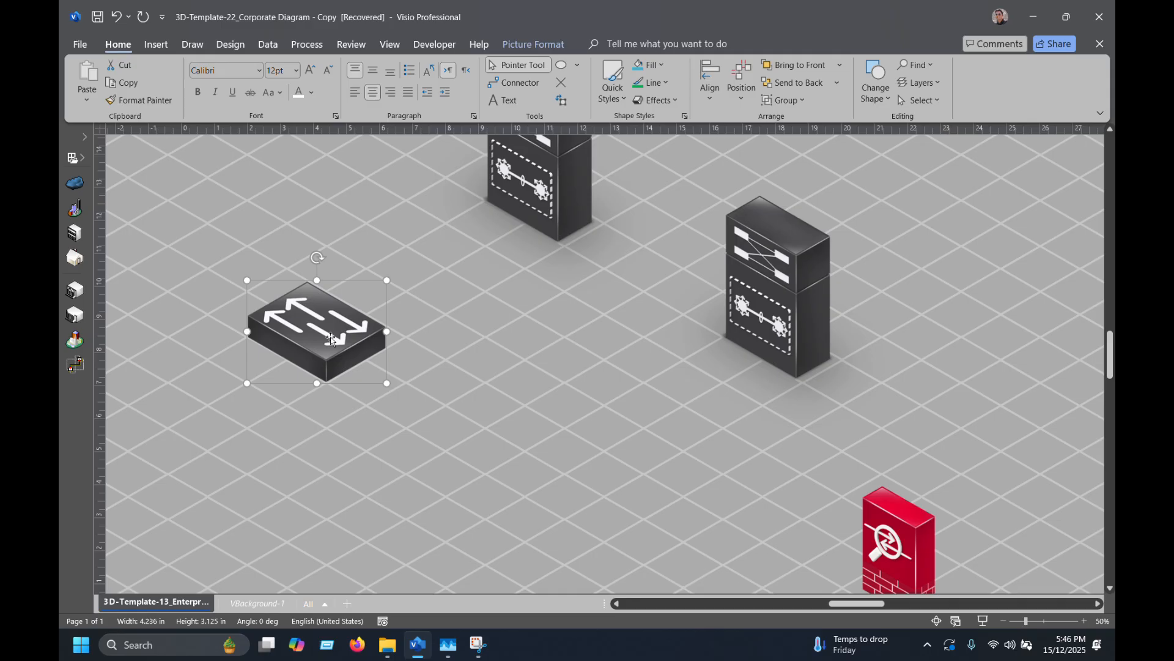
{"action": "left_click", "coordinate": [355, 402]}
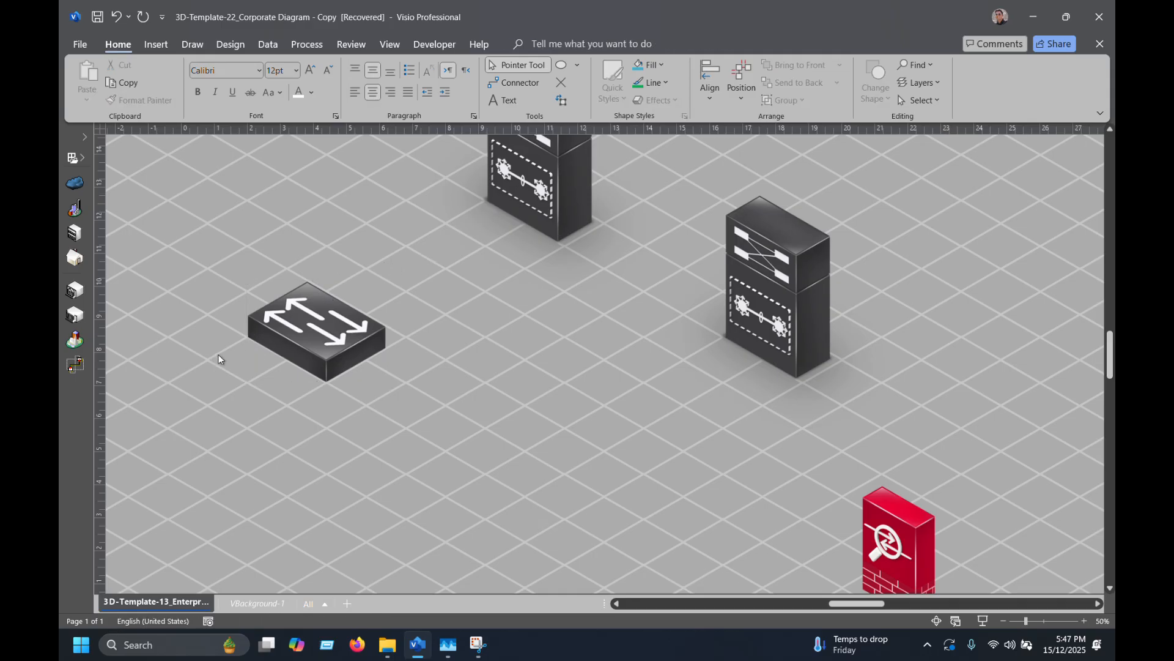
Duplicate the flat switch down and to the right of the original, and nudge the copy to fit the isometric grid.
{"action": "scroll", "coordinate": [344, 325], "scroll_direction": "down", "scroll_amount": 1}
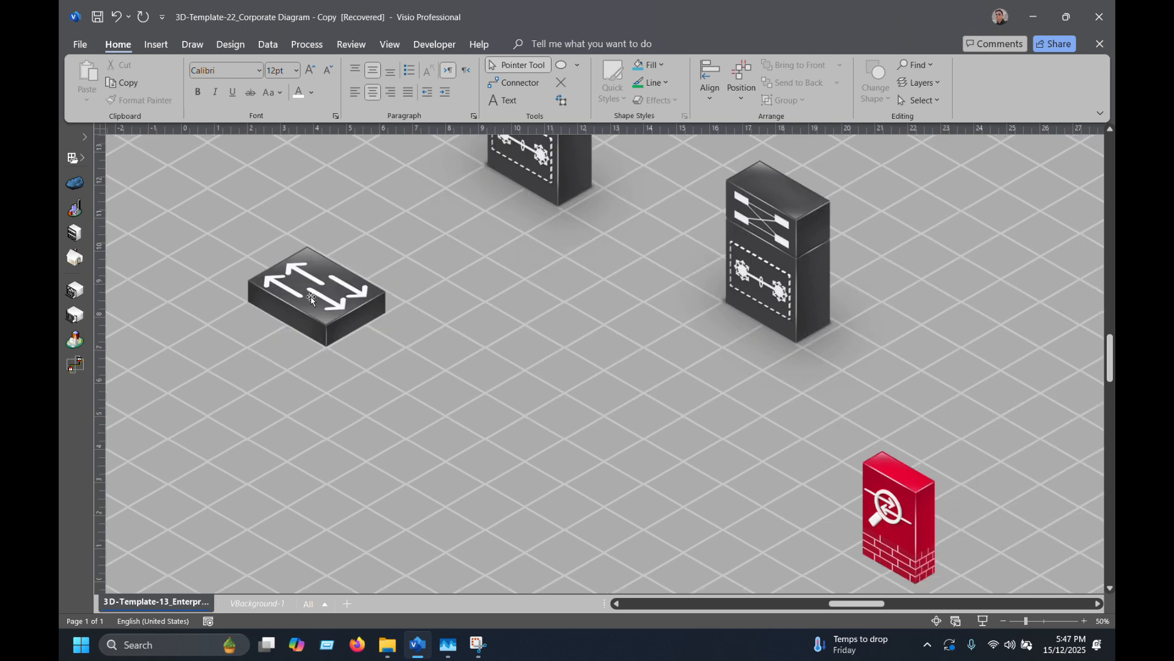
{"action": "left_click", "coordinate": [314, 312]}
{"action": "left_click_drag", "start_coordinate": [314, 312], "coordinate": [523, 446]}
{"action": "left_click_drag", "start_coordinate": [524, 446], "coordinate": [550, 451]}
{"action": "key", "text": "shift+Up"}
{"action": "key", "text": "shift+Right"}
{"action": "key", "text": "shift+Right"}
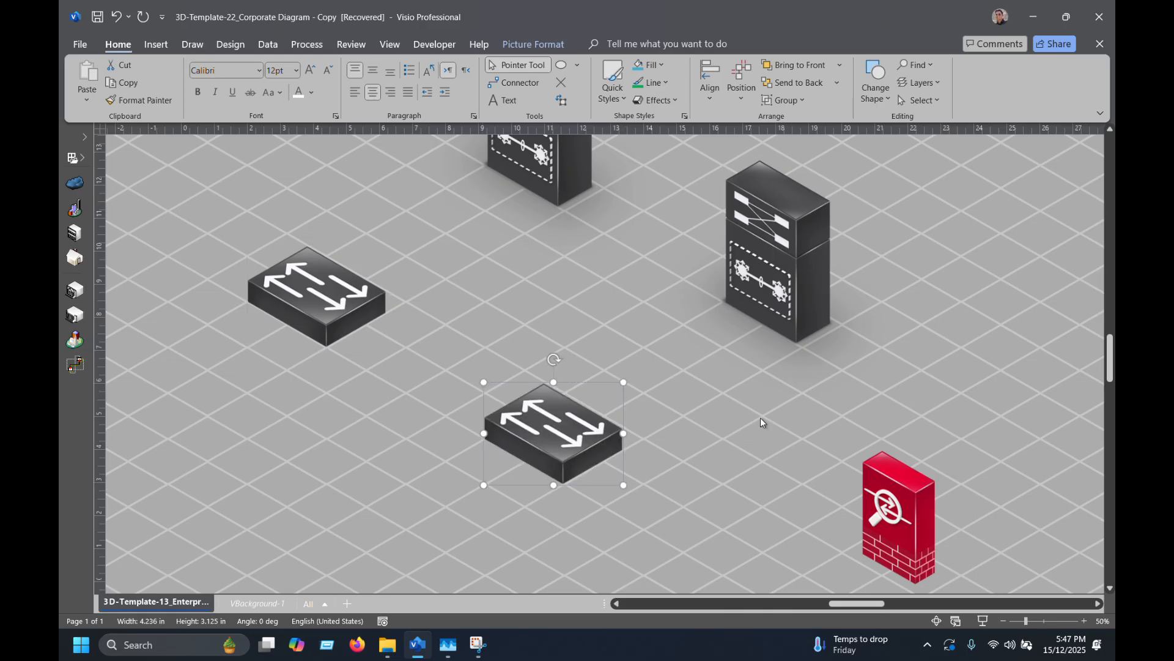
{"action": "key", "text": "shift+Down"}
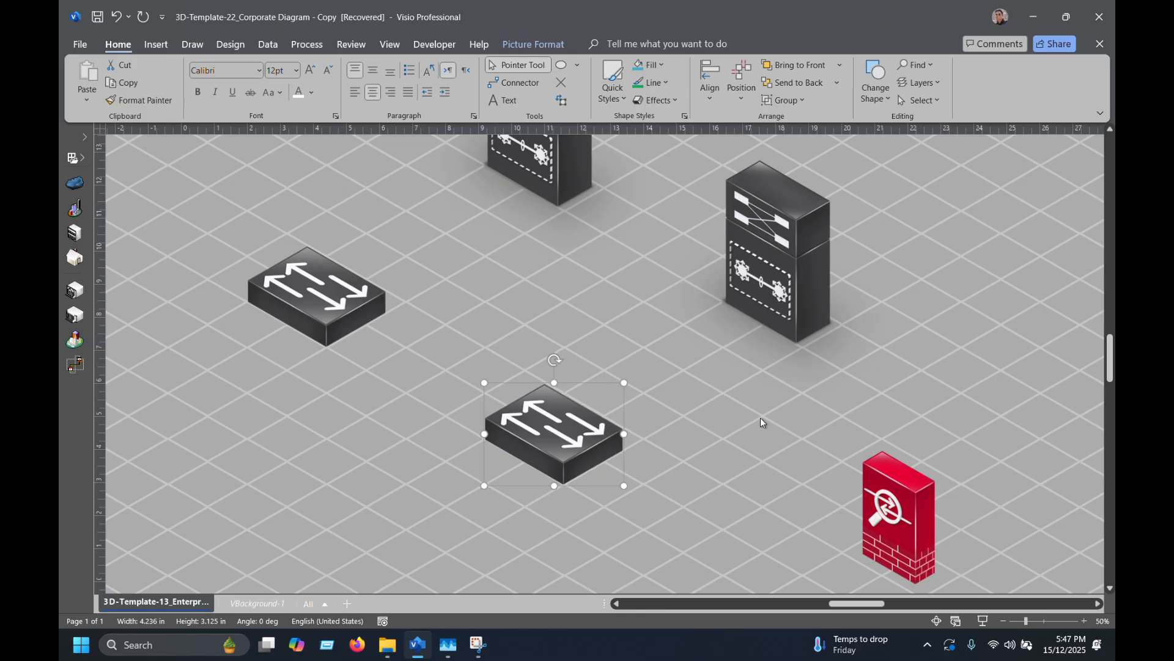
{"action": "key", "text": "shift+Up"}
{"action": "left_click", "coordinate": [754, 434]}
Move the red firewall farther right and slightly up, away from the second core switch and the second flat switch.
{"action": "scroll", "coordinate": [702, 389], "scroll_direction": "down", "scroll_amount": 3}
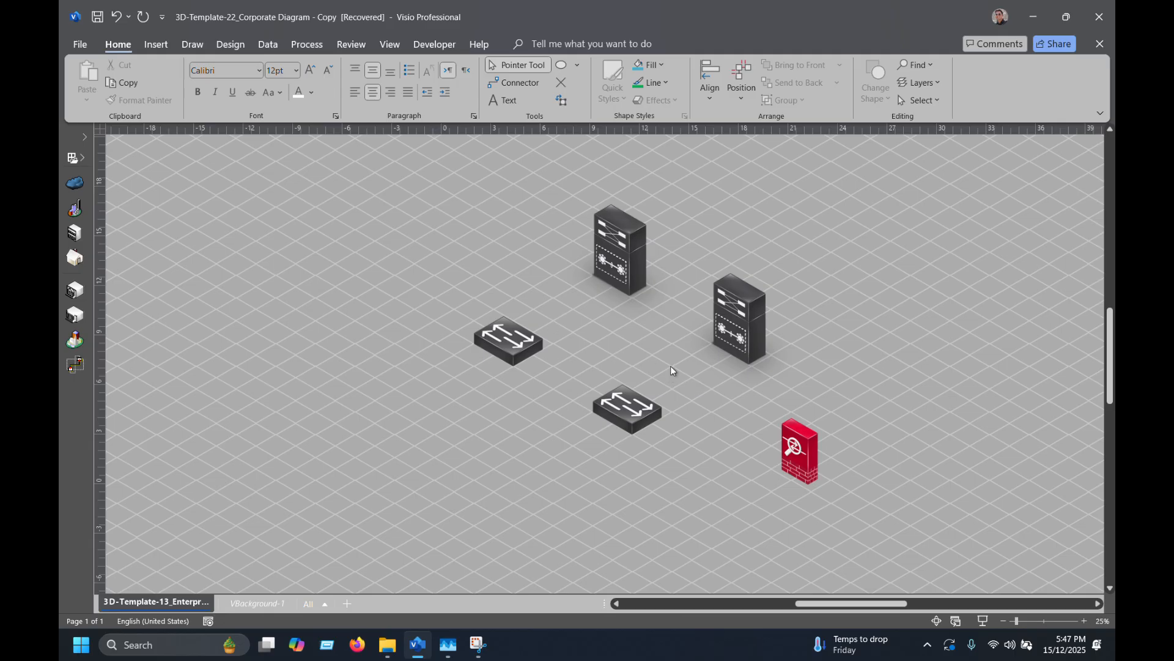
{"action": "scroll", "coordinate": [671, 370], "scroll_direction": "down", "scroll_amount": 1}
{"action": "left_click_drag", "start_coordinate": [798, 415], "coordinate": [899, 405]}
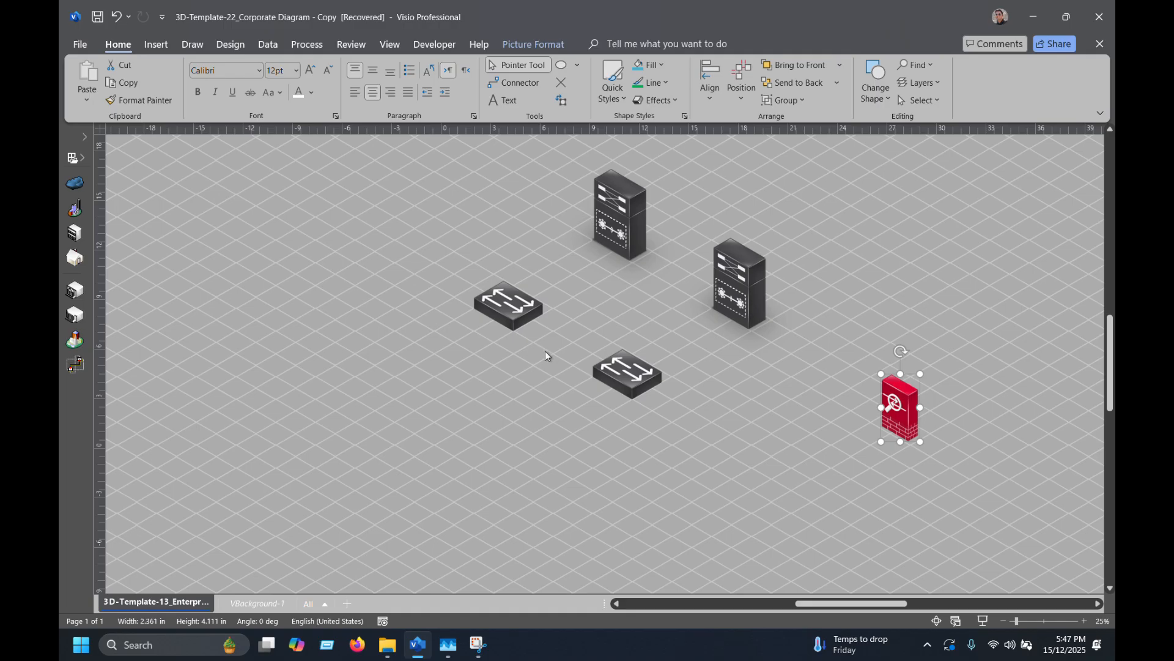
Place another copy of the flat switch up and left of the first one, and nudge it upward to match the grid lines.
{"action": "left_click", "coordinate": [504, 307]}
{"action": "left_click_drag", "start_coordinate": [505, 310], "coordinate": [415, 262]}
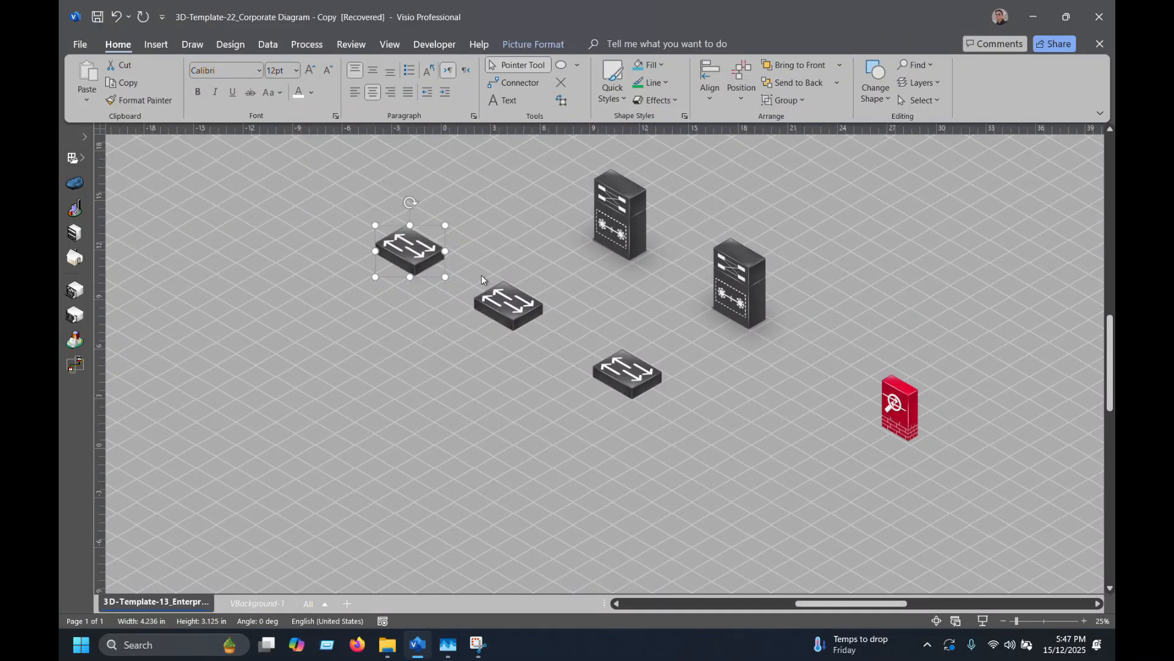
{"action": "scroll", "coordinate": [361, 272], "scroll_direction": "up", "scroll_amount": 5}
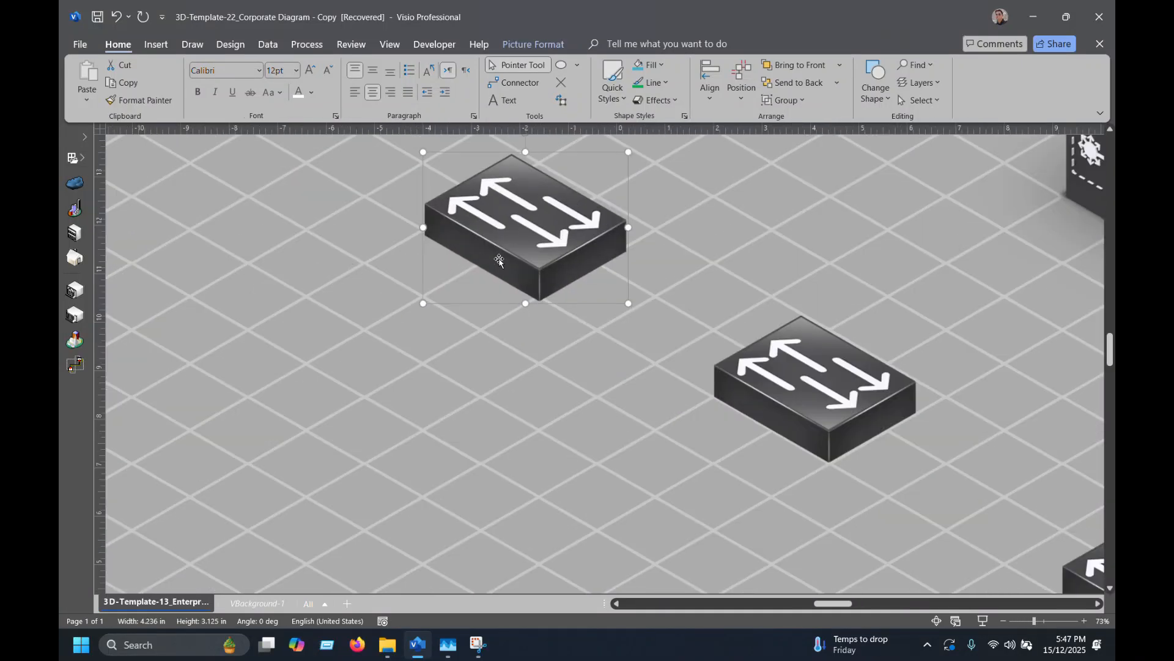
{"action": "key", "text": "shift+Up"}
{"action": "key", "text": "shift+Up"}
{"action": "key", "text": "shift+Up"}
{"action": "key", "text": "shift+Up"}
{"action": "key", "text": "shift+Up"}
{"action": "key", "text": "shift+Up"}
{"action": "key", "text": "shift+Up"}
{"action": "key", "text": "shift+Down"}
{"action": "key", "text": "shift+Down"}
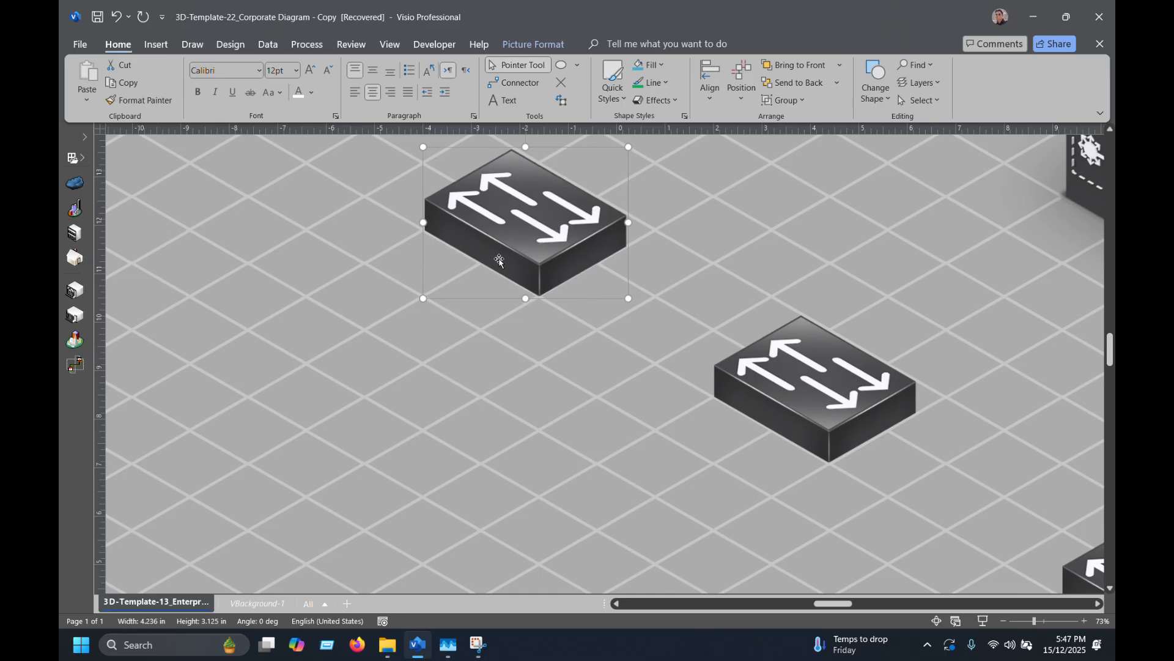
{"action": "left_click", "coordinate": [449, 367]}
Examine the alignment and spacing of the three flat switches and two core switches on the isometric grid.
{"action": "left_click_drag", "start_coordinate": [839, 601], "coordinate": [853, 605]}
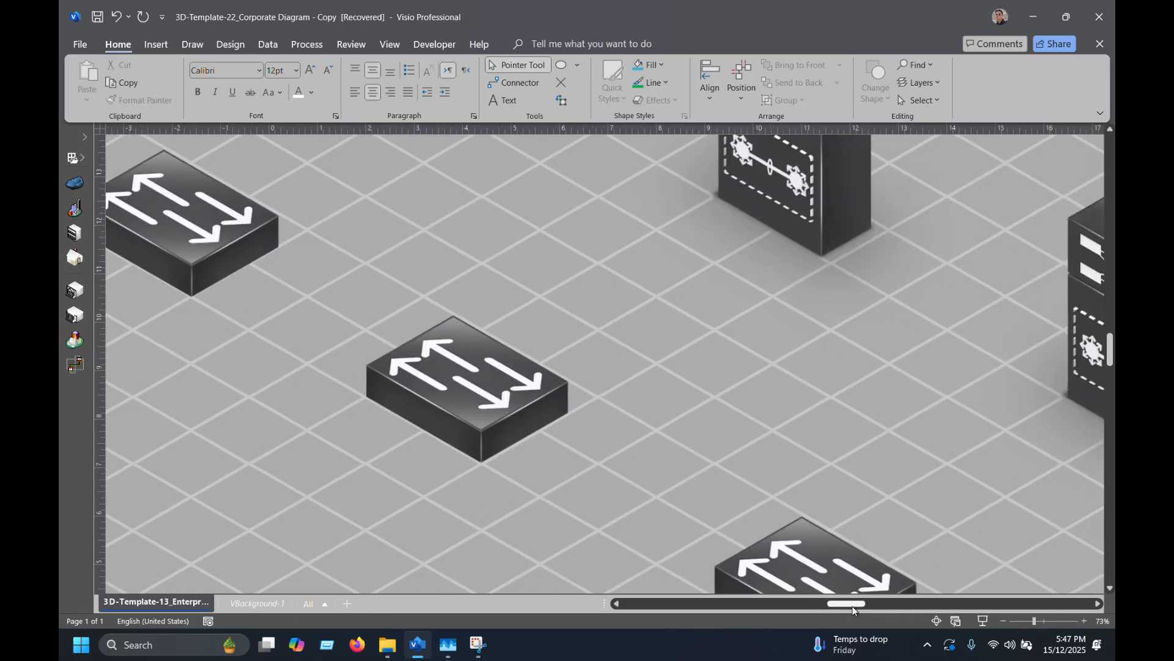
{"action": "scroll", "coordinate": [705, 440], "scroll_direction": "down", "scroll_amount": 1}
{"action": "scroll", "coordinate": [488, 394], "scroll_direction": "down", "scroll_amount": 1, "text": "ctrl"}
{"action": "scroll", "coordinate": [490, 388], "scroll_direction": "down", "scroll_amount": 1}
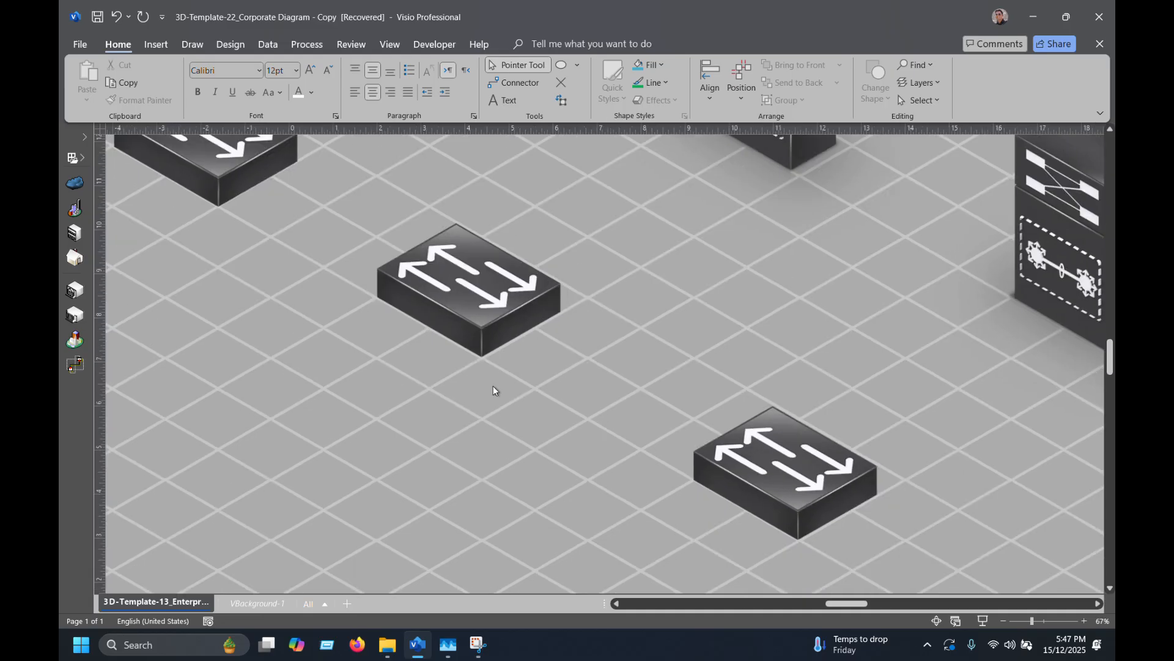
{"action": "scroll", "coordinate": [386, 393], "scroll_direction": "down", "scroll_amount": 1, "text": "ctrl"}
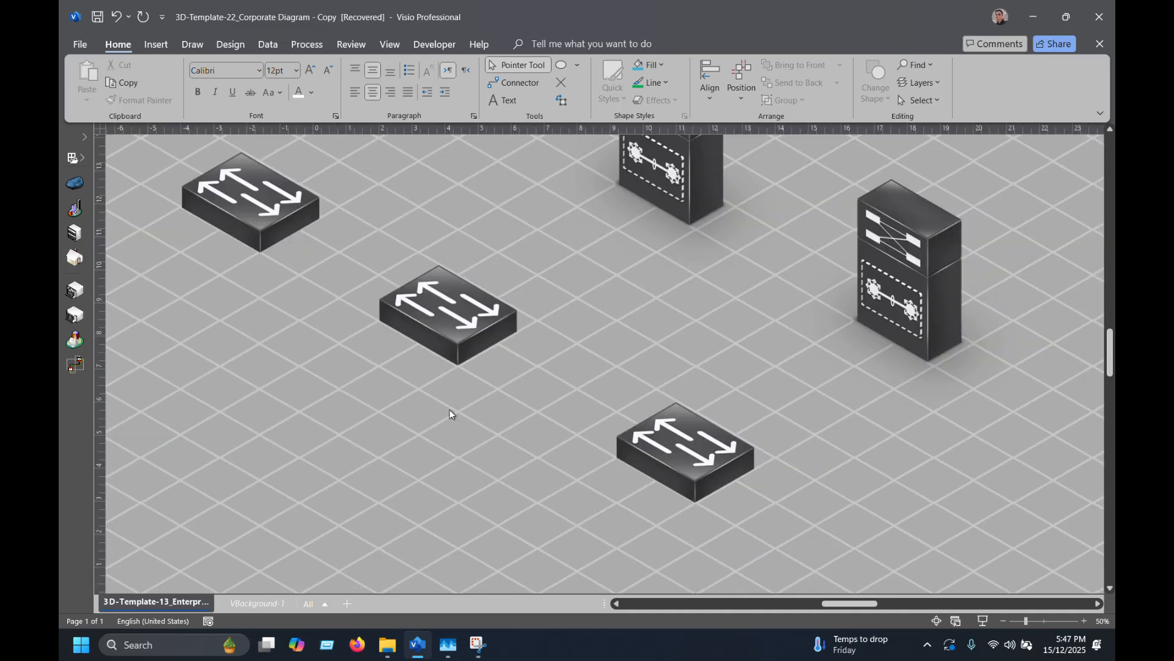
{"action": "scroll", "coordinate": [449, 409], "scroll_direction": "up", "scroll_amount": 1}
{"action": "scroll", "coordinate": [441, 405], "scroll_direction": "up", "scroll_amount": 1}
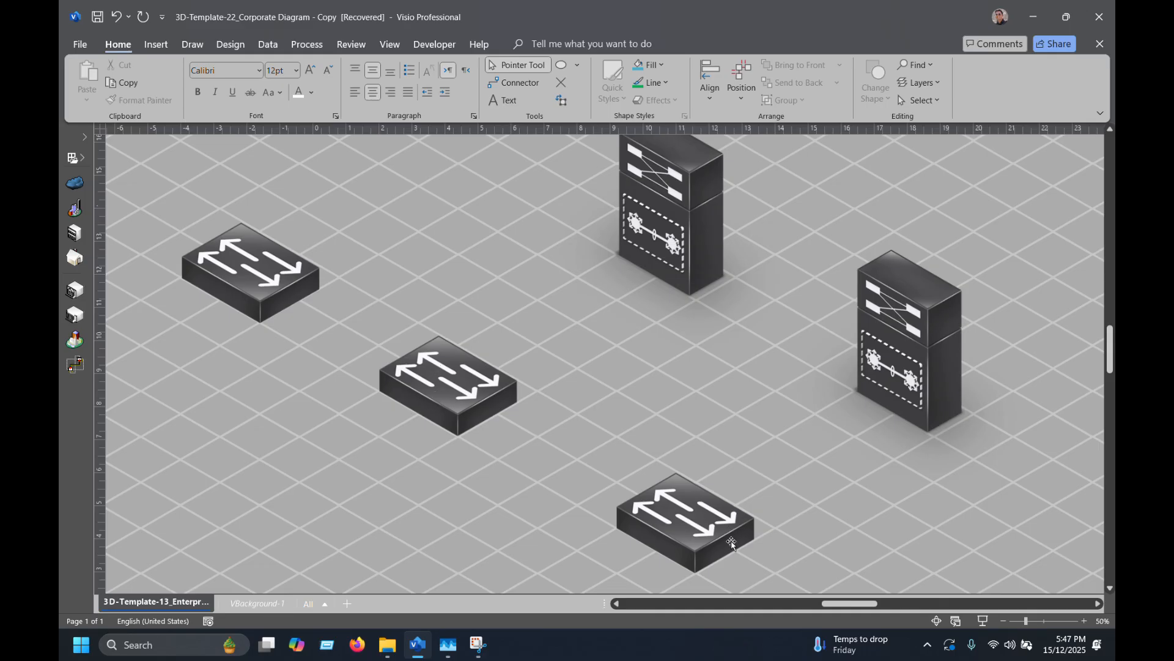
{"action": "left_click_drag", "start_coordinate": [831, 605], "coordinate": [827, 603]}
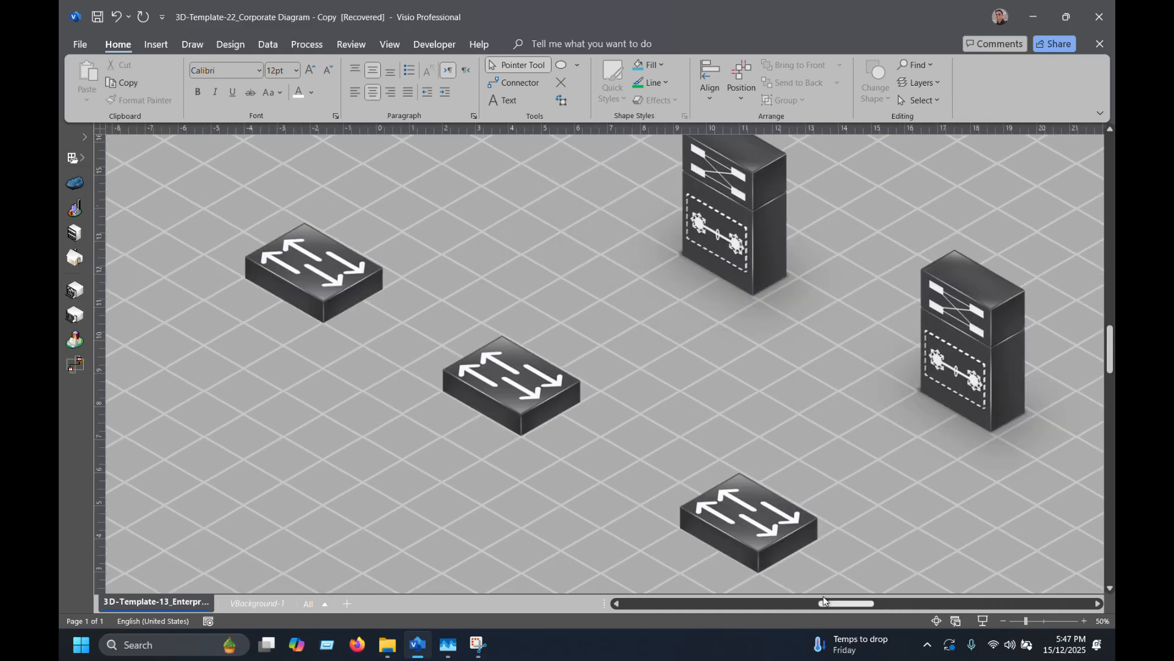
{"action": "scroll", "coordinate": [758, 491], "scroll_direction": "down", "scroll_amount": 3}
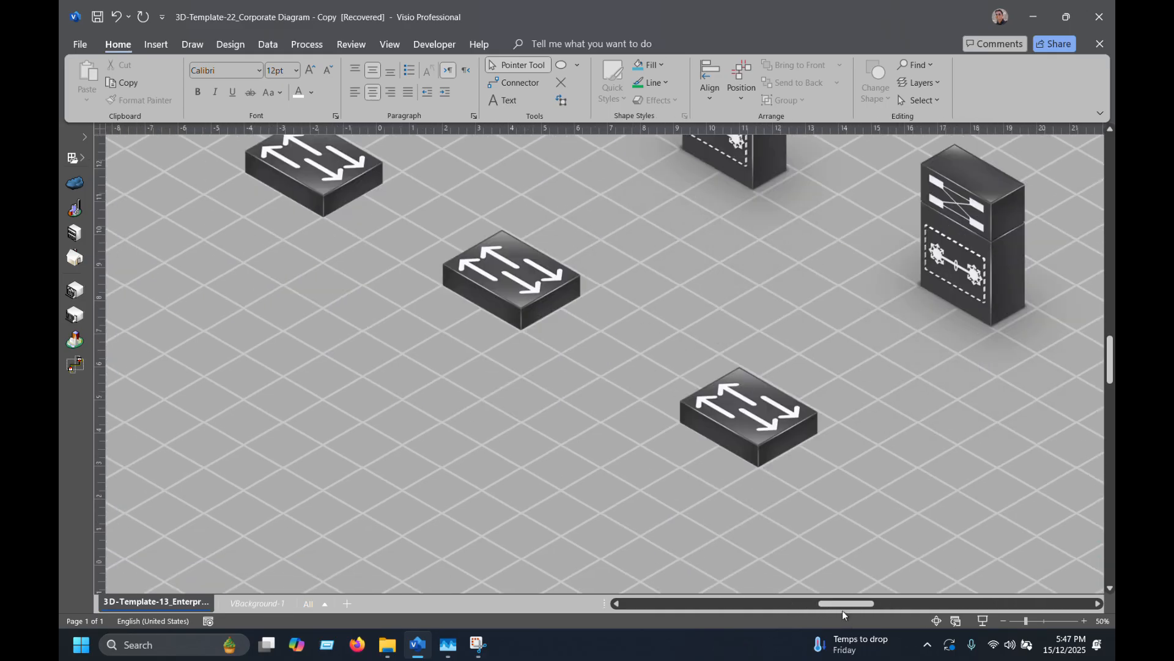
{"action": "left_click_drag", "start_coordinate": [843, 607], "coordinate": [846, 605]}
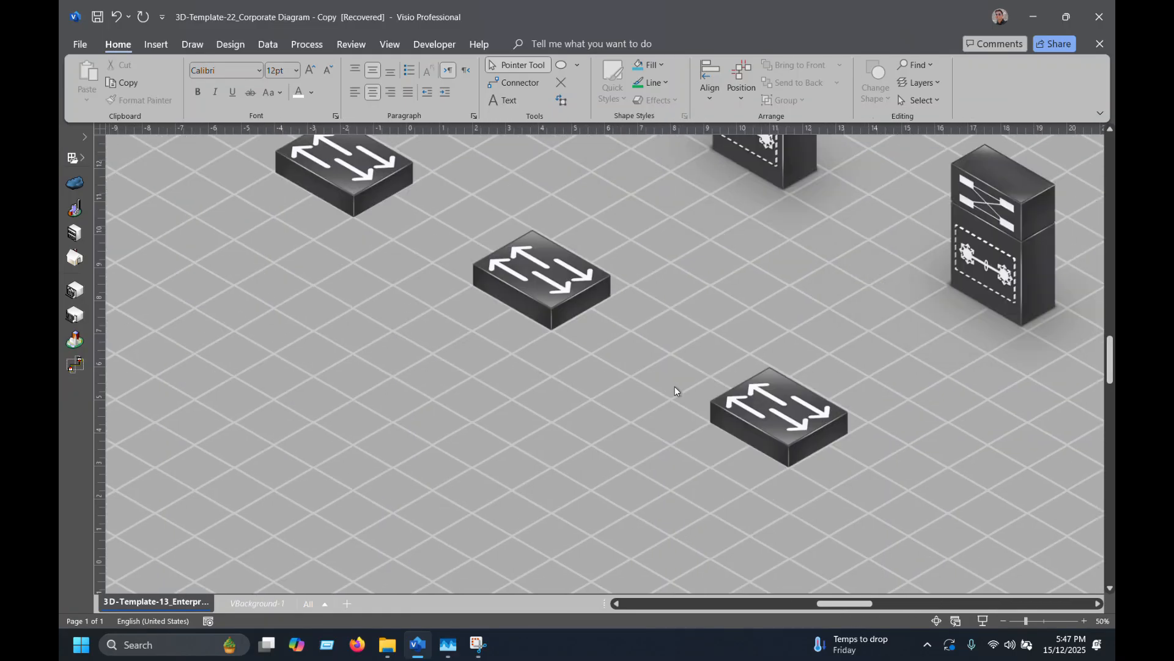
{"action": "scroll", "coordinate": [526, 407], "scroll_direction": "up", "scroll_amount": 4}
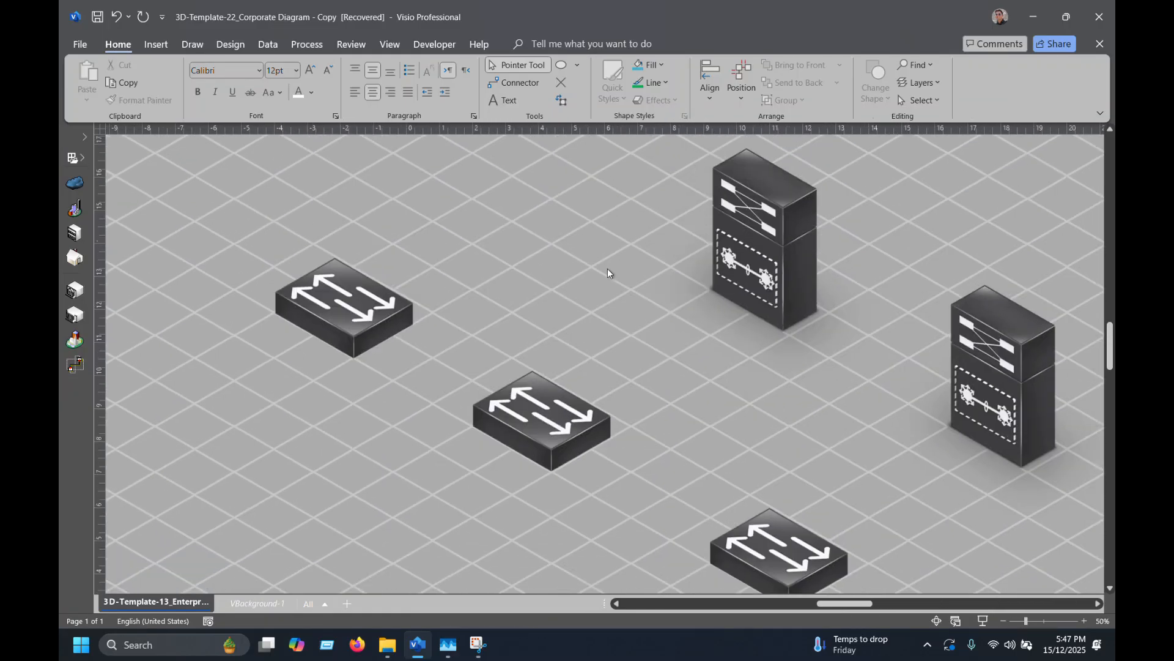
{"action": "scroll", "coordinate": [453, 346], "scroll_direction": "down", "scroll_amount": 3}
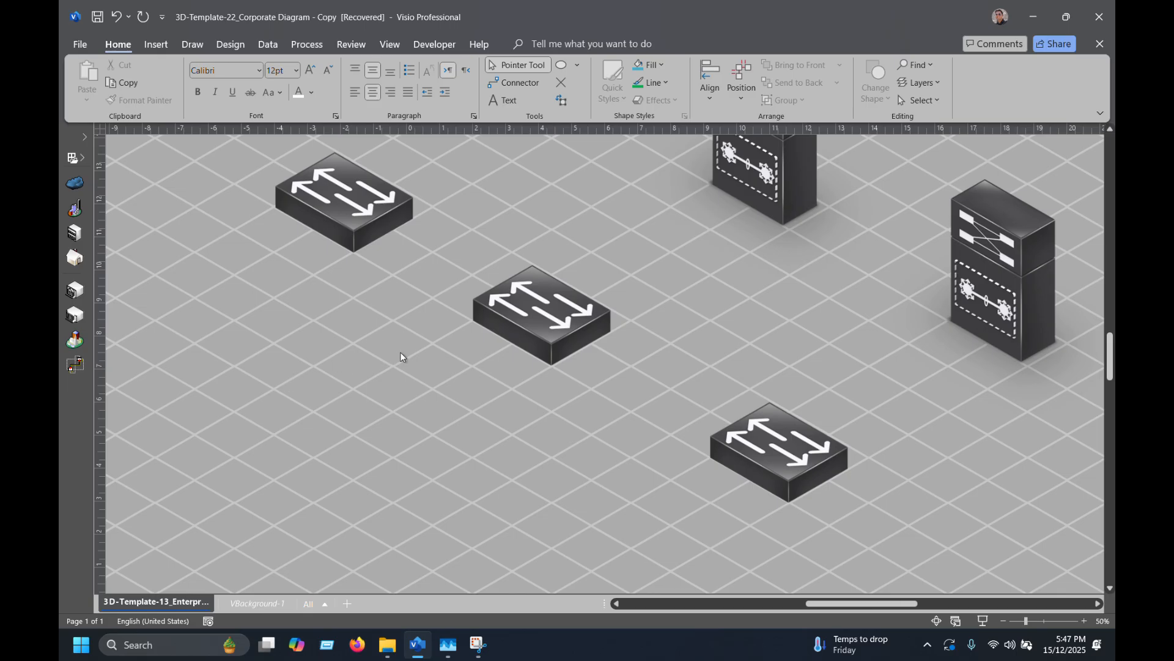
{"action": "scroll", "coordinate": [401, 357], "scroll_direction": "down", "scroll_amount": 3, "text": "ctrl"}
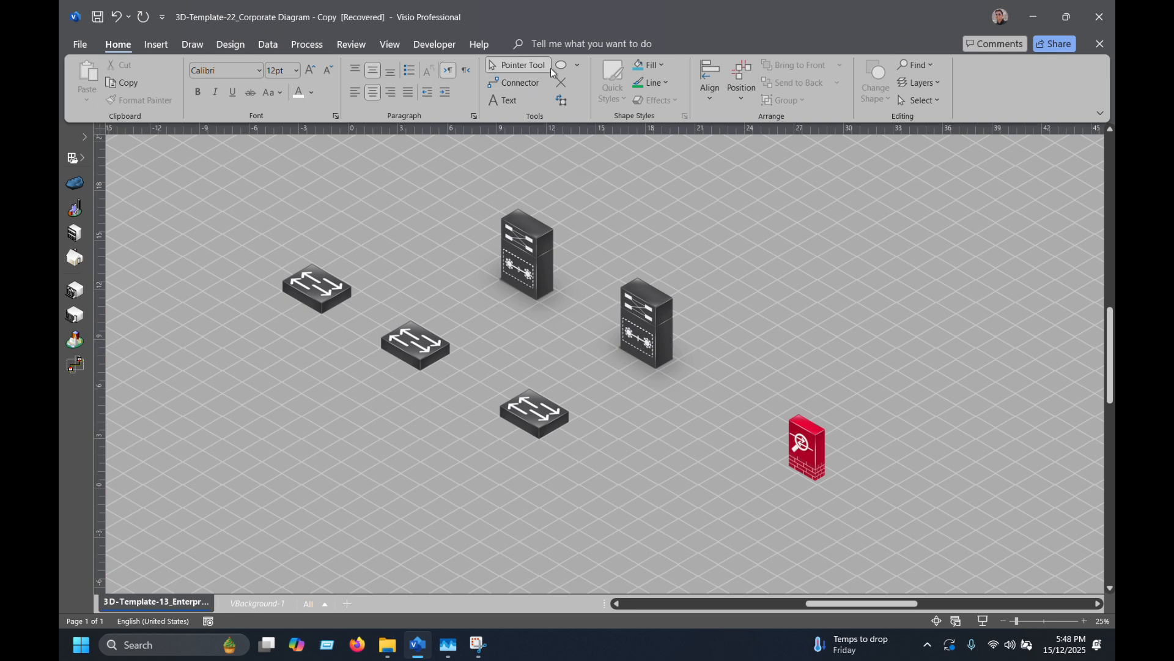
Draw a diagonal straight line about 5.2 in long above the flat switches, left of the first core switch.
{"action": "left_click", "coordinate": [577, 65]}
{"action": "left_click", "coordinate": [565, 202]}
{"action": "left_click_drag", "start_coordinate": [376, 198], "coordinate": [436, 260]}
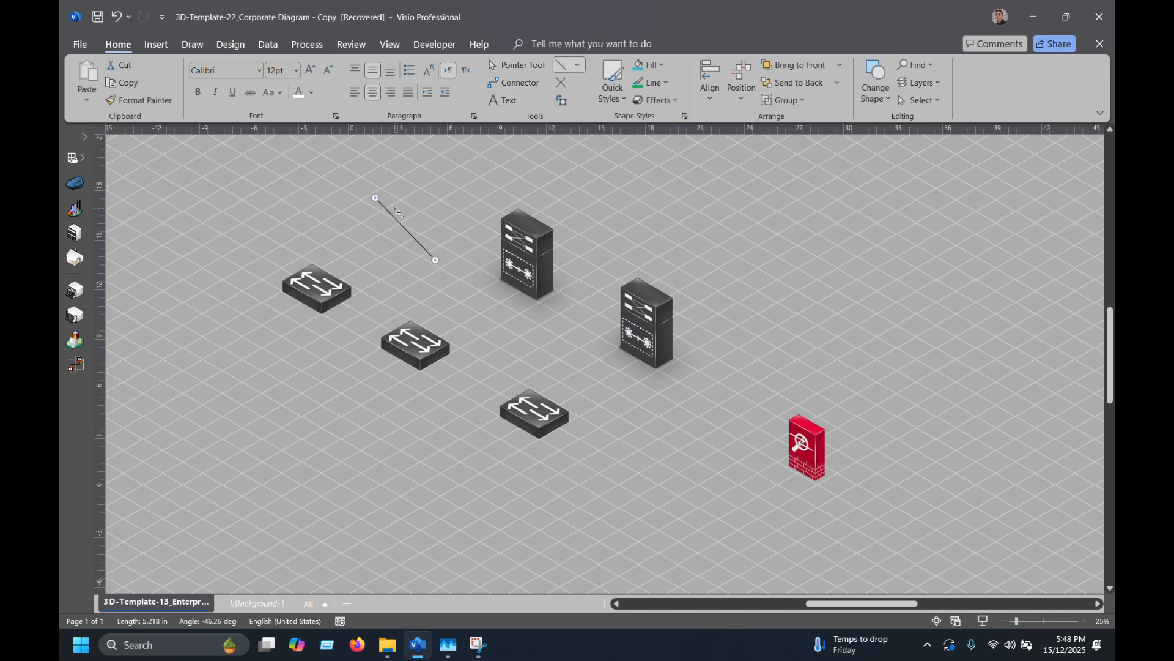
{"action": "left_click", "coordinate": [579, 65]}
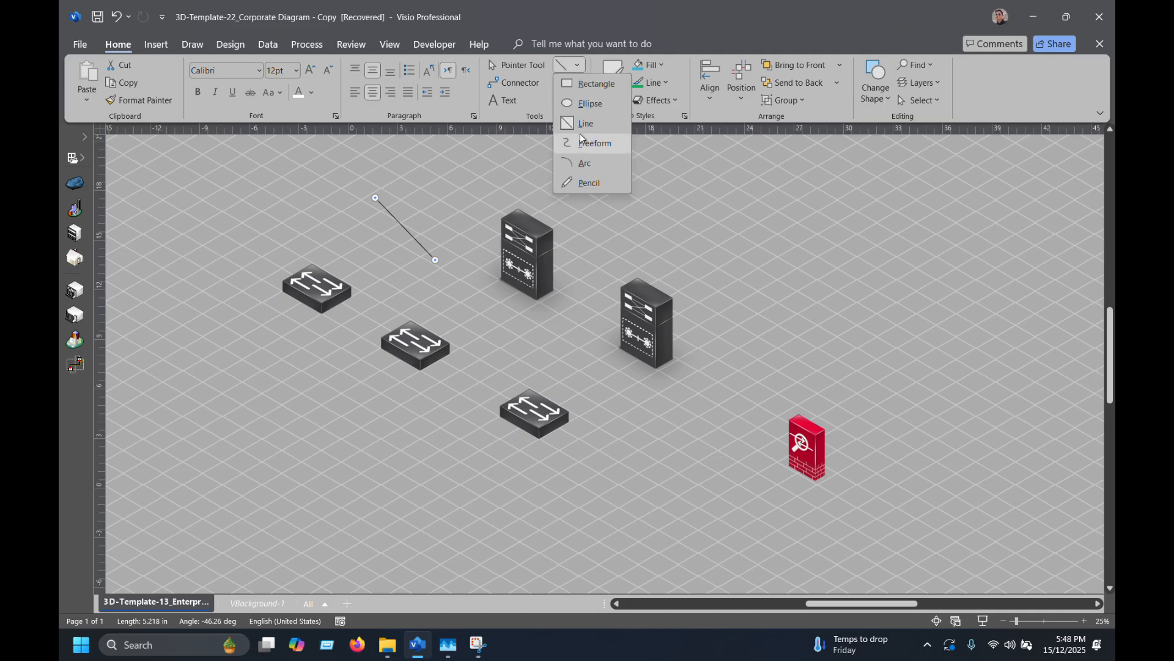
{"action": "left_click", "coordinate": [579, 67]}
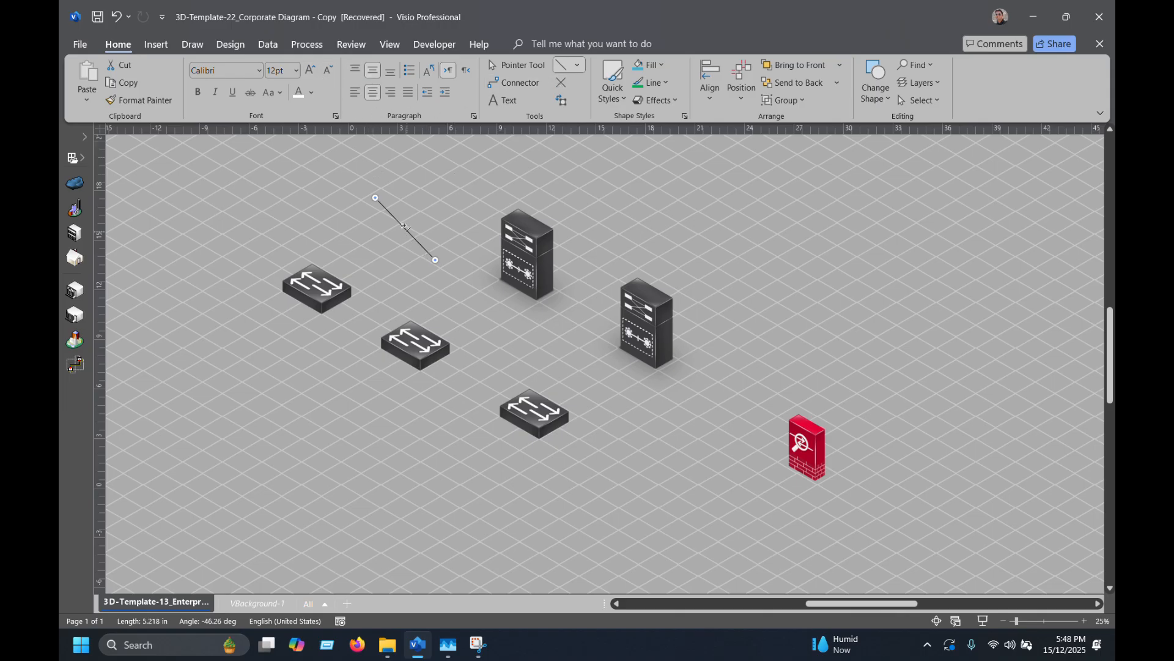
Move the line down and right toward the first core switch, and make it horizontal, about 3.6 in long.
{"action": "key", "text": "ctrl+1"}
{"action": "left_click_drag", "start_coordinate": [398, 222], "coordinate": [438, 289]}
{"action": "left_click_drag", "start_coordinate": [472, 326], "coordinate": [474, 266]}
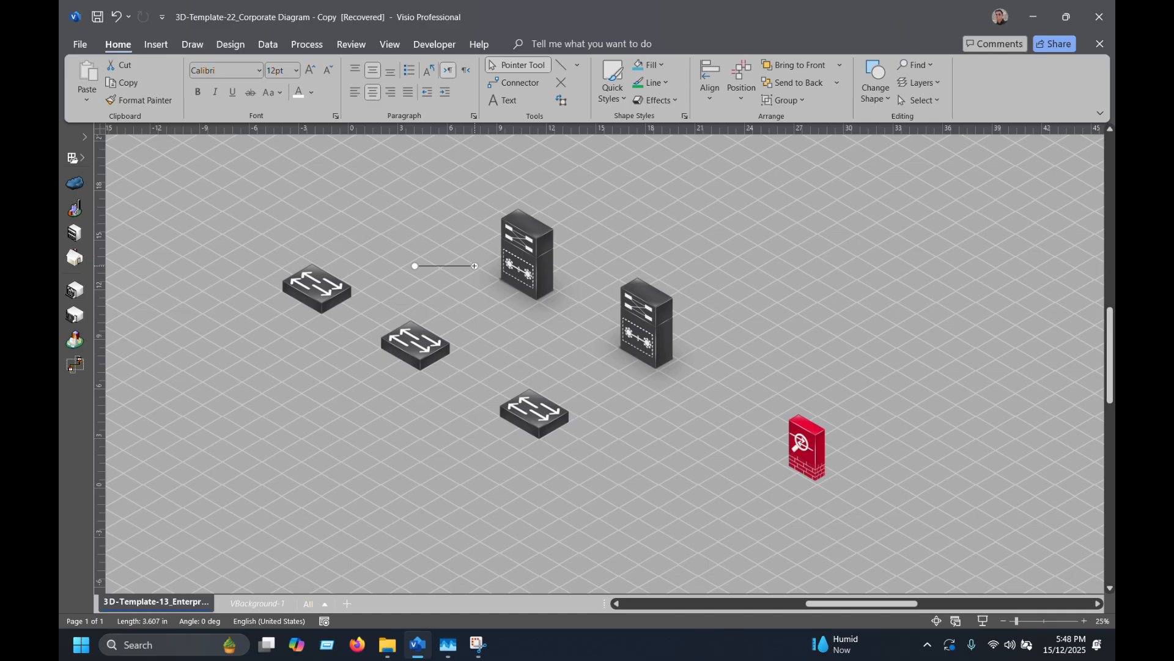
Set the horizontal line's weight to 6 pt.
{"action": "left_click", "coordinate": [577, 65]}
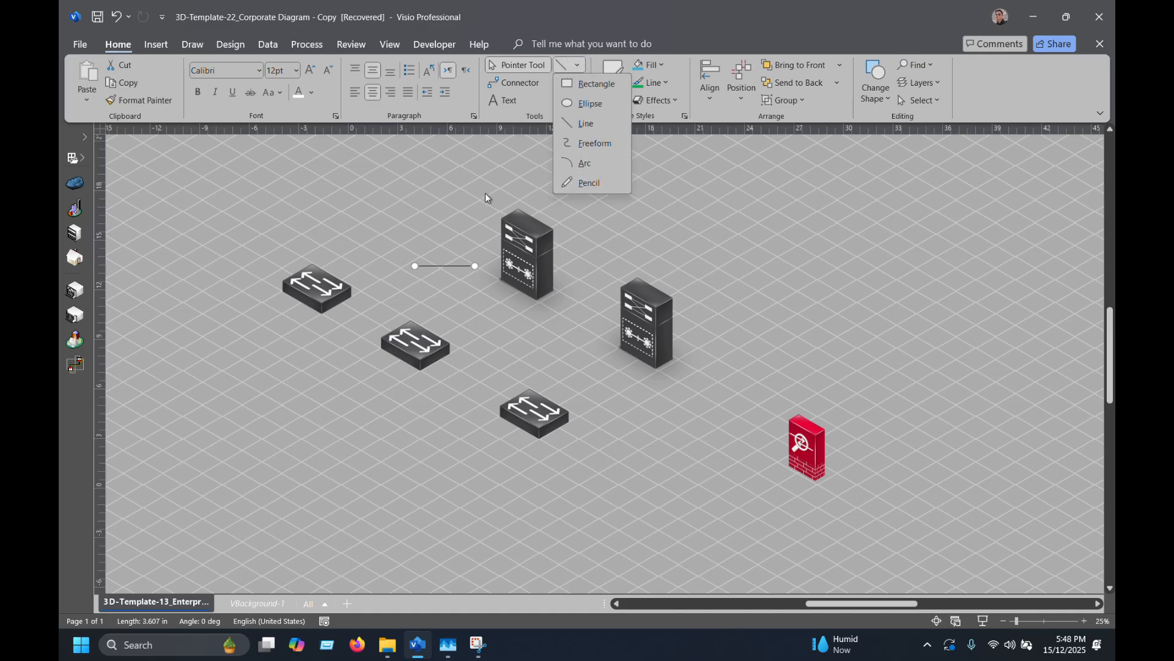
{"action": "left_click", "coordinate": [666, 82]}
{"action": "left_click", "coordinate": [669, 82]}
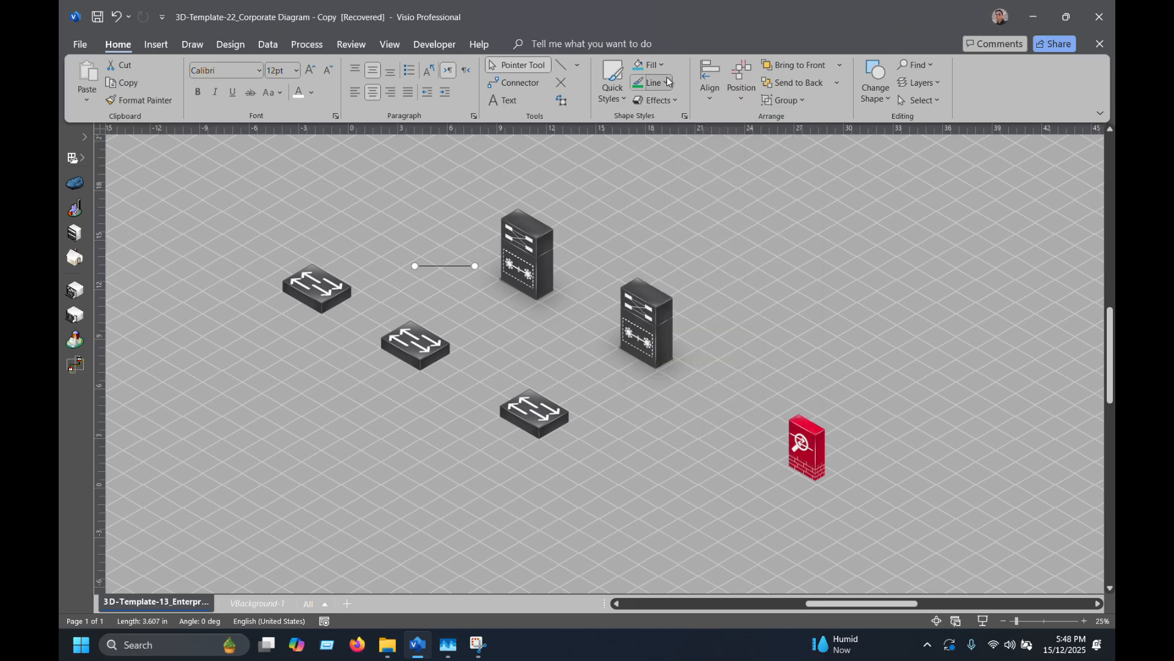
{"action": "left_click", "coordinate": [669, 82]}
{"action": "mouse_move", "coordinate": [717, 436]}
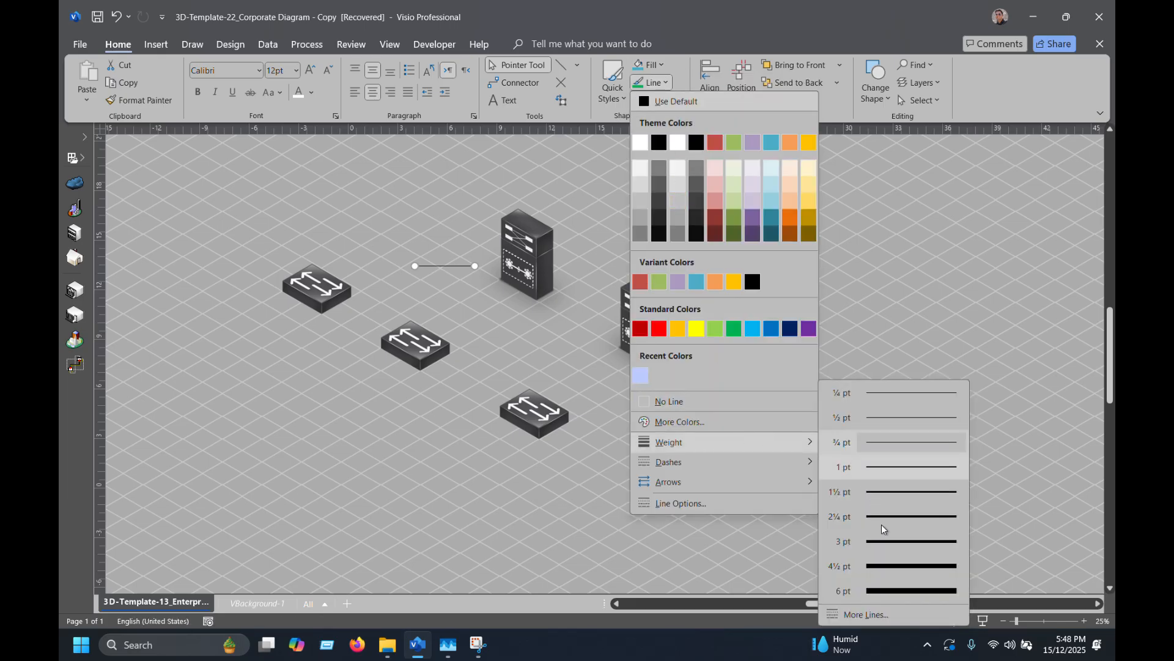
{"action": "left_click", "coordinate": [872, 587]}
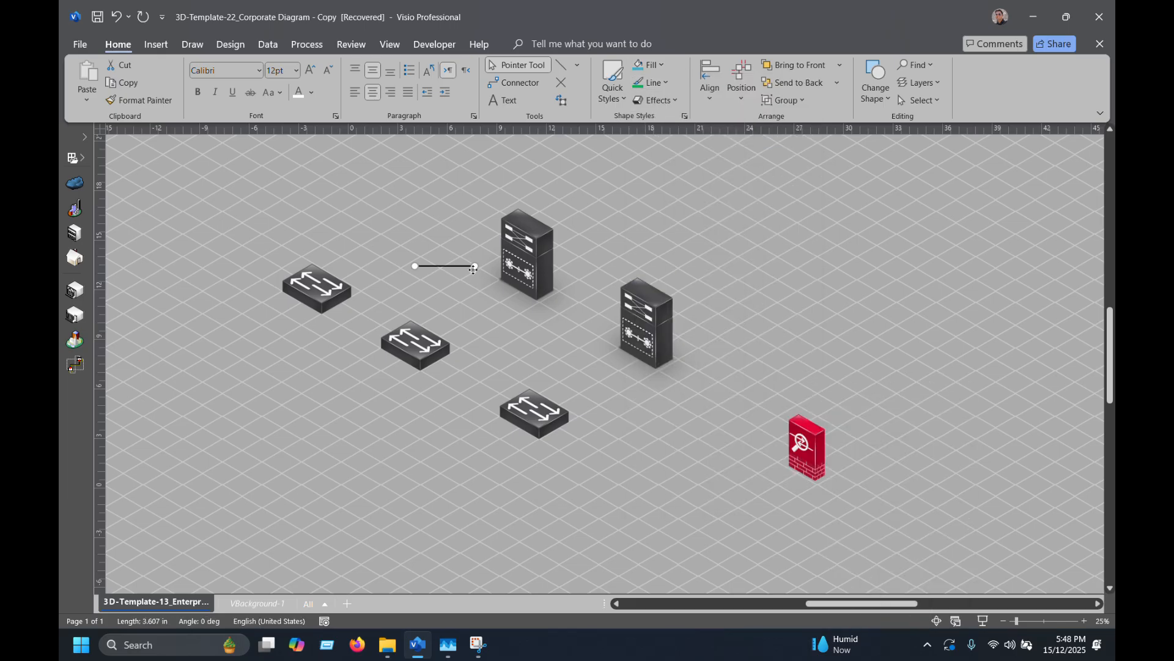
Set the line's color to standard Blue and reposition it between the flat switches and the first core switch.
{"action": "left_click_drag", "start_coordinate": [445, 263], "coordinate": [447, 302]}
{"action": "left_click", "coordinate": [653, 82]}
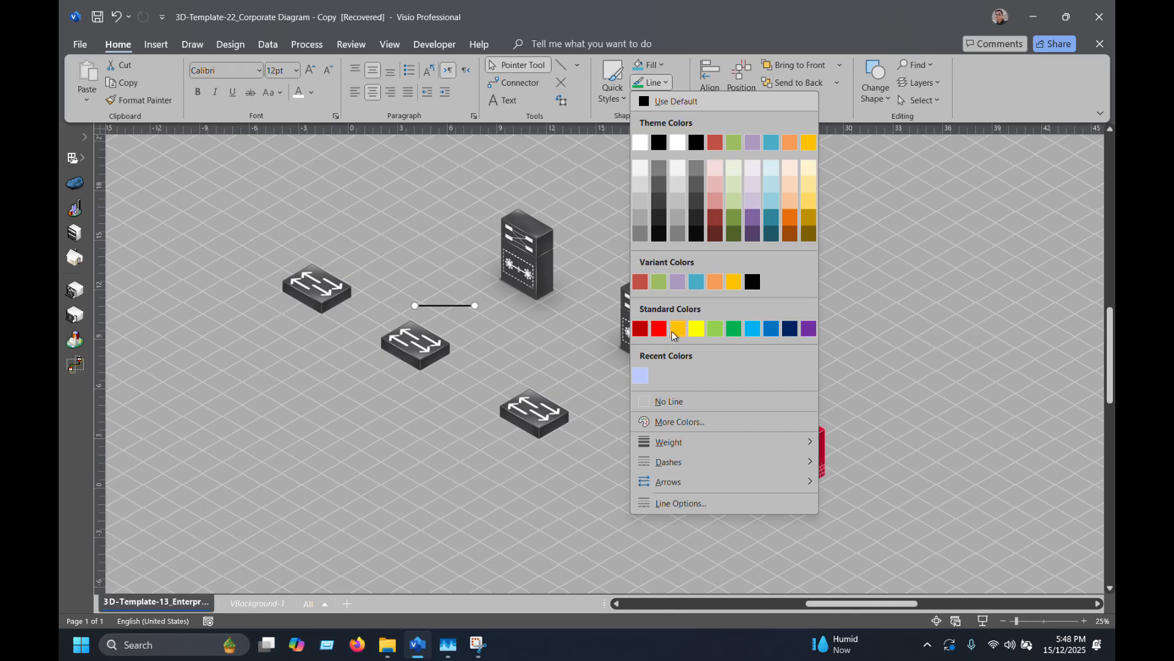
{"action": "left_click", "coordinate": [771, 329]}
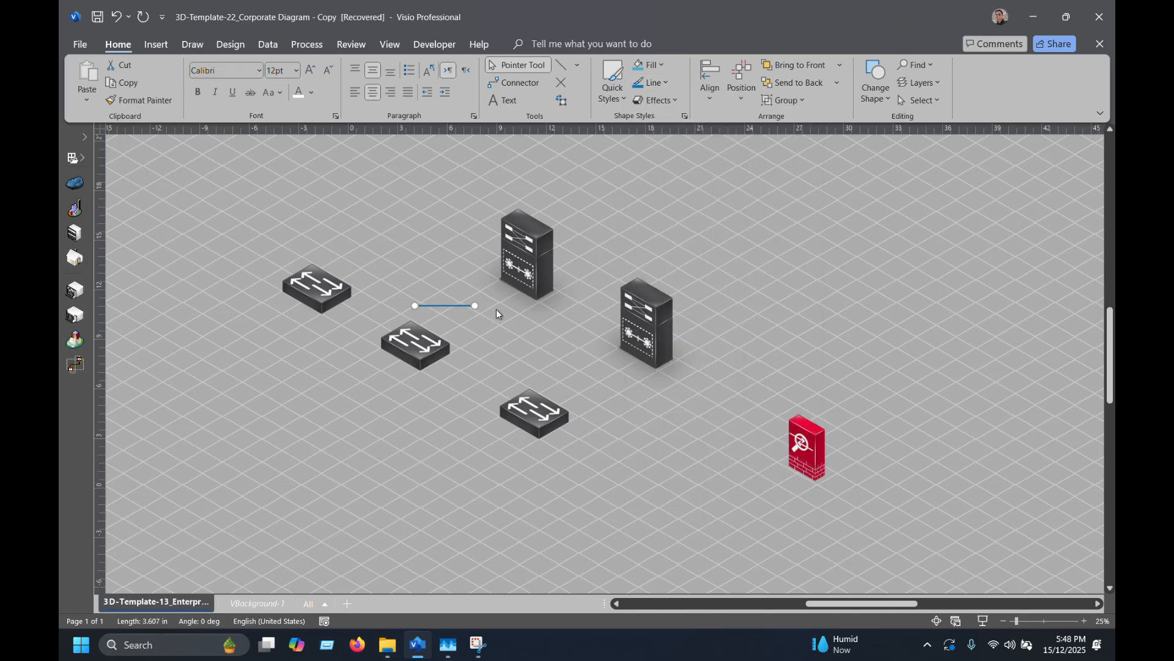
{"action": "left_click_drag", "start_coordinate": [465, 307], "coordinate": [510, 315]}
Duplicate the blue line to get two parallel lines, and set the lower one's color to standard Green.
{"action": "scroll", "coordinate": [460, 273], "scroll_direction": "up", "scroll_amount": 2}
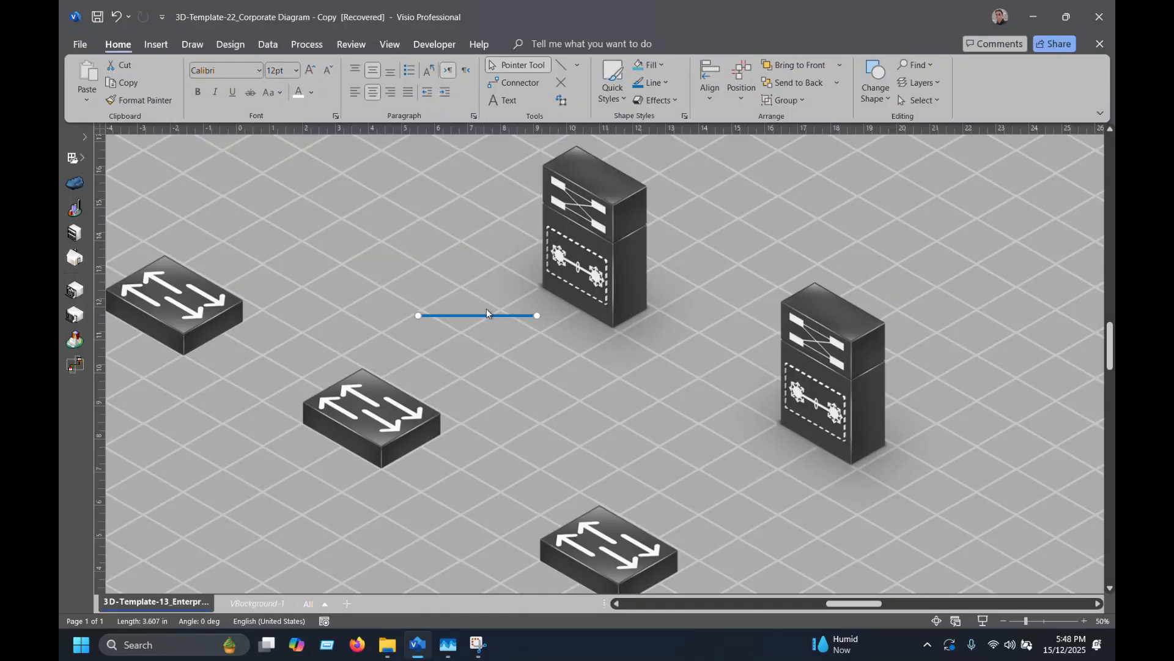
{"action": "left_click_drag", "start_coordinate": [487, 311], "coordinate": [459, 297]}
{"action": "left_click", "coordinate": [654, 82]}
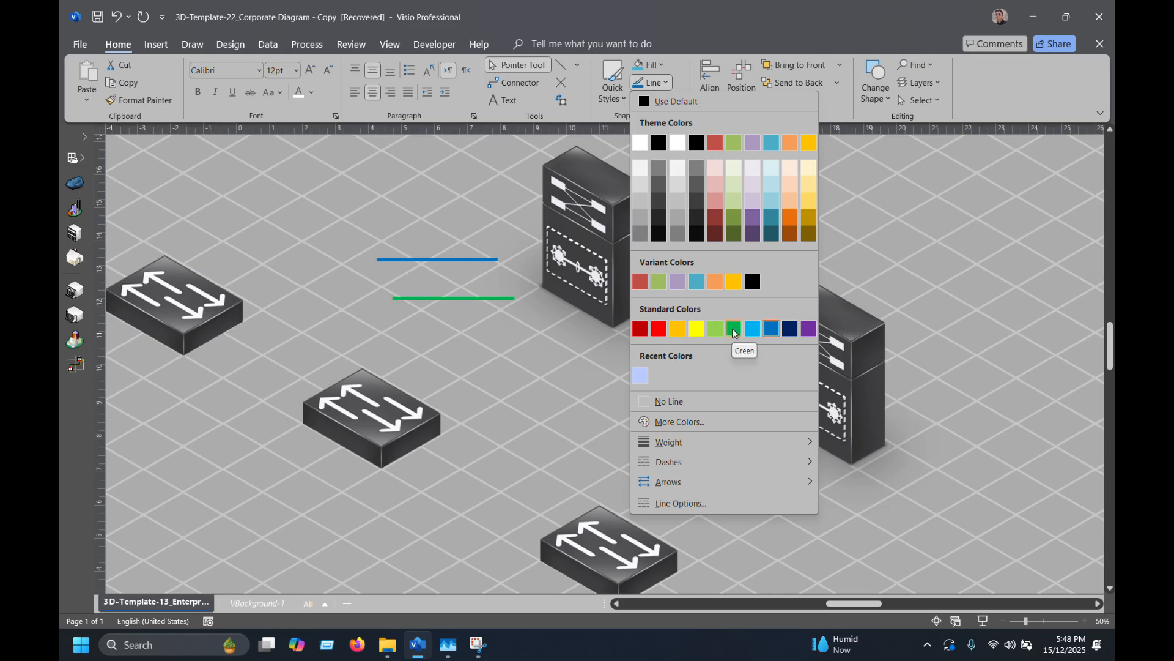
{"action": "left_click", "coordinate": [735, 331]}
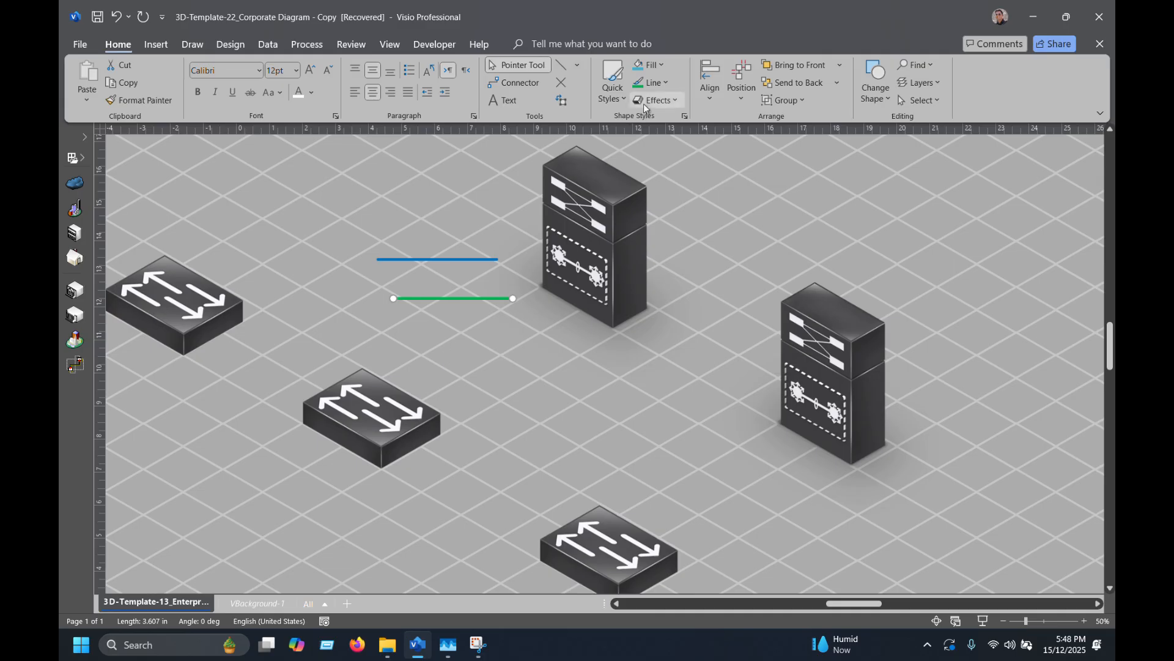
Give the green line a darker custom shade of green.
{"action": "left_click", "coordinate": [653, 82]}
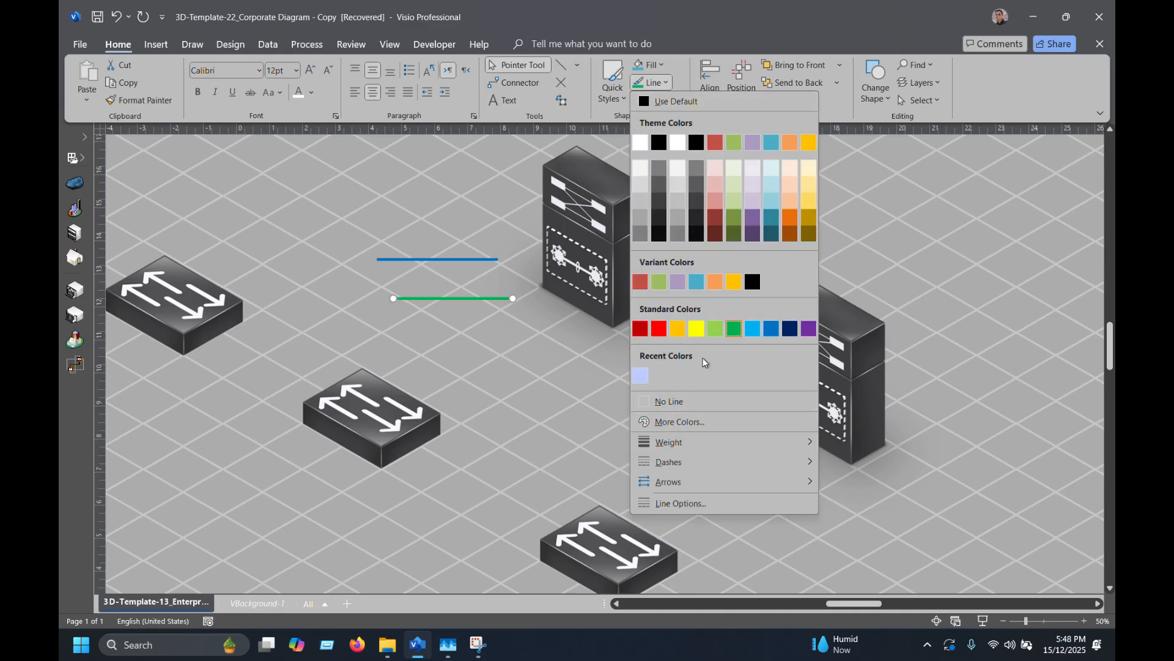
{"action": "left_click", "coordinate": [670, 422]}
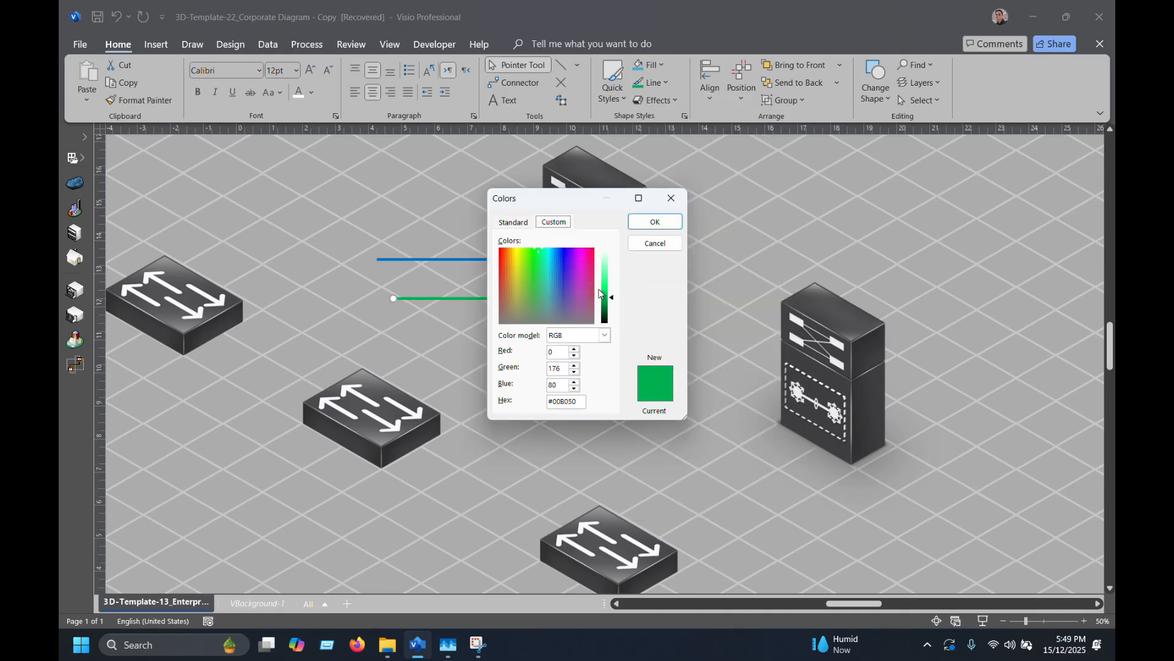
{"action": "left_click", "coordinate": [655, 221]}
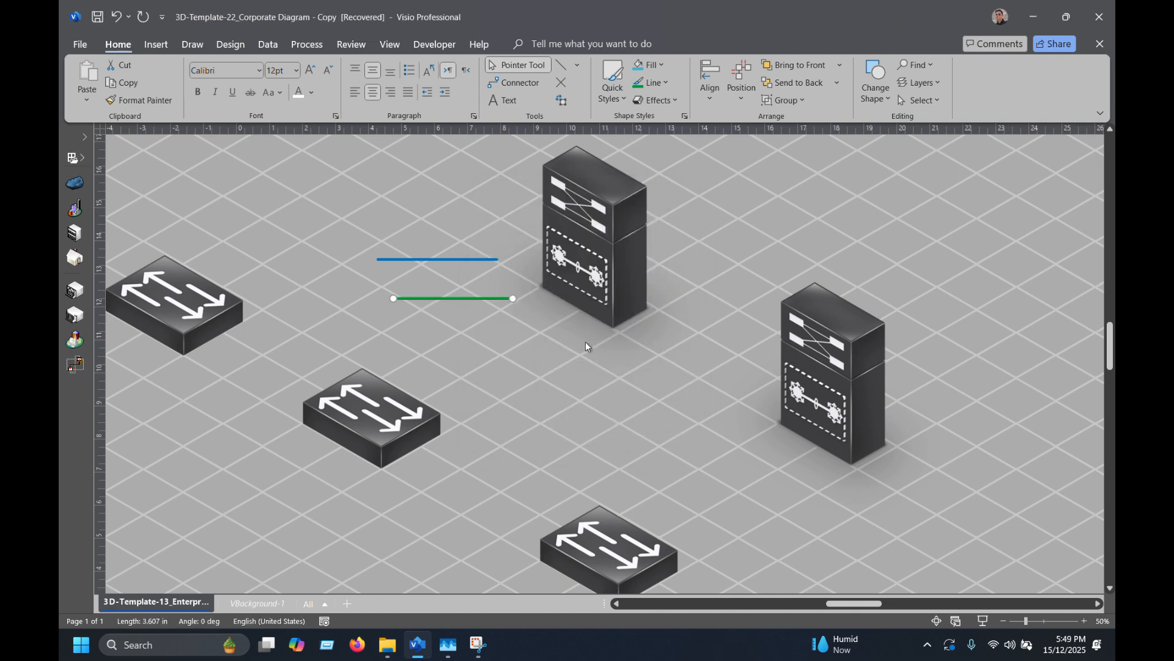
{"action": "double_click", "coordinate": [455, 258]}
{"action": "left_click", "coordinate": [346, 304]}
{"action": "left_click_drag", "start_coordinate": [462, 259], "coordinate": [394, 282]}
{"action": "key", "text": "ctrl+z"}
Tilt the green and blue lines about 30° downward along the isometric grid, and place a copy of the blue line below the green one.
{"action": "left_click", "coordinate": [500, 319]}
{"action": "left_click", "coordinate": [422, 298]}
{"action": "left_click_drag", "start_coordinate": [514, 298], "coordinate": [485, 351]}
{"action": "left_click_drag", "start_coordinate": [394, 277], "coordinate": [544, 398]}
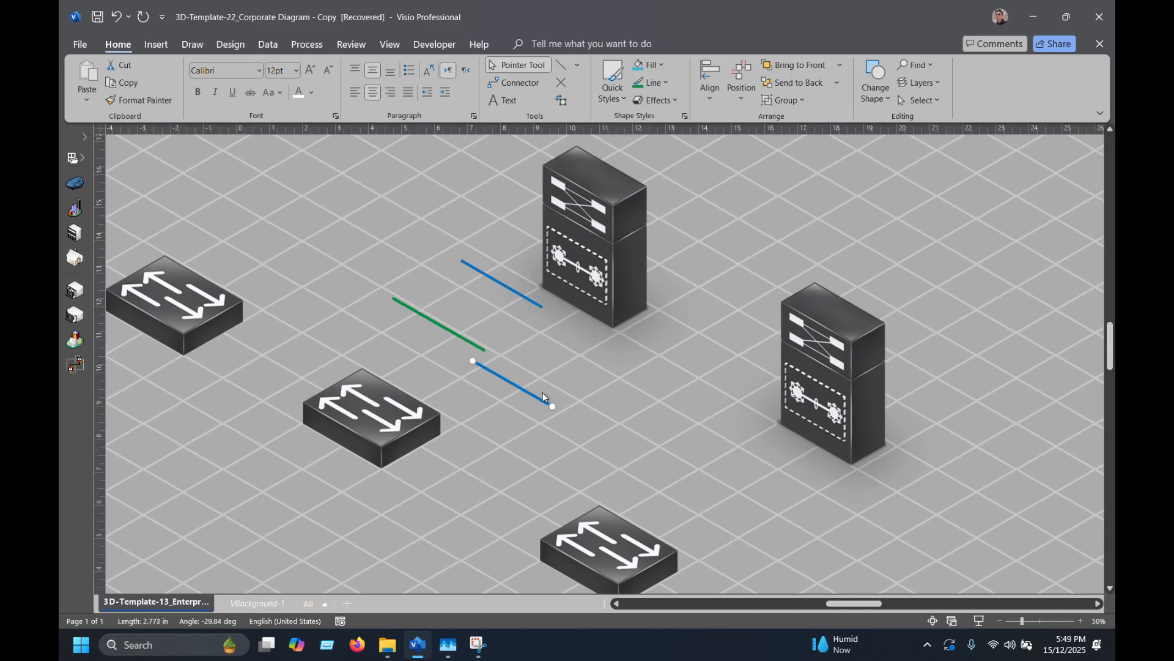
Duplicate the green line and place the copy along the lower blue line, extending past its lower end.
{"action": "left_click", "coordinate": [469, 334]}
{"action": "left_click", "coordinate": [464, 339]}
{"action": "left_click_drag", "start_coordinate": [463, 338], "coordinate": [572, 417]}
Turn the upper blue line to the opposite isometric direction, about 2.07 in long at about -151°.
{"action": "left_click", "coordinate": [525, 294]}
{"action": "left_click_drag", "start_coordinate": [499, 275], "coordinate": [546, 339]}
{"action": "left_click", "coordinate": [542, 302]}
{"action": "left_click", "coordinate": [494, 278]}
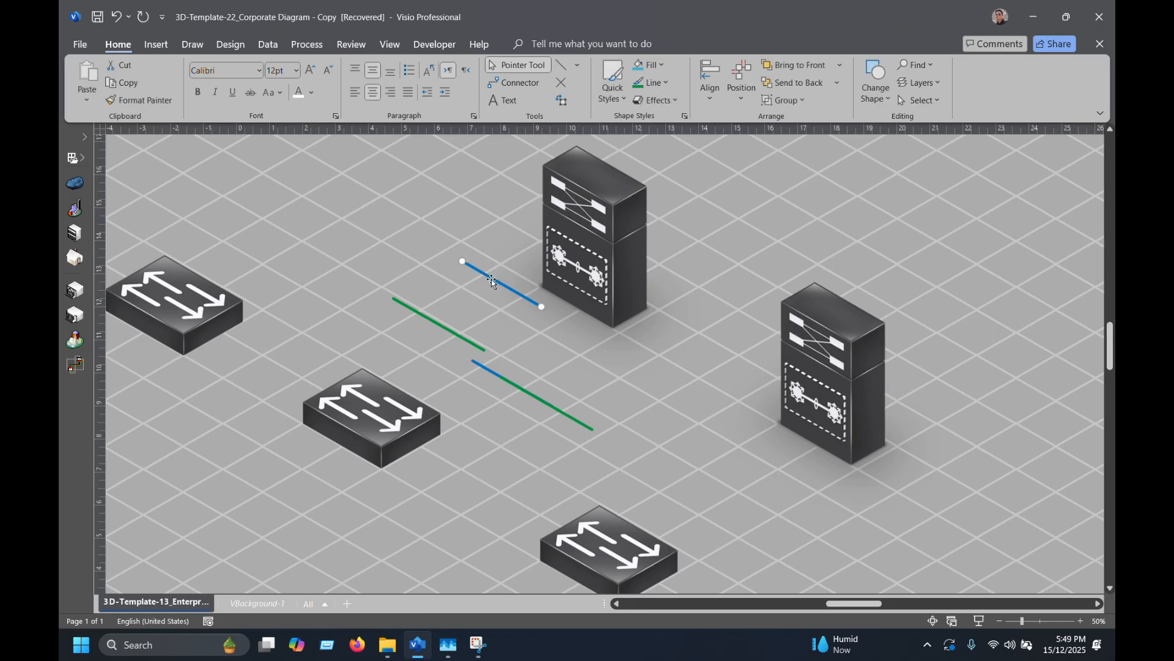
{"action": "left_click_drag", "start_coordinate": [541, 307], "coordinate": [501, 283]}
{"action": "scroll", "coordinate": [433, 285], "scroll_direction": "up", "scroll_amount": 2}
{"action": "scroll", "coordinate": [491, 288], "scroll_direction": "up", "scroll_amount": 3}
{"action": "left_click_drag", "start_coordinate": [446, 359], "coordinate": [379, 334]}
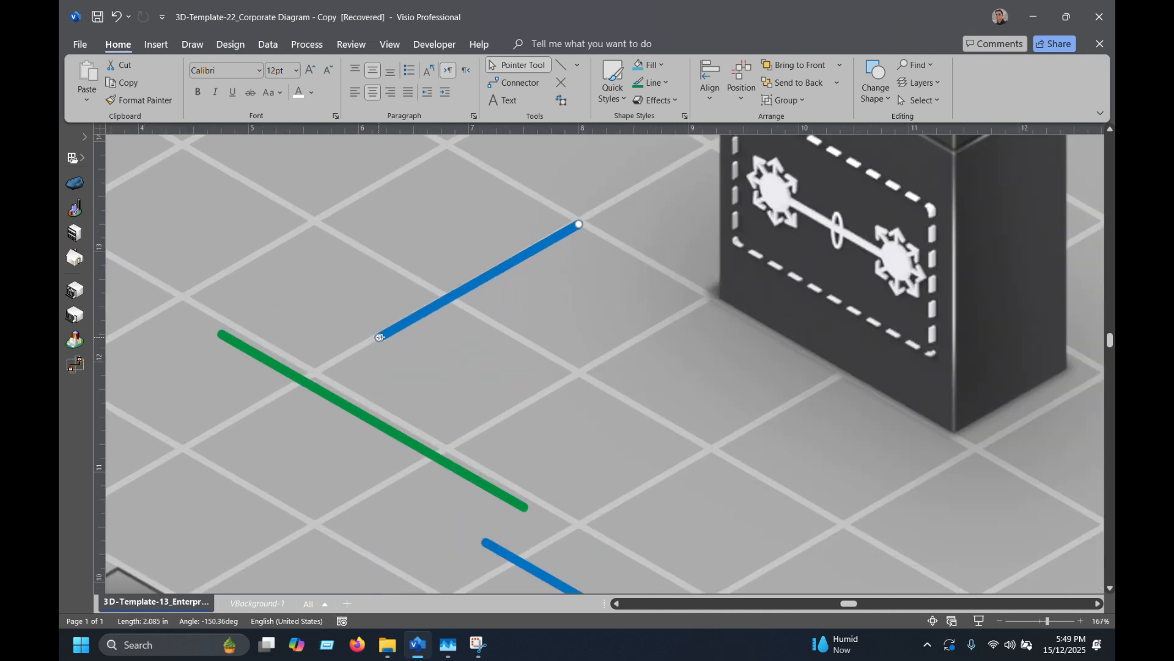
{"action": "mouse_move", "coordinate": [579, 221]}
{"action": "left_mouse_down"}
{"action": "mouse_move", "coordinate": [551, 235]}
{"action": "mouse_move", "coordinate": [579, 219]}
{"action": "left_mouse_up"}
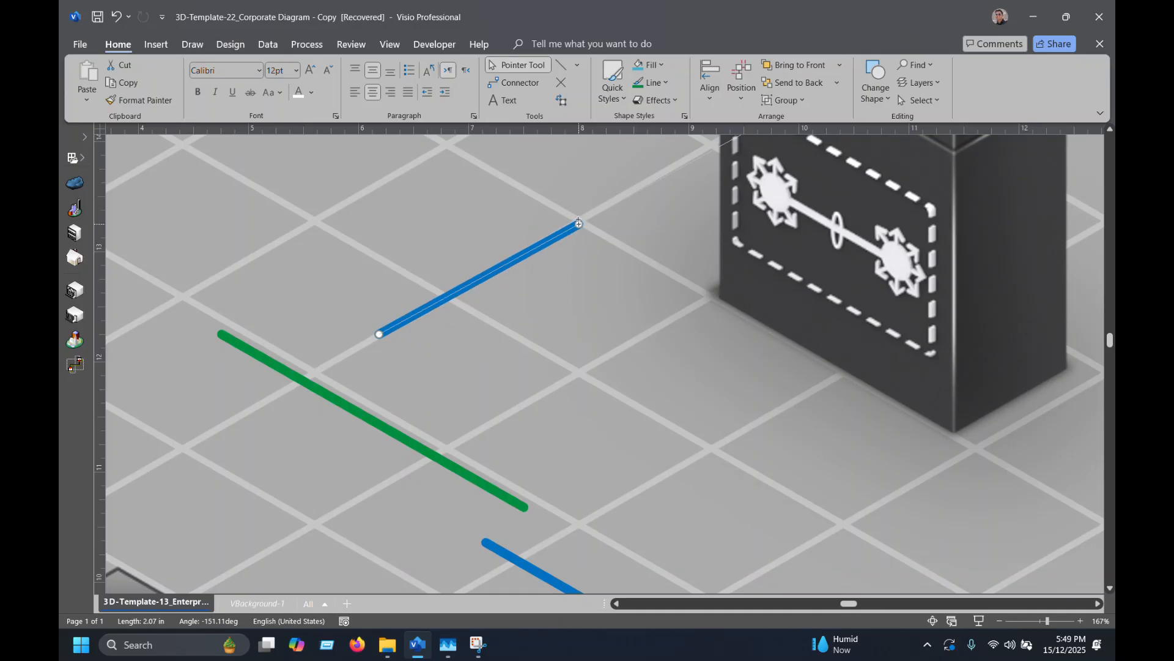
{"action": "scroll", "coordinate": [570, 258], "scroll_direction": "down", "scroll_amount": 2}
{"action": "scroll", "coordinate": [513, 275], "scroll_direction": "down", "scroll_amount": 3}
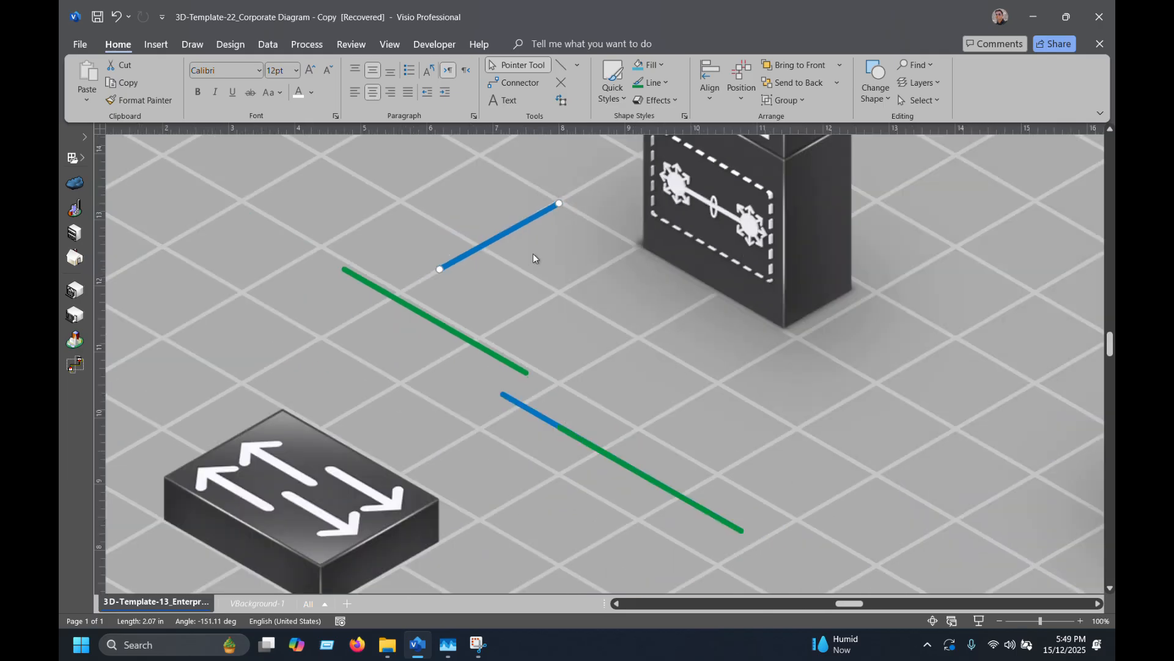
{"action": "key", "text": "ctrl+z"}
{"action": "key", "text": "ctrl+z"}
Move the turned blue line in front of the first core switch and nudge it slightly down onto the grid line.
{"action": "left_click_drag", "start_coordinate": [520, 224], "coordinate": [684, 333]}
{"action": "scroll", "coordinate": [641, 321], "scroll_direction": "up", "scroll_amount": 3}
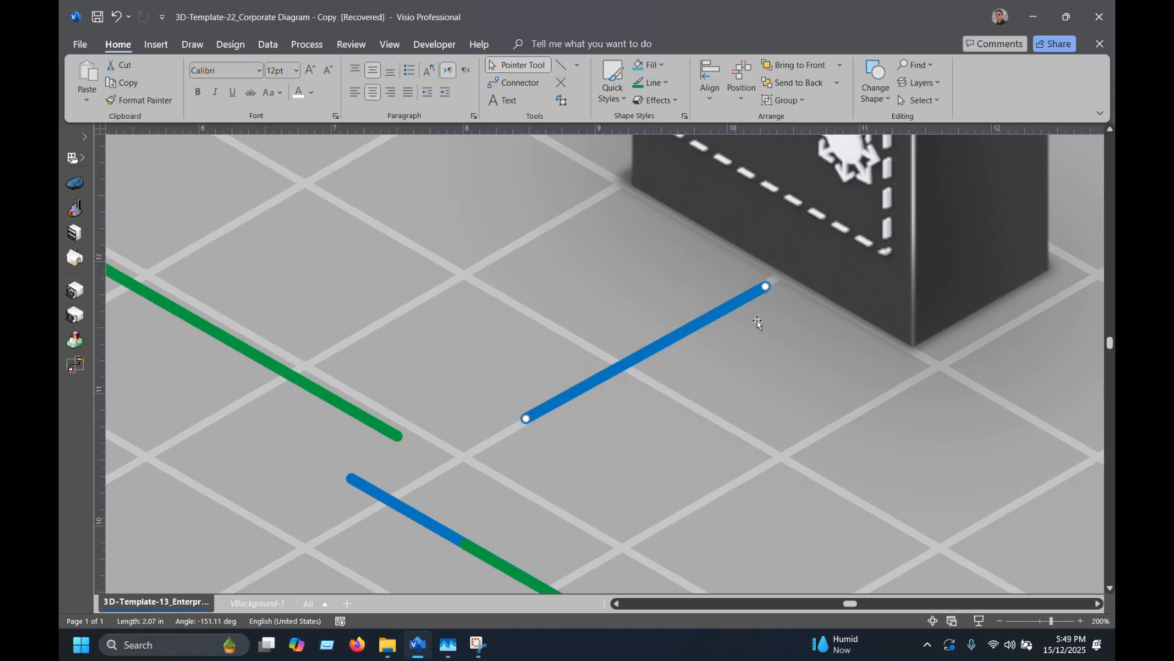
{"action": "key", "text": "Down"}
{"action": "key", "text": "Down"}
{"action": "key", "text": "Down"}
{"action": "key", "text": "Down"}
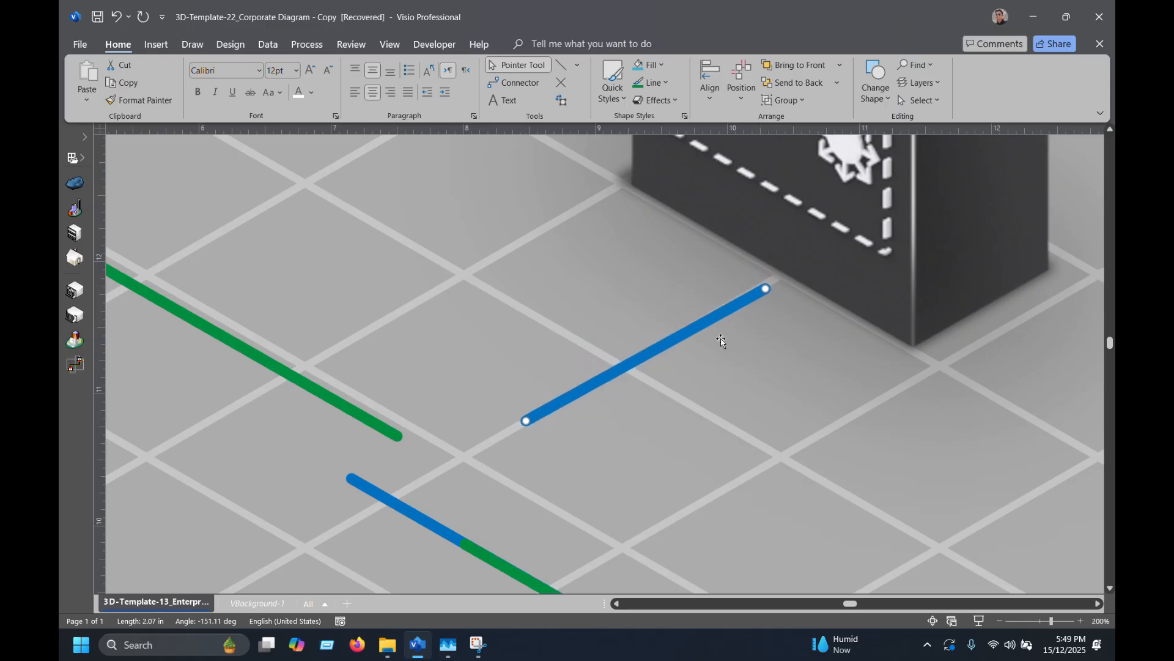
Adjust the short blue line's angle to about -150.3° and move its upper end against the first core switch's front base edge.
{"action": "scroll", "coordinate": [824, 210], "scroll_direction": "up", "scroll_amount": 4}
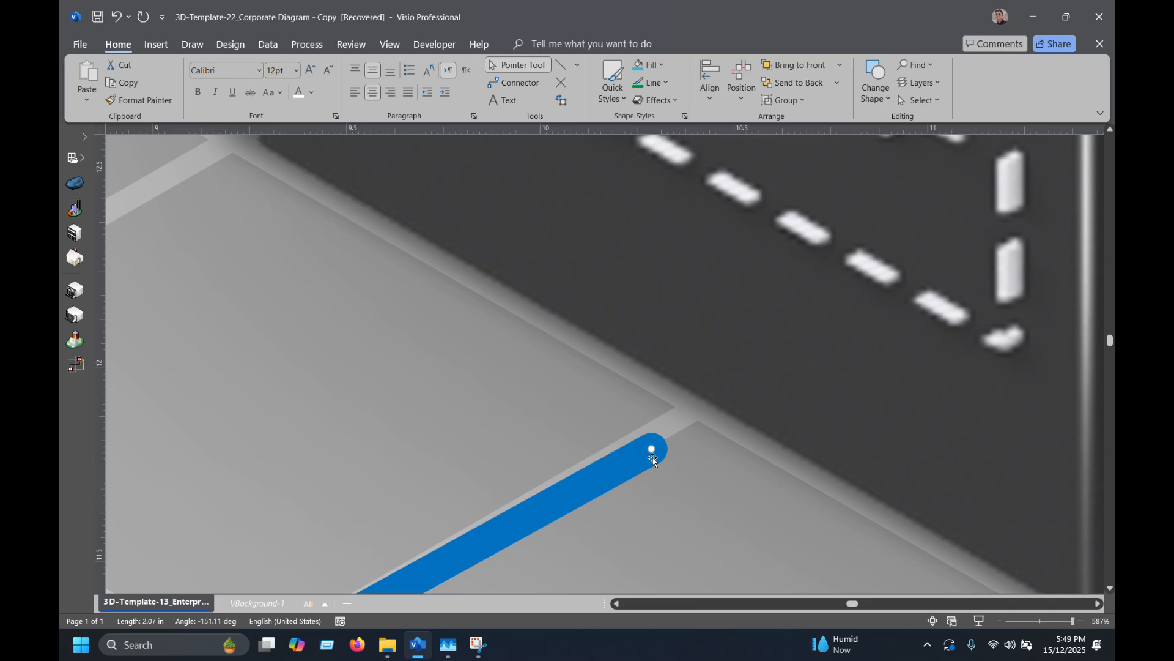
{"action": "left_click_drag", "start_coordinate": [649, 445], "coordinate": [642, 440]}
{"action": "scroll", "coordinate": [623, 414], "scroll_direction": "down", "scroll_amount": 3}
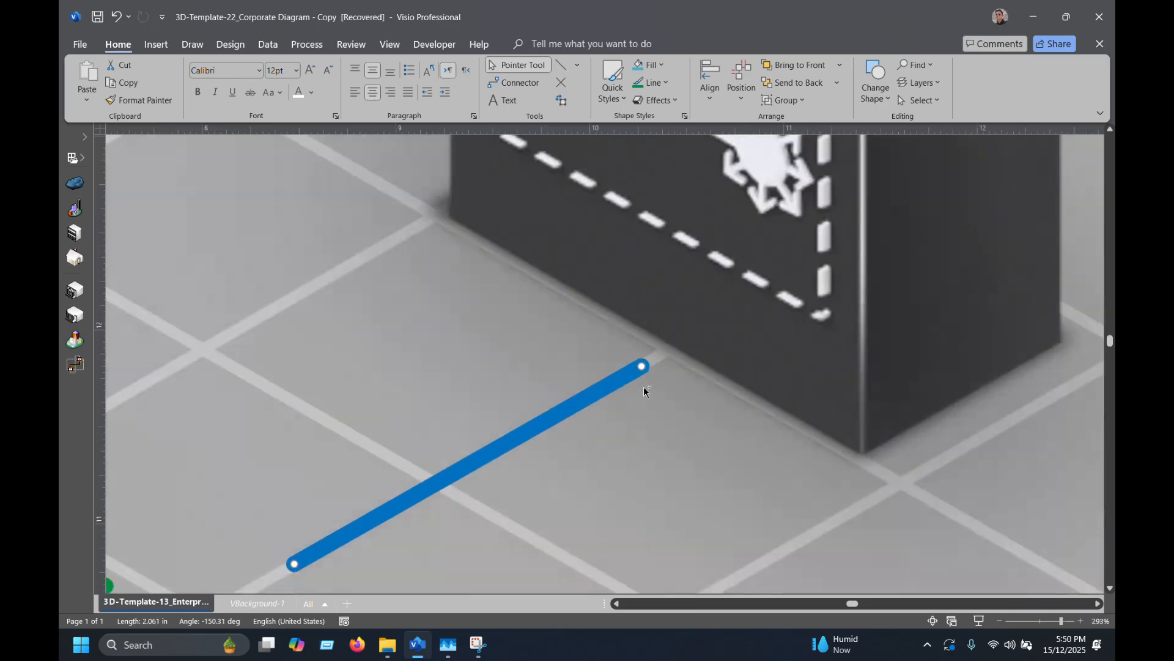
{"action": "scroll", "coordinate": [645, 390], "scroll_direction": "down", "scroll_amount": 2}
{"action": "scroll", "coordinate": [632, 390], "scroll_direction": "down", "scroll_amount": 1}
{"action": "left_click_drag", "start_coordinate": [552, 355], "coordinate": [528, 313]}
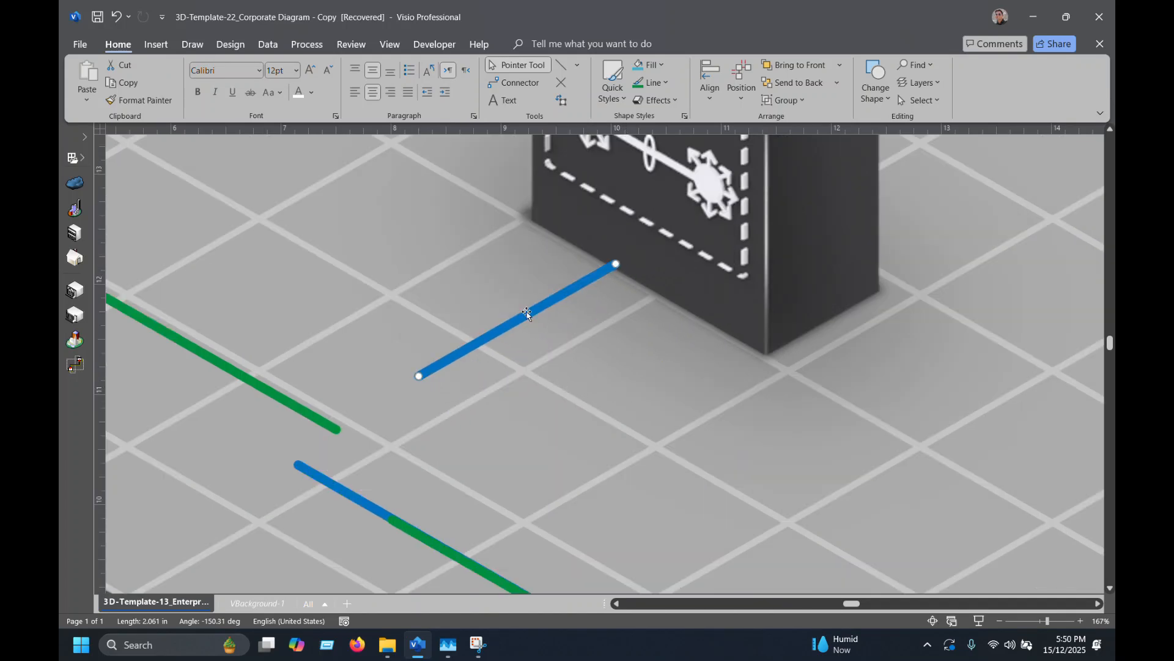
{"action": "scroll", "coordinate": [533, 321], "scroll_direction": "down", "scroll_amount": 4}
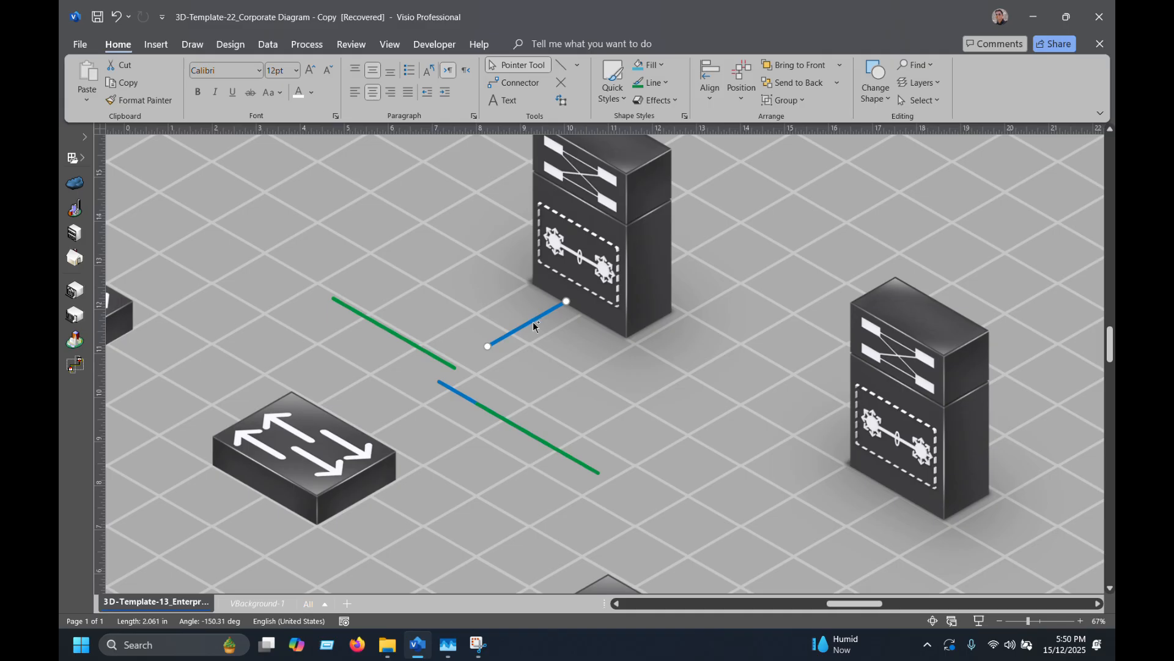
{"action": "scroll", "coordinate": [533, 322], "scroll_direction": "down", "scroll_amount": 1}
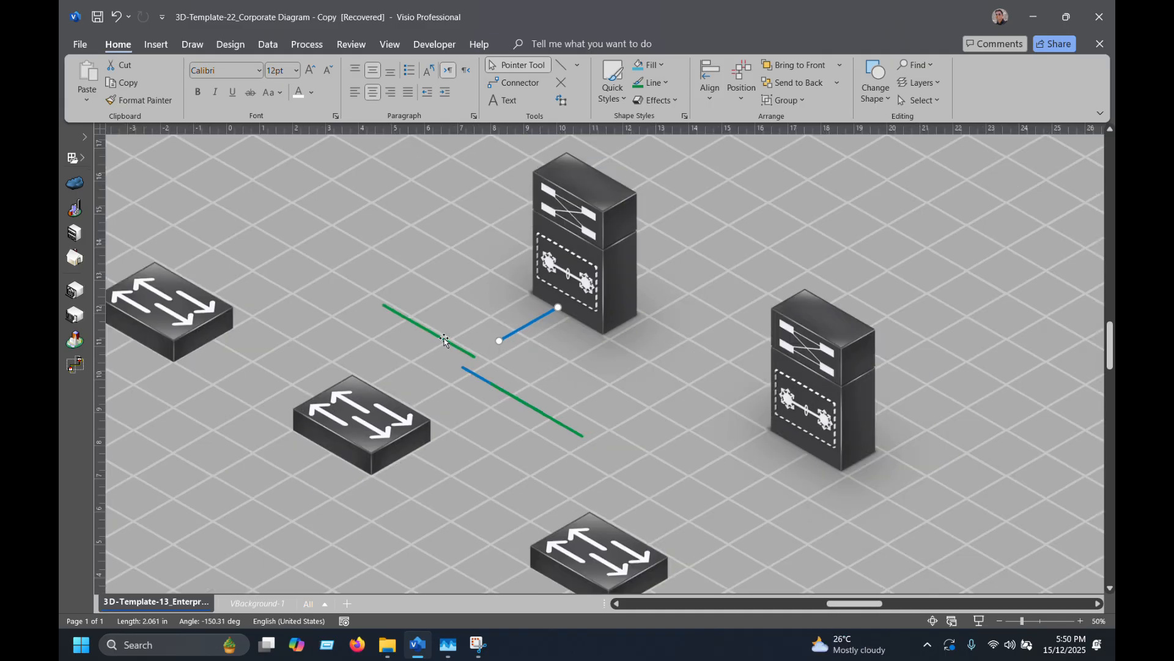
Replace the loose upper green line with a green copy of the short blue link, placed at the second core switch's front base edge.
{"action": "left_click_drag", "start_coordinate": [444, 338], "coordinate": [580, 370]}
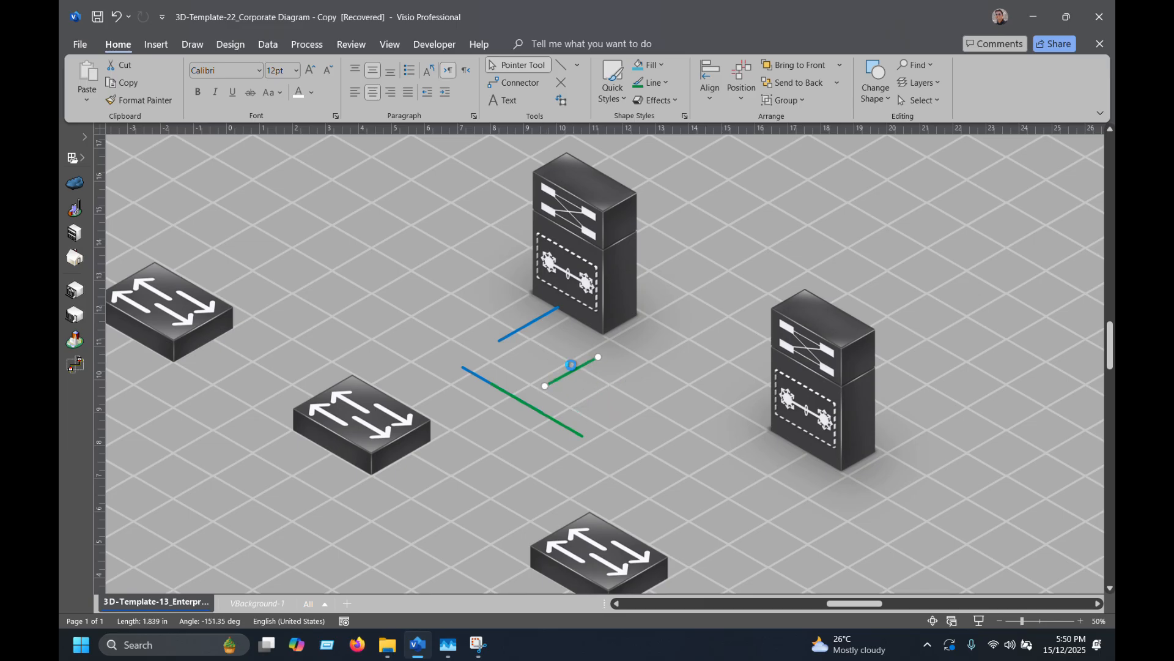
{"action": "left_click", "coordinate": [539, 319]}
{"action": "left_click_drag", "start_coordinate": [539, 320], "coordinate": [668, 405]}
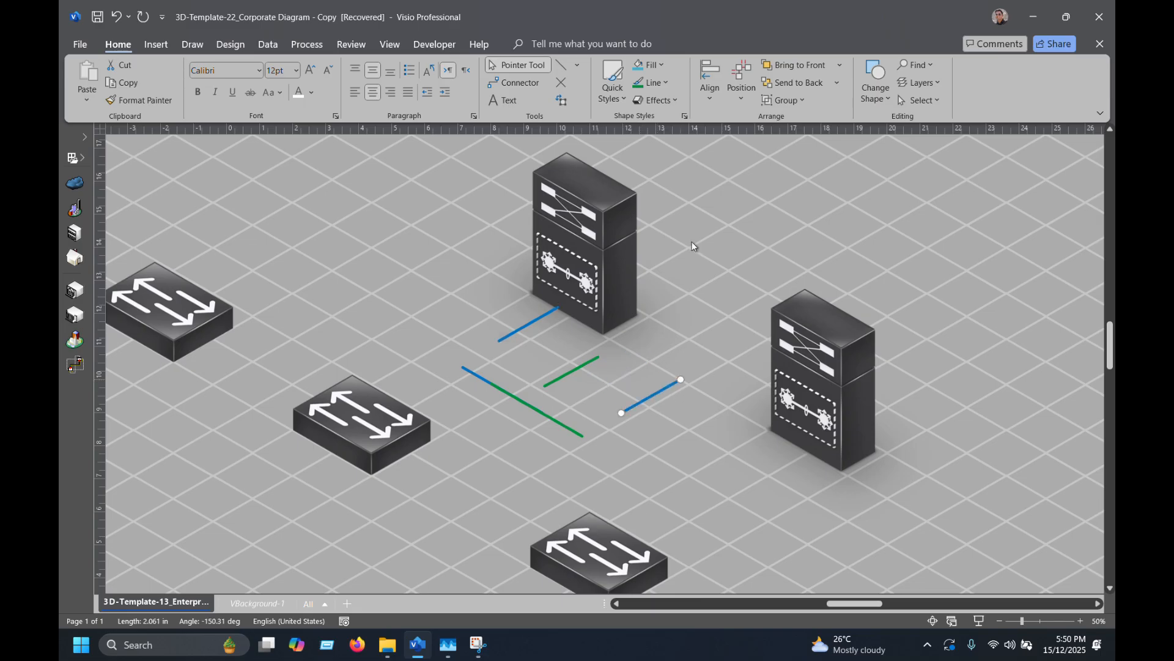
{"action": "left_click", "coordinate": [646, 85]}
{"action": "left_click", "coordinate": [579, 367]}
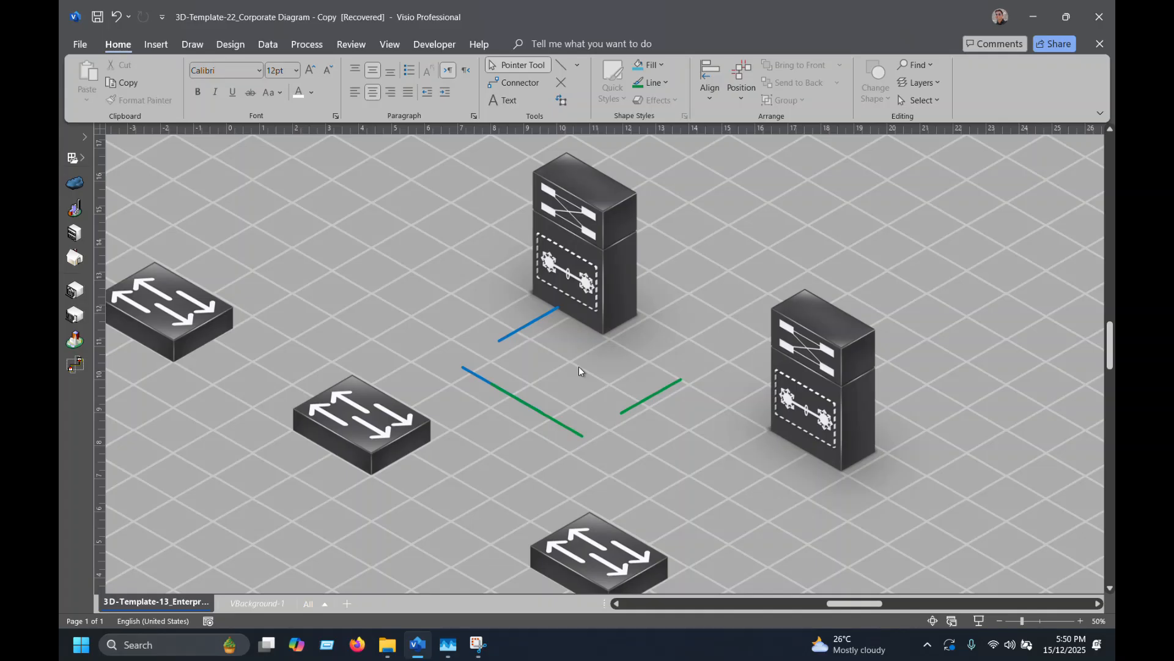
{"action": "scroll", "coordinate": [579, 365], "scroll_direction": "down", "scroll_amount": 1}
{"action": "left_click_drag", "start_coordinate": [652, 326], "coordinate": [791, 402]}
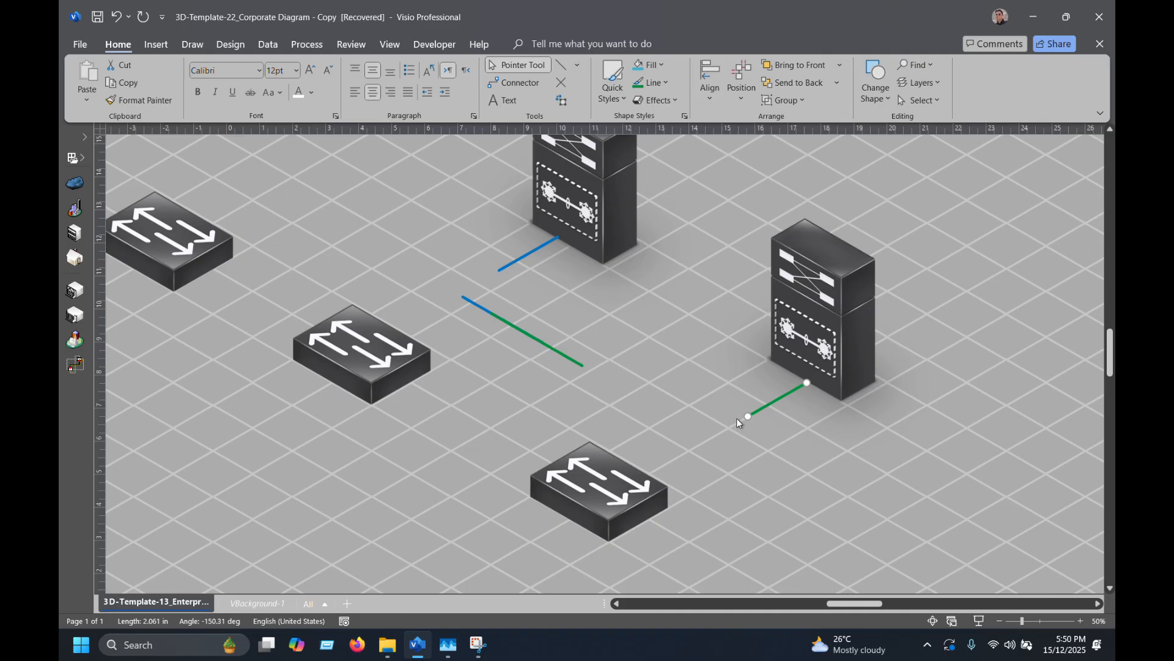
Join the loose blue line to the end of the first core switch's lengthened link, and move the long green line down between the flat switches.
{"action": "scroll", "coordinate": [440, 309], "scroll_direction": "up", "scroll_amount": 2}
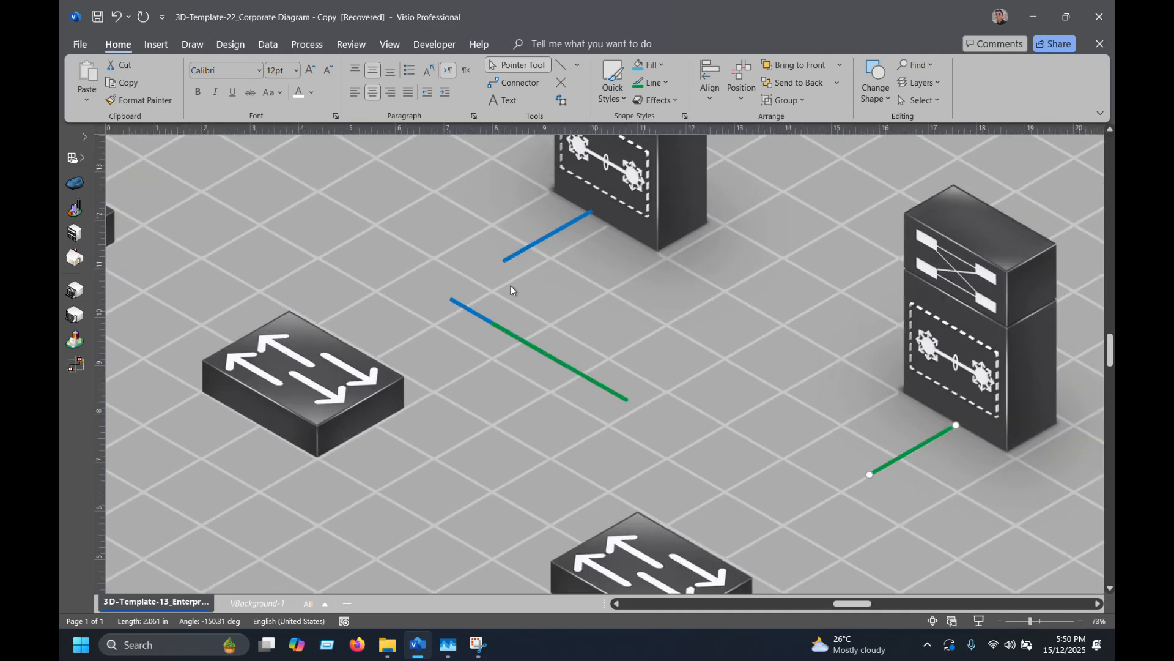
{"action": "left_click_drag", "start_coordinate": [529, 248], "coordinate": [398, 224]}
{"action": "left_click_drag", "start_coordinate": [535, 344], "coordinate": [511, 430]}
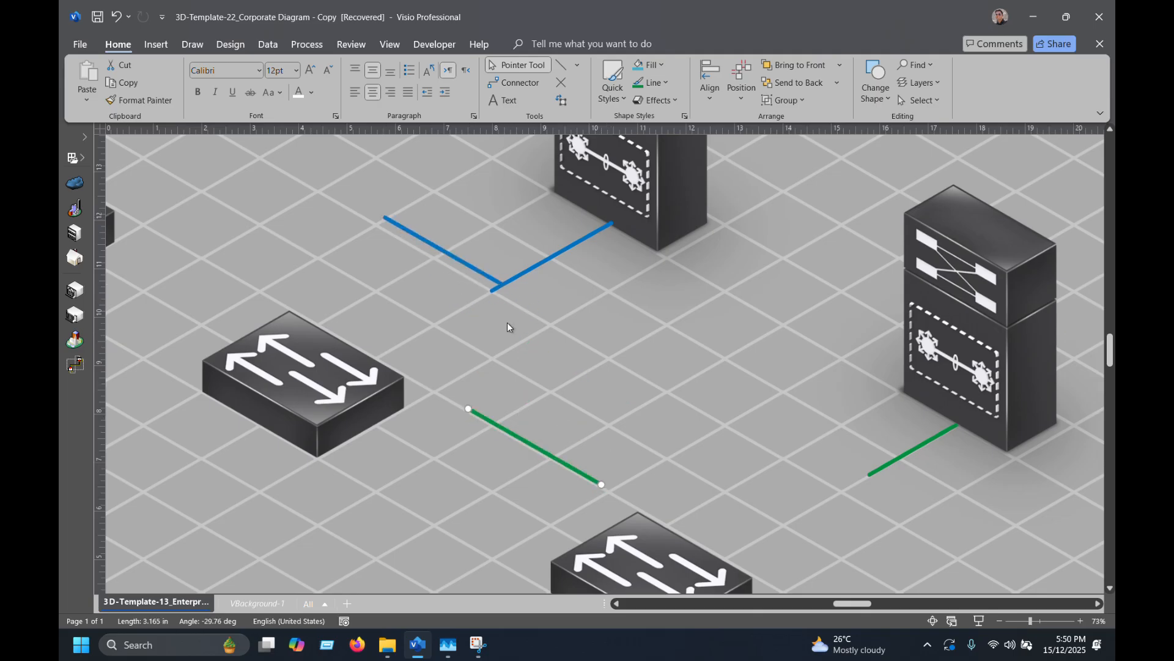
{"action": "left_click_drag", "start_coordinate": [489, 275], "coordinate": [481, 282]}
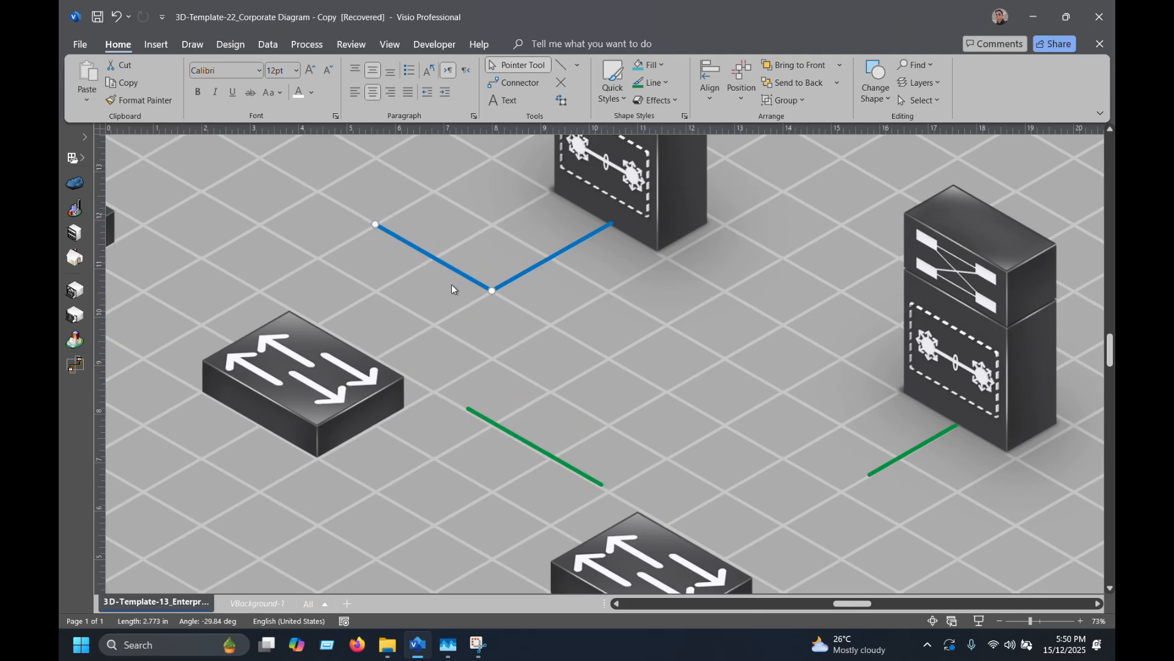
Extend the joined blue line's upper end past the first flat switch to about 8.06 in at about -29.7°, following the grid.
{"action": "scroll", "coordinate": [449, 289], "scroll_direction": "down", "scroll_amount": 1}
{"action": "scroll", "coordinate": [449, 287], "scroll_direction": "down", "scroll_amount": 2}
{"action": "scroll", "coordinate": [416, 263], "scroll_direction": "up", "scroll_amount": 2}
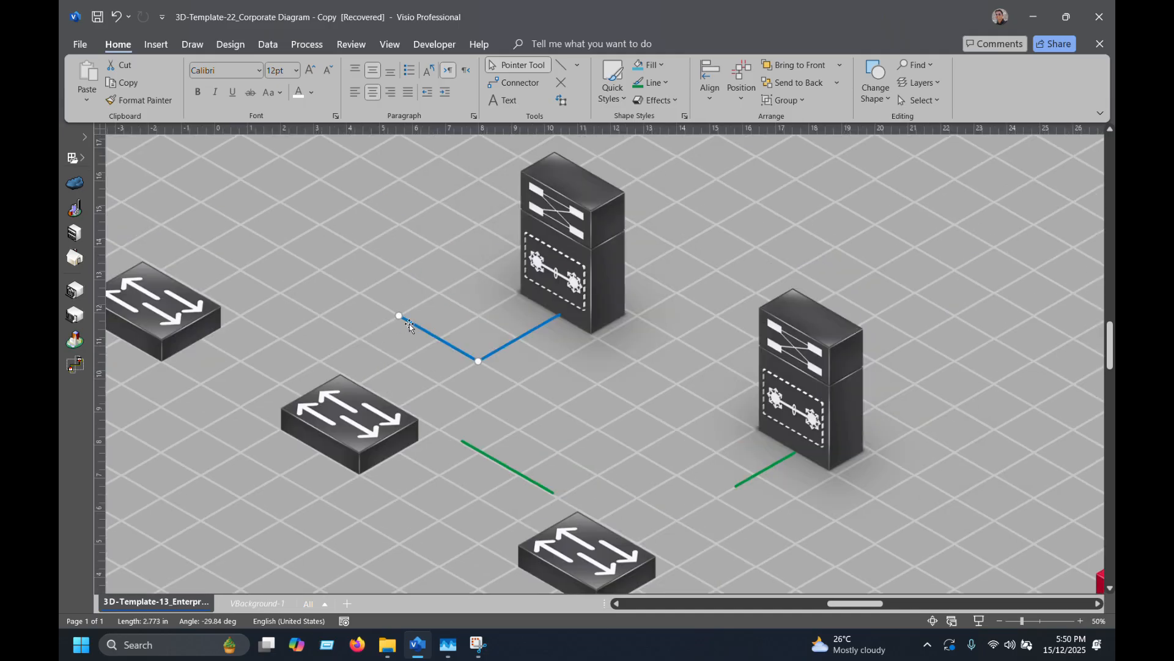
{"action": "left_click_drag", "start_coordinate": [401, 316], "coordinate": [245, 230]}
{"action": "scroll", "coordinate": [220, 232], "scroll_direction": "up", "scroll_amount": 10}
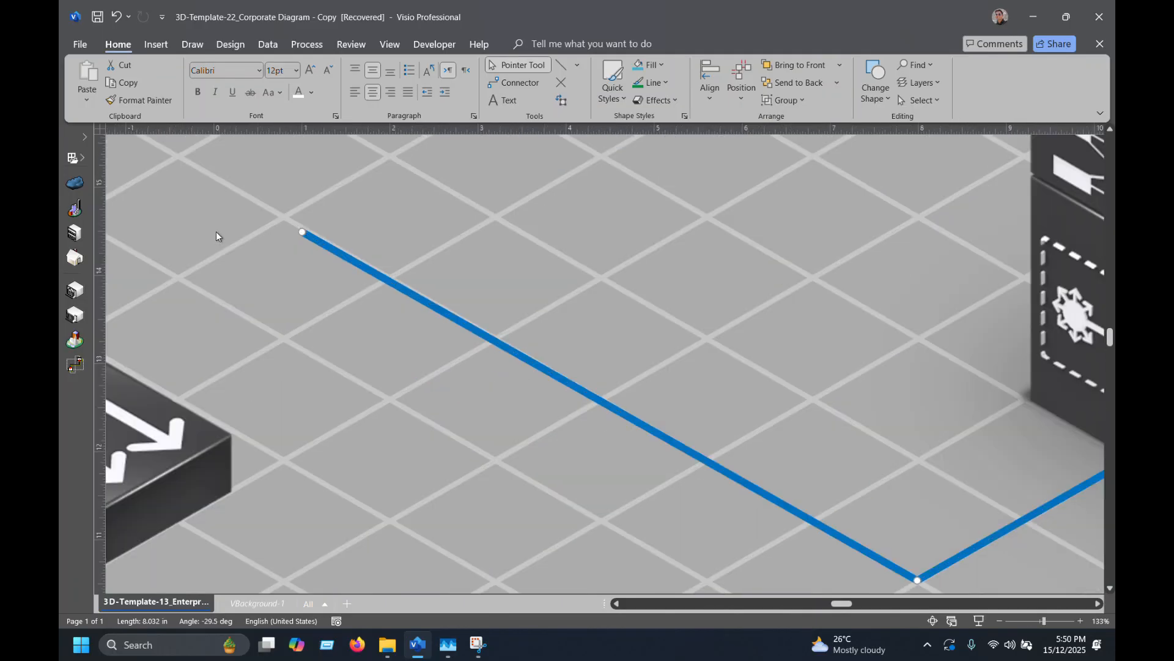
{"action": "left_click_drag", "start_coordinate": [315, 288], "coordinate": [310, 260]}
{"action": "scroll", "coordinate": [310, 269], "scroll_direction": "down", "scroll_amount": 10}
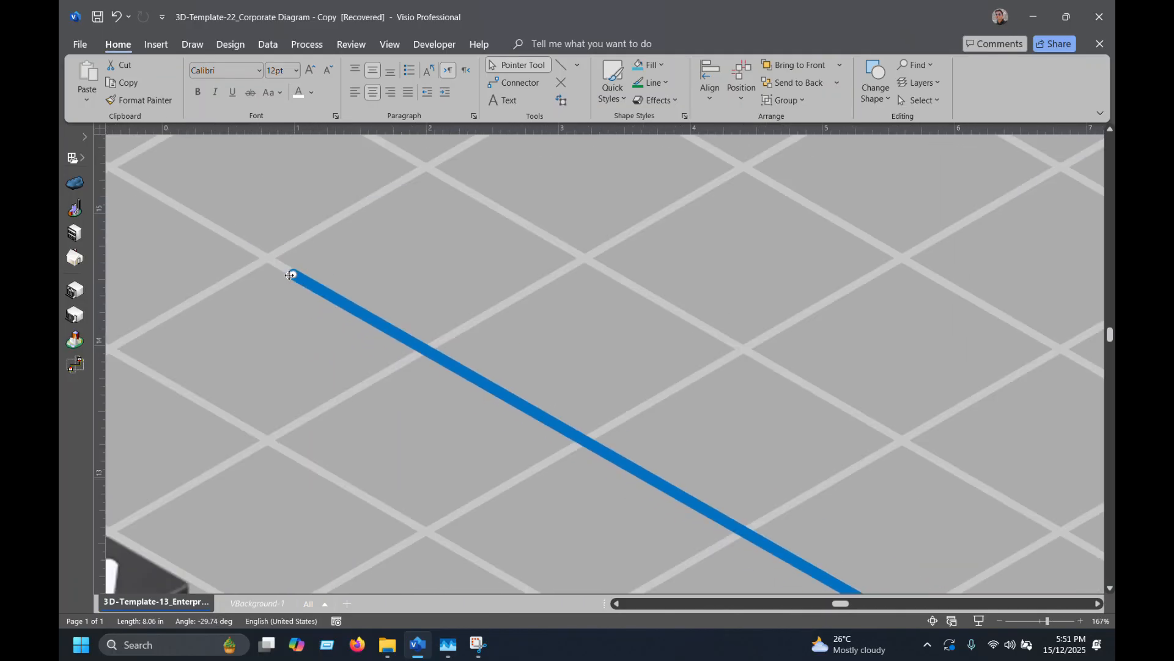
{"action": "left_click", "coordinate": [567, 475]}
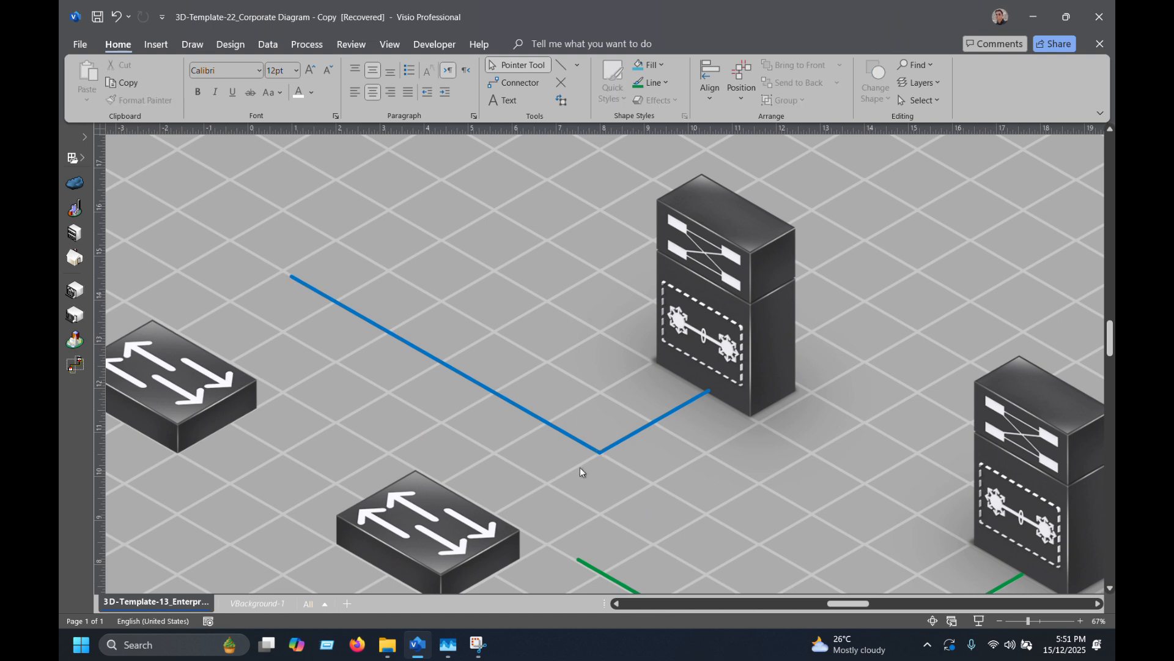
Duplicate the third flat switch and place the copy as a fourth one further down the same diagonal row.
{"action": "scroll", "coordinate": [575, 452], "scroll_direction": "down", "scroll_amount": 3}
{"action": "scroll", "coordinate": [525, 399], "scroll_direction": "down", "scroll_amount": 5}
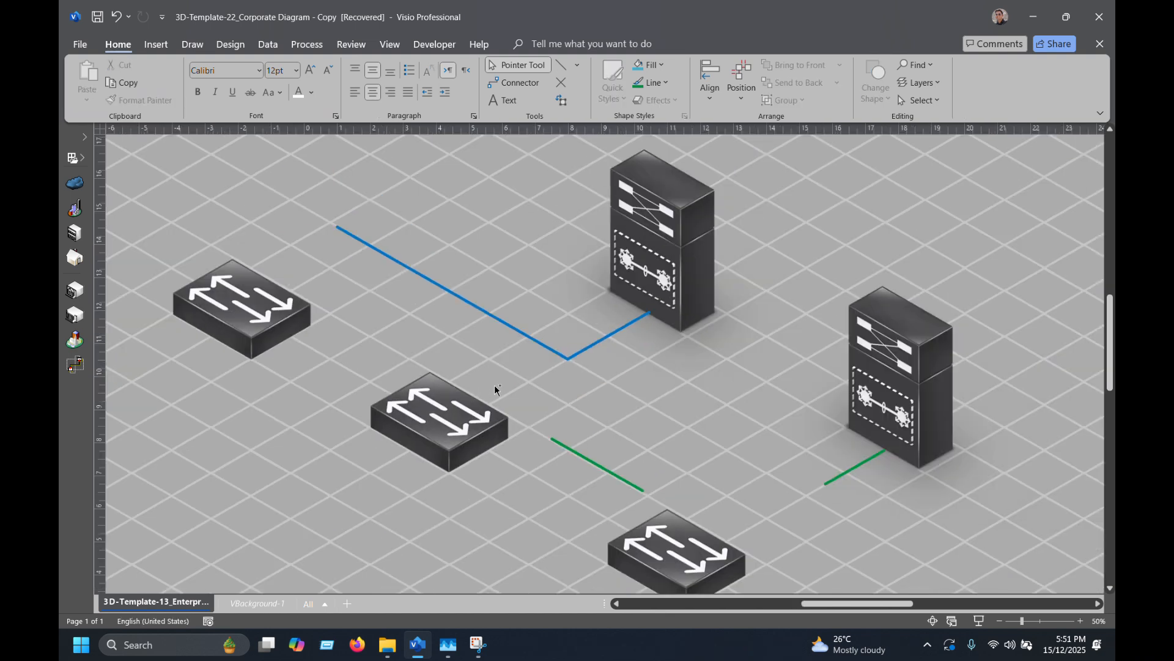
{"action": "left_click", "coordinate": [505, 369]}
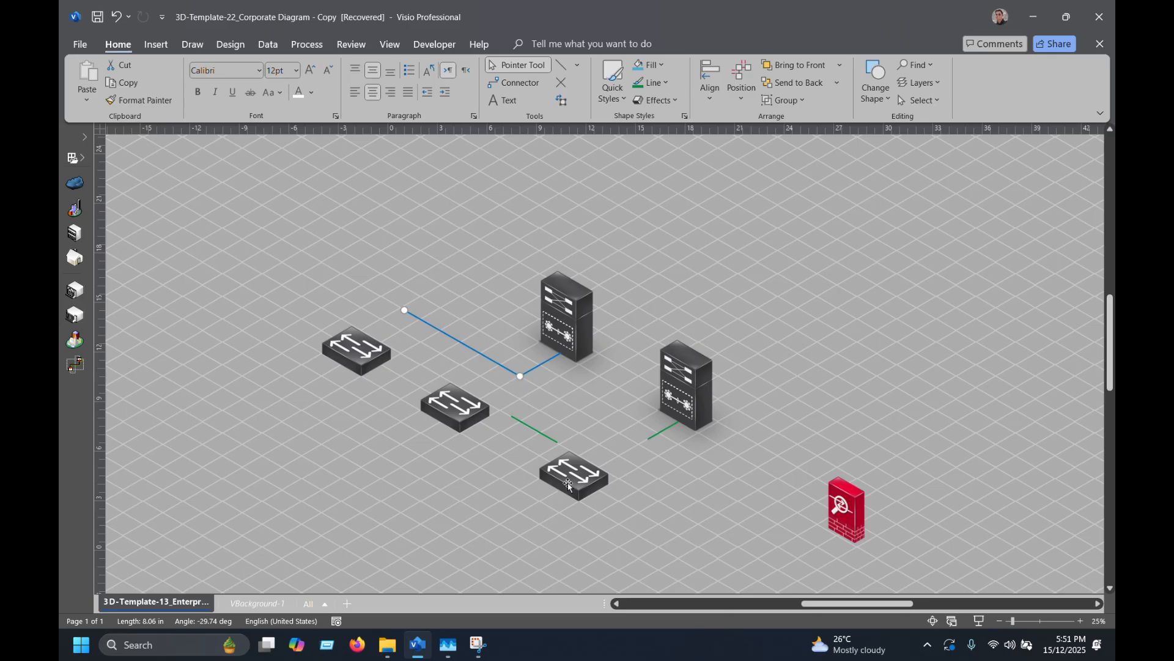
{"action": "scroll", "coordinate": [520, 377], "scroll_direction": "down", "scroll_amount": 3}
{"action": "left_click", "coordinate": [569, 374]}
{"action": "left_click_drag", "start_coordinate": [569, 375], "coordinate": [659, 427]}
{"action": "left_click", "coordinate": [600, 469]}
{"action": "left_click", "coordinate": [676, 424]}
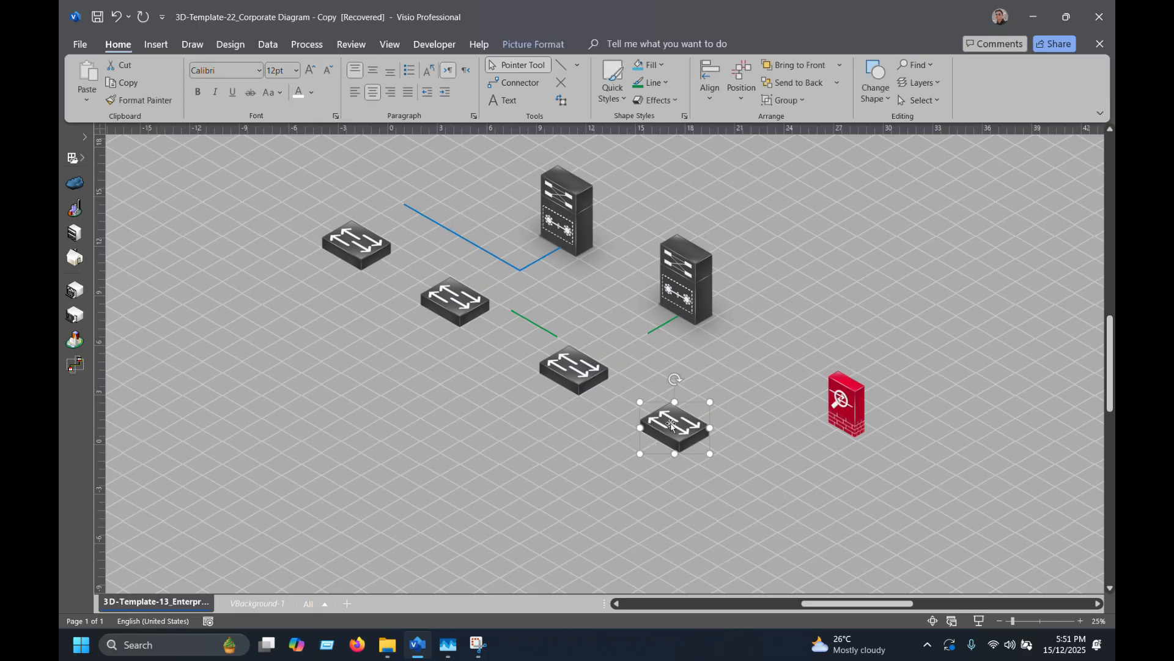
Extend the long blue line's lower end past the second core switch to a length of about 24.7 in.
{"action": "scroll", "coordinate": [549, 274], "scroll_direction": "up", "scroll_amount": 4}
{"action": "left_click", "coordinate": [432, 279]}
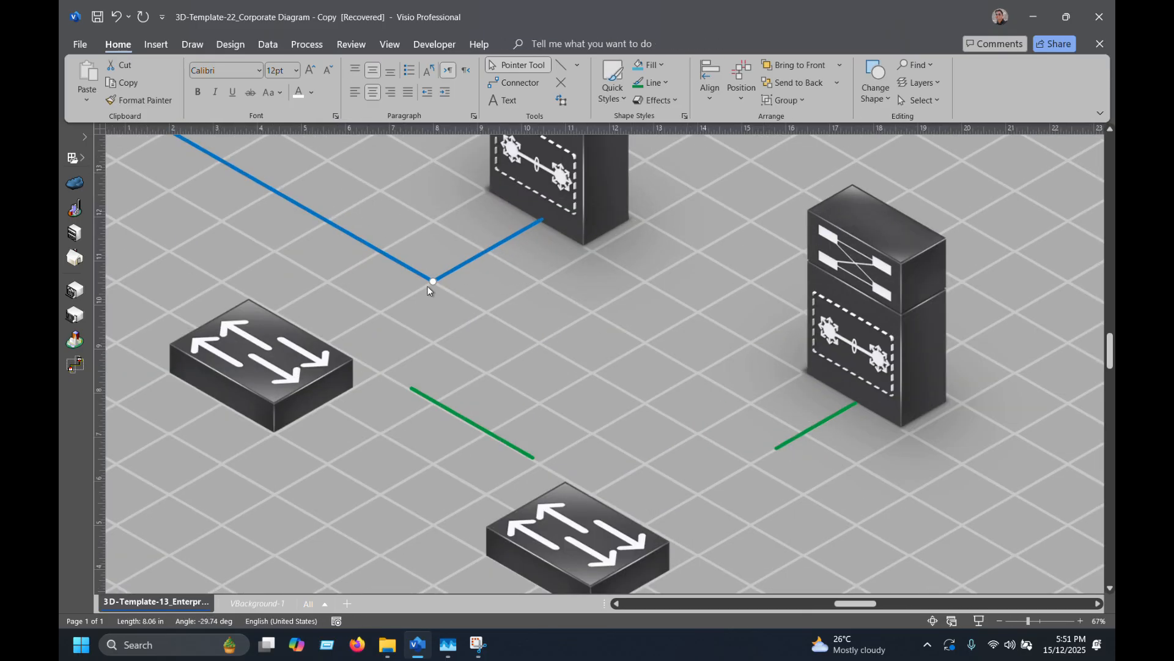
{"action": "scroll", "coordinate": [300, 325], "scroll_direction": "down", "scroll_amount": 2}
{"action": "left_click_drag", "start_coordinate": [433, 176], "coordinate": [1048, 537]}
{"action": "scroll", "coordinate": [872, 493], "scroll_direction": "up", "scroll_amount": 4}
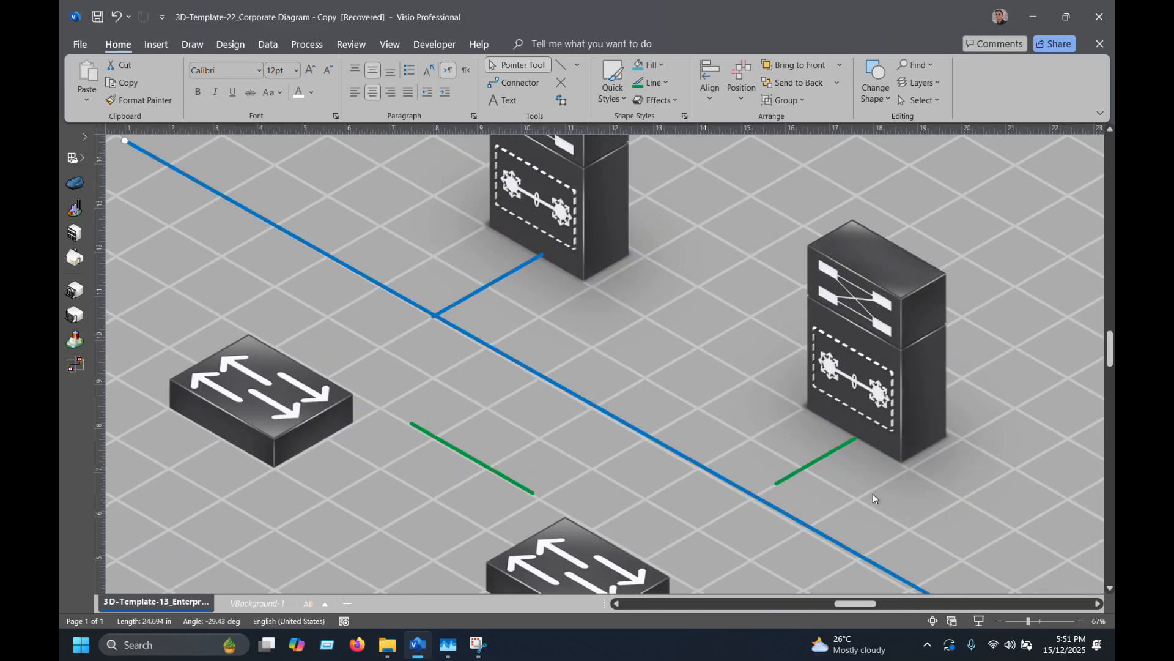
Shorten the long blue line to about 22.8 in and align its lower end to the grid at about -29.8°.
{"action": "scroll", "coordinate": [652, 471], "scroll_direction": "down", "scroll_amount": 1, "text": "ctrl"}
{"action": "scroll", "coordinate": [909, 519], "scroll_direction": "down", "scroll_amount": 3}
{"action": "scroll", "coordinate": [1008, 518], "scroll_direction": "up", "scroll_amount": 1, "text": "ctrl"}
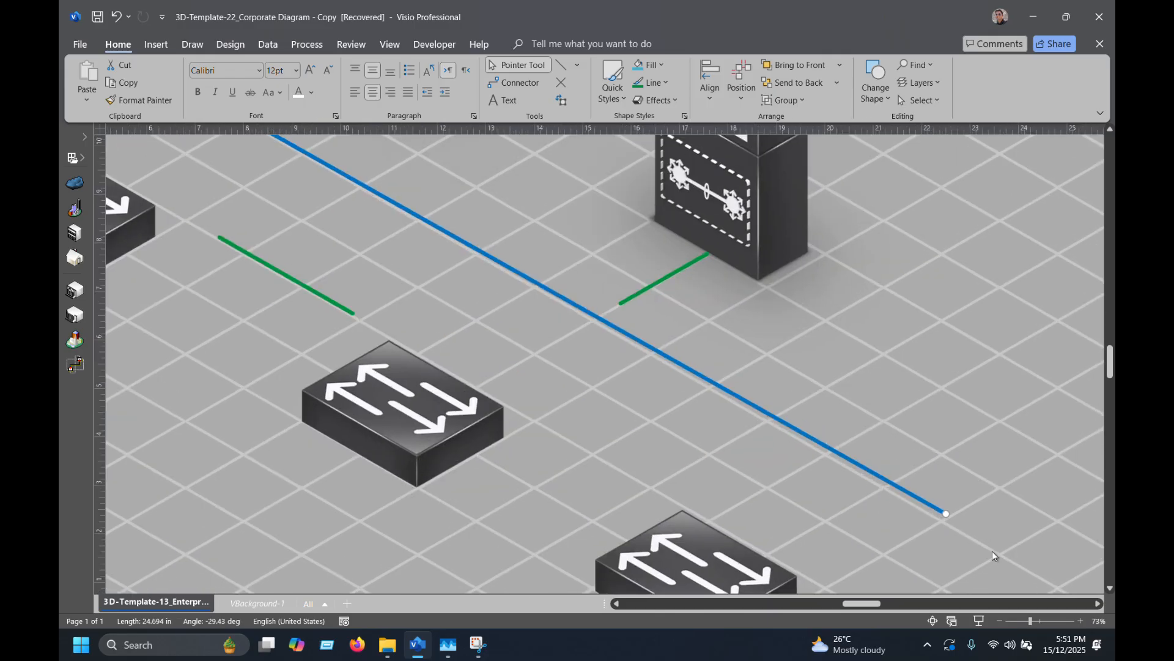
{"action": "scroll", "coordinate": [966, 533], "scroll_direction": "down", "scroll_amount": 1}
{"action": "left_click_drag", "start_coordinate": [948, 477], "coordinate": [863, 437]}
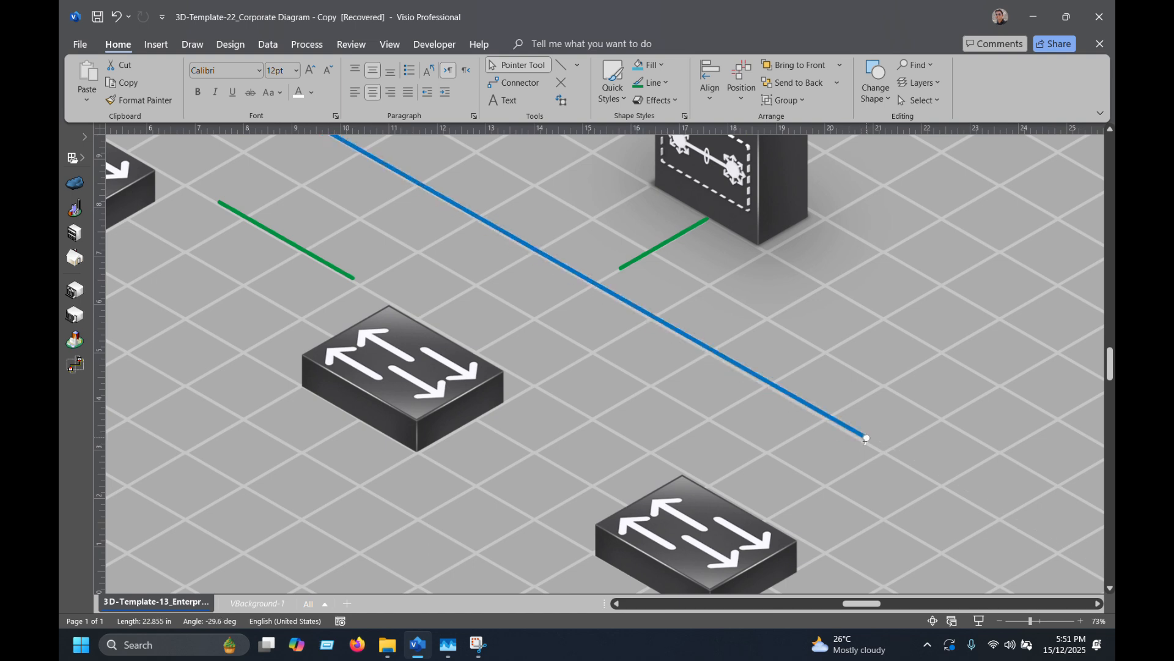
{"action": "scroll", "coordinate": [861, 443], "scroll_direction": "up", "scroll_amount": 8, "text": "ctrl"}
{"action": "left_click_drag", "start_coordinate": [1013, 329], "coordinate": [959, 370]}
{"action": "scroll", "coordinate": [655, 432], "scroll_direction": "down", "scroll_amount": 5, "text": "ctrl"}
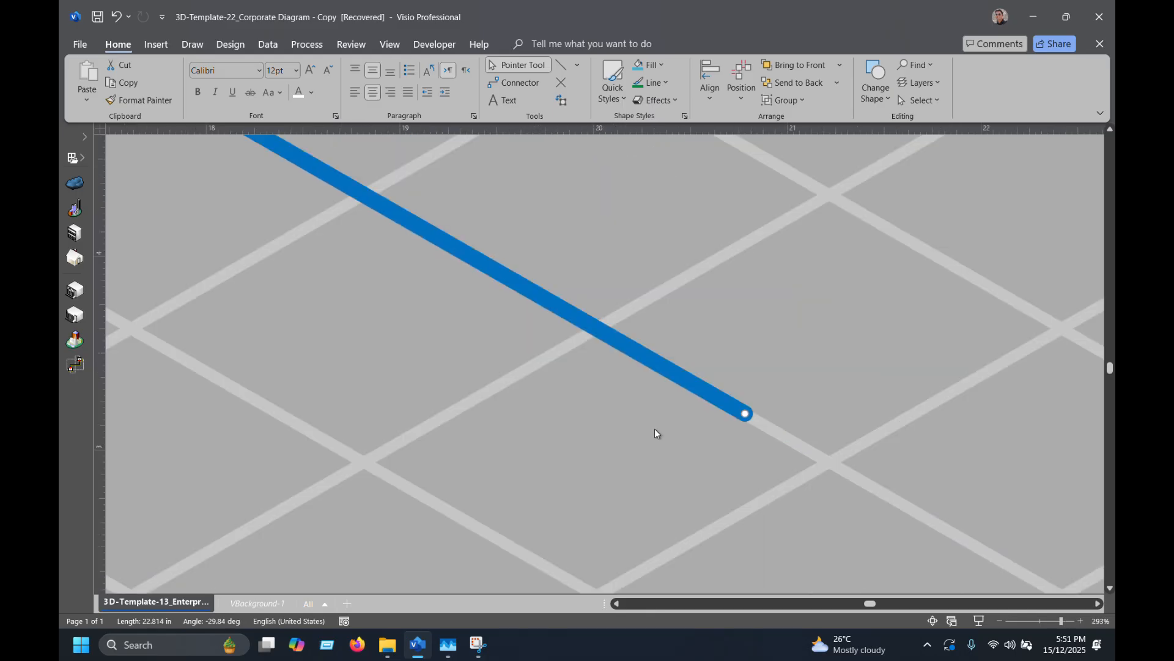
{"action": "scroll", "coordinate": [655, 432], "scroll_direction": "down", "scroll_amount": 7, "text": "ctrl"}
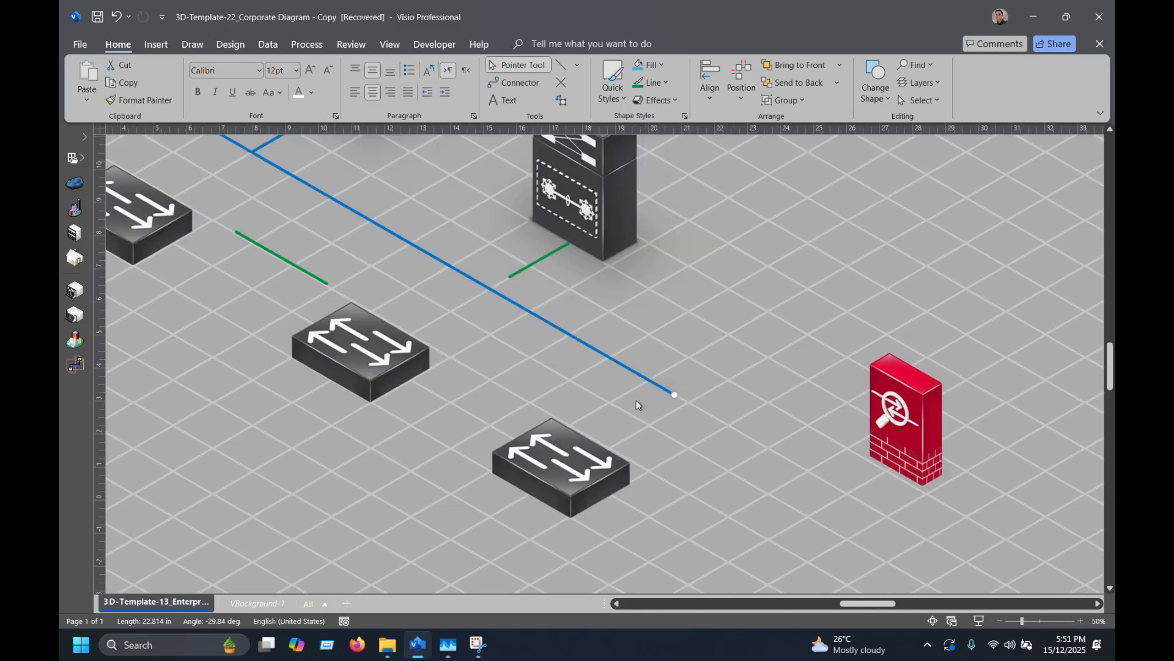
Extend the green line's lower end from the second core switch across the long blue line to about 3.27 in, following the grid.
{"action": "scroll", "coordinate": [517, 361], "scroll_direction": "down", "scroll_amount": 3, "text": "ctrl"}
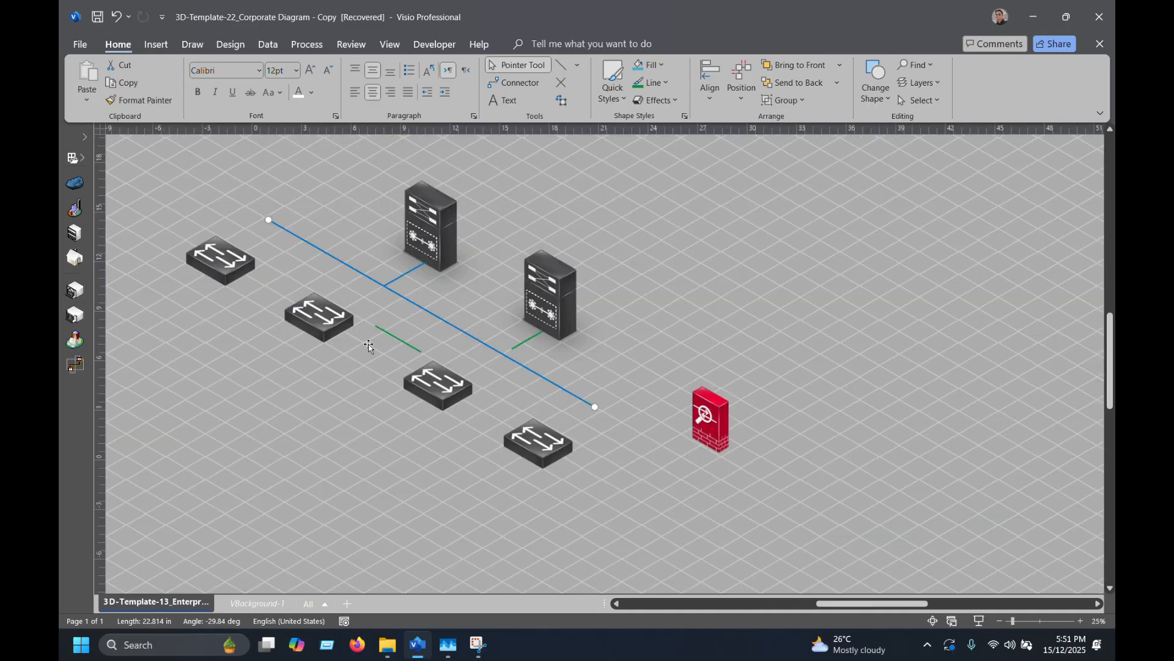
{"action": "scroll", "coordinate": [204, 370], "scroll_direction": "up", "scroll_amount": 2, "text": "ctrl"}
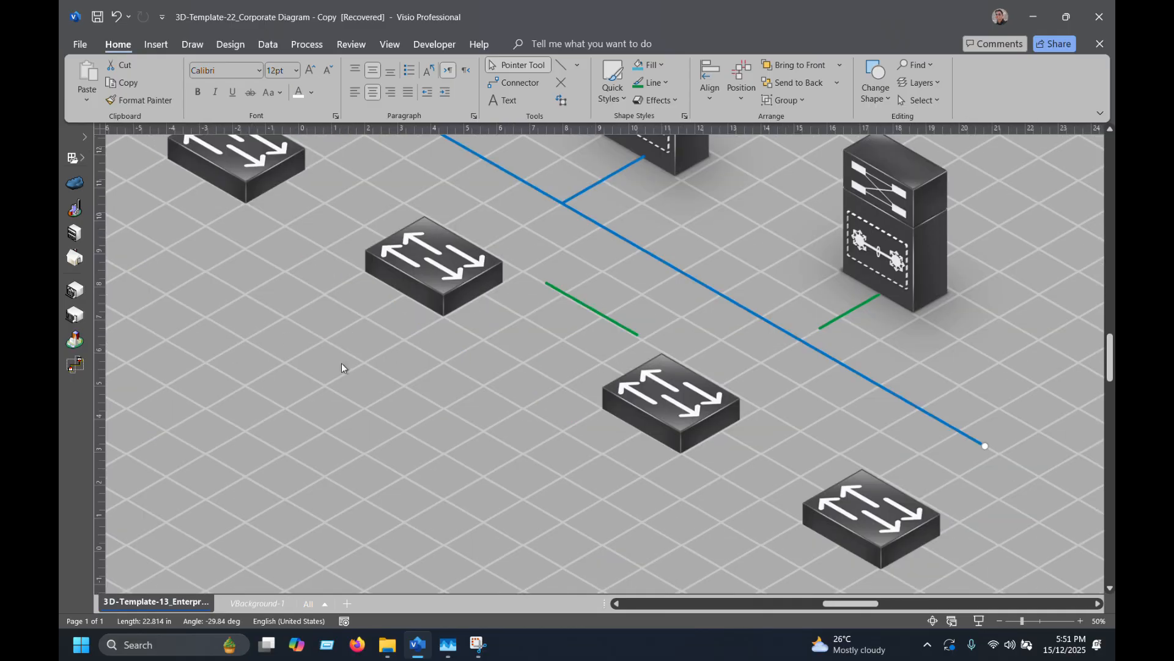
{"action": "scroll", "coordinate": [667, 361], "scroll_direction": "up", "scroll_amount": 2}
{"action": "left_click", "coordinate": [836, 391]}
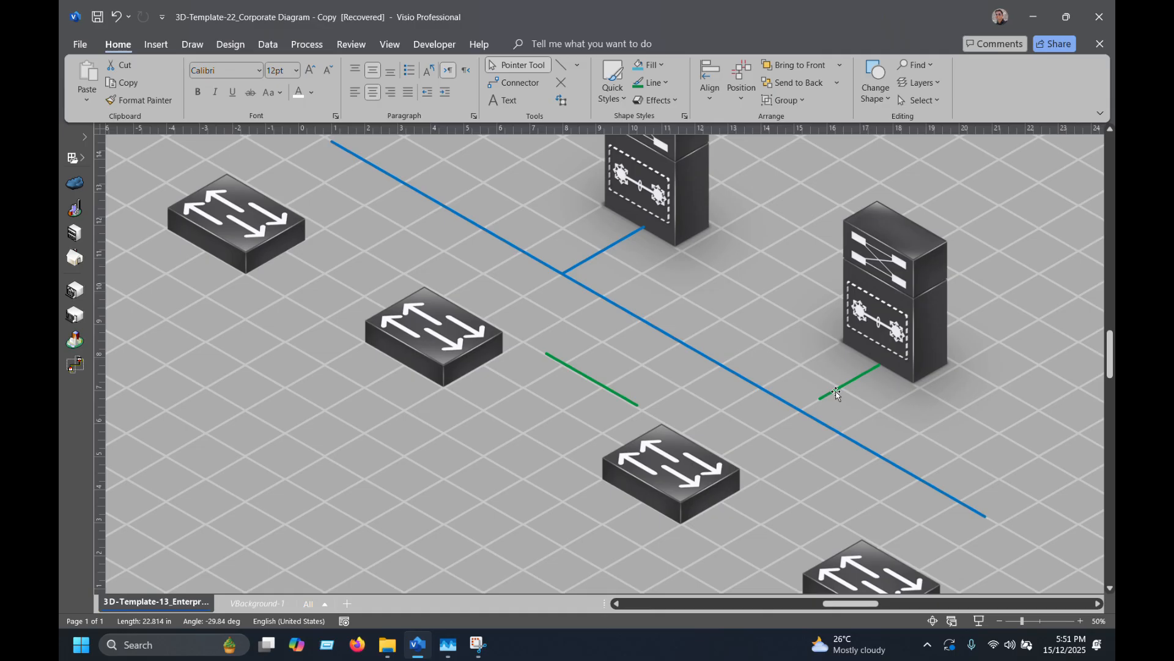
{"action": "scroll", "coordinate": [876, 391], "scroll_direction": "up", "scroll_amount": 3, "text": "ctrl"}
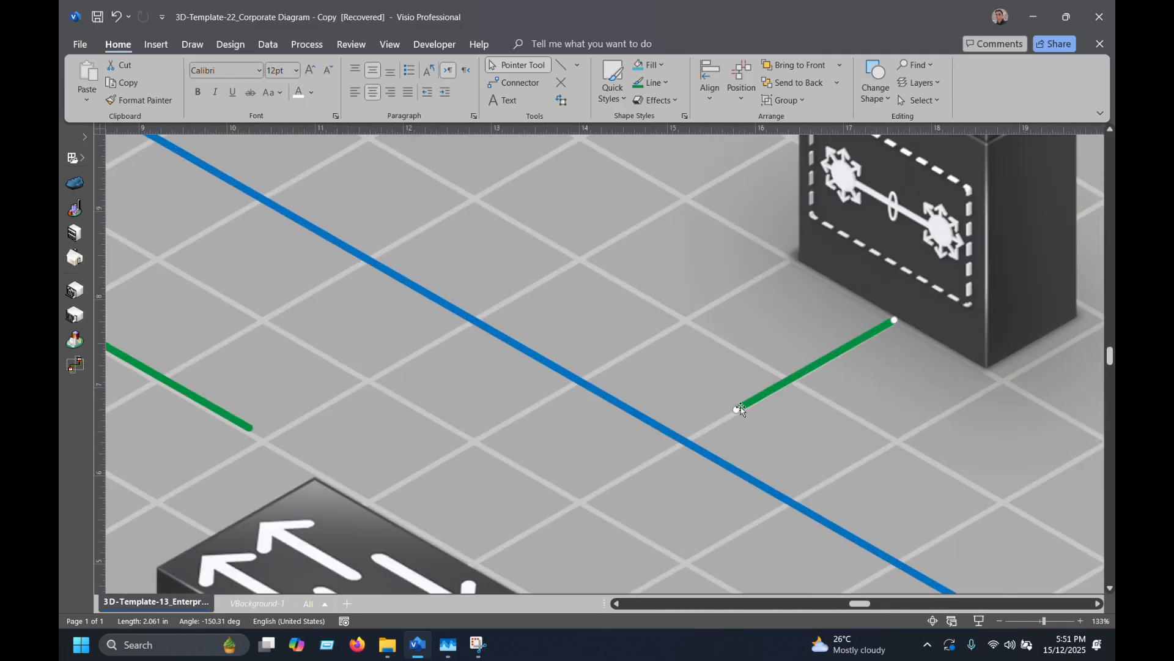
{"action": "left_click_drag", "start_coordinate": [737, 410], "coordinate": [639, 463]}
{"action": "scroll", "coordinate": [646, 463], "scroll_direction": "up", "scroll_amount": 8}
{"action": "scroll", "coordinate": [639, 463], "scroll_direction": "down", "scroll_amount": 10}
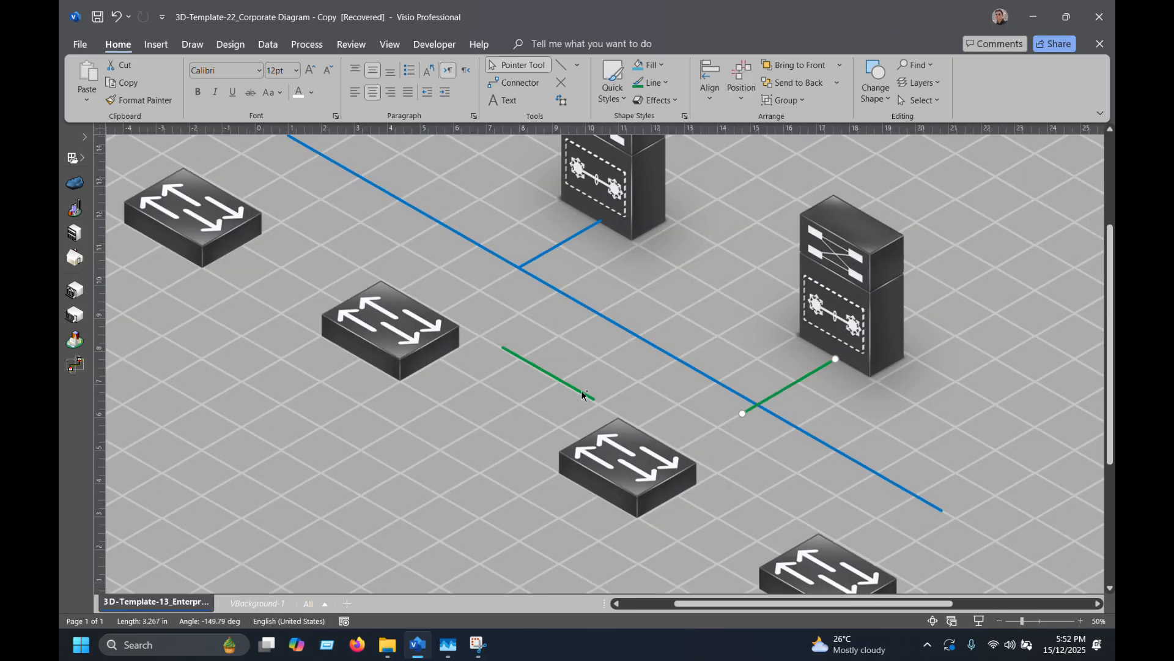
Delete the loose short green line lying between the second and third flat switches.
{"action": "scroll", "coordinate": [636, 385], "scroll_direction": "down", "scroll_amount": 4}
{"action": "scroll", "coordinate": [834, 408], "scroll_direction": "up", "scroll_amount": 5}
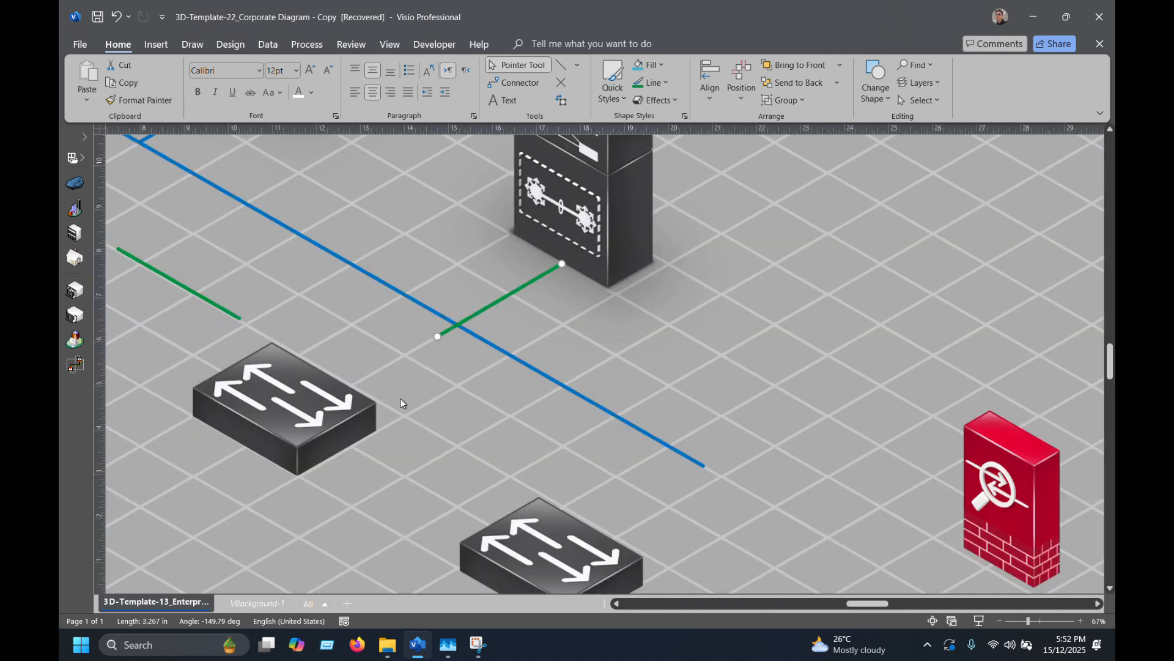
{"action": "left_click_drag", "start_coordinate": [859, 604], "coordinate": [842, 600]}
{"action": "scroll", "coordinate": [776, 423], "scroll_direction": "up", "scroll_amount": 1}
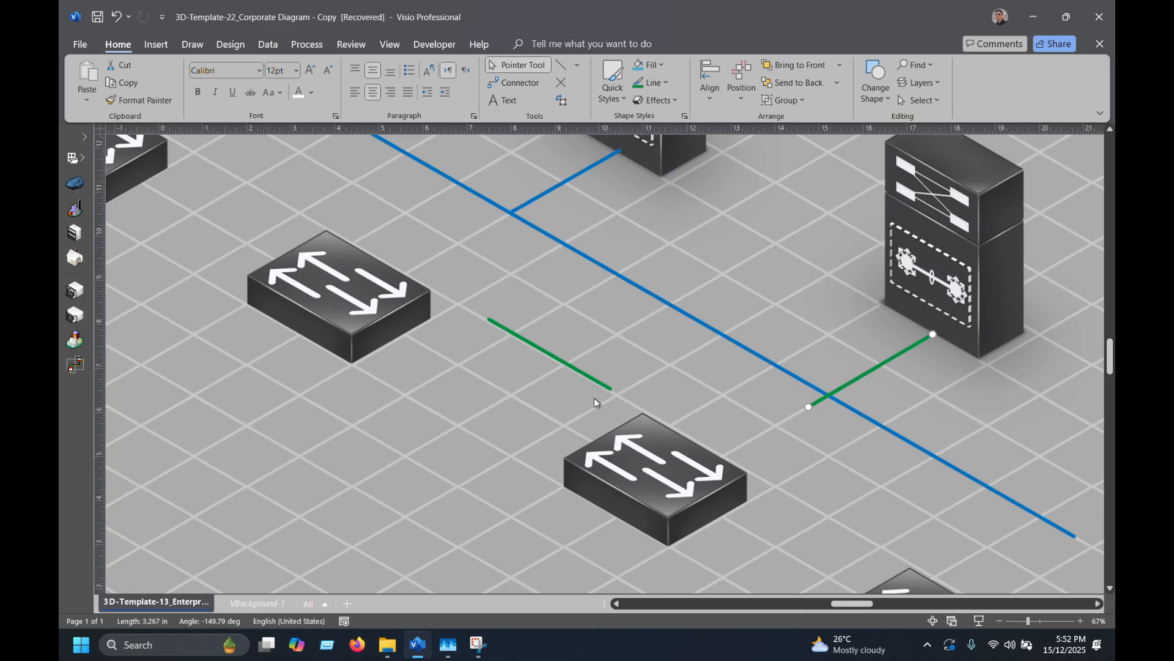
{"action": "left_click", "coordinate": [586, 375]}
{"action": "key", "text": "Delete"}
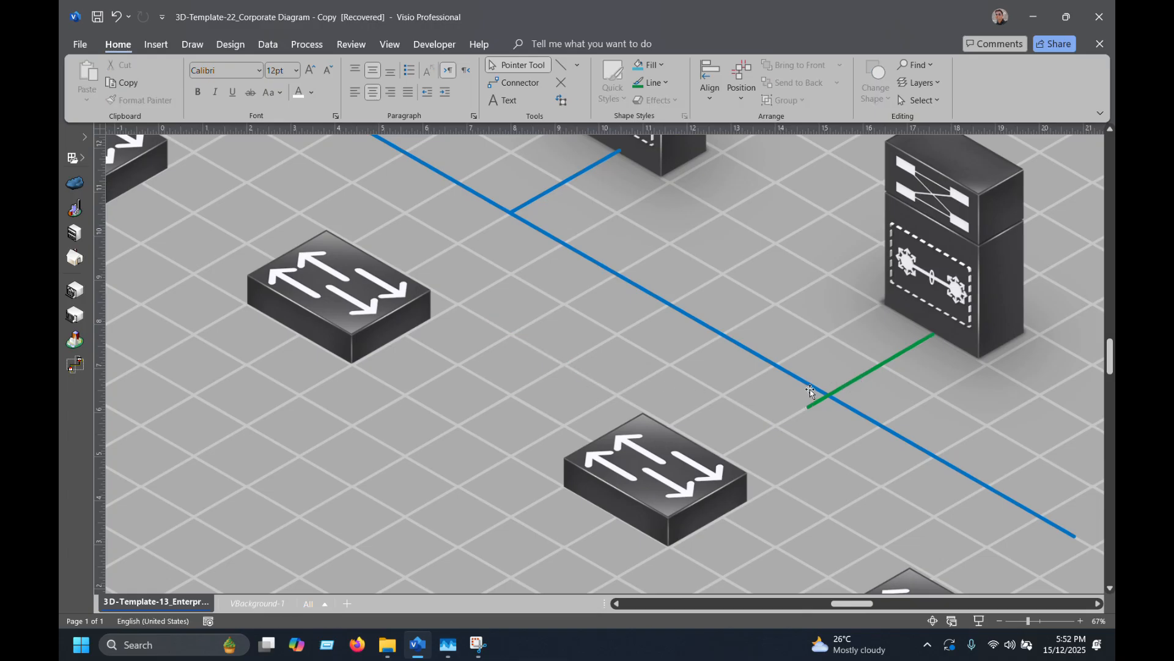
Add a green copy of the long blue line parallel below it, touching the lower end of the second core switch's green branch.
{"action": "key", "text": "ctrl+z"}
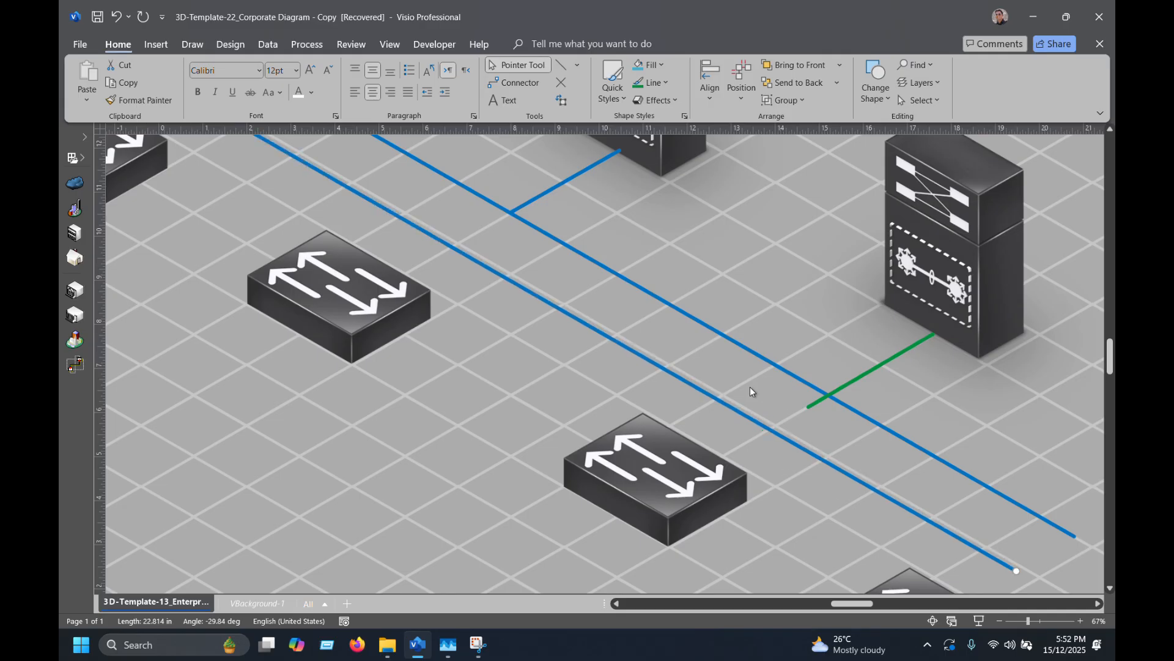
{"action": "left_click", "coordinate": [645, 83]}
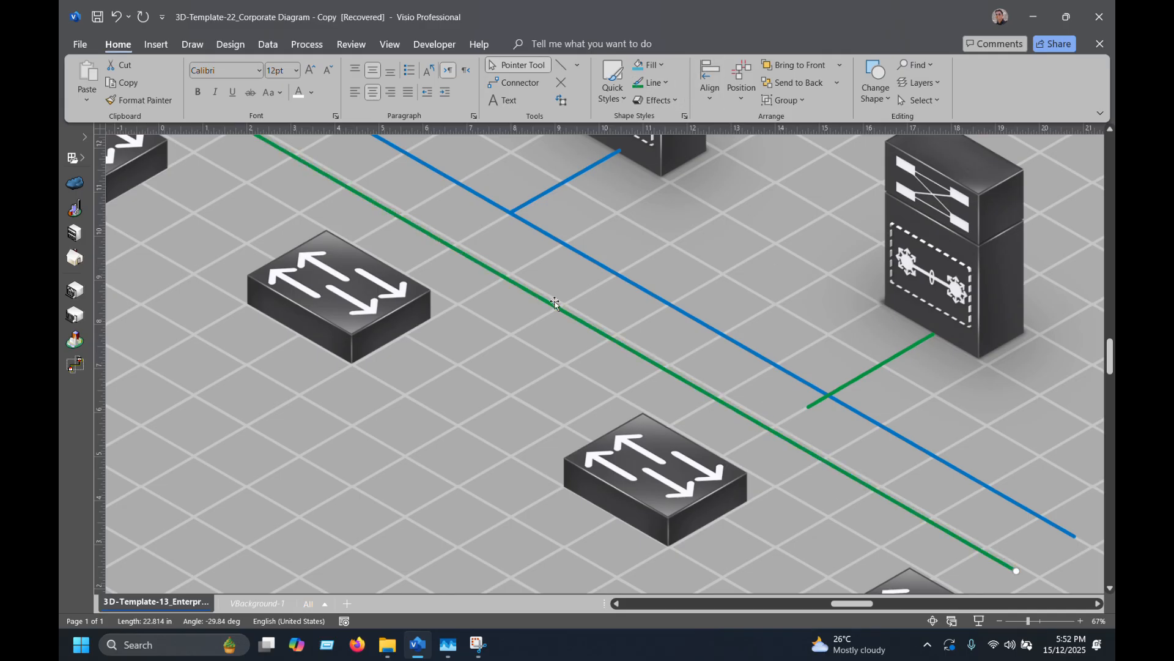
{"action": "scroll", "coordinate": [555, 302], "scroll_direction": "up", "scroll_amount": 2}
{"action": "left_click_drag", "start_coordinate": [555, 383], "coordinate": [617, 366]}
{"action": "scroll", "coordinate": [887, 503], "scroll_direction": "up", "scroll_amount": 4}
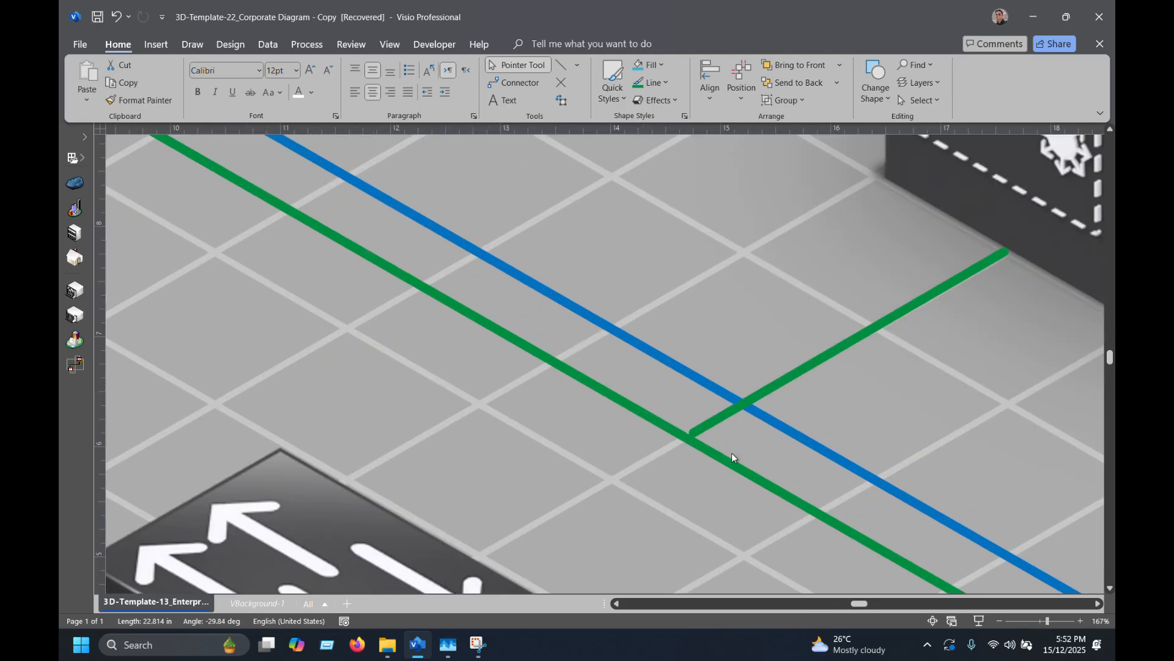
{"action": "scroll", "coordinate": [731, 452], "scroll_direction": "up", "scroll_amount": 2}
{"action": "left_click_drag", "start_coordinate": [686, 449], "coordinate": [691, 439]}
Shorten the long green line's lower end to a length of about 21.8 in, keeping its angle at about -29.8°.
{"action": "scroll", "coordinate": [691, 439], "scroll_direction": "down", "scroll_amount": 2}
{"action": "scroll", "coordinate": [691, 439], "scroll_direction": "down", "scroll_amount": 4}
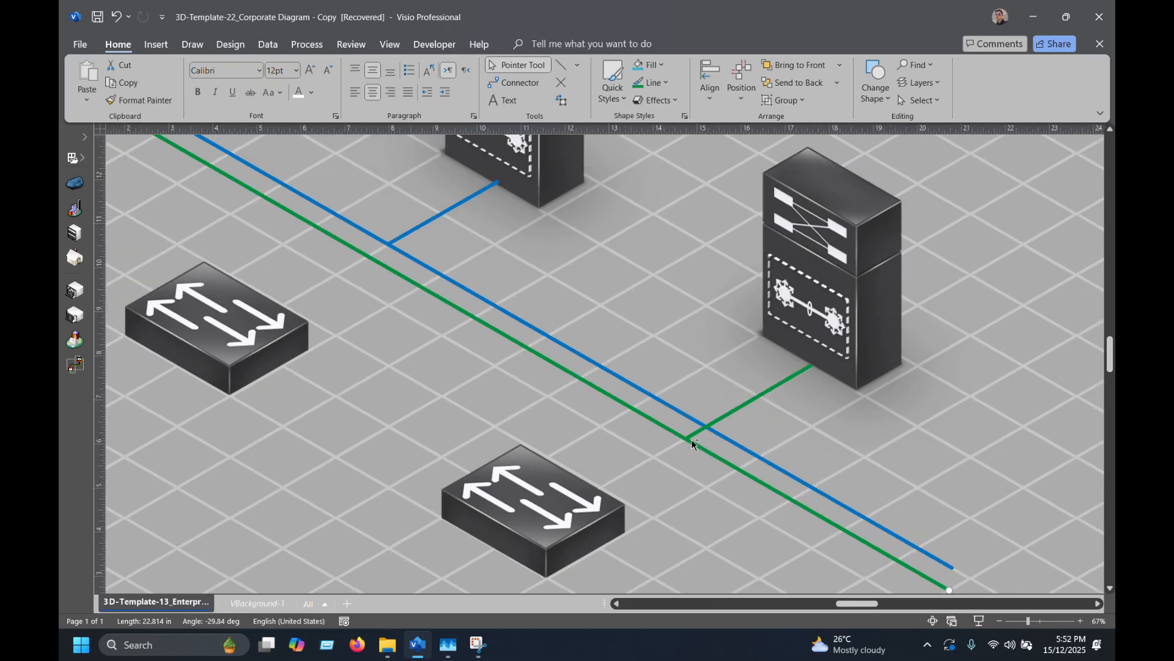
{"action": "scroll", "coordinate": [691, 439], "scroll_direction": "down", "scroll_amount": 1}
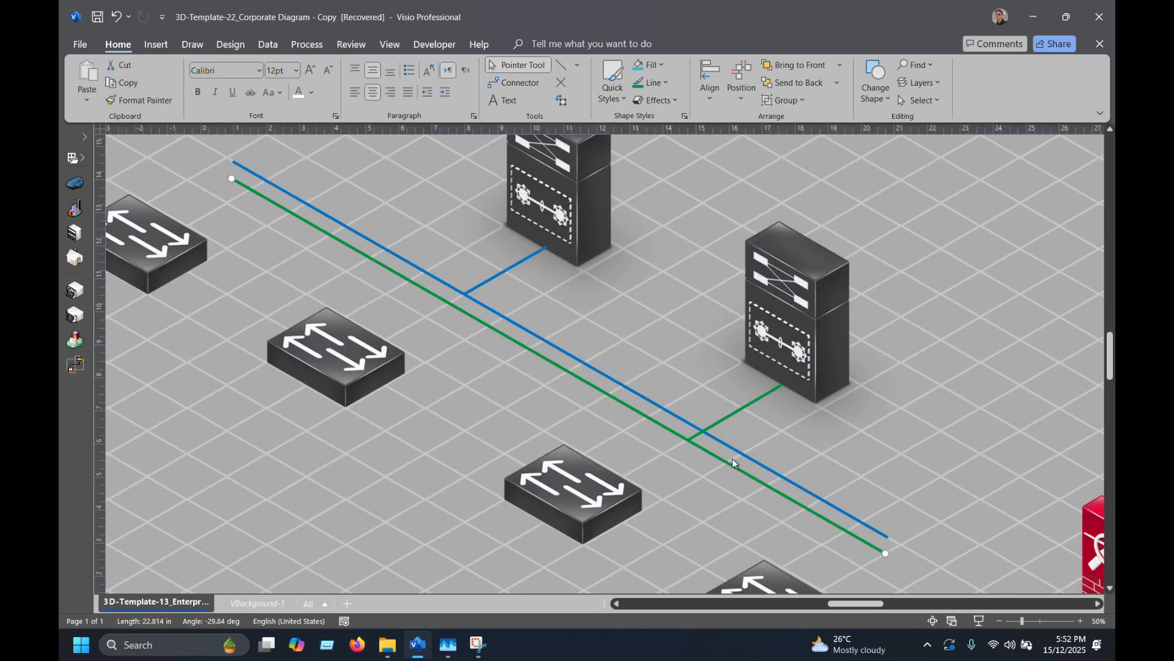
{"action": "scroll", "coordinate": [732, 457], "scroll_direction": "down", "scroll_amount": 1}
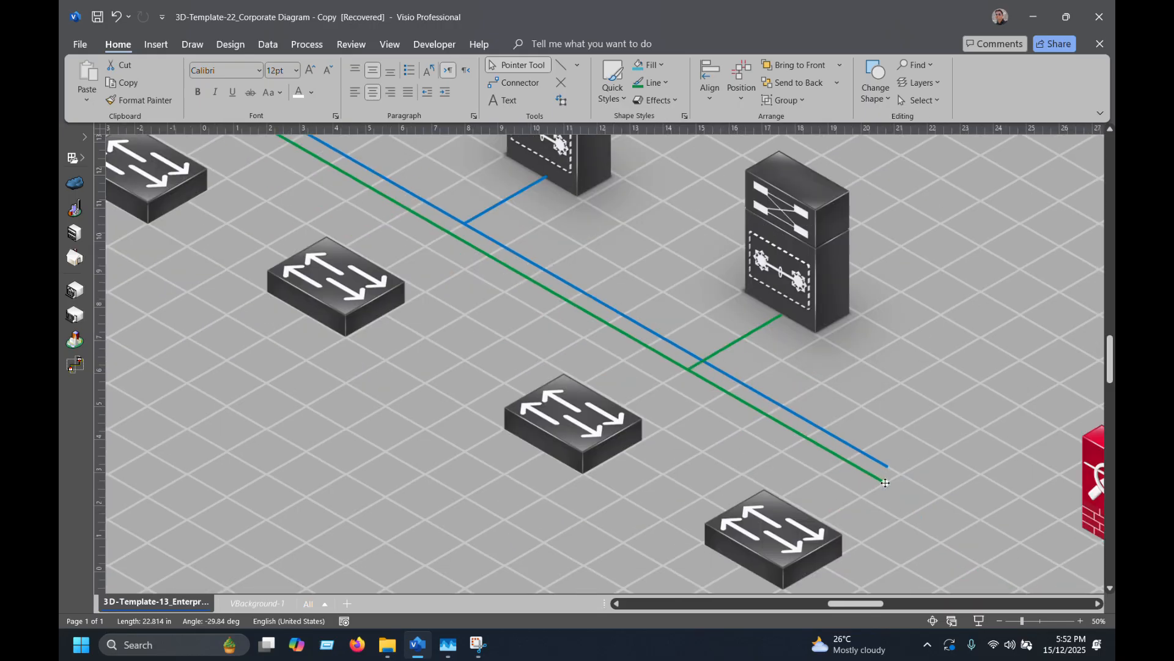
{"action": "scroll", "coordinate": [887, 481], "scroll_direction": "up", "scroll_amount": 5}
{"action": "left_click_drag", "start_coordinate": [865, 445], "coordinate": [777, 394]}
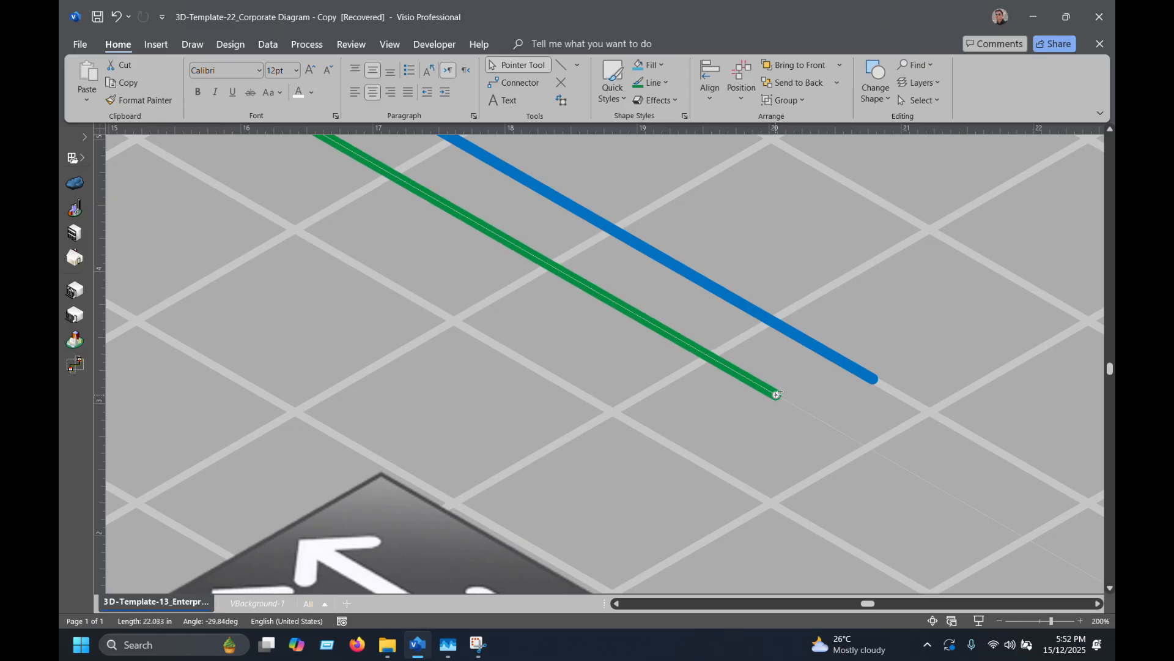
{"action": "left_click_drag", "start_coordinate": [779, 393], "coordinate": [771, 390]}
{"action": "left_click_drag", "start_coordinate": [769, 389], "coordinate": [753, 380]}
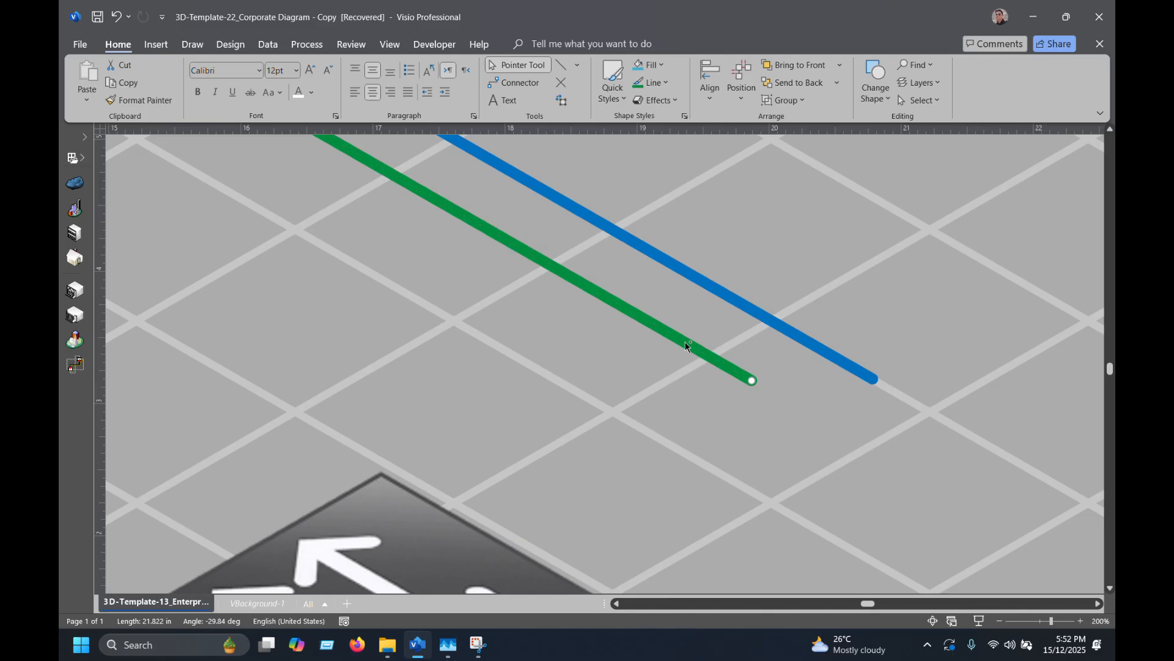
Copy the first core switch's blue branch to the long blue line's lower end and fit it to the fourth flat switch at about 2.9 in.
{"action": "scroll", "coordinate": [689, 341], "scroll_direction": "down", "scroll_amount": 5}
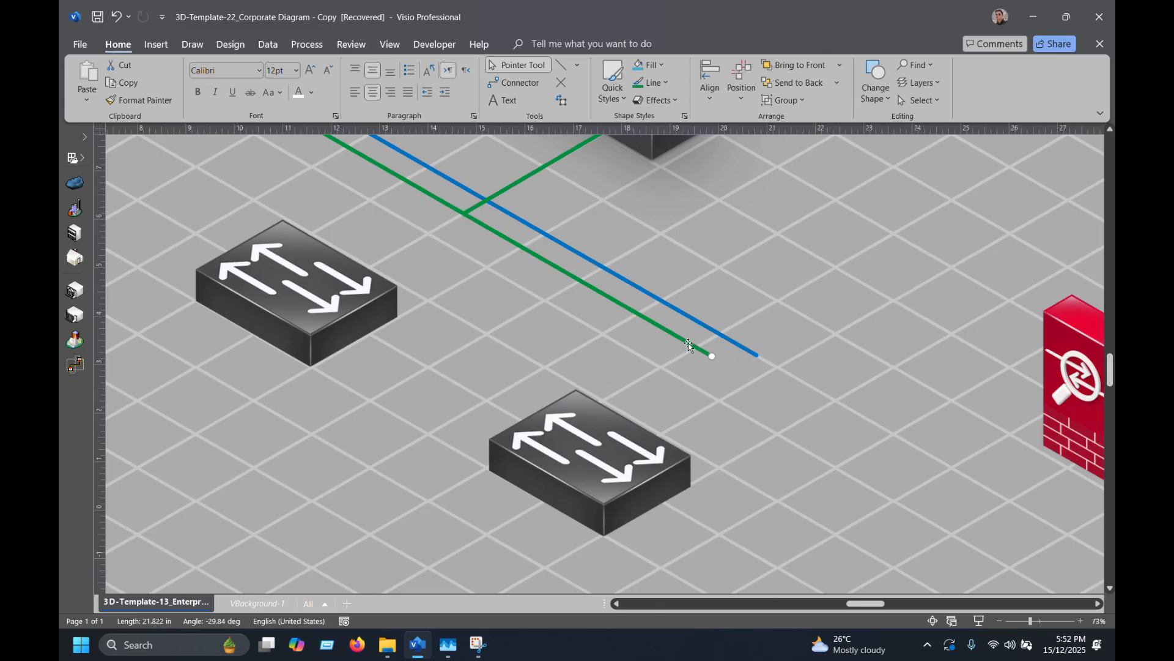
{"action": "scroll", "coordinate": [688, 345], "scroll_direction": "up", "scroll_amount": 1}
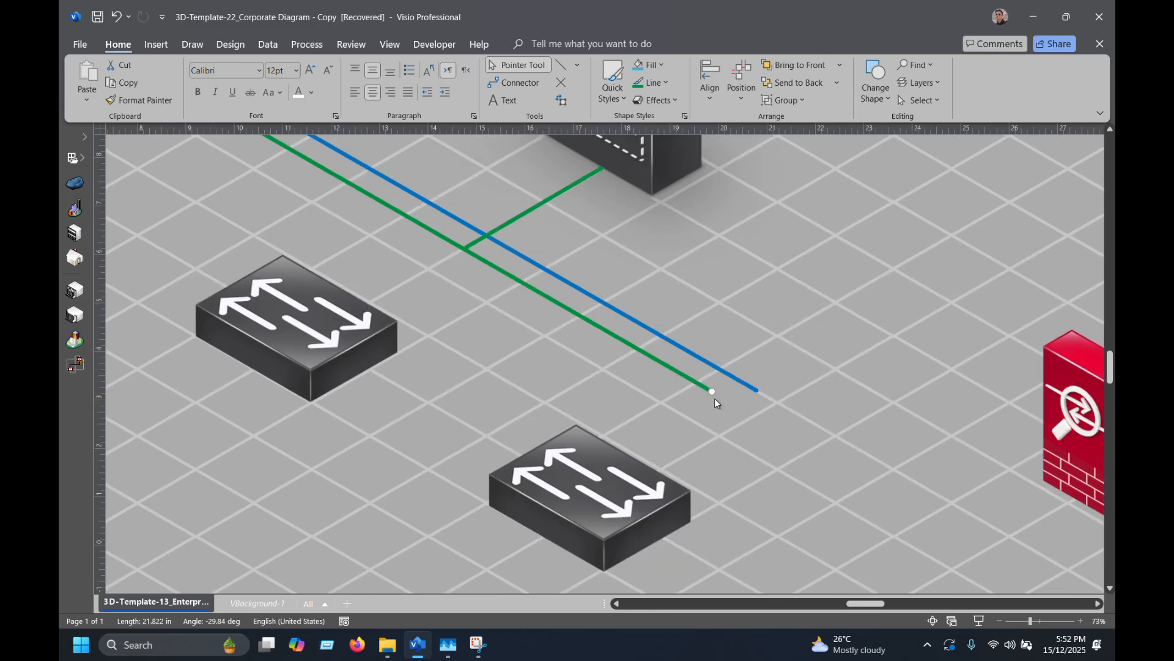
{"action": "scroll", "coordinate": [715, 401], "scroll_direction": "up", "scroll_amount": 1}
{"action": "scroll", "coordinate": [453, 302], "scroll_direction": "up", "scroll_amount": 4}
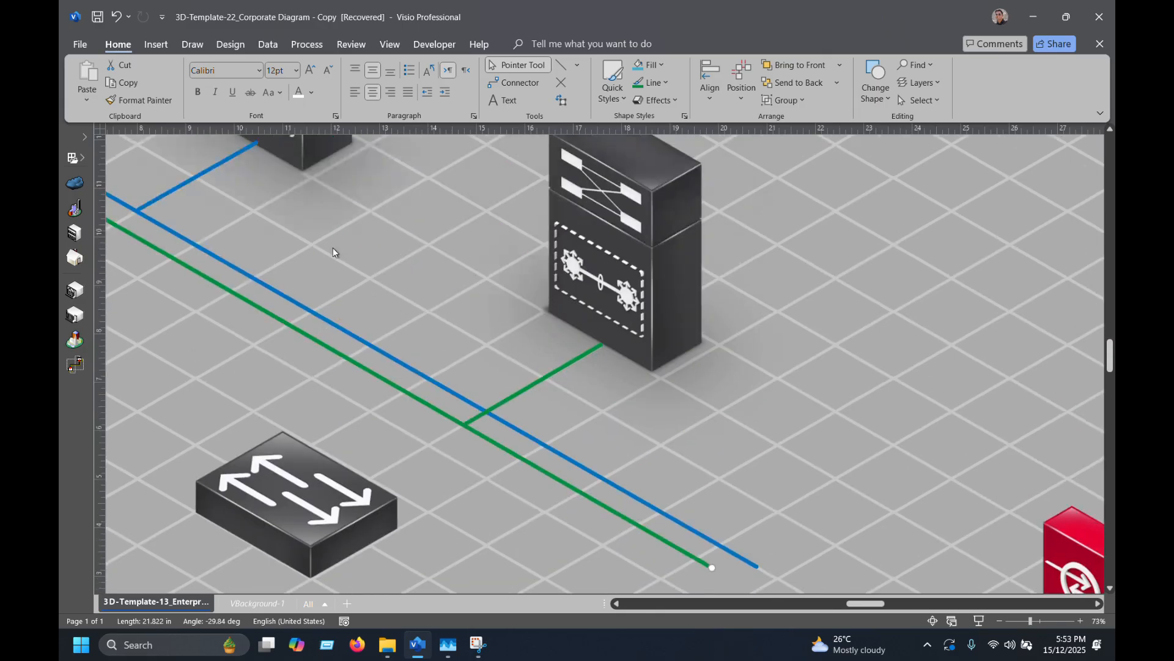
{"action": "left_click", "coordinate": [211, 169]}
{"action": "left_click_drag", "start_coordinate": [201, 174], "coordinate": [782, 454]}
{"action": "scroll", "coordinate": [811, 438], "scroll_direction": "down", "scroll_amount": 6}
{"action": "left_click_drag", "start_coordinate": [776, 245], "coordinate": [696, 389]}
{"action": "scroll", "coordinate": [686, 423], "scroll_direction": "up", "scroll_amount": 3}
{"action": "left_click_drag", "start_coordinate": [552, 421], "coordinate": [545, 425]}
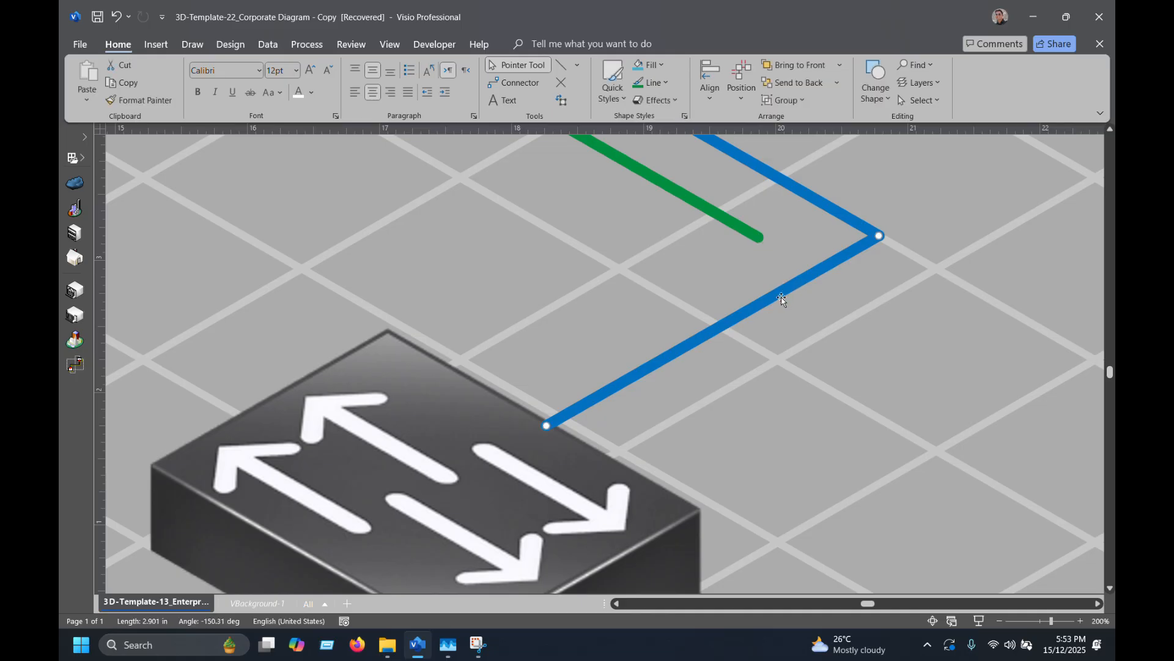
Add a green copy of the blue link, about 2.37 in long, from the long green line's lower end to the fourth flat switch.
{"action": "left_click_drag", "start_coordinate": [776, 296], "coordinate": [652, 305]}
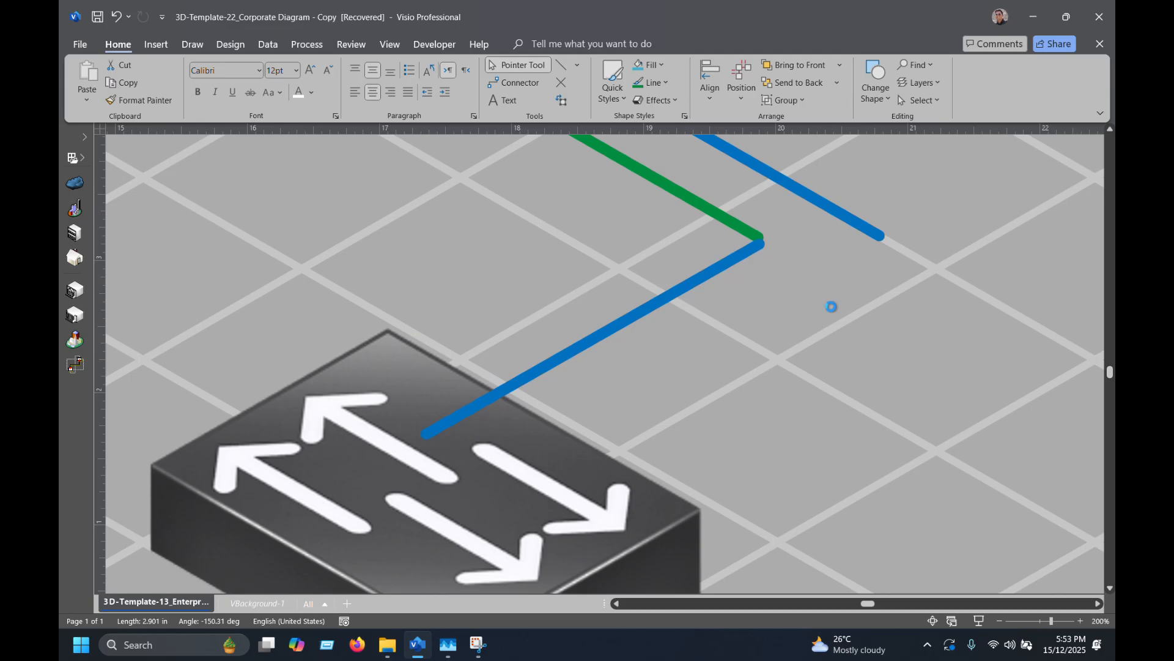
{"action": "key", "text": "ctrl+z"}
{"action": "left_click_drag", "start_coordinate": [805, 278], "coordinate": [685, 280]}
{"action": "left_click_drag", "start_coordinate": [426, 431], "coordinate": [488, 393]}
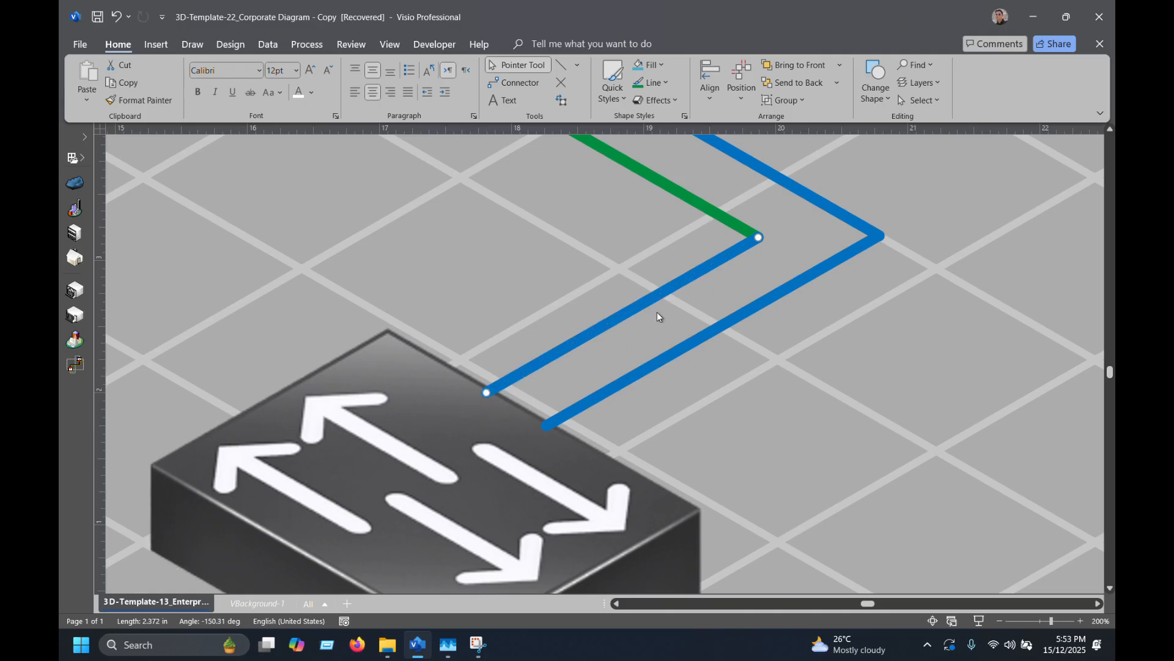
{"action": "left_click", "coordinate": [658, 86]}
{"action": "left_click", "coordinate": [756, 371]}
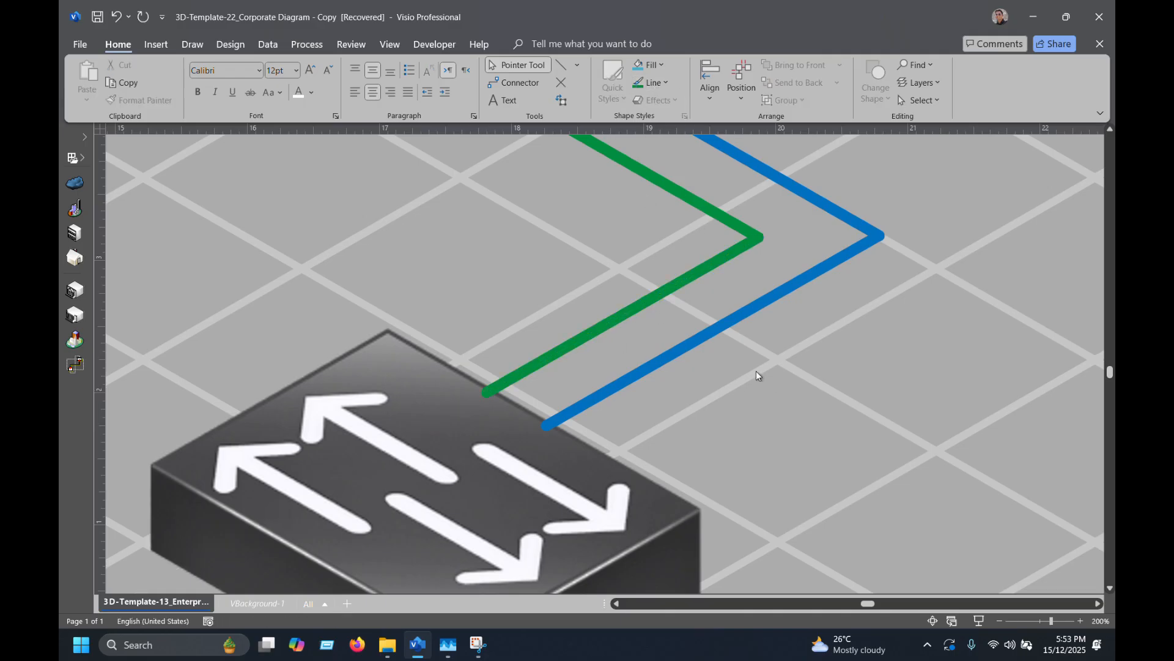
Duplicate the fourth flat switch's green and blue links and place the copies at the third flat switch.
{"action": "scroll", "coordinate": [780, 336], "scroll_direction": "down", "scroll_amount": 2, "text": "ctrl"}
{"action": "scroll", "coordinate": [776, 337], "scroll_direction": "down", "scroll_amount": 2, "text": "ctrl"}
{"action": "scroll", "coordinate": [542, 329], "scroll_direction": "up", "scroll_amount": 3}
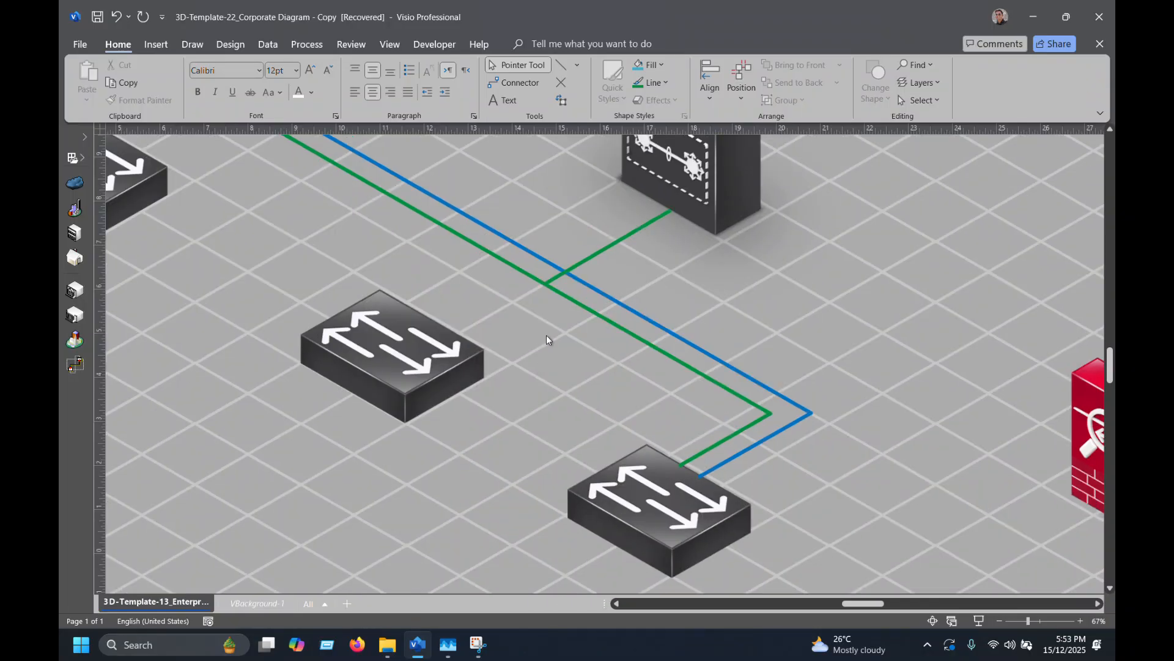
{"action": "left_click", "coordinate": [747, 448]}
{"action": "left_click_drag", "start_coordinate": [747, 448], "coordinate": [487, 308]}
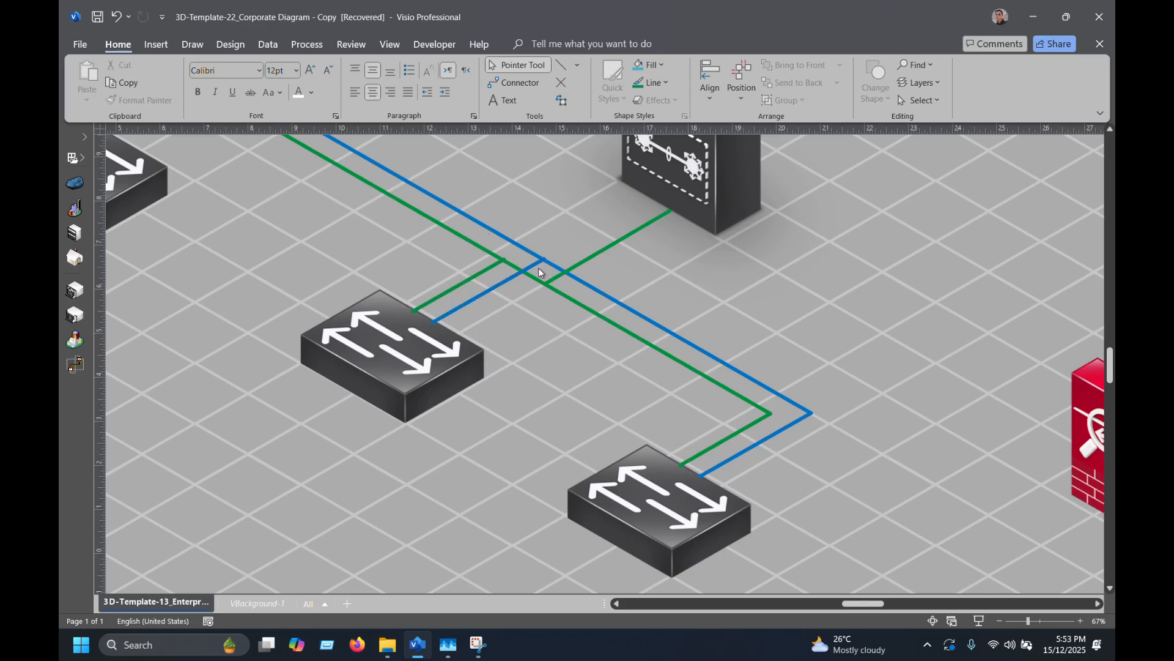
Fine-tune the third flat switch's blue and green links so their upper ends meet the long lines of the same colour.
{"action": "scroll", "coordinate": [538, 267], "scroll_direction": "up", "scroll_amount": 6}
{"action": "left_click_drag", "start_coordinate": [600, 252], "coordinate": [594, 256]}
{"action": "left_click_drag", "start_coordinate": [304, 292], "coordinate": [311, 283]}
{"action": "left_click_drag", "start_coordinate": [368, 247], "coordinate": [340, 263]}
{"action": "scroll", "coordinate": [340, 263], "scroll_direction": "down", "scroll_amount": 3}
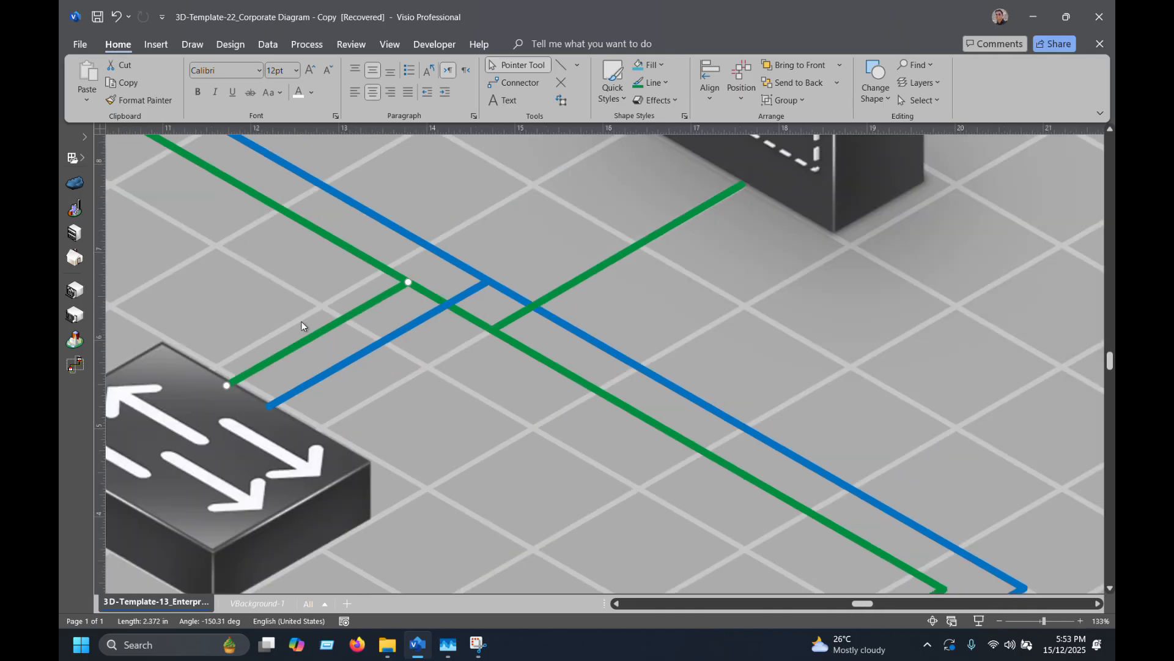
{"action": "left_click", "coordinate": [331, 322]}
Duplicate the third flat switch's green and blue links and place the copies at the second flat switch.
{"action": "scroll", "coordinate": [424, 310], "scroll_direction": "down", "scroll_amount": 4}
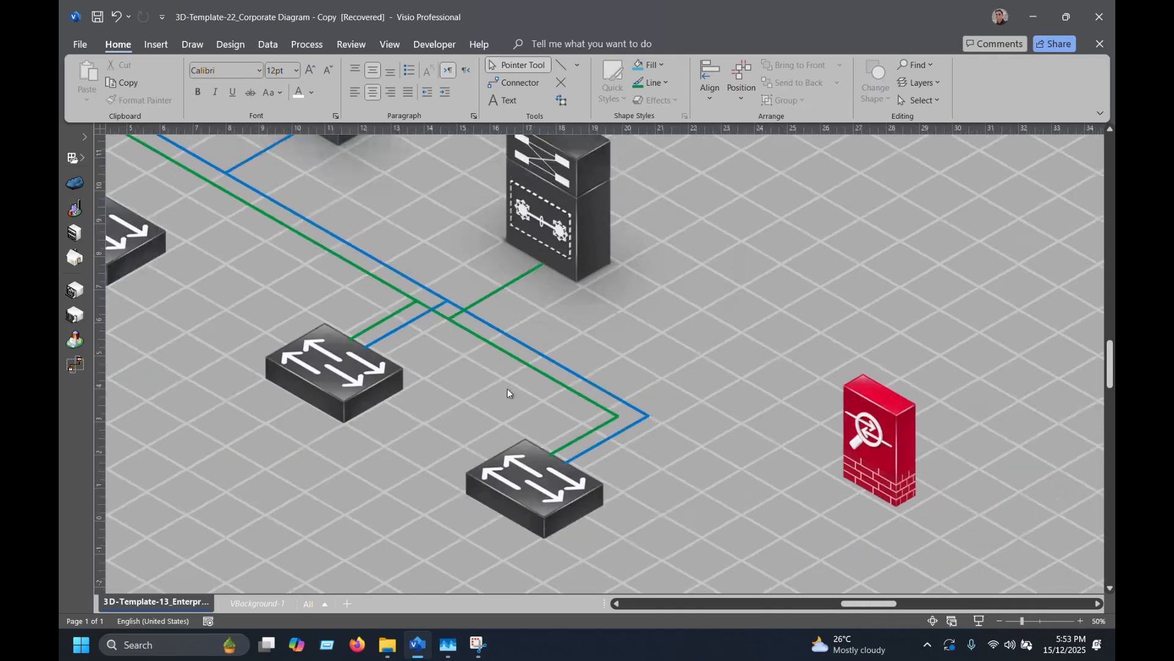
{"action": "left_click_drag", "start_coordinate": [860, 602], "coordinate": [845, 602]}
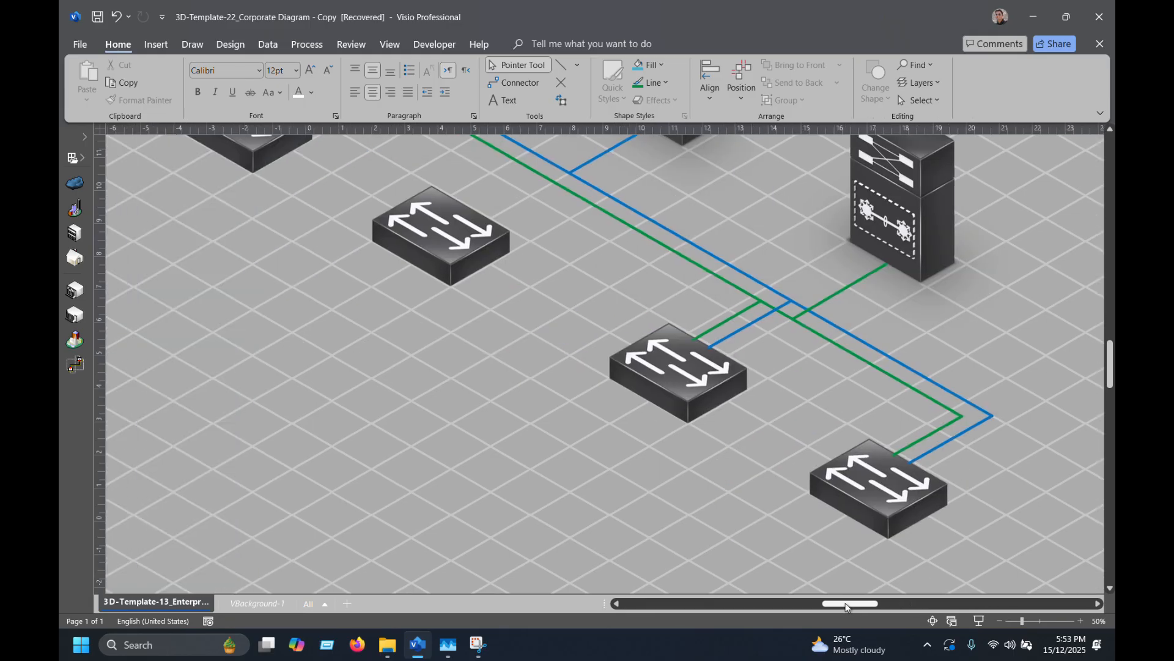
{"action": "scroll", "coordinate": [749, 428], "scroll_direction": "up", "scroll_amount": 3}
{"action": "left_click", "coordinate": [748, 506]}
{"action": "left_click", "coordinate": [736, 491], "text": "shift"}
{"action": "left_click_drag", "start_coordinate": [735, 491], "coordinate": [497, 355]}
Nudge the second flat switch's pair of links slightly up and right so their upper ends meet the long green and blue lines.
{"action": "scroll", "coordinate": [508, 358], "scroll_direction": "up", "scroll_amount": 5}
{"action": "scroll", "coordinate": [519, 361], "scroll_direction": "up", "scroll_amount": 2}
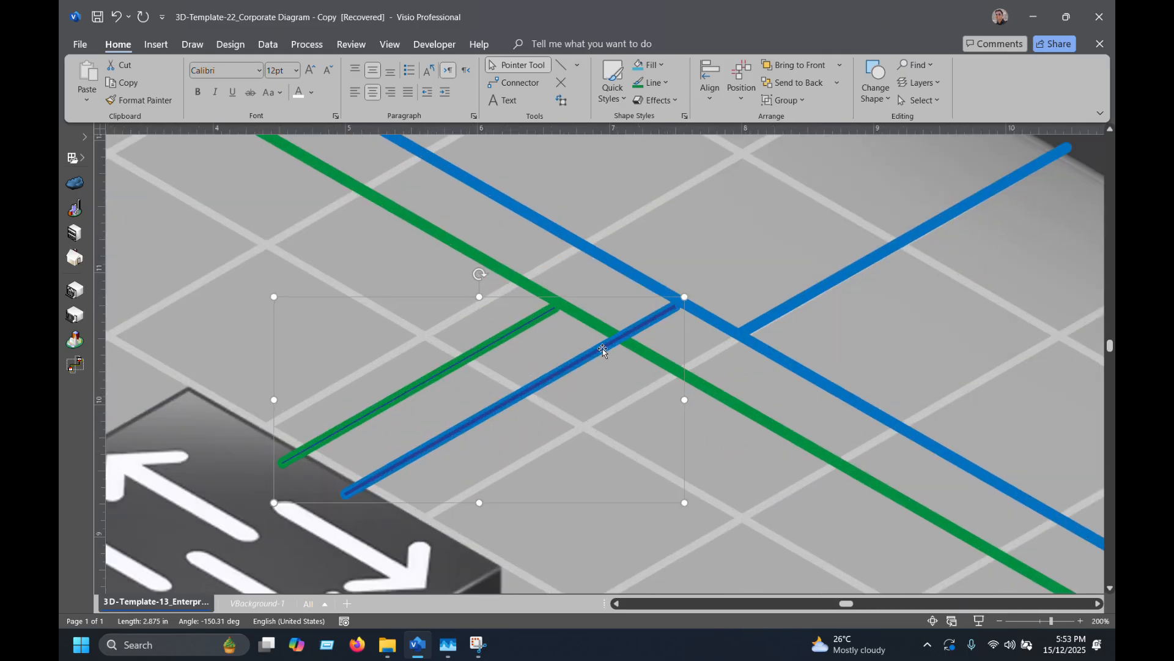
{"action": "key", "text": "shift+Up"}
{"action": "key", "text": "shift+Up"}
{"action": "key", "text": "shift+Up"}
{"action": "key", "text": "shift+Up"}
{"action": "key", "text": "shift+Right"}
{"action": "key", "text": "shift+Right"}
{"action": "key", "text": "shift+Right"}
{"action": "left_click", "coordinate": [614, 301]}
Duplicate the second flat switch's green and blue links and place the copies at the first flat switch.
{"action": "scroll", "coordinate": [504, 343], "scroll_direction": "down", "scroll_amount": 2}
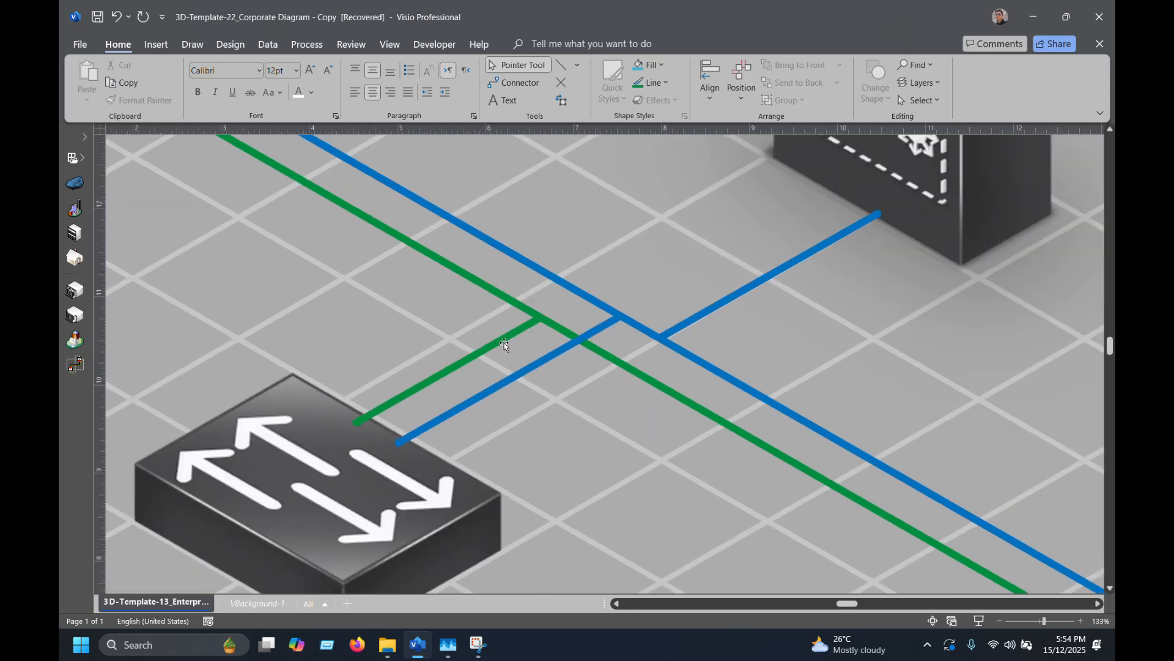
{"action": "left_click_drag", "start_coordinate": [847, 602], "coordinate": [838, 603]}
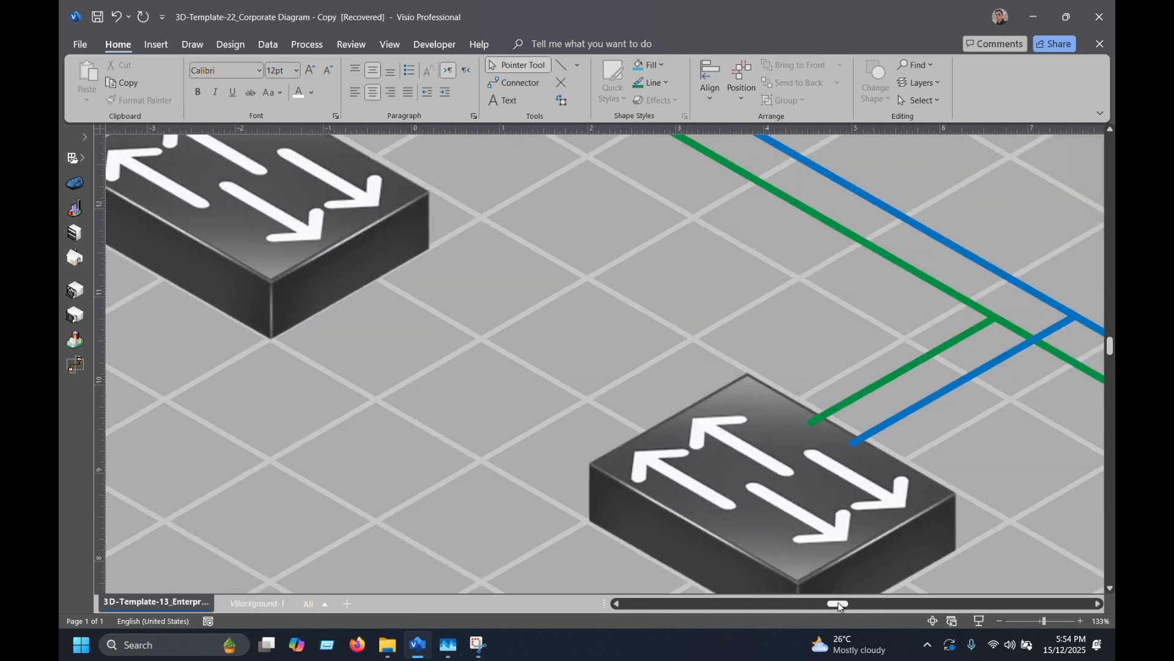
{"action": "scroll", "coordinate": [847, 547], "scroll_direction": "up", "scroll_amount": 2}
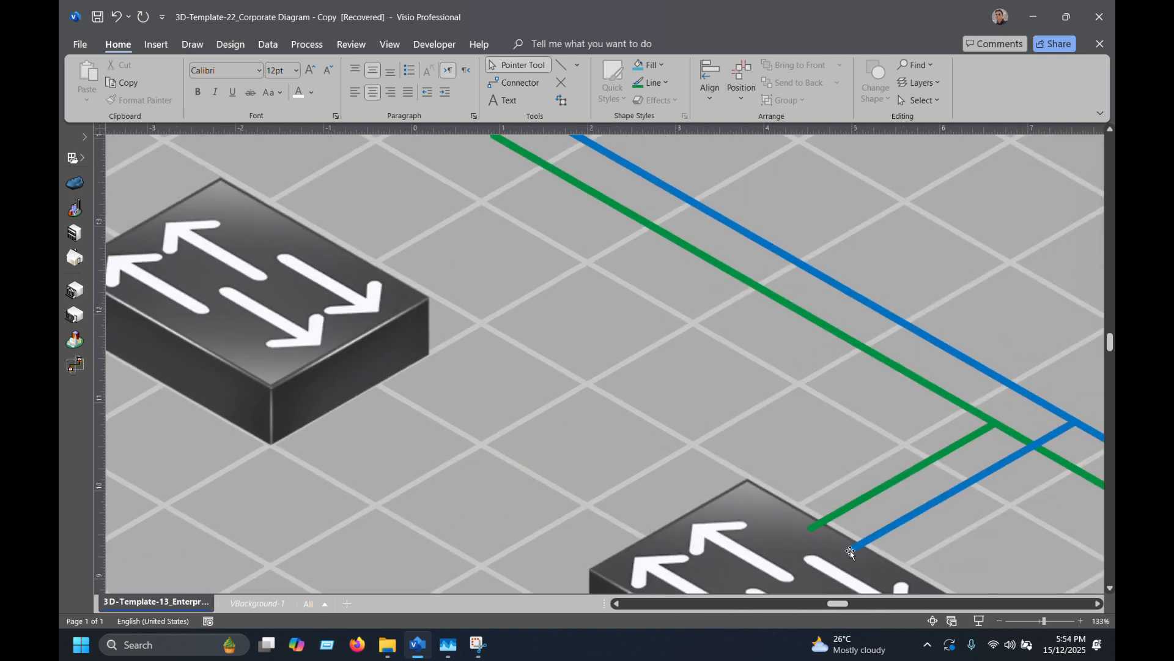
{"action": "left_click", "coordinate": [903, 485]}
{"action": "left_click", "coordinate": [931, 507], "text": "shift"}
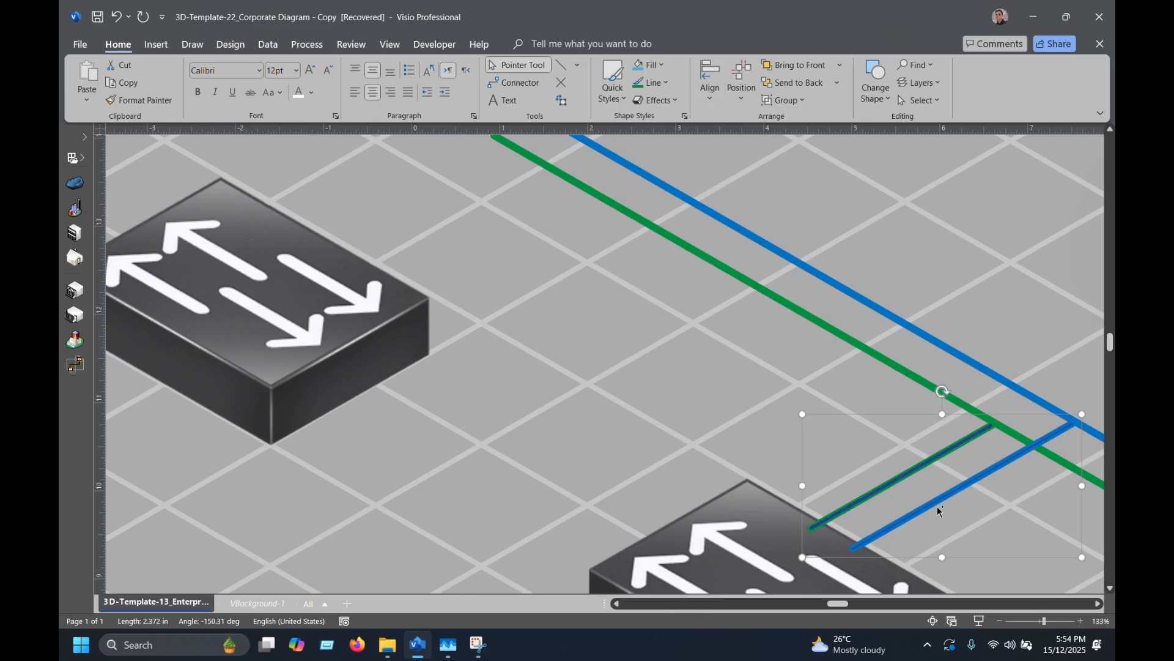
{"action": "left_click_drag", "start_coordinate": [933, 498], "coordinate": [426, 219]}
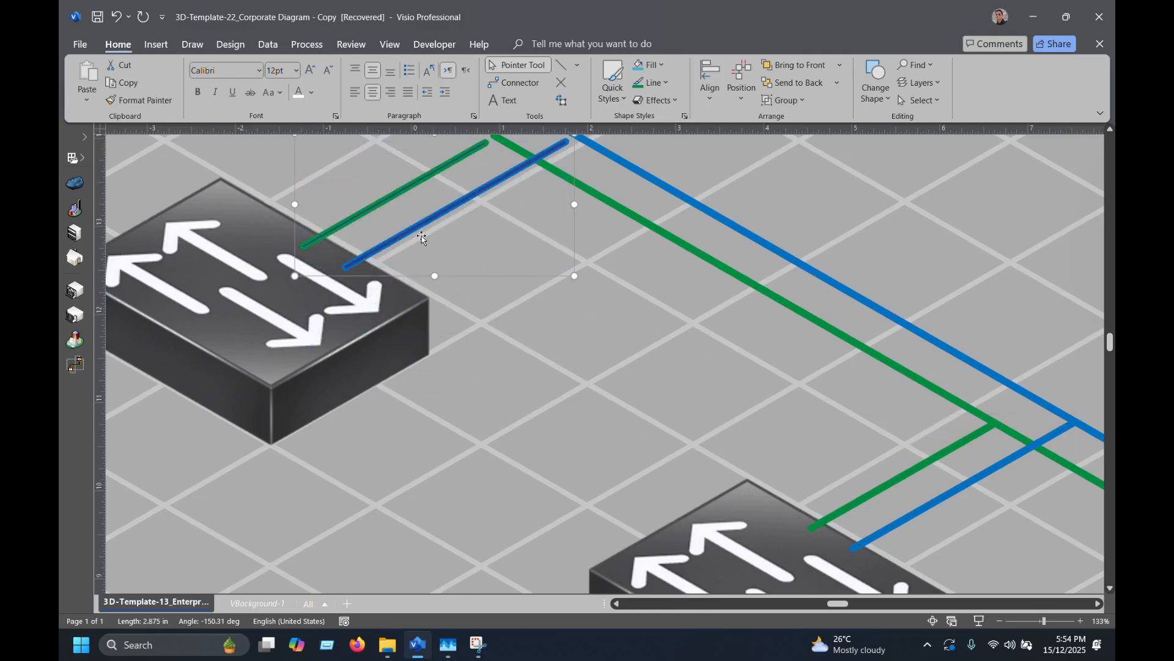
Move the first flat switch's blue and green links so their upper ends meet the ends of the long lines of the same colour.
{"action": "scroll", "coordinate": [425, 238], "scroll_direction": "up", "scroll_amount": 2}
{"action": "left_click", "coordinate": [498, 286]}
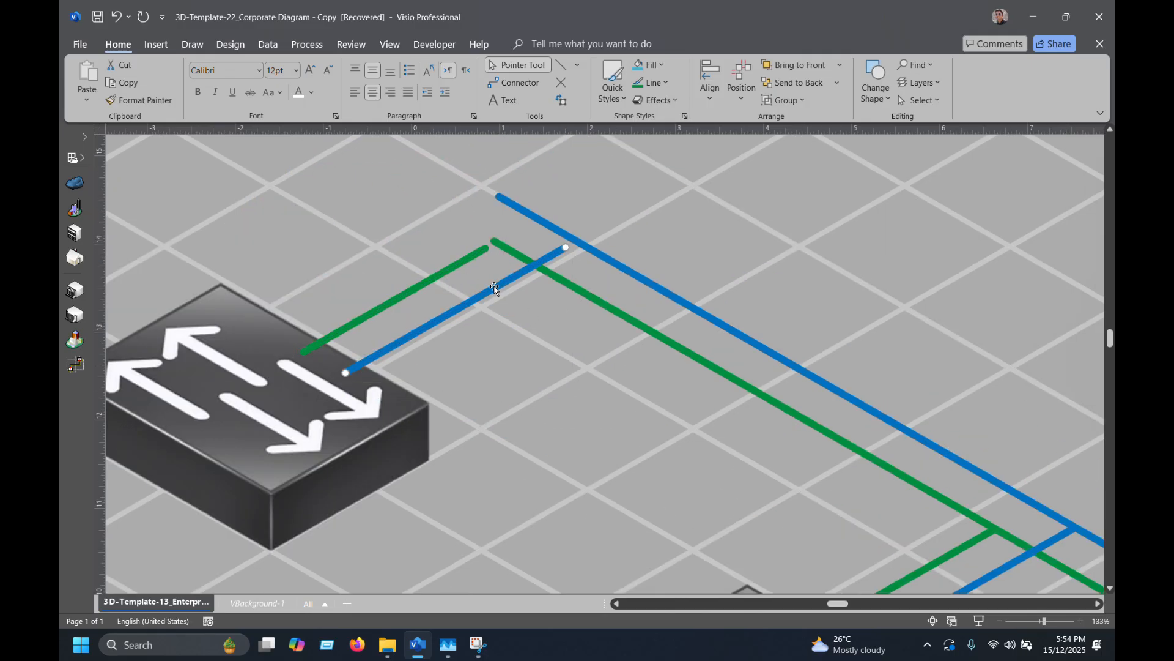
{"action": "left_click_drag", "start_coordinate": [498, 285], "coordinate": [431, 238]}
{"action": "left_click_drag", "start_coordinate": [401, 296], "coordinate": [412, 290]}
{"action": "left_click", "coordinate": [428, 338]}
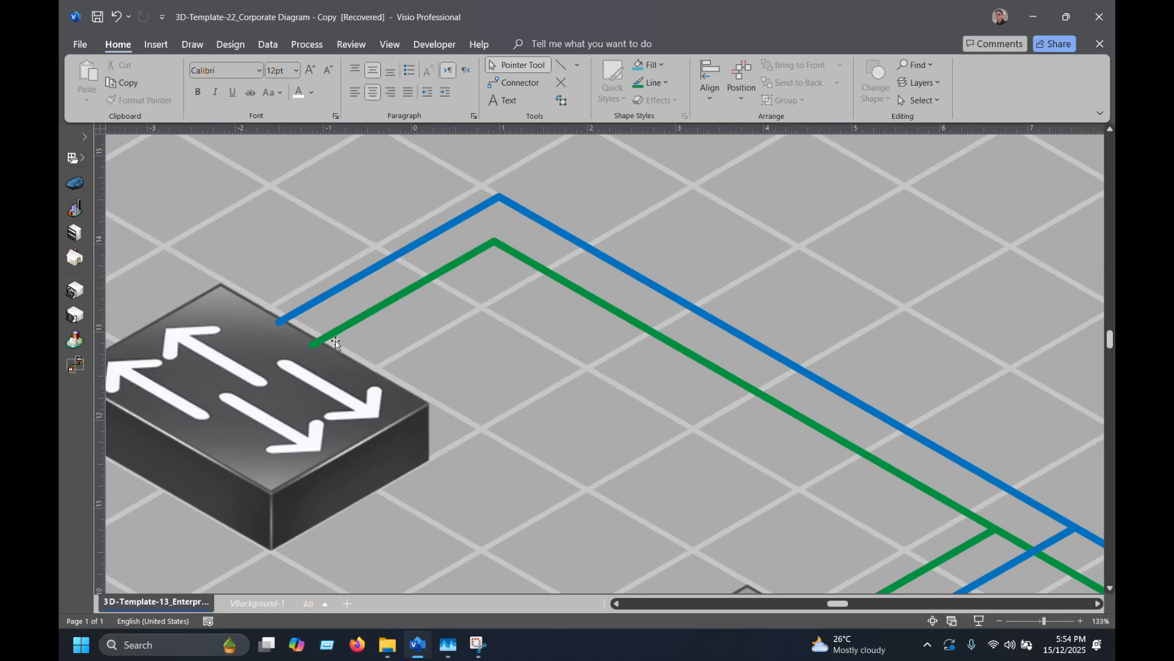
{"action": "scroll", "coordinate": [335, 340], "scroll_direction": "down", "scroll_amount": 3}
{"action": "scroll", "coordinate": [341, 329], "scroll_direction": "down", "scroll_amount": 1}
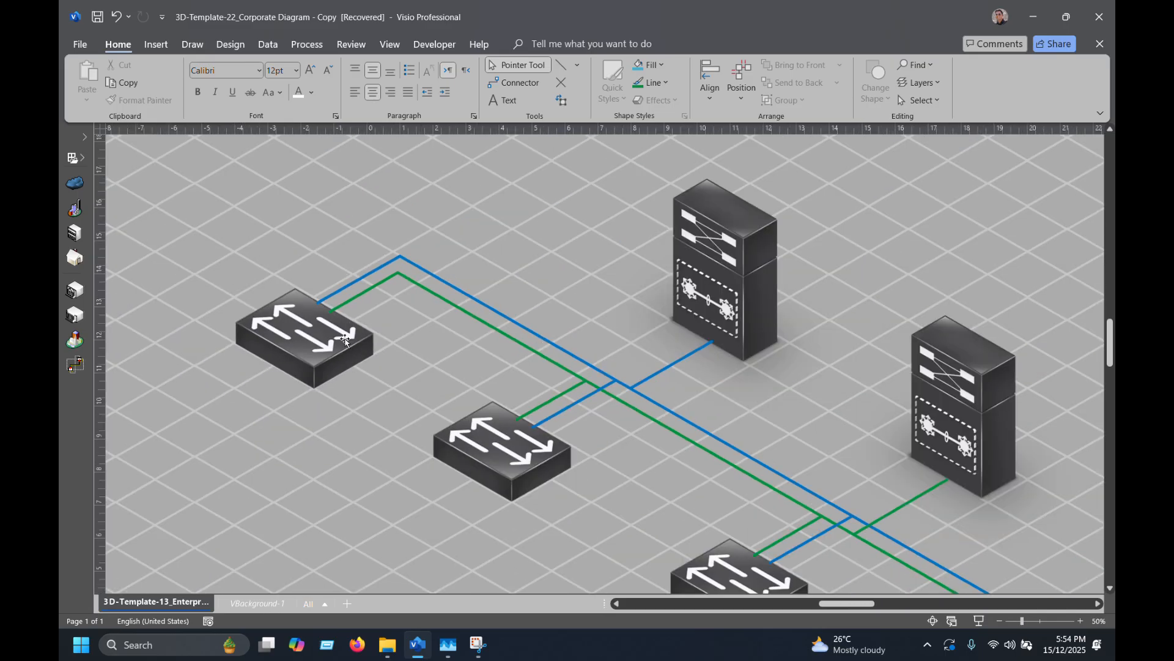
{"action": "scroll", "coordinate": [359, 331], "scroll_direction": "down", "scroll_amount": 2}
{"action": "scroll", "coordinate": [353, 328], "scroll_direction": "down", "scroll_amount": 2}
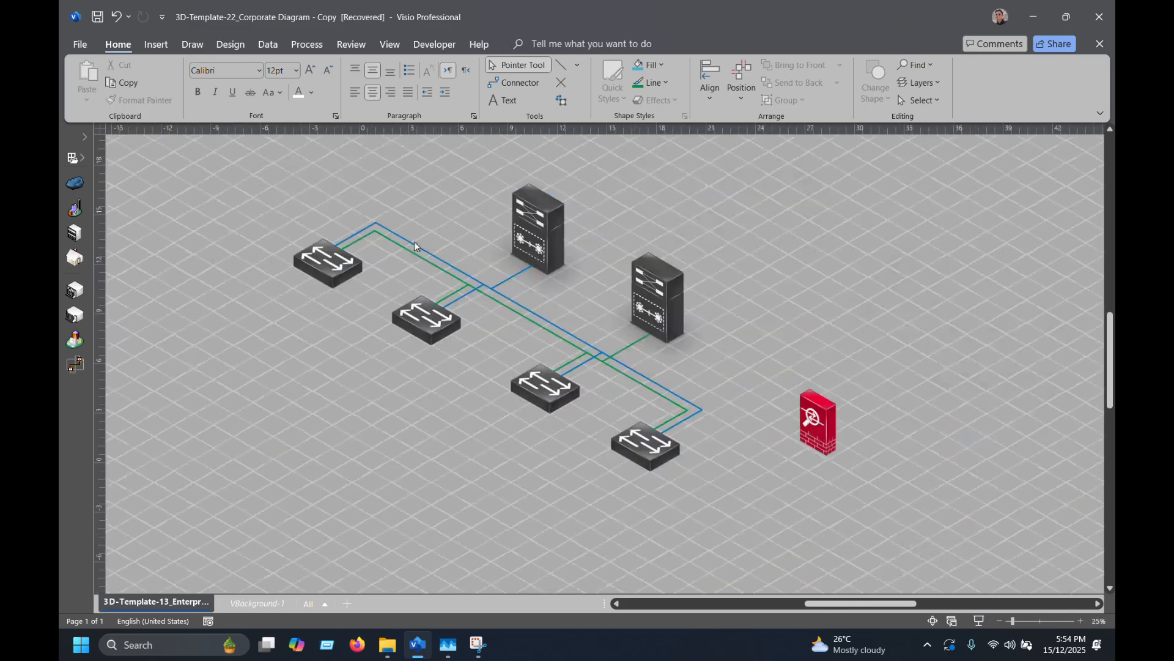
Draw a flat ellipse about 2.7 in wide and 1.1 in high in the empty area below the first flat switch.
{"action": "scroll", "coordinate": [432, 280], "scroll_direction": "up", "scroll_amount": 2}
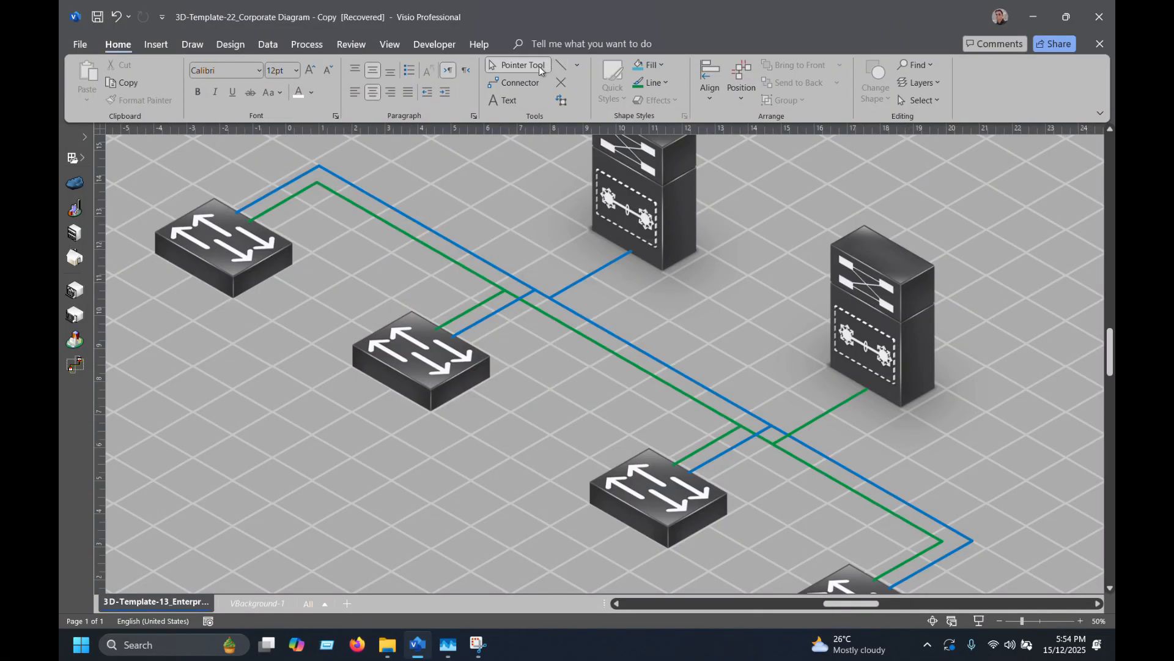
{"action": "left_click", "coordinate": [577, 64]}
{"action": "left_click", "coordinate": [589, 104]}
{"action": "left_click_drag", "start_coordinate": [222, 441], "coordinate": [311, 475]}
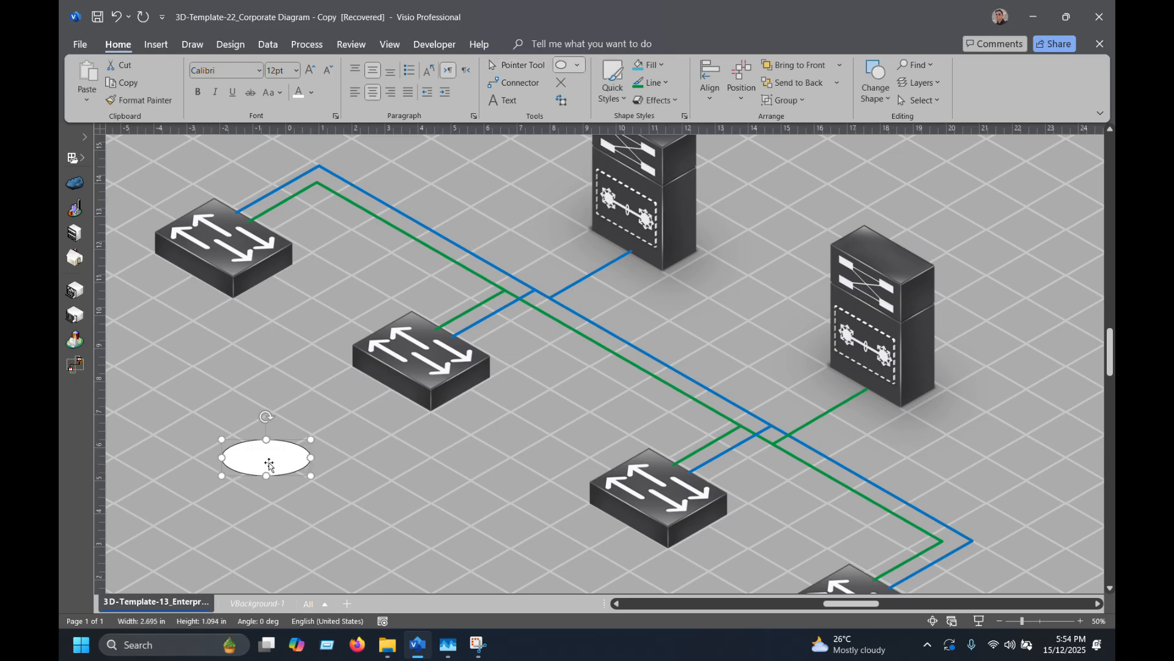
{"action": "left_click", "coordinate": [653, 83]}
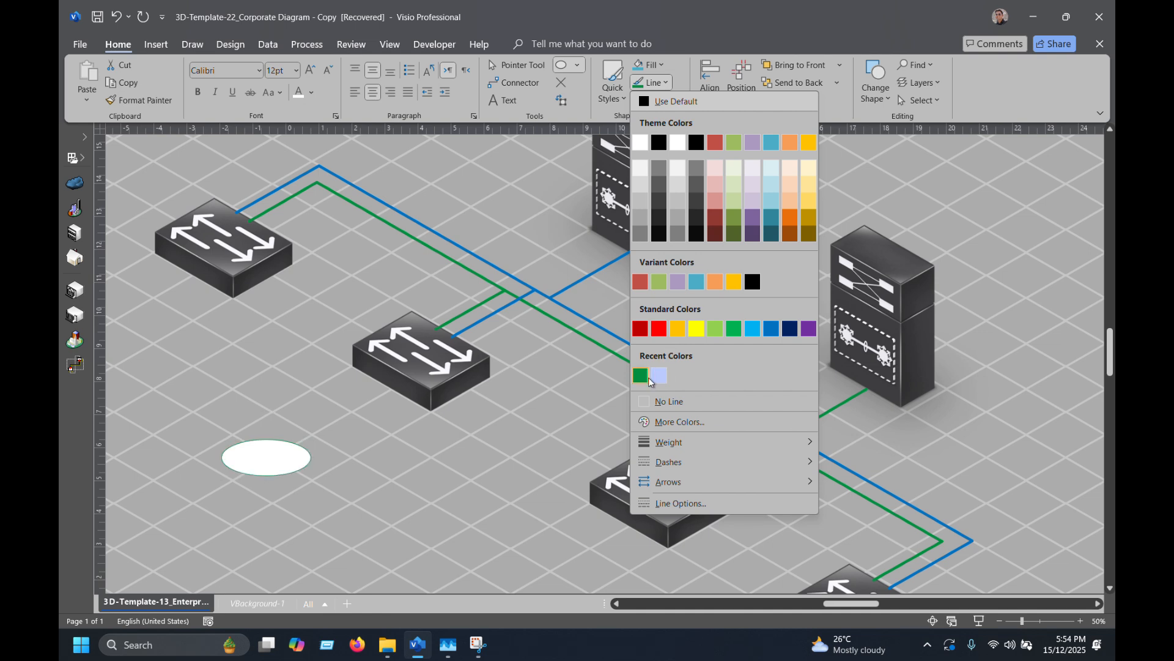
{"action": "left_click", "coordinate": [275, 457]}
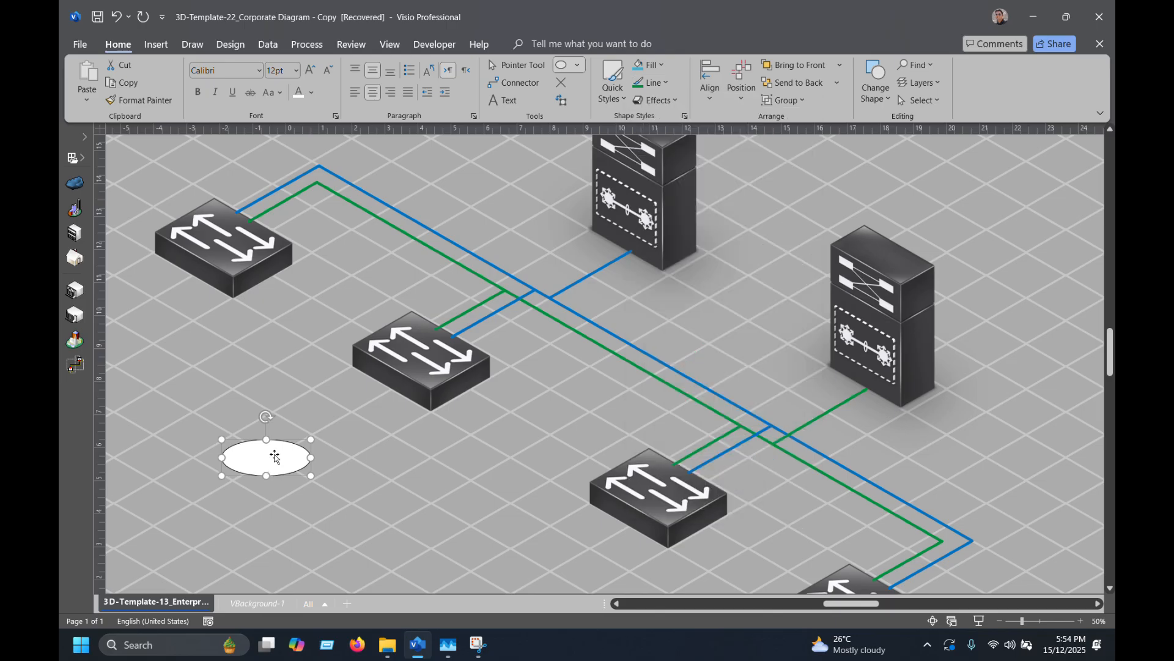
Move the ellipse over the first flat switch's blue and green links.
{"action": "left_click", "coordinate": [517, 65]}
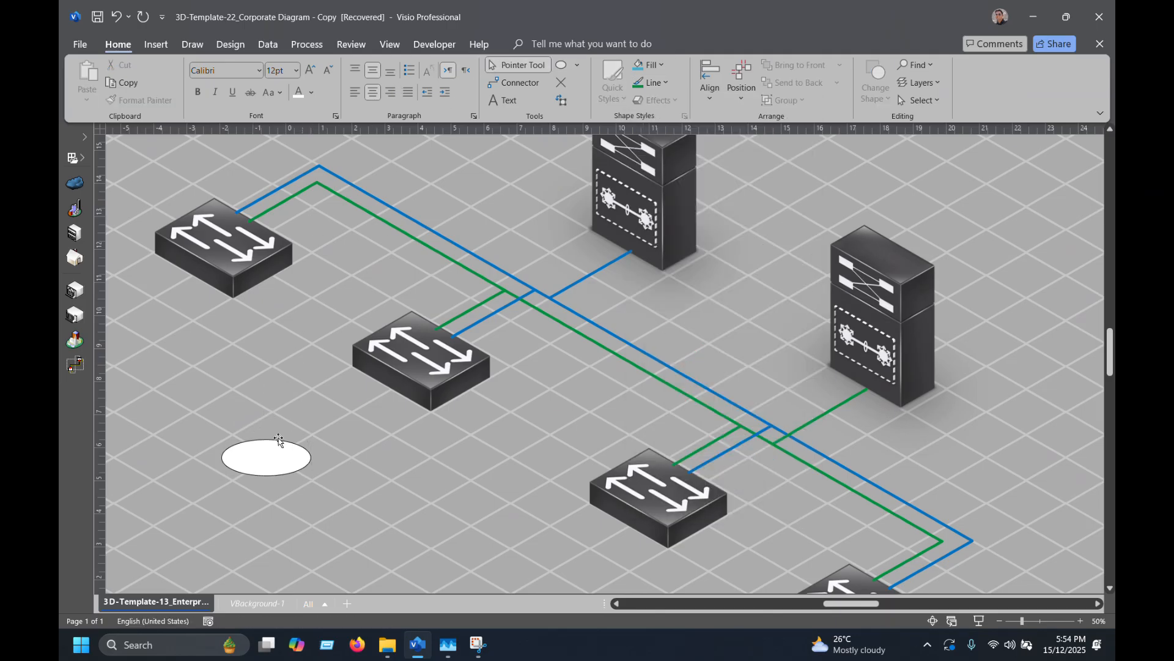
{"action": "left_click_drag", "start_coordinate": [257, 453], "coordinate": [274, 187]}
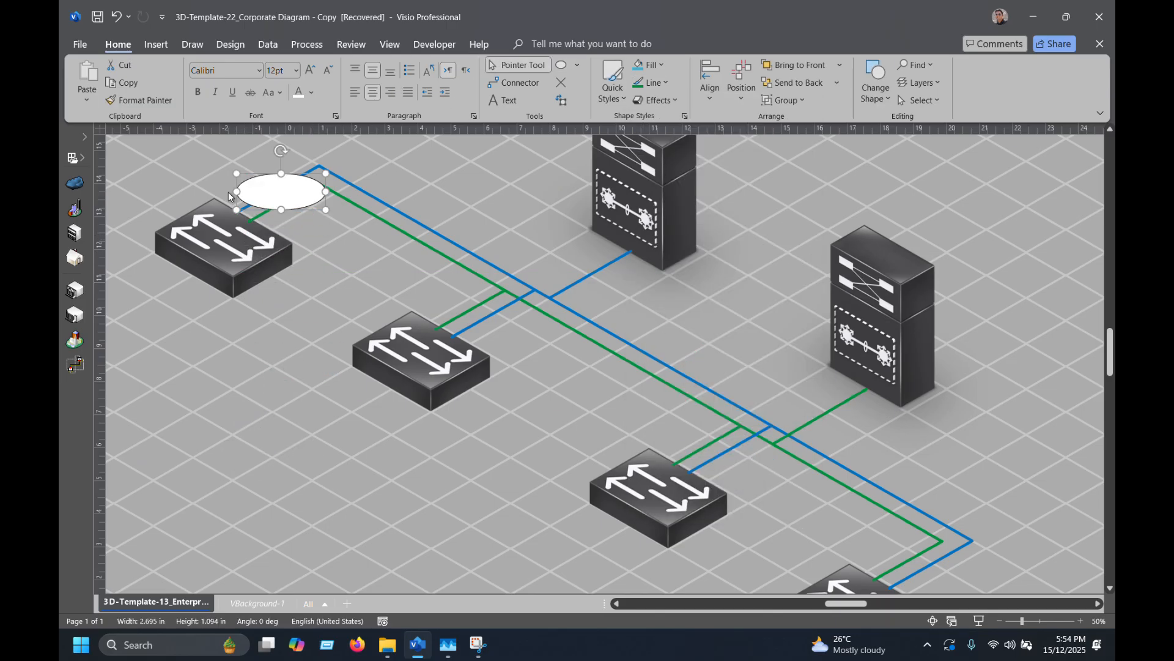
{"action": "scroll", "coordinate": [231, 192], "scroll_direction": "up", "scroll_amount": 2, "text": "ctrl"}
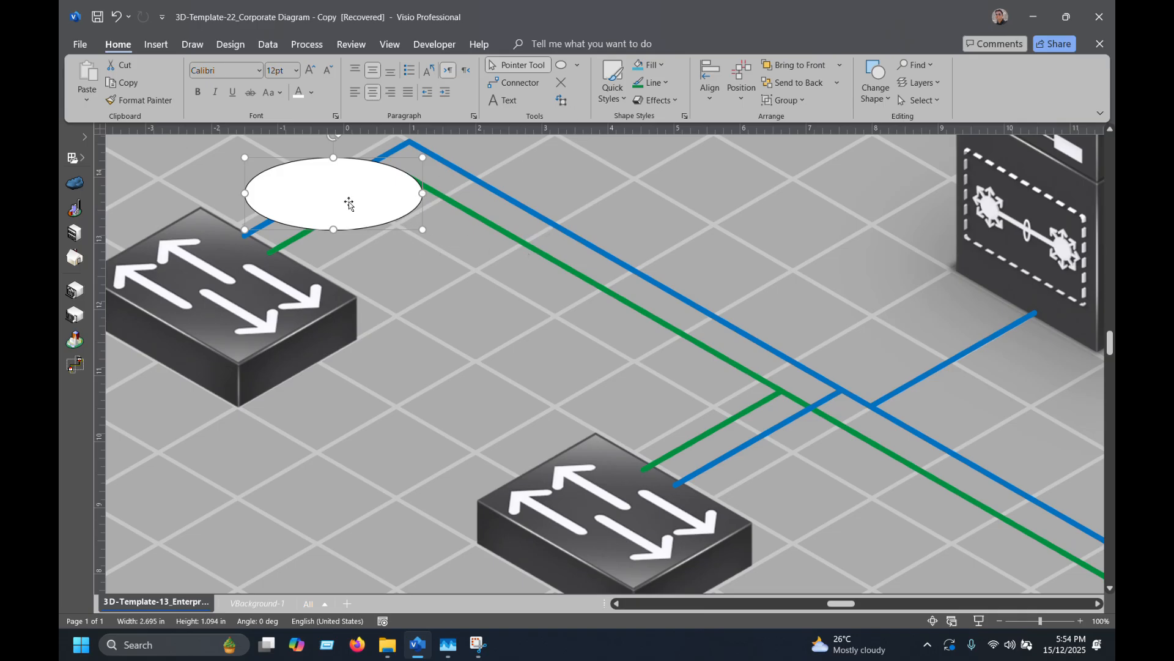
{"action": "left_click_drag", "start_coordinate": [349, 203], "coordinate": [373, 228]}
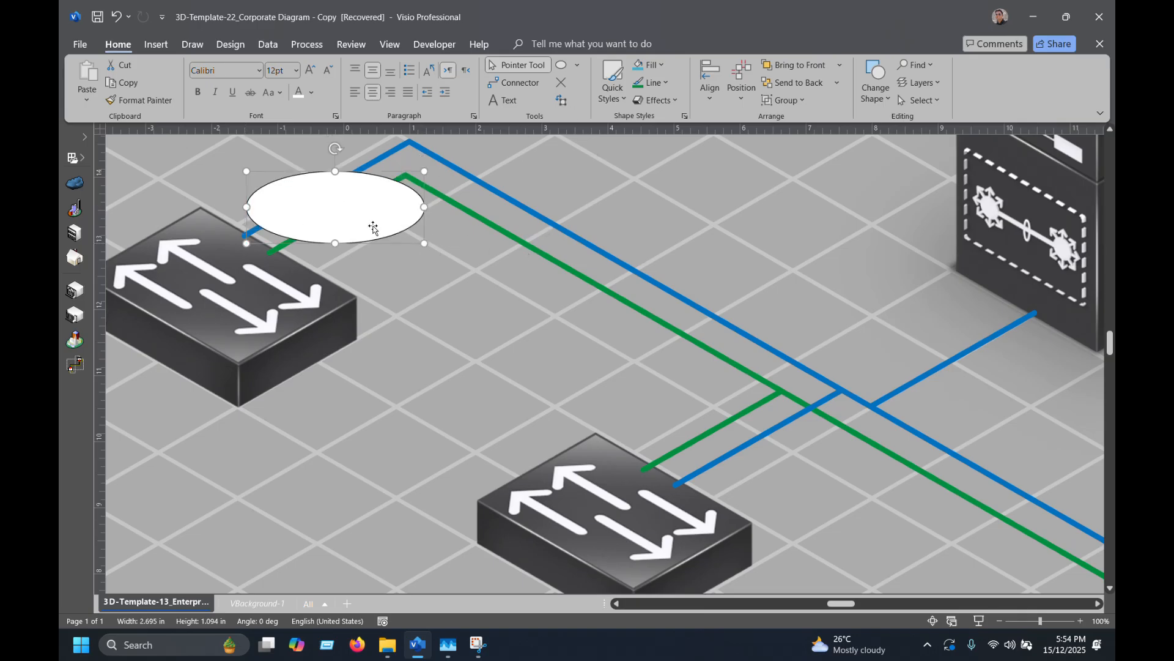
{"action": "left_click", "coordinate": [668, 84]}
{"action": "mouse_move", "coordinate": [681, 443]}
{"action": "mouse_move", "coordinate": [688, 469]}
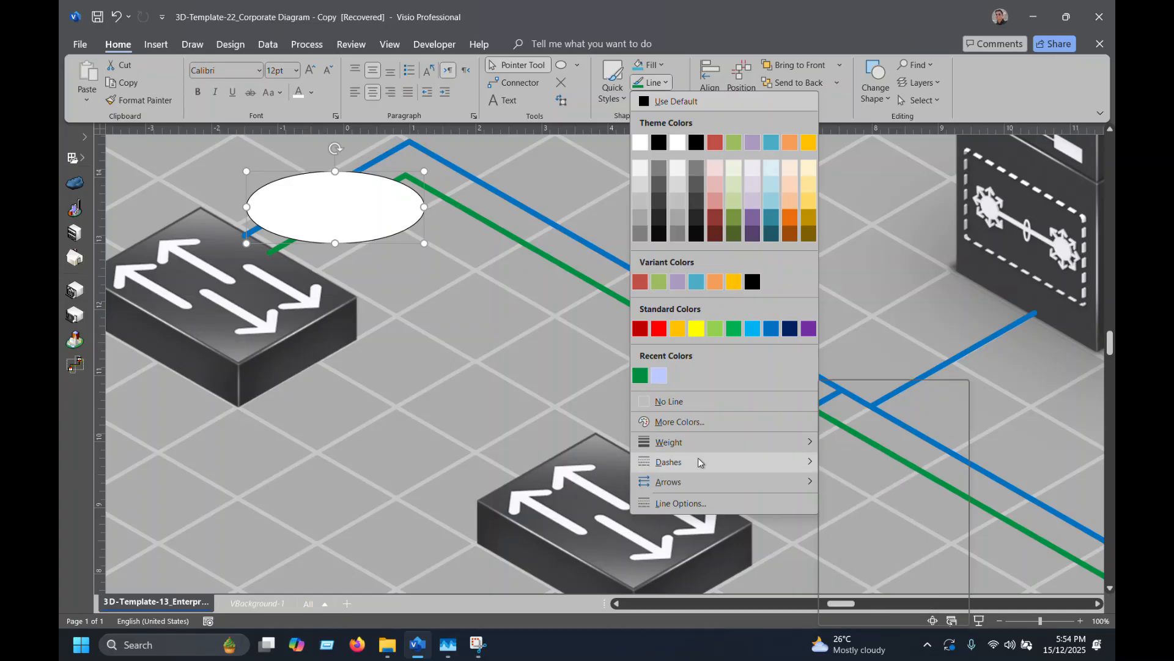
{"action": "left_click", "coordinate": [693, 417]}
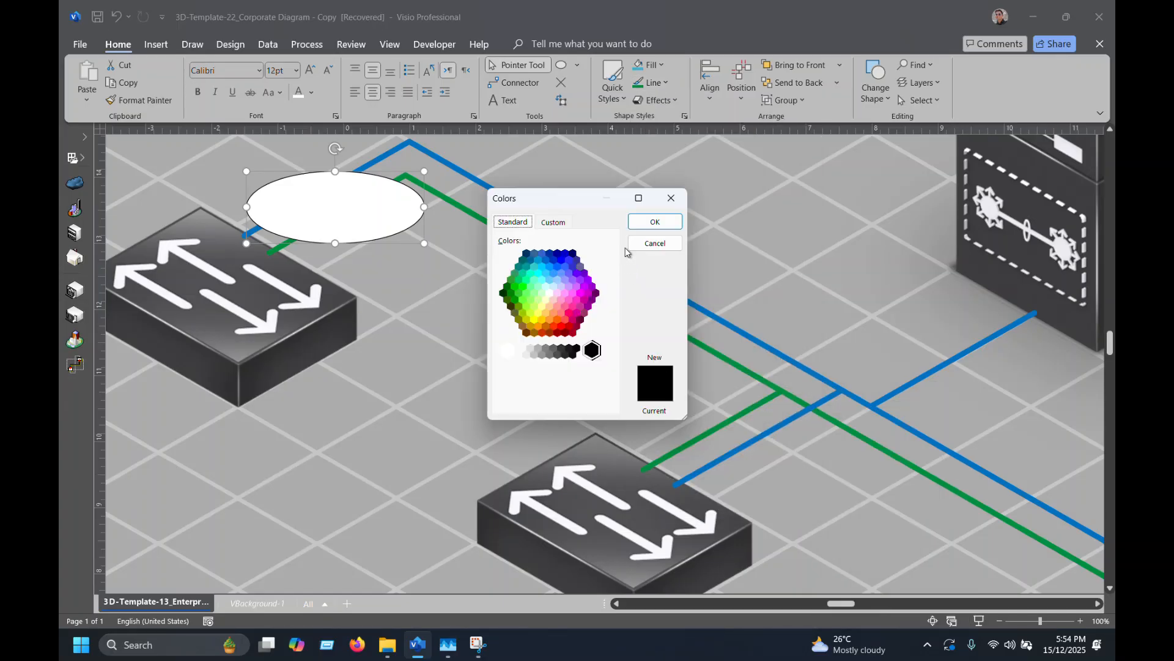
{"action": "left_click", "coordinate": [654, 243]}
Change the ellipse's outline to a gradient line and remove the intermediate gradient stops.
{"action": "left_click", "coordinate": [665, 83]}
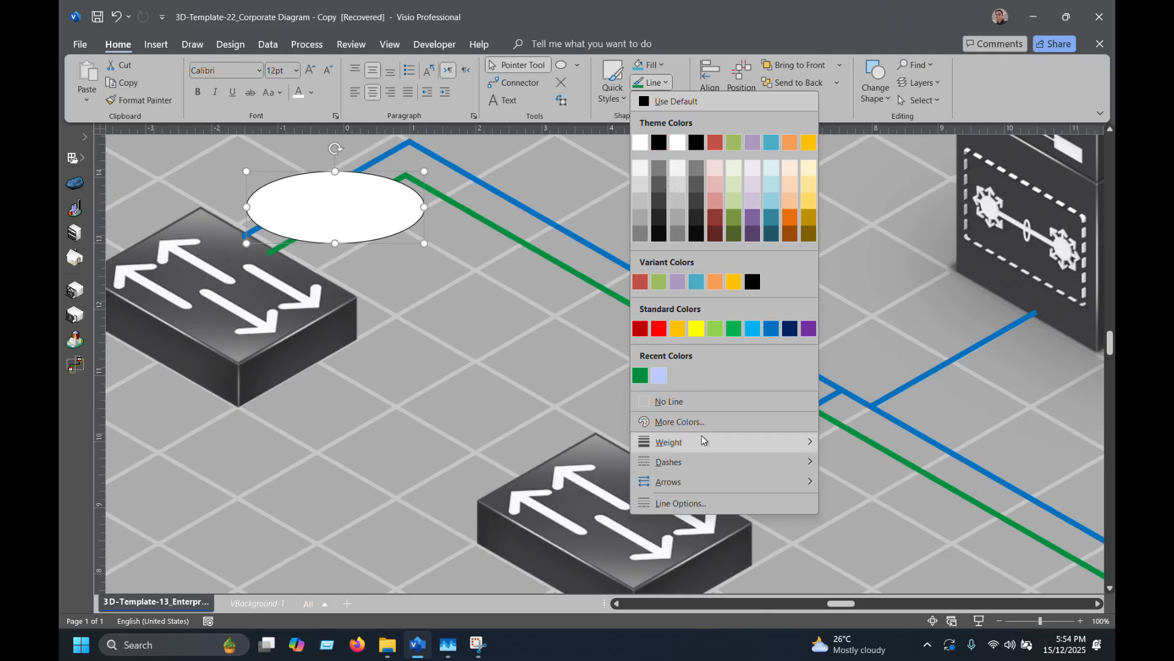
{"action": "left_click", "coordinate": [679, 501]}
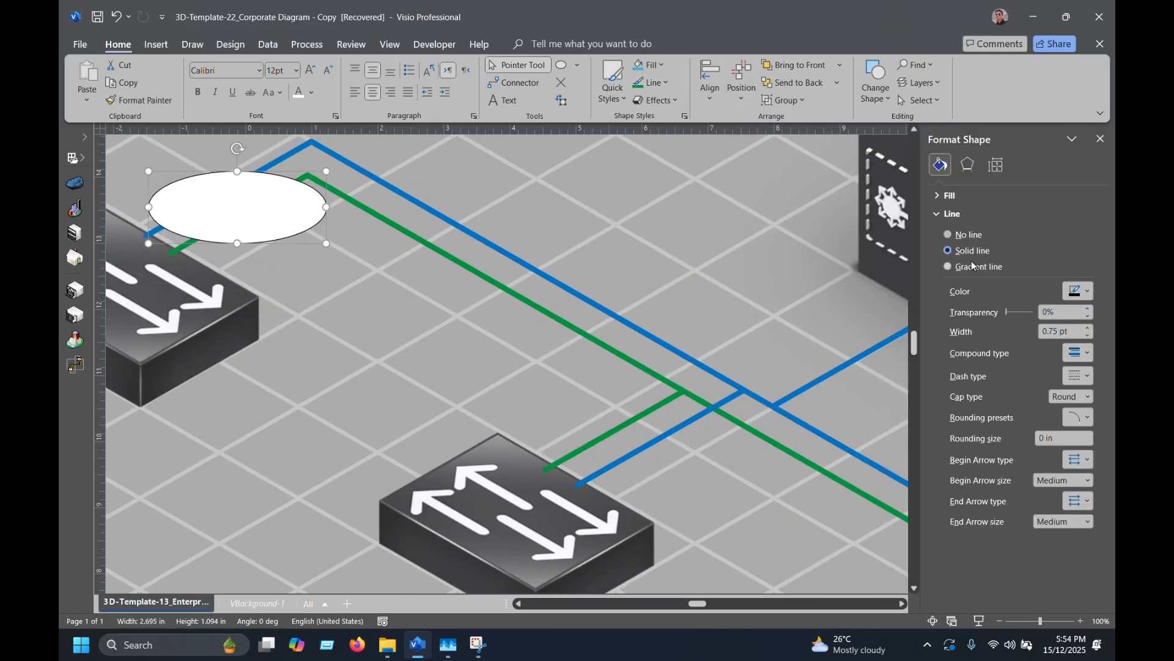
{"action": "left_click", "coordinate": [975, 269]}
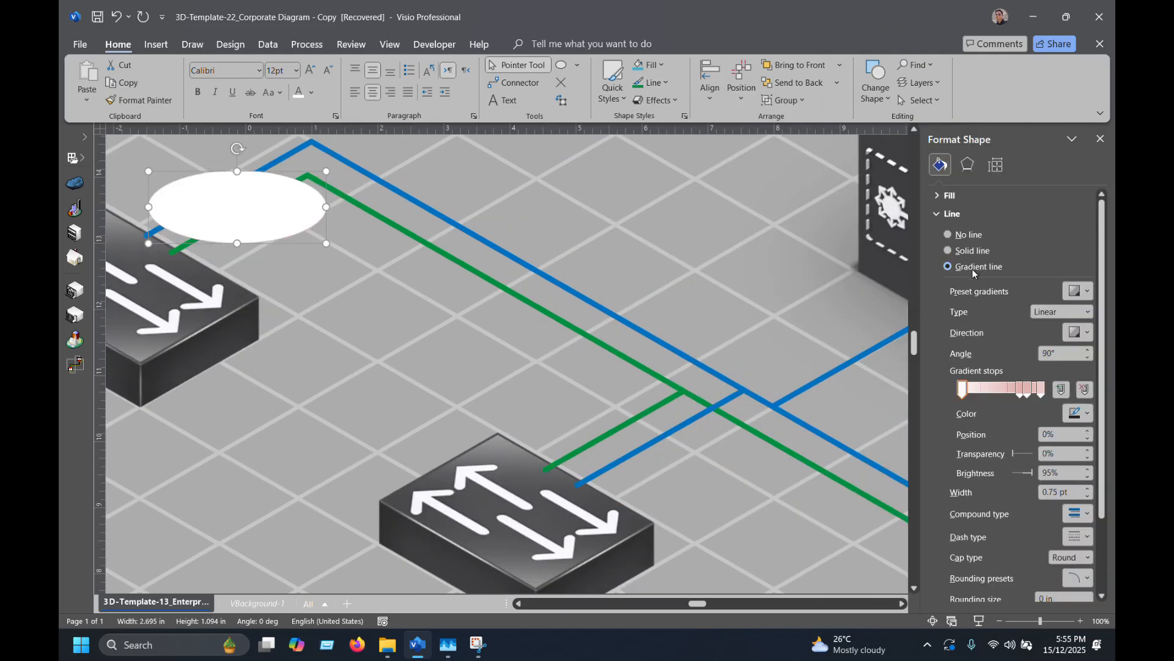
{"action": "left_click_drag", "start_coordinate": [1019, 392], "coordinate": [1026, 433]}
Colour the outline gradient's last stop green and its first stop blue, matching the link lines.
{"action": "left_click", "coordinate": [1042, 393]}
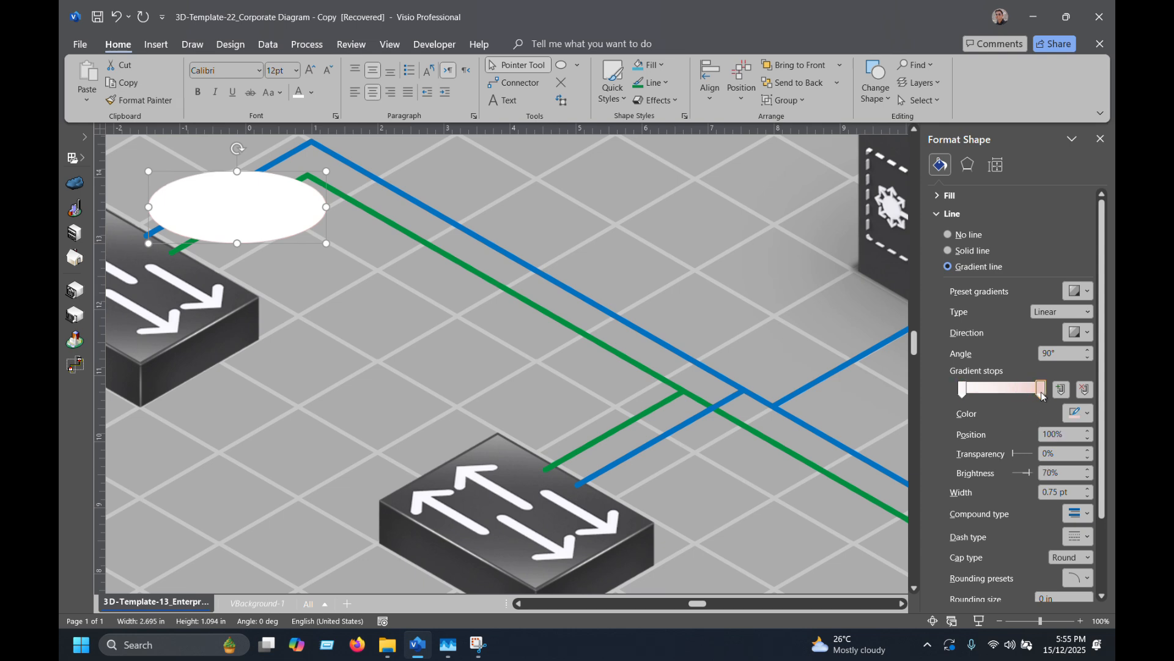
{"action": "left_click", "coordinate": [1083, 414]}
{"action": "left_click", "coordinate": [935, 370]}
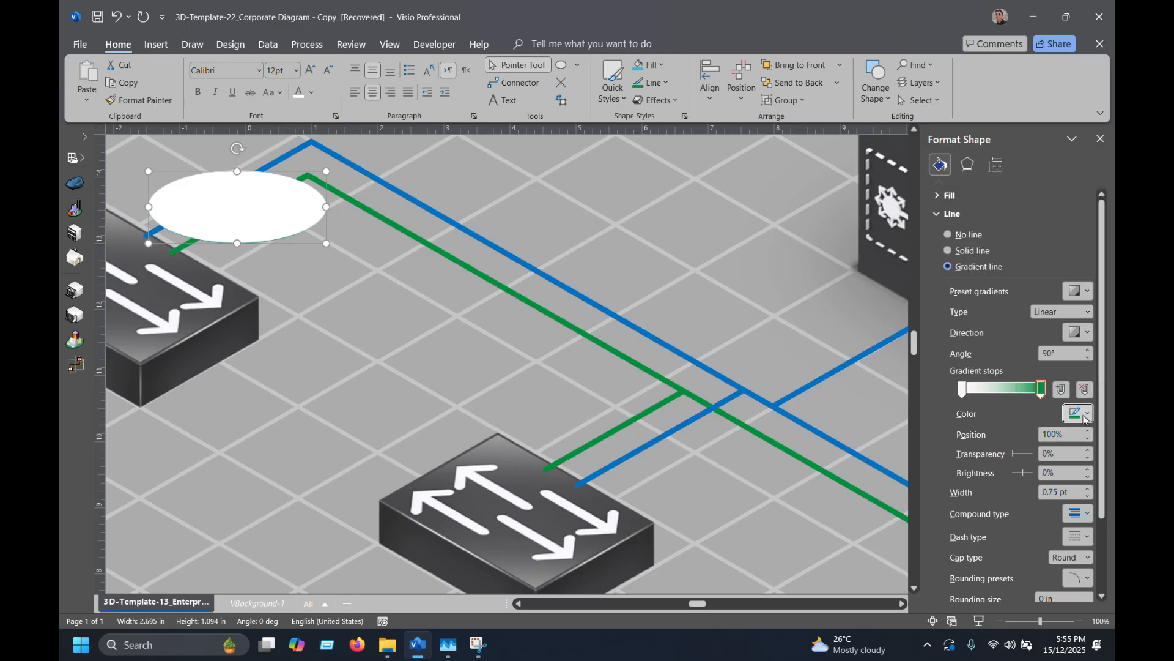
{"action": "left_click", "coordinate": [963, 389]}
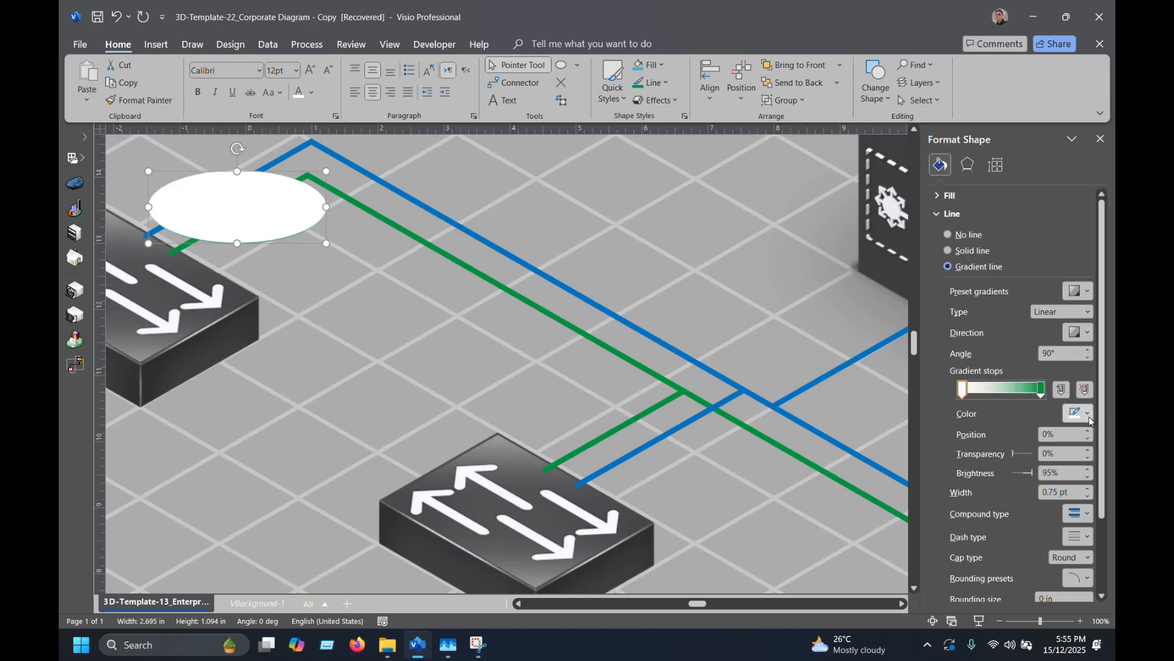
{"action": "left_click", "coordinate": [1089, 415]}
{"action": "left_click", "coordinate": [1066, 323]}
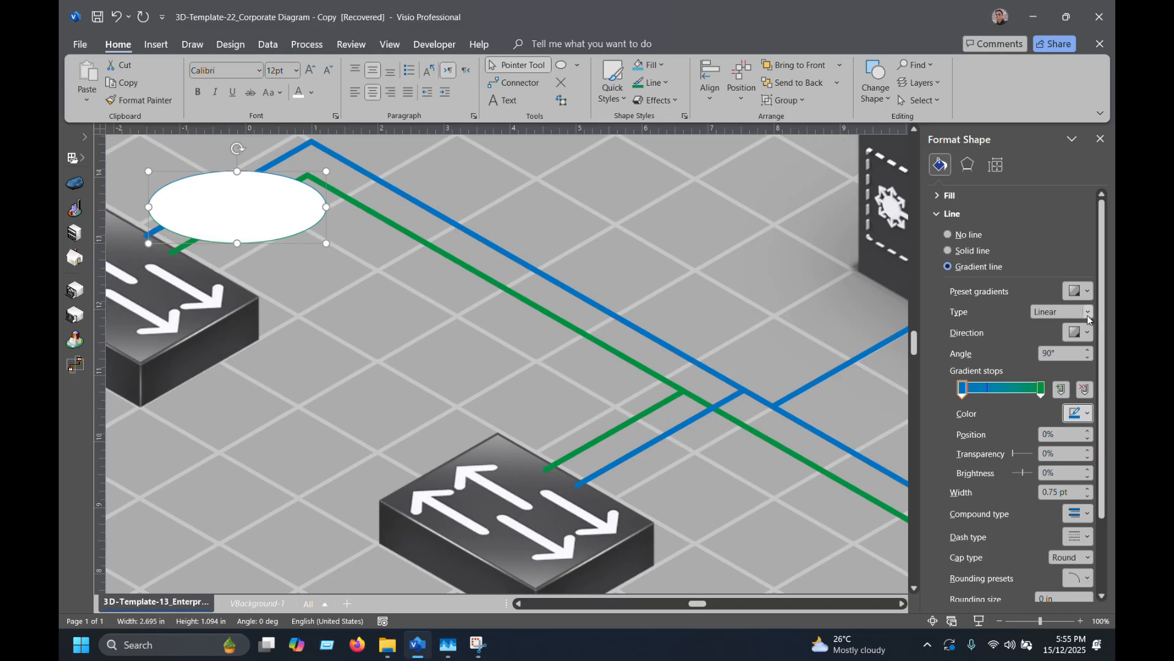
Set the outline gradient's direction to left-to-right at 0° and the outline width to 4.5 pt.
{"action": "left_click", "coordinate": [1080, 333]}
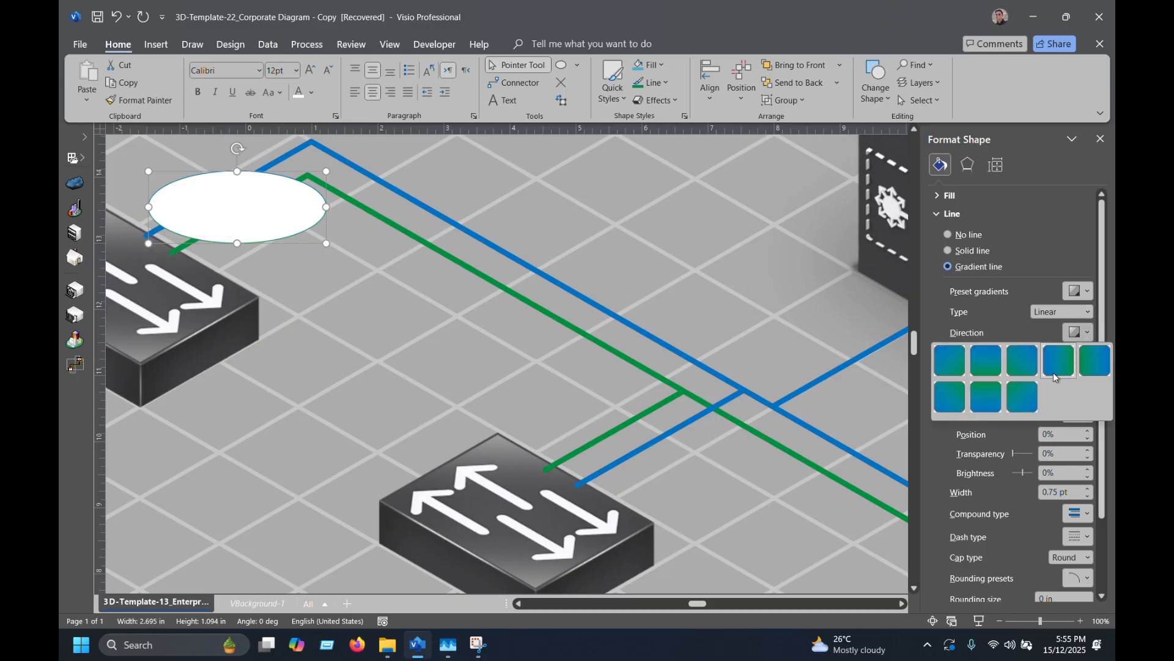
{"action": "left_click", "coordinate": [1056, 364]}
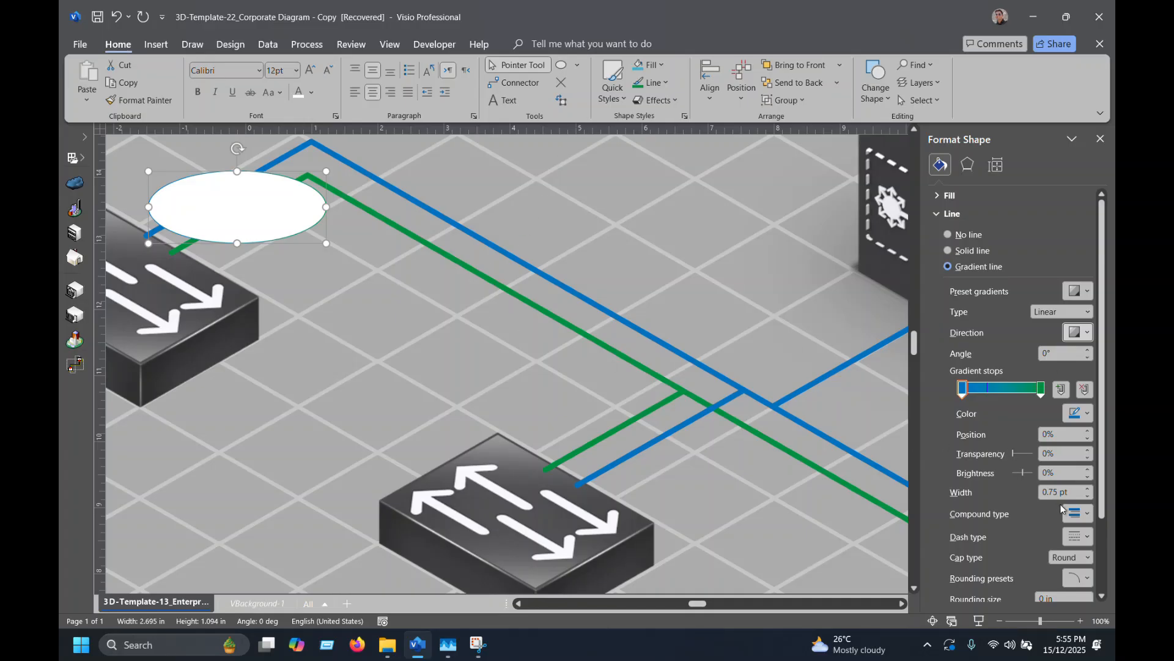
{"action": "left_click", "coordinate": [1087, 490]}
{"action": "left_click", "coordinate": [1087, 490]}
{"action": "left_click", "coordinate": [1087, 490]}
{"action": "left_click", "coordinate": [1087, 491]}
{"action": "left_click", "coordinate": [1087, 490]}
{"action": "left_click", "coordinate": [1087, 491]}
{"action": "left_click", "coordinate": [1087, 490]}
{"action": "left_click", "coordinate": [1087, 490]}
{"action": "left_click", "coordinate": [1087, 491]}
{"action": "left_click", "coordinate": [1087, 490]}
{"action": "left_click", "coordinate": [1087, 491]}
{"action": "left_click", "coordinate": [1087, 491]}
{"action": "left_click", "coordinate": [1087, 491]}
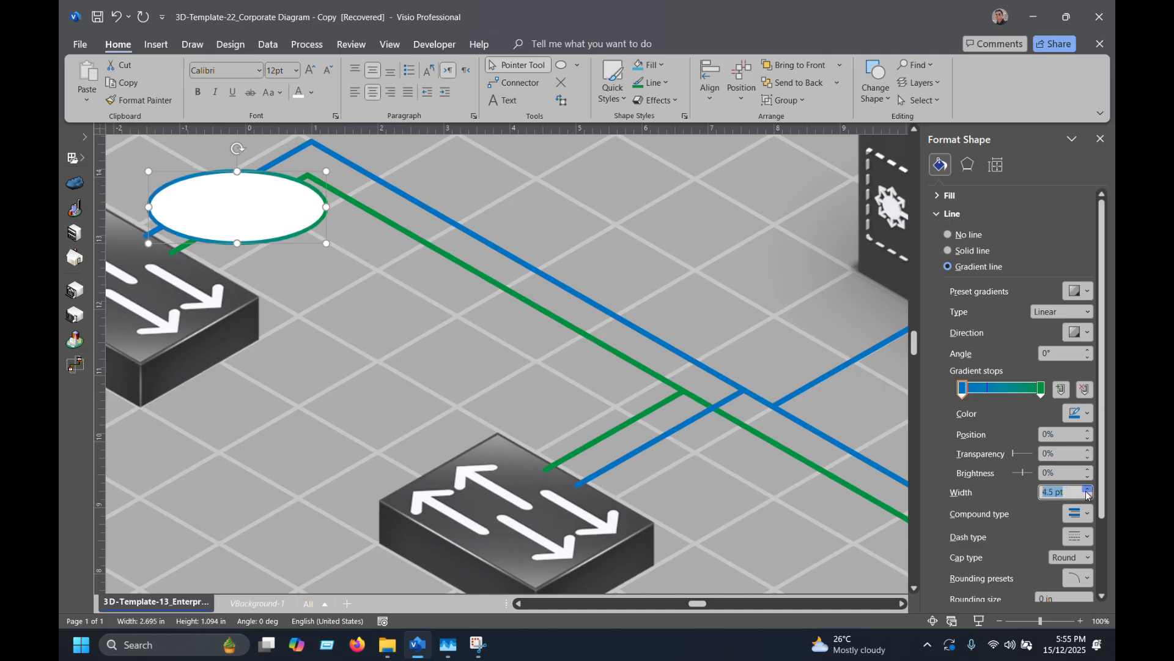
Move the ellipse off the links to the right of the first flat switch and label it "PO 11".
{"action": "left_click_drag", "start_coordinate": [275, 217], "coordinate": [359, 300]}
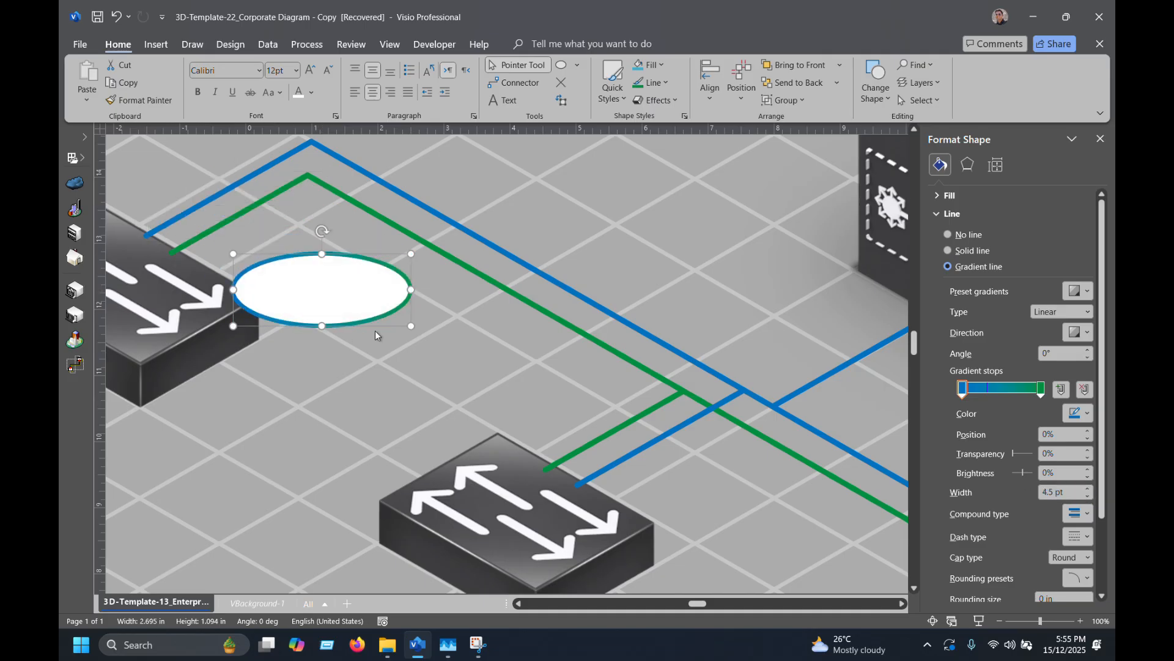
{"action": "double_click", "coordinate": [326, 301]}
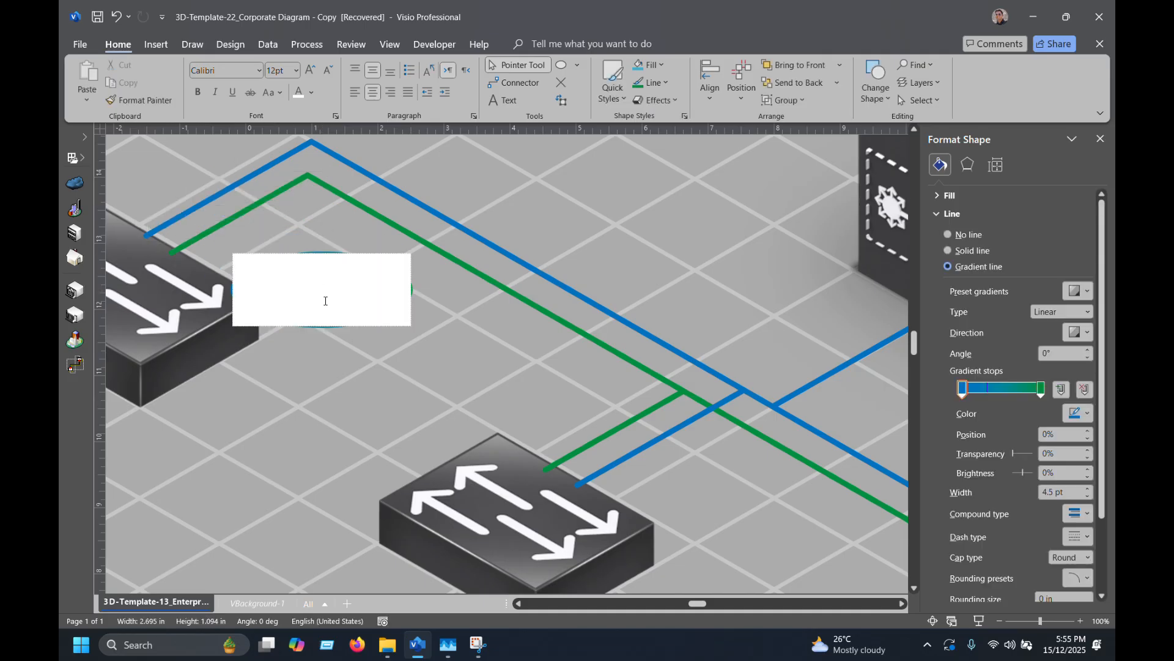
{"action": "type", "text": "PO 1"}
{"action": "type", "text": "1a"}
{"action": "key", "text": "BackSpace"}
{"action": "type", "text": "1"}
{"action": "key", "text": "Escape"}
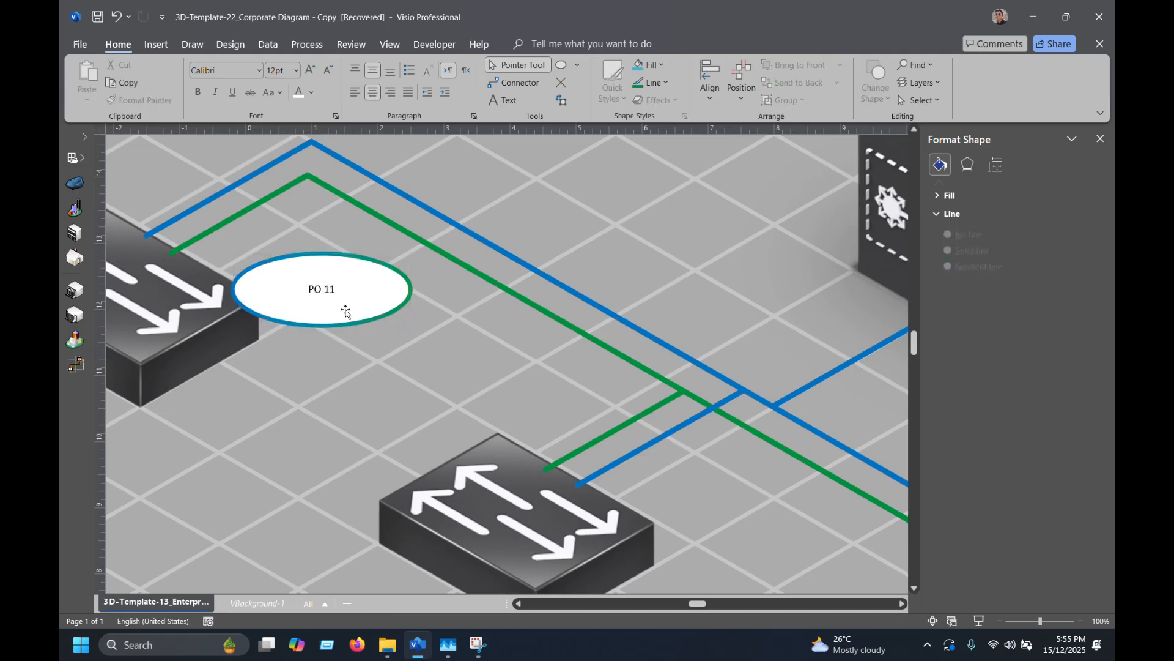
Enlarge the PO 11 text to 36 pt and move the ellipse back over the first flat switch's links.
{"action": "left_click", "coordinate": [310, 73]}
{"action": "left_click", "coordinate": [310, 73]}
{"action": "left_click", "coordinate": [310, 73]}
{"action": "left_click", "coordinate": [310, 73]}
{"action": "left_click", "coordinate": [310, 74]}
{"action": "left_click", "coordinate": [310, 73]}
{"action": "left_click", "coordinate": [310, 71]}
{"action": "left_click", "coordinate": [310, 72]}
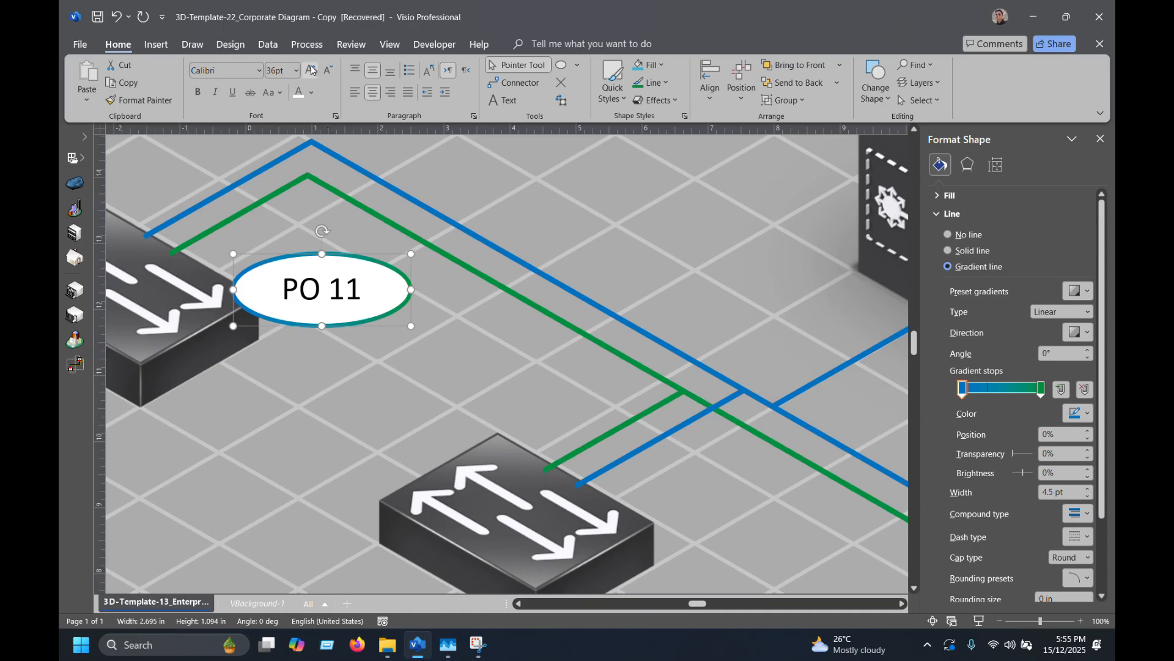
{"action": "left_click", "coordinate": [407, 352]}
{"action": "left_click", "coordinate": [323, 272]}
{"action": "left_click_drag", "start_coordinate": [322, 272], "coordinate": [268, 235]}
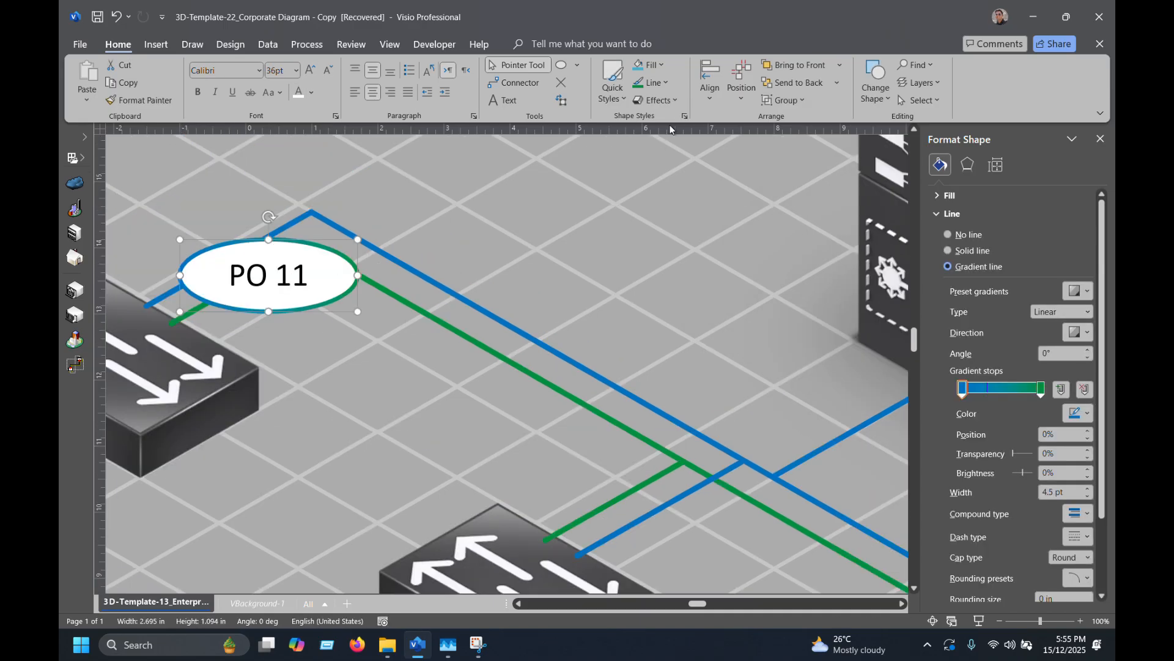
{"action": "left_click", "coordinate": [675, 101]}
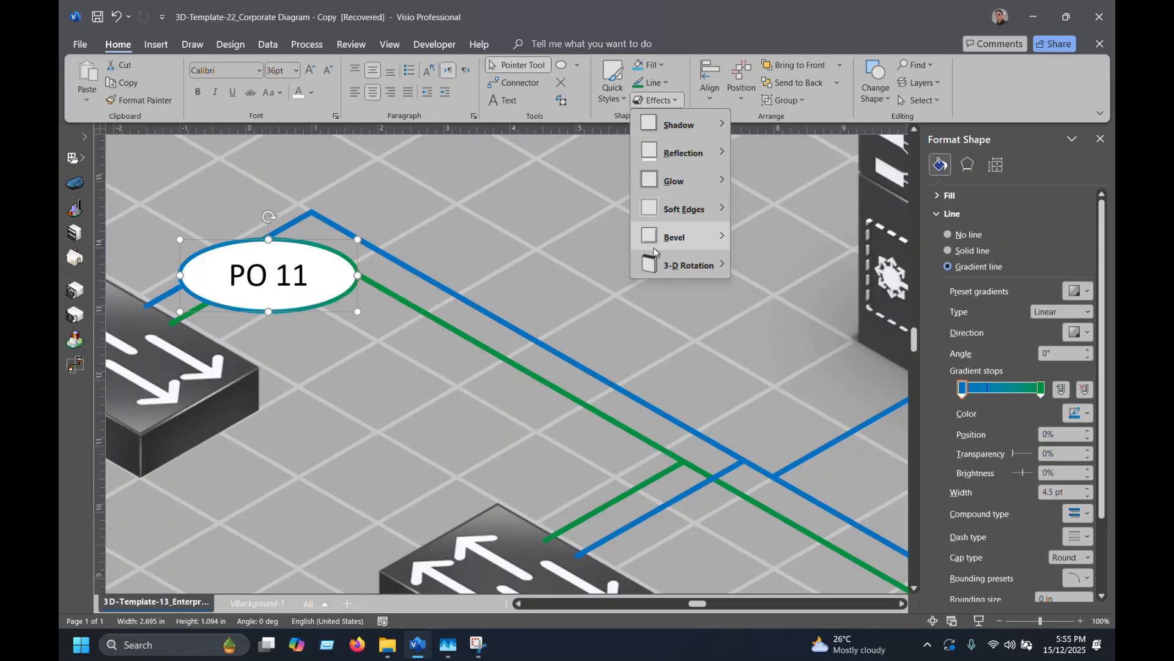
{"action": "mouse_move", "coordinate": [654, 271]}
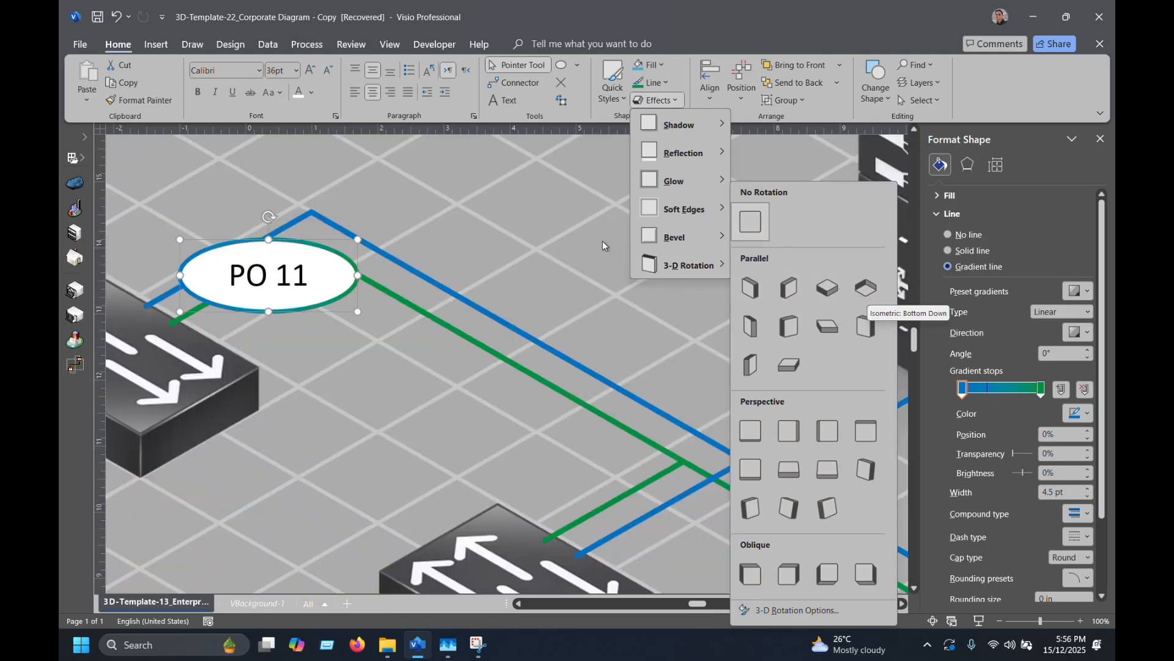
{"action": "left_click", "coordinate": [603, 246]}
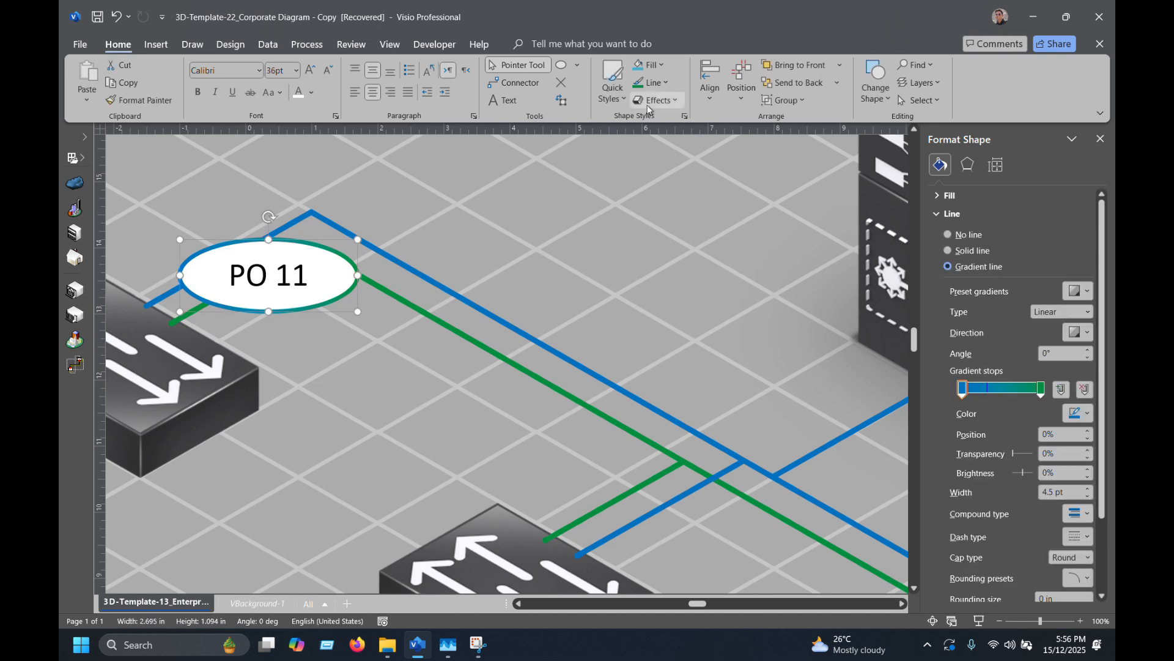
Apply the Isometric: Bottom Down 3-D rotation to the PO 11 ellipse.
{"action": "left_click", "coordinate": [674, 102]}
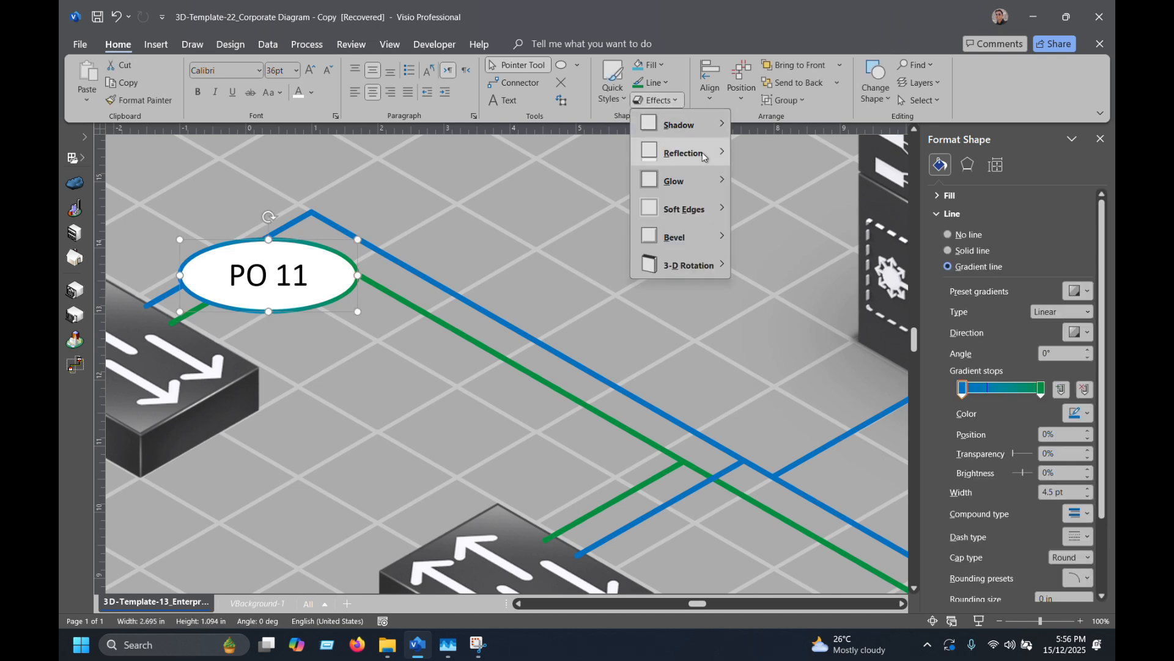
{"action": "mouse_move", "coordinate": [701, 265]}
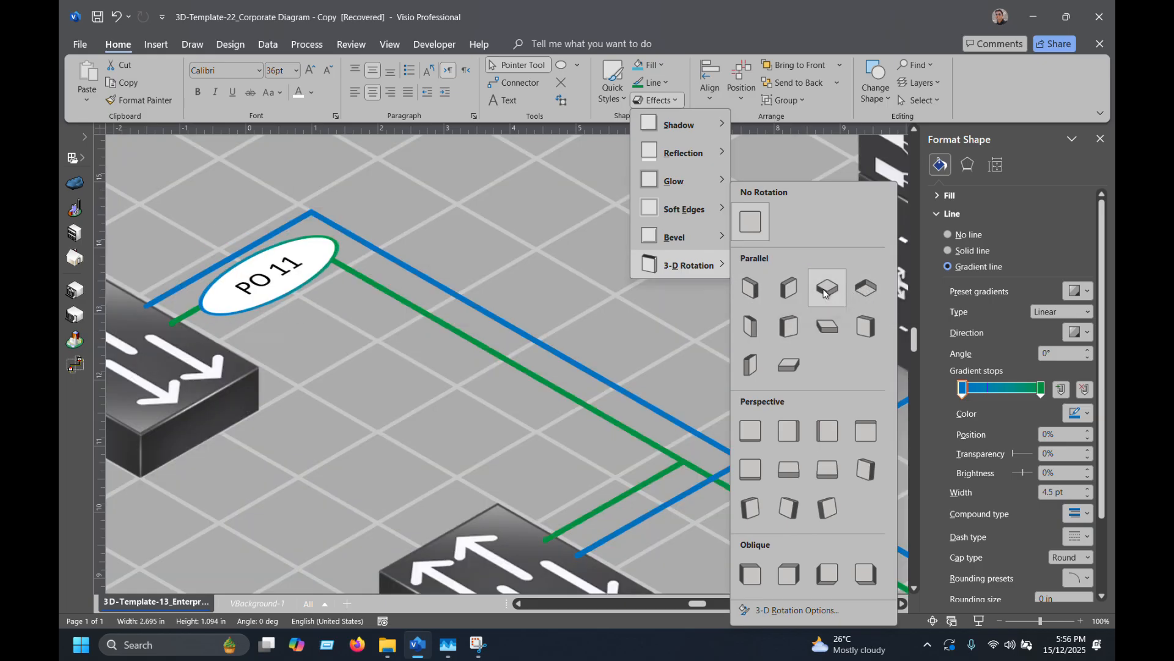
{"action": "left_click", "coordinate": [868, 292]}
Duplicate the PO 11 ellipse and place the copy over the second flat switch's green and blue links.
{"action": "left_click_drag", "start_coordinate": [230, 279], "coordinate": [516, 447]}
{"action": "scroll", "coordinate": [254, 296], "scroll_direction": "down", "scroll_amount": 3}
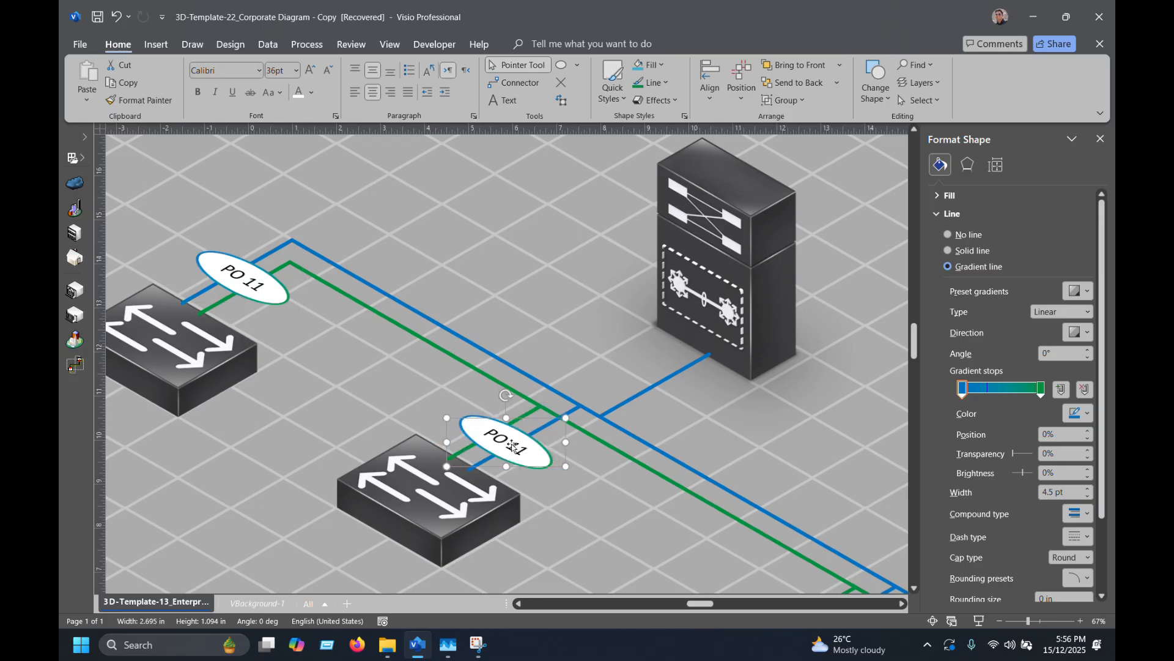
Change the label of the ellipse on the second flat switch's links to "PO 12".
{"action": "scroll", "coordinate": [508, 439], "scroll_direction": "down", "scroll_amount": 3}
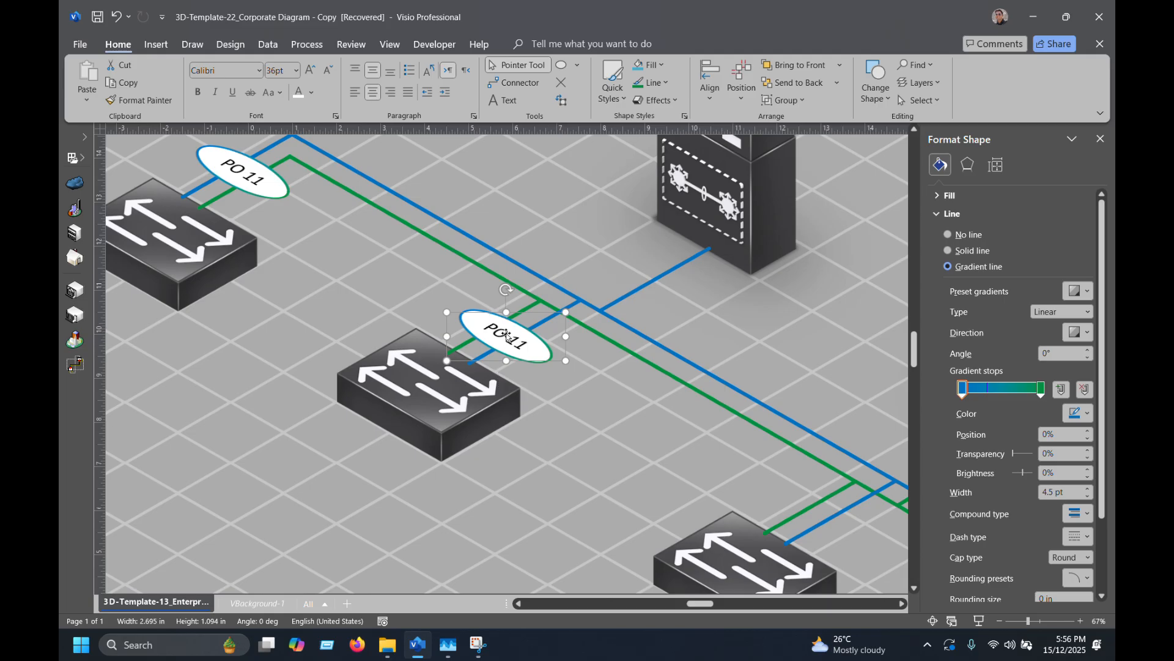
{"action": "double_click", "coordinate": [507, 335]}
{"action": "left_click_drag", "start_coordinate": [534, 338], "coordinate": [522, 337]}
{"action": "type", "text": "2"}
{"action": "left_click", "coordinate": [538, 425]}
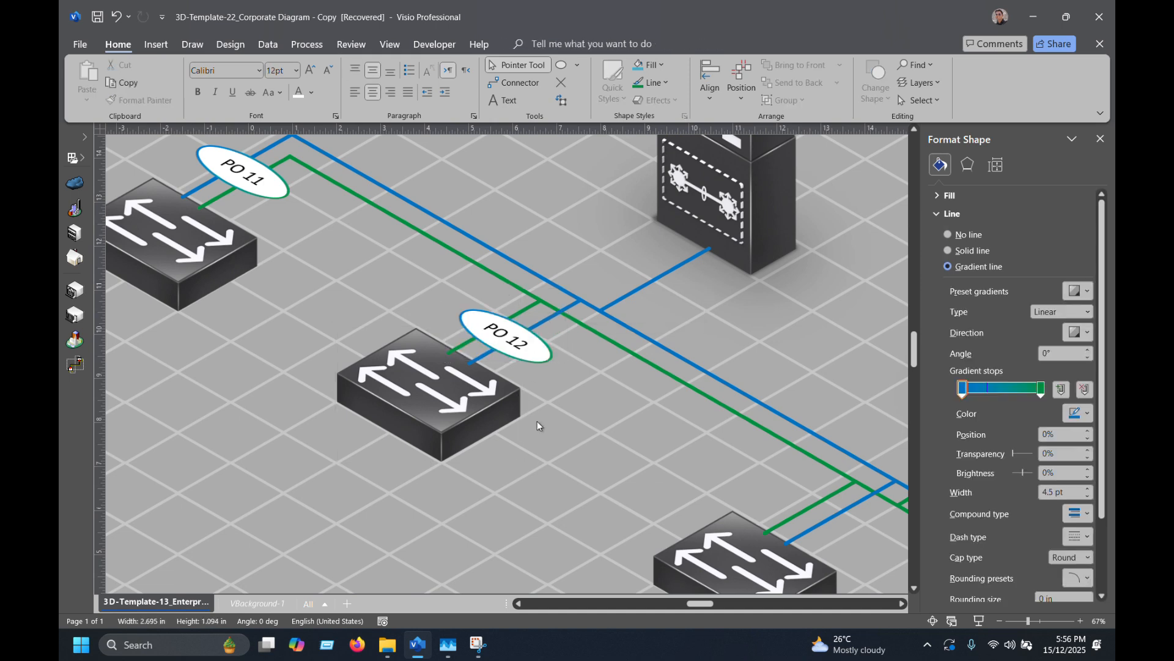
{"action": "scroll", "coordinate": [538, 425], "scroll_direction": "down", "scroll_amount": 2}
{"action": "left_click", "coordinate": [512, 280]}
{"action": "left_click_drag", "start_coordinate": [512, 280], "coordinate": [817, 458]}
{"action": "key", "text": "ctrl+z"}
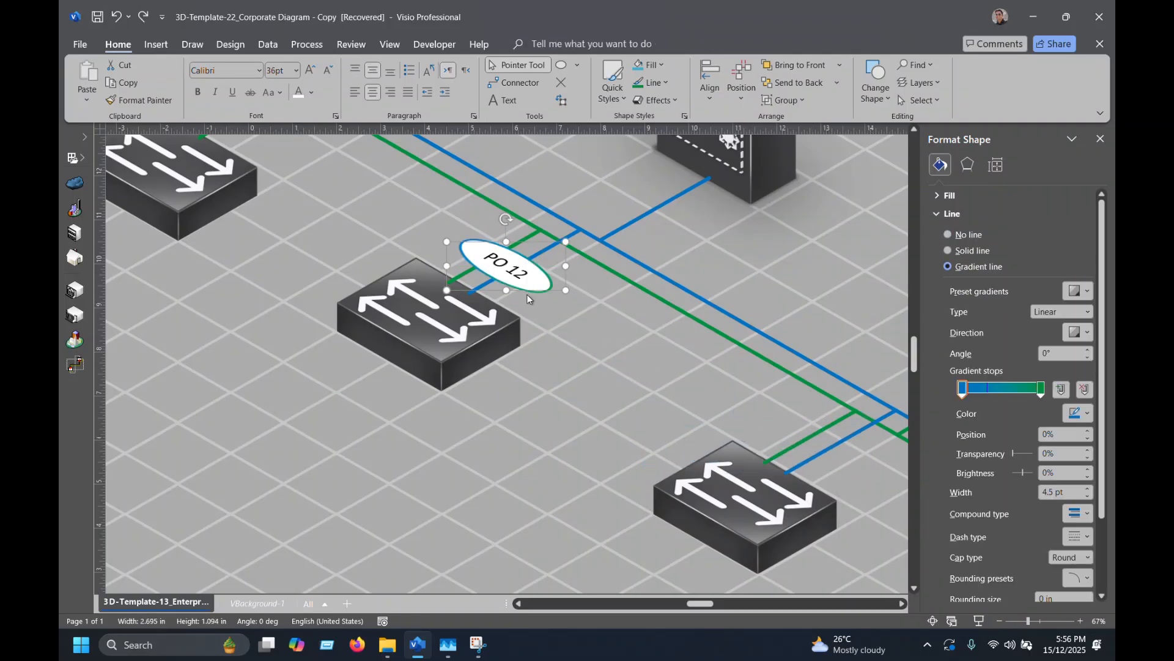
Duplicate the PO 12 ellipse into the empty area below it and relabel the copy "PO 13".
{"action": "left_click_drag", "start_coordinate": [503, 271], "coordinate": [594, 346]}
{"action": "double_click", "coordinate": [603, 349]}
{"action": "key", "text": "Right"}
{"action": "key", "text": "BackSpace"}
{"action": "type", "text": "3"}
{"action": "left_click", "coordinate": [548, 398]}
Duplicate the PO 13 ellipse just below itself and relabel the copy "PO 14".
{"action": "left_click_drag", "start_coordinate": [592, 343], "coordinate": [634, 420]}
{"action": "double_click", "coordinate": [609, 419]}
{"action": "key", "text": "BackSpace"}
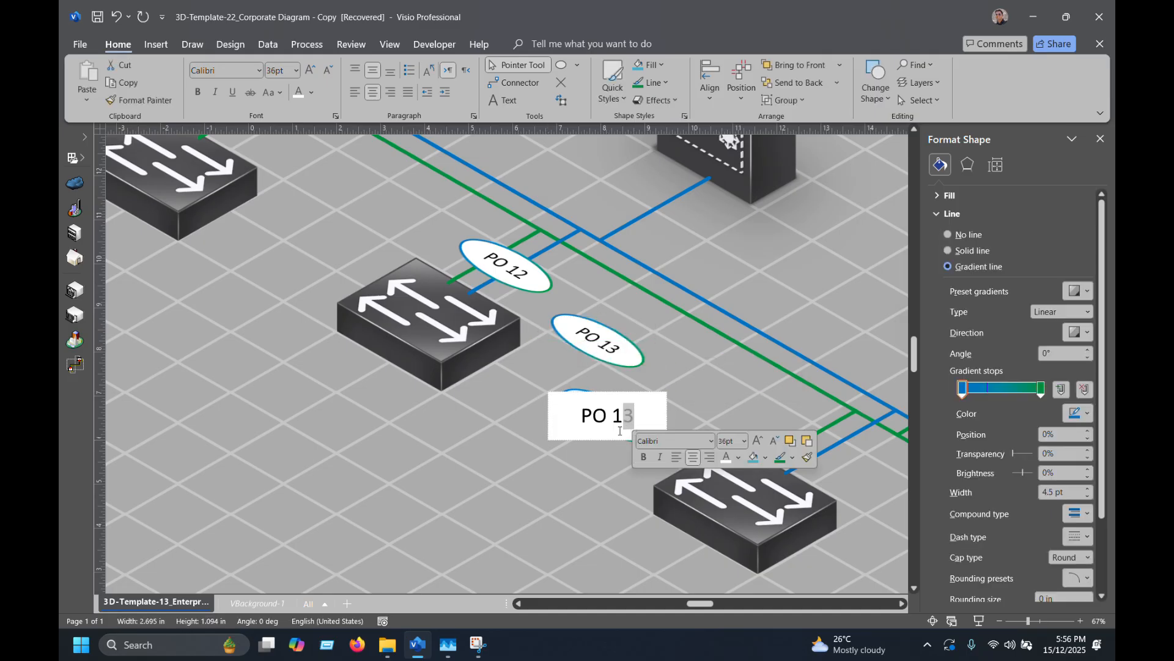
{"action": "type", "text": "4"}
{"action": "left_click", "coordinate": [476, 475]}
Move the PO 13 ellipse over the third flat switch's green and blue links and fine-tune its position.
{"action": "scroll", "coordinate": [285, 387], "scroll_direction": "down", "scroll_amount": 1, "text": "ctrl"}
{"action": "scroll", "coordinate": [450, 456], "scroll_direction": "down", "scroll_amount": 2, "text": "ctrl"}
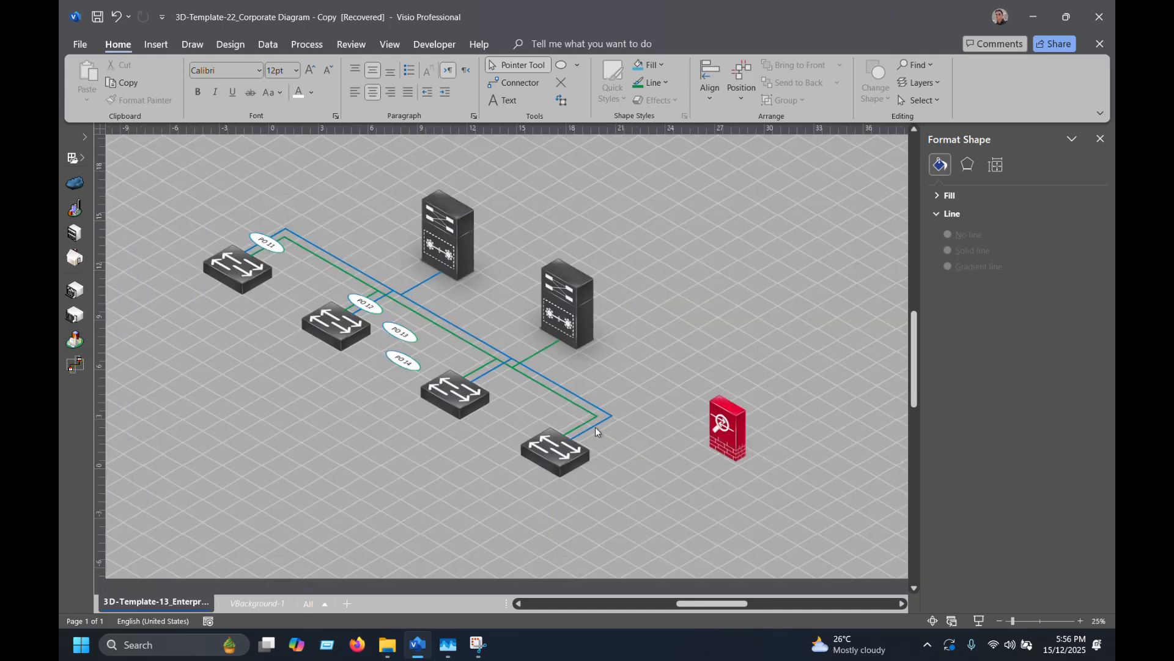
{"action": "left_click", "coordinate": [404, 334]}
{"action": "left_click_drag", "start_coordinate": [408, 335], "coordinate": [496, 394]}
{"action": "scroll", "coordinate": [461, 387], "scroll_direction": "up", "scroll_amount": 3, "text": "ctrl"}
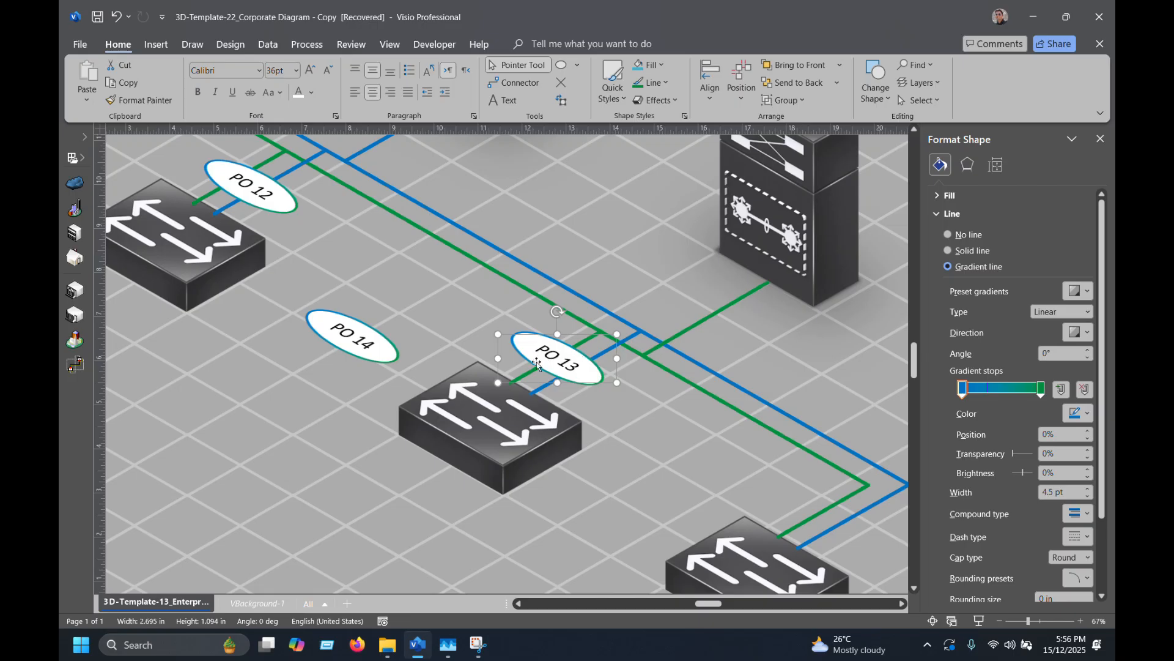
{"action": "key", "text": "ctrl+z"}
{"action": "key", "text": "Right"}
{"action": "key", "text": "Down"}
{"action": "key", "text": "Right"}
{"action": "key", "text": "Down"}
{"action": "key", "text": "Right"}
{"action": "key", "text": "Right"}
{"action": "key", "text": "Right"}
{"action": "key", "text": "Right"}
{"action": "key", "text": "Down"}
{"action": "key", "text": "Down"}
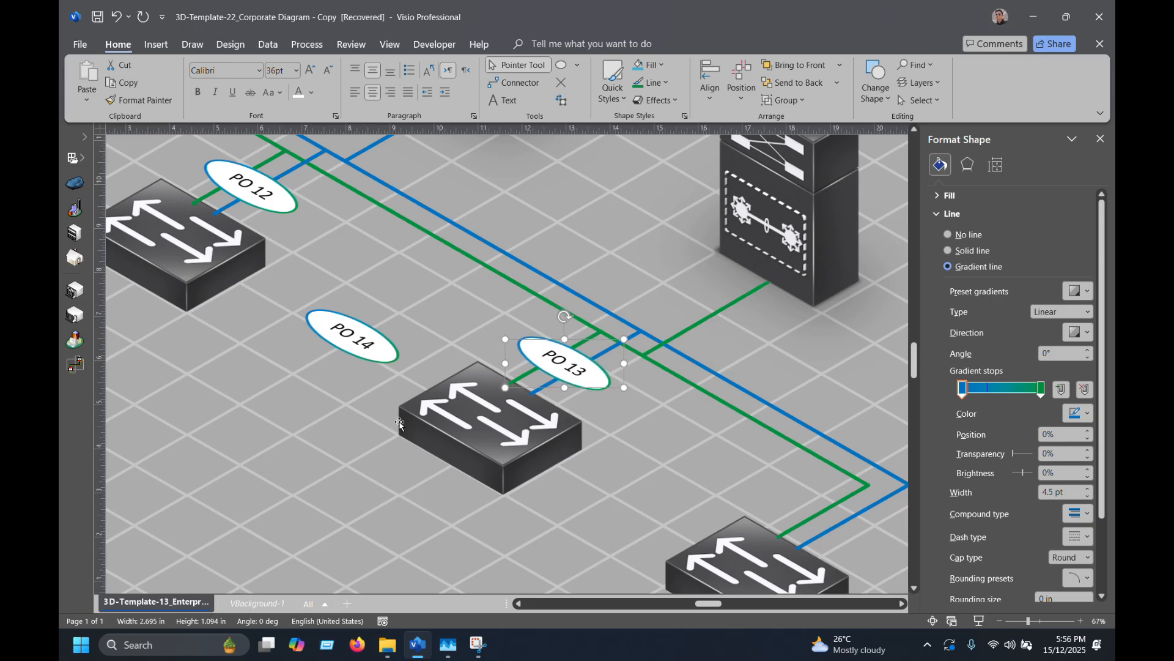
Move the PO 14 ellipse over the fourth flat switch's green and blue links and fine-tune its position.
{"action": "scroll", "coordinate": [400, 424], "scroll_direction": "down", "scroll_amount": 1}
{"action": "left_click", "coordinate": [370, 313]}
{"action": "left_click_drag", "start_coordinate": [346, 303], "coordinate": [841, 476]}
{"action": "key", "text": "Down"}
{"action": "key", "text": "Down"}
{"action": "key", "text": "Left"}
{"action": "key", "text": "Left"}
{"action": "key", "text": "Left"}
{"action": "key", "text": "Left"}
{"action": "key", "text": "Left"}
{"action": "key", "text": "Left"}
{"action": "key", "text": "Down"}
{"action": "key", "text": "Down"}
{"action": "key", "text": "Down"}
{"action": "key", "text": "Down"}
{"action": "key", "text": "Down"}
{"action": "key", "text": "Down"}
{"action": "key", "text": "Down"}
{"action": "key", "text": "Left"}
{"action": "key", "text": "Left"}
{"action": "key", "text": "Left"}
{"action": "key", "text": "Left"}
{"action": "scroll", "coordinate": [797, 514], "scroll_direction": "down", "scroll_amount": 5}
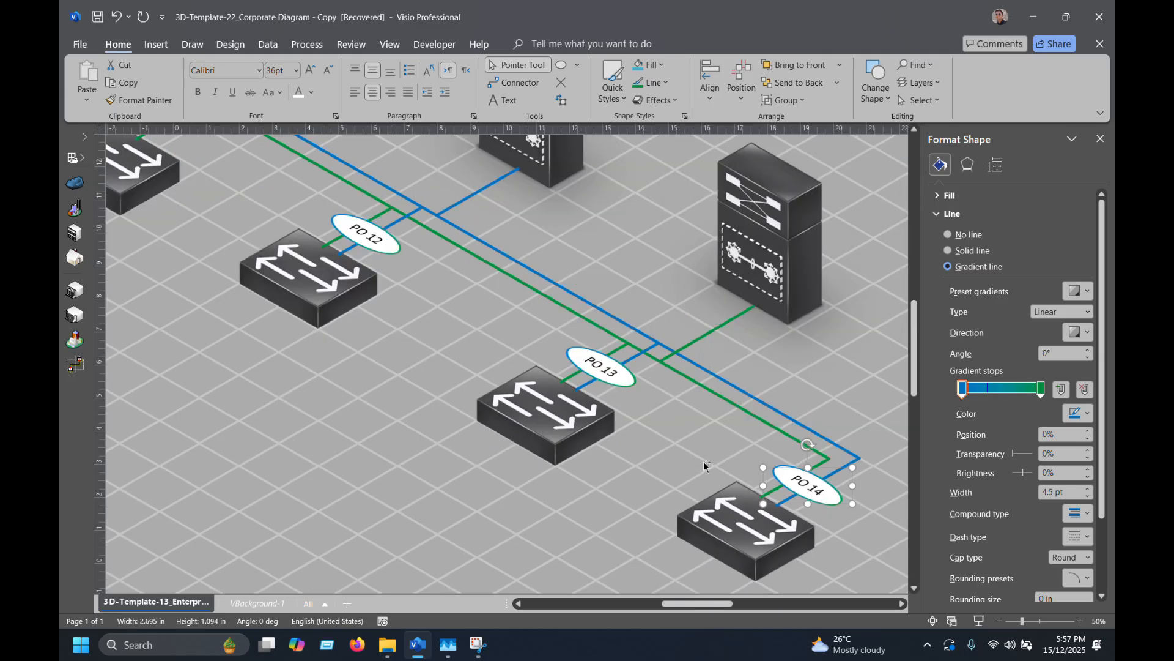
{"action": "left_click", "coordinate": [822, 479]}
{"action": "scroll", "coordinate": [821, 474], "scroll_direction": "down", "scroll_amount": 1}
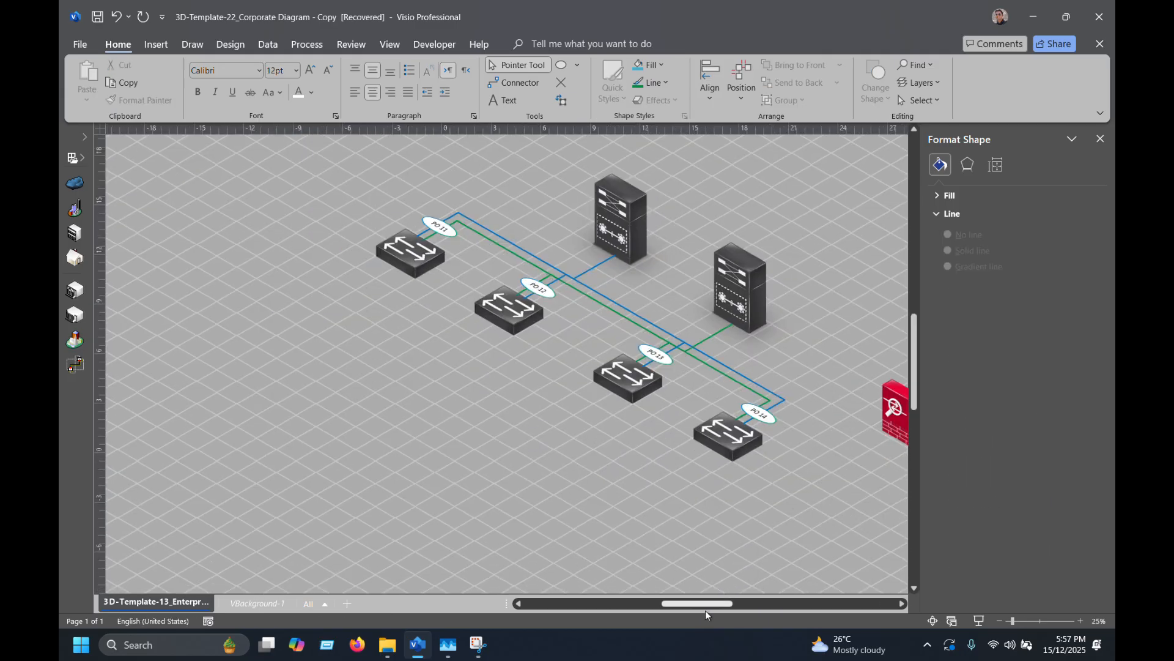
Move the red firewall up to sit level with the second core switch, to its right, and nudge it into place.
{"action": "left_click_drag", "start_coordinate": [707, 605], "coordinate": [719, 607]}
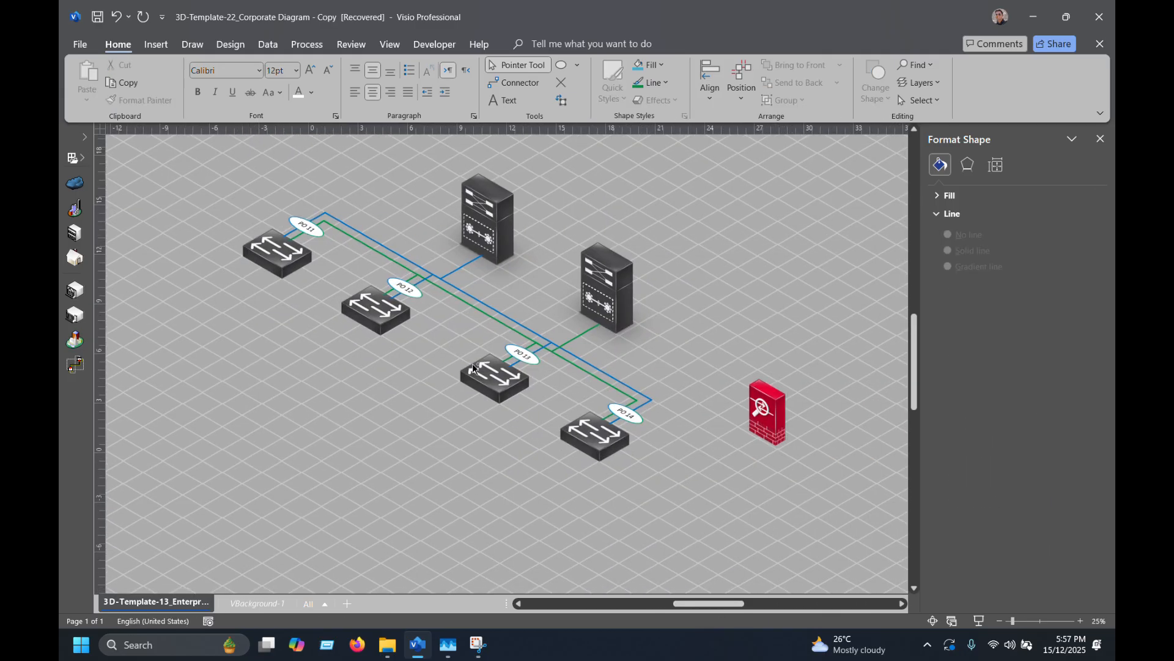
{"action": "scroll", "coordinate": [474, 367], "scroll_direction": "up", "scroll_amount": 2}
{"action": "scroll", "coordinate": [571, 295], "scroll_direction": "down", "scroll_amount": 2}
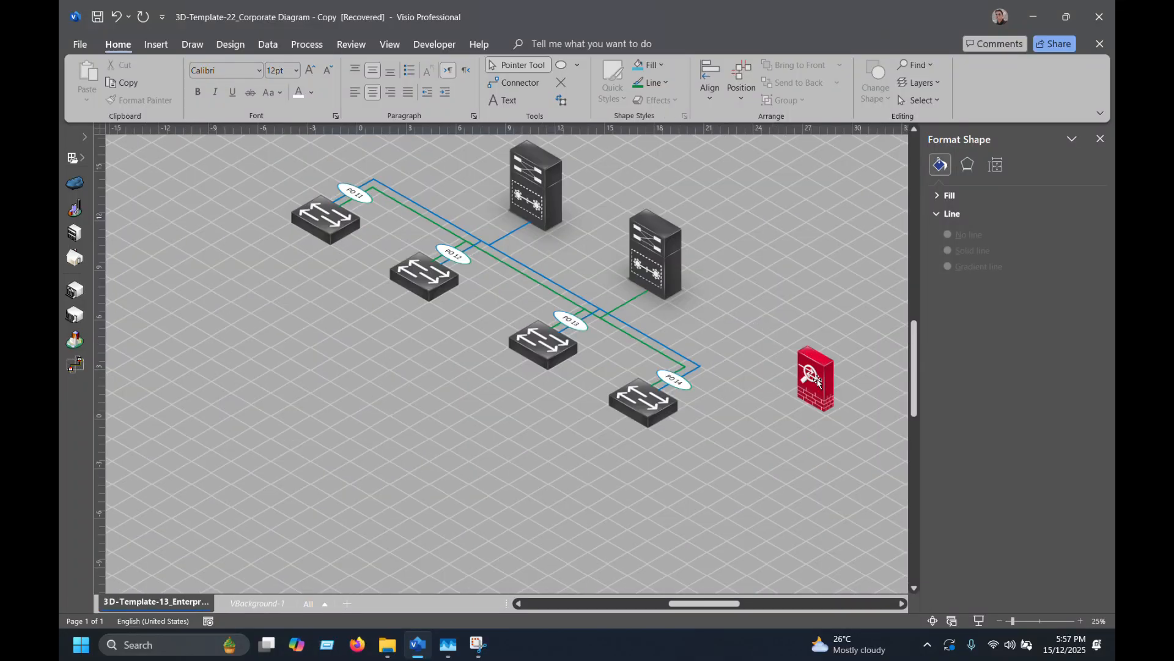
{"action": "left_click_drag", "start_coordinate": [820, 383], "coordinate": [753, 251]}
{"action": "scroll", "coordinate": [824, 254], "scroll_direction": "up", "scroll_amount": 5}
{"action": "left_click_drag", "start_coordinate": [588, 310], "coordinate": [755, 259]}
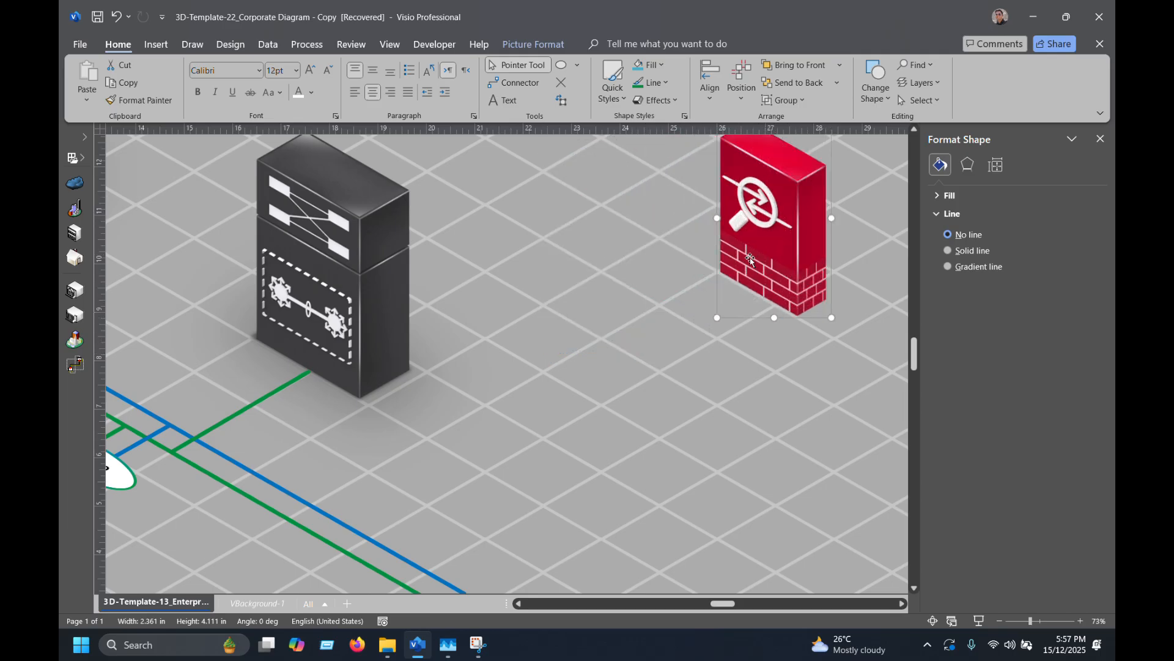
{"action": "key", "text": "shift+Left"}
{"action": "key", "text": "shift+Left"}
{"action": "key", "text": "shift+Down"}
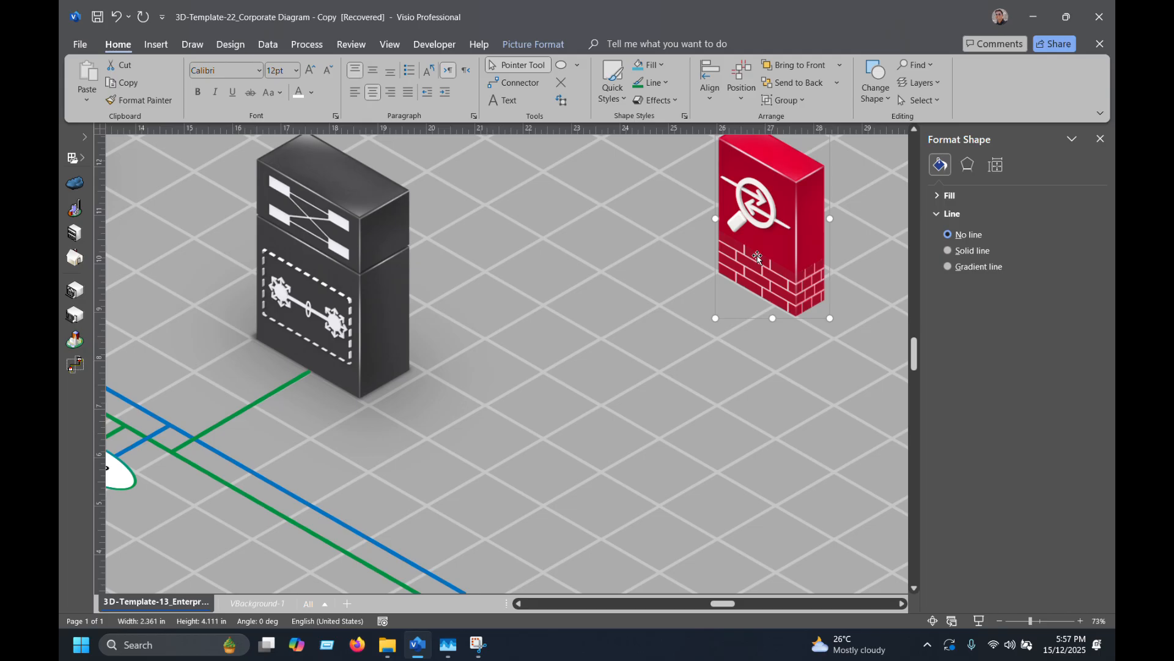
{"action": "scroll", "coordinate": [758, 260], "scroll_direction": "down", "scroll_amount": 5}
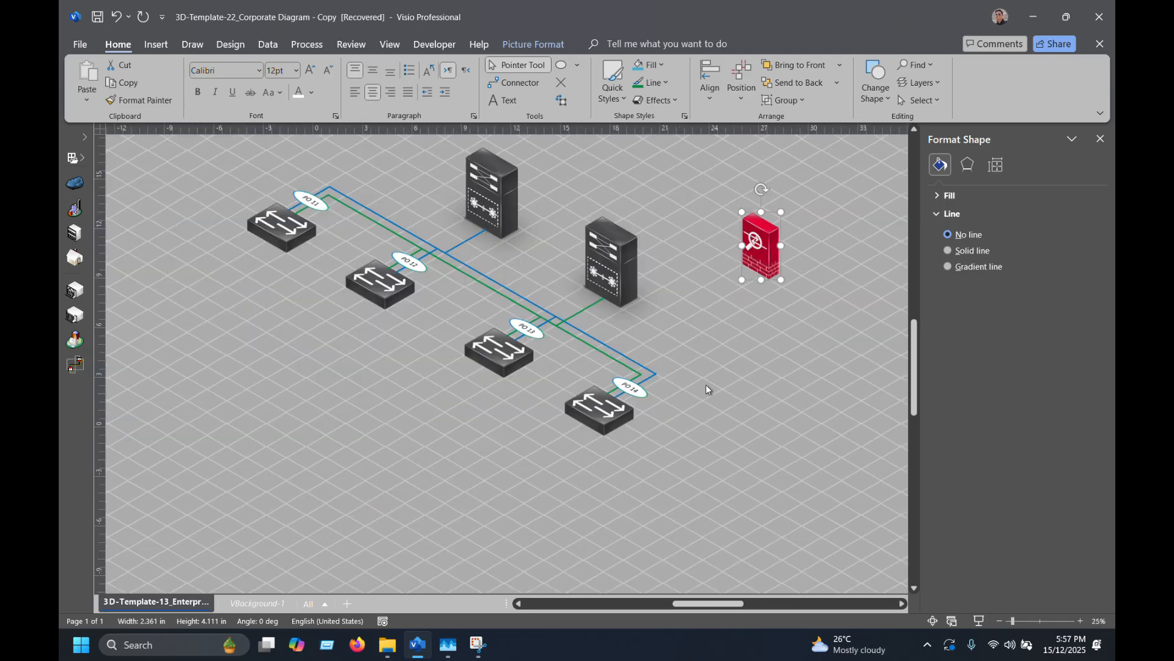
{"action": "left_click", "coordinate": [706, 389]}
Duplicate the firewall and place the copy just above the first core switch.
{"action": "scroll", "coordinate": [716, 398], "scroll_direction": "up", "scroll_amount": 3}
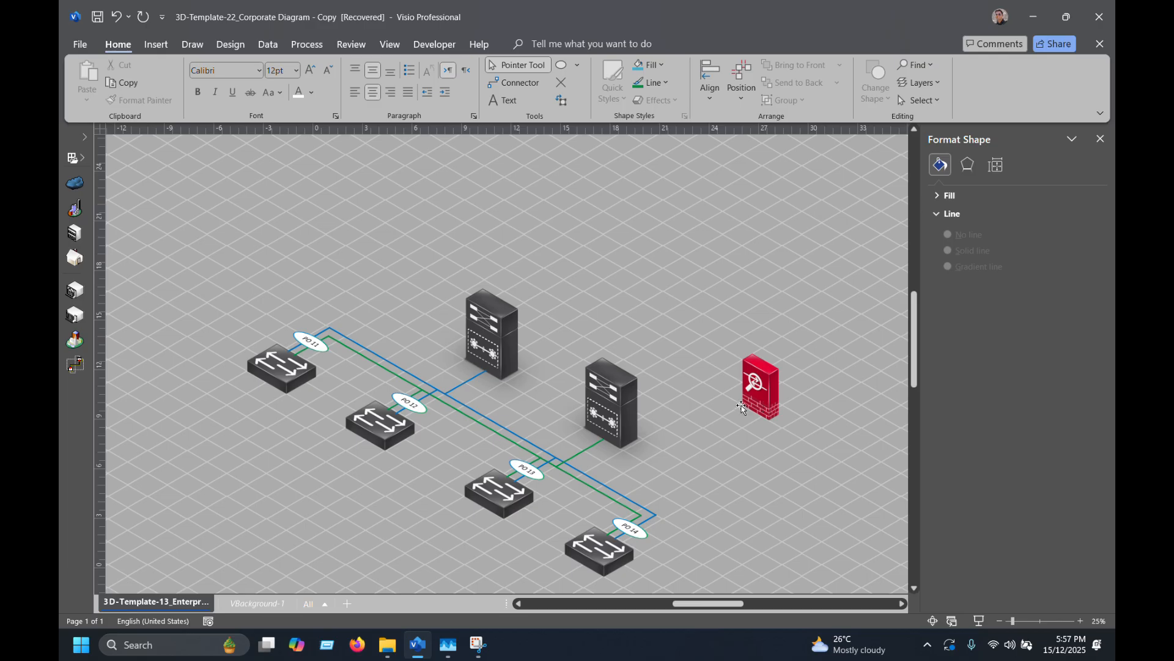
{"action": "left_click", "coordinate": [759, 413]}
{"action": "left_click_drag", "start_coordinate": [759, 413], "coordinate": [492, 257]}
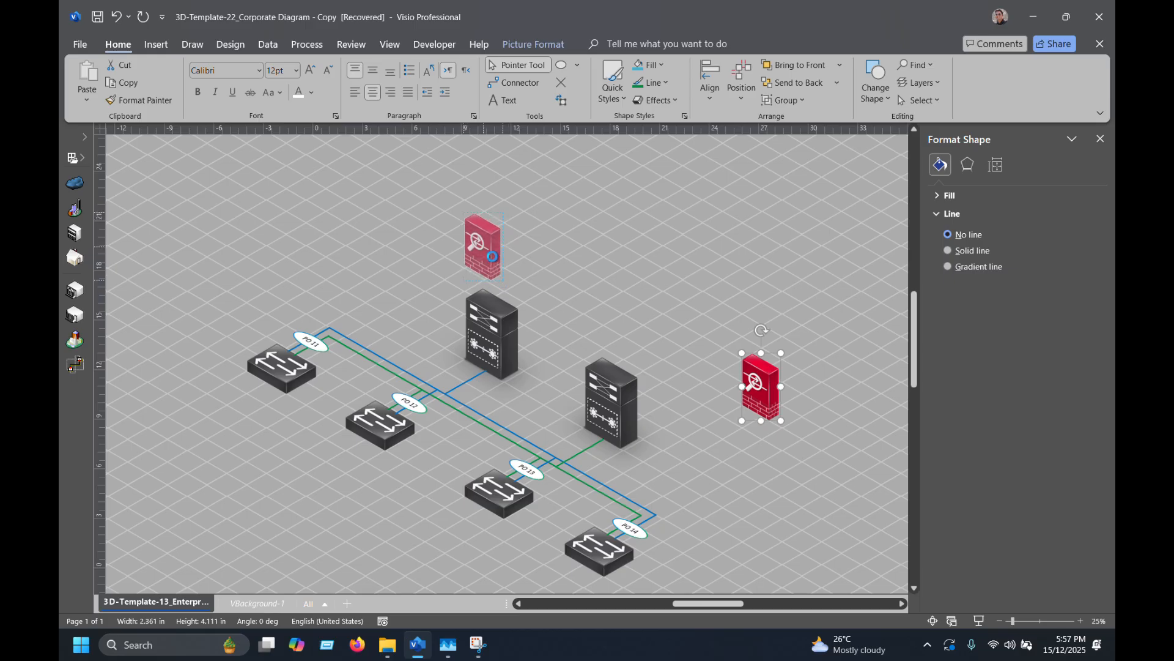
{"action": "key", "text": "Down"}
{"action": "key", "text": "Down"}
{"action": "key", "text": "Down"}
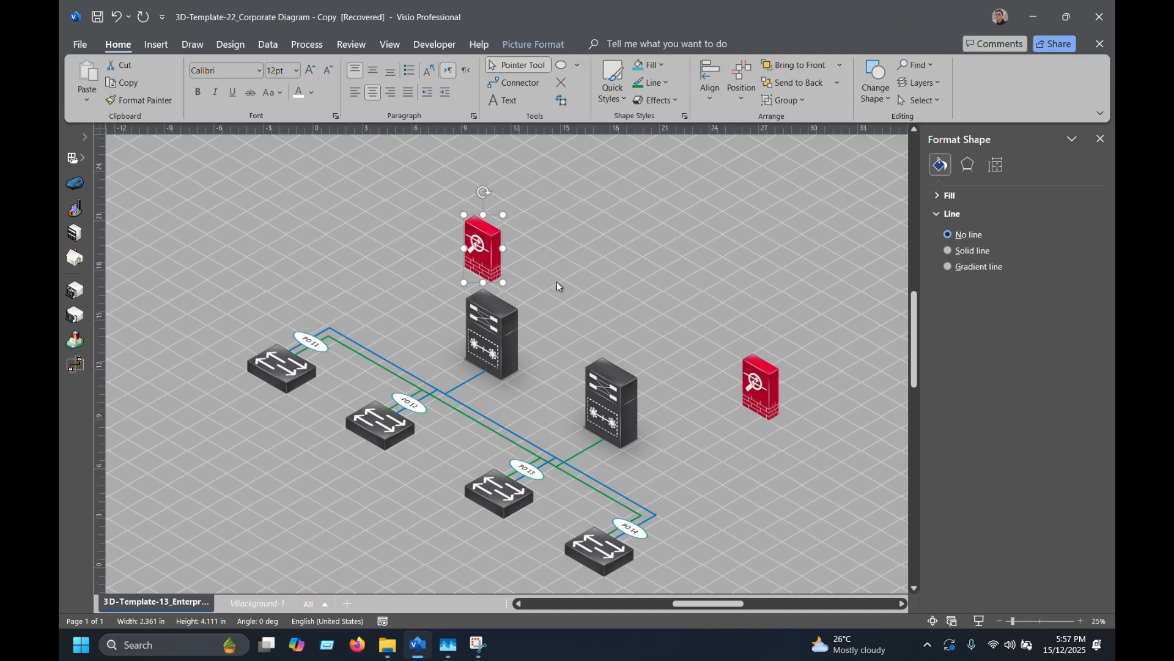
{"action": "key", "text": "Down"}
{"action": "key", "text": "Left"}
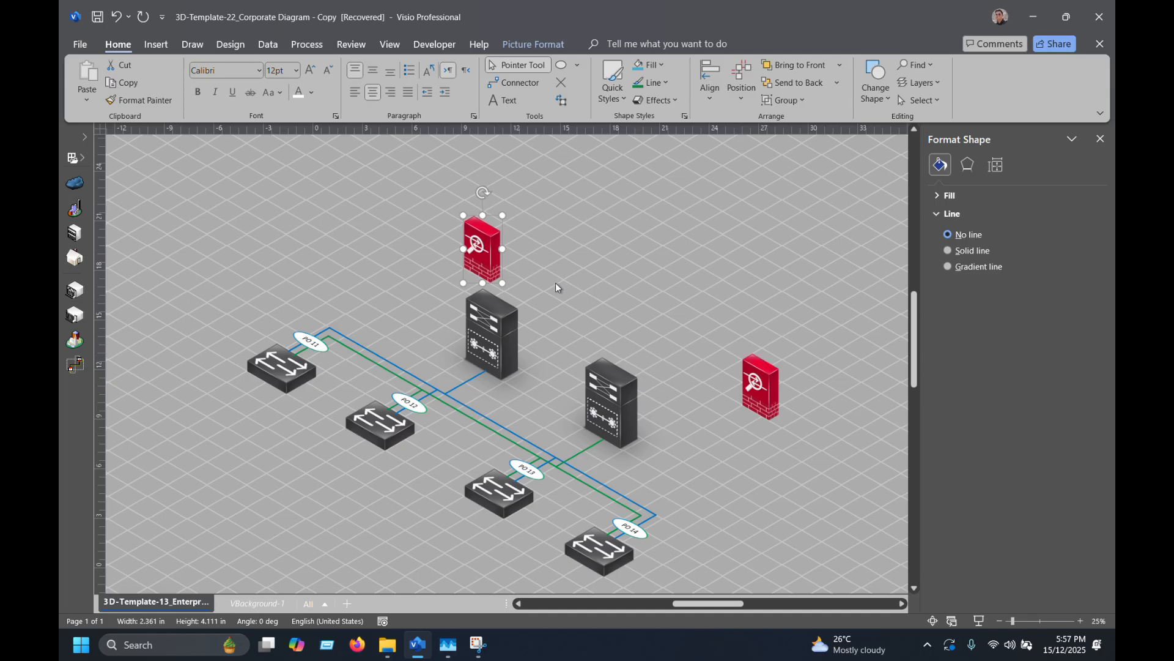
{"action": "mouse_move", "coordinate": [478, 254]}
{"action": "left_mouse_down"}
{"action": "mouse_move", "coordinate": [475, 239]}
{"action": "mouse_move", "coordinate": [468, 254]}
{"action": "left_mouse_up"}
{"action": "key", "text": "Left"}
{"action": "key", "text": "Left"}
{"action": "key", "text": "Down"}
{"action": "key", "text": "Down"}
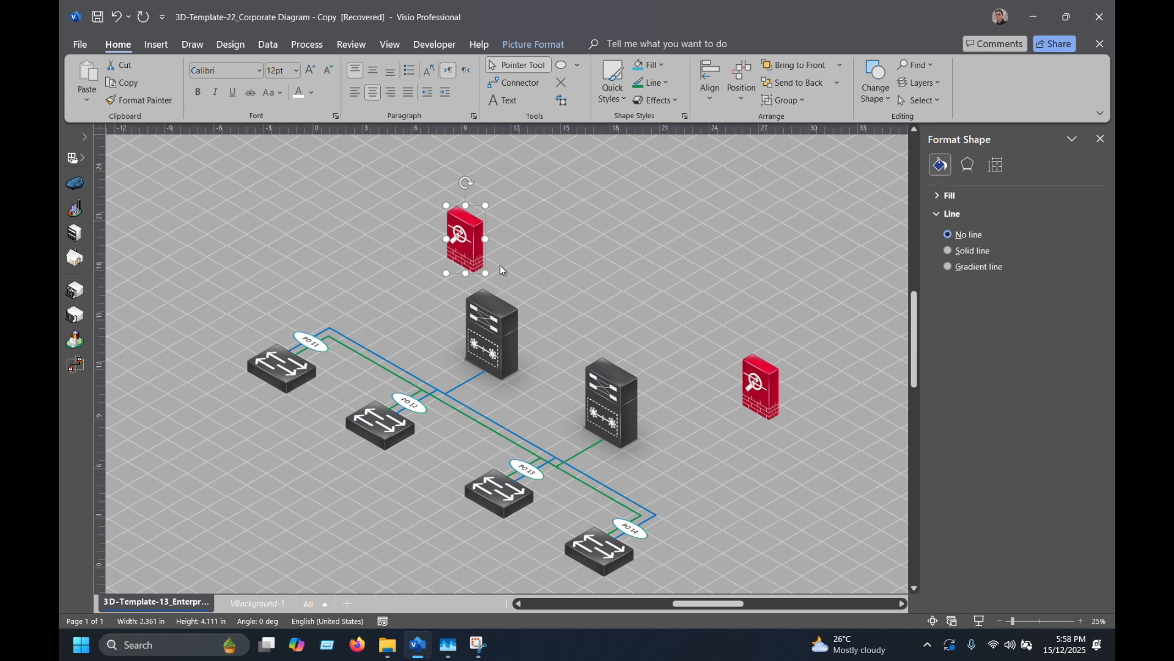
{"action": "left_click", "coordinate": [598, 271]}
{"action": "scroll", "coordinate": [620, 252], "scroll_direction": "down", "scroll_amount": 1}
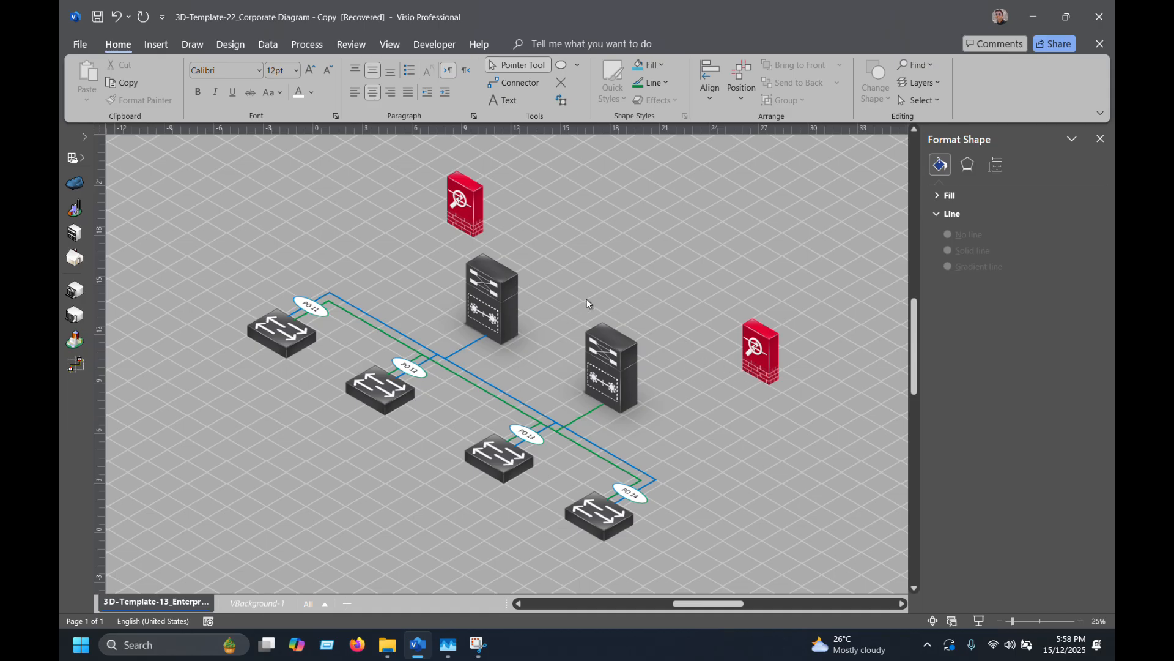
{"action": "left_click_drag", "start_coordinate": [455, 213], "coordinate": [478, 193]}
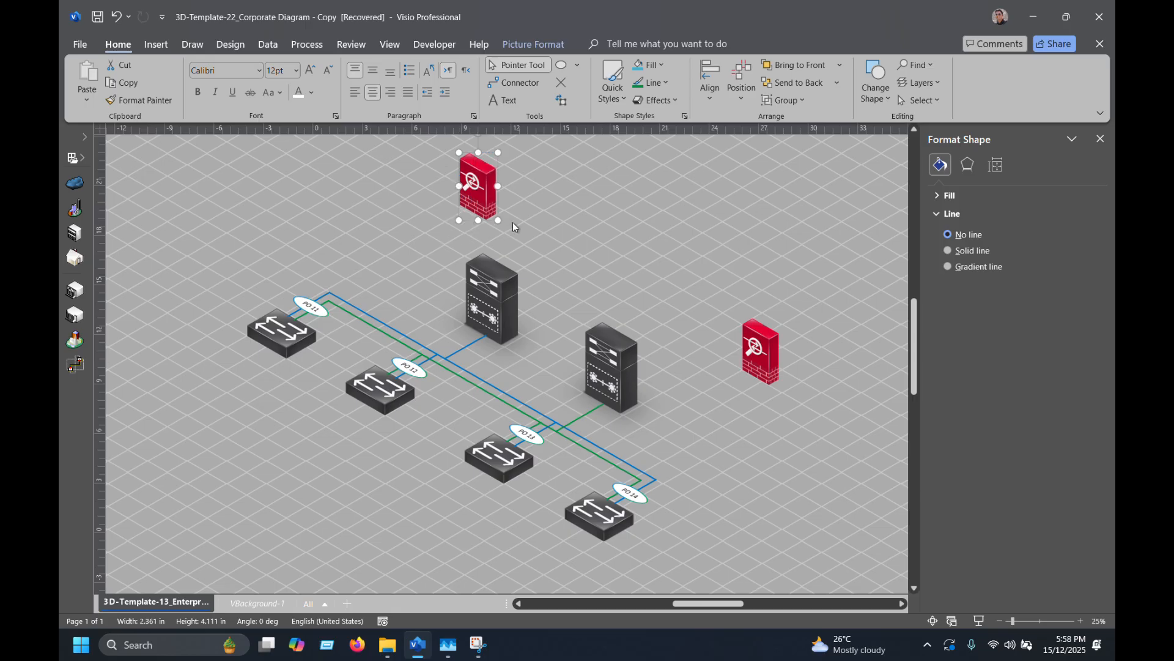
{"action": "key", "text": "ctrl+z"}
{"action": "key", "text": "ctrl+z"}
{"action": "key", "text": "ctrl+z"}
Shift the firewall copy upward to leave a gap above the first core switch.
{"action": "key", "text": "shift+Up"}
{"action": "key", "text": "shift+Up"}
{"action": "key", "text": "shift+Up"}
{"action": "key", "text": "shift+Up"}
{"action": "key", "text": "shift+Right"}
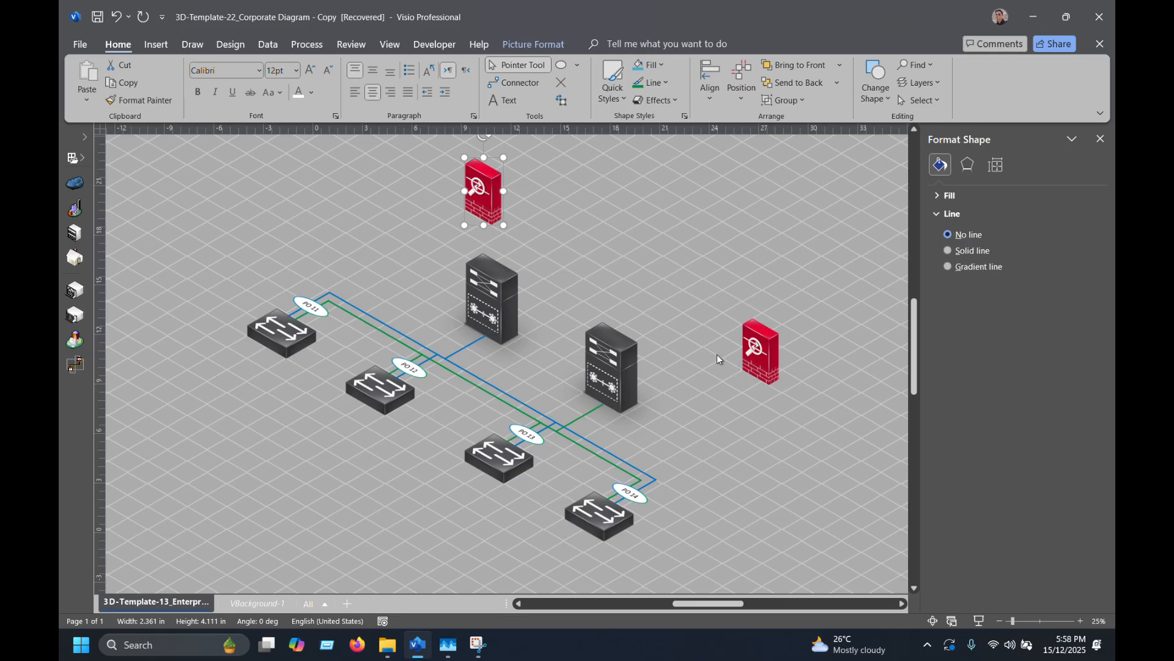
{"action": "left_click", "coordinate": [469, 232]}
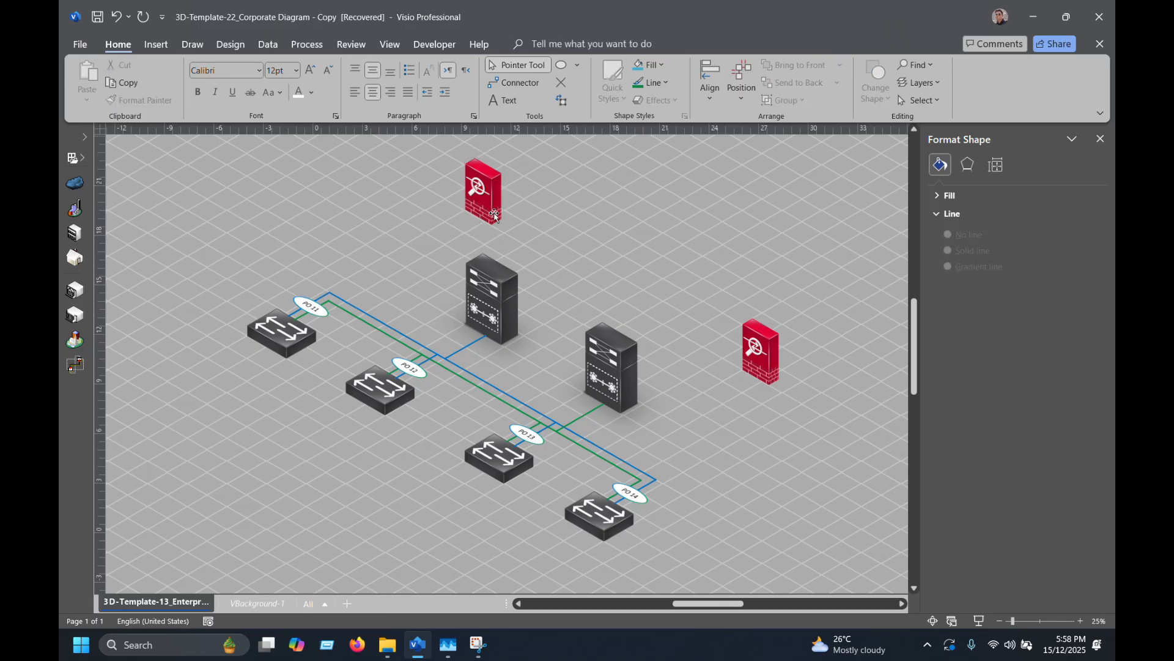
Duplicate the first core switch's short blue link into the empty area beside the upper firewall and colour the copy black.
{"action": "left_click_drag", "start_coordinate": [468, 348], "coordinate": [595, 220]}
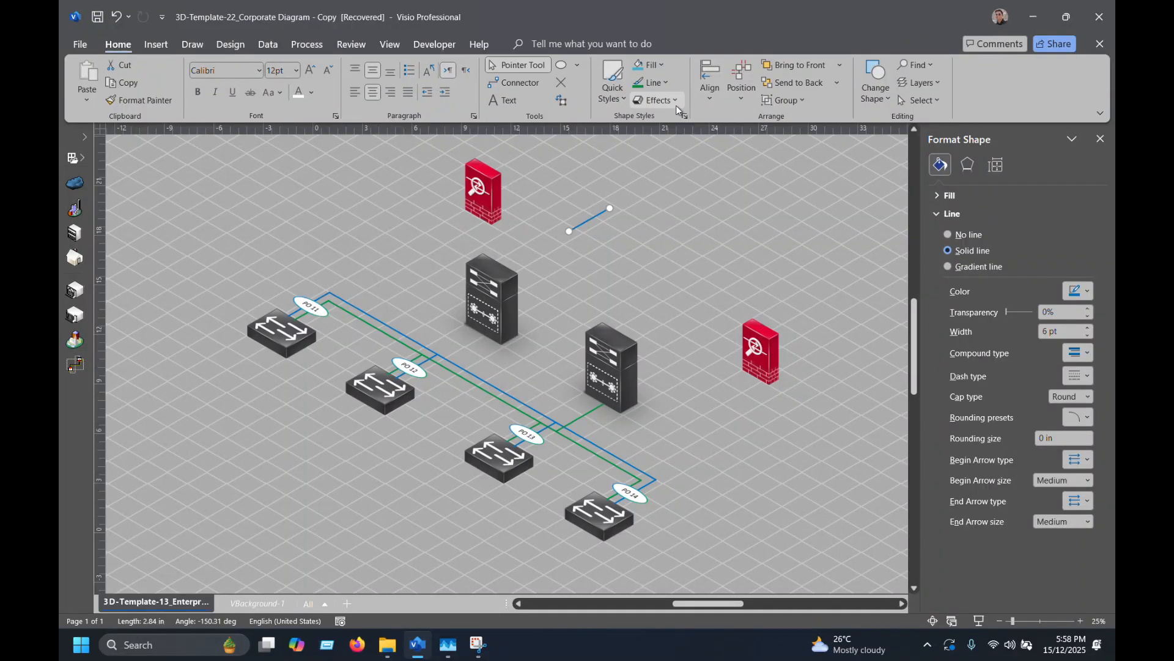
{"action": "left_click", "coordinate": [667, 83]}
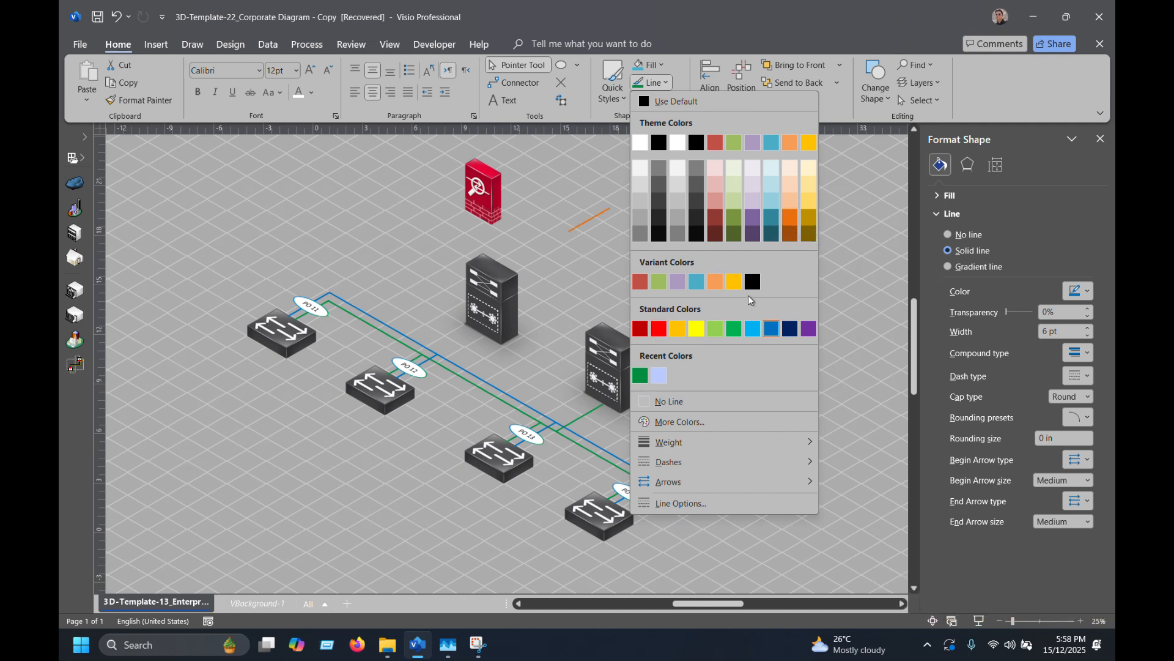
{"action": "left_click", "coordinate": [659, 143]}
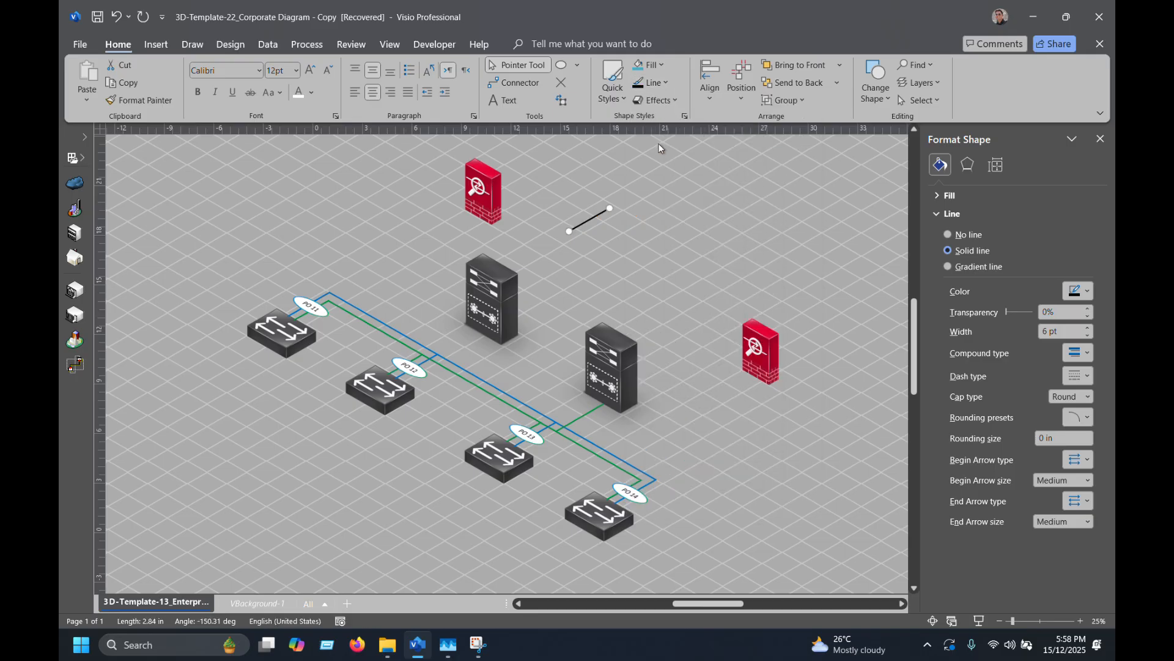
Connect the upper firewall's base to the top of the first core switch with the black line.
{"action": "left_click_drag", "start_coordinate": [586, 221], "coordinate": [395, 249]}
{"action": "scroll", "coordinate": [462, 226], "scroll_direction": "up", "scroll_amount": 4}
{"action": "left_click_drag", "start_coordinate": [338, 282], "coordinate": [504, 348]}
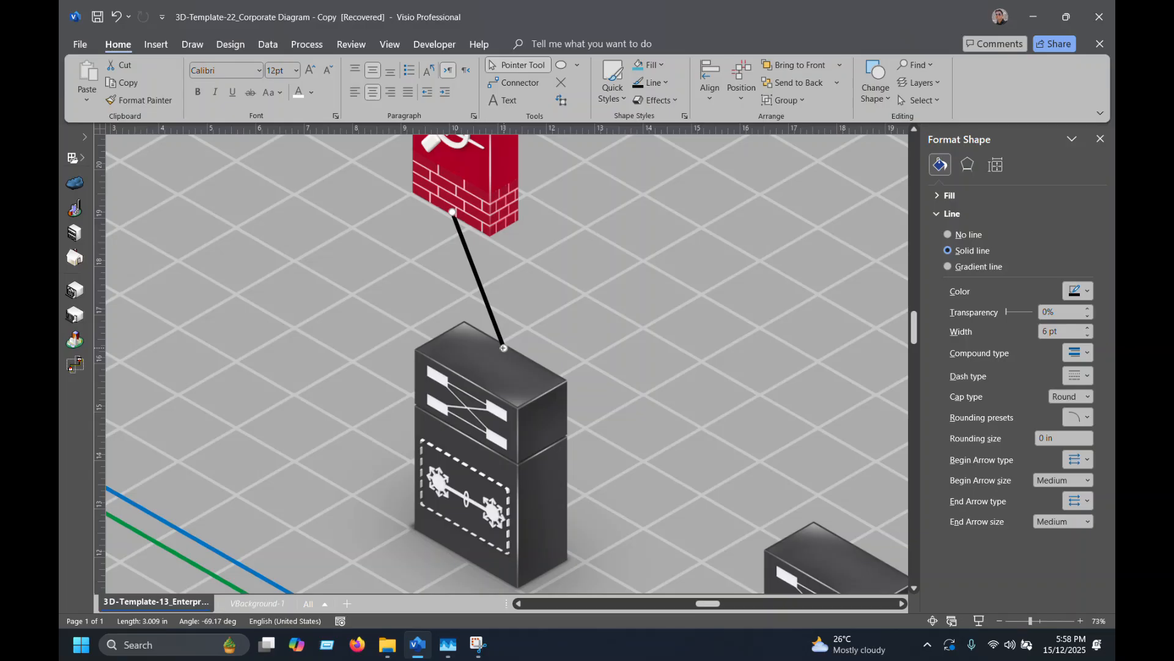
Duplicate the black line and connect the copy from the upper firewall's base to the top of the second core switch.
{"action": "left_click_drag", "start_coordinate": [482, 297], "coordinate": [561, 326], "text": "ctrl"}
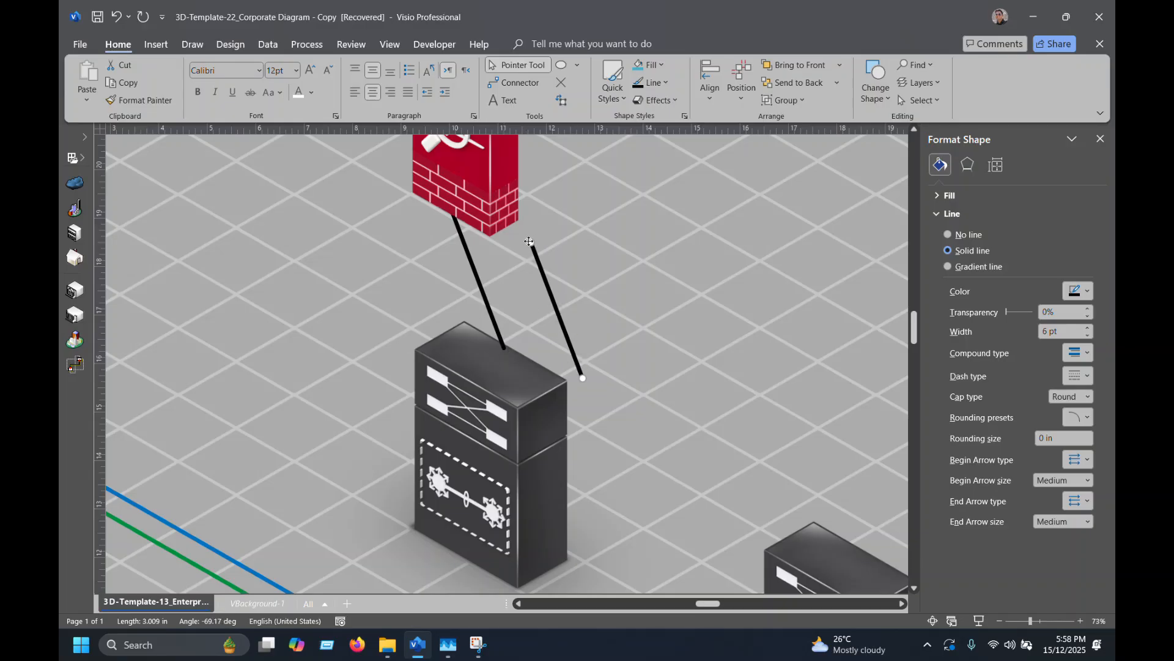
{"action": "left_click_drag", "start_coordinate": [529, 242], "coordinate": [452, 212]}
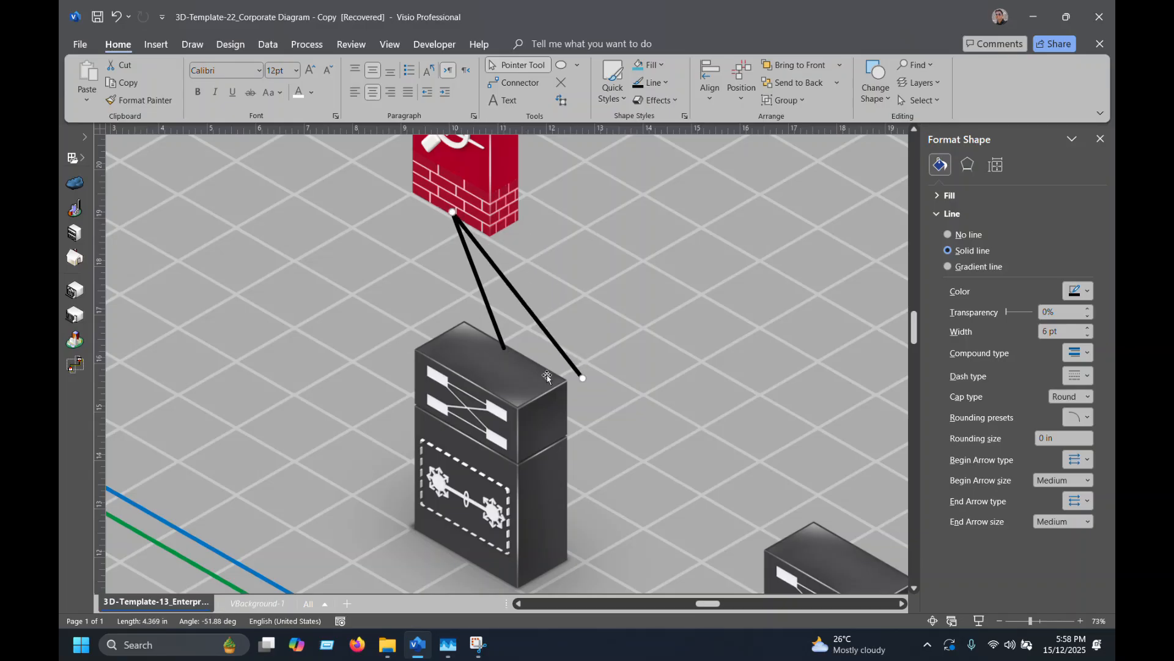
{"action": "left_click_drag", "start_coordinate": [579, 387], "coordinate": [725, 474]}
{"action": "scroll", "coordinate": [762, 501], "scroll_direction": "down", "scroll_amount": 2}
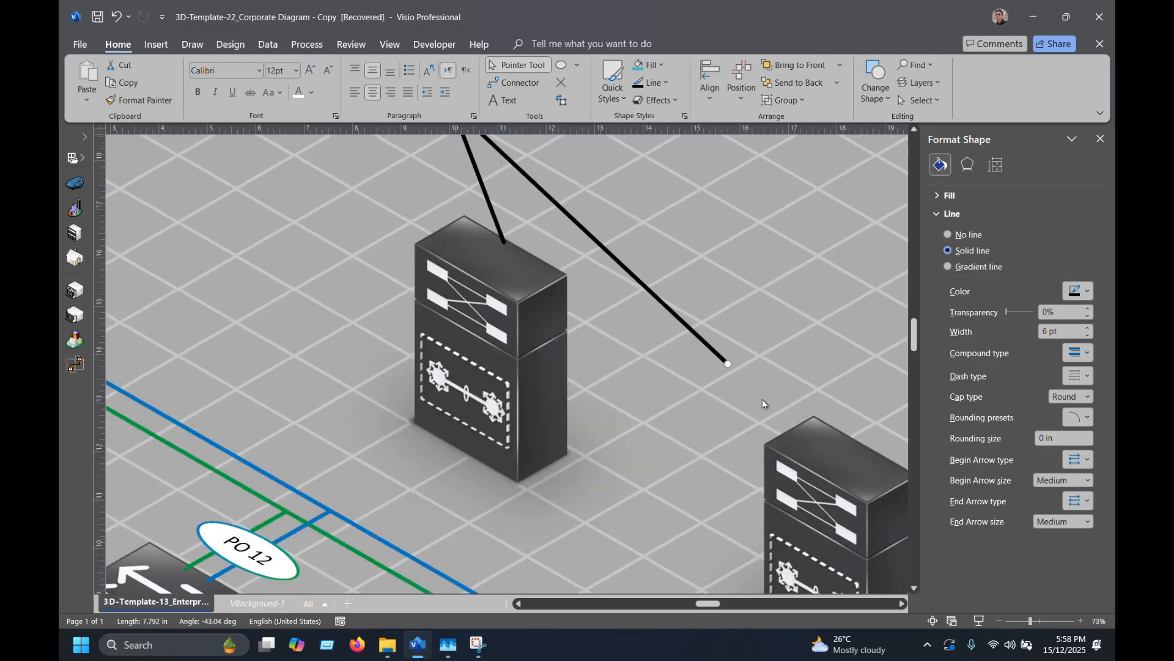
{"action": "left_click_drag", "start_coordinate": [728, 362], "coordinate": [859, 448]}
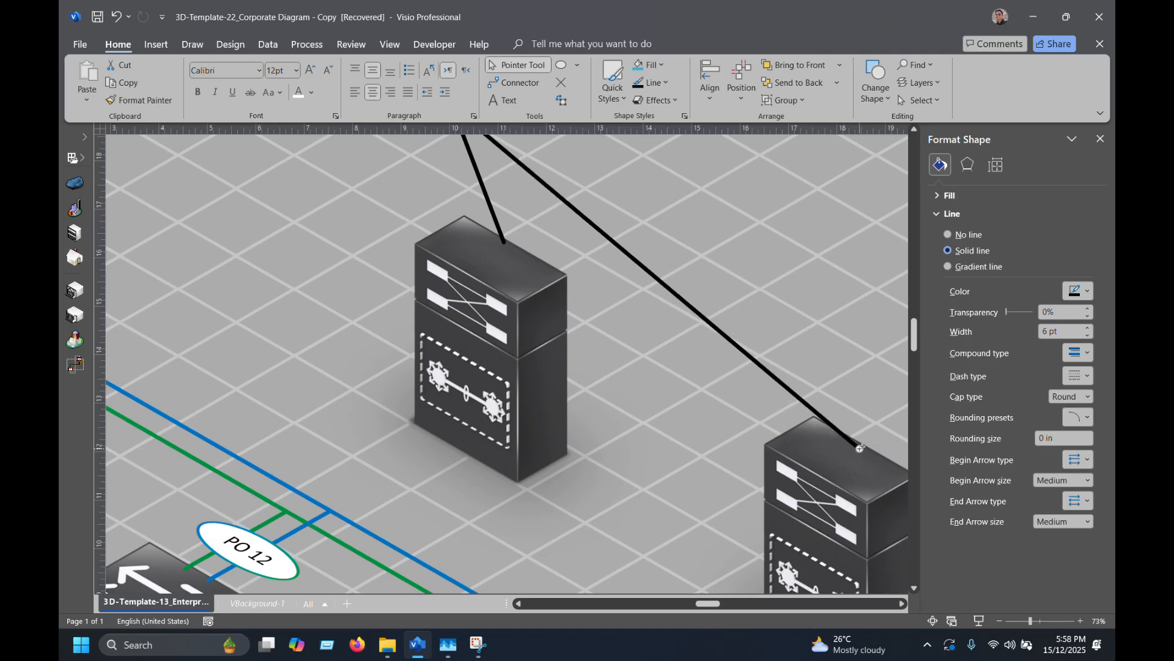
{"action": "scroll", "coordinate": [860, 450], "scroll_direction": "up", "scroll_amount": 5}
{"action": "left_click_drag", "start_coordinate": [855, 432], "coordinate": [868, 422]}
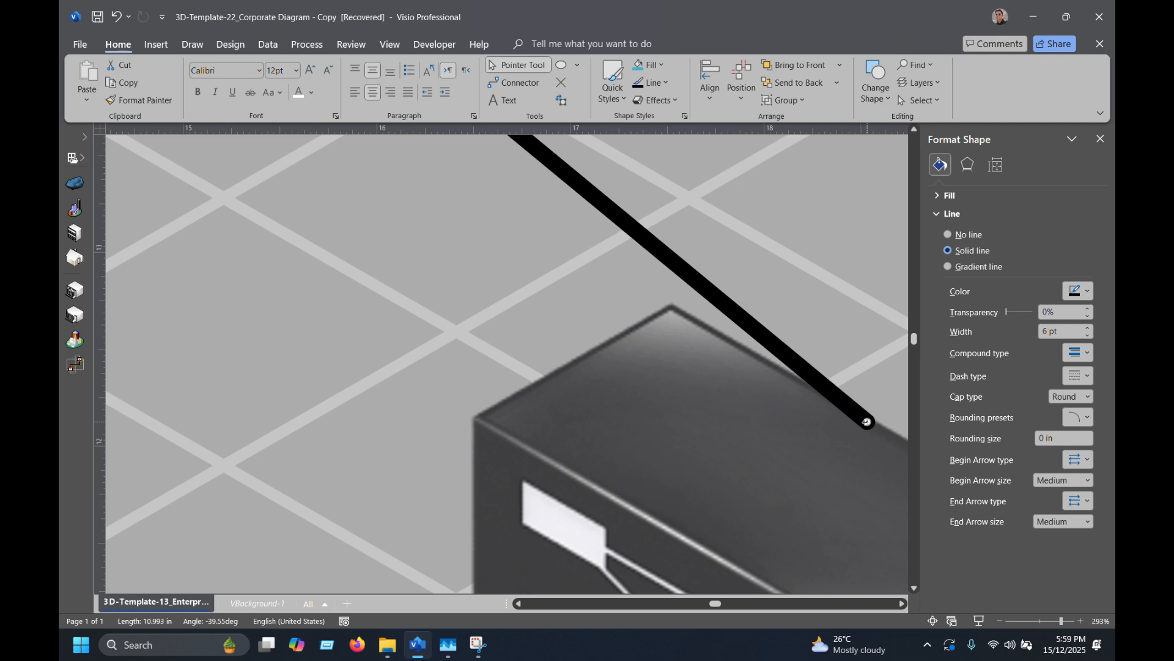
{"action": "scroll", "coordinate": [437, 358], "scroll_direction": "down", "scroll_amount": 7}
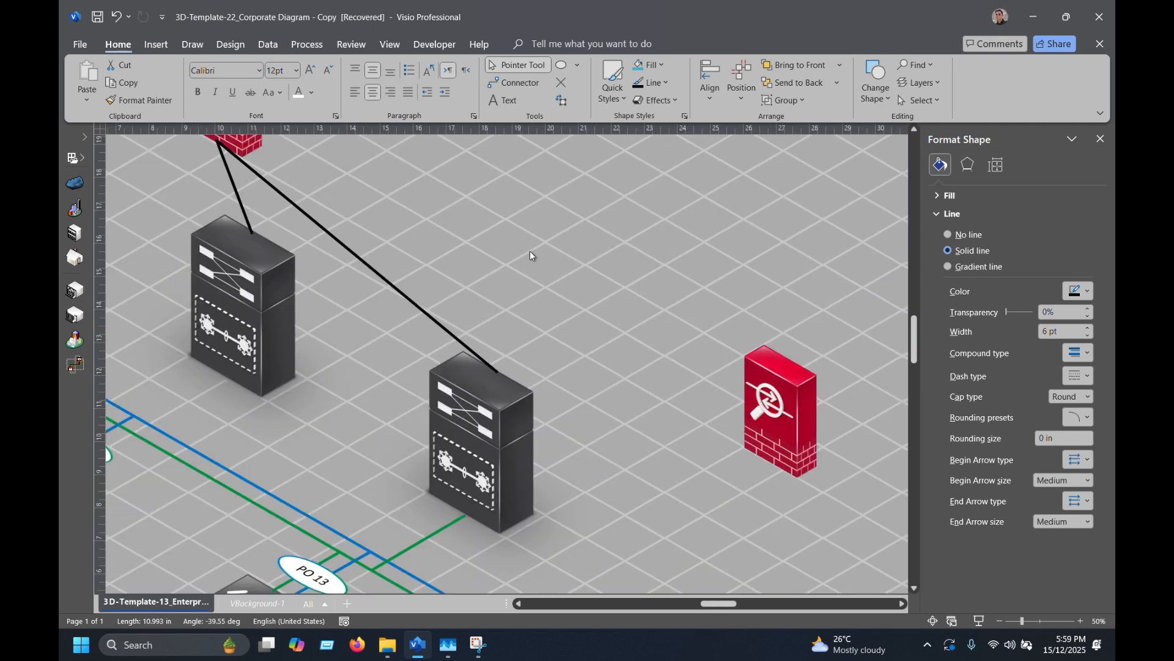
Duplicate a black firewall line and attach the copy's lower end to the base of the lower firewall.
{"action": "left_click", "coordinate": [530, 256]}
{"action": "scroll", "coordinate": [352, 285], "scroll_direction": "up", "scroll_amount": 3}
{"action": "left_click", "coordinate": [239, 273]}
{"action": "left_click_drag", "start_coordinate": [240, 274], "coordinate": [378, 313]}
{"action": "left_click_drag", "start_coordinate": [358, 250], "coordinate": [758, 533]}
{"action": "scroll", "coordinate": [779, 552], "scroll_direction": "up", "scroll_amount": 5}
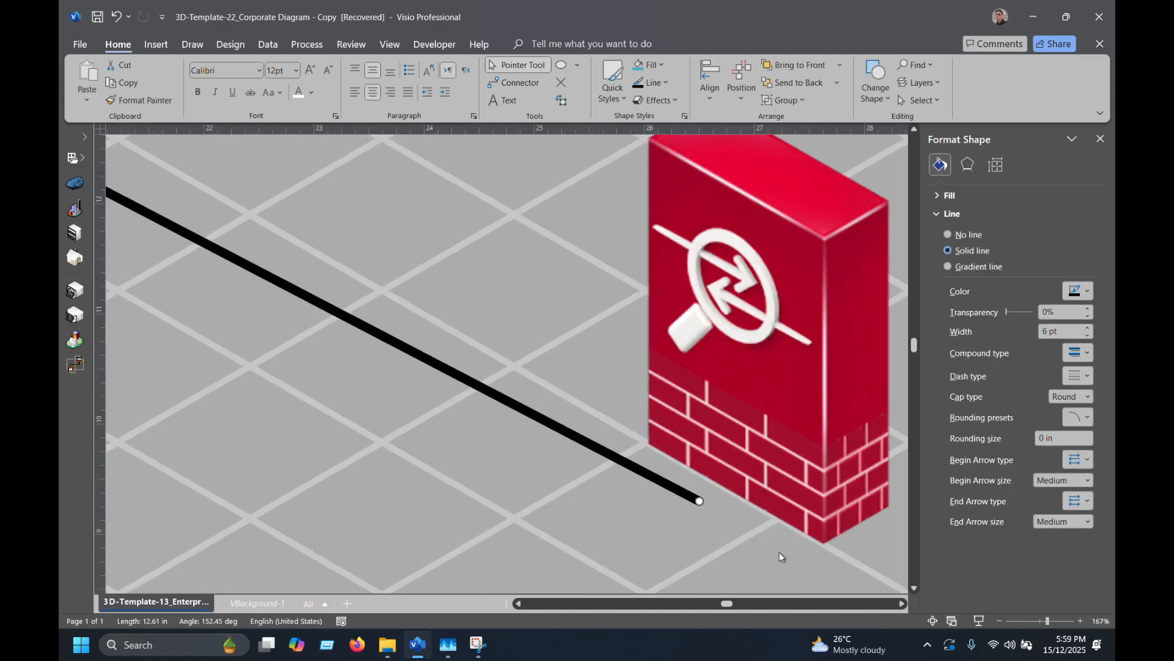
{"action": "left_click_drag", "start_coordinate": [701, 501], "coordinate": [725, 480]}
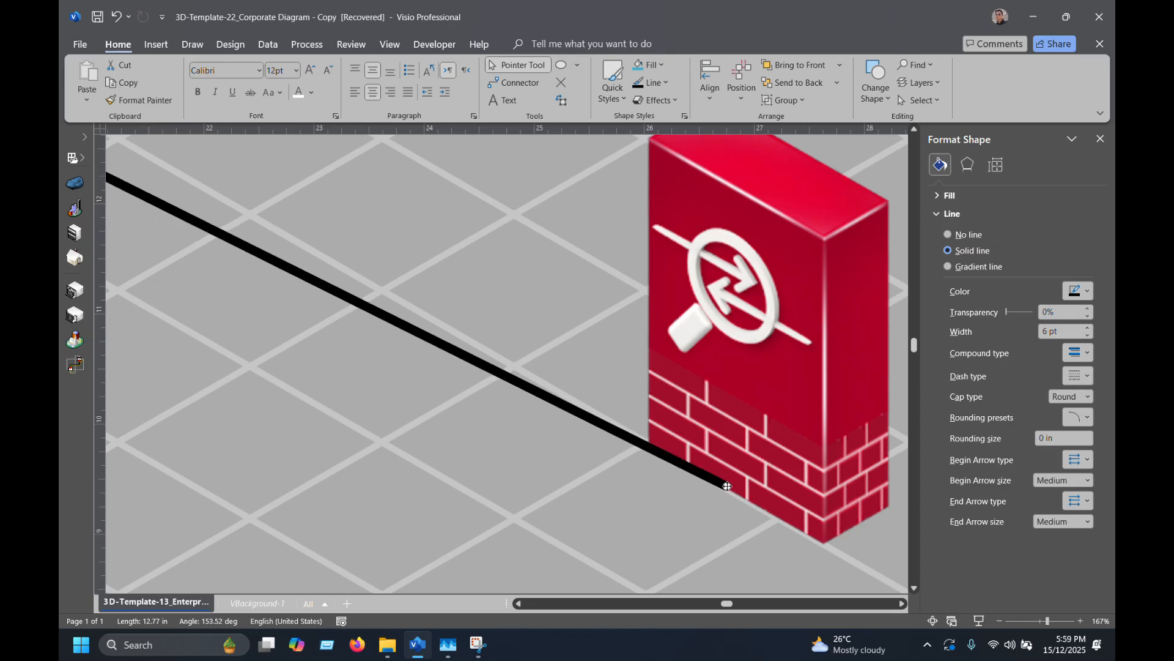
Attach the free end of the lower firewall's black line to the top of the first core switch.
{"action": "scroll", "coordinate": [724, 484], "scroll_direction": "down", "scroll_amount": 5}
{"action": "scroll", "coordinate": [382, 285], "scroll_direction": "down", "scroll_amount": 5}
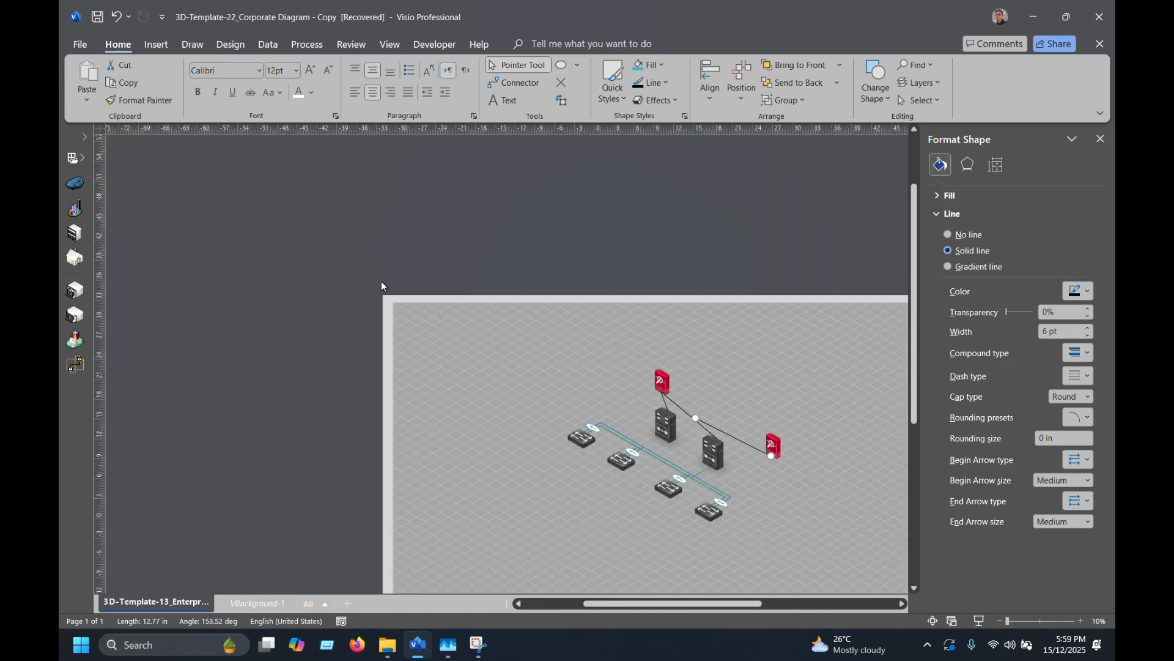
{"action": "scroll", "coordinate": [728, 449], "scroll_direction": "up", "scroll_amount": 8}
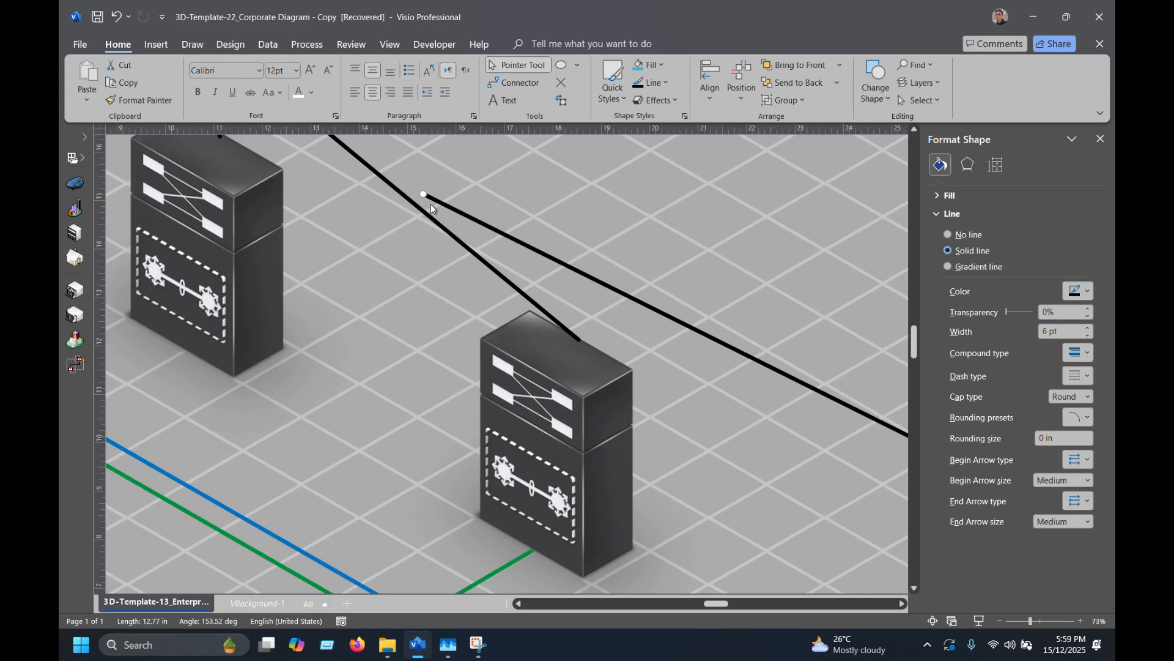
{"action": "left_click_drag", "start_coordinate": [419, 194], "coordinate": [221, 153]}
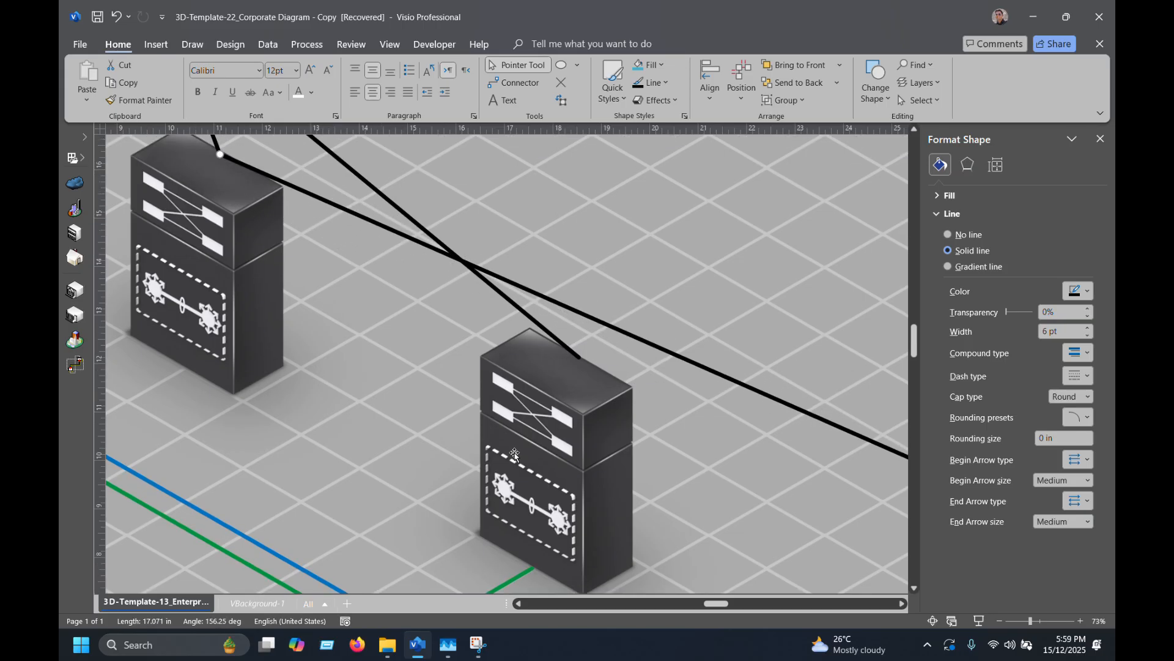
{"action": "scroll", "coordinate": [480, 489], "scroll_direction": "down", "scroll_amount": 1}
{"action": "scroll", "coordinate": [392, 466], "scroll_direction": "down", "scroll_amount": 1}
{"action": "scroll", "coordinate": [699, 447], "scroll_direction": "down", "scroll_amount": 1}
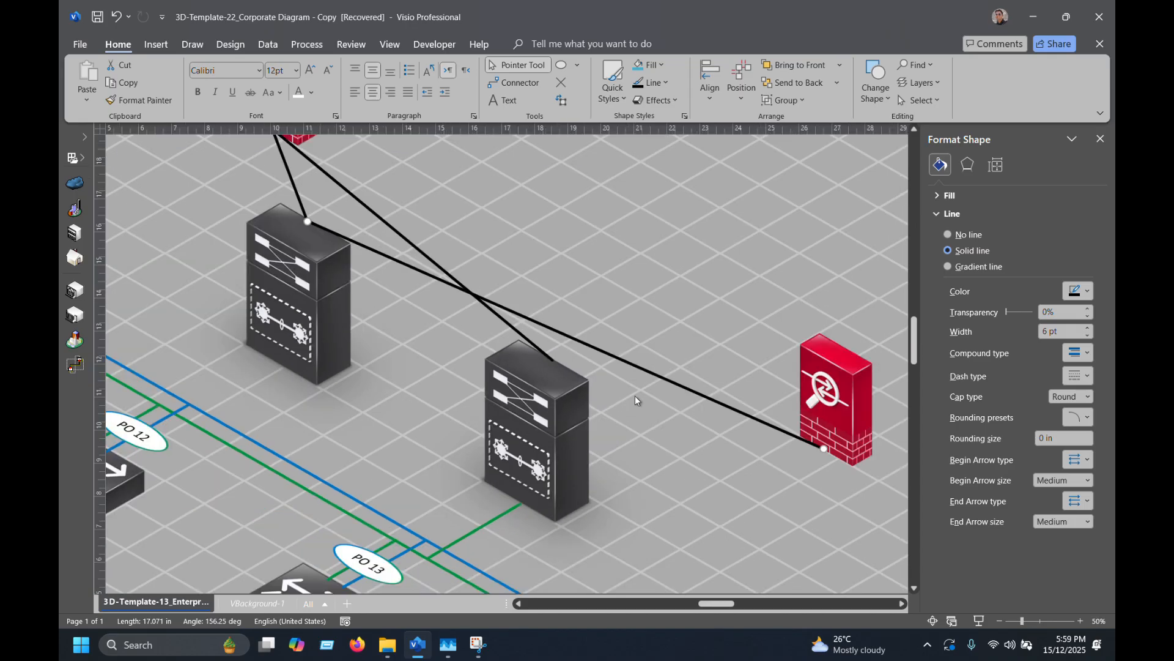
Duplicate that black line and connect the copy from the lower firewall's base to the top of the second core switch.
{"action": "left_click_drag", "start_coordinate": [681, 384], "coordinate": [664, 369]}
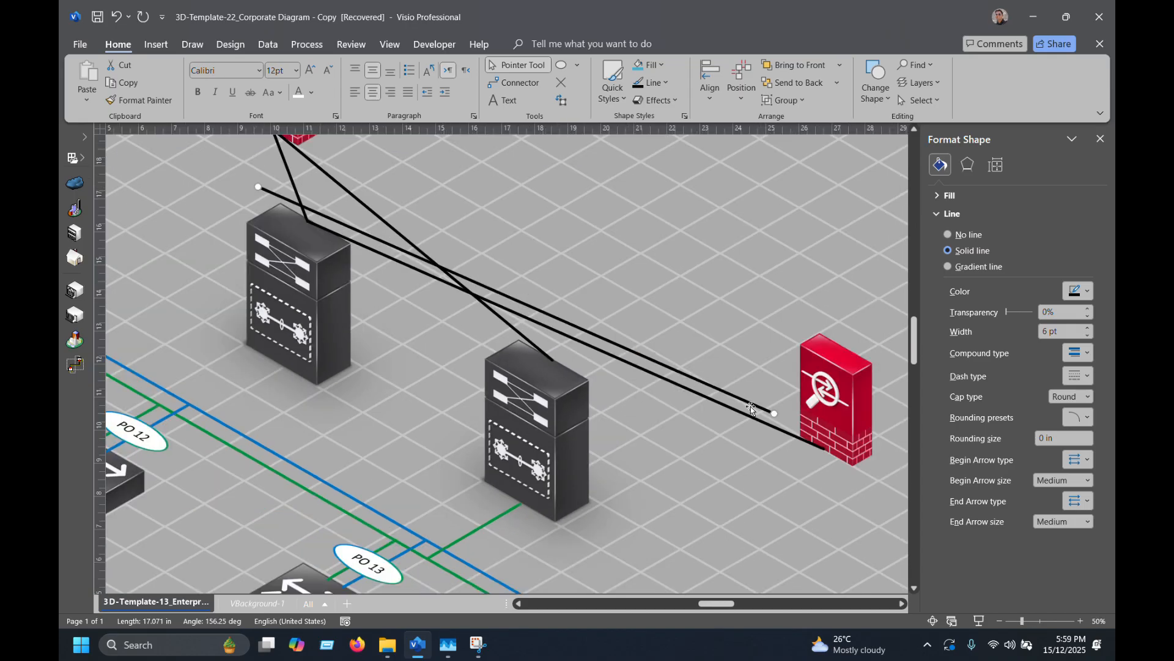
{"action": "left_click_drag", "start_coordinate": [774, 414], "coordinate": [824, 448]}
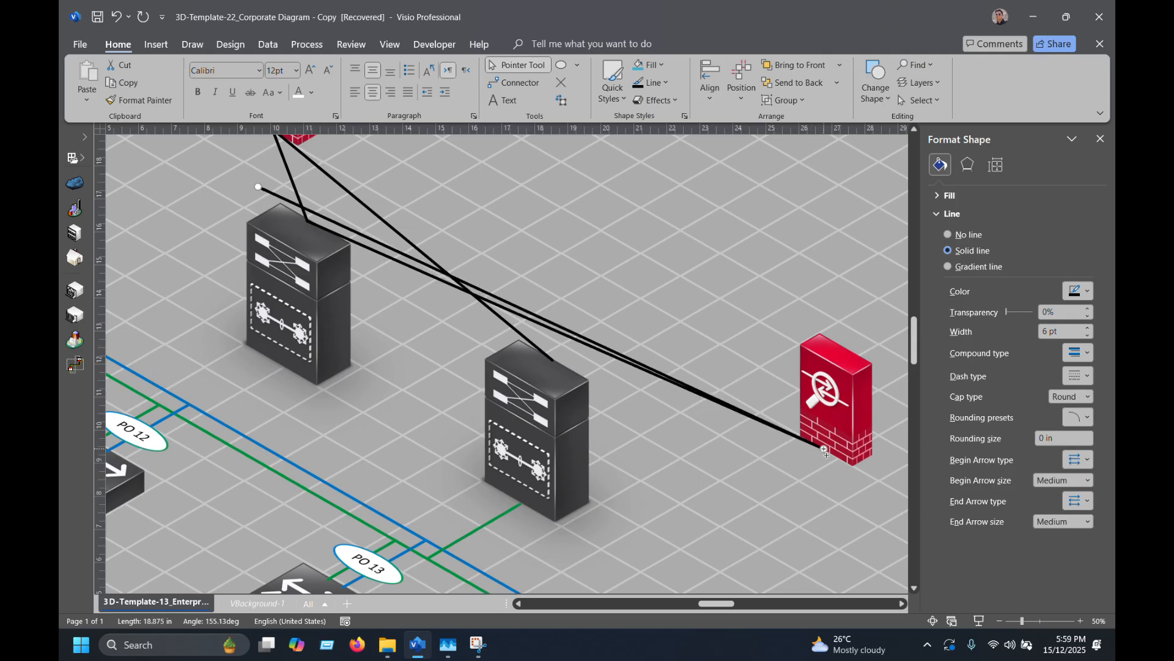
{"action": "left_click_drag", "start_coordinate": [258, 187], "coordinate": [546, 351]}
{"action": "left_click", "coordinate": [698, 291]}
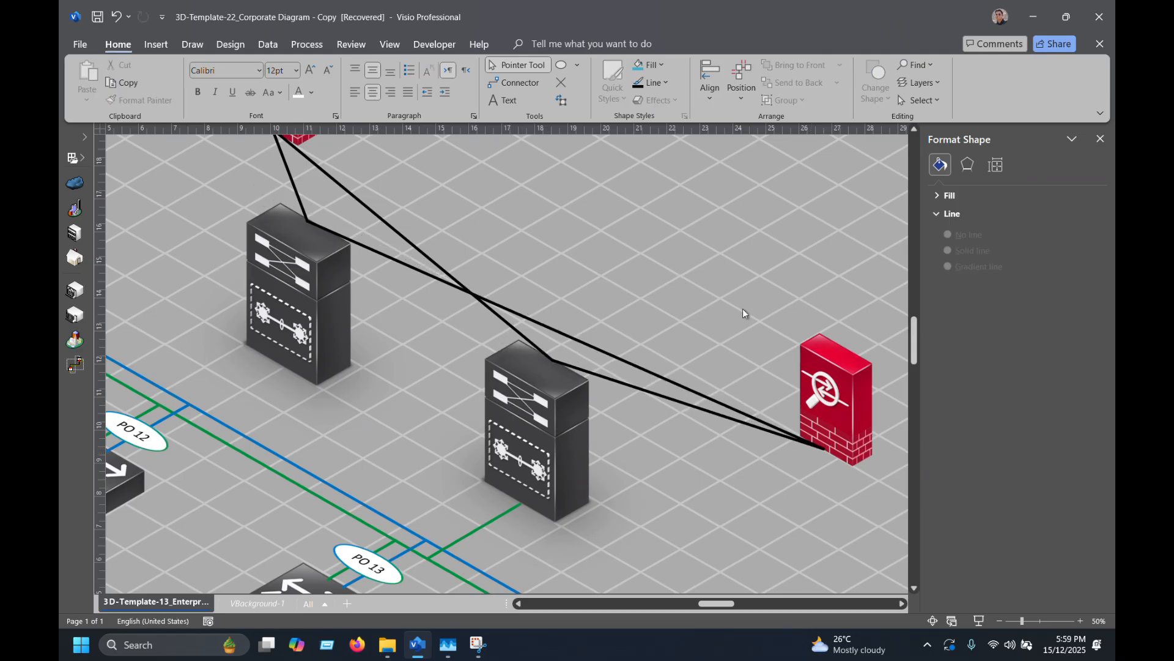
{"action": "scroll", "coordinate": [602, 300], "scroll_direction": "down", "scroll_amount": 3}
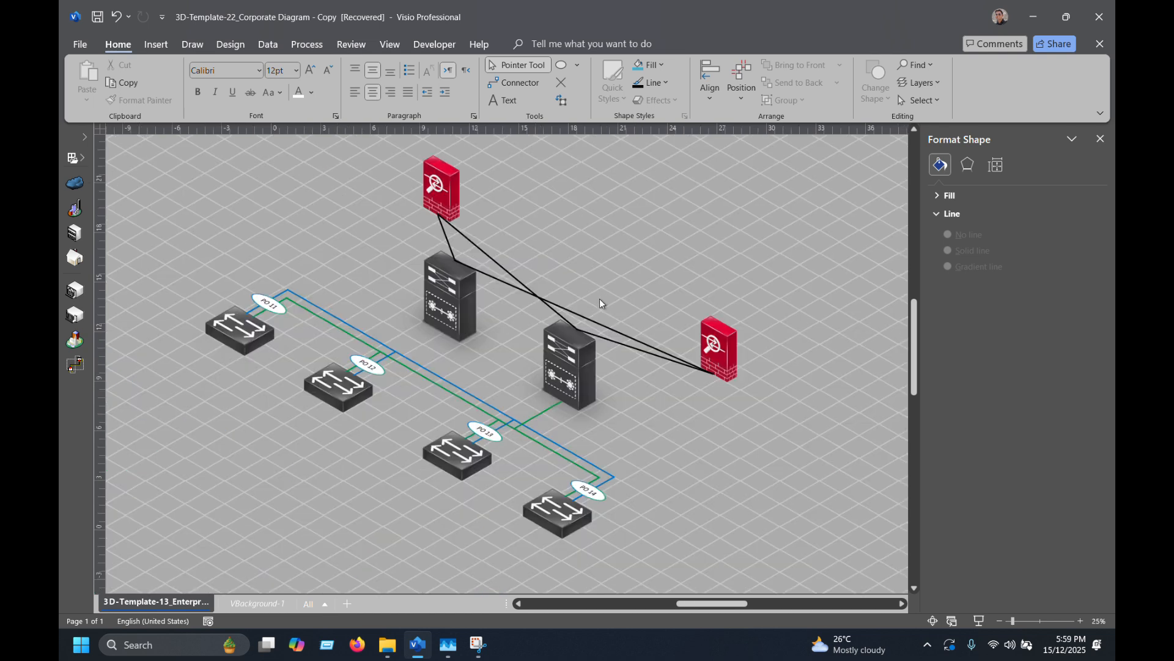
Move the lower firewall closer to the second core switch and fine-tune its position with small nudges up and to the right.
{"action": "scroll", "coordinate": [710, 355], "scroll_direction": "up", "scroll_amount": 3}
{"action": "left_click", "coordinate": [699, 372]}
{"action": "left_click_drag", "start_coordinate": [699, 372], "coordinate": [652, 329]}
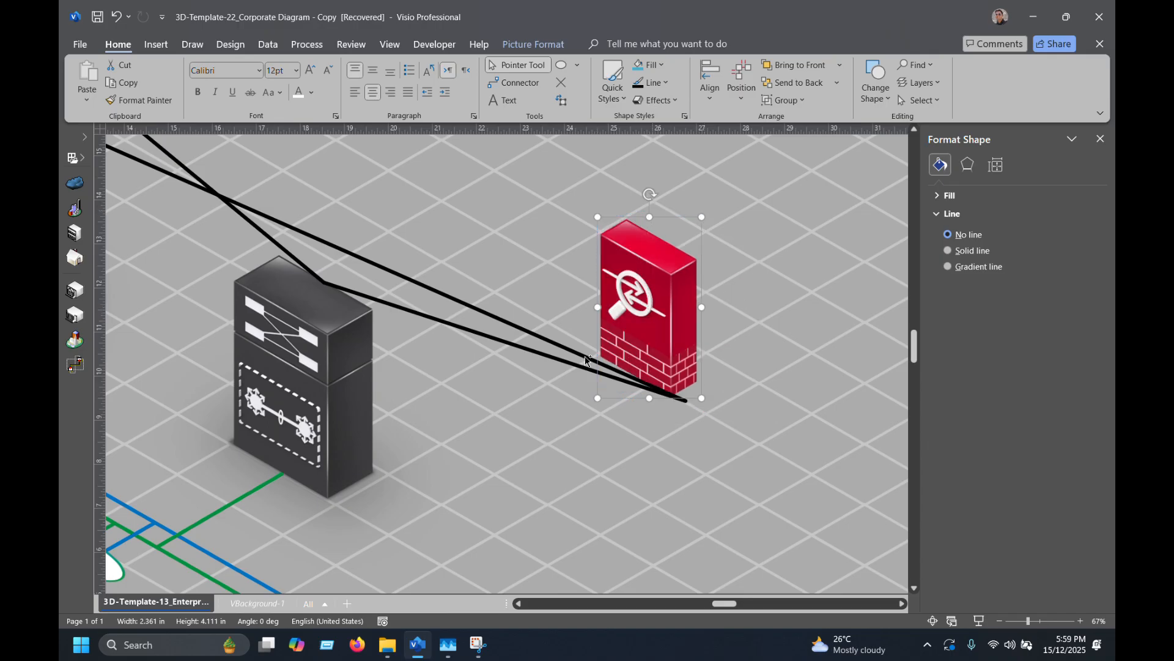
{"action": "scroll", "coordinate": [595, 357], "scroll_direction": "up", "scroll_amount": 4}
{"action": "key", "text": "shift+Up"}
{"action": "key", "text": "shift+Up"}
{"action": "key", "text": "shift+Up"}
{"action": "key", "text": "shift+Up"}
{"action": "key", "text": "shift+Up"}
{"action": "key", "text": "shift+Up"}
{"action": "key", "text": "shift+Up"}
{"action": "key", "text": "shift+Up"}
{"action": "key", "text": "shift+Up"}
{"action": "key", "text": "shift+Up"}
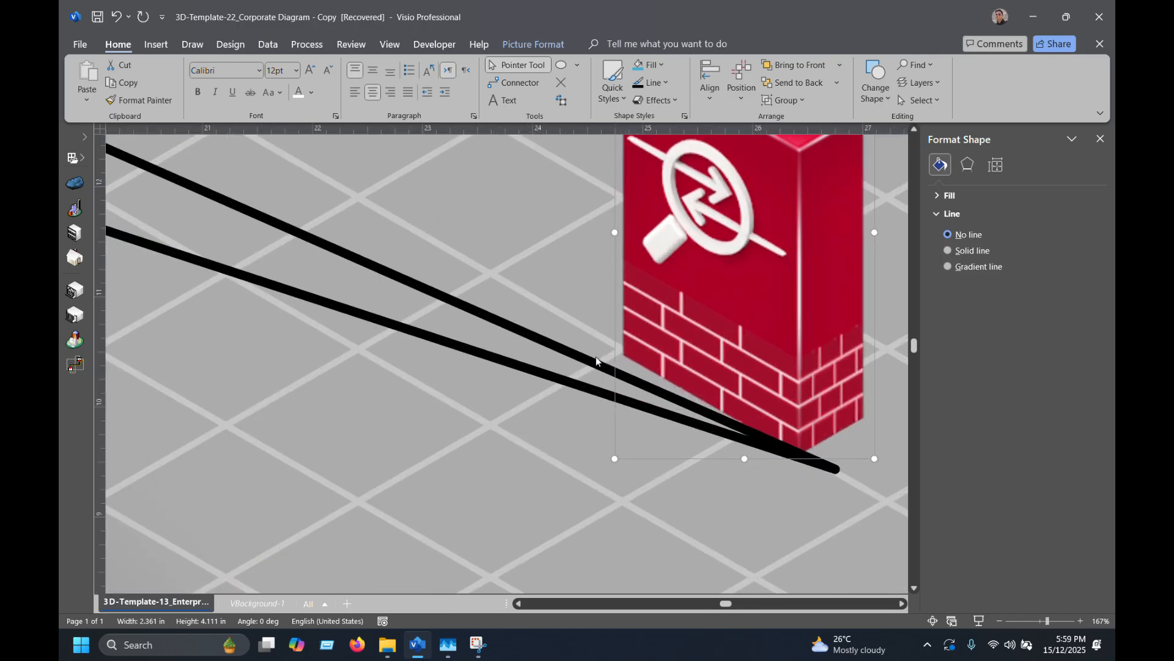
{"action": "key", "text": "shift+Right"}
{"action": "key", "text": "shift+Right"}
{"action": "key", "text": "shift+Right"}
{"action": "key", "text": "shift+Right"}
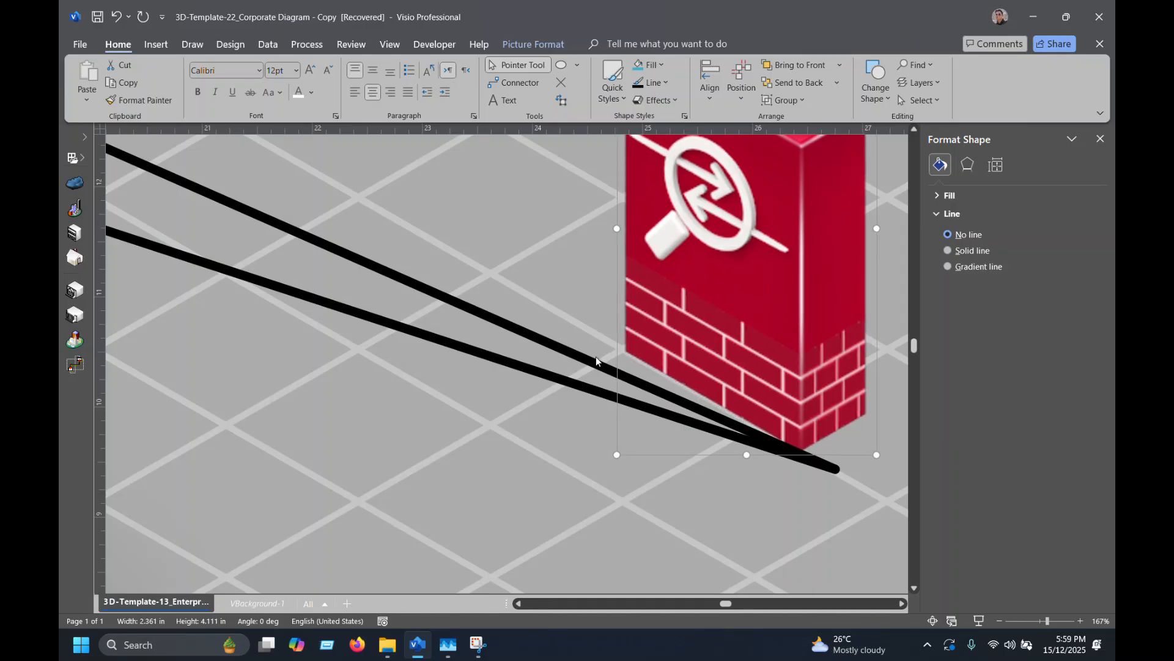
Reattach the ends of both black lines to the front edge of the moved lower firewall's base.
{"action": "left_click", "coordinate": [596, 358]}
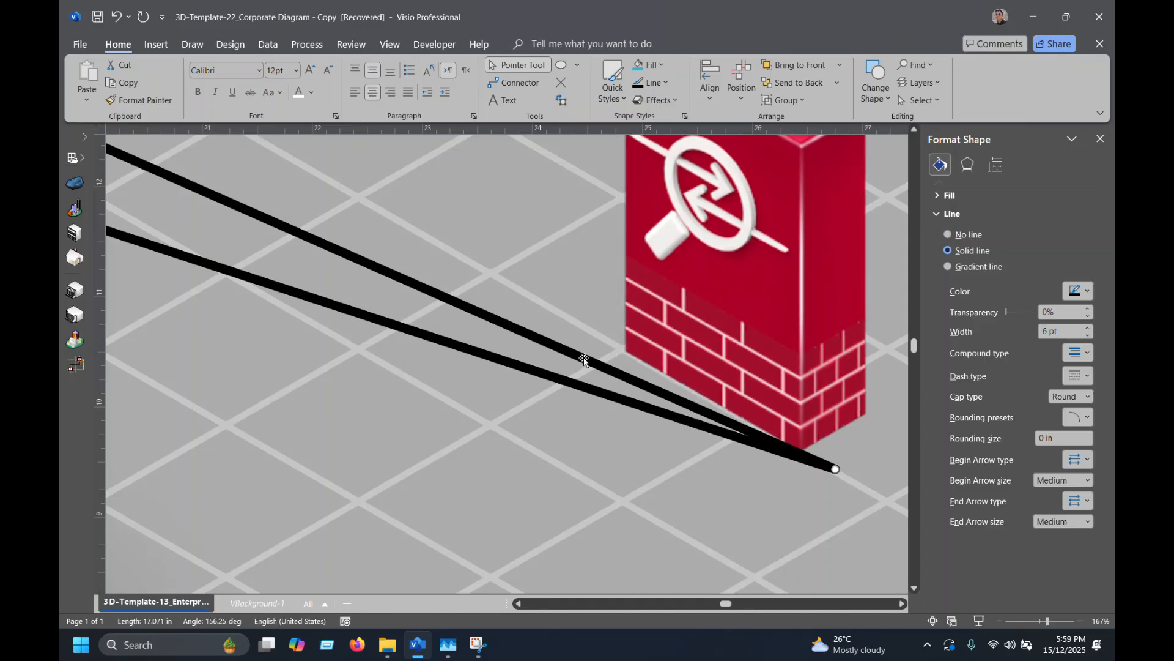
{"action": "left_click_drag", "start_coordinate": [833, 470], "coordinate": [700, 390]}
{"action": "left_click", "coordinate": [830, 470]}
{"action": "left_click_drag", "start_coordinate": [835, 469], "coordinate": [695, 386]}
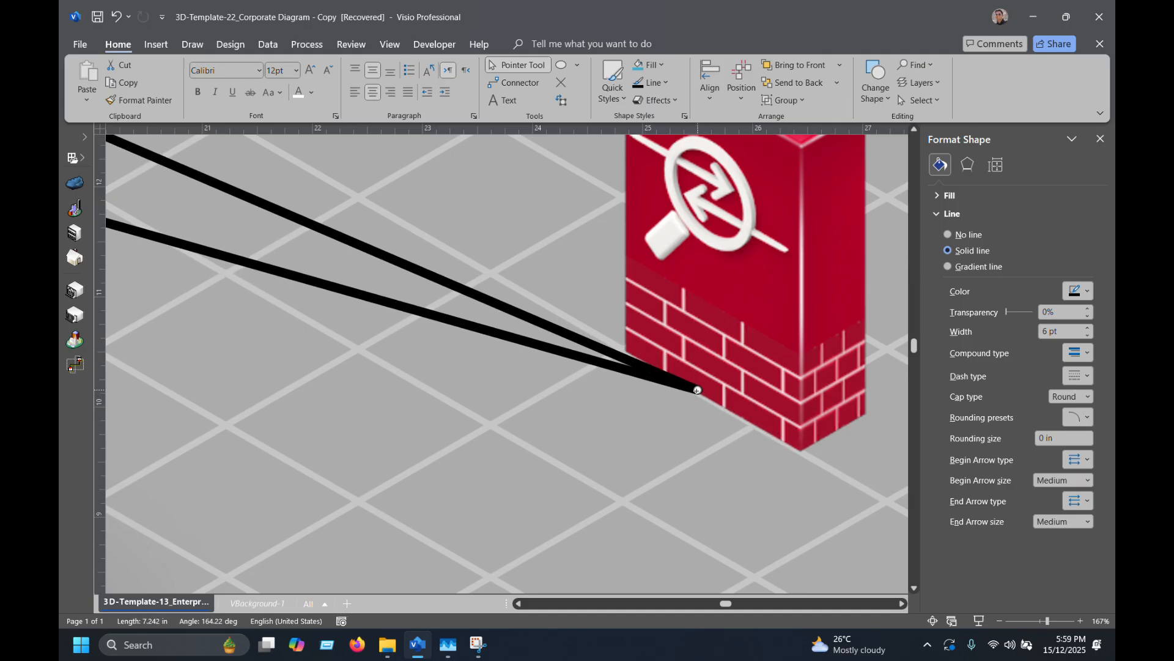
{"action": "scroll", "coordinate": [696, 388], "scroll_direction": "down", "scroll_amount": 5}
{"action": "scroll", "coordinate": [538, 369], "scroll_direction": "down", "scroll_amount": 4}
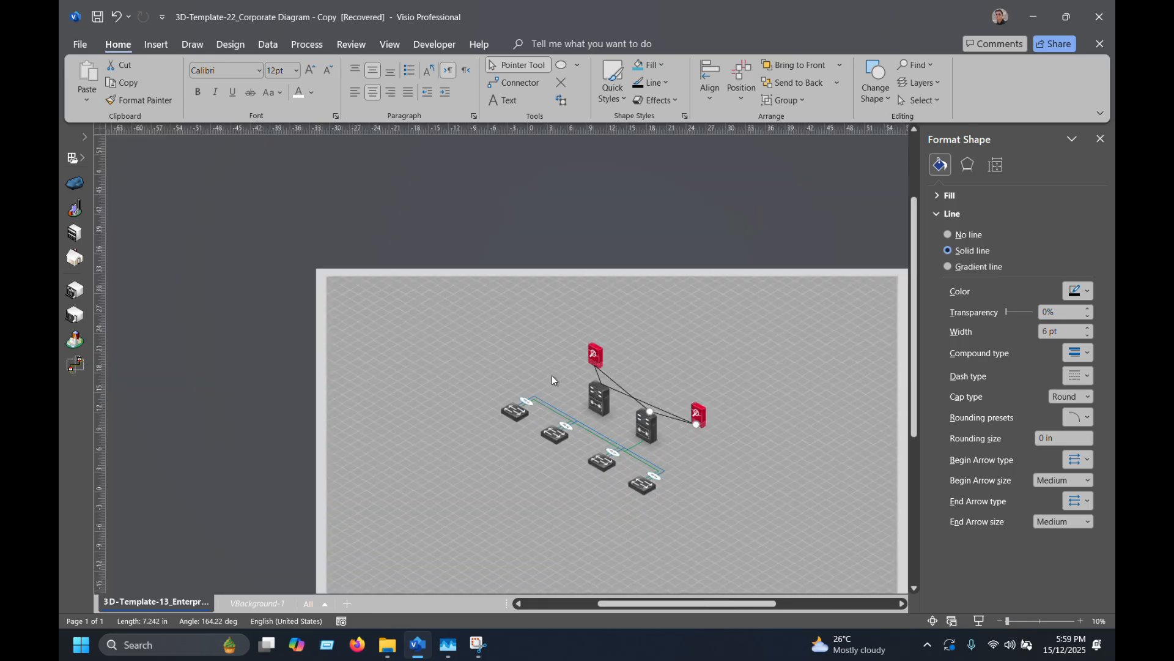
{"action": "scroll", "coordinate": [629, 361], "scroll_direction": "up", "scroll_amount": 2}
{"action": "scroll", "coordinate": [629, 361], "scroll_direction": "up", "scroll_amount": 1}
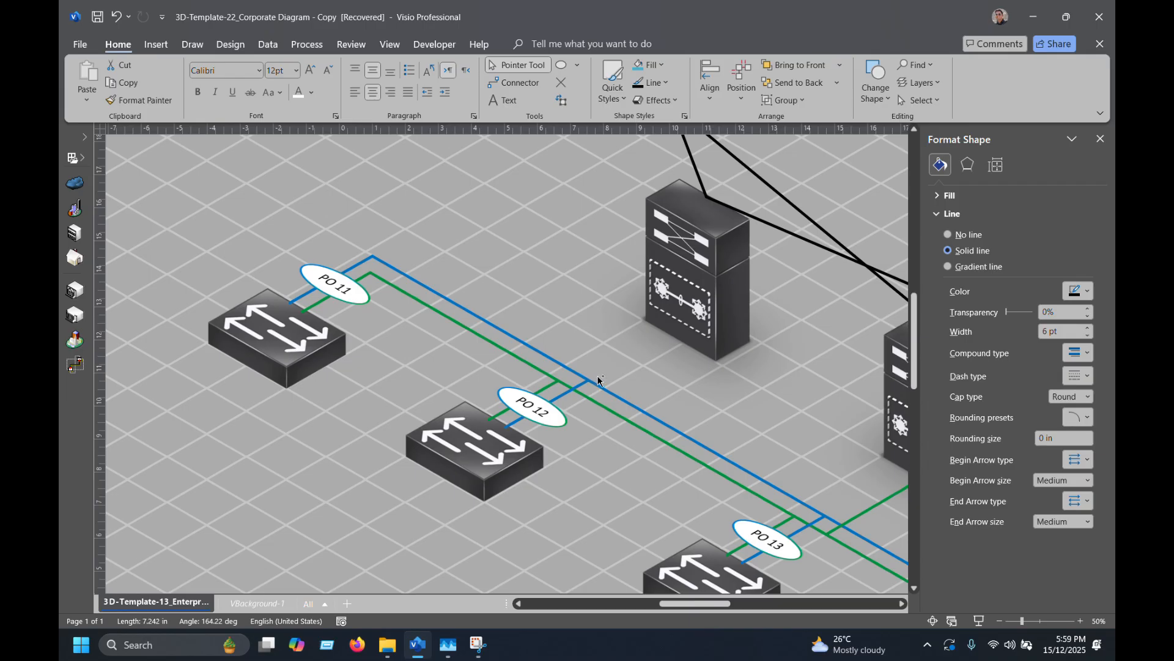
{"action": "scroll", "coordinate": [600, 380], "scroll_direction": "down", "scroll_amount": 1}
{"action": "left_click_drag", "start_coordinate": [677, 604], "coordinate": [691, 604]}
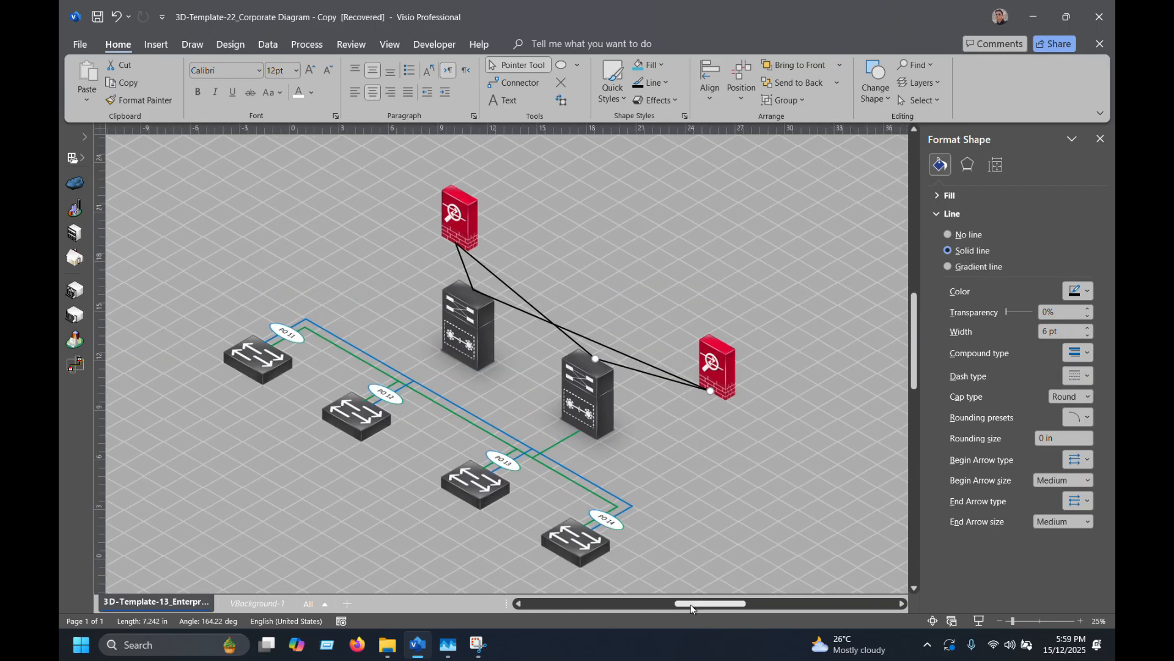
{"action": "left_click", "coordinate": [735, 488]}
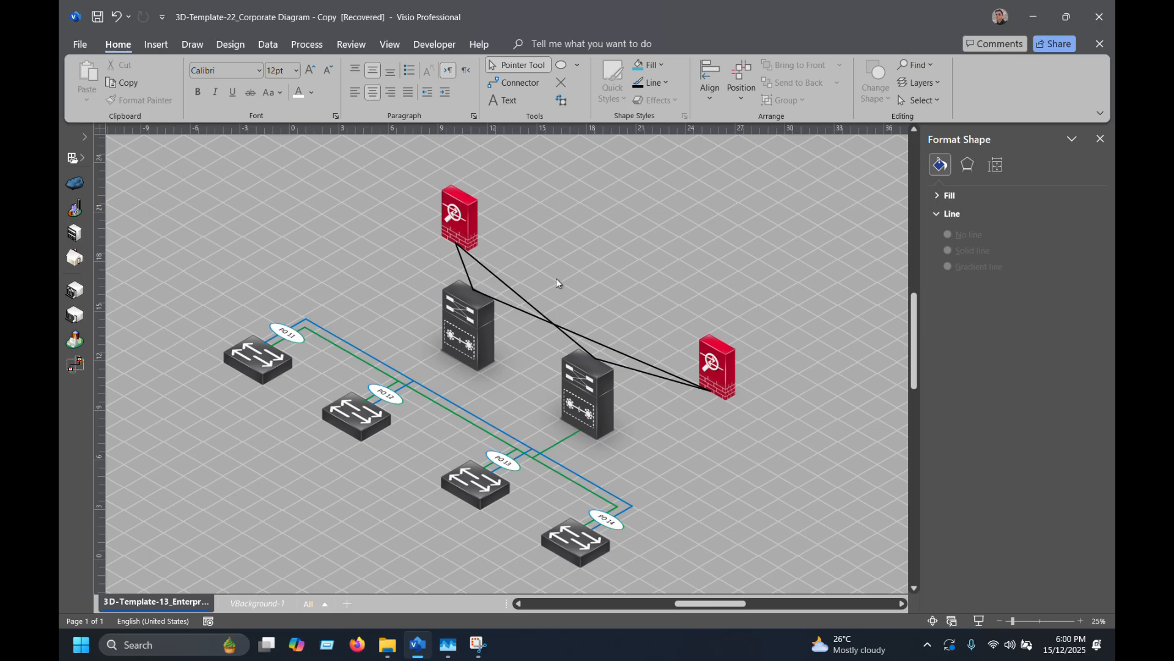
Duplicate PO 12's short blue line and place the copy between the main blue line and the first core switch's base.
{"action": "scroll", "coordinate": [520, 302], "scroll_direction": "down", "scroll_amount": 1}
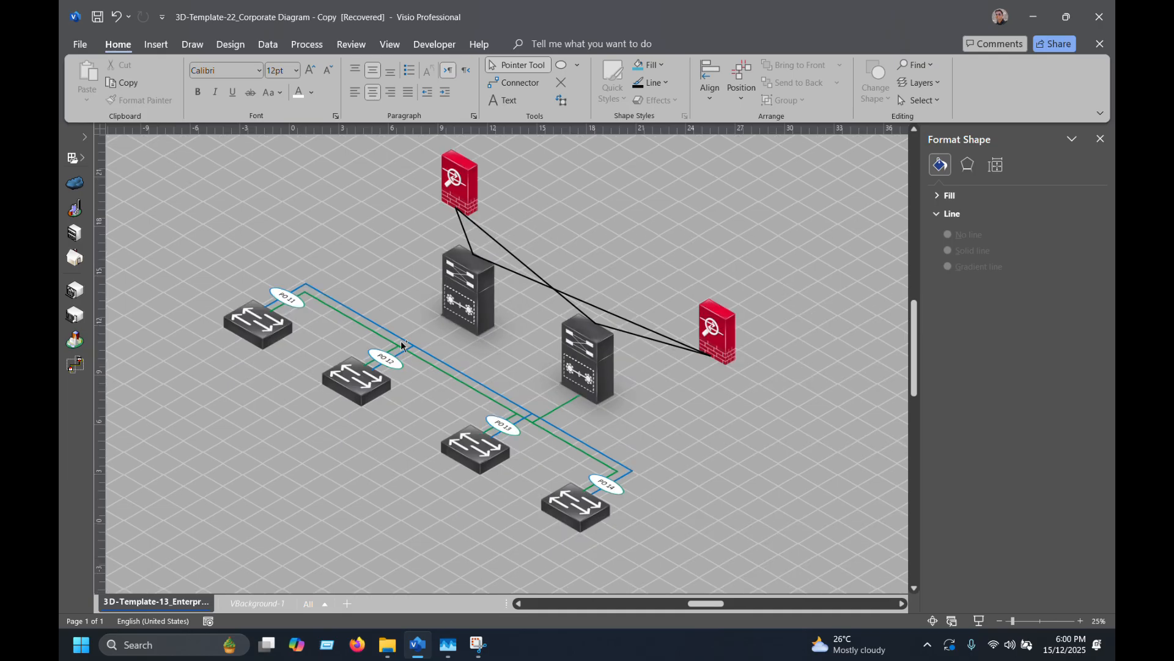
{"action": "scroll", "coordinate": [401, 341], "scroll_direction": "up", "scroll_amount": 2}
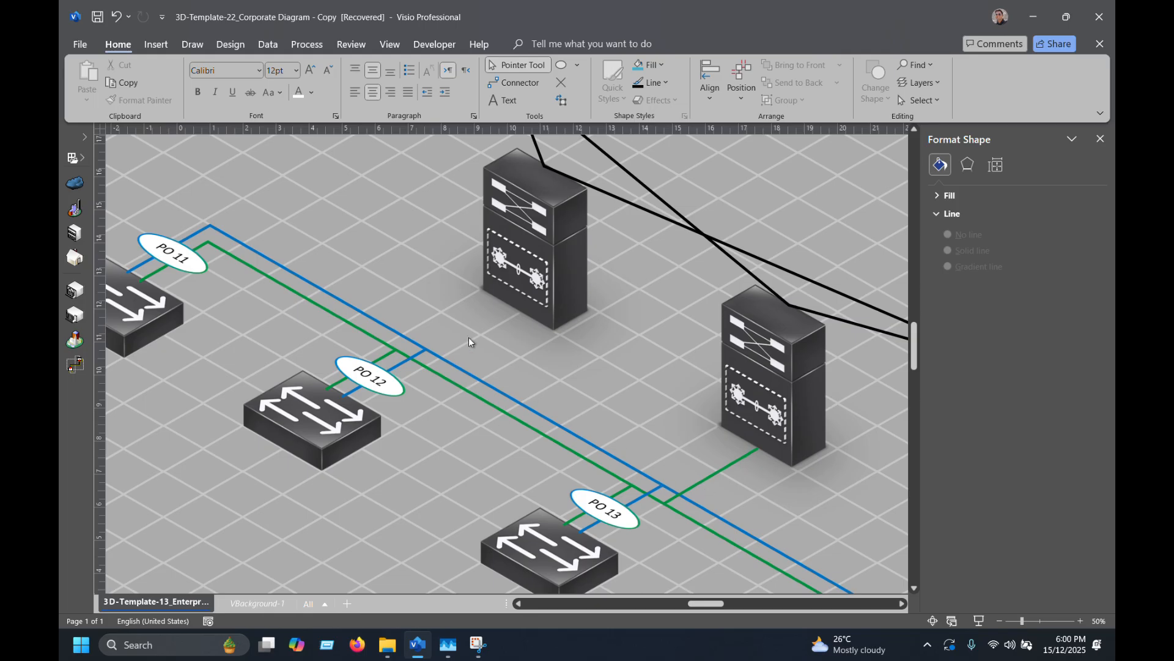
{"action": "left_click", "coordinate": [416, 356]}
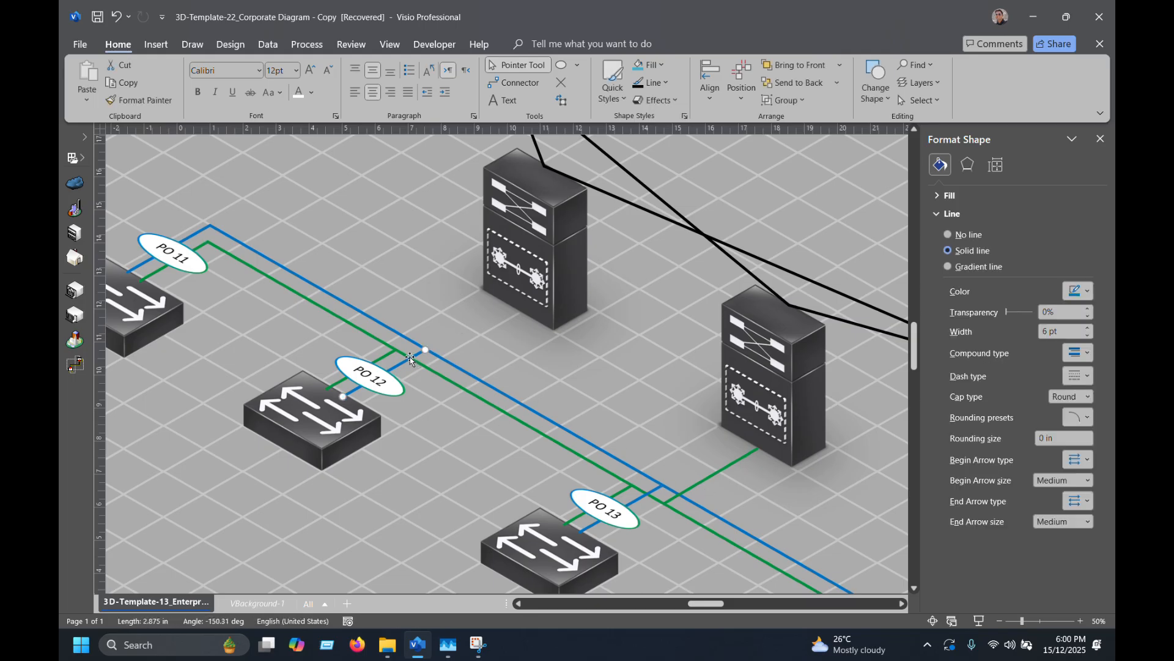
{"action": "left_click_drag", "start_coordinate": [407, 362], "coordinate": [501, 326]}
{"action": "scroll", "coordinate": [489, 336], "scroll_direction": "up", "scroll_amount": 5}
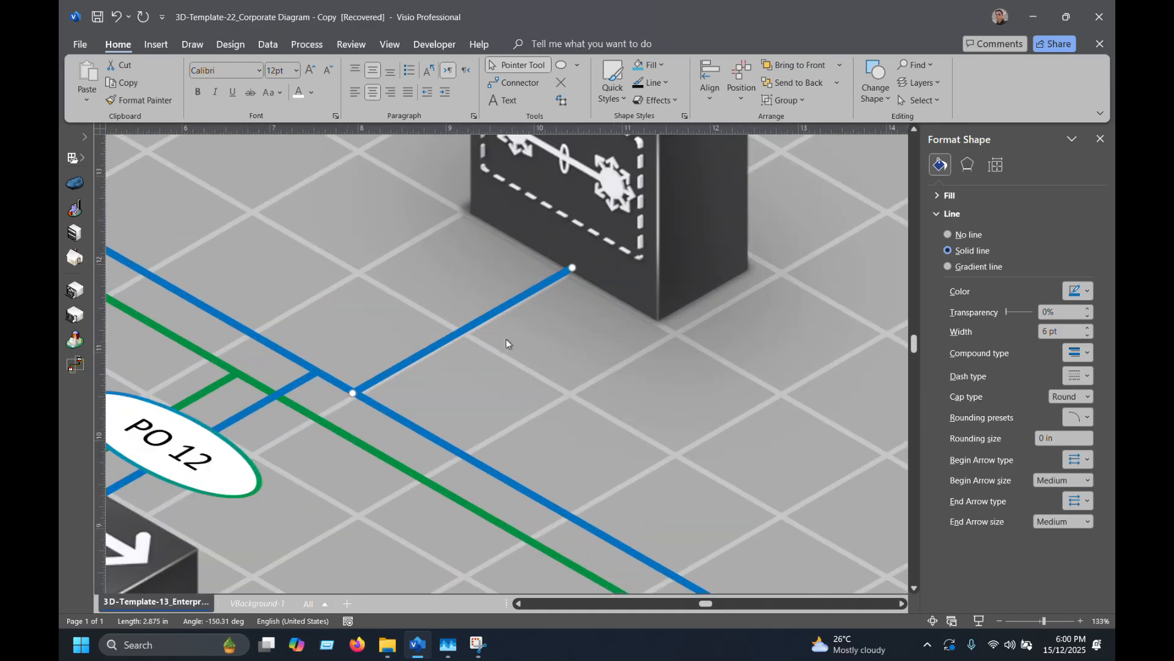
Nudge the blue copy slightly down and right so it meets the main blue line and the first core switch's base edge.
{"action": "key", "text": "Down"}
{"action": "key", "text": "Down"}
{"action": "key", "text": "Down"}
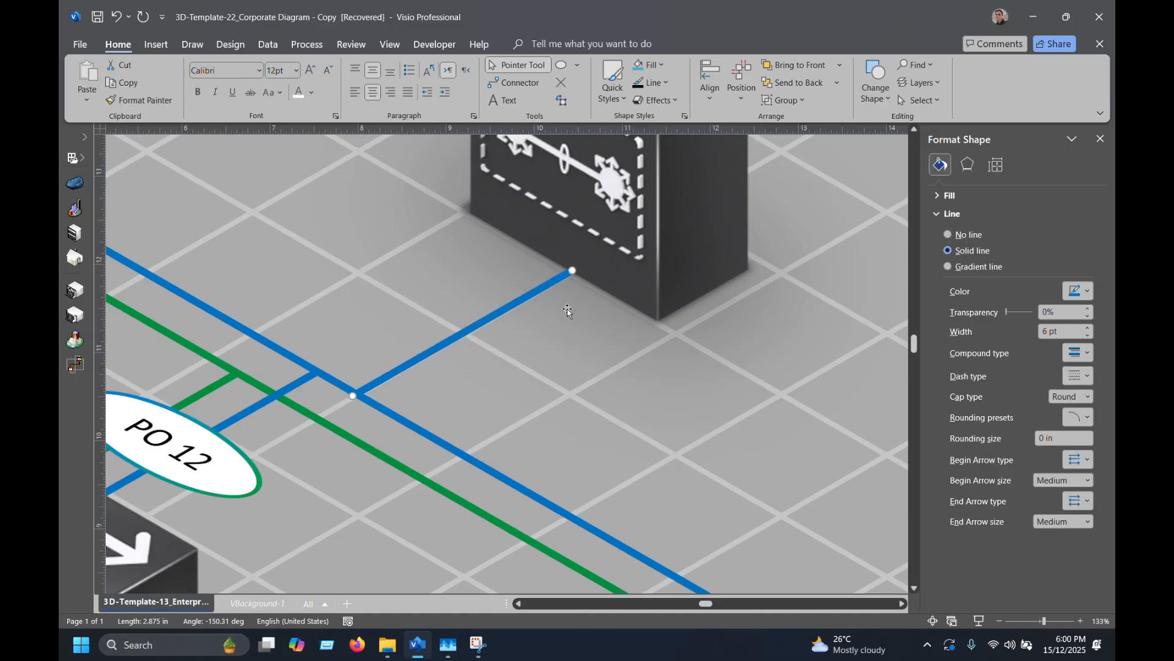
{"action": "key", "text": "Right"}
{"action": "key", "text": "Right"}
{"action": "key", "text": "Right"}
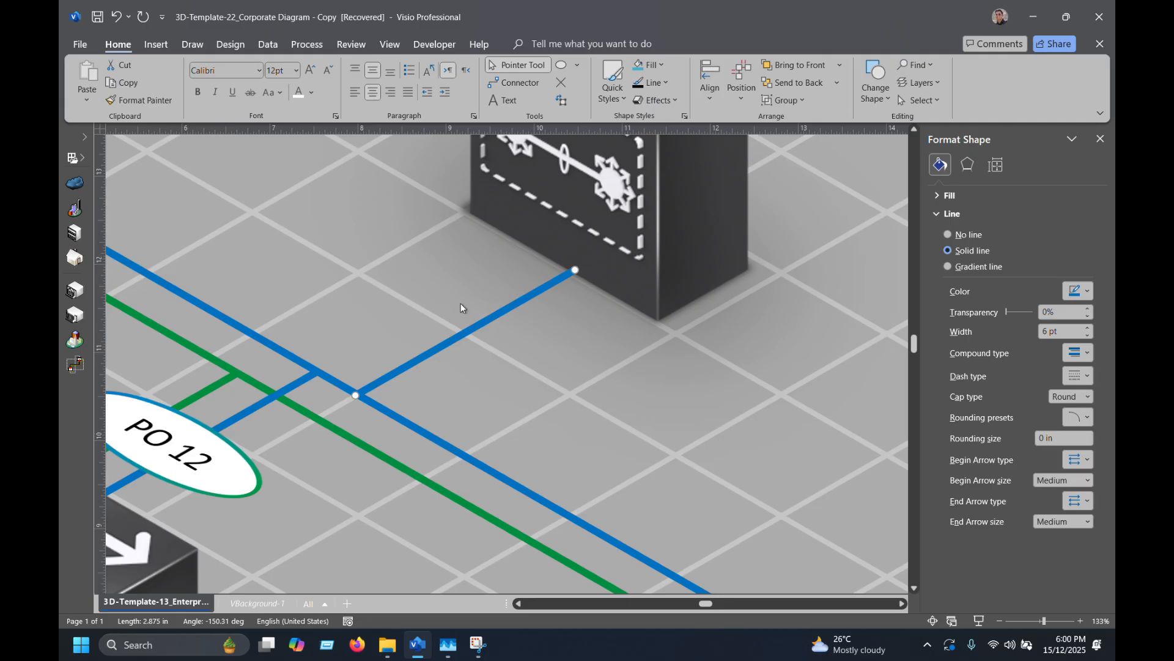
{"action": "left_click", "coordinate": [353, 245]}
{"action": "scroll", "coordinate": [329, 258], "scroll_direction": "down", "scroll_amount": 2}
{"action": "scroll", "coordinate": [510, 269], "scroll_direction": "down", "scroll_amount": 1}
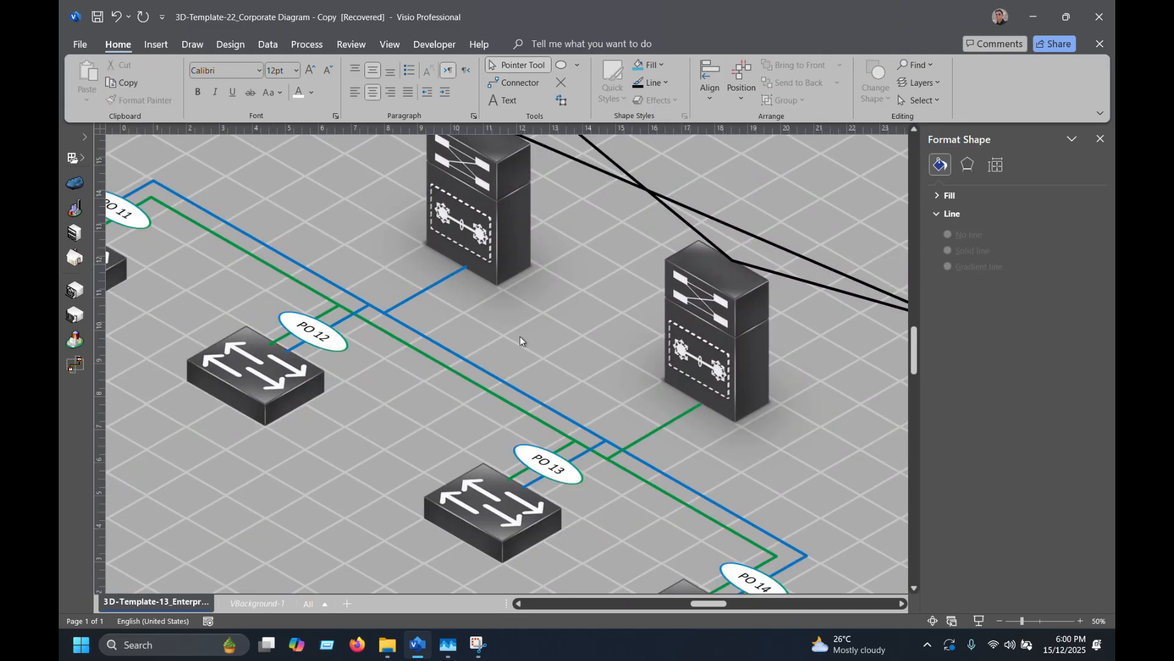
{"action": "scroll", "coordinate": [511, 359], "scroll_direction": "up", "scroll_amount": 1}
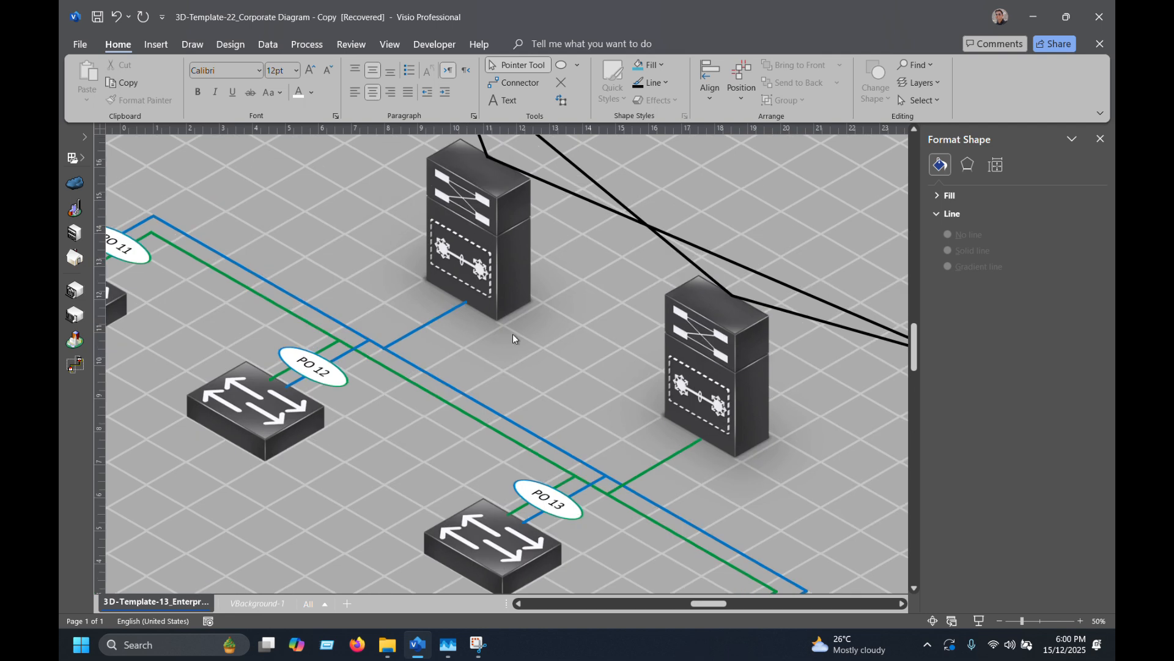
{"action": "scroll", "coordinate": [520, 344], "scroll_direction": "up", "scroll_amount": 1}
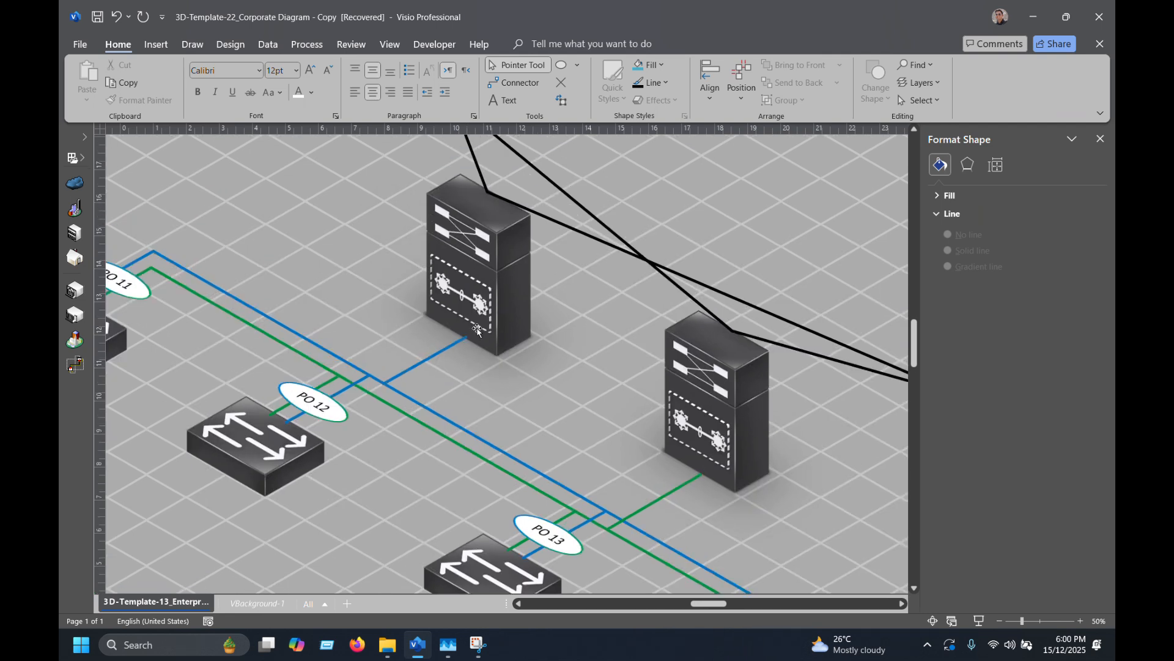
{"action": "scroll", "coordinate": [484, 324], "scroll_direction": "down", "scroll_amount": 2}
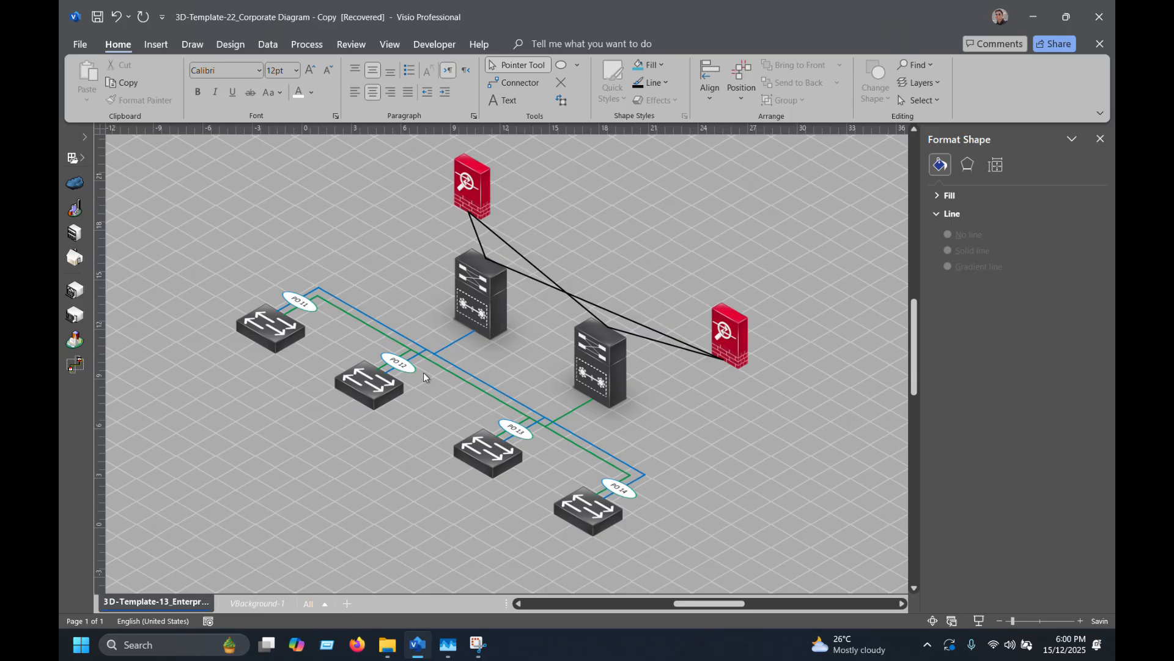
{"action": "left_click", "coordinate": [271, 337]}
{"action": "left_click", "coordinate": [359, 403], "text": "shift"}
{"action": "left_click", "coordinate": [486, 454], "text": "shift"}
{"action": "left_click", "coordinate": [574, 519], "text": "shift"}
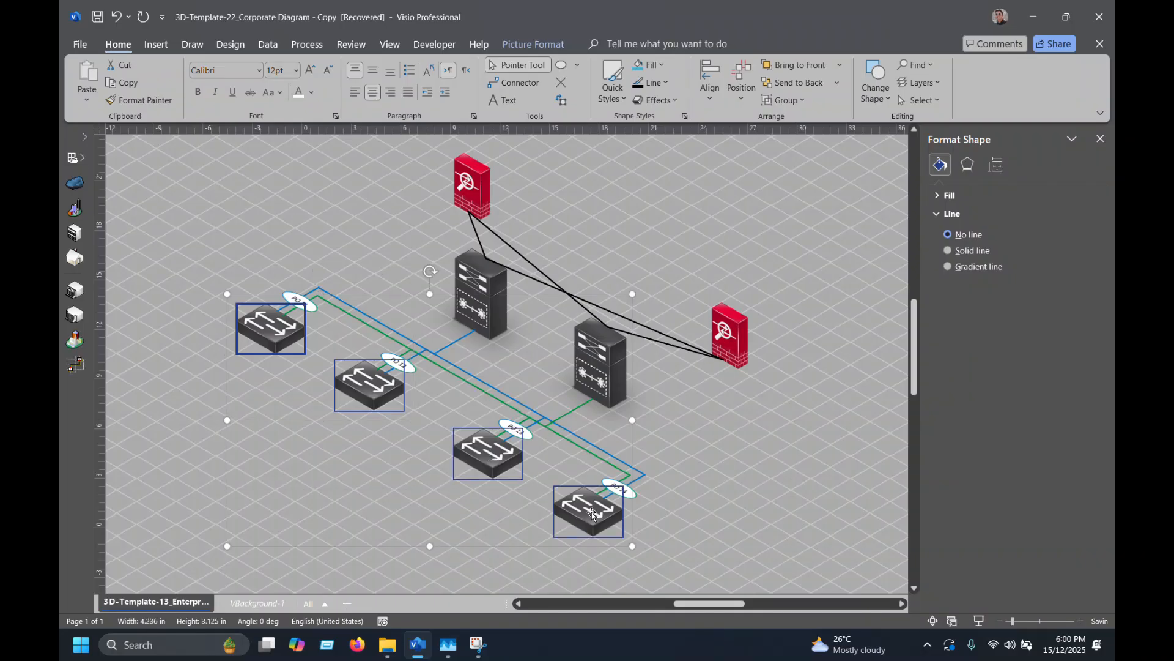
{"action": "scroll", "coordinate": [588, 508], "scroll_direction": "down", "scroll_amount": 1}
{"action": "scroll", "coordinate": [602, 483], "scroll_direction": "up", "scroll_amount": 4, "text": "ctrl"}
{"action": "scroll", "coordinate": [605, 468], "scroll_direction": "up", "scroll_amount": 2, "text": "ctrl"}
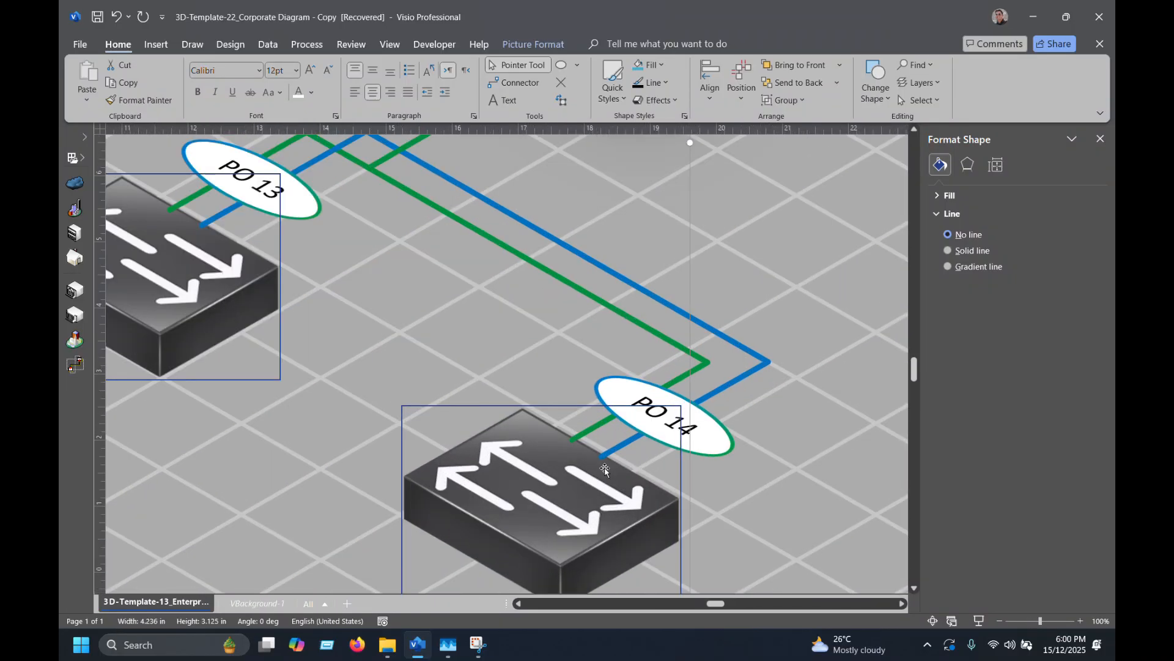
{"action": "scroll", "coordinate": [561, 438], "scroll_direction": "down", "scroll_amount": 1, "text": "ctrl"}
{"action": "scroll", "coordinate": [564, 413], "scroll_direction": "down", "scroll_amount": 3, "text": "ctrl"}
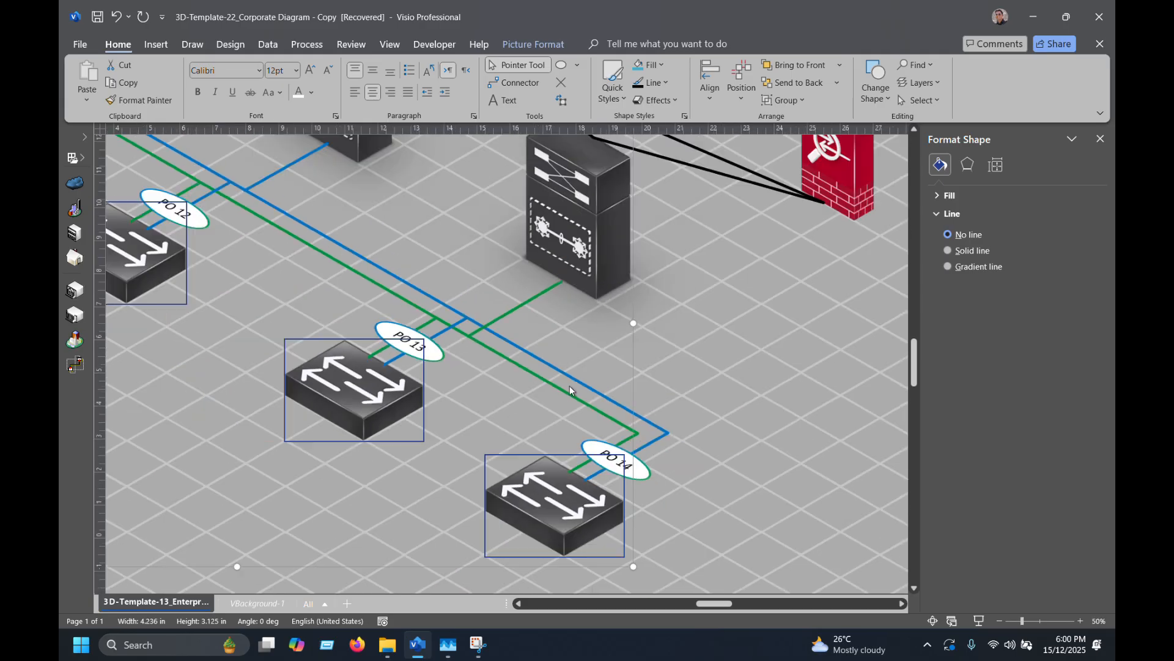
{"action": "scroll", "coordinate": [569, 391], "scroll_direction": "up", "scroll_amount": 1, "text": "ctrl"}
{"action": "scroll", "coordinate": [556, 408], "scroll_direction": "down", "scroll_amount": 2, "text": "ctrl"}
{"action": "scroll", "coordinate": [557, 407], "scroll_direction": "down", "scroll_amount": 2, "text": "ctrl"}
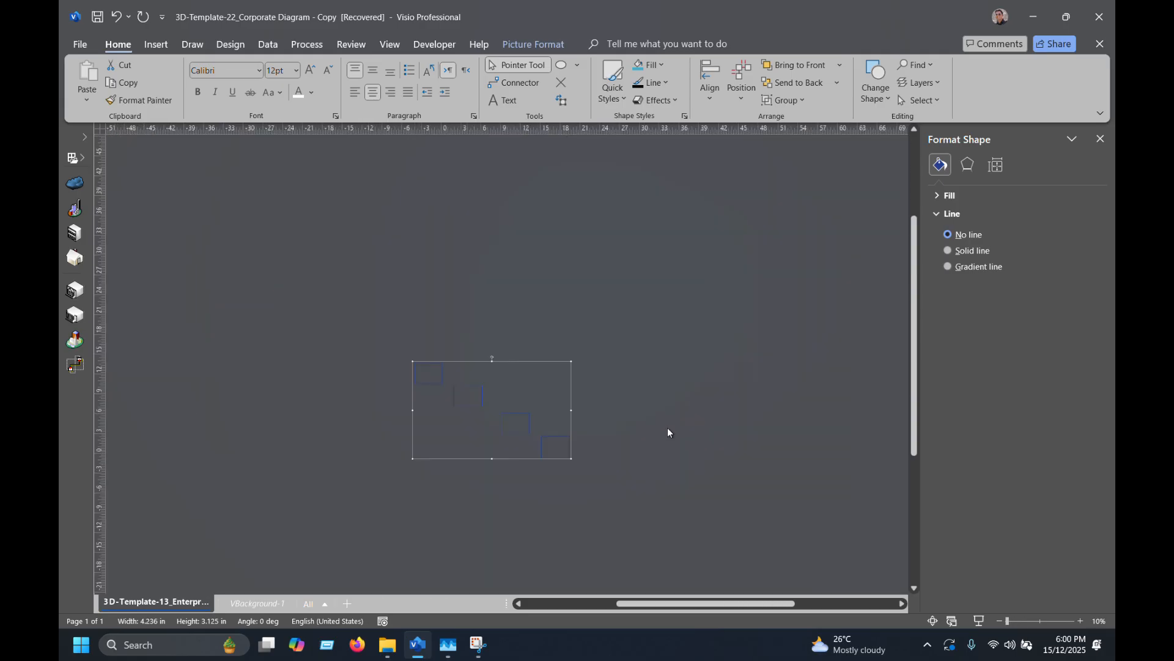
{"action": "scroll", "coordinate": [532, 489], "scroll_direction": "up", "scroll_amount": 1}
{"action": "scroll", "coordinate": [514, 471], "scroll_direction": "up", "scroll_amount": 2, "text": "ctrl"}
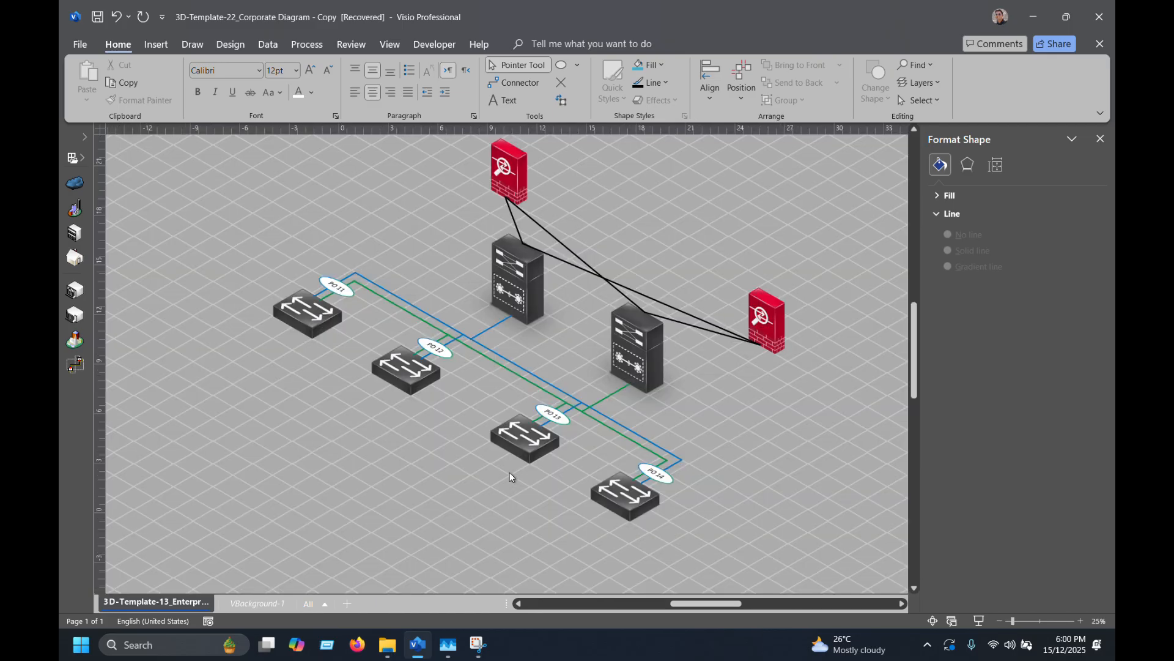
Bring all four flat switches, both core switches and both firewalls to the front of the connecting lines.
{"action": "left_click", "coordinate": [606, 491]}
{"action": "left_click", "coordinate": [507, 438], "text": "shift"}
{"action": "left_click", "coordinate": [411, 379], "text": "shift"}
{"action": "left_click", "coordinate": [303, 310], "text": "shift"}
{"action": "left_click", "coordinate": [499, 263], "text": "shift"}
{"action": "left_click", "coordinate": [615, 340], "text": "shift"}
{"action": "left_click", "coordinate": [756, 320], "text": "shift"}
{"action": "left_click", "coordinate": [524, 172], "text": "shift"}
{"action": "right_click", "coordinate": [518, 176]}
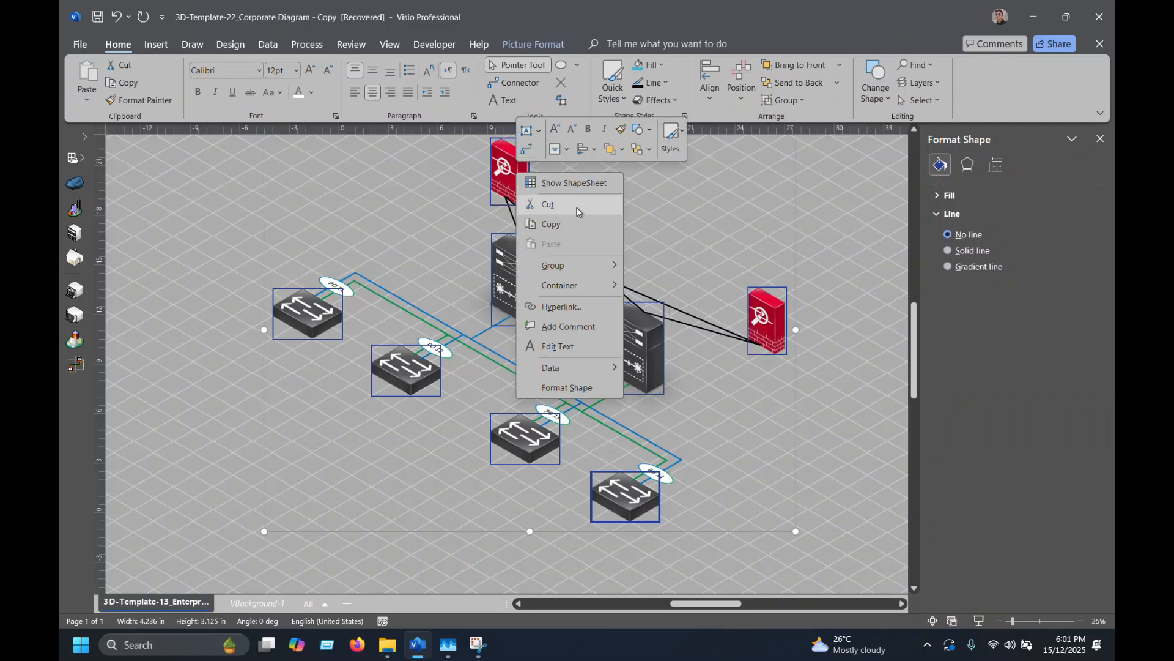
{"action": "left_click", "coordinate": [623, 149]}
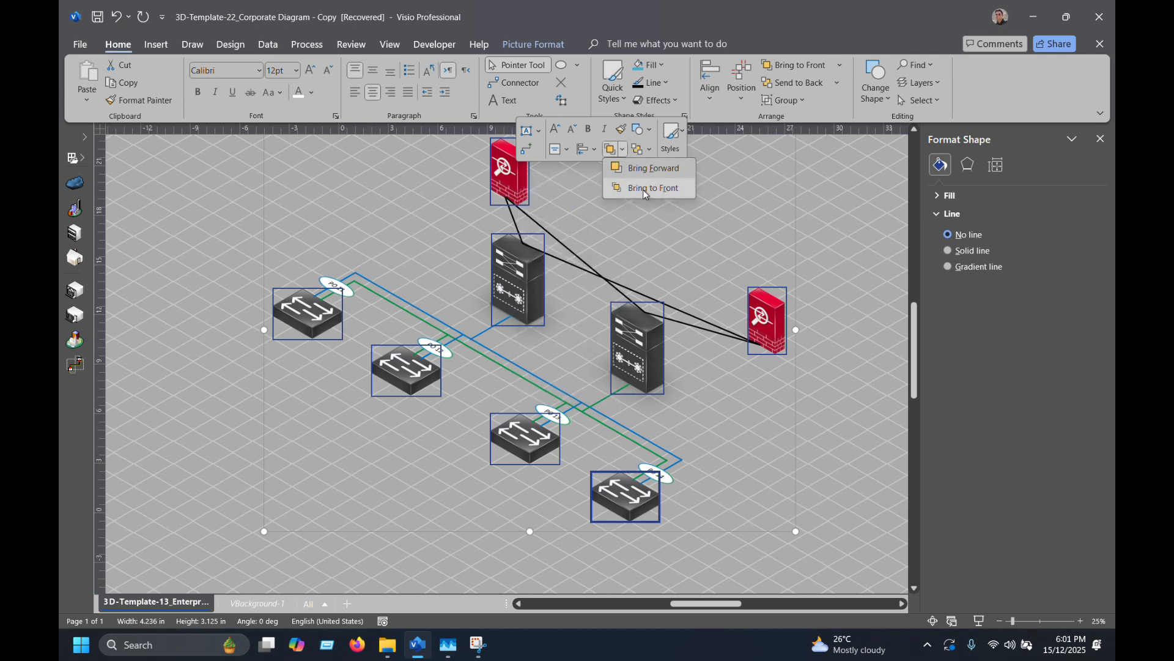
{"action": "left_click", "coordinate": [643, 188]}
{"action": "left_click", "coordinate": [704, 284]}
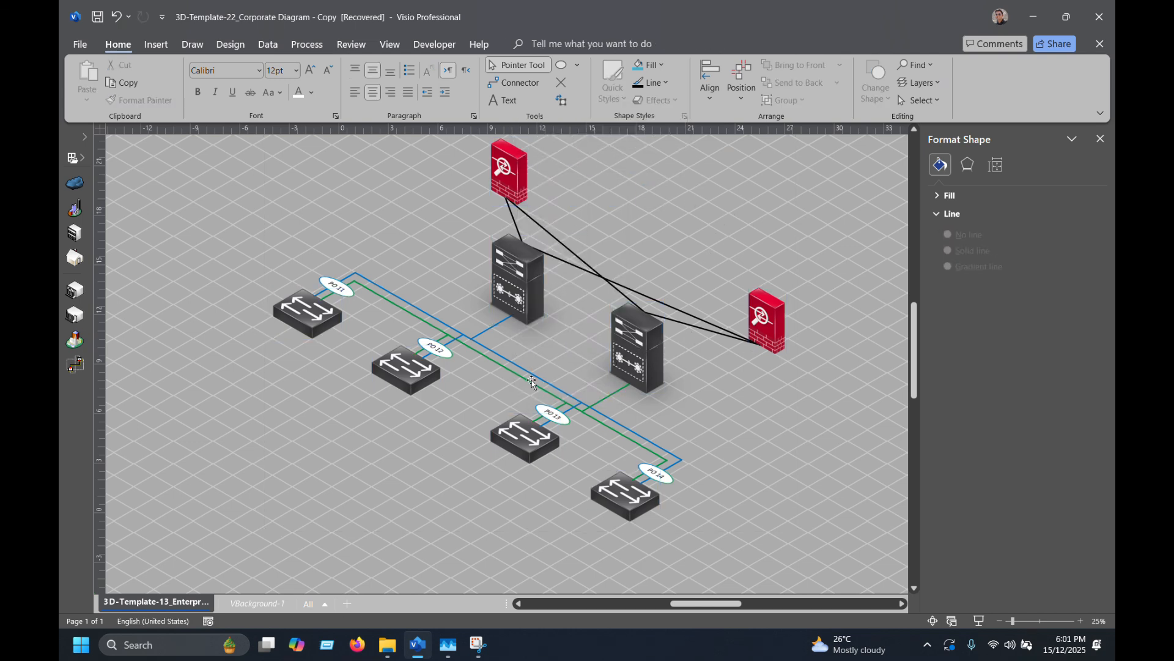
Examine where the upper core switch's blue uplink joins the long blue trunk line near PO 12.
{"action": "scroll", "coordinate": [506, 329], "scroll_direction": "up", "scroll_amount": 5}
{"action": "scroll", "coordinate": [517, 291], "scroll_direction": "up", "scroll_amount": 3}
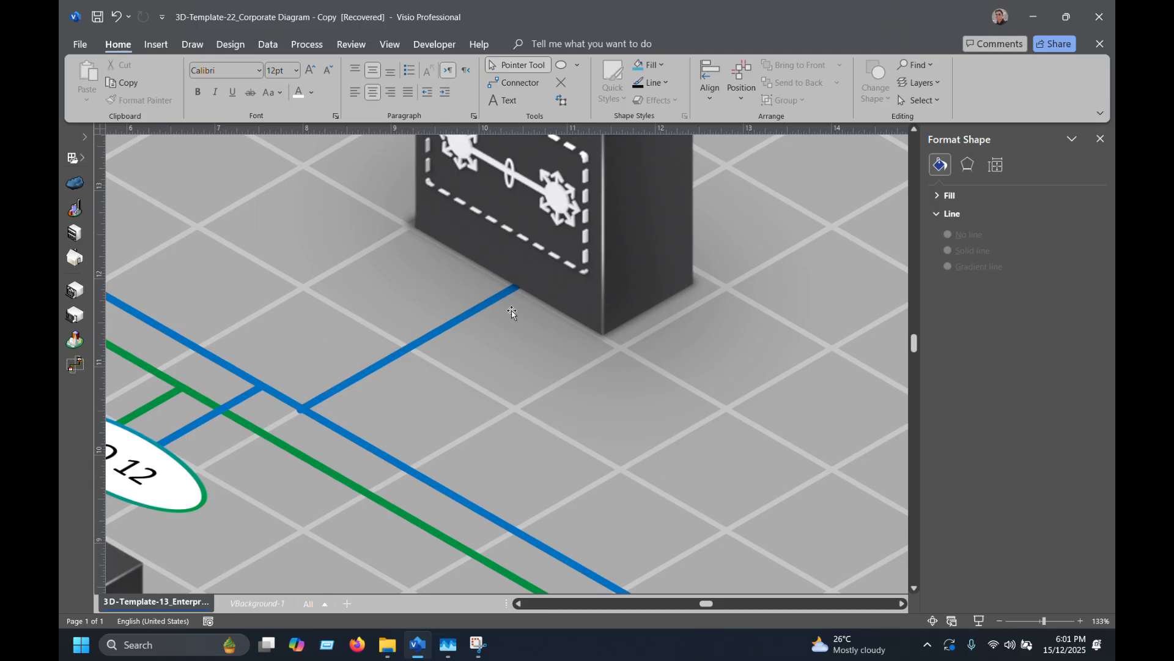
{"action": "scroll", "coordinate": [459, 293], "scroll_direction": "down", "scroll_amount": 3}
{"action": "scroll", "coordinate": [360, 382], "scroll_direction": "up", "scroll_amount": 5}
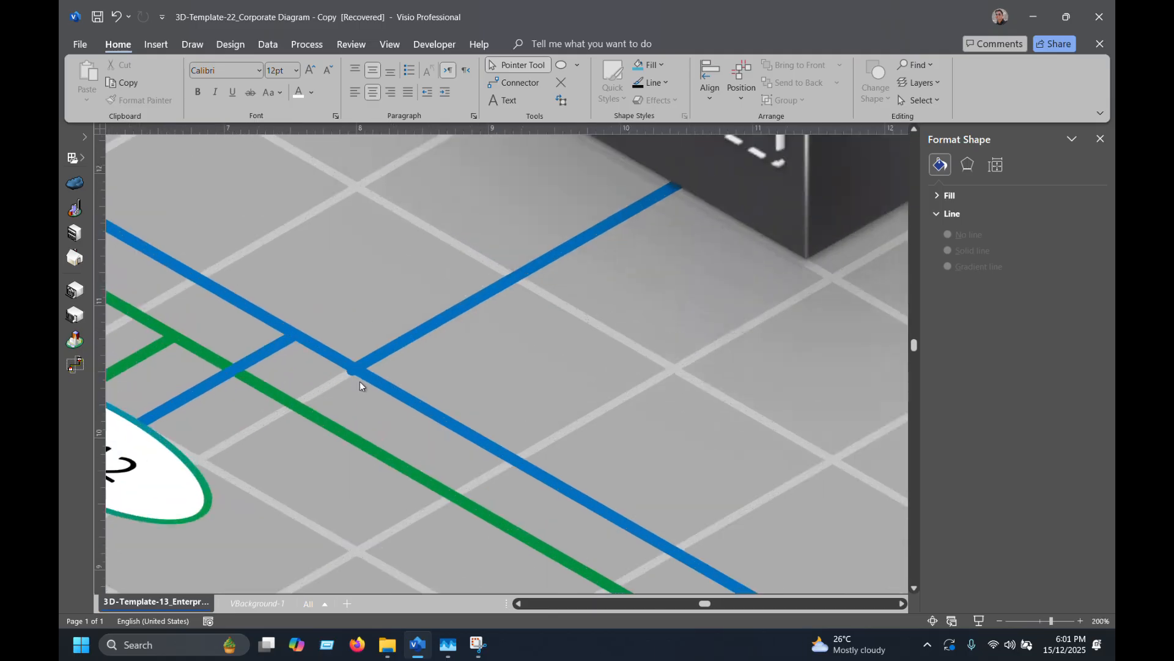
{"action": "left_click", "coordinate": [354, 372]}
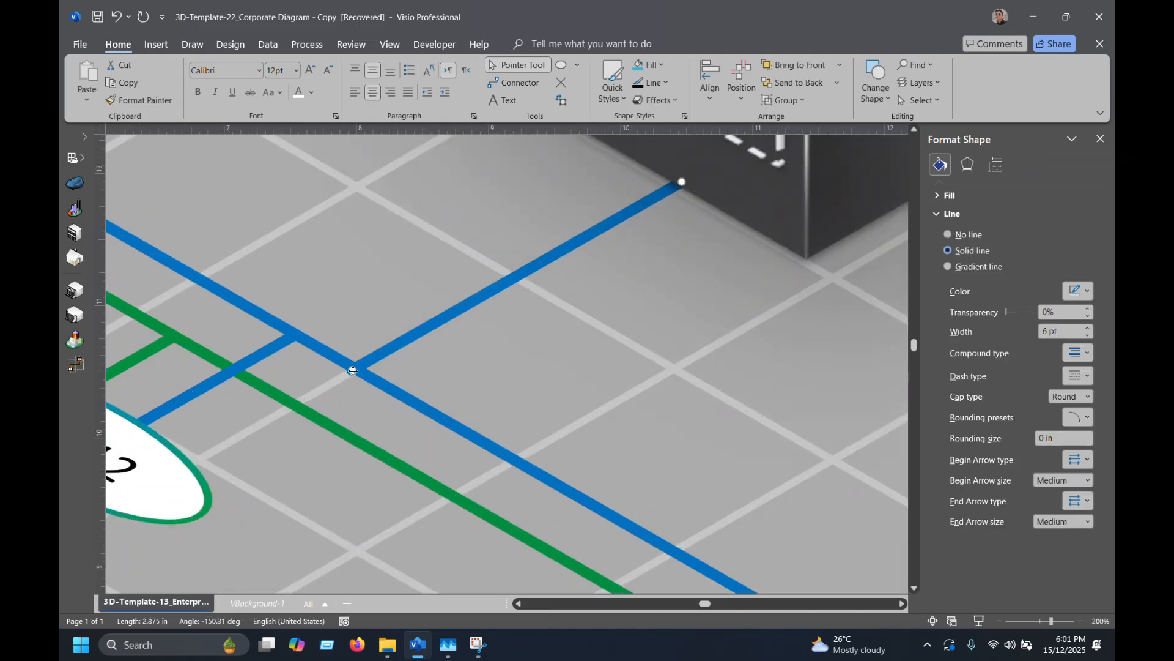
{"action": "left_click", "coordinate": [593, 321]}
{"action": "scroll", "coordinate": [594, 321], "scroll_direction": "down", "scroll_amount": 4}
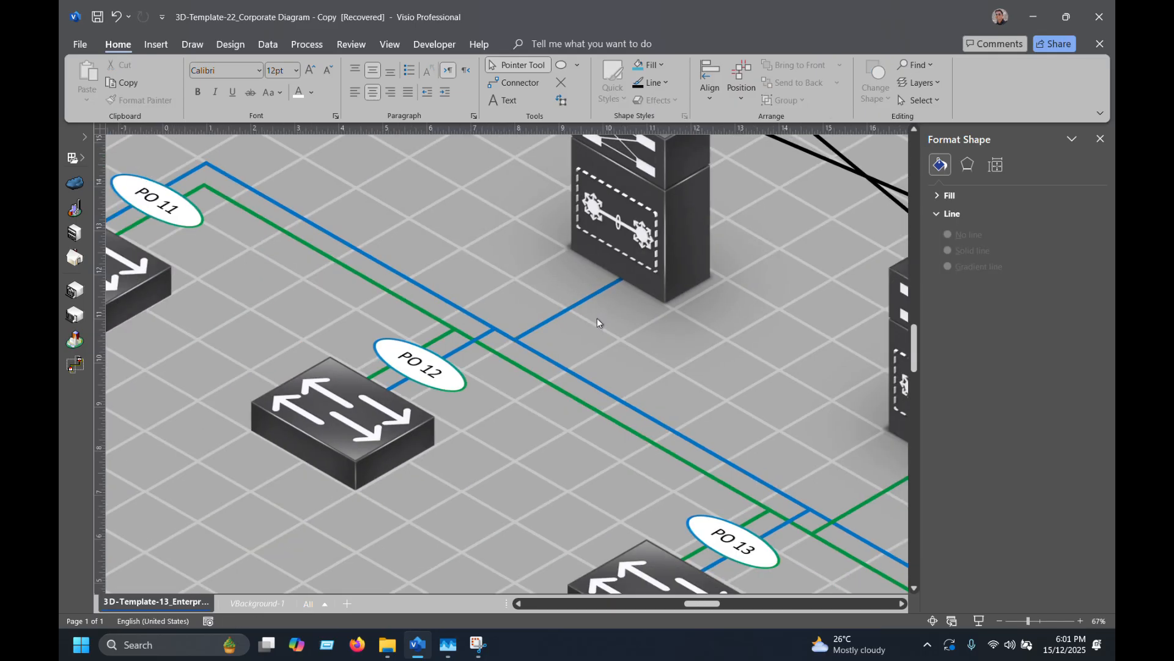
{"action": "scroll", "coordinate": [597, 318], "scroll_direction": "down", "scroll_amount": 4}
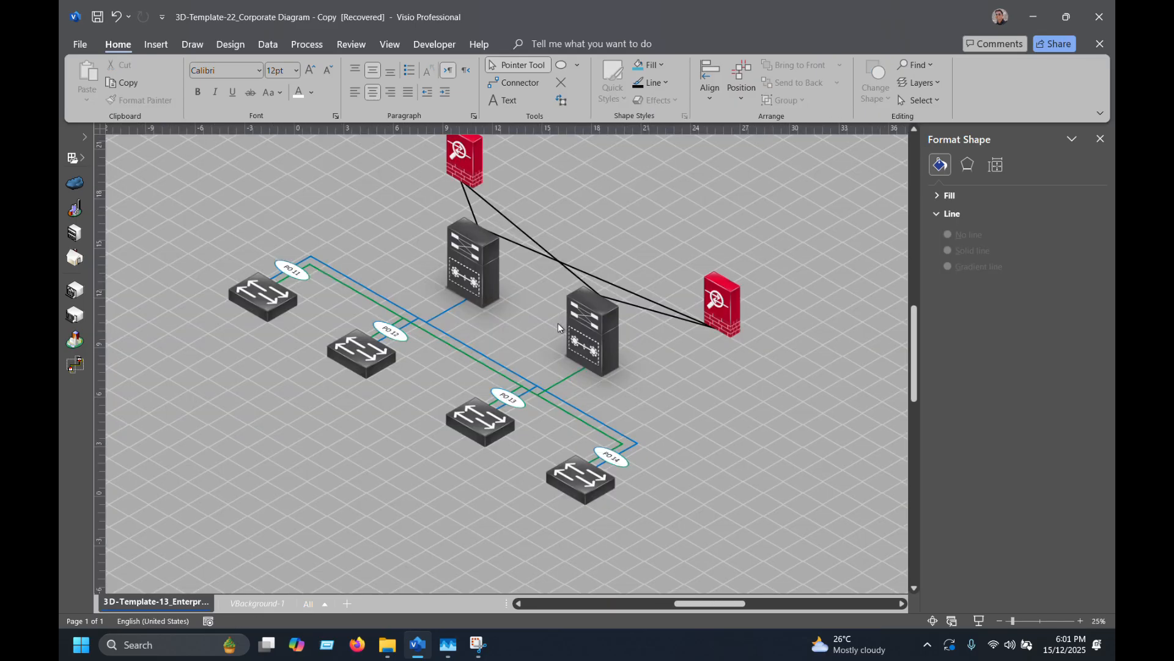
Copy the long blue trunk line to between the two core switches and shorten it to about 5.5 in.
{"action": "scroll", "coordinate": [488, 368], "scroll_direction": "up", "scroll_amount": 2}
{"action": "left_click", "coordinate": [475, 414]}
{"action": "left_click_drag", "start_coordinate": [475, 414], "coordinate": [832, 447]}
{"action": "left_click_drag", "start_coordinate": [886, 481], "coordinate": [691, 374]}
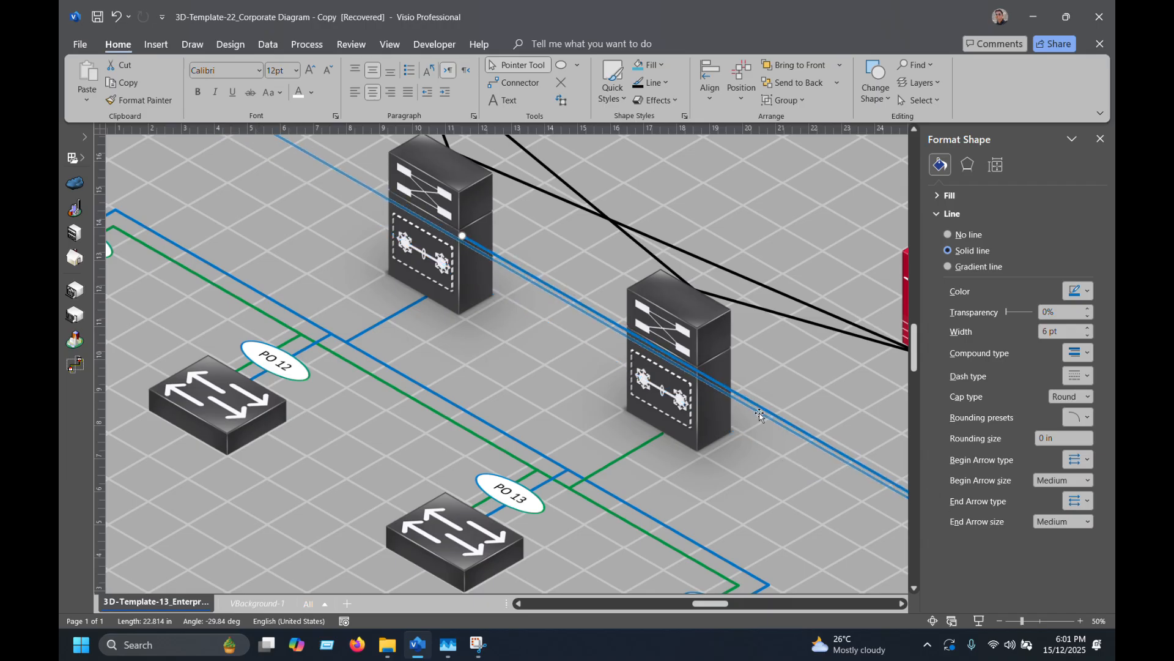
{"action": "left_click_drag", "start_coordinate": [825, 450], "coordinate": [643, 341]}
{"action": "scroll", "coordinate": [642, 341], "scroll_direction": "up", "scroll_amount": 2, "text": "ctrl"}
{"action": "scroll", "coordinate": [545, 335], "scroll_direction": "up", "scroll_amount": 1}
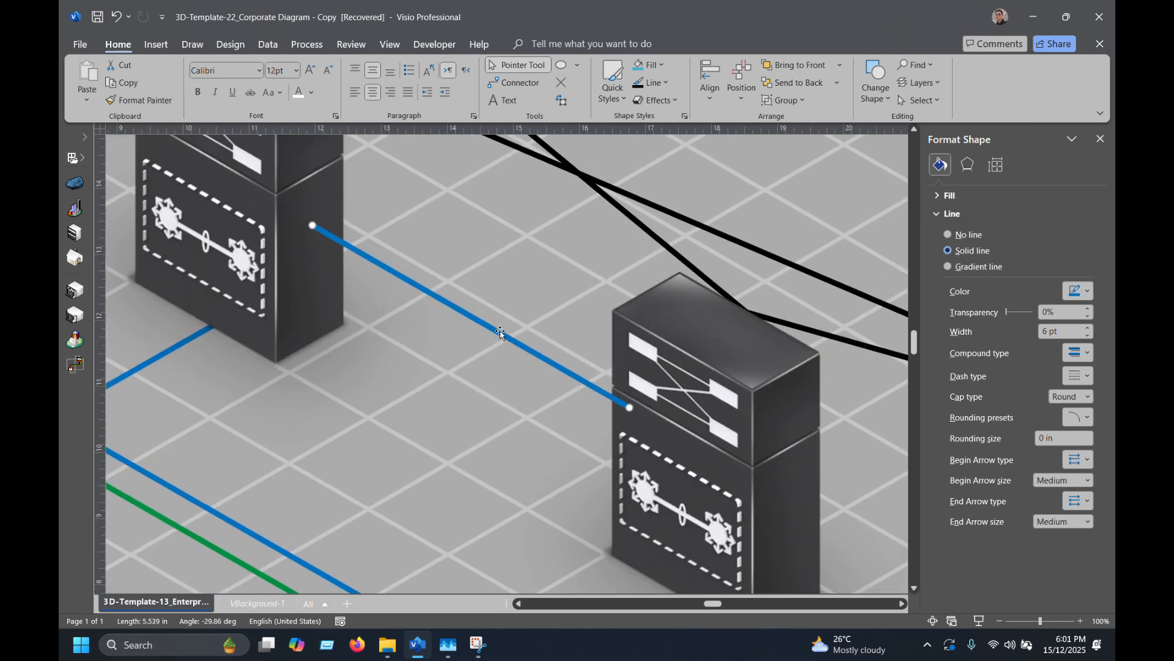
Nudge the copied blue line slightly lower between the two core switches.
{"action": "left_click_drag", "start_coordinate": [501, 333], "coordinate": [502, 334]}
{"action": "key", "text": "ctrl+z"}
{"action": "key", "text": "Down"}
{"action": "key", "text": "Down"}
{"action": "key", "text": "Down"}
{"action": "key", "text": "Down"}
{"action": "key", "text": "Down"}
{"action": "key", "text": "Down"}
{"action": "key", "text": "Down"}
{"action": "key", "text": "Down"}
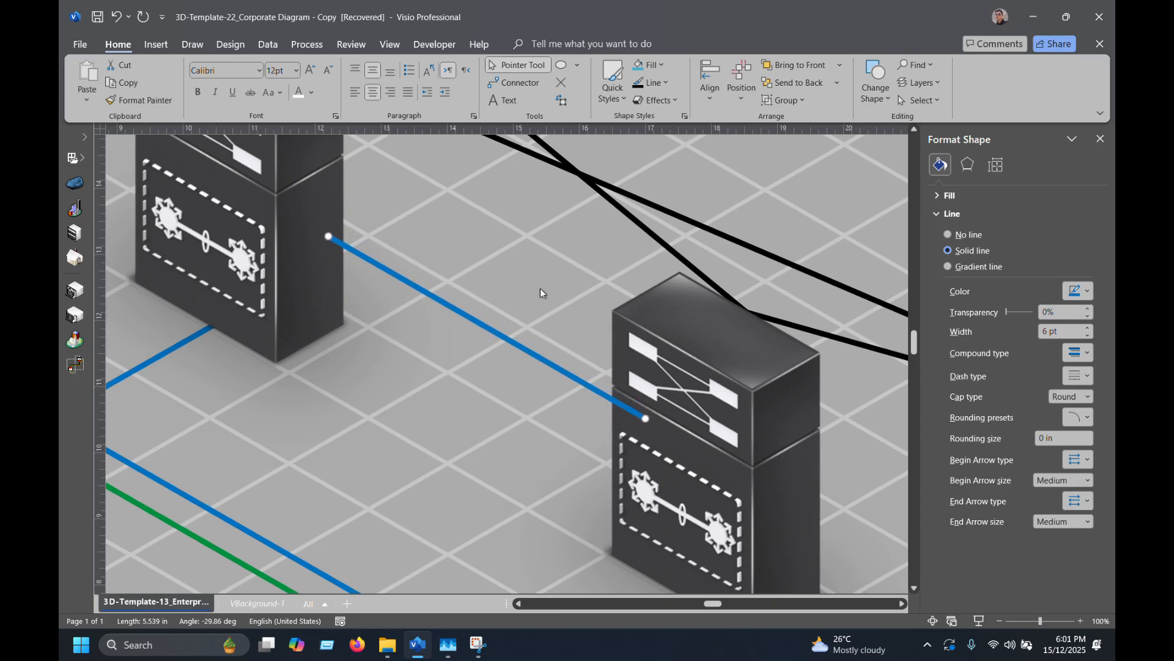
Color the line between the core switches red and place a parallel duplicate just below it.
{"action": "left_click", "coordinate": [653, 82]}
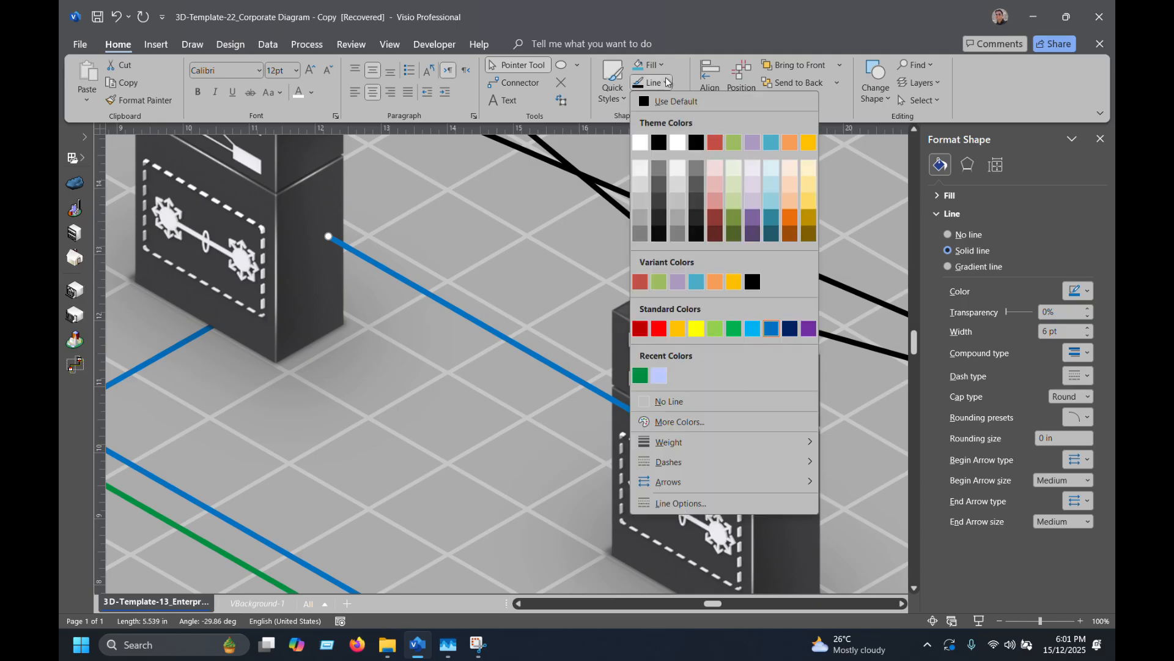
{"action": "left_click", "coordinate": [657, 330]}
{"action": "left_click_drag", "start_coordinate": [512, 346], "coordinate": [501, 347]}
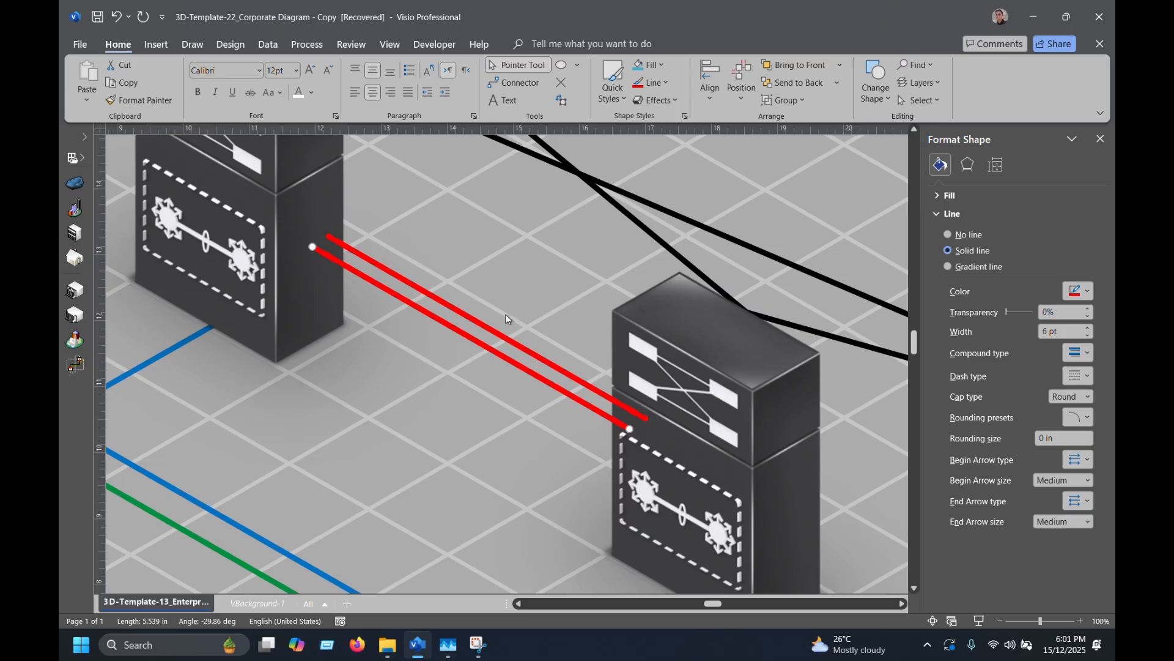
Copy the PO 13 label into the empty space below the red lines.
{"action": "scroll", "coordinate": [483, 463], "scroll_direction": "down", "scroll_amount": 3}
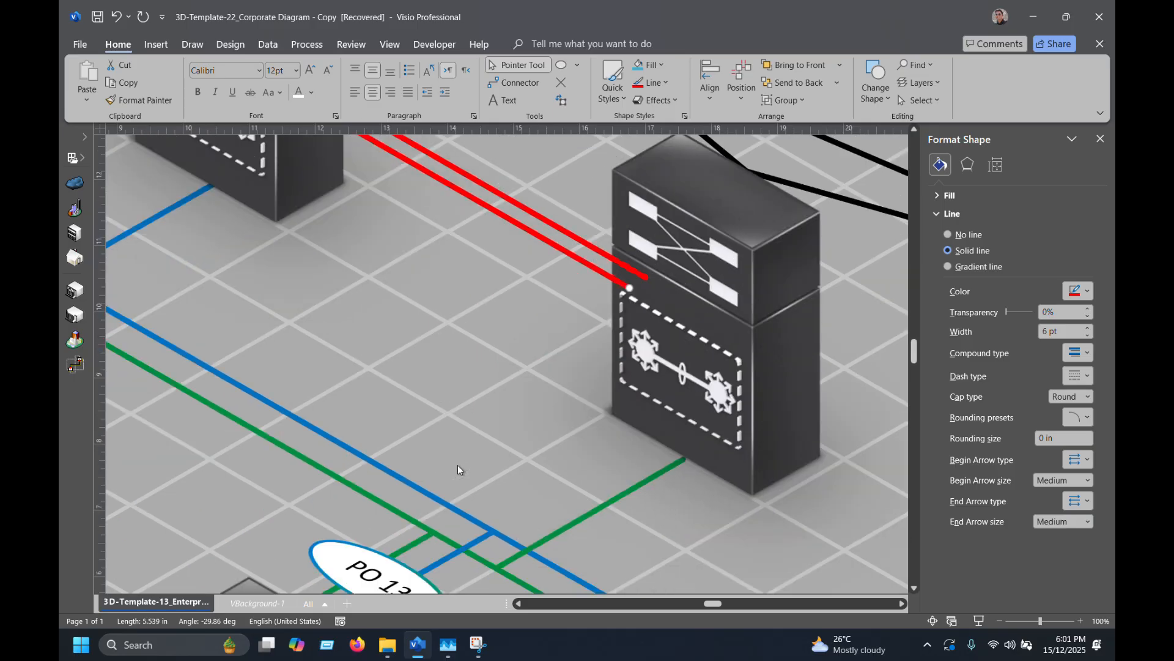
{"action": "left_click_drag", "start_coordinate": [387, 501], "coordinate": [436, 272]}
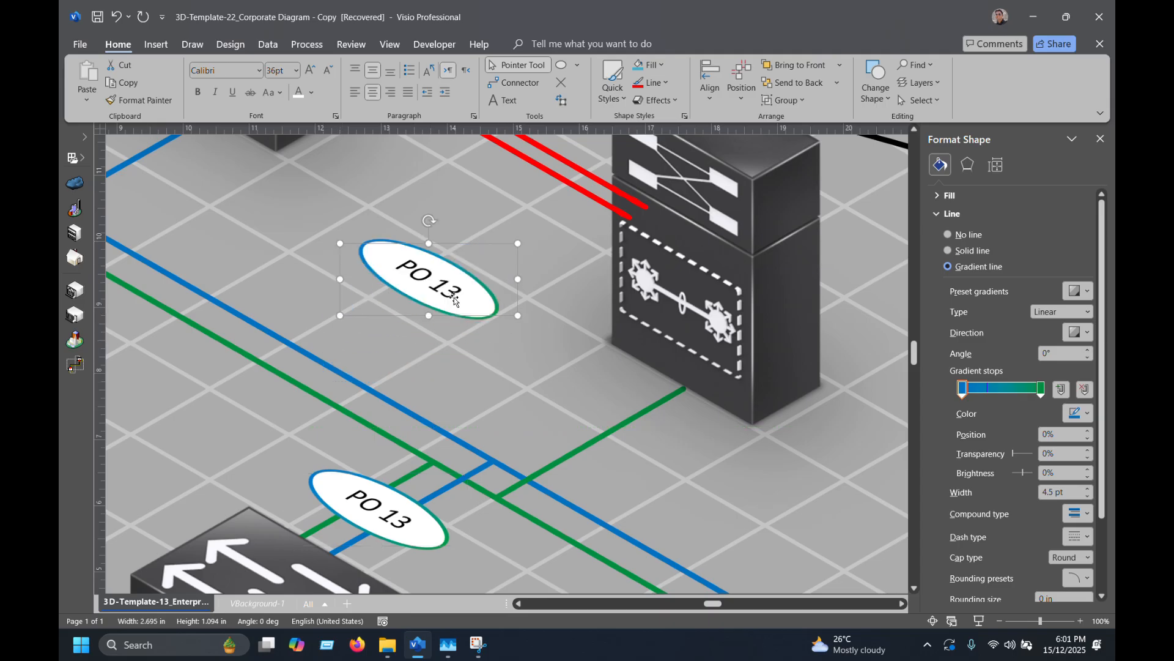
{"action": "scroll", "coordinate": [444, 353], "scroll_direction": "up", "scroll_amount": 2}
{"action": "scroll", "coordinate": [445, 354], "scroll_direction": "up", "scroll_amount": 1}
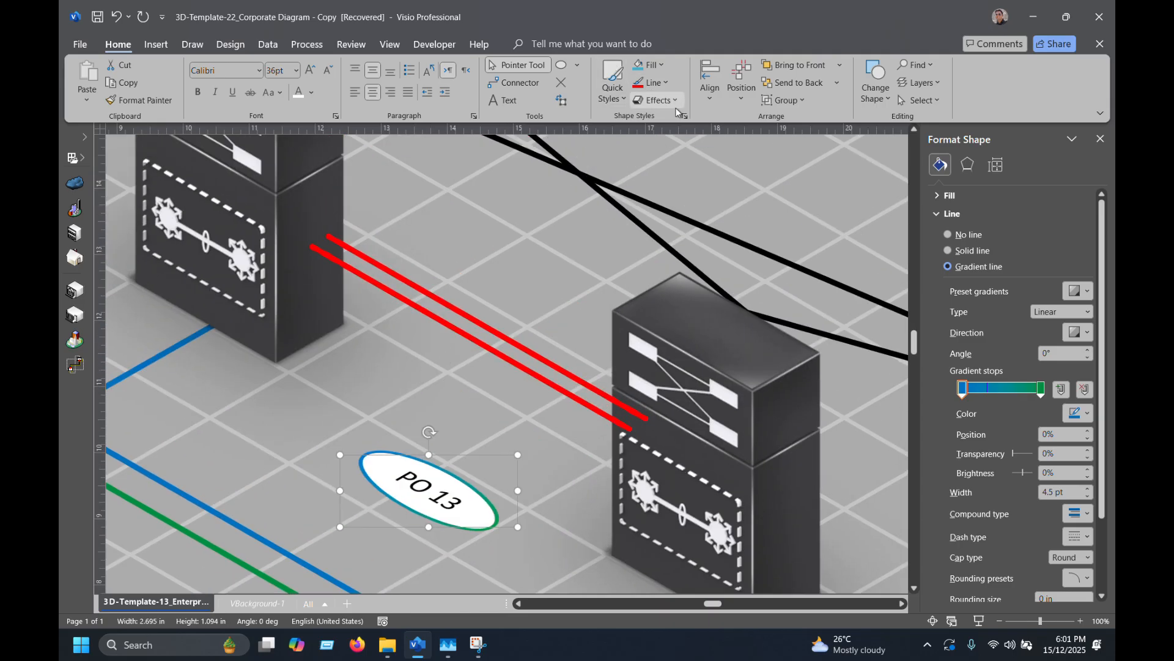
Apply the first Parallel 3-D rotation preset to the copied label and center it over the two red lines.
{"action": "left_click", "coordinate": [655, 100]}
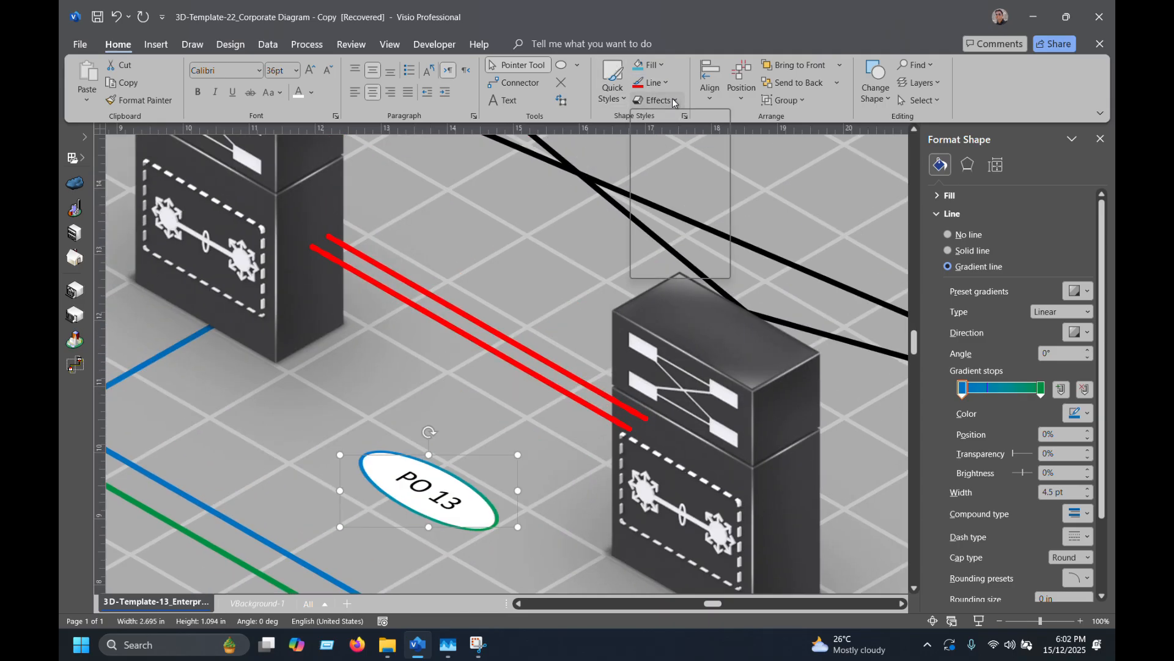
{"action": "mouse_move", "coordinate": [685, 265]}
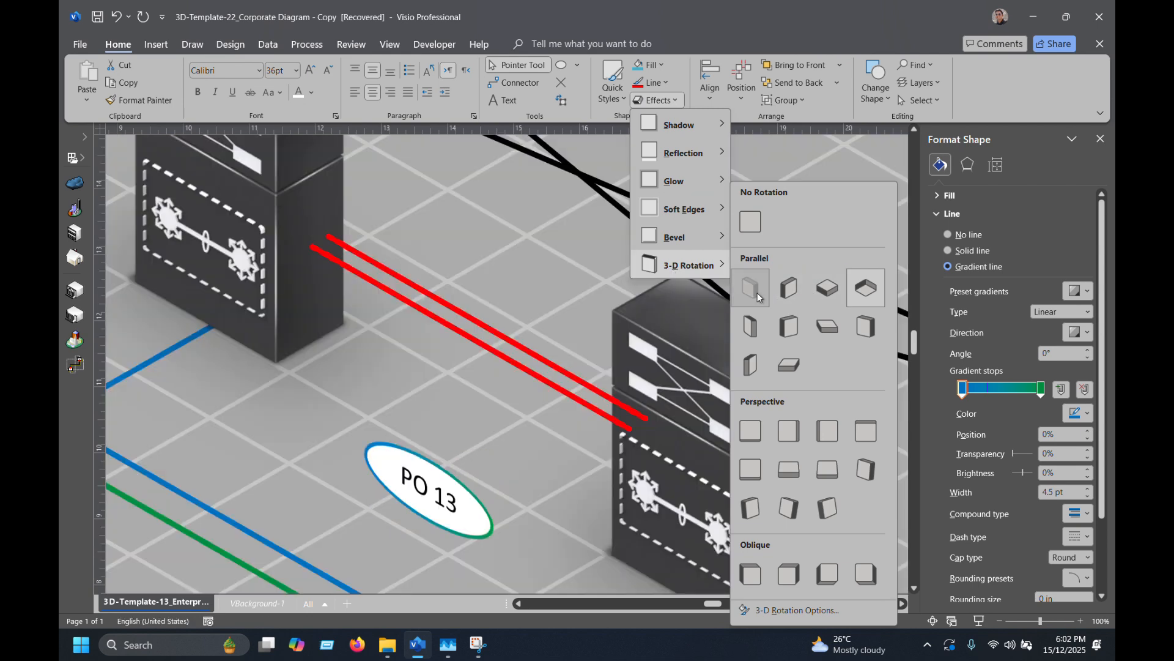
{"action": "left_click", "coordinate": [758, 297]}
{"action": "left_click_drag", "start_coordinate": [410, 505], "coordinate": [453, 344]}
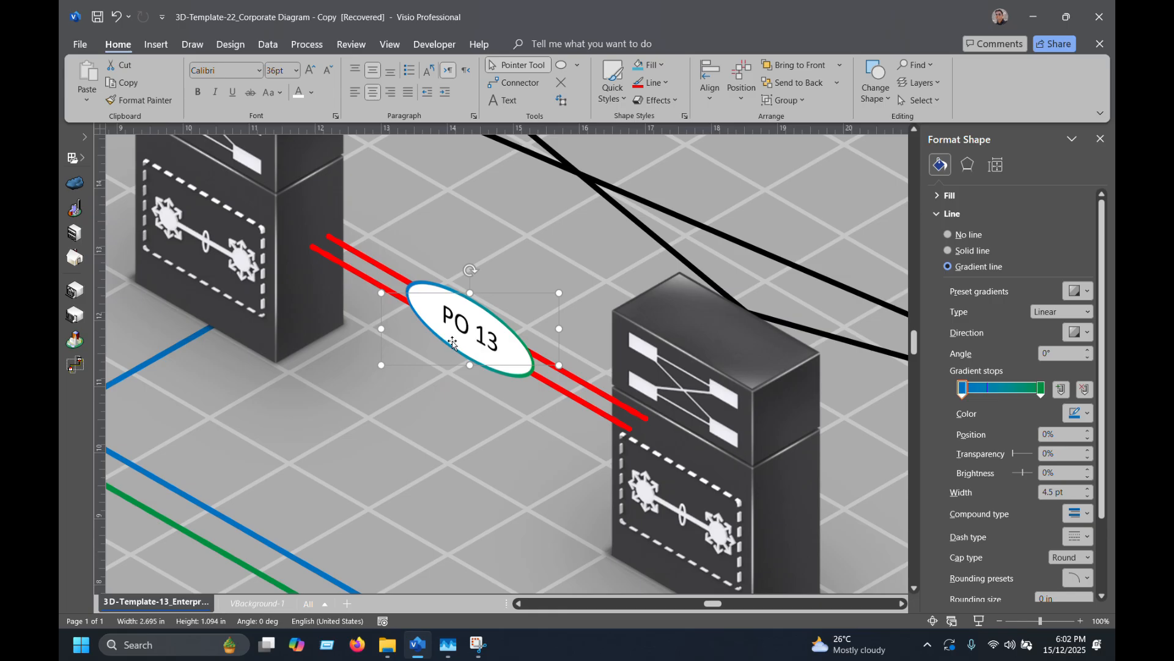
Change the copied label's text to "PO 1".
{"action": "double_click", "coordinate": [458, 341]}
{"action": "key", "text": "shift+Left"}
{"action": "key", "text": "BackSpace"}
{"action": "left_click", "coordinate": [461, 407]}
Replace the PO 1 label's blue-green gradient outline with a solid red line.
{"action": "left_click", "coordinate": [483, 332]}
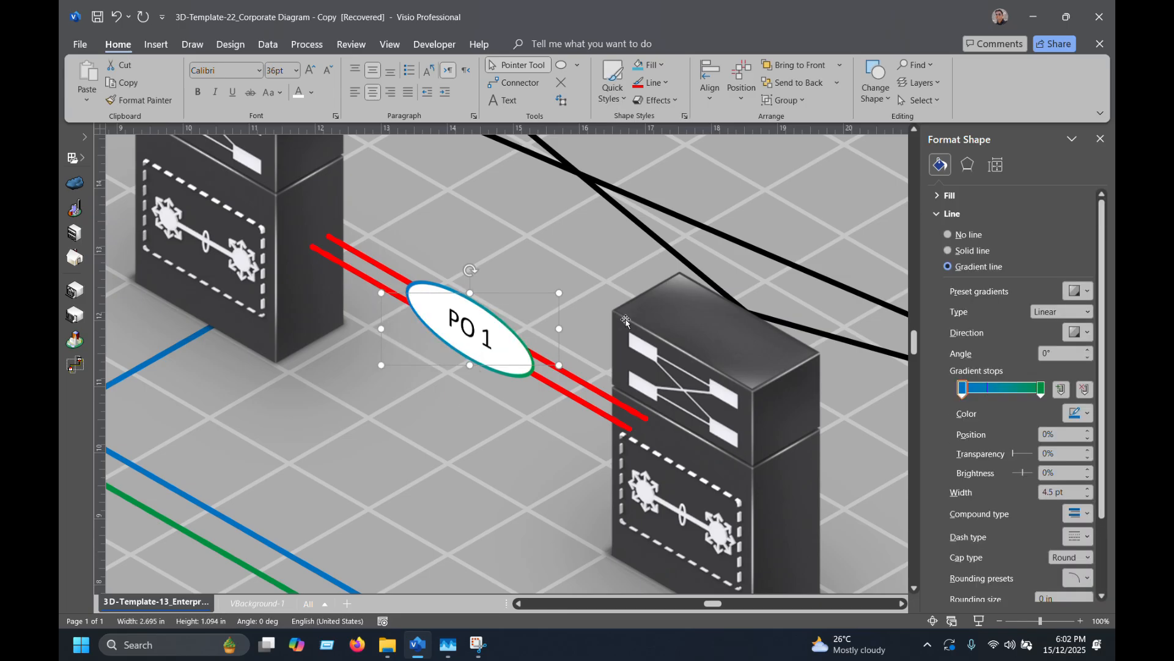
{"action": "left_click", "coordinate": [1041, 391]}
{"action": "left_click", "coordinate": [1093, 415]}
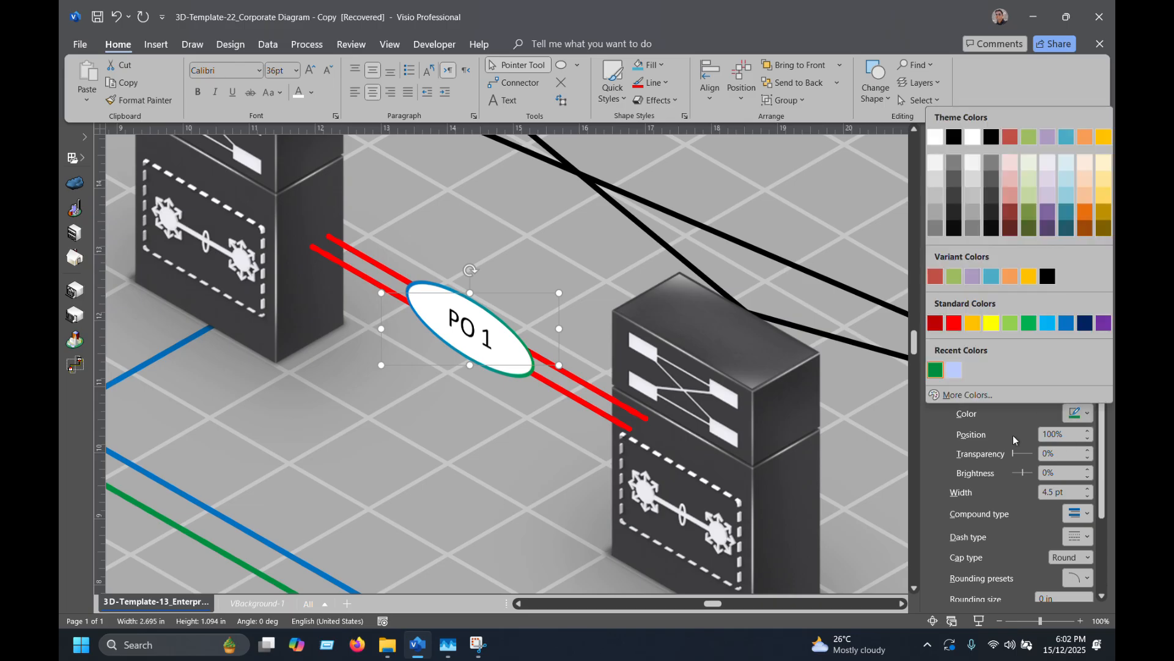
{"action": "left_click", "coordinate": [954, 325]}
{"action": "left_click", "coordinate": [491, 344]}
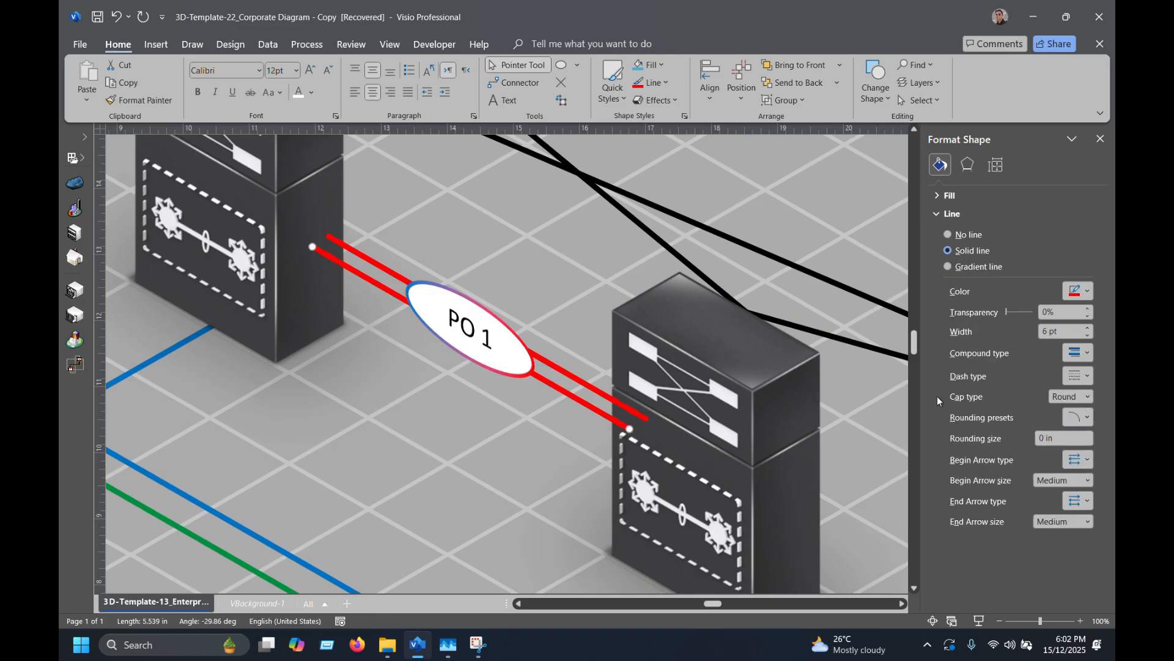
{"action": "left_click", "coordinate": [520, 436]}
{"action": "left_click", "coordinate": [504, 341]}
{"action": "left_click", "coordinate": [965, 391]}
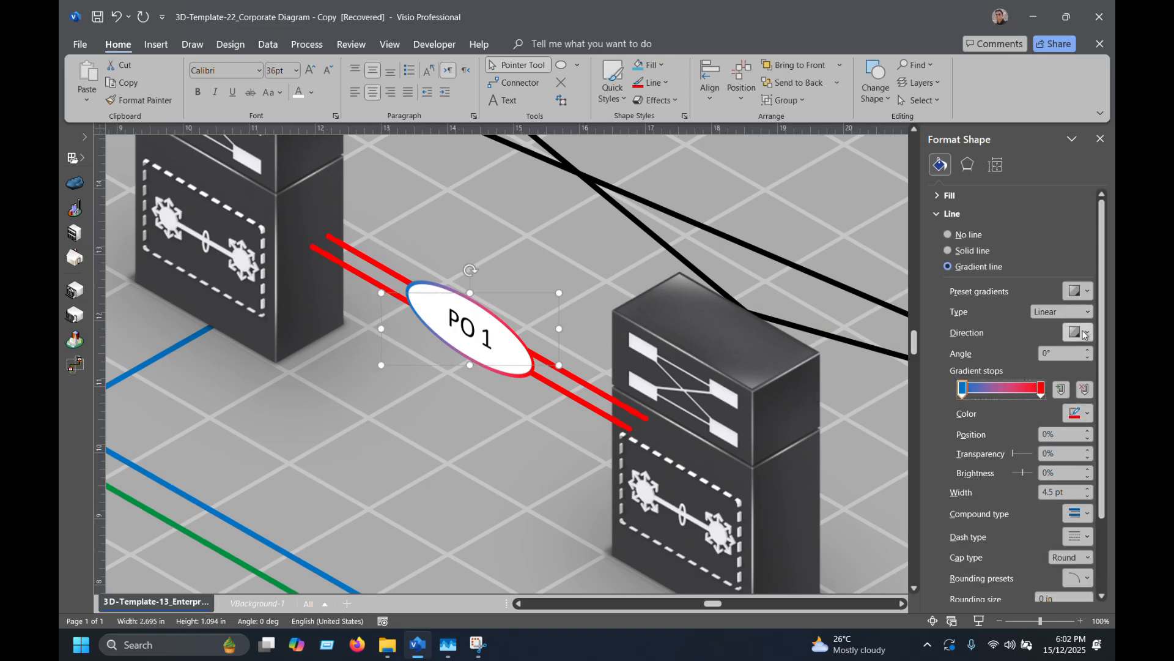
{"action": "left_click", "coordinate": [952, 252]}
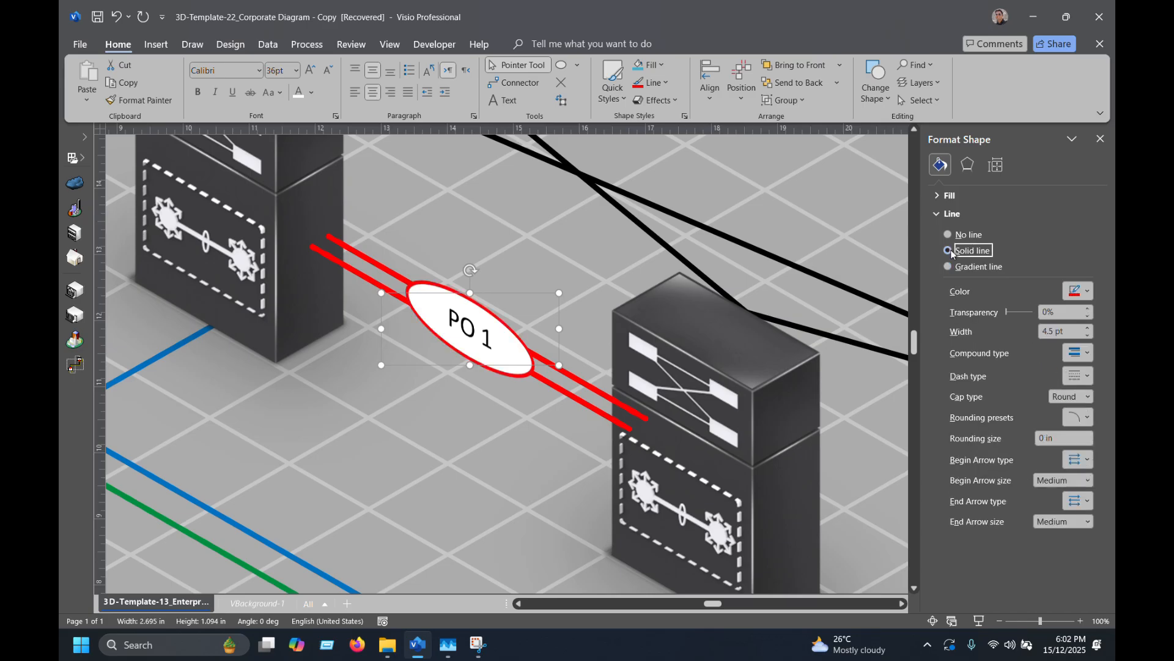
{"action": "left_click", "coordinate": [385, 456]}
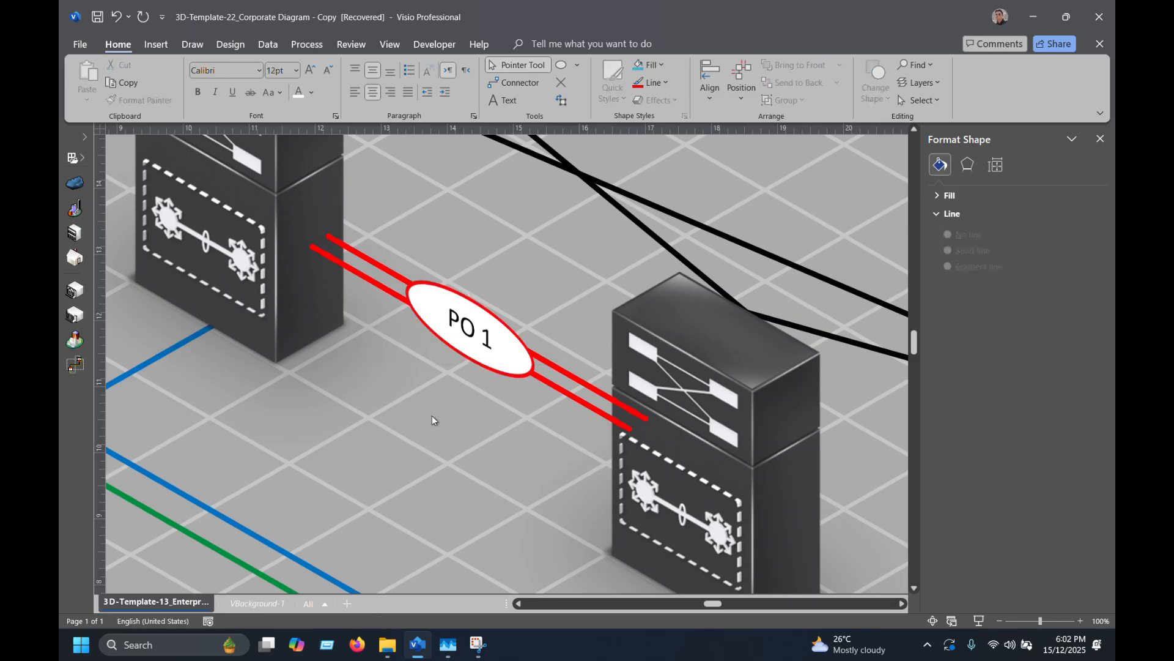
Bring the lower core switch in front of the red line ends.
{"action": "left_click", "coordinate": [670, 374]}
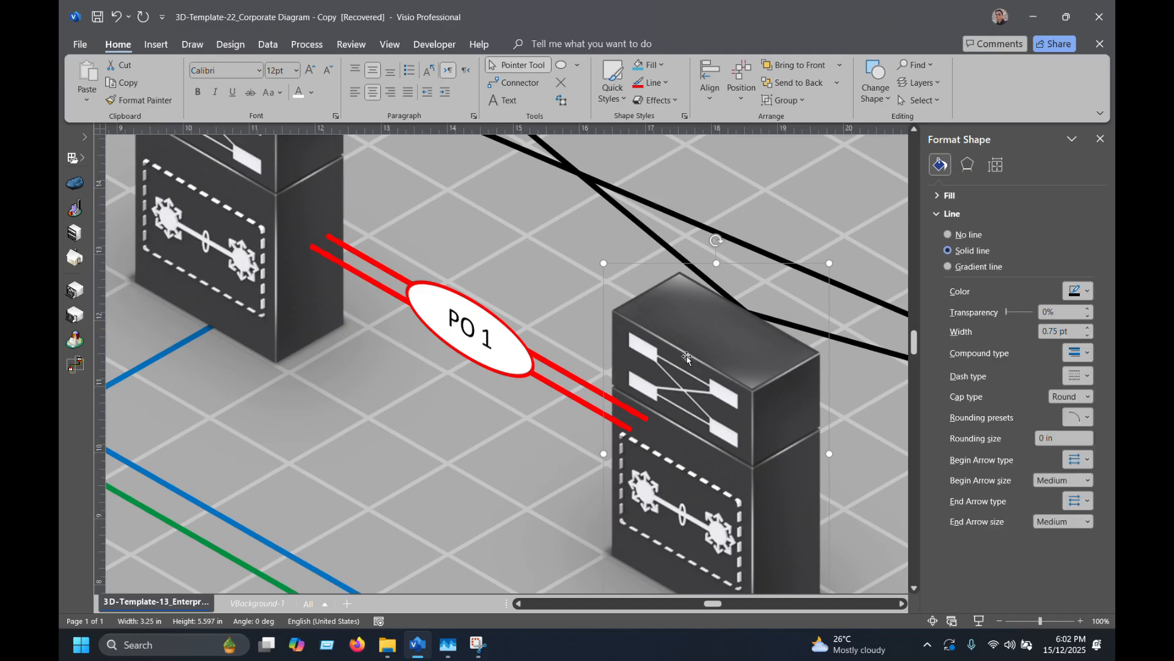
{"action": "right_click", "coordinate": [685, 359]}
{"action": "left_click", "coordinate": [779, 333]}
{"action": "left_click", "coordinate": [457, 410]}
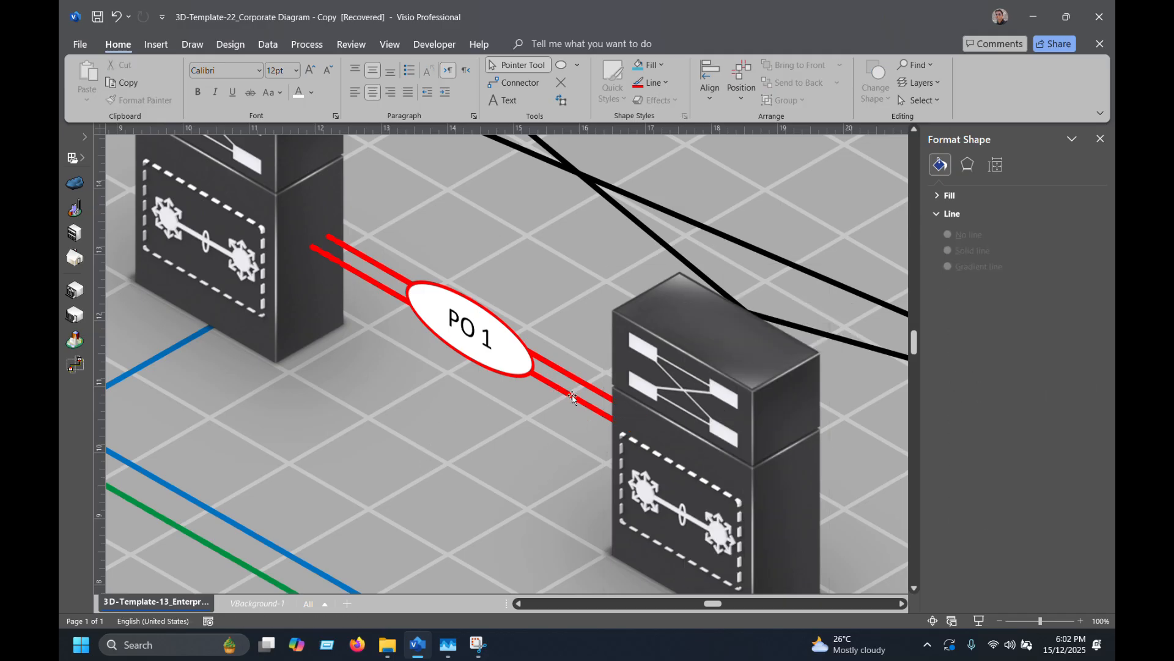
Examine the links between the firewalls, core switches and access switches across the whole diagram.
{"action": "scroll", "coordinate": [481, 384], "scroll_direction": "down", "scroll_amount": 2}
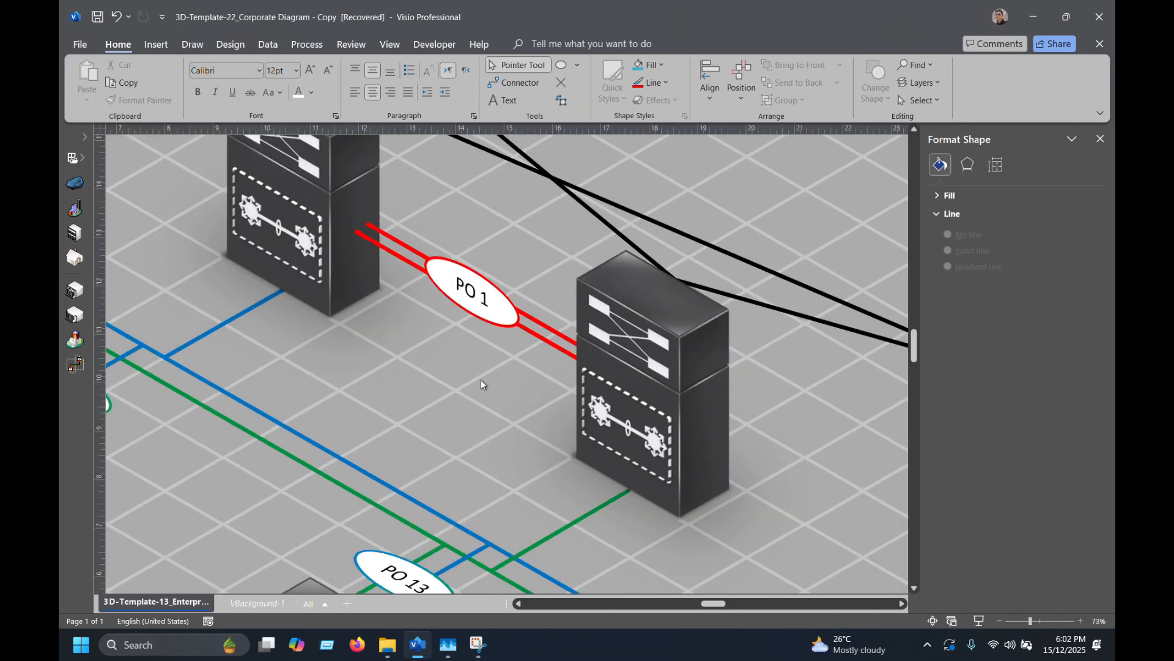
{"action": "scroll", "coordinate": [480, 380], "scroll_direction": "down", "scroll_amount": 1}
{"action": "scroll", "coordinate": [521, 383], "scroll_direction": "down", "scroll_amount": 1}
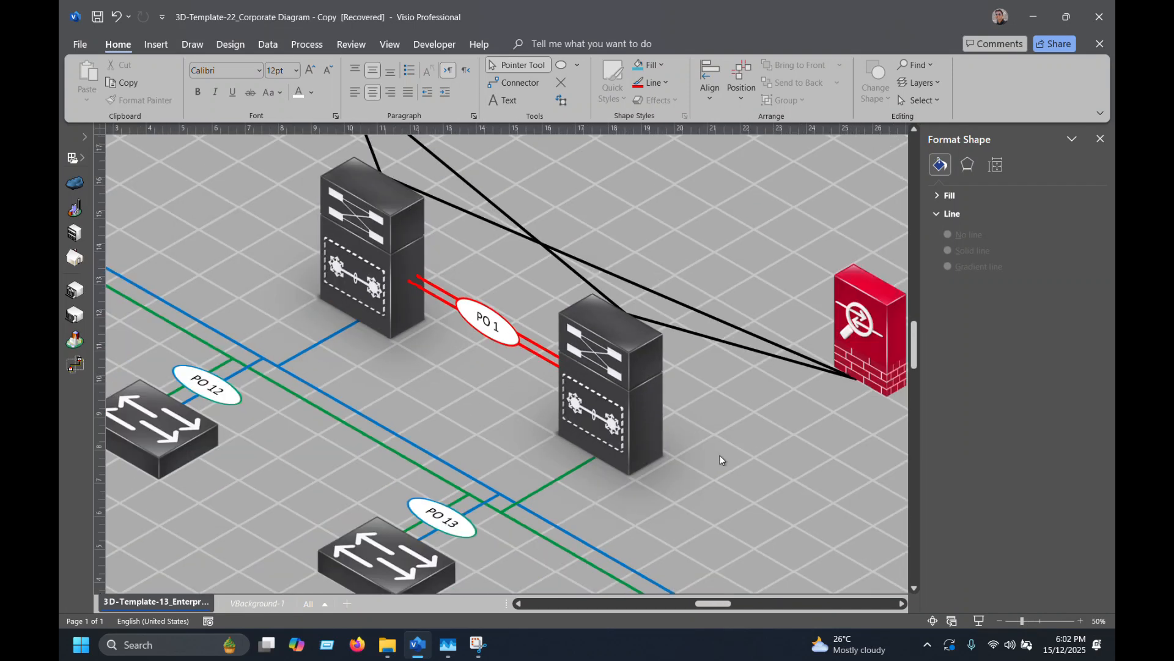
{"action": "scroll", "coordinate": [784, 487], "scroll_direction": "down", "scroll_amount": 2}
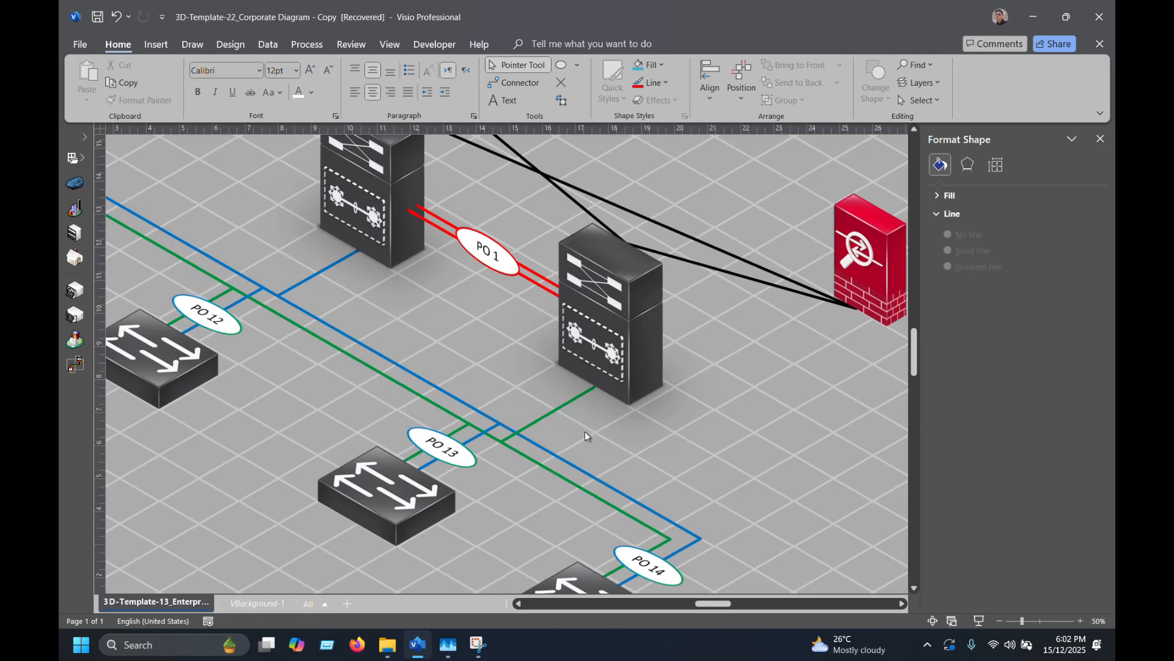
{"action": "scroll", "coordinate": [642, 468], "scroll_direction": "down", "scroll_amount": 1}
{"action": "scroll", "coordinate": [582, 394], "scroll_direction": "down", "scroll_amount": 1}
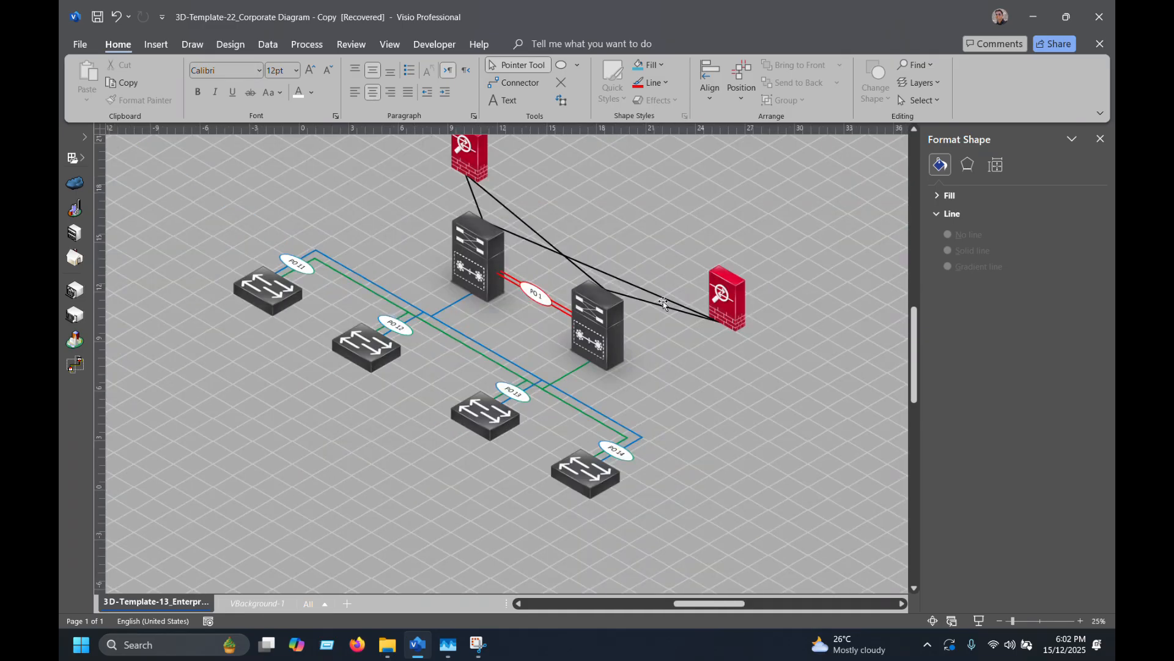
{"action": "scroll", "coordinate": [624, 342], "scroll_direction": "up", "scroll_amount": 2}
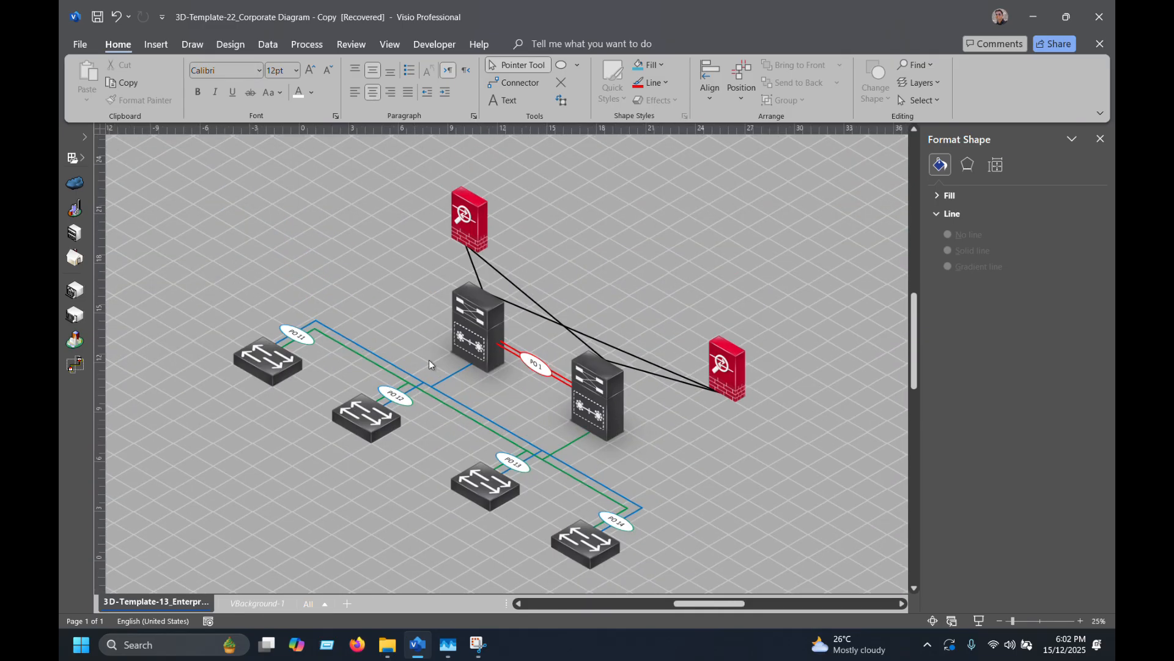
{"action": "scroll", "coordinate": [367, 352], "scroll_direction": "down", "scroll_amount": 1}
{"action": "scroll", "coordinate": [291, 353], "scroll_direction": "up", "scroll_amount": 2}
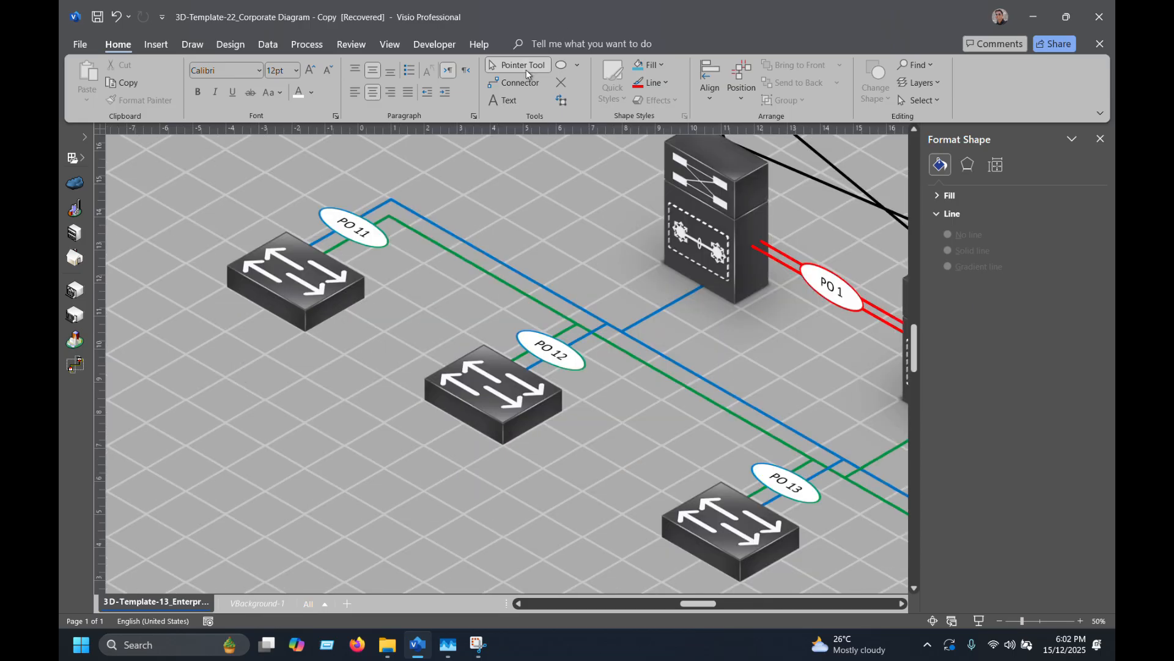
{"action": "scroll", "coordinate": [740, 253], "scroll_direction": "up", "scroll_amount": 1}
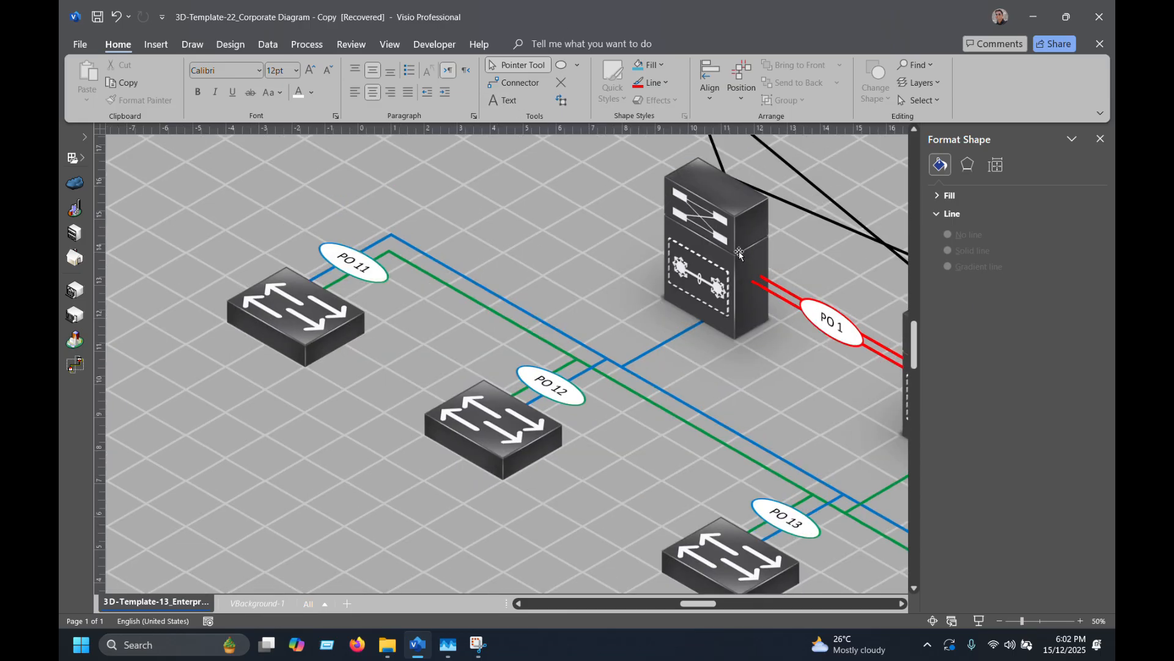
{"action": "left_click", "coordinate": [729, 226]}
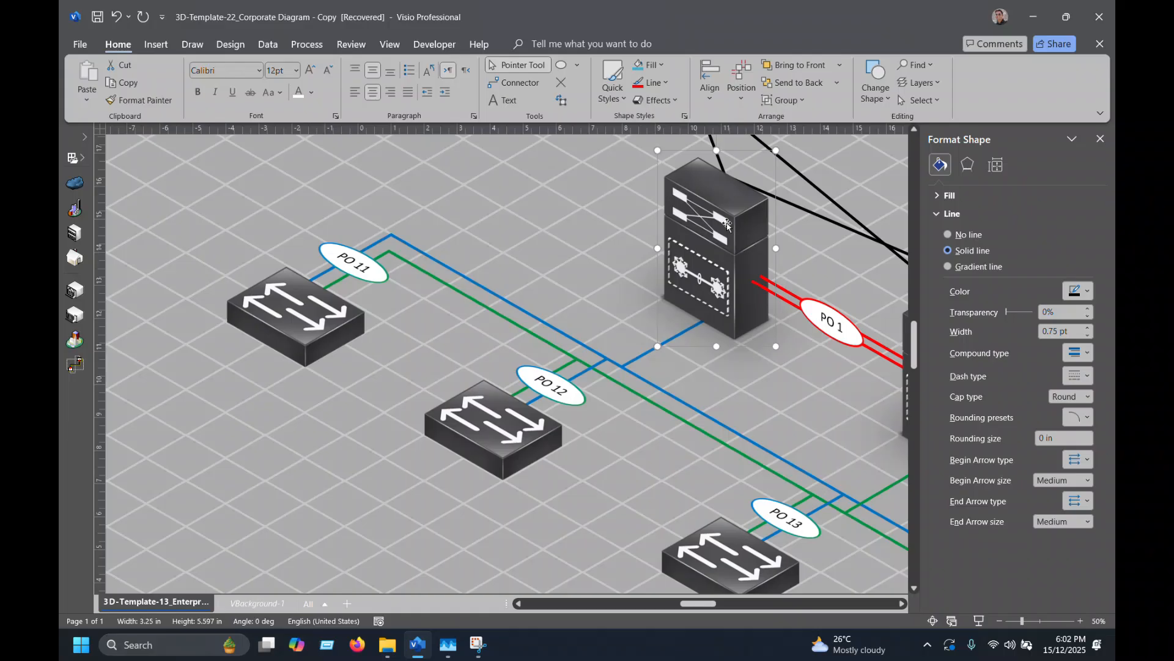
{"action": "left_click", "coordinate": [575, 163]}
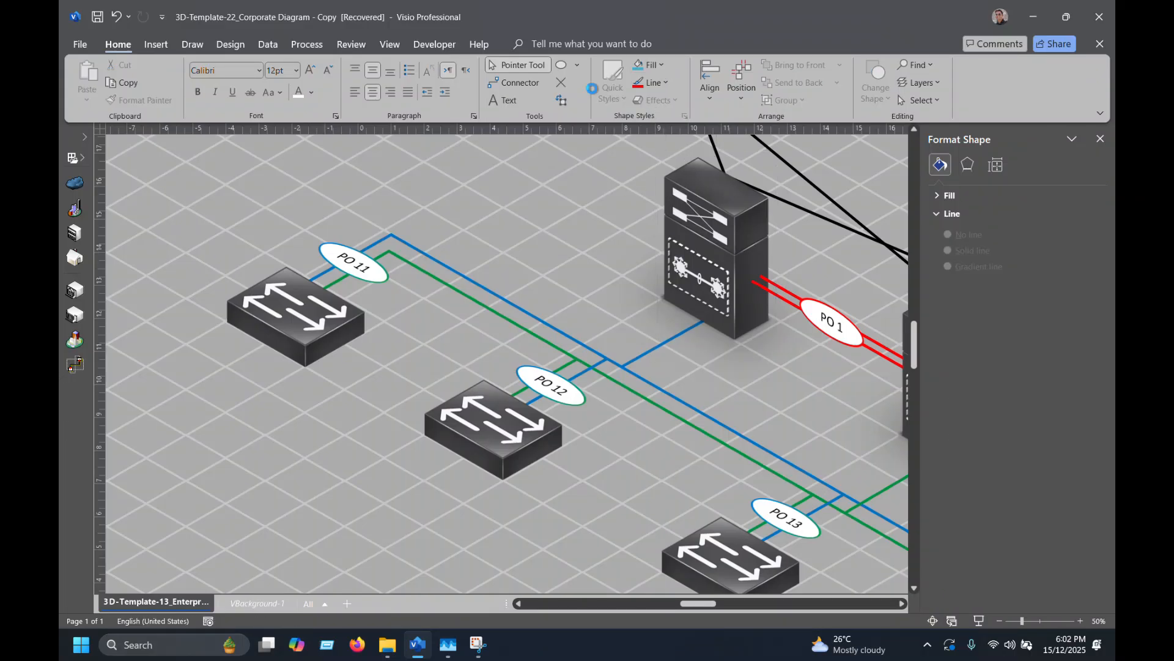
Add a text label reading "C9000" on the empty canvas above the PO 11 access switch.
{"action": "left_click", "coordinate": [506, 102]}
{"action": "left_click_drag", "start_coordinate": [443, 194], "coordinate": [370, 196]}
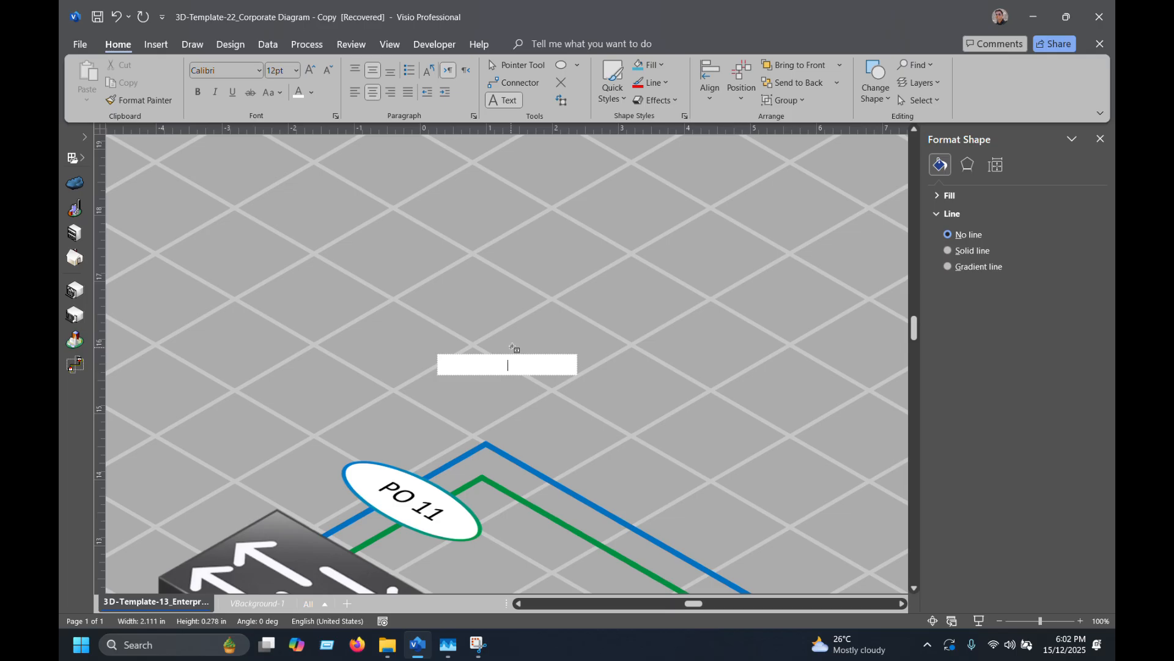
{"action": "type", "text": "C9000"}
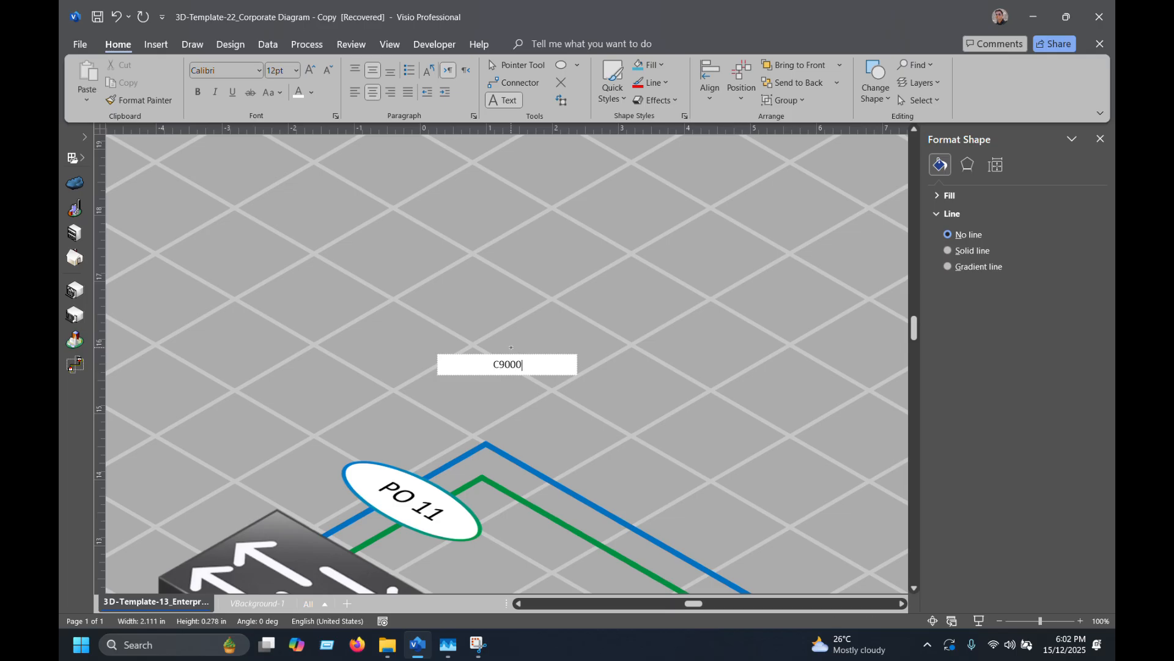
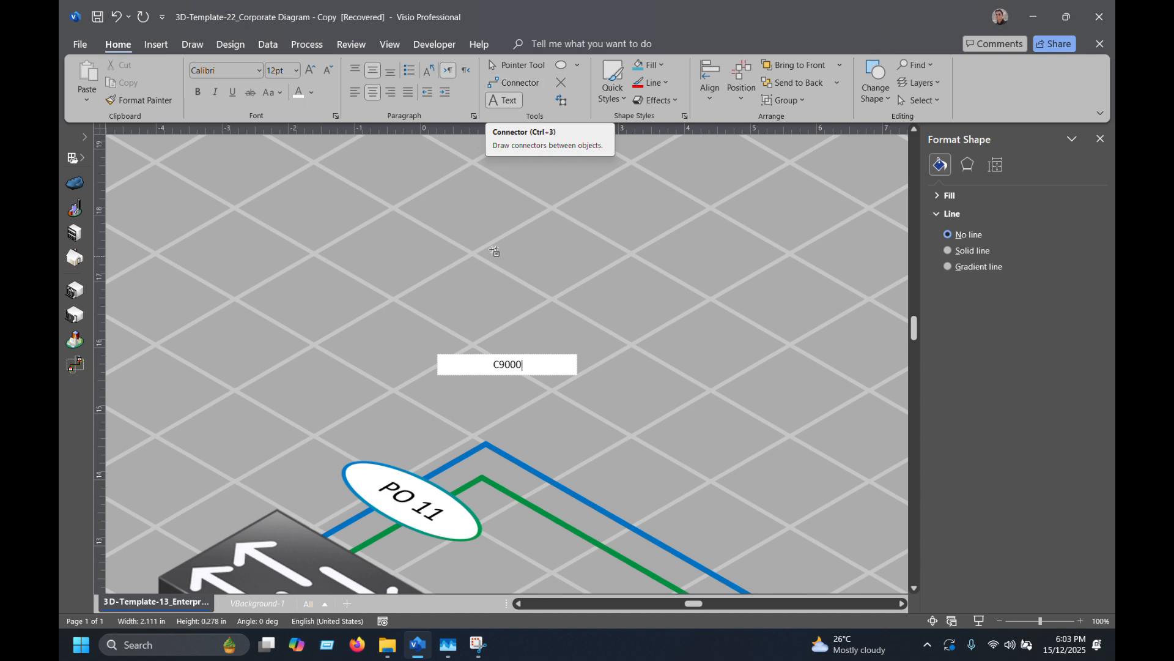
{"action": "left_click", "coordinate": [527, 68]}
{"action": "scroll", "coordinate": [509, 245], "scroll_direction": "down", "scroll_amount": 2}
{"action": "scroll", "coordinate": [511, 247], "scroll_direction": "up", "scroll_amount": 1}
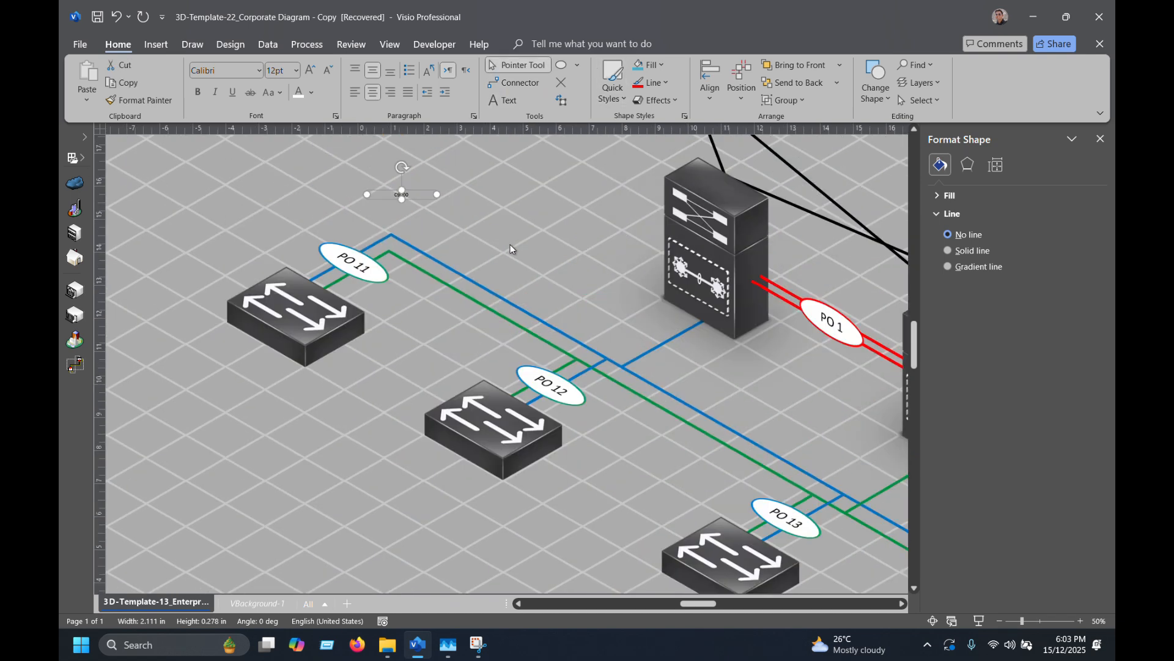
{"action": "scroll", "coordinate": [511, 245], "scroll_direction": "up", "scroll_amount": 3}
{"action": "left_click", "coordinate": [439, 240]}
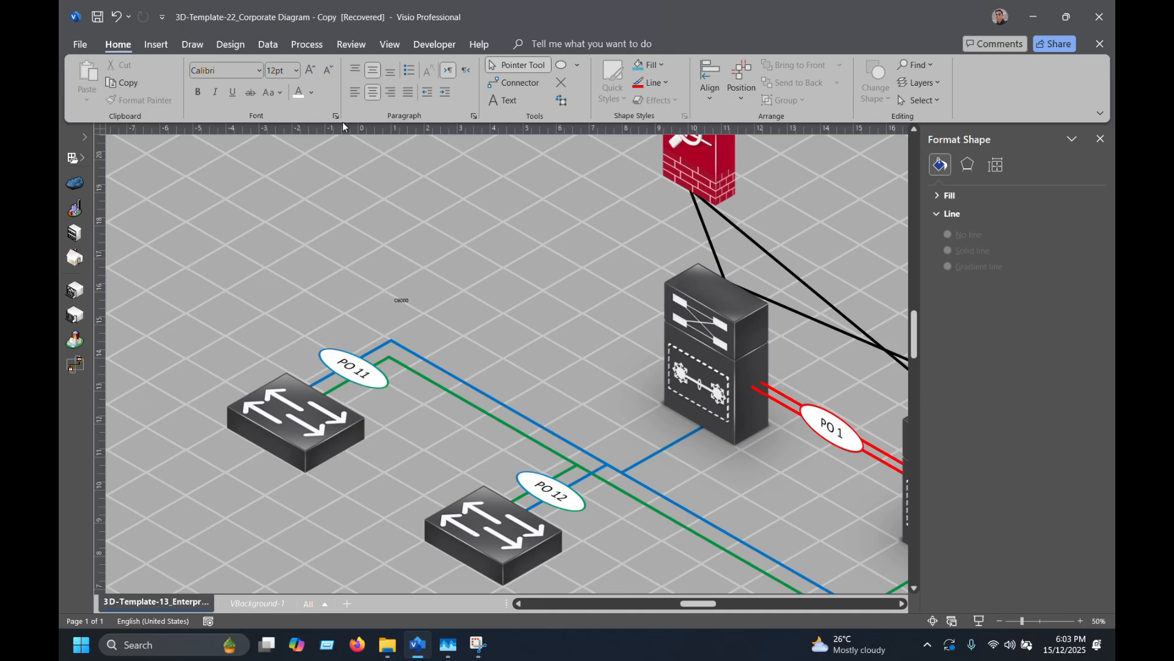
Set the C9000 label's font size to 48 pt.
{"action": "left_click", "coordinate": [401, 301]}
{"action": "left_click", "coordinate": [301, 91]}
{"action": "left_click", "coordinate": [311, 69]}
{"action": "left_click", "coordinate": [310, 70]}
{"action": "left_click", "coordinate": [310, 70]}
{"action": "left_click", "coordinate": [310, 70]}
{"action": "left_click", "coordinate": [311, 70]}
{"action": "left_click", "coordinate": [310, 70]}
{"action": "left_click", "coordinate": [310, 70]}
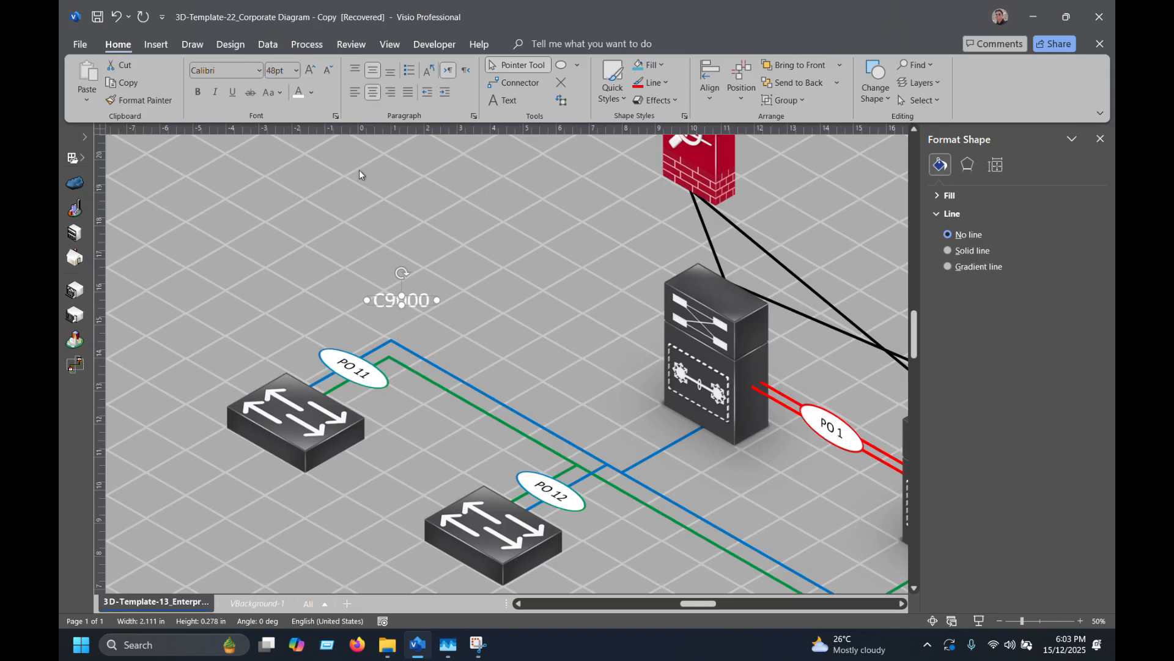
Move the C9000 label nearer the upper core switch and apply a parallel isometric 3-D rotation that lays the text flat.
{"action": "left_click_drag", "start_coordinate": [392, 307], "coordinate": [545, 249]}
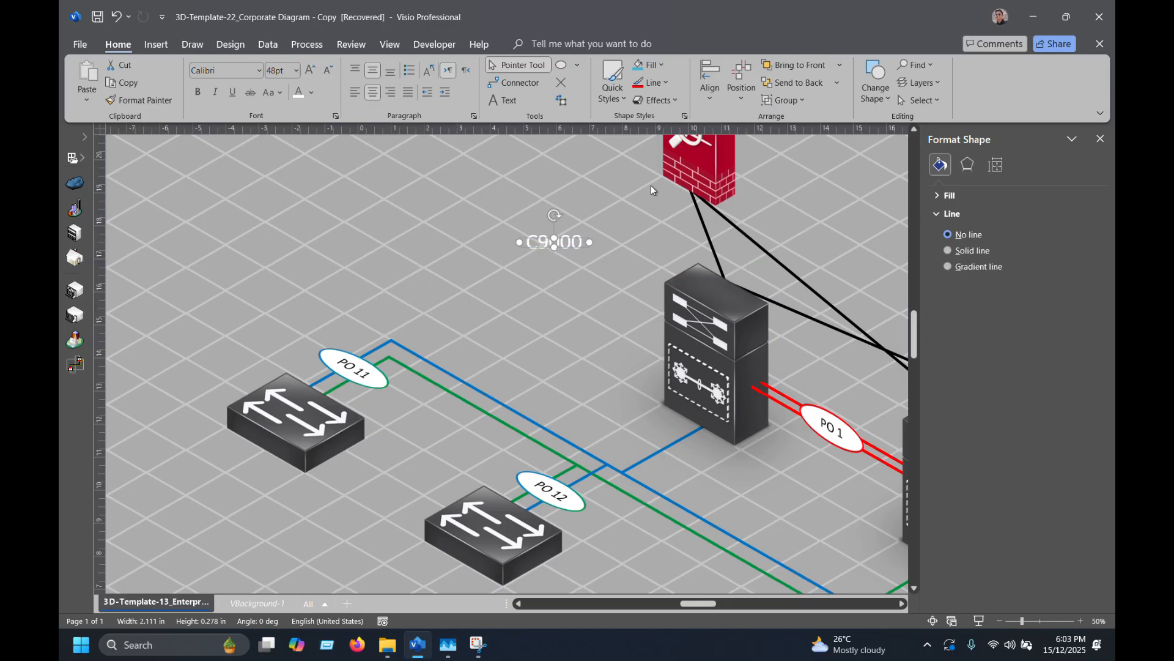
{"action": "left_click", "coordinate": [676, 102]}
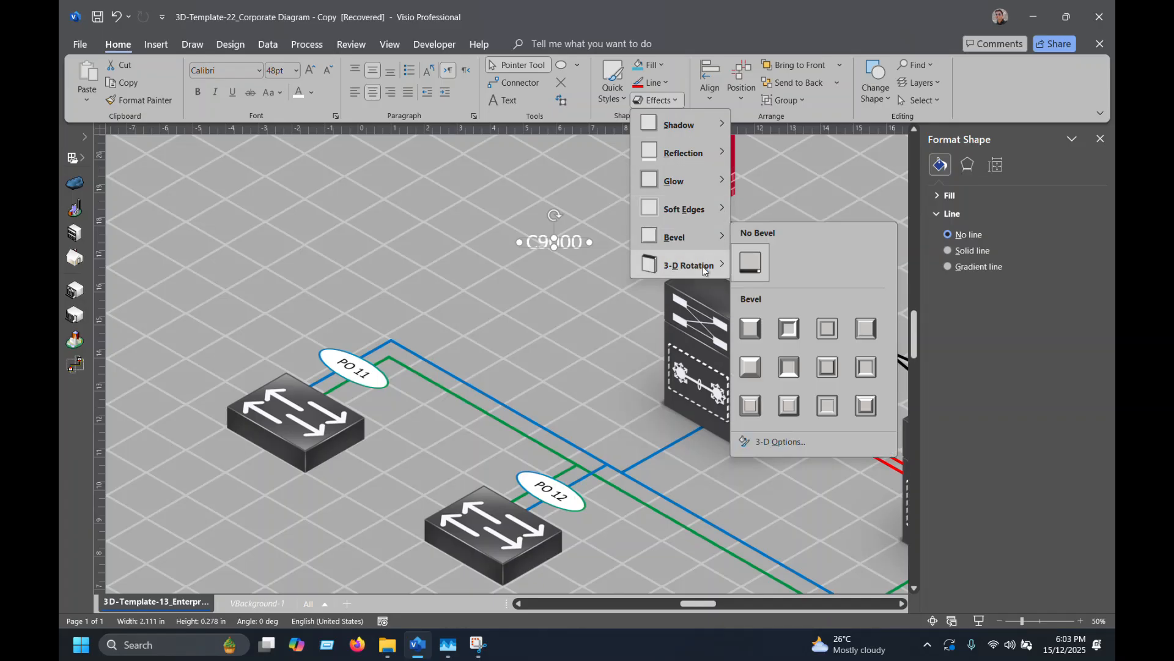
{"action": "mouse_move", "coordinate": [716, 269]}
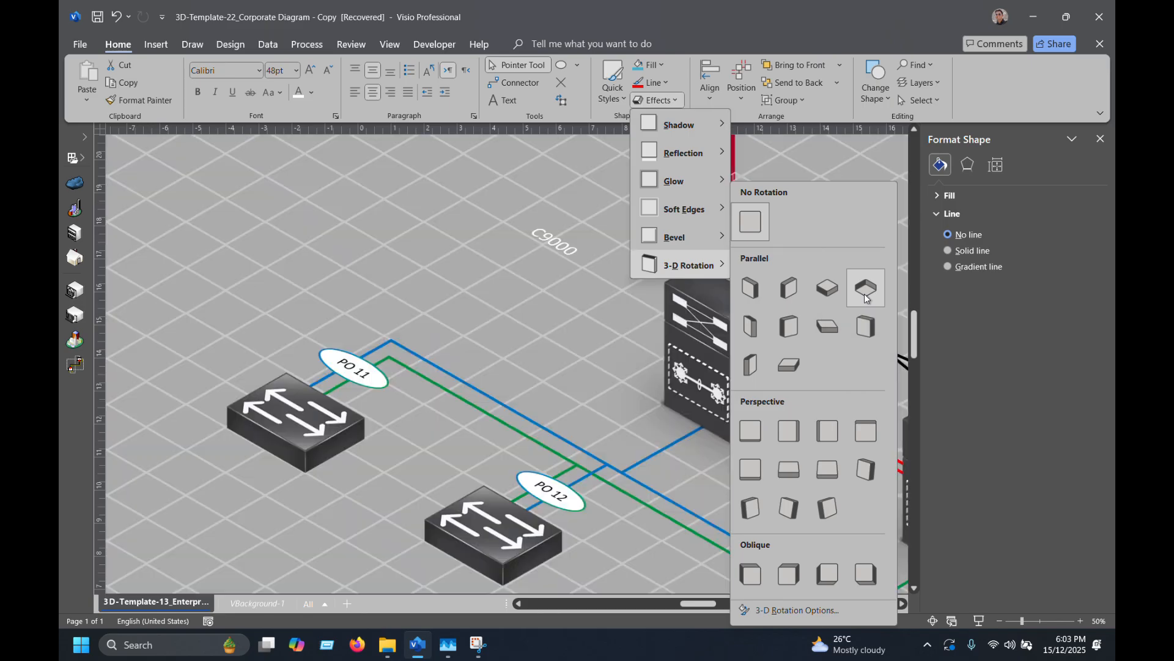
{"action": "left_click", "coordinate": [866, 298]}
Place the C9000 label on the top face of the upper core switch and fine-tune its position.
{"action": "left_click_drag", "start_coordinate": [562, 244], "coordinate": [728, 288]}
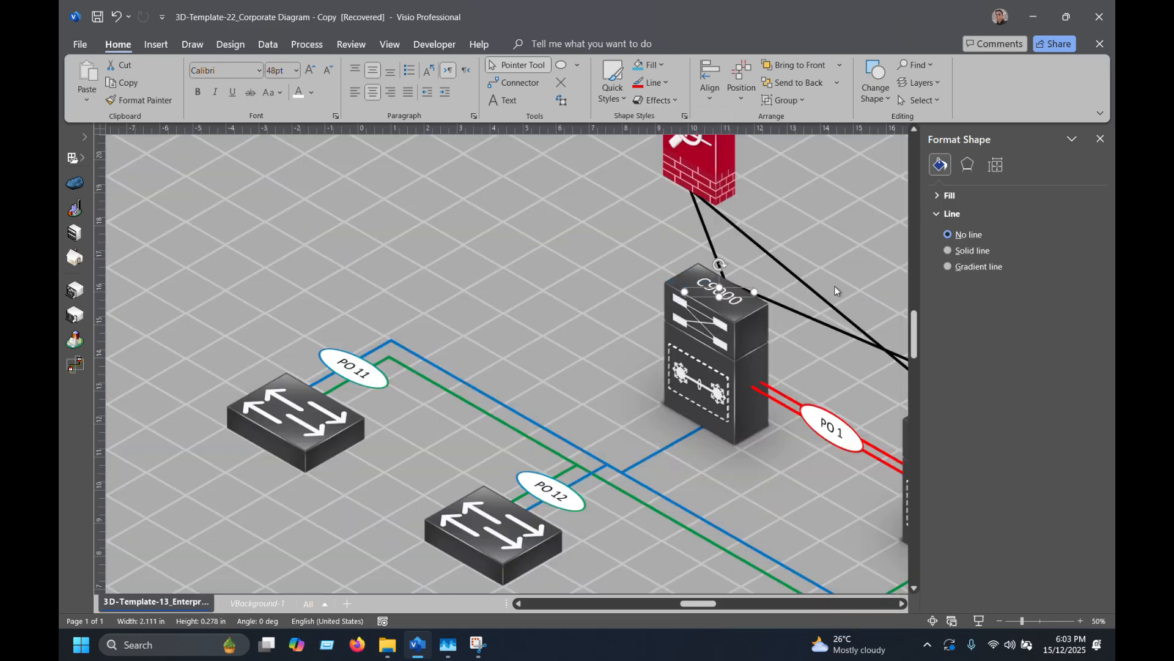
{"action": "key", "text": "shift+Down"}
{"action": "key", "text": "shift+Down"}
{"action": "key", "text": "shift+Down"}
{"action": "key", "text": "shift+Left"}
{"action": "key", "text": "shift+Left"}
{"action": "key", "text": "shift+Left"}
{"action": "key", "text": "shift+Left"}
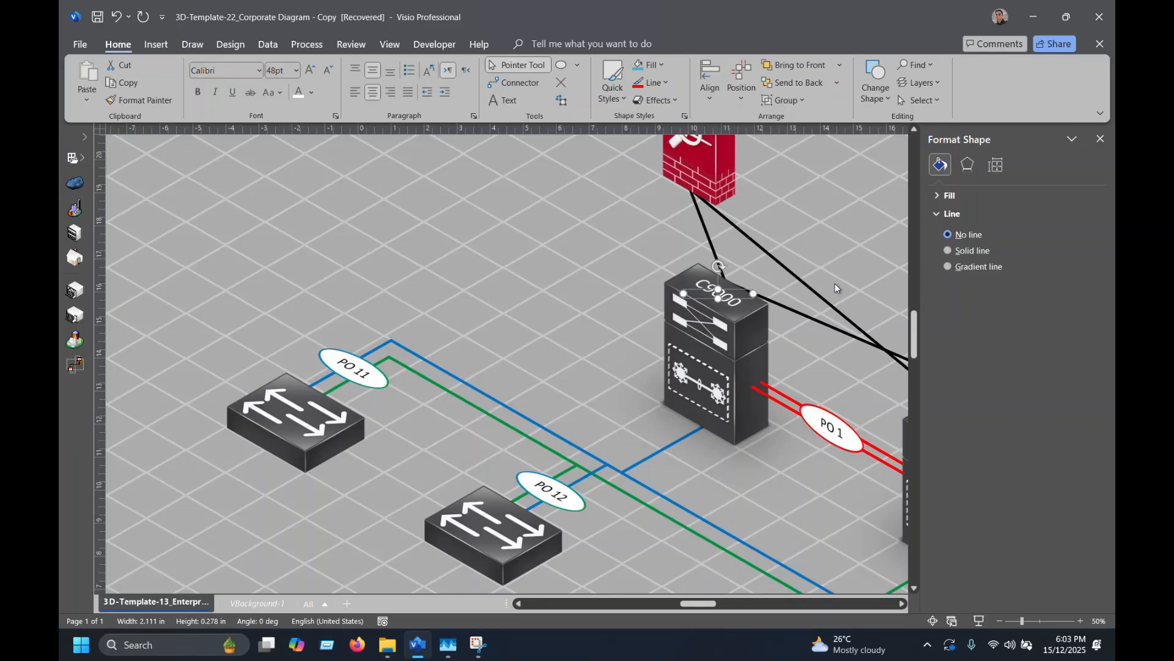
{"action": "key", "text": "shift+Down"}
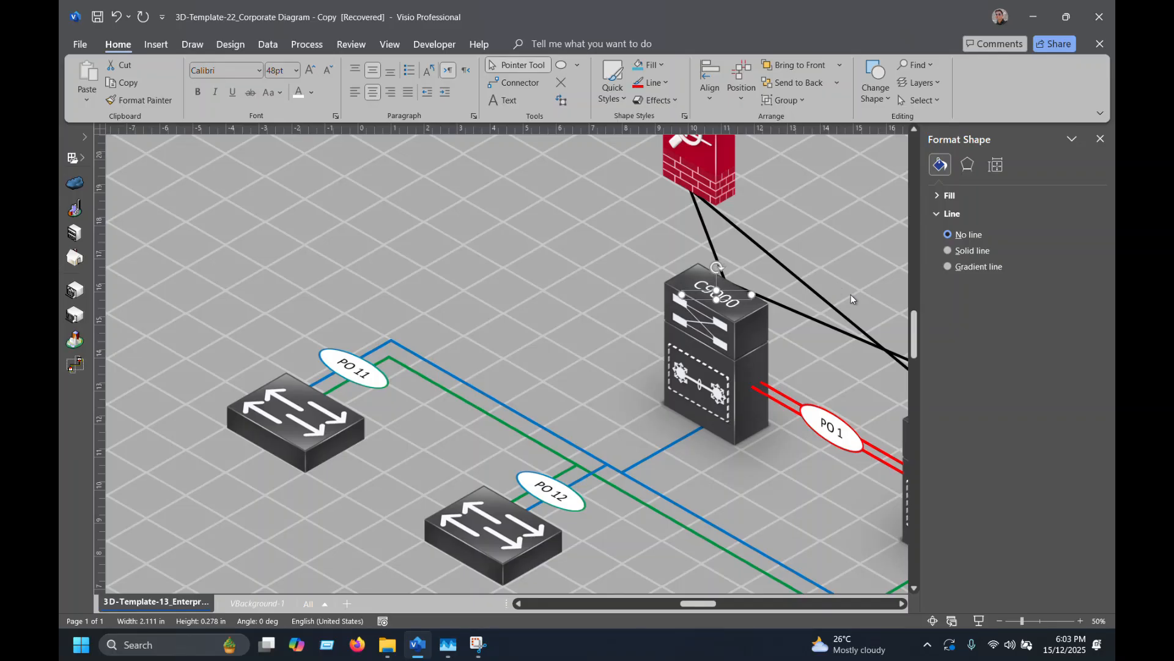
Duplicate the C9000 label between the two core switches and reapply its flat isometric 3-D rotation.
{"action": "left_click_drag", "start_coordinate": [698, 603], "coordinate": [709, 603]}
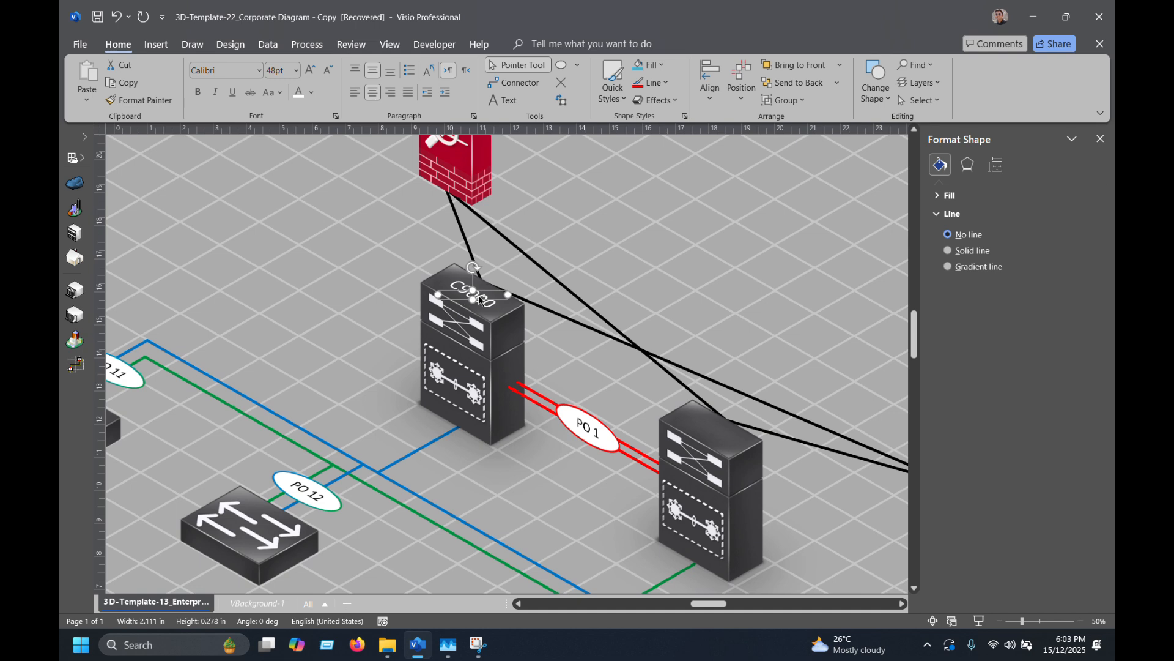
{"action": "left_click_drag", "start_coordinate": [481, 299], "coordinate": [626, 301]}
{"action": "left_click", "coordinate": [655, 99]}
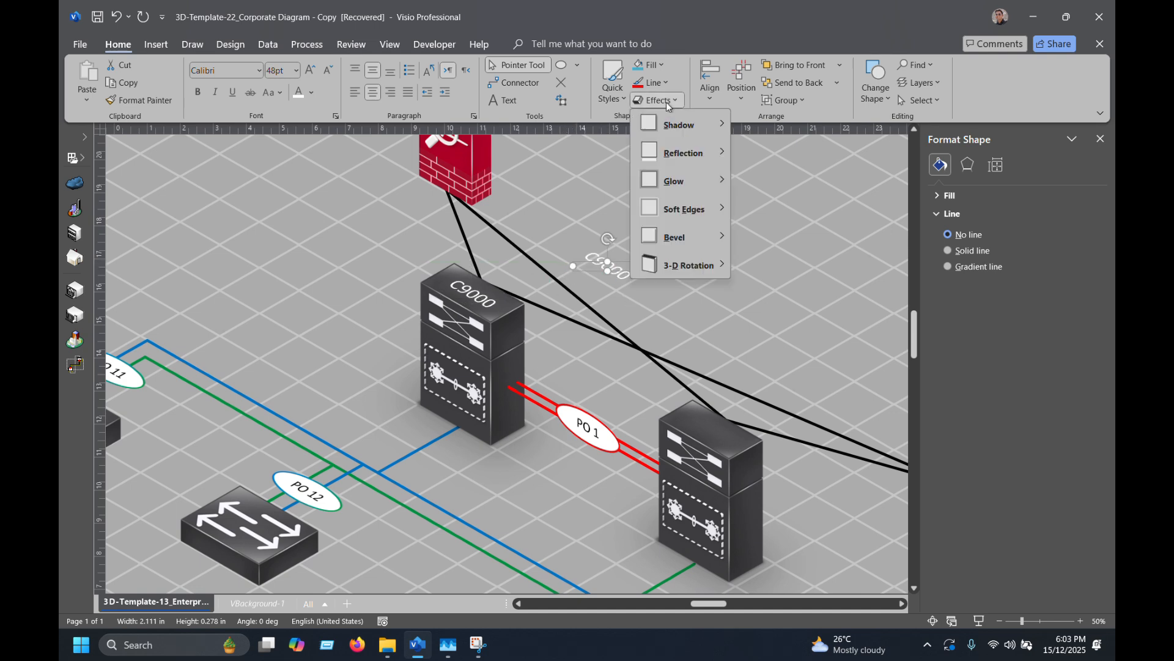
{"action": "mouse_move", "coordinate": [703, 268]}
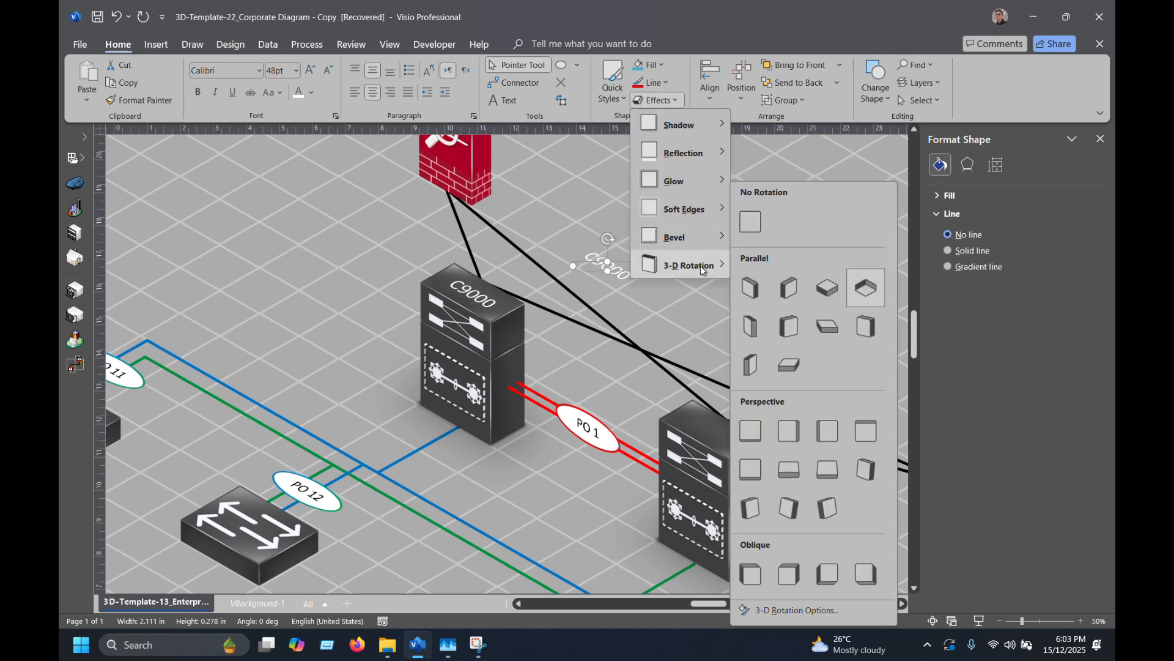
{"action": "left_click", "coordinate": [861, 292]}
Place the copied C9000 label on the top face of the lower core switch.
{"action": "left_click_drag", "start_coordinate": [609, 268], "coordinate": [732, 434]}
{"action": "key", "text": "Left"}
{"action": "key", "text": "Left"}
{"action": "key", "text": "Left"}
{"action": "key", "text": "Left"}
{"action": "key", "text": "Left"}
{"action": "key", "text": "Left"}
{"action": "key", "text": "Down"}
{"action": "key", "text": "Down"}
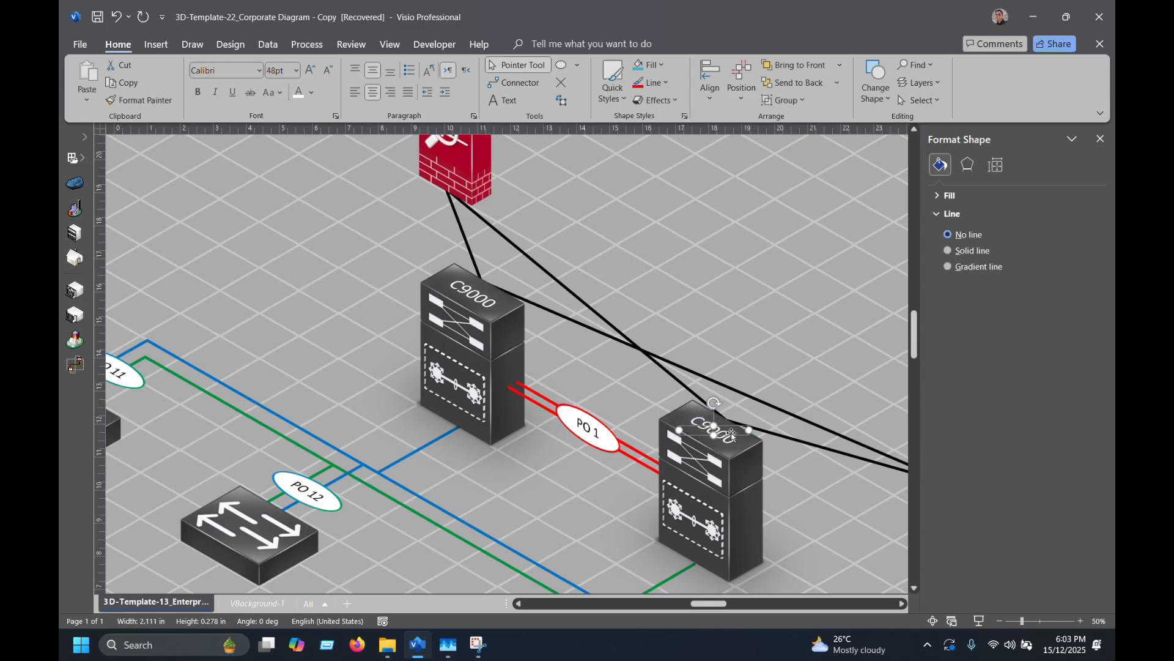
{"action": "left_click", "coordinate": [691, 307]}
Copy the C9000 label from the lower core switch to beside the PO 14 access switch and change its text to "C9200".
{"action": "scroll", "coordinate": [780, 241], "scroll_direction": "down", "scroll_amount": 3}
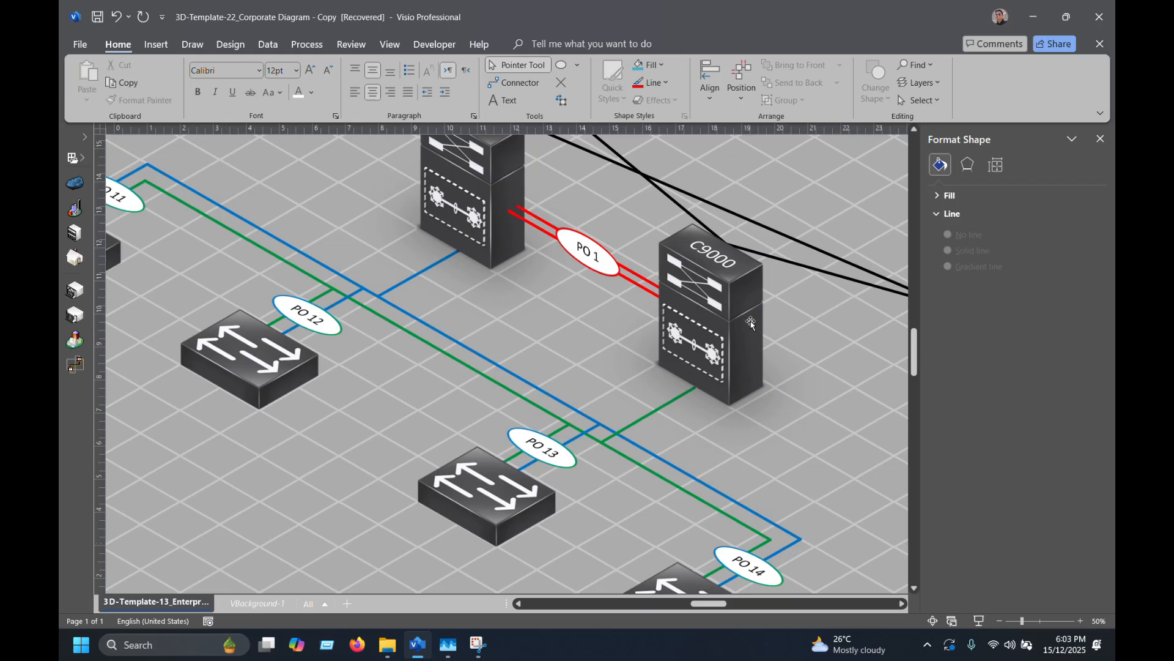
{"action": "left_click", "coordinate": [709, 260]}
{"action": "left_click_drag", "start_coordinate": [708, 256], "coordinate": [569, 496]}
{"action": "scroll", "coordinate": [572, 428], "scroll_direction": "down", "scroll_amount": 3}
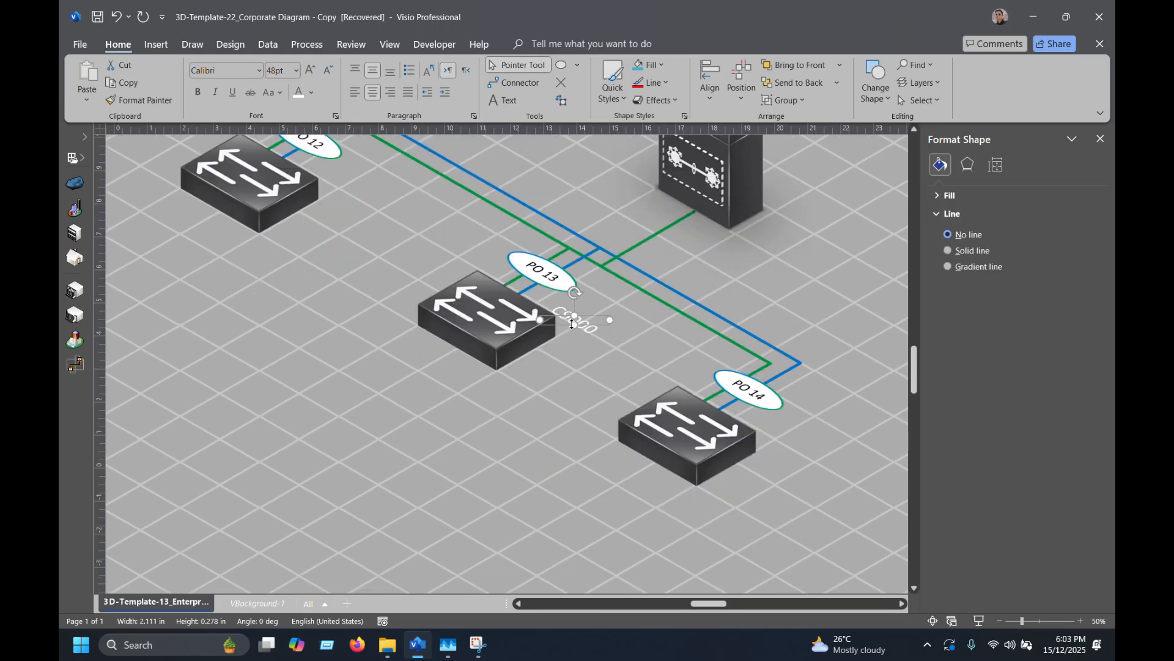
{"action": "left_click_drag", "start_coordinate": [586, 325], "coordinate": [608, 439]}
{"action": "double_click", "coordinate": [605, 440]}
{"action": "left_click_drag", "start_coordinate": [600, 437], "coordinate": [589, 437]}
{"action": "type", "text": "2"}
{"action": "left_click", "coordinate": [608, 471]}
{"action": "left_click", "coordinate": [599, 438]}
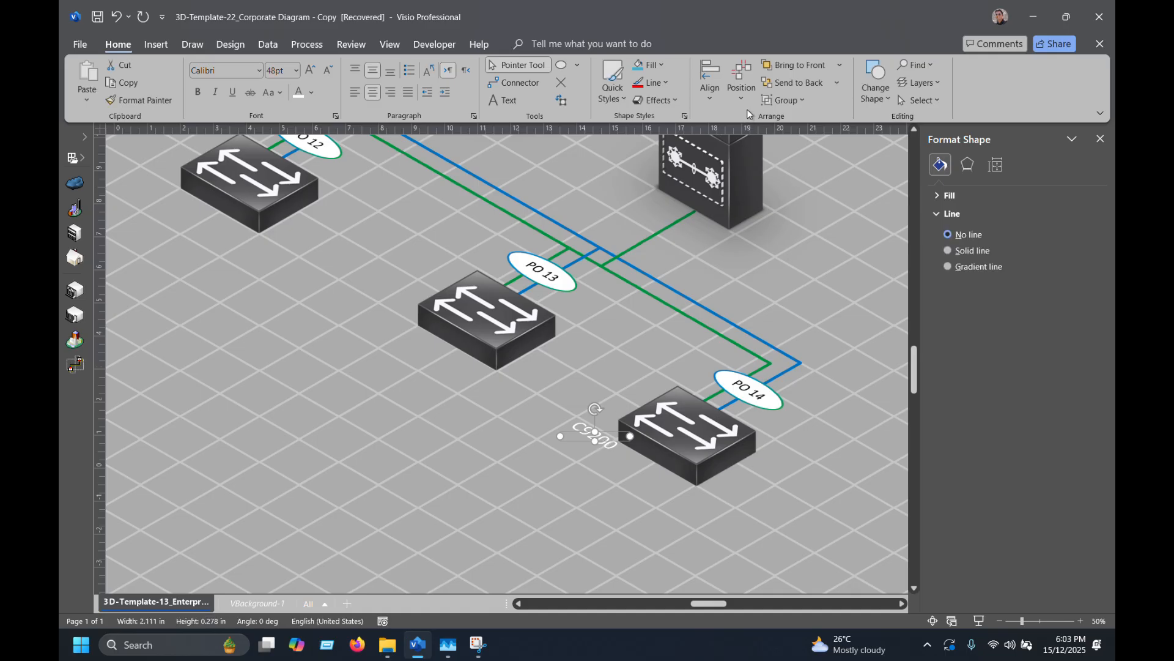
Apply the Isometric: Left Down 3-D rotation to the C9200 label.
{"action": "left_click", "coordinate": [676, 101]}
{"action": "mouse_move", "coordinate": [689, 266]}
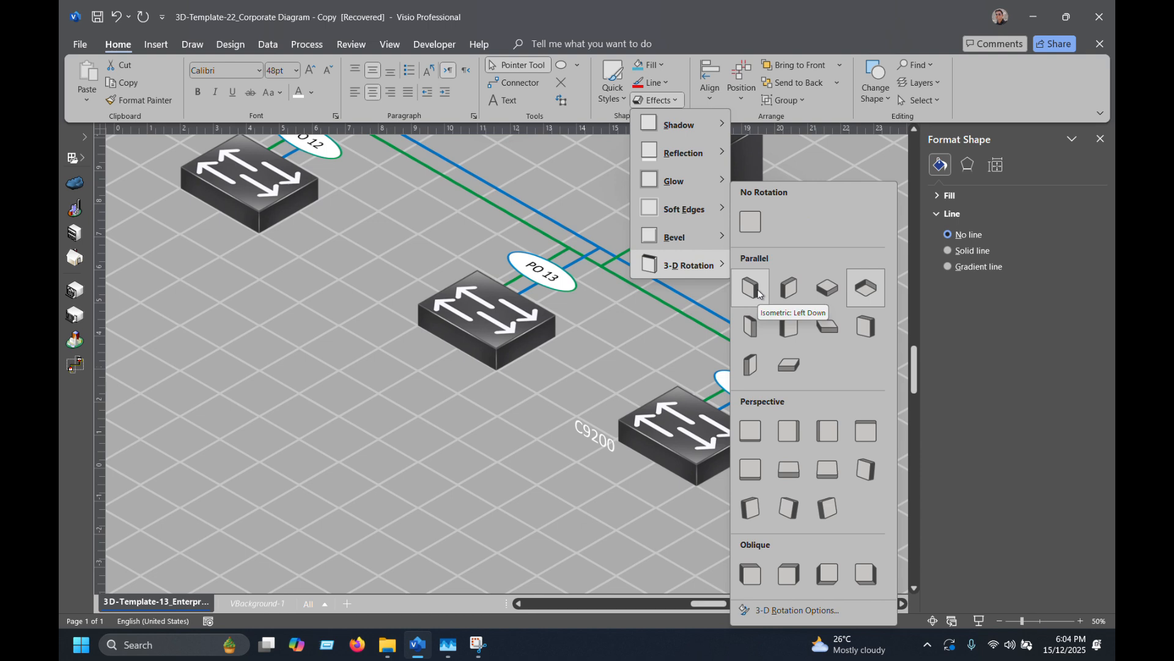
{"action": "key", "text": "Escape"}
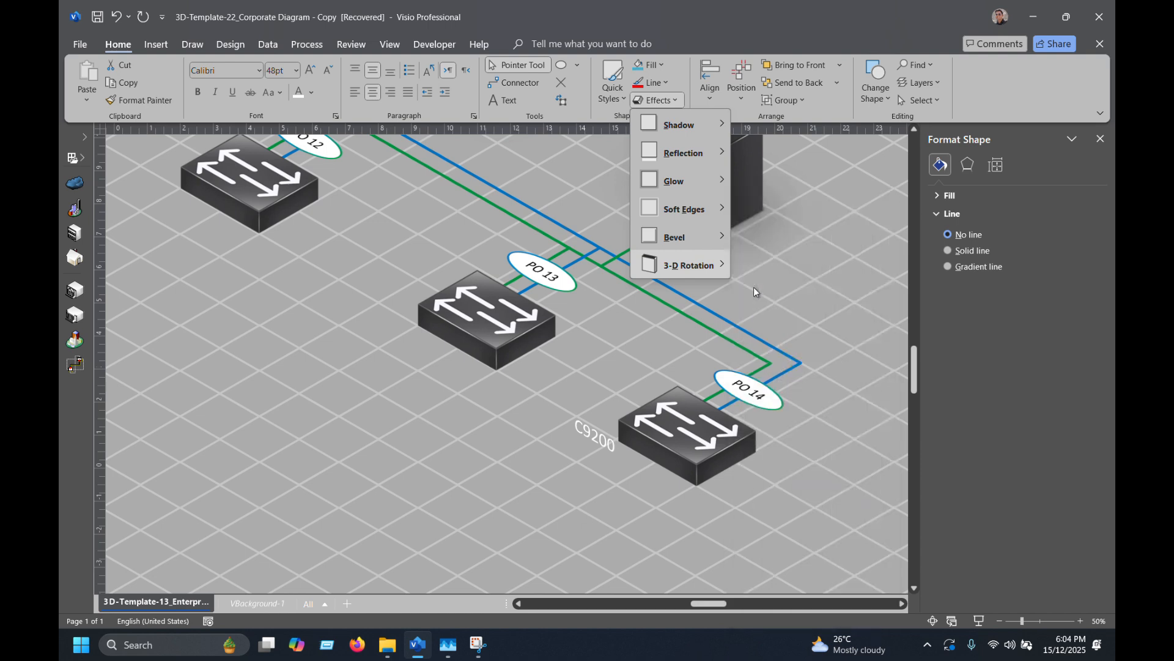
Place the C9200 label on the left side face of the PO 14 access switch.
{"action": "left_click", "coordinate": [599, 438]}
{"action": "left_click_drag", "start_coordinate": [606, 436], "coordinate": [663, 456]}
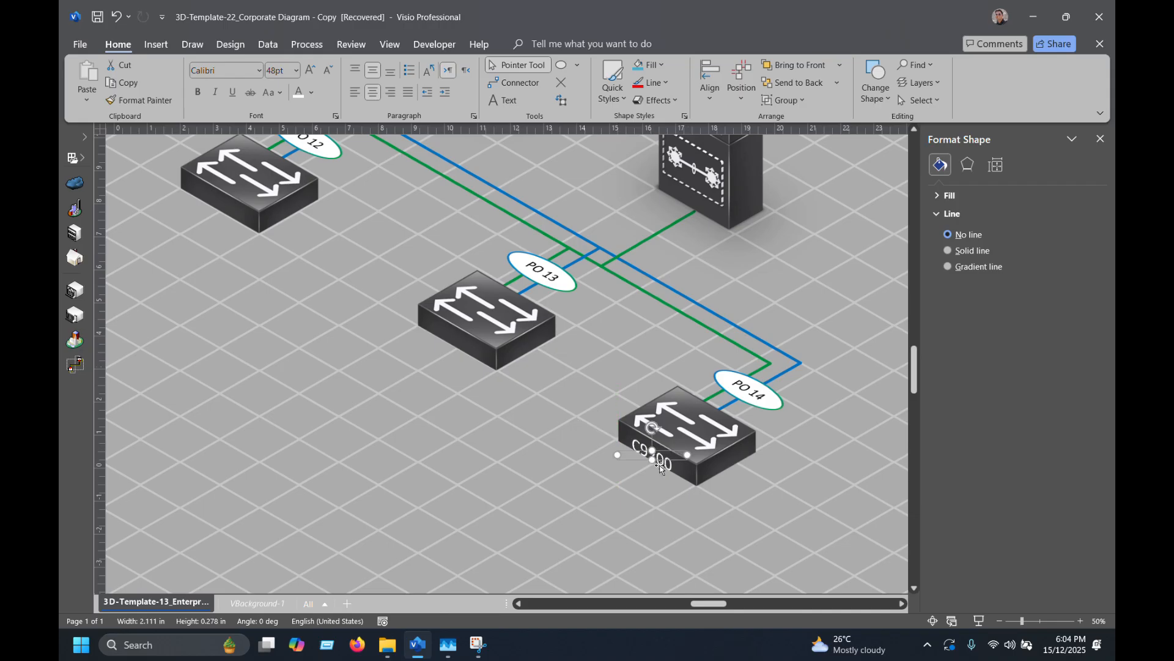
{"action": "key", "text": "ctrl+z"}
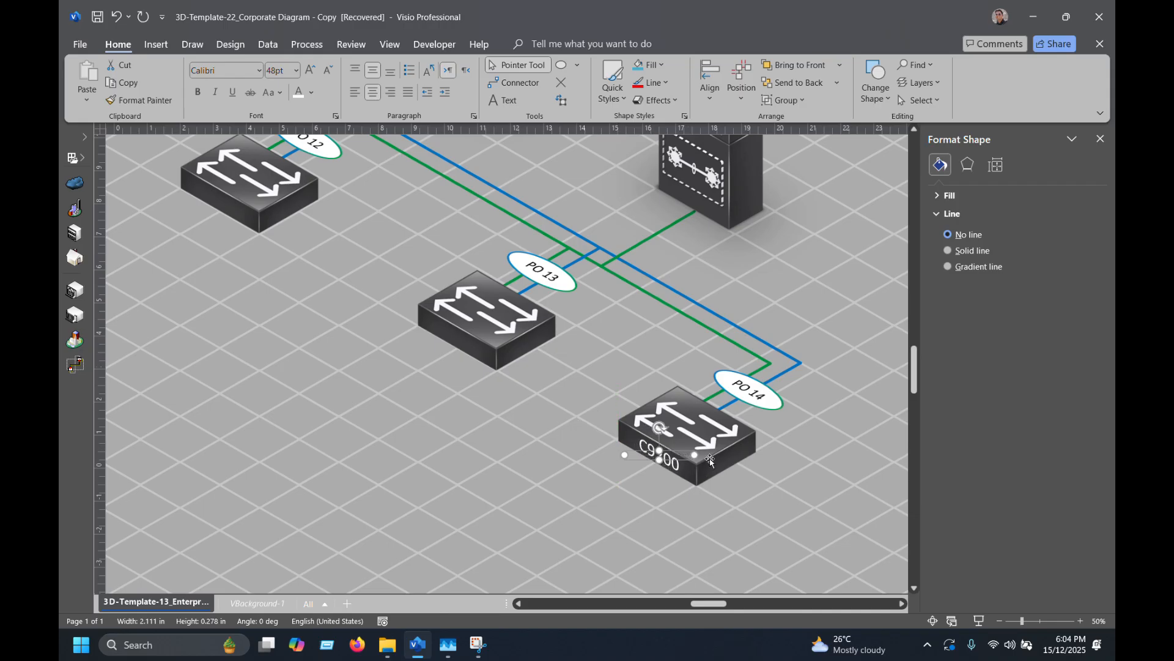
{"action": "key", "text": "shift+Right"}
{"action": "key", "text": "shift+Down"}
{"action": "left_click", "coordinate": [569, 493]}
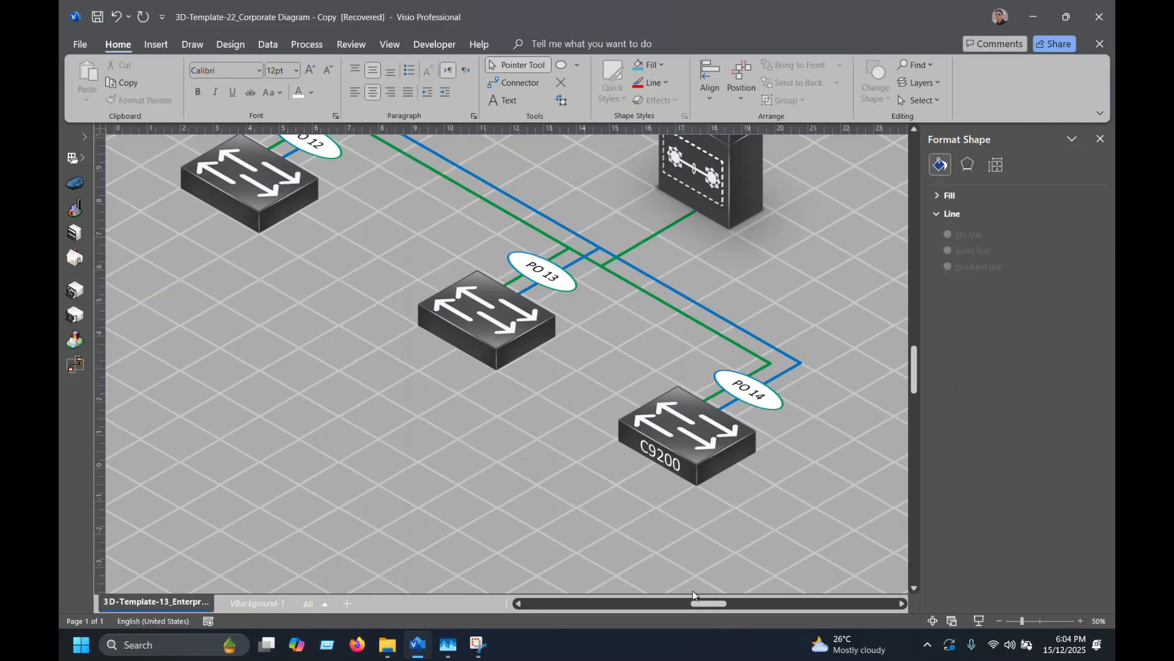
Copy the C9200 label to below the PO 14 access switch and change its text to "SWITCH 4".
{"action": "left_click", "coordinate": [660, 455]}
{"action": "left_click_drag", "start_coordinate": [659, 455], "coordinate": [594, 499]}
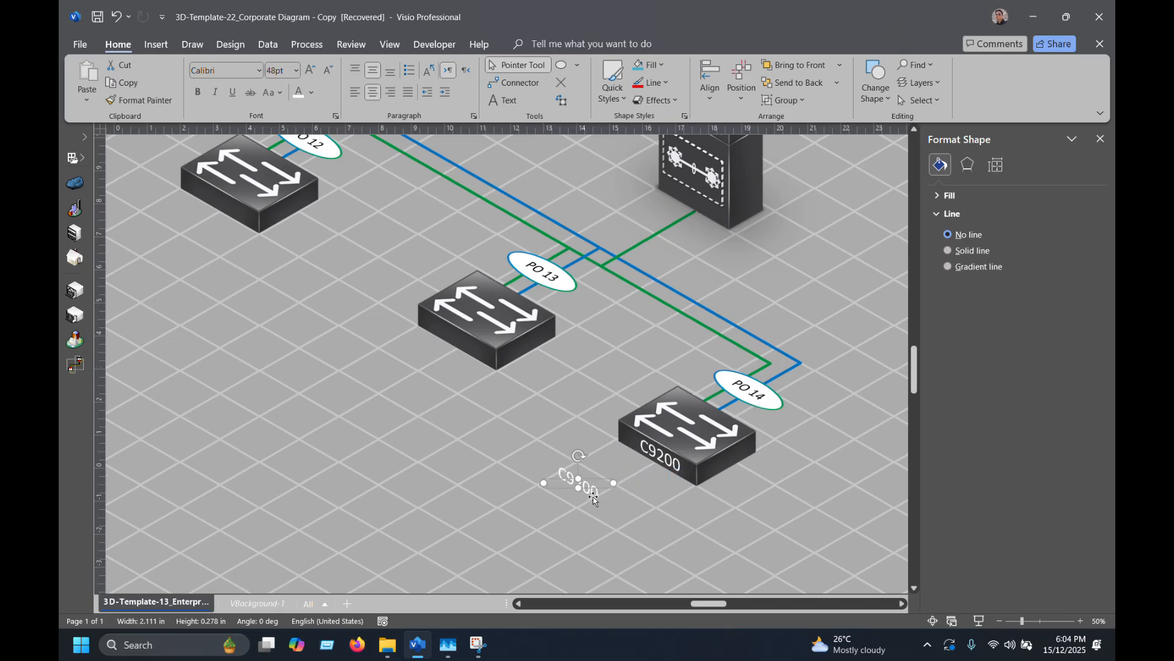
{"action": "double_click", "coordinate": [591, 493]}
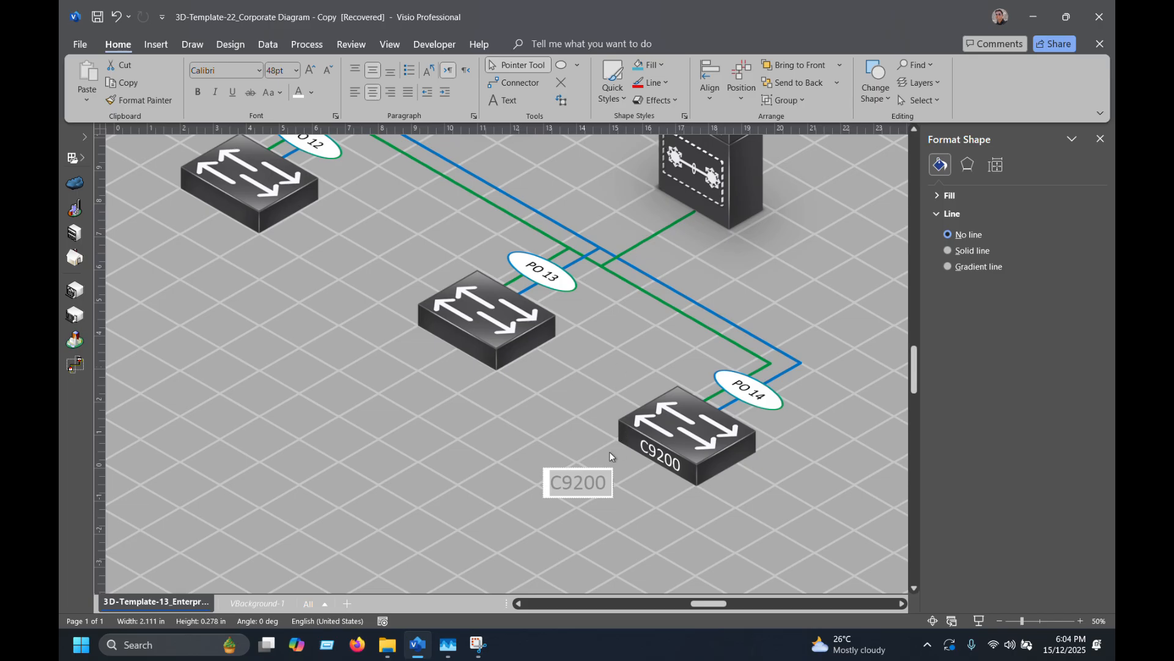
{"action": "left_click", "coordinate": [574, 484]}
{"action": "type", "text": "SWITCH"}
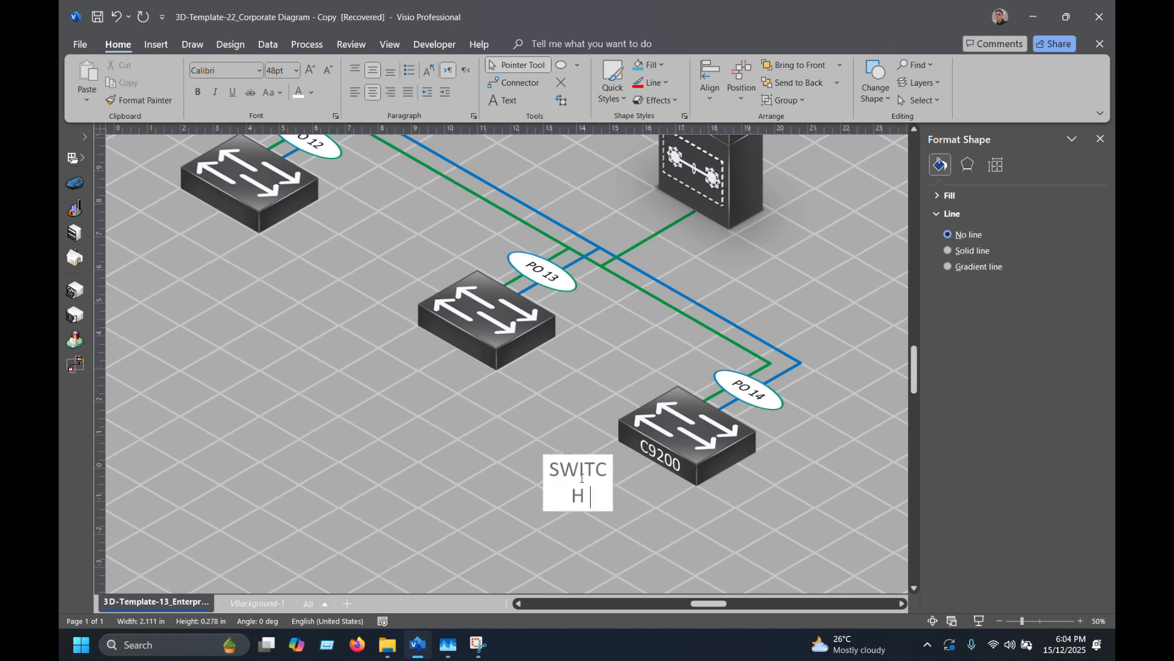
{"action": "type", "text": " 1"}
{"action": "key", "text": "BackSpace"}
{"action": "type", "text": "4"}
{"action": "left_click", "coordinate": [531, 494]}
Widen the SWITCH 4 label to about 3.25 in and apply an isometric 3-D rotation matching the access switch's right side face.
{"action": "left_click", "coordinate": [584, 491]}
{"action": "left_click_drag", "start_coordinate": [613, 483], "coordinate": [756, 463]}
{"action": "left_click", "coordinate": [655, 100]}
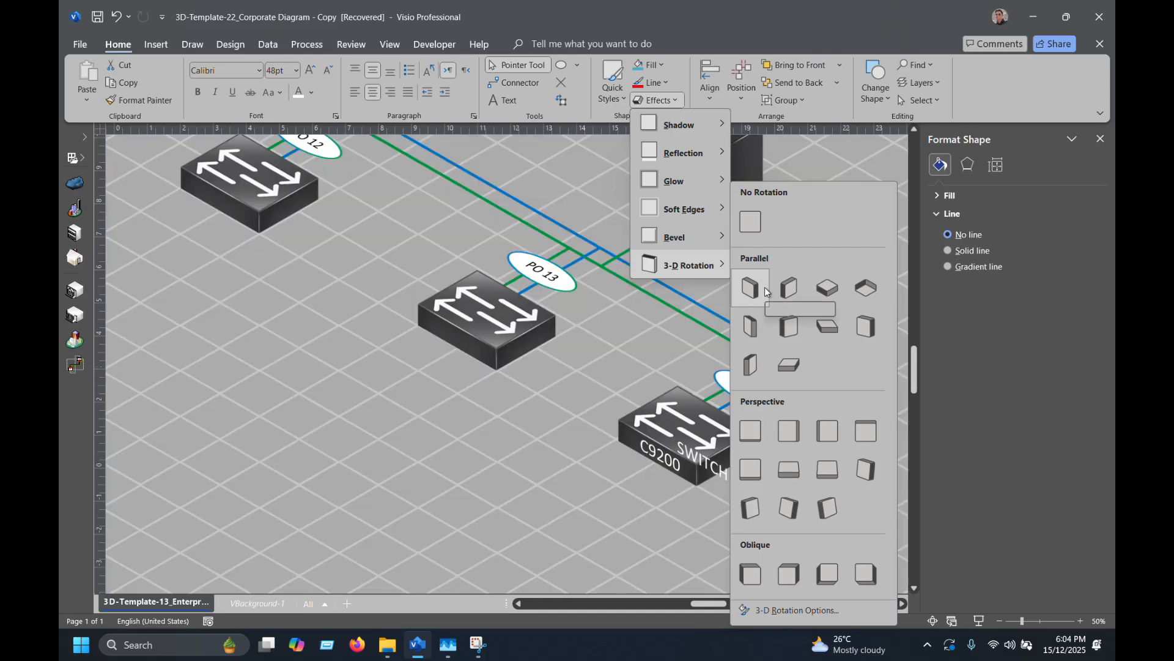
{"action": "left_click", "coordinate": [758, 292]}
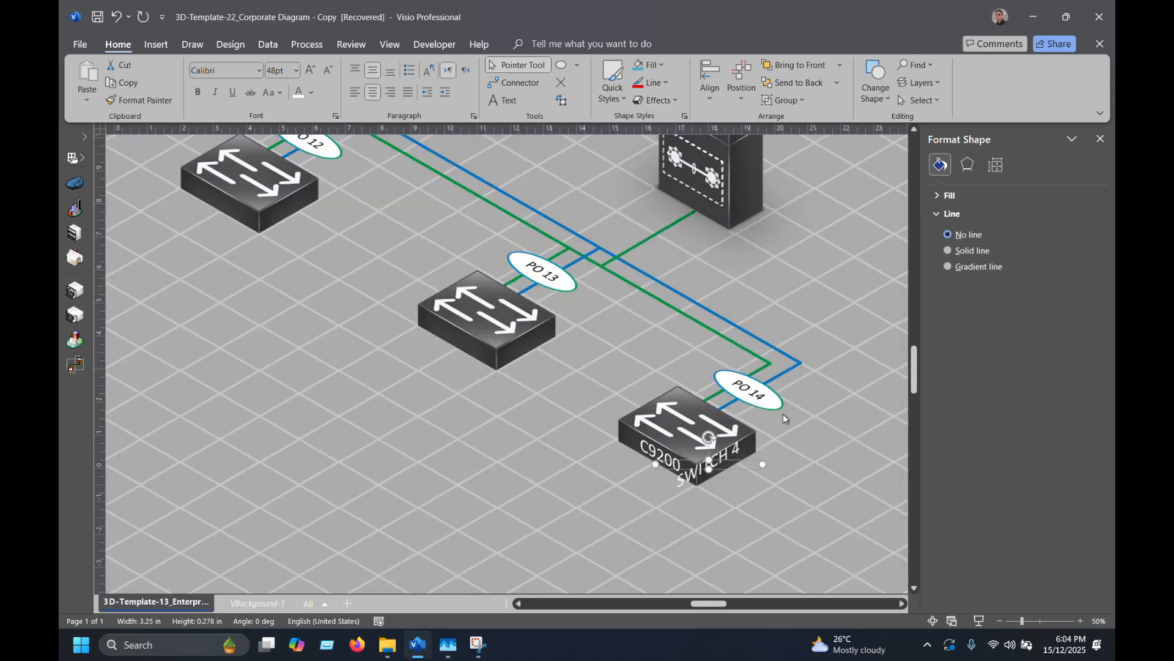
{"action": "left_click", "coordinate": [655, 99]}
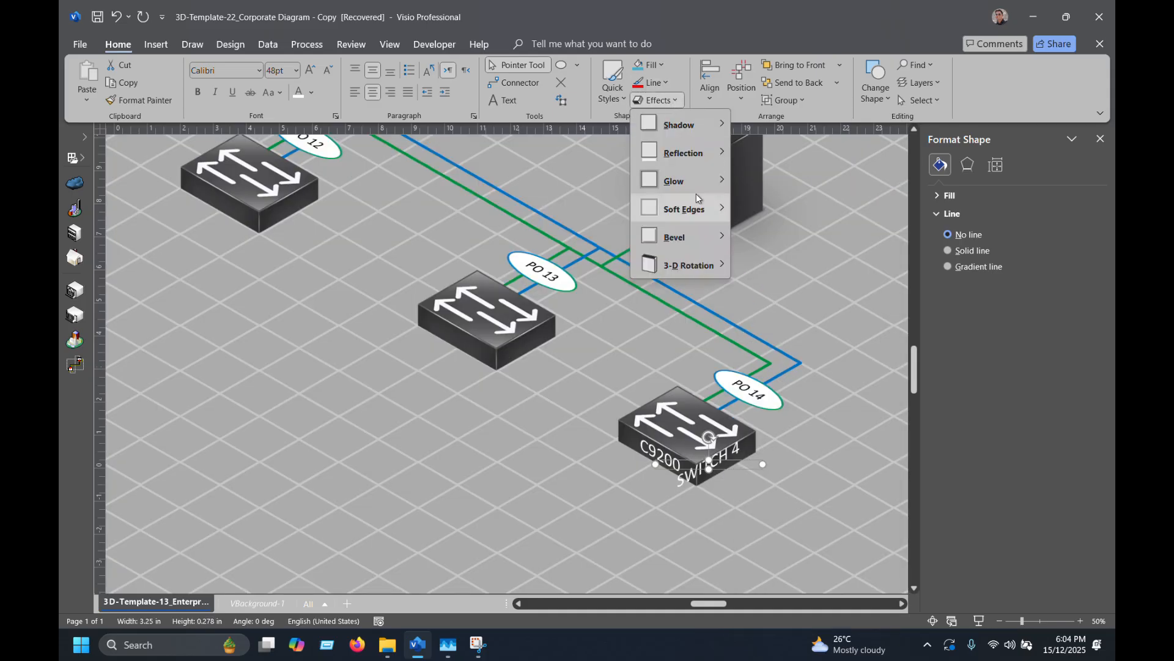
{"action": "mouse_move", "coordinate": [702, 266]}
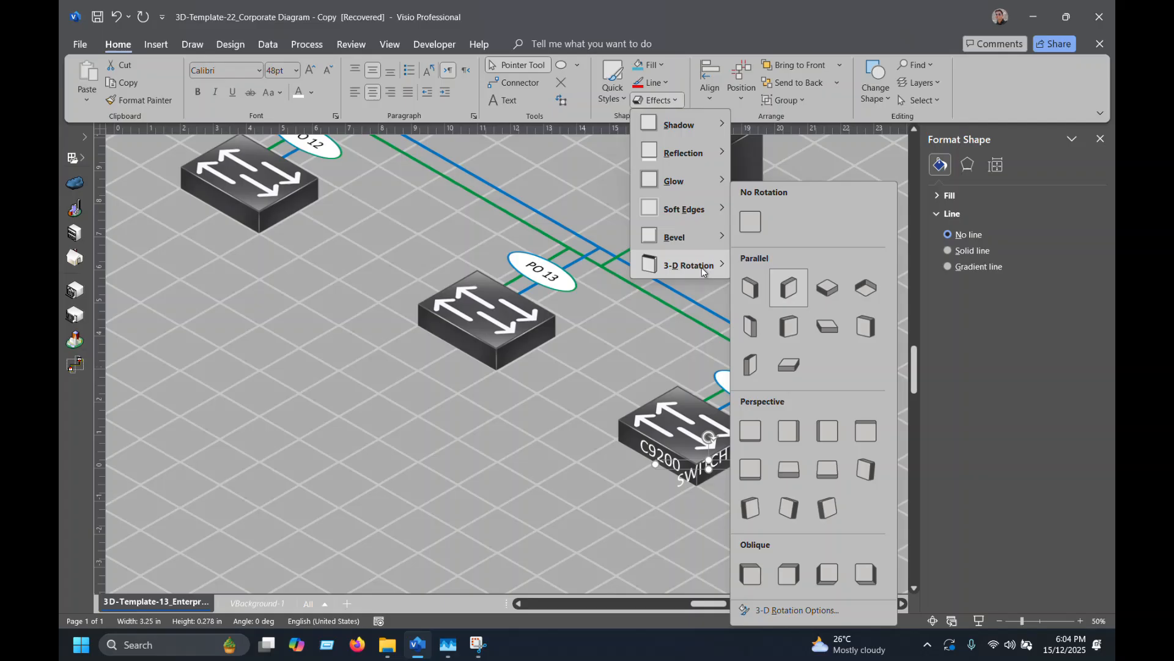
{"action": "left_click", "coordinate": [793, 296]}
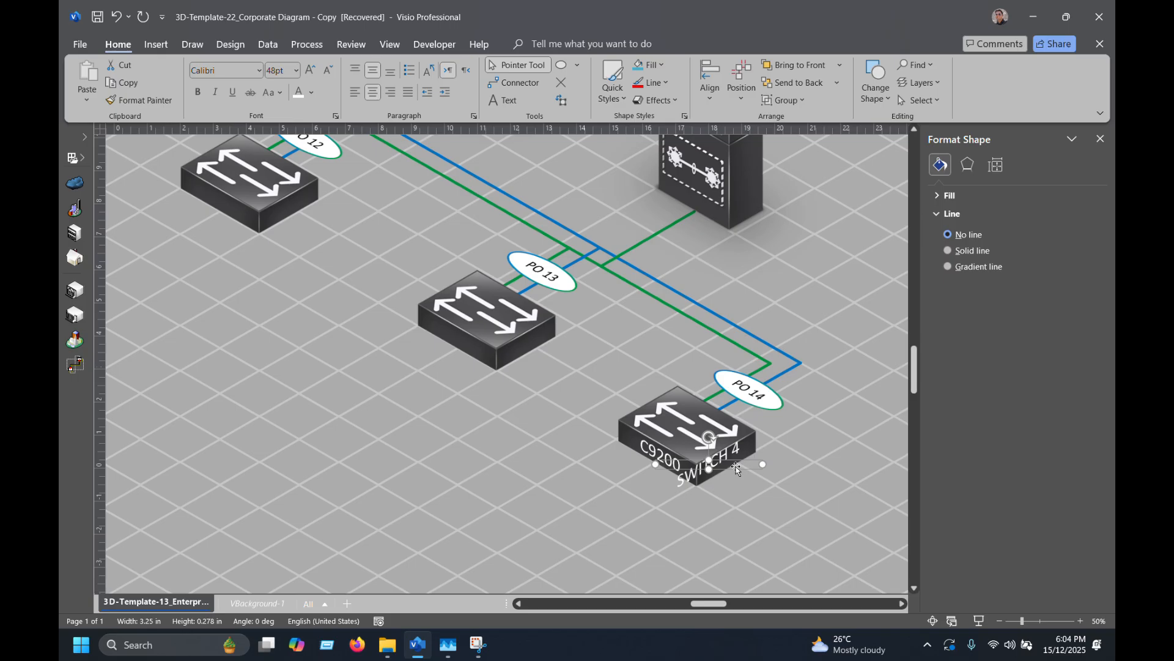
Shift the SWITCH 4 label up and right onto the right side face of the PO 14 access switch.
{"action": "key", "text": "Right"}
{"action": "key", "text": "Right"}
{"action": "key", "text": "Up"}
{"action": "key", "text": "Up"}
{"action": "key", "text": "Up"}
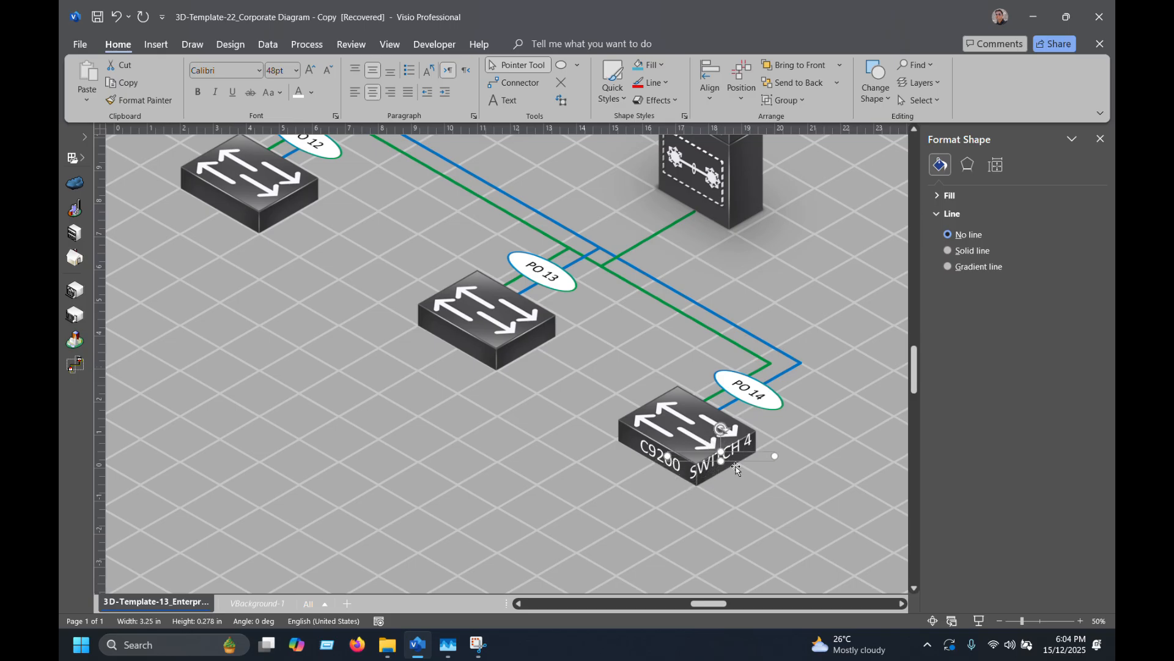
Reduce the SWITCH 4 label's font size to 36 pt and center the text on the switch's right side face.
{"action": "left_click", "coordinate": [329, 70]}
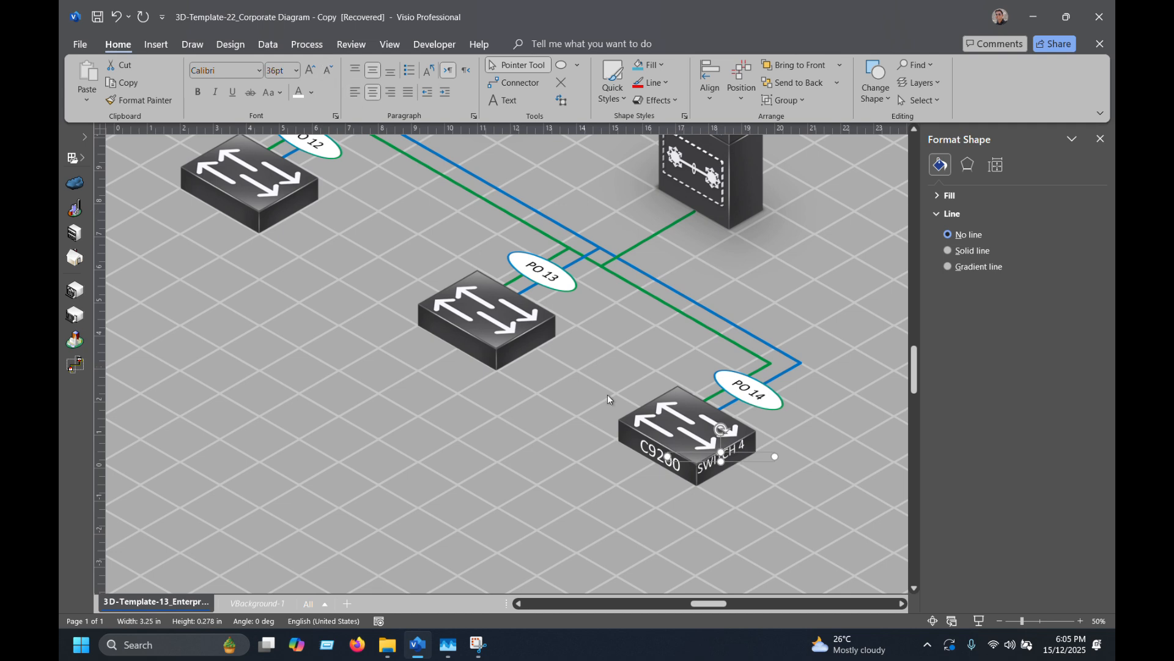
{"action": "key", "text": "shift+Right"}
{"action": "key", "text": "shift+Right"}
{"action": "key", "text": "shift+Right"}
{"action": "key", "text": "shift+Right"}
{"action": "key", "text": "shift+Right"}
{"action": "key", "text": "shift+Right"}
{"action": "key", "text": "shift+Down"}
{"action": "key", "text": "shift+Down"}
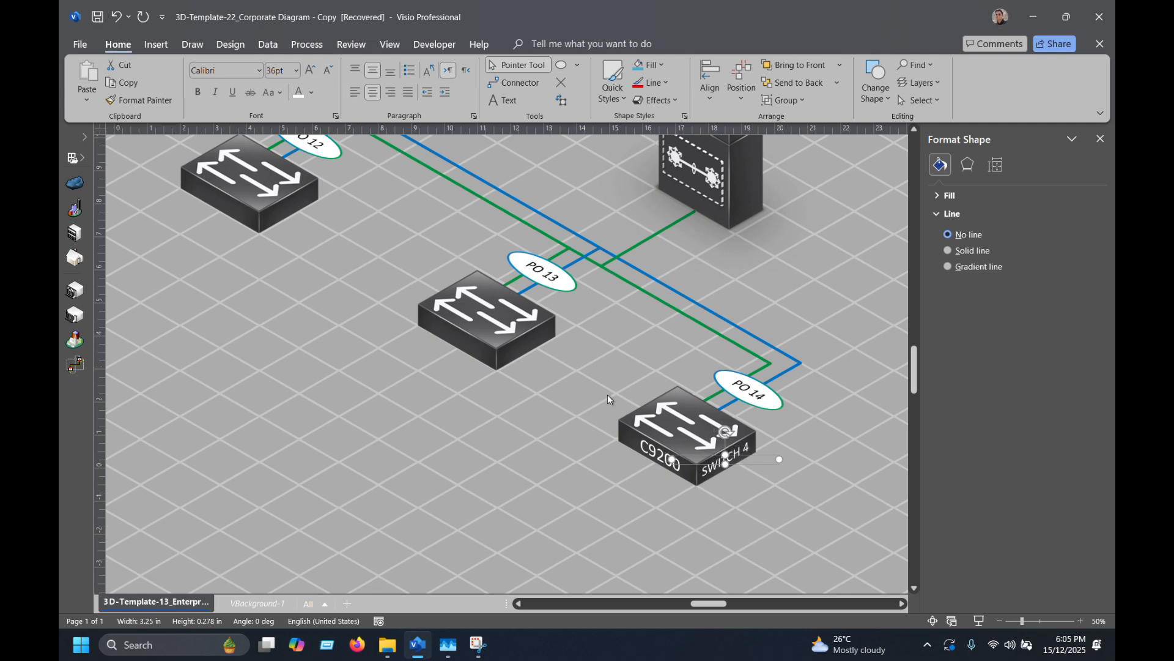
Copy the labelled PO 14 access switch with its C9200 and SWITCH 4 labels beside the PO 13 switch, and delete the unlabelled PO 13 switch.
{"action": "left_click", "coordinate": [608, 395]}
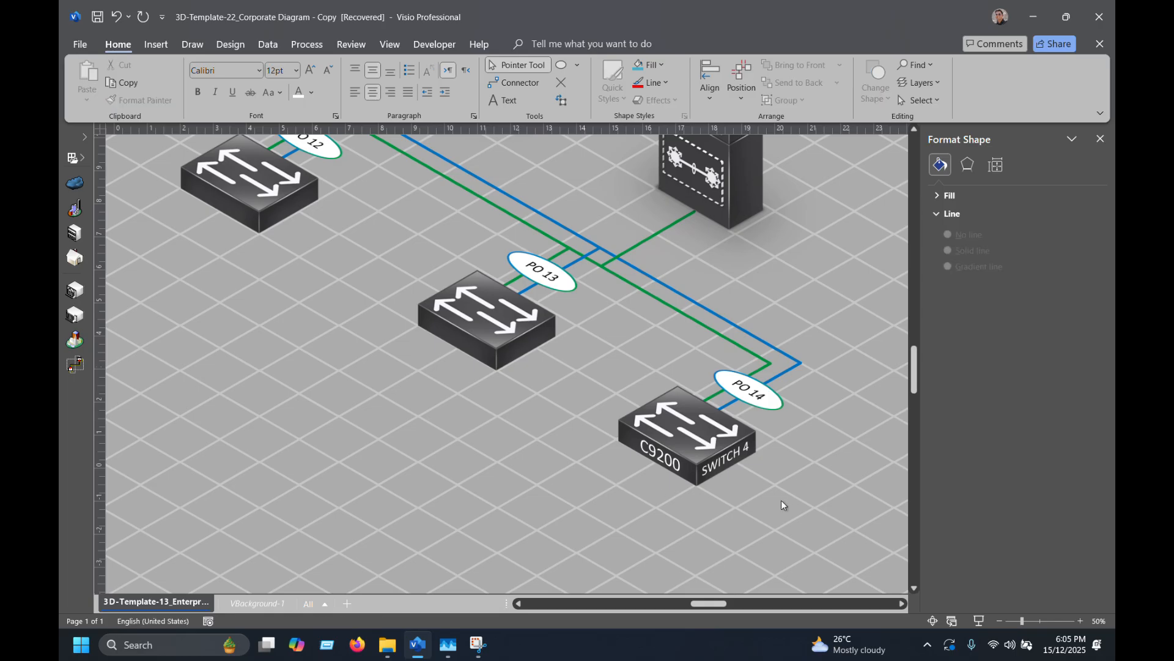
{"action": "scroll", "coordinate": [783, 479], "scroll_direction": "down", "scroll_amount": 3}
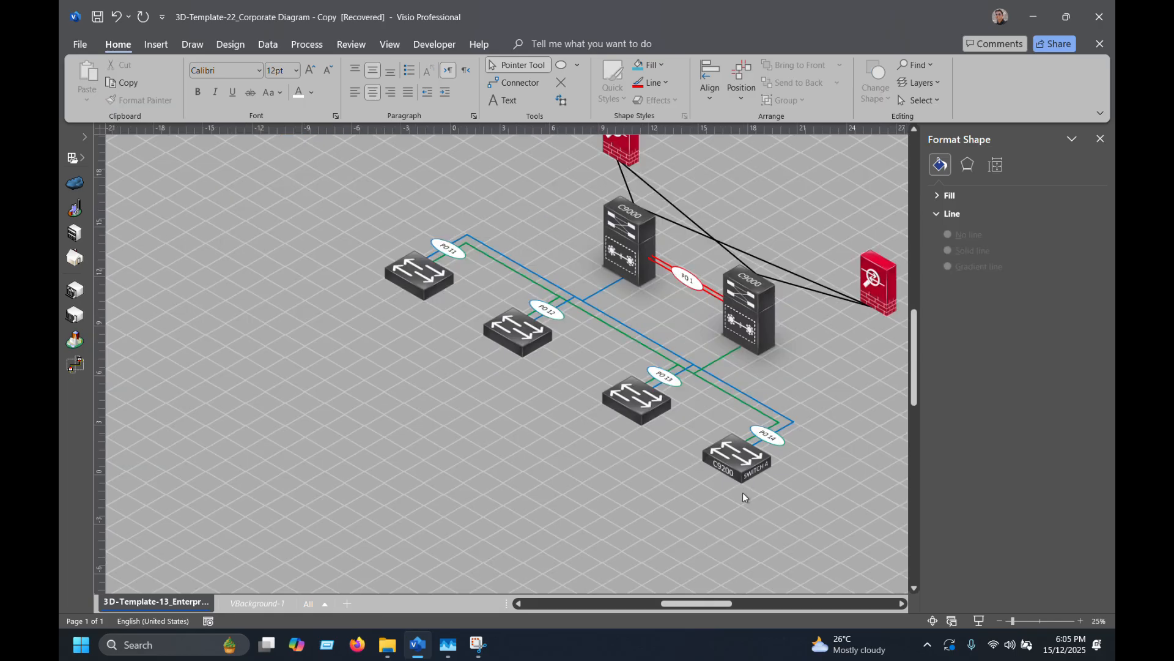
{"action": "scroll", "coordinate": [742, 497], "scroll_direction": "up", "scroll_amount": 3}
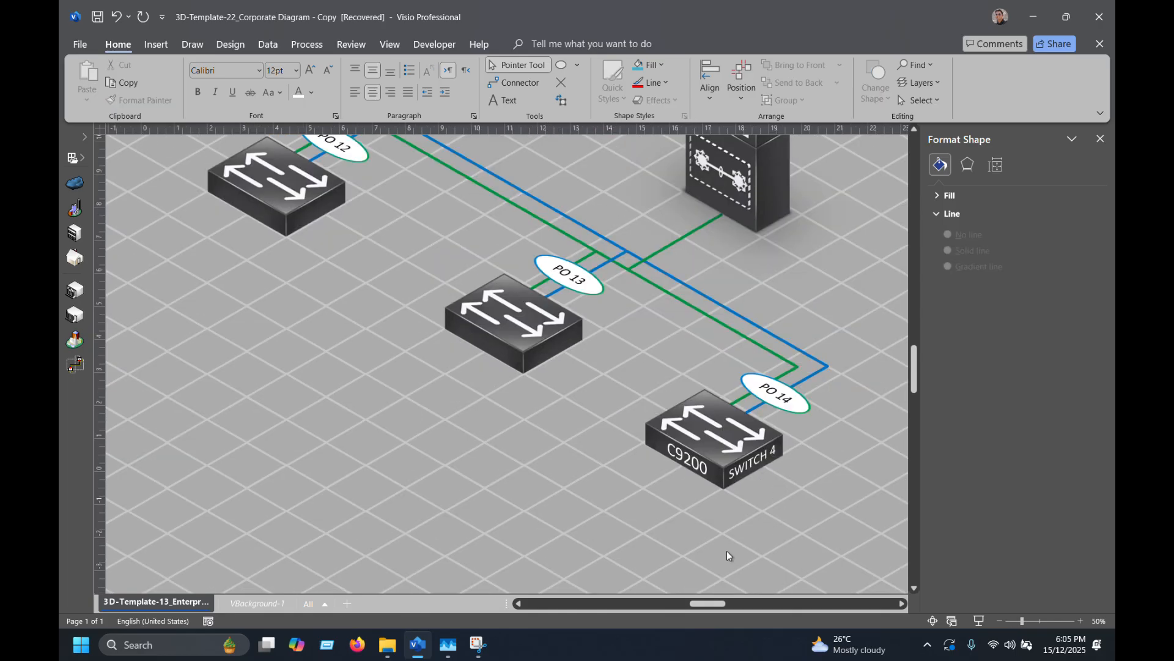
{"action": "left_click_drag", "start_coordinate": [794, 520], "coordinate": [610, 374]}
{"action": "left_click_drag", "start_coordinate": [706, 447], "coordinate": [461, 482]}
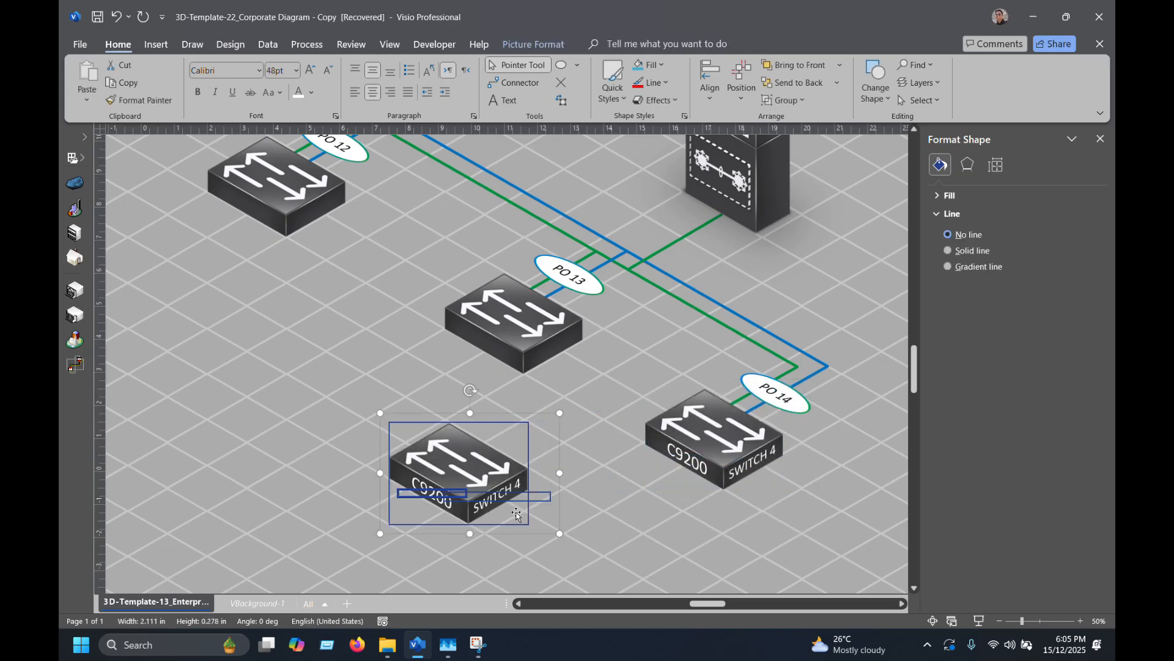
{"action": "scroll", "coordinate": [612, 492], "scroll_direction": "down", "scroll_amount": 1}
{"action": "scroll", "coordinate": [640, 488], "scroll_direction": "up", "scroll_amount": 1}
{"action": "left_click_drag", "start_coordinate": [459, 442], "coordinate": [440, 345]}
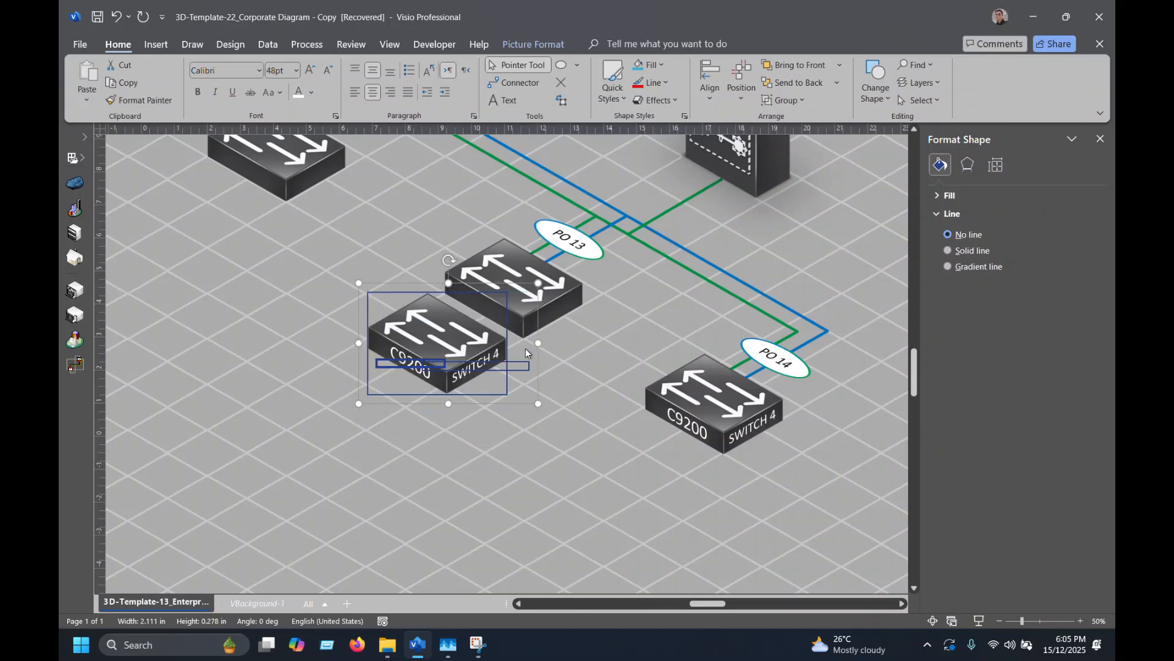
{"action": "left_click", "coordinate": [515, 265]}
{"action": "key", "text": "Delete"}
{"action": "left_click_drag", "start_coordinate": [293, 275], "coordinate": [525, 427]}
{"action": "left_click_drag", "start_coordinate": [451, 349], "coordinate": [510, 292]}
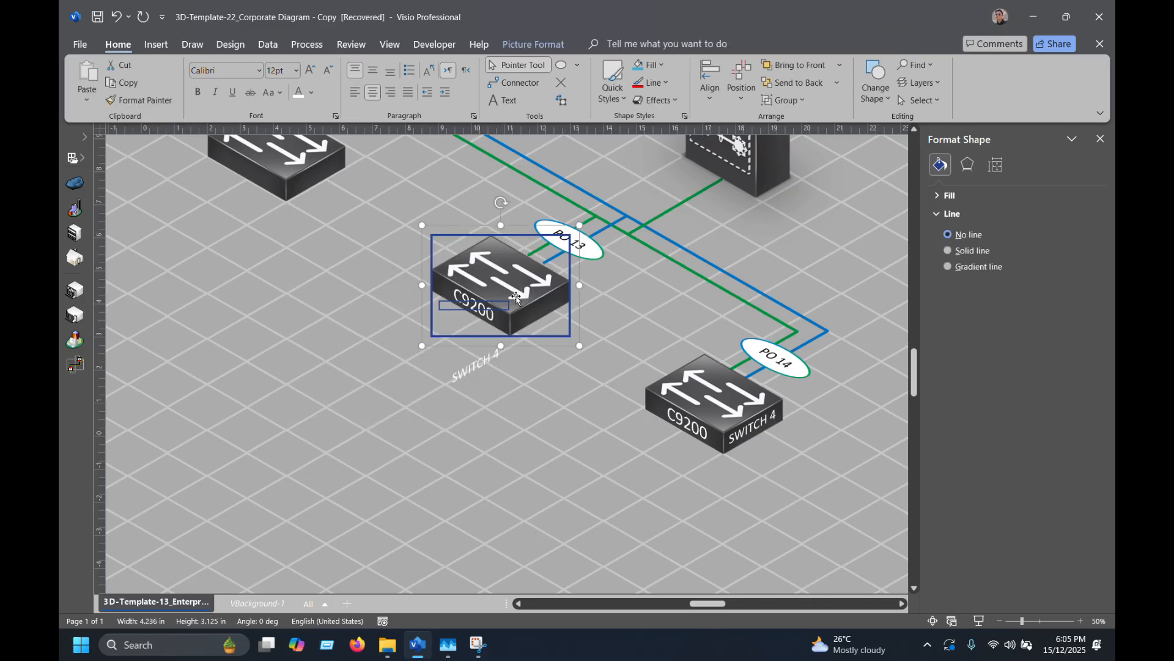
{"action": "key", "text": "ctrl+z"}
Move the copied switch together with its C9200 and SWITCH 4 labels to the end of the PO 13 links.
{"action": "left_click", "coordinate": [195, 511]}
{"action": "left_click_drag", "start_coordinate": [208, 490], "coordinate": [572, 282]}
{"action": "left_click_drag", "start_coordinate": [419, 359], "coordinate": [493, 299]}
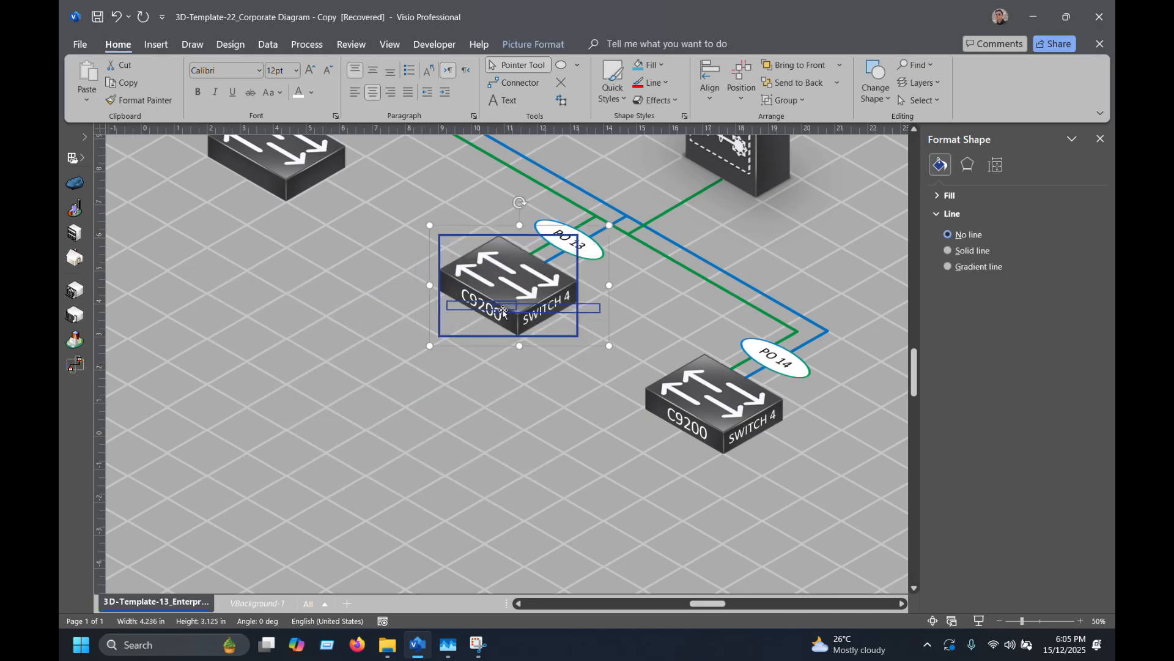
Nudge the copied switch and both labels slightly right and down to align them with the PO 13 links.
{"action": "key", "text": "shift+Down"}
{"action": "key", "text": "shift+Right"}
{"action": "key", "text": "shift+Right"}
{"action": "key", "text": "shift+Right"}
{"action": "key", "text": "shift+Right"}
{"action": "key", "text": "shift+Right"}
{"action": "key", "text": "shift+Right"}
{"action": "key", "text": "shift+Down"}
{"action": "key", "text": "shift+Down"}
{"action": "key", "text": "shift+Right"}
{"action": "key", "text": "shift+Left"}
{"action": "key", "text": "shift+Up"}
{"action": "left_click", "coordinate": [302, 402]}
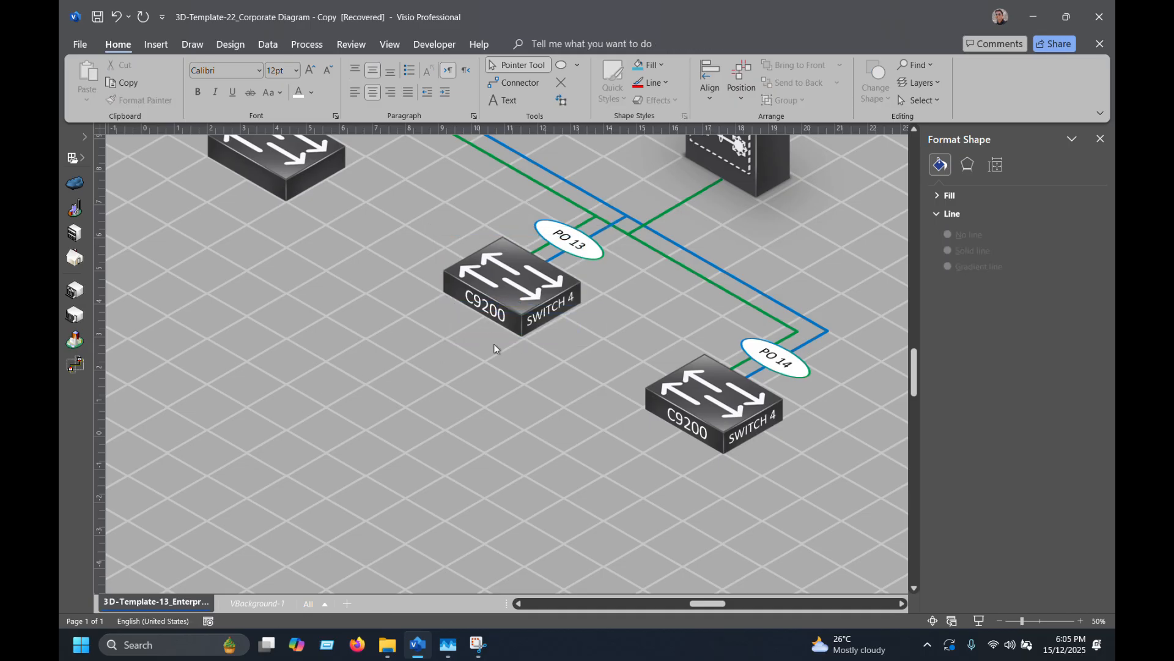
Change the name label on the PO 13 access switch to "SWITCH 3".
{"action": "scroll", "coordinate": [498, 375], "scroll_direction": "up", "scroll_amount": 1}
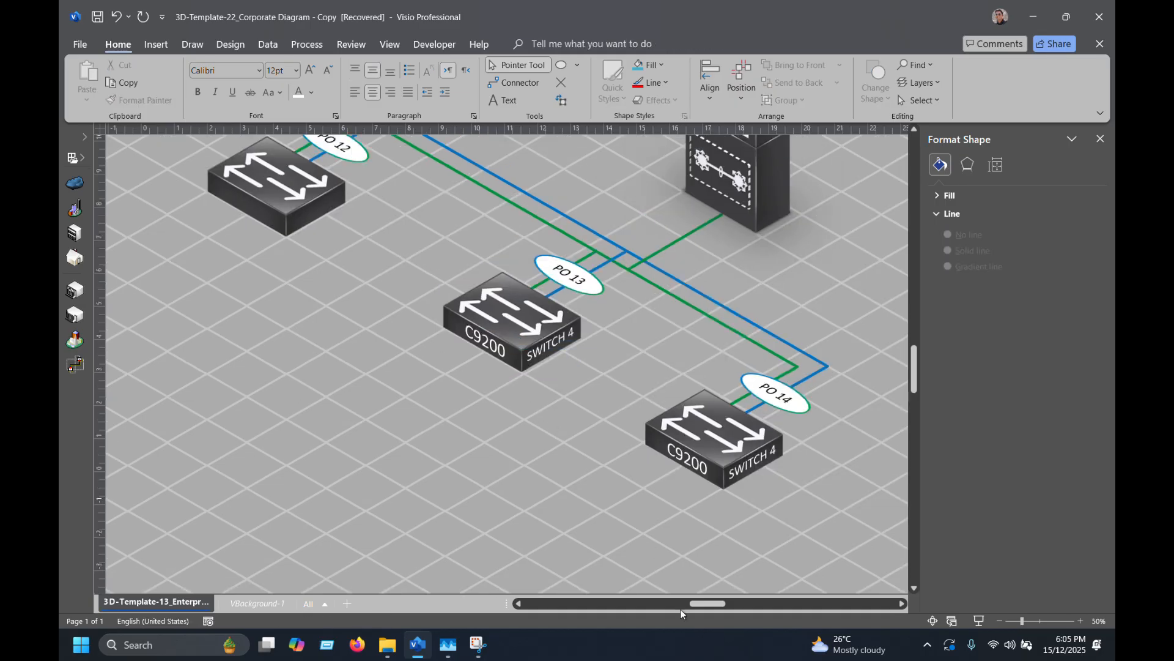
{"action": "left_click_drag", "start_coordinate": [714, 605], "coordinate": [710, 605]}
{"action": "scroll", "coordinate": [691, 560], "scroll_direction": "up", "scroll_amount": 2}
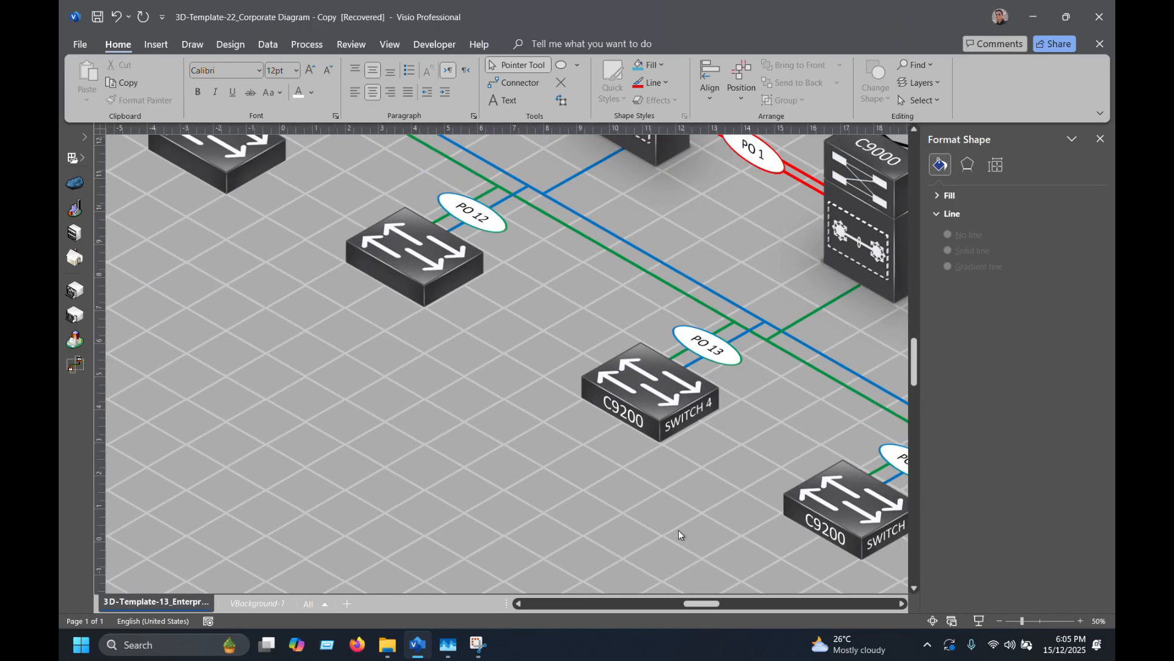
{"action": "scroll", "coordinate": [661, 477], "scroll_direction": "up", "scroll_amount": 2}
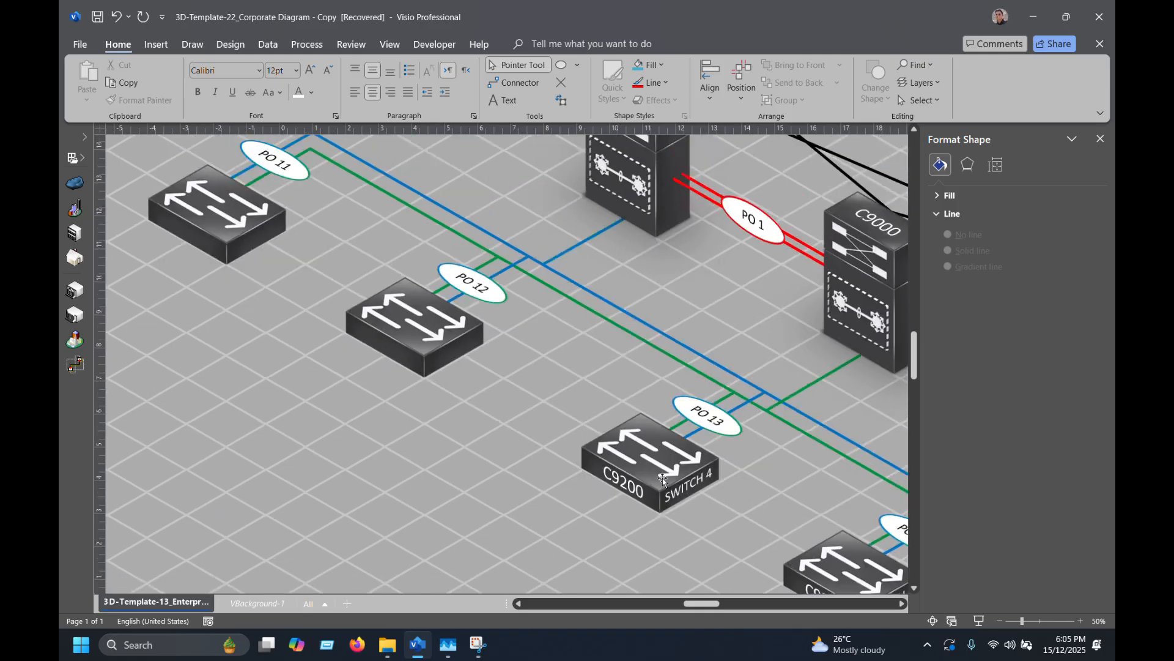
{"action": "double_click", "coordinate": [701, 480]}
{"action": "double_click", "coordinate": [714, 485]}
{"action": "type", "text": "3"}
{"action": "left_click", "coordinate": [698, 548]}
Copy the C9200 and SWITCH 3 labels from the PO 13 switch onto the side faces of the PO 12 switch.
{"action": "left_click", "coordinate": [636, 490]}
{"action": "left_click", "coordinate": [636, 489]}
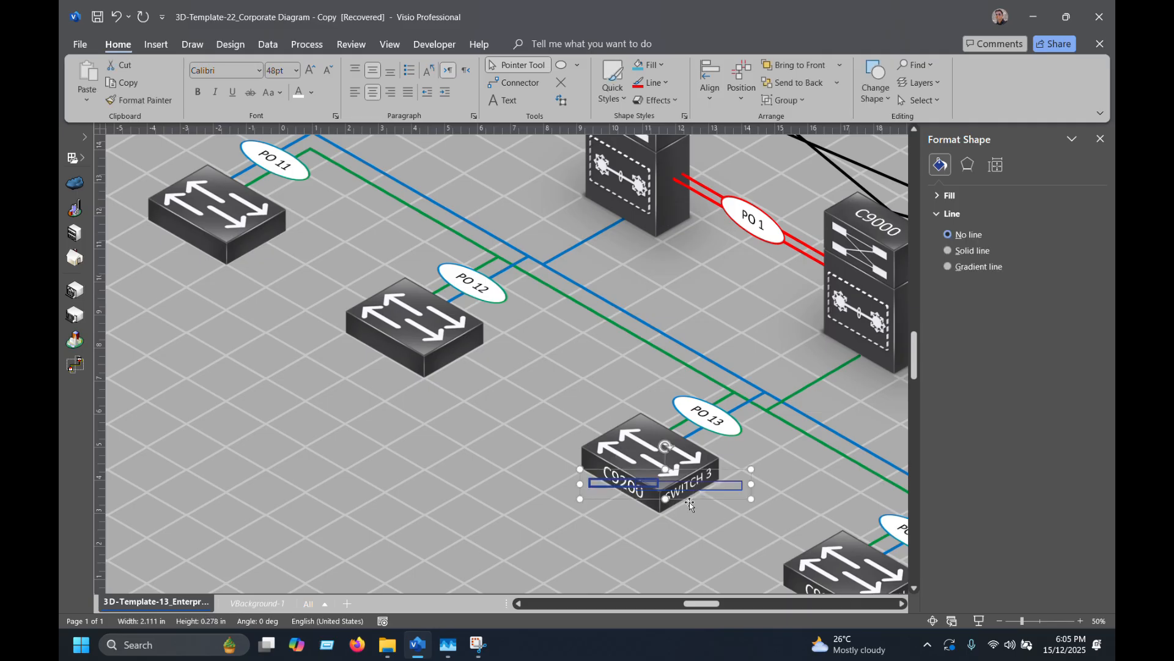
{"action": "left_click_drag", "start_coordinate": [636, 489], "coordinate": [460, 381]}
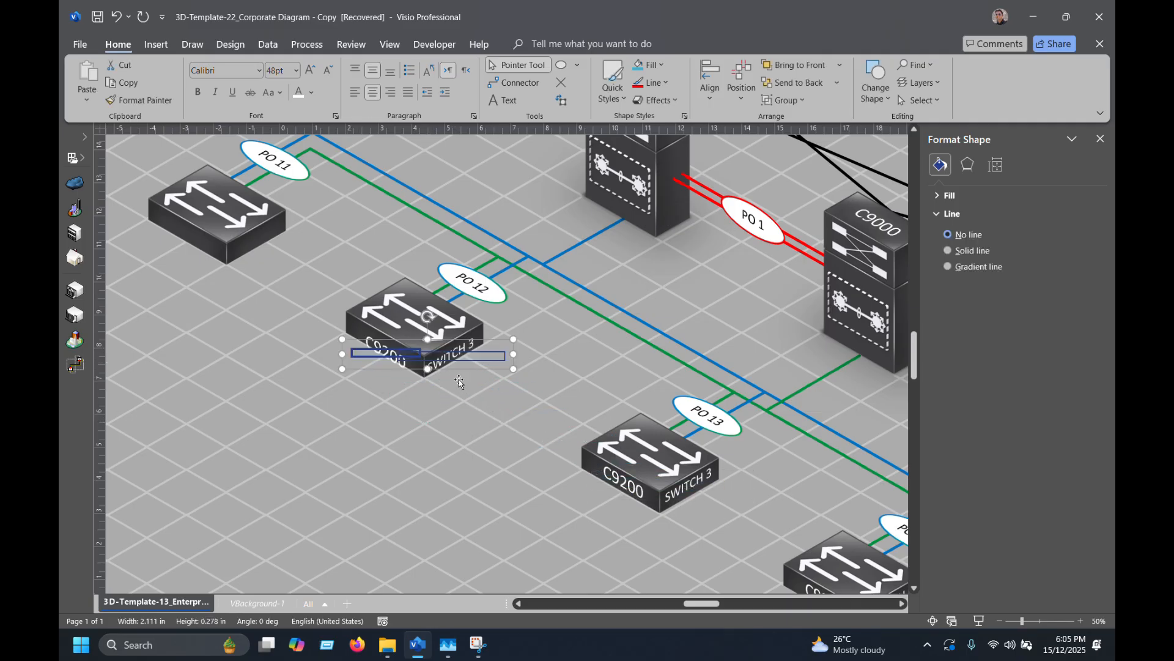
Nudge the two copied labels up and slightly right to fit the PO 12 switch's side faces.
{"action": "key", "text": "Up"}
{"action": "key", "text": "Up"}
{"action": "key", "text": "Up"}
{"action": "key", "text": "Up"}
{"action": "key", "text": "Up"}
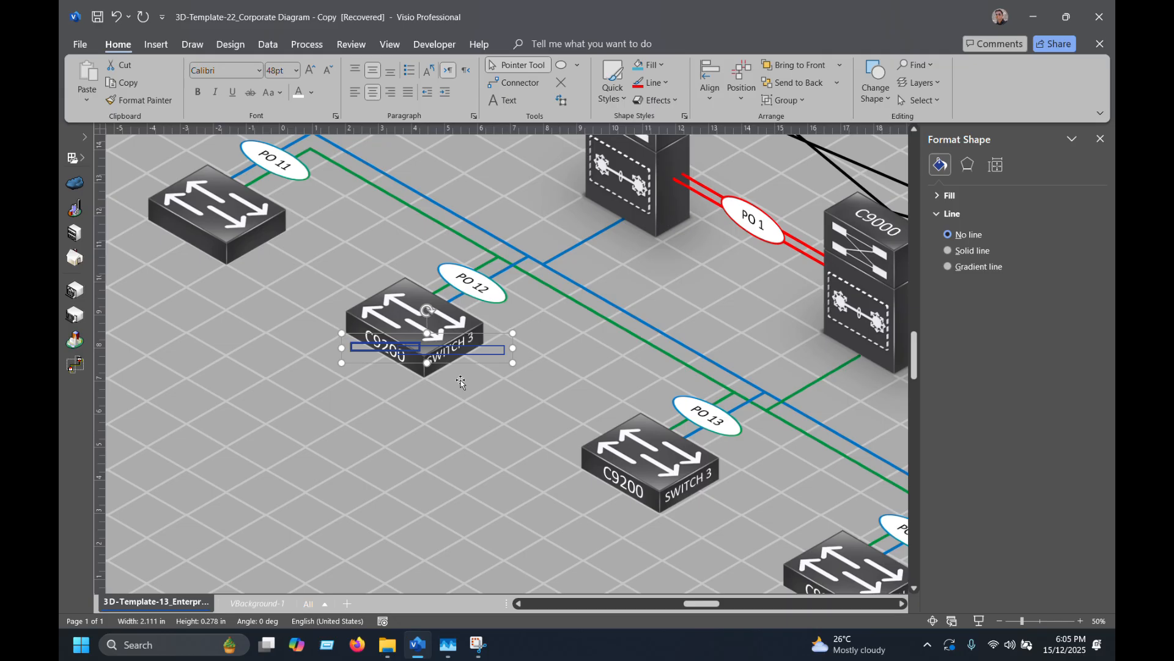
{"action": "key", "text": "Right"}
{"action": "key", "text": "Right"}
{"action": "key", "text": "Down"}
{"action": "key", "text": "Down"}
{"action": "key", "text": "Down"}
{"action": "key", "text": "Down"}
{"action": "key", "text": "Right"}
{"action": "key", "text": "Right"}
{"action": "key", "text": "Right"}
{"action": "key", "text": "Right"}
{"action": "key", "text": "Right"}
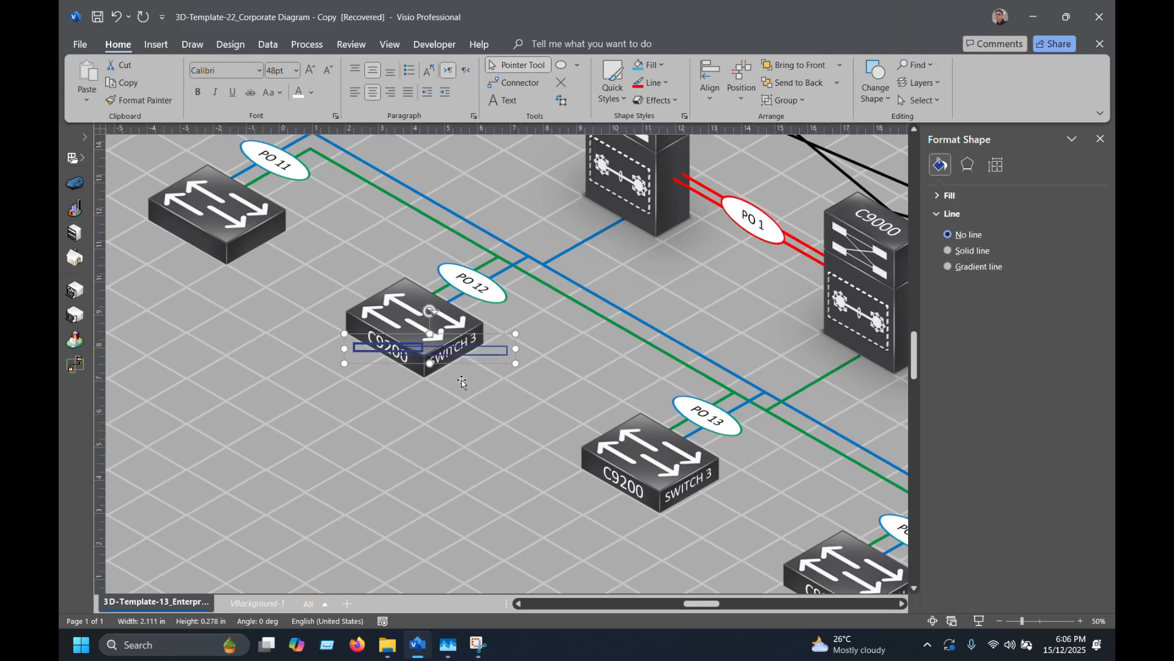
Change the name label on the PO 12 access switch to "SWITCH 2".
{"action": "left_click", "coordinate": [478, 352]}
{"action": "left_click", "coordinate": [469, 338]}
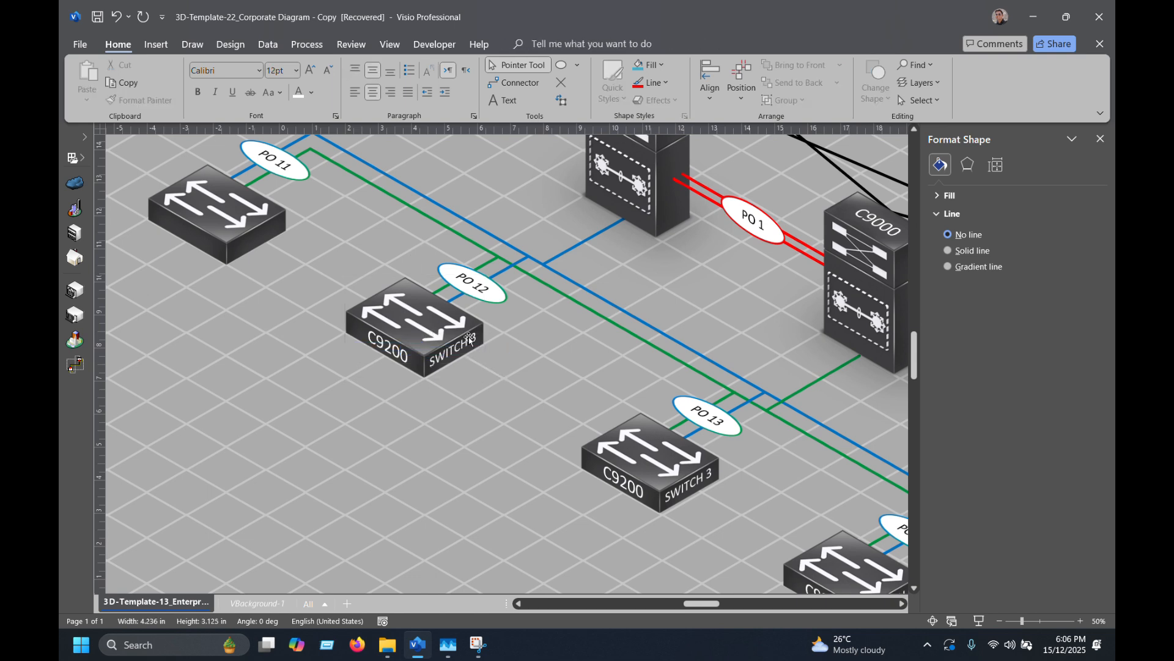
{"action": "left_click", "coordinate": [482, 350]}
{"action": "double_click", "coordinate": [622, 395]}
{"action": "left_click", "coordinate": [626, 398]}
{"action": "left_click_drag", "start_coordinate": [649, 405], "coordinate": [642, 405]}
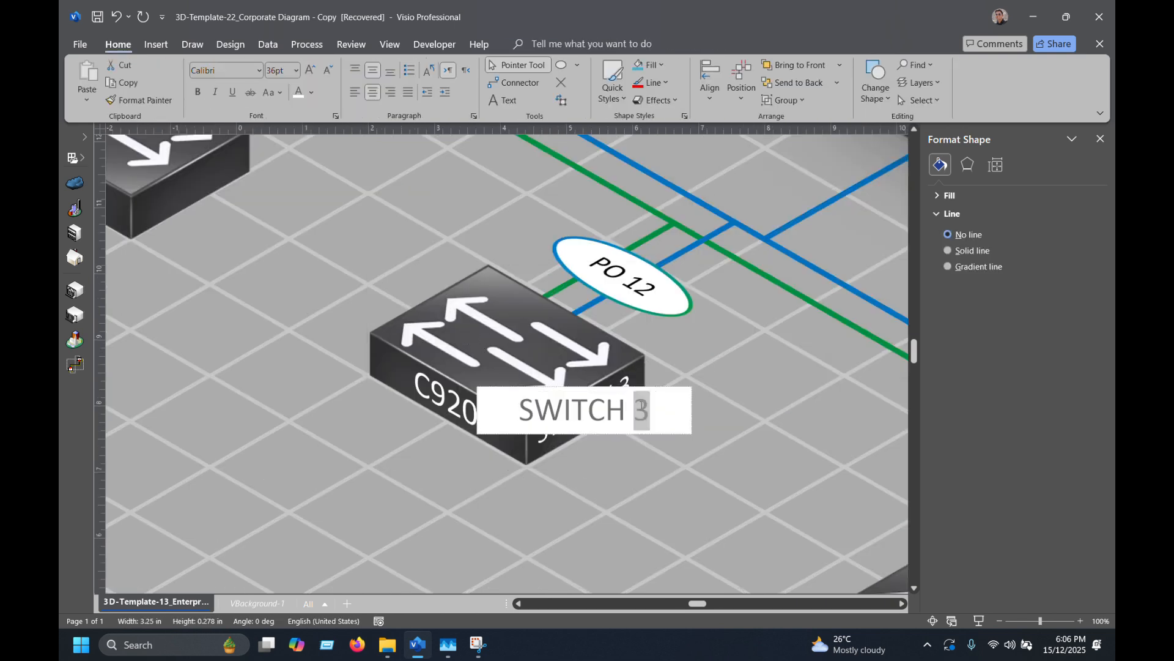
{"action": "type", "text": "2"}
{"action": "left_click", "coordinate": [608, 551]}
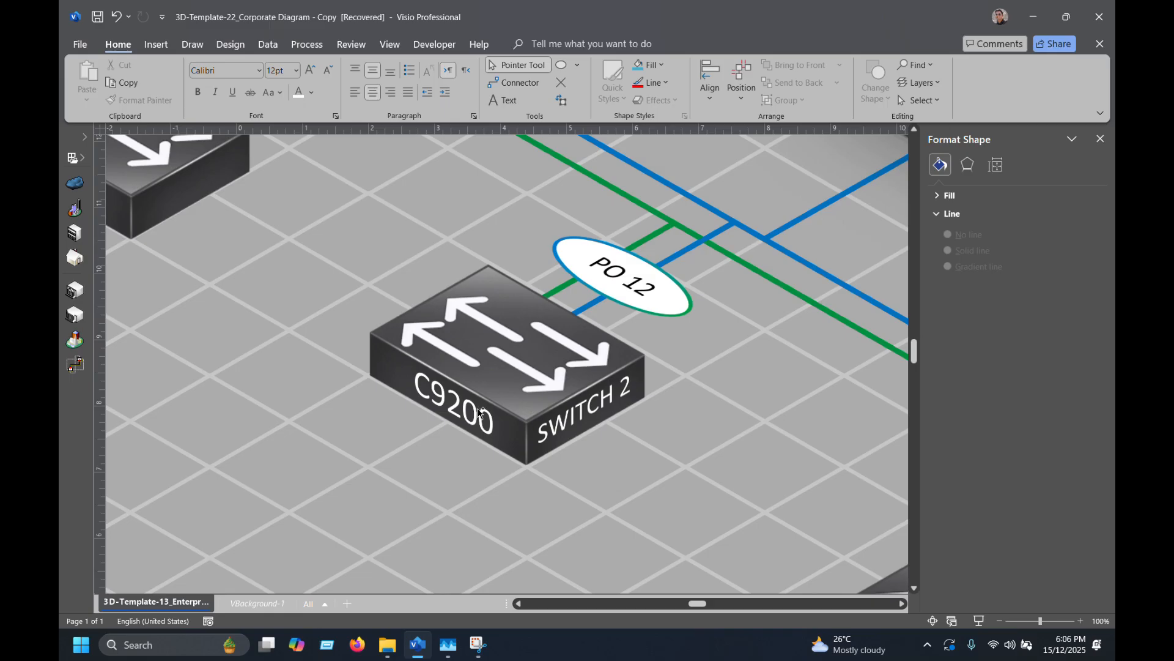
Copy the C9200 and SWITCH 2 labels from the PO 12 switch onto the PO 11 switch.
{"action": "scroll", "coordinate": [488, 403], "scroll_direction": "down", "scroll_amount": 2}
{"action": "left_click", "coordinate": [481, 405]}
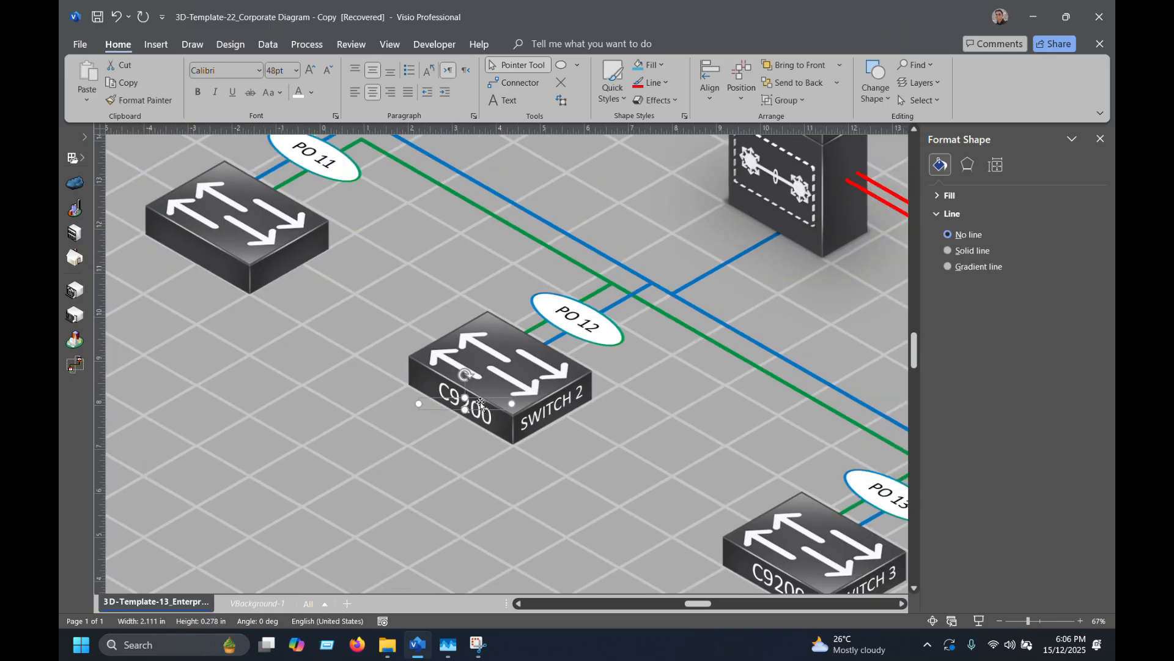
{"action": "left_click", "coordinate": [555, 408], "text": "ctrl"}
{"action": "left_click_drag", "start_coordinate": [554, 408], "coordinate": [288, 243]}
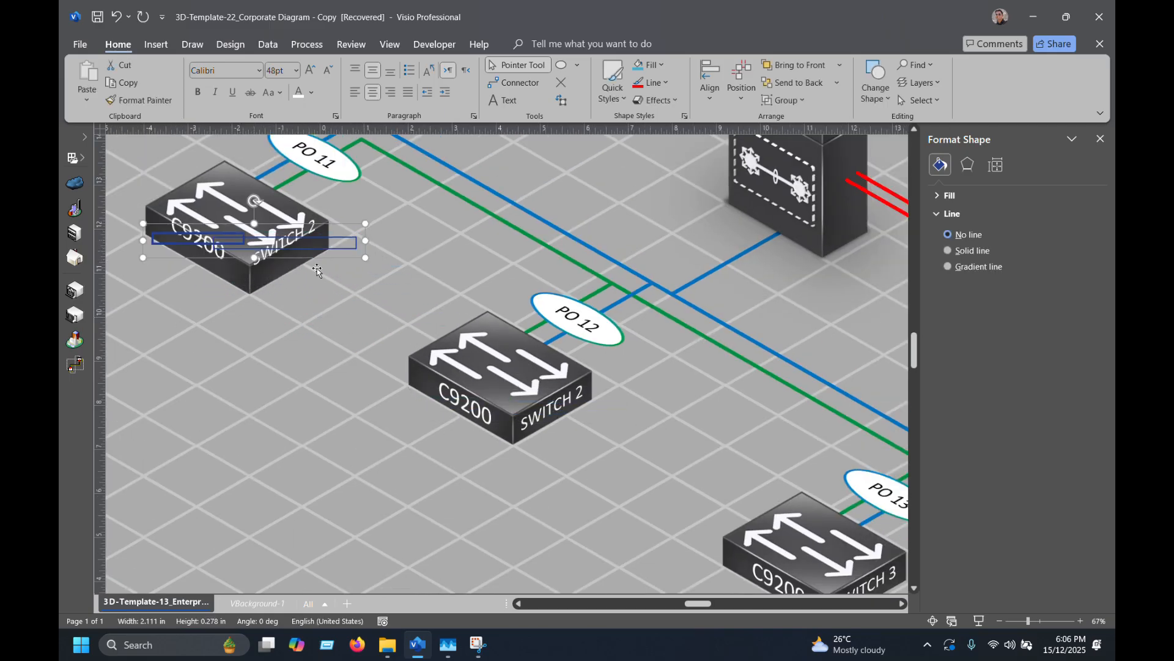
Nudge both copied labels down onto the PO 11 switch's side faces and shift the name label slightly right.
{"action": "key", "text": "Down"}
{"action": "key", "text": "Down"}
{"action": "key", "text": "Down"}
{"action": "key", "text": "Down"}
{"action": "key", "text": "Down"}
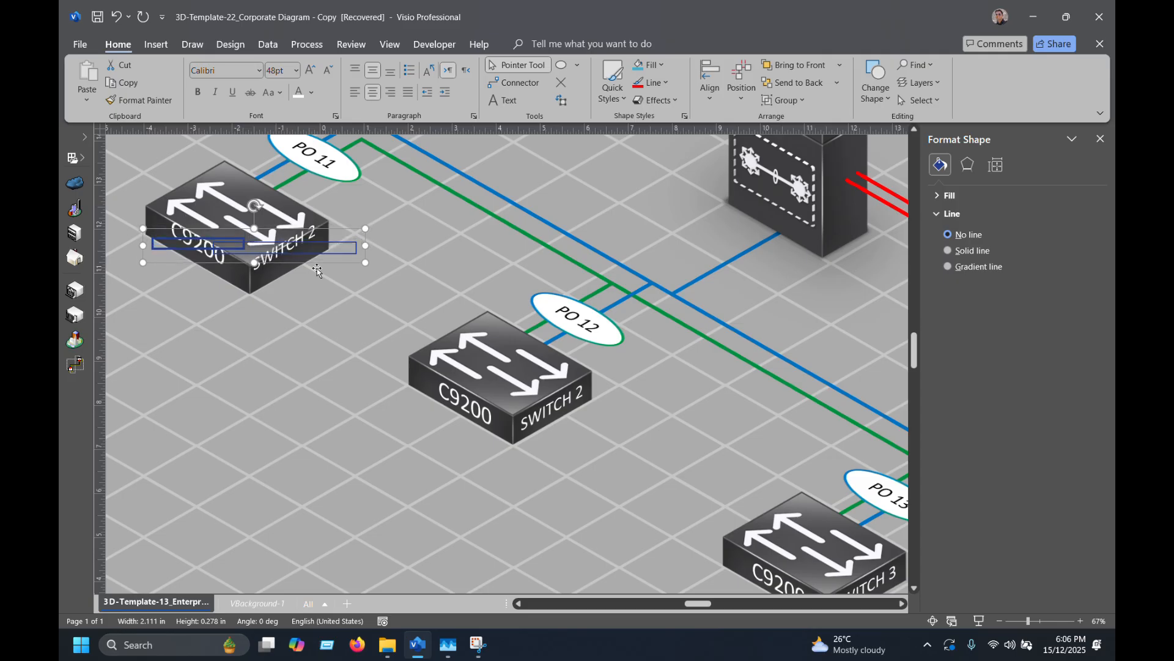
{"action": "key", "text": "Down"}
{"action": "key", "text": "Down"}
{"action": "key", "text": "Down"}
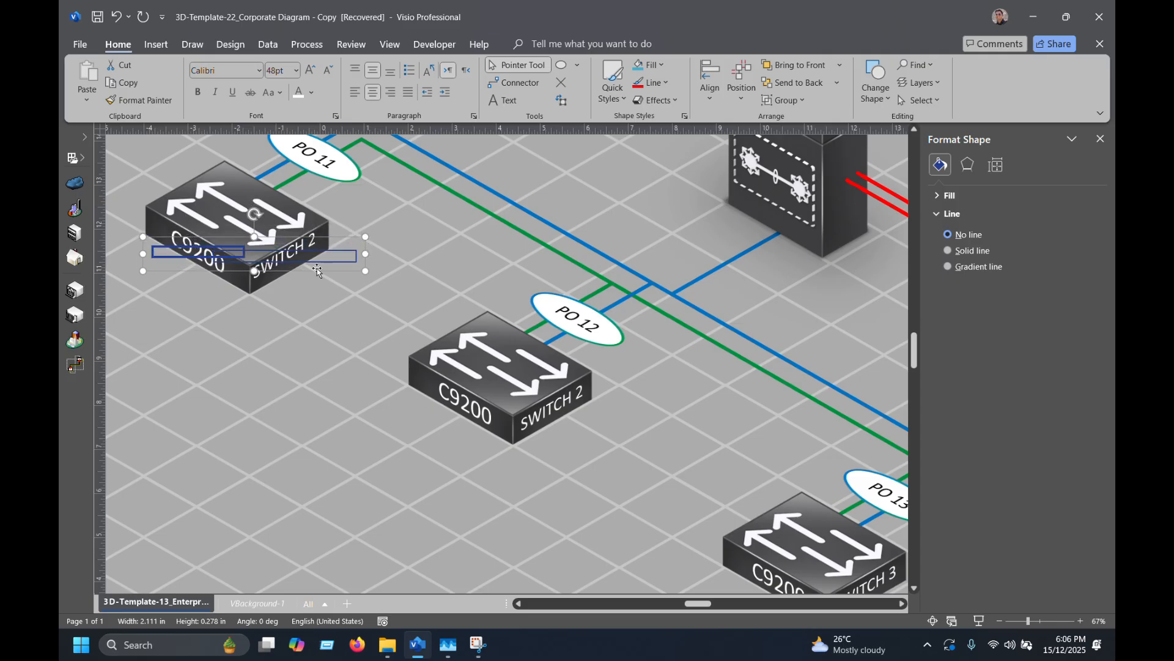
{"action": "key", "text": "Left"}
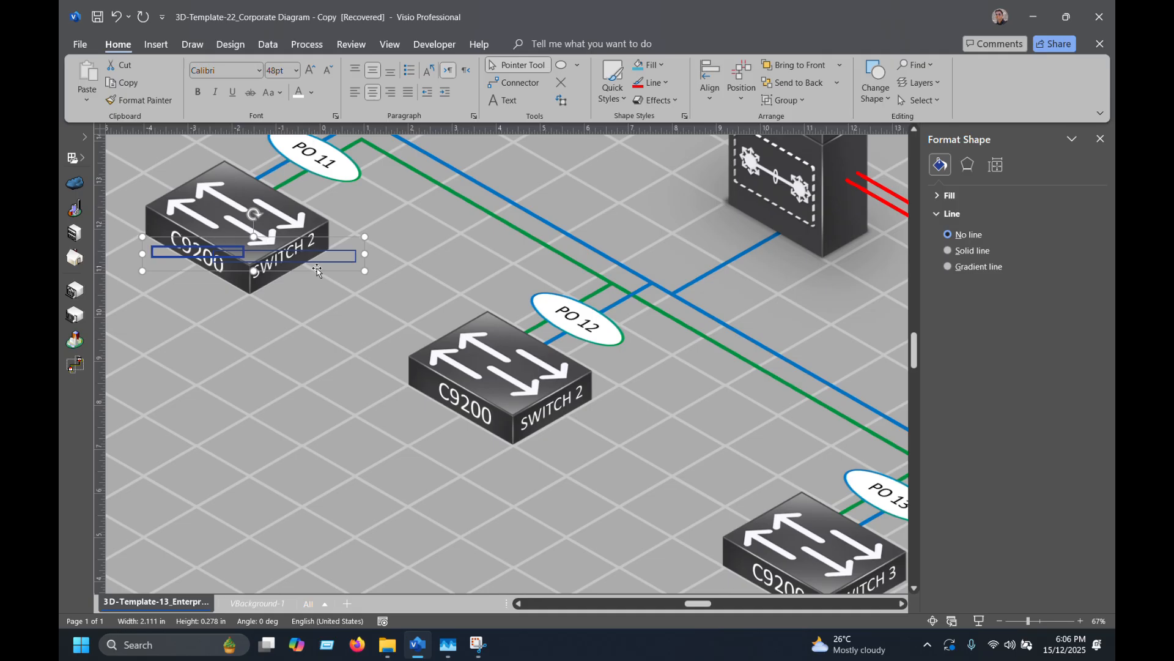
{"action": "key", "text": "Up"}
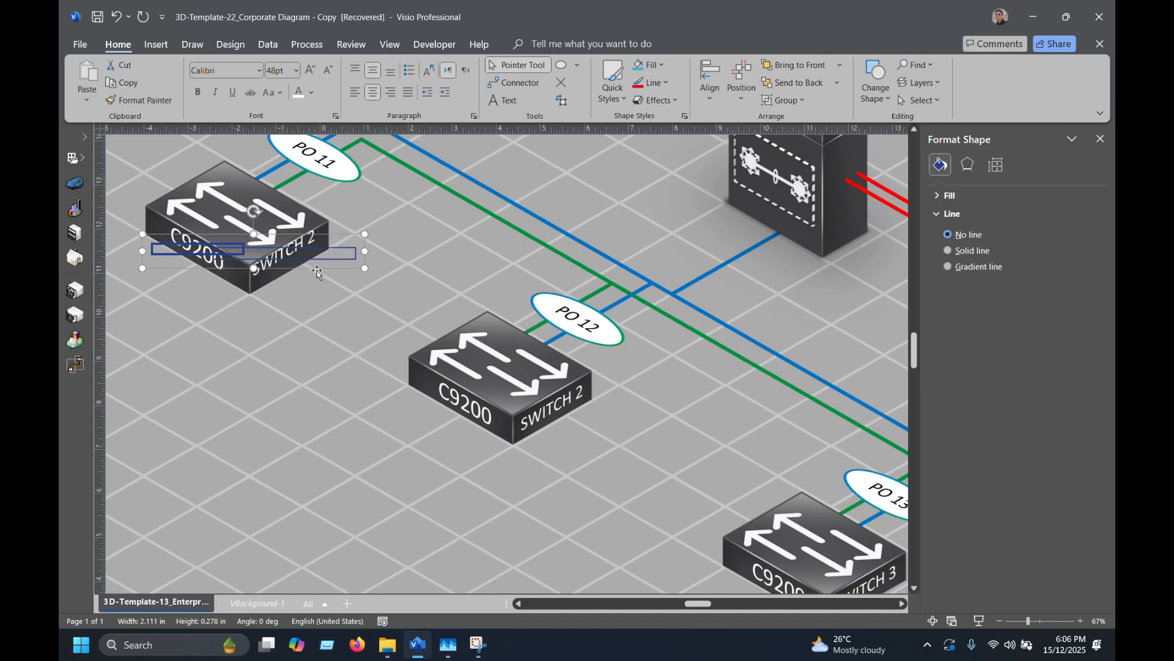
{"action": "left_click", "coordinate": [296, 247]}
{"action": "key", "text": "Right"}
{"action": "key", "text": "Right"}
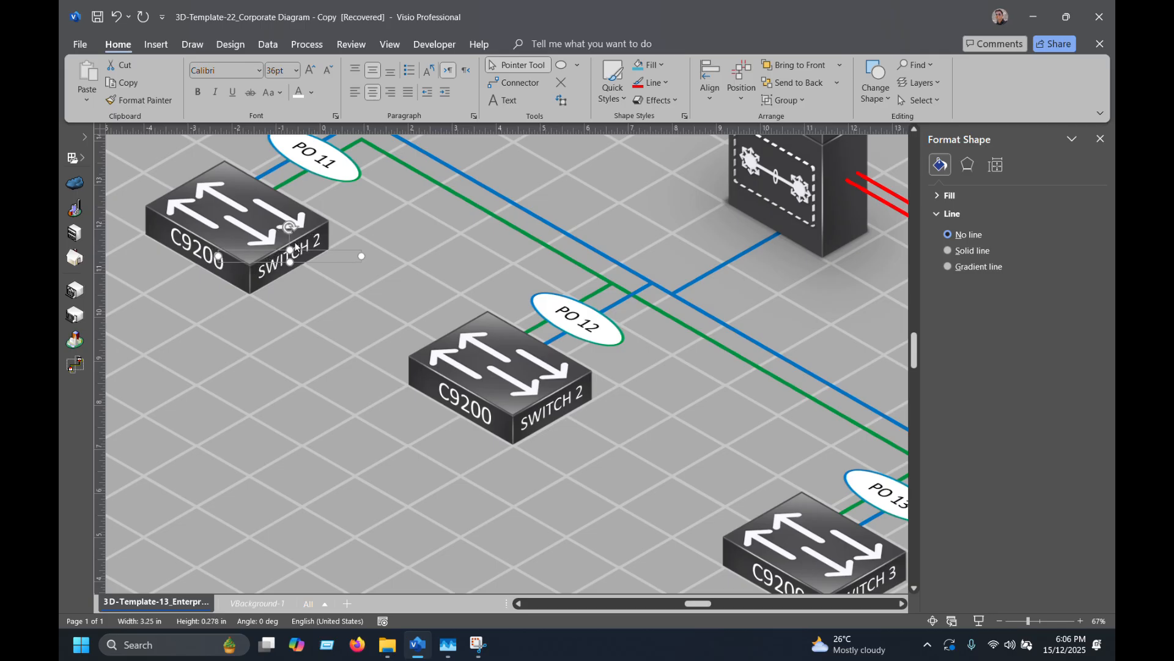
Change the name label on the PO 11 access switch to "SWITCH 1".
{"action": "double_click", "coordinate": [295, 247]}
{"action": "key", "text": "Right"}
{"action": "key", "text": "BackSpace"}
{"action": "key", "text": "BackSpace"}
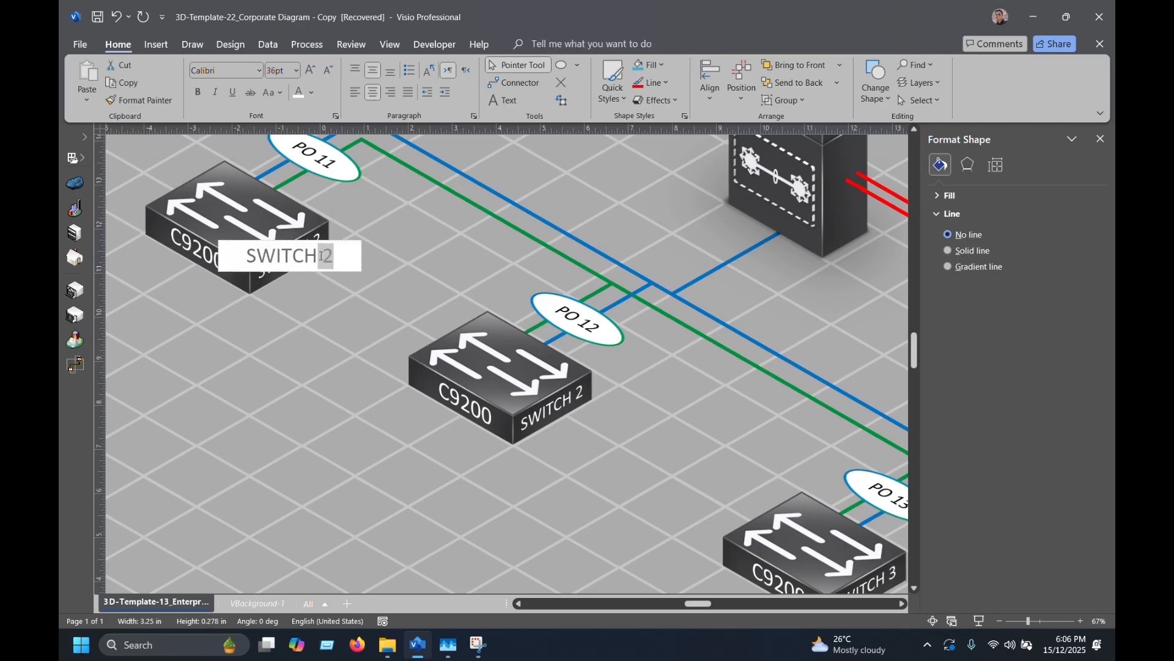
{"action": "type", "text": "1"}
{"action": "left_click", "coordinate": [311, 350]}
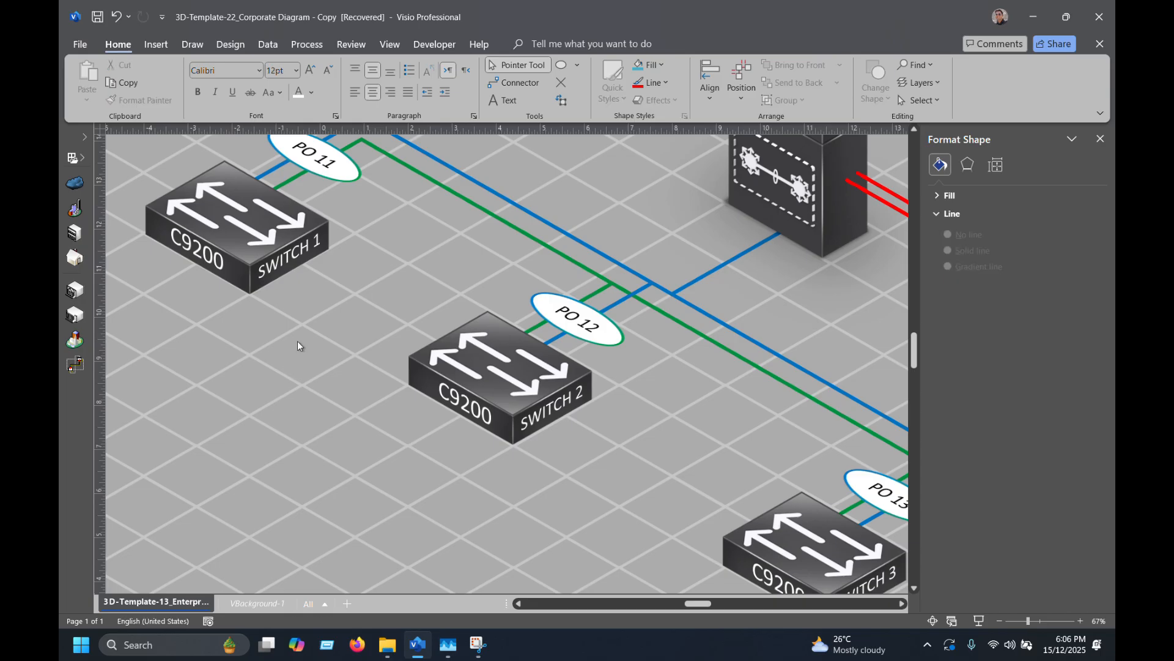
Copy the C9200 label from the PO 11 switch to beside the upper red firewall.
{"action": "scroll", "coordinate": [297, 340], "scroll_direction": "down", "scroll_amount": 4, "text": "ctrl"}
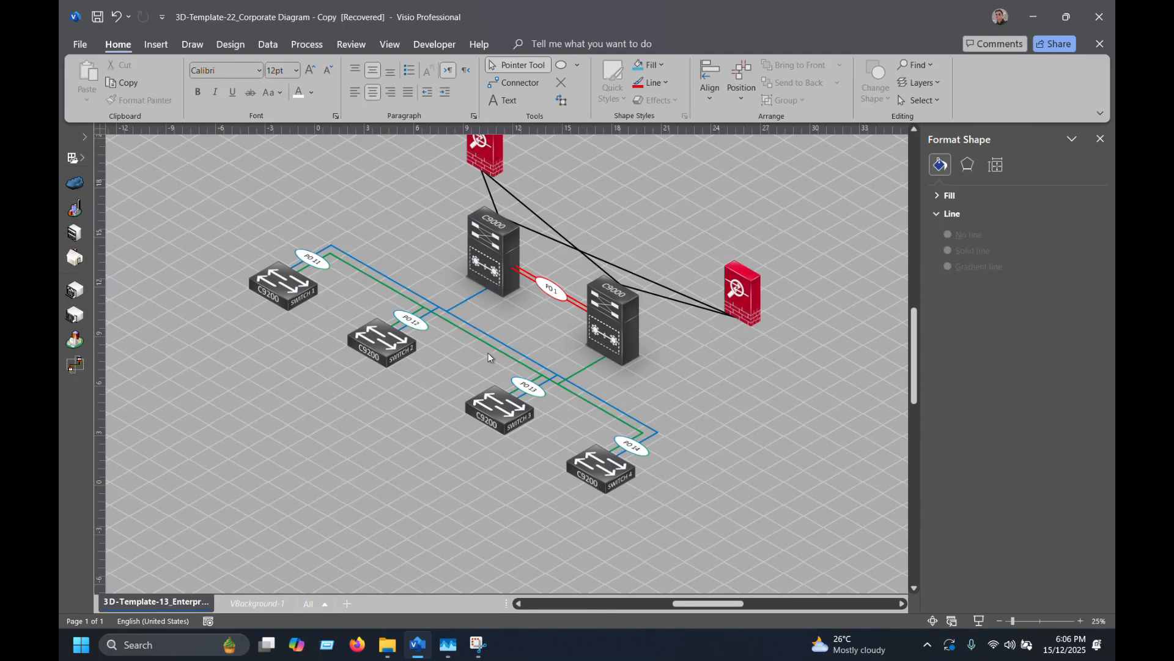
{"action": "scroll", "coordinate": [504, 352], "scroll_direction": "up", "scroll_amount": 2}
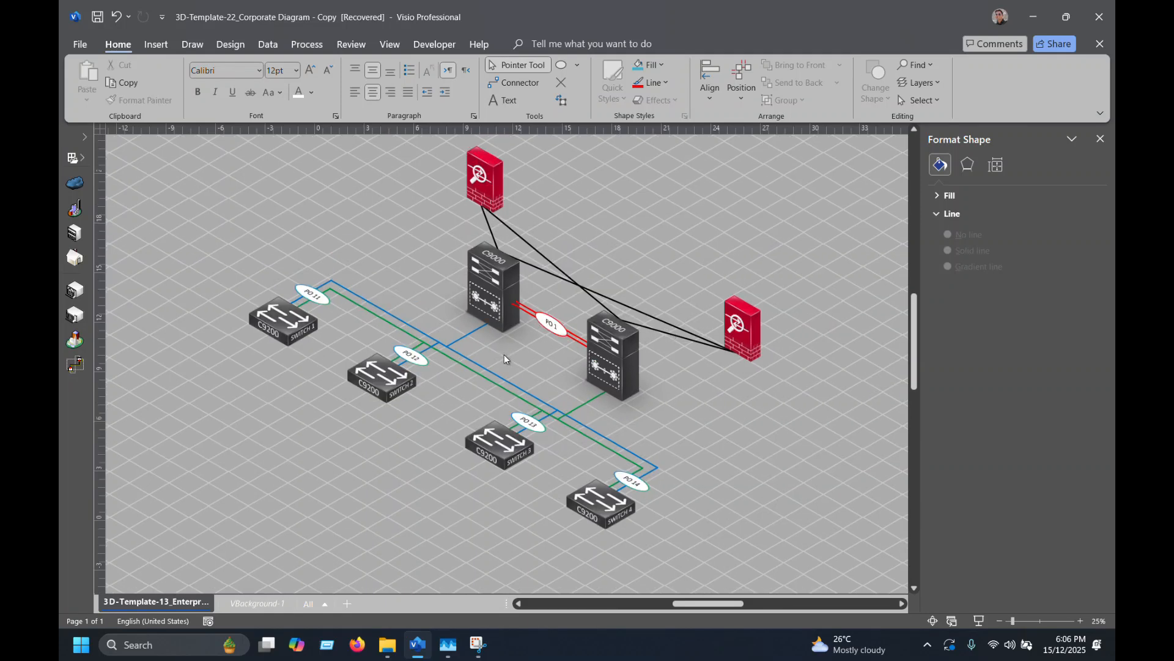
{"action": "left_click", "coordinate": [303, 372]}
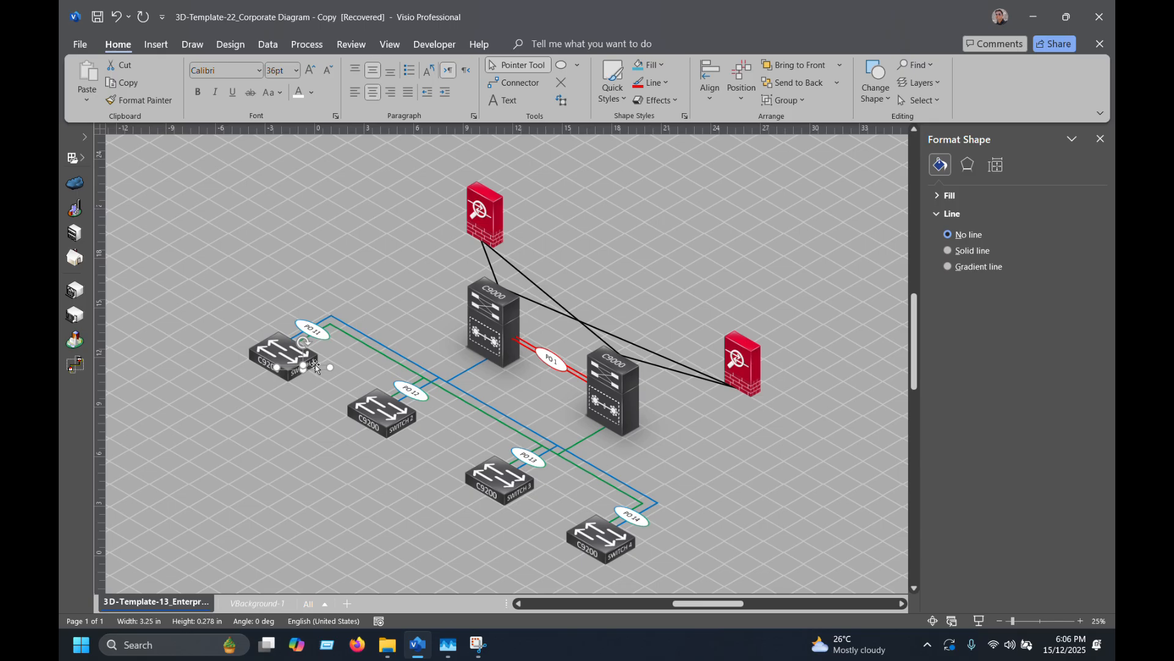
{"action": "left_click", "coordinate": [269, 362]}
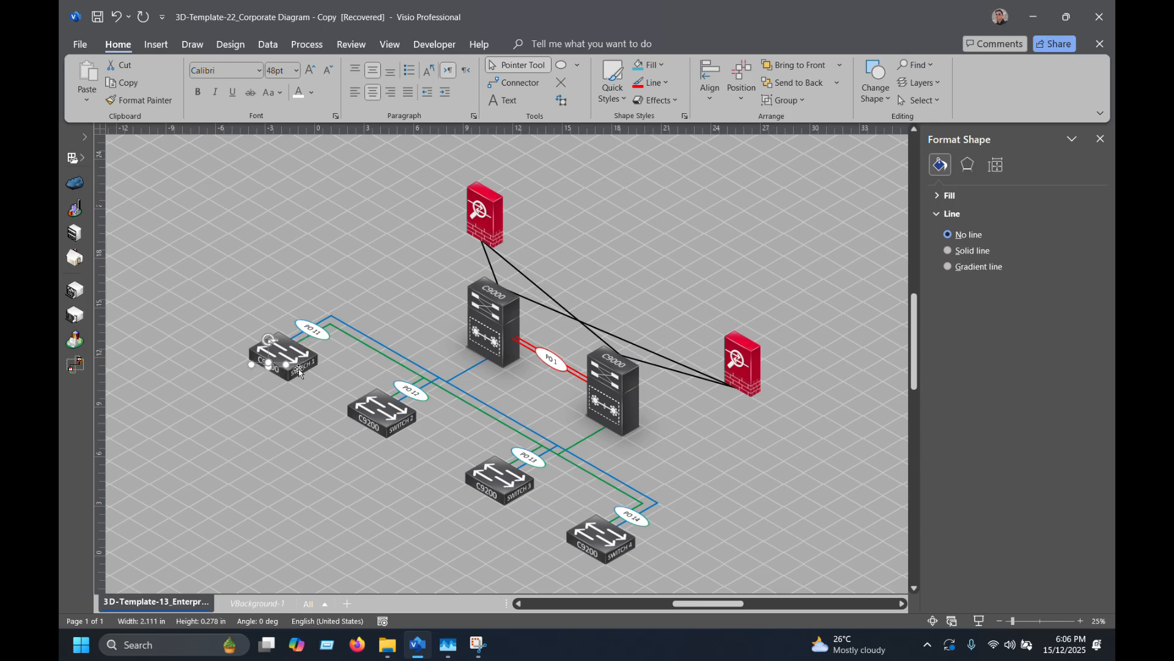
{"action": "left_click_drag", "start_coordinate": [273, 363], "coordinate": [516, 230]}
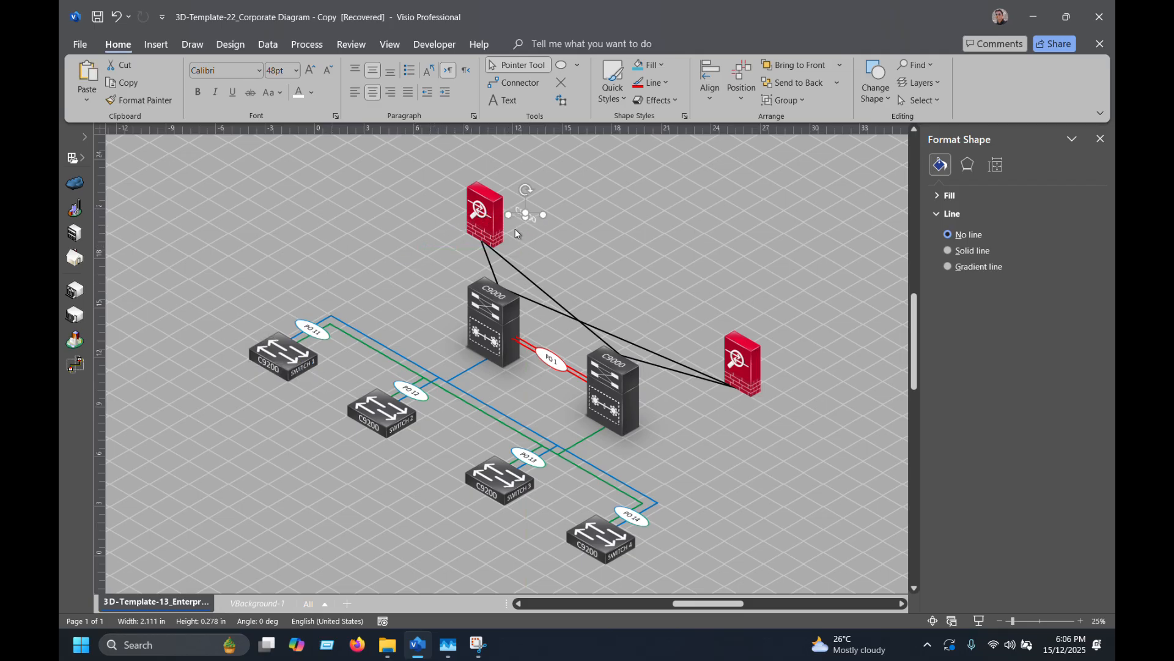
Remove the 3-D rotation from the C9200 label copy beside the upper firewall.
{"action": "scroll", "coordinate": [515, 233], "scroll_direction": "up", "scroll_amount": 4}
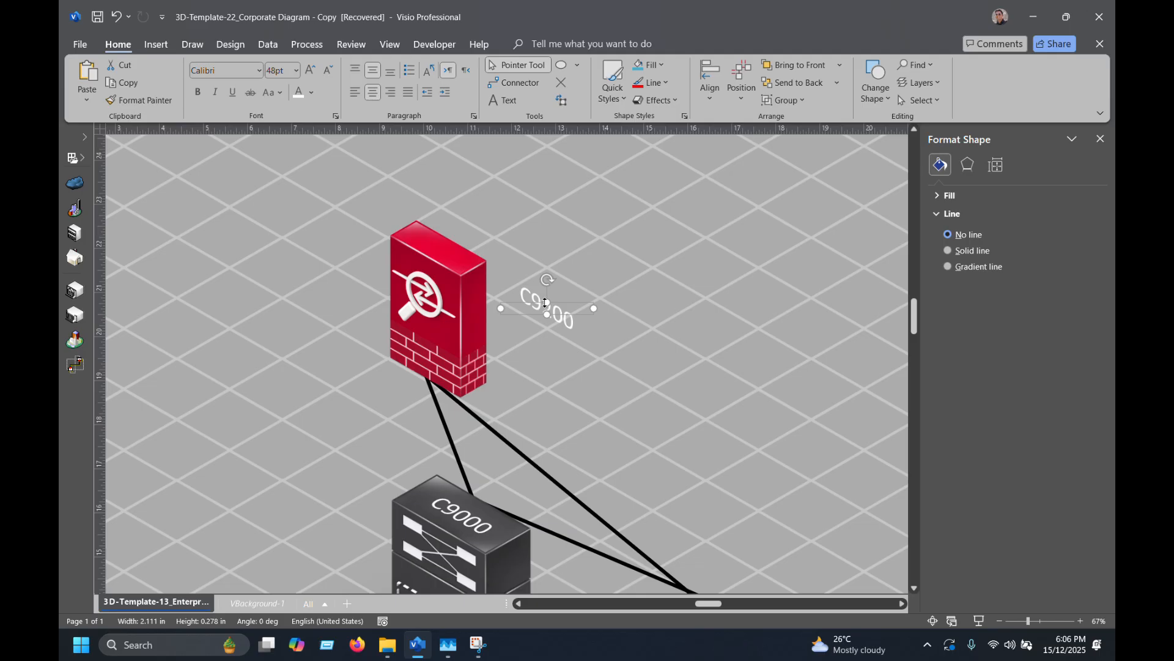
{"action": "left_click", "coordinate": [676, 101]}
{"action": "mouse_move", "coordinate": [679, 263]}
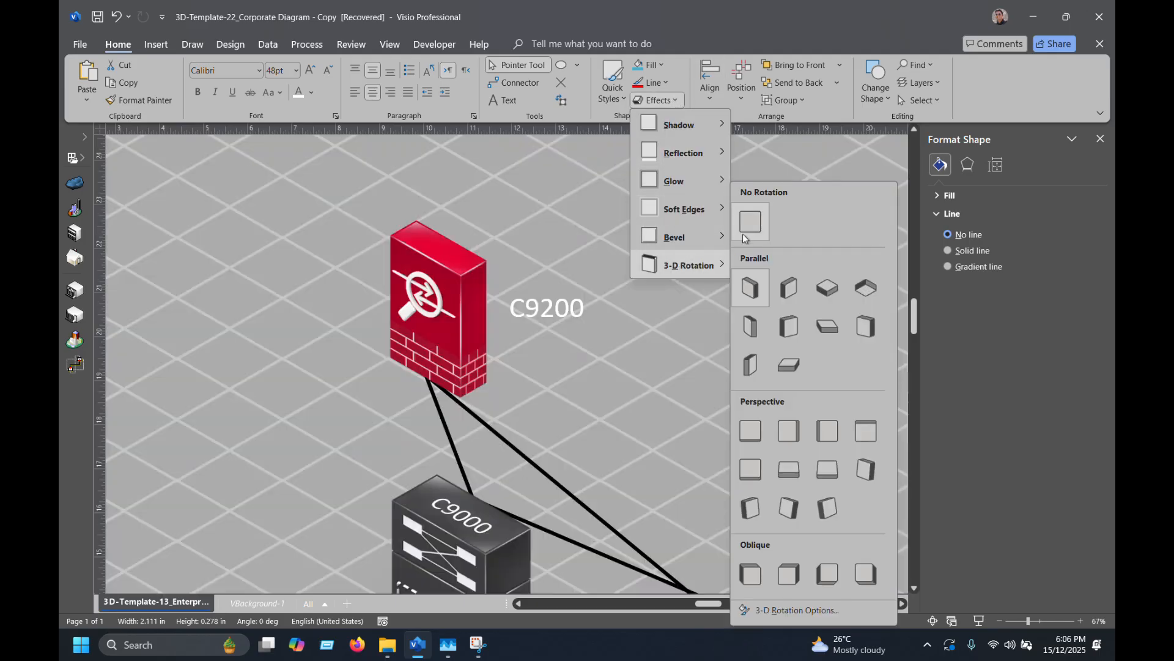
{"action": "left_click", "coordinate": [750, 226]}
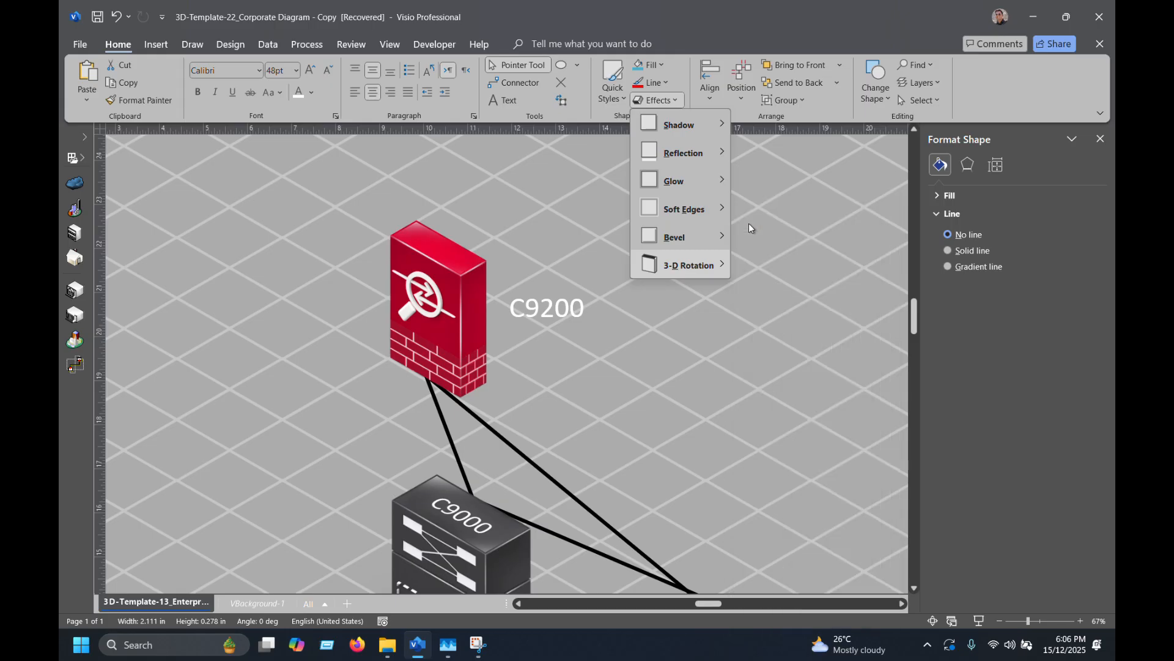
Rotate the C9200 label beside the upper firewall to -60 deg and apply the first Parallel 3-D rotation preset to it.
{"action": "left_click", "coordinate": [541, 324]}
{"action": "left_click", "coordinate": [550, 310]}
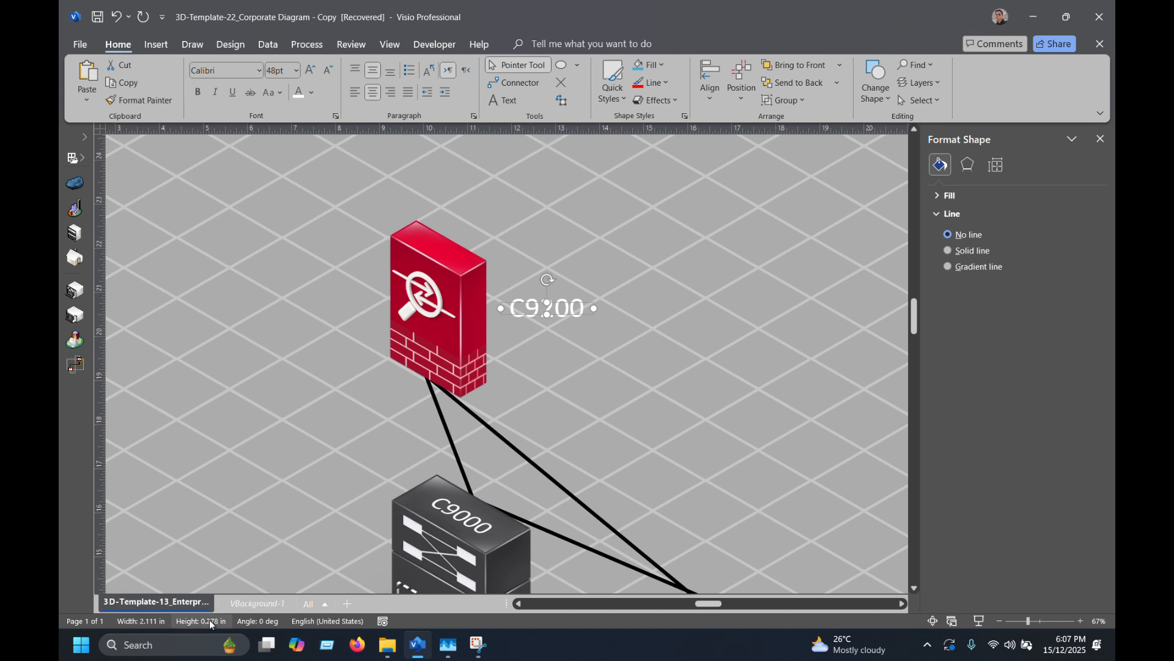
{"action": "left_click", "coordinate": [241, 619]}
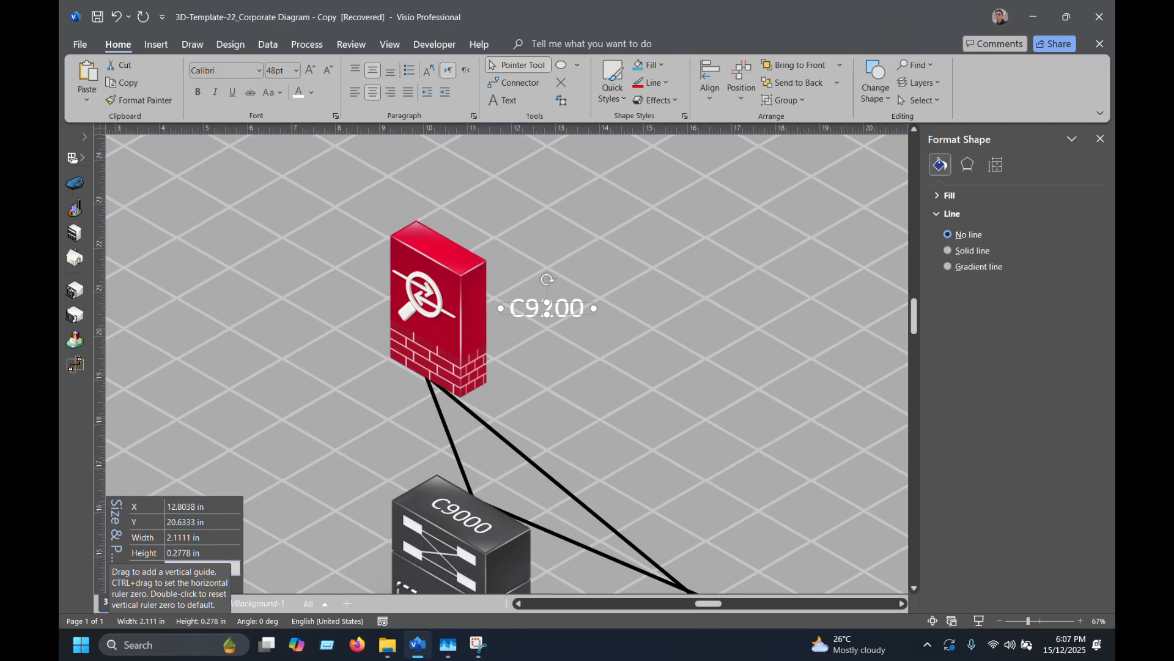
{"action": "key", "text": "Return"}
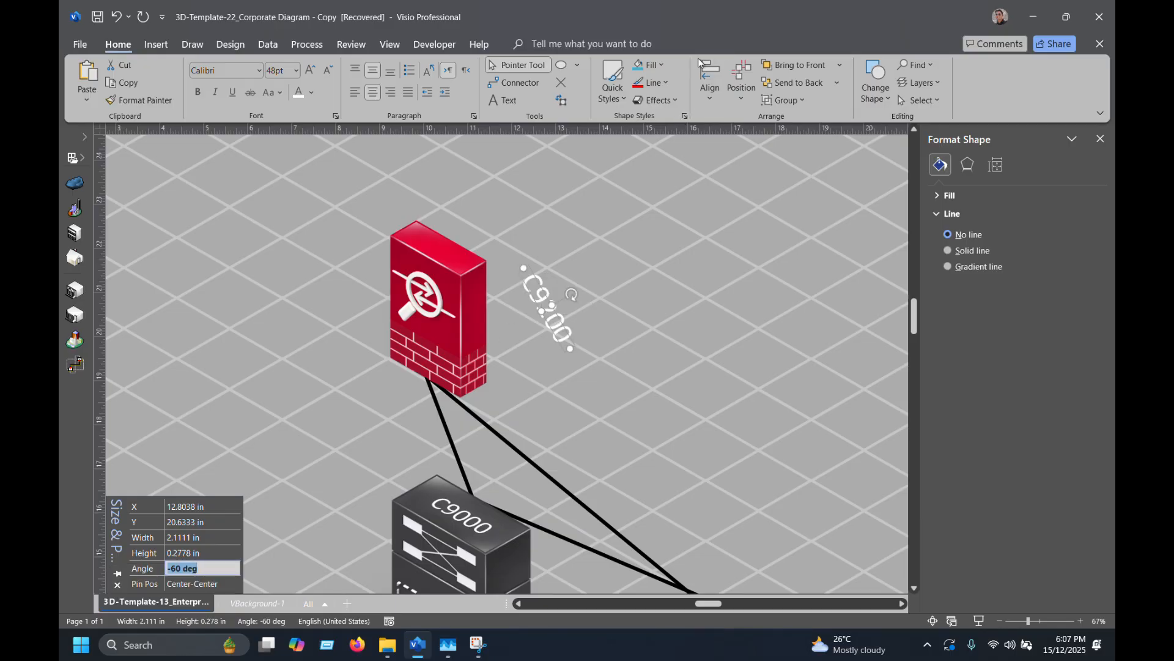
{"action": "left_click", "coordinate": [659, 100]}
{"action": "mouse_move", "coordinate": [704, 266]}
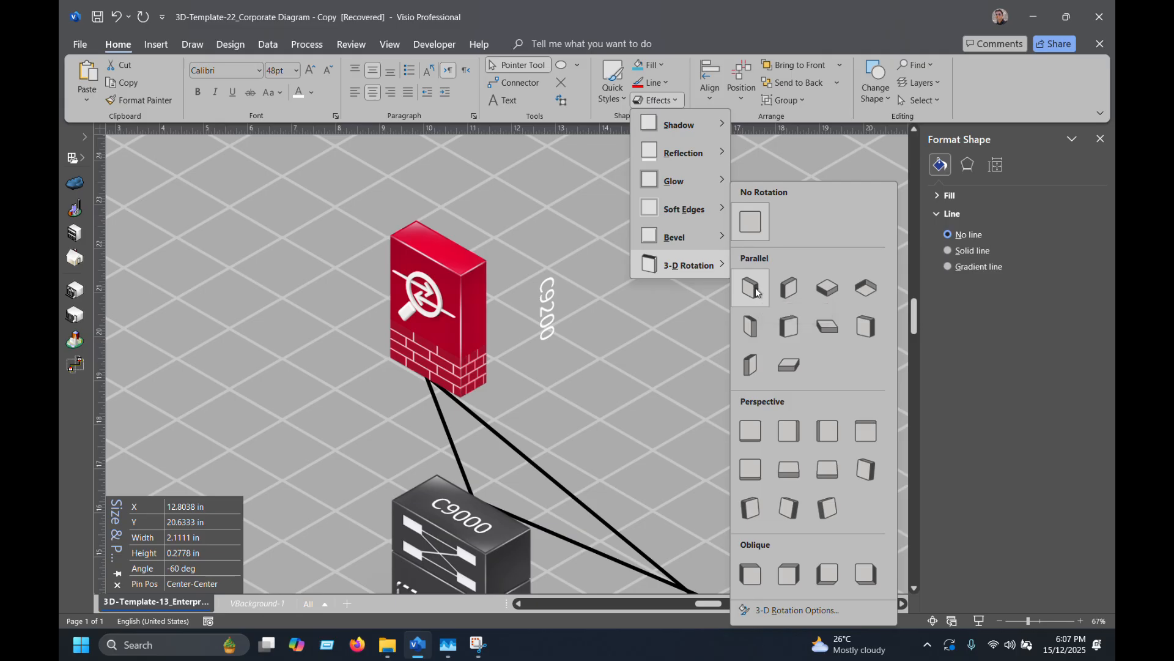
{"action": "left_click", "coordinate": [752, 287]}
Move the rotated C9200 label onto the upper firewall's narrow side face and nudge it down and left to centre it.
{"action": "left_click_drag", "start_coordinate": [553, 323], "coordinate": [484, 324]}
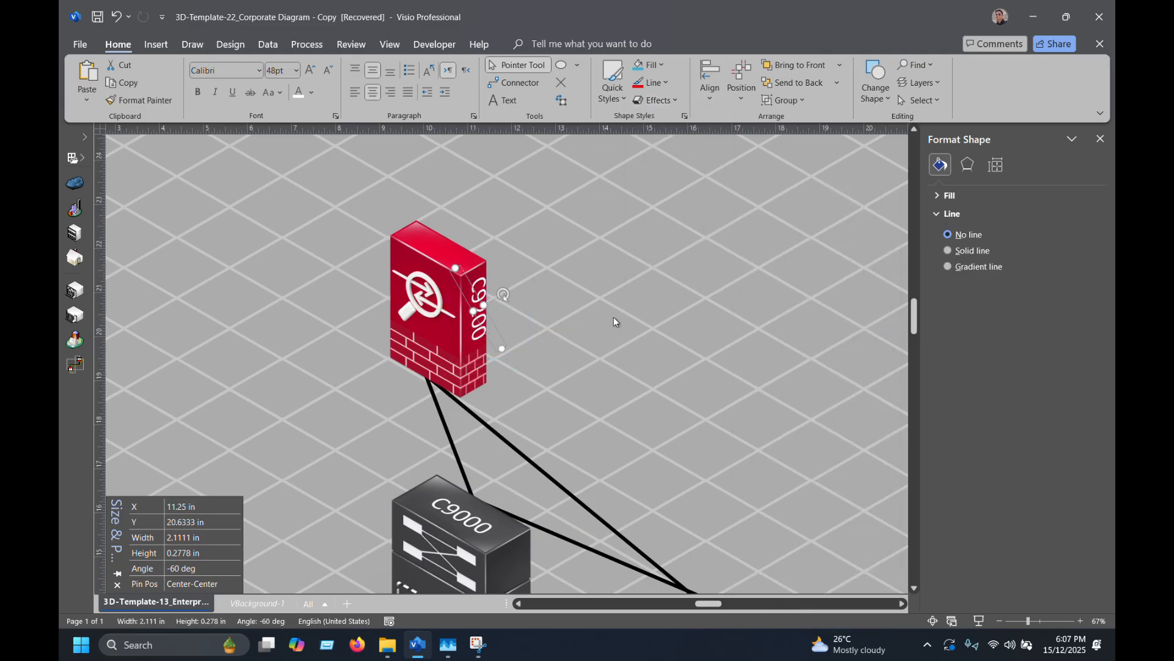
{"action": "key", "text": "Down"}
{"action": "key", "text": "Down"}
{"action": "key", "text": "Left"}
{"action": "key", "text": "Left"}
{"action": "key", "text": "Down"}
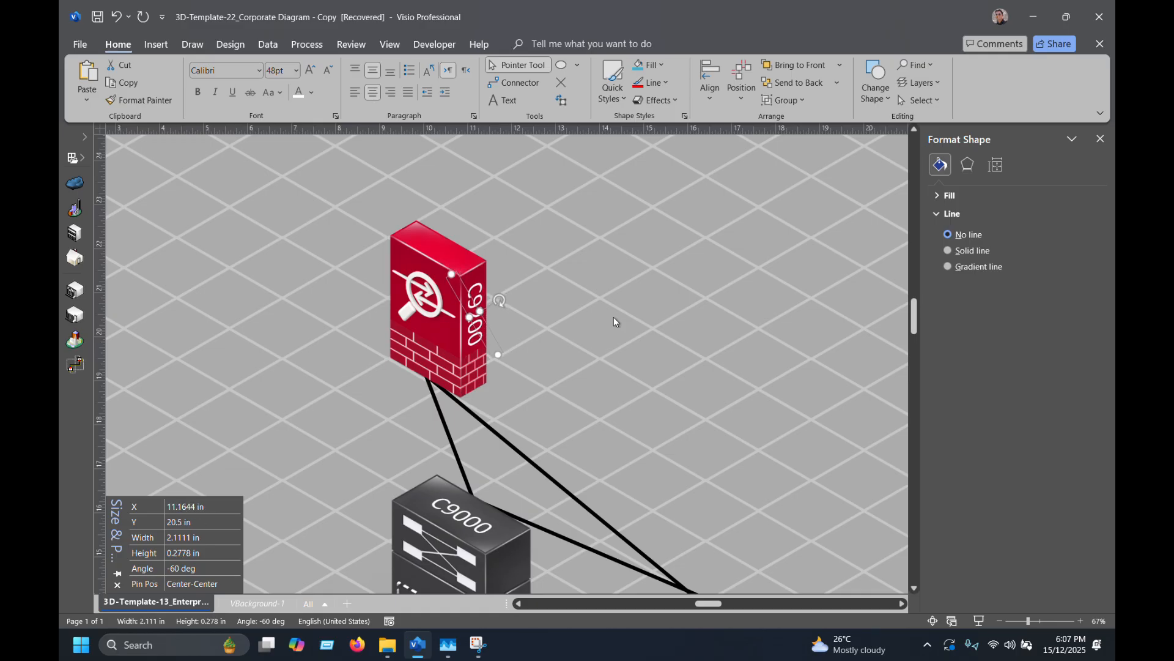
{"action": "key", "text": "Left"}
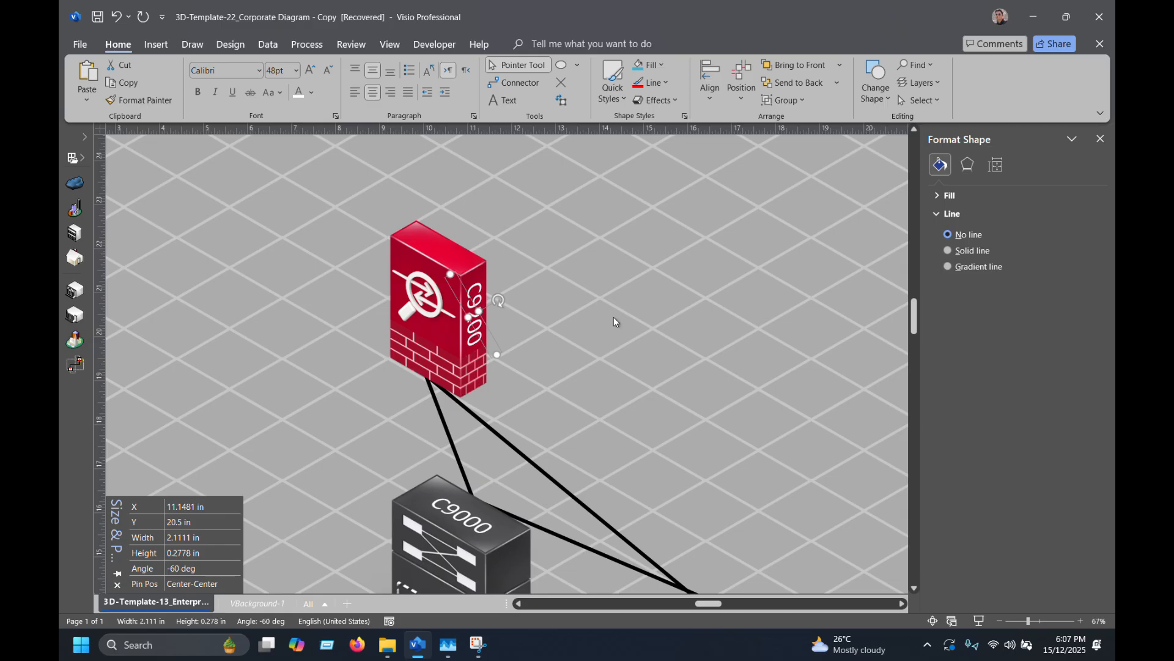
{"action": "key", "text": "Down"}
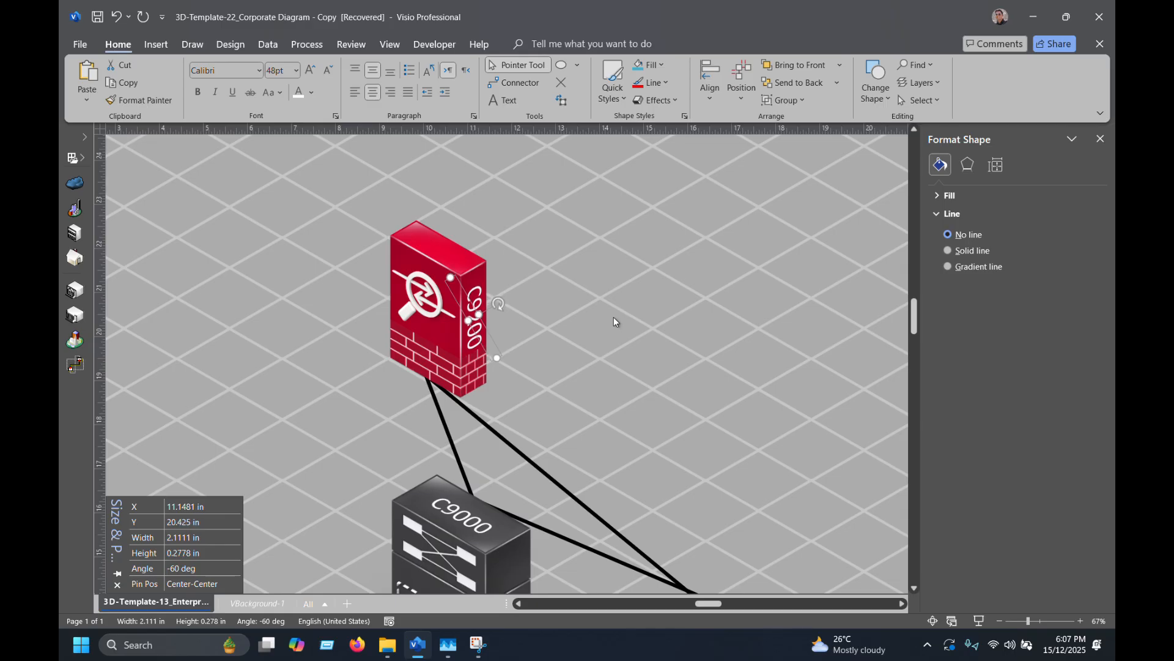
Change the text of the label on the upper firewall's side face to "FP - 1".
{"action": "left_click", "coordinate": [477, 336]}
{"action": "double_click", "coordinate": [476, 335]}
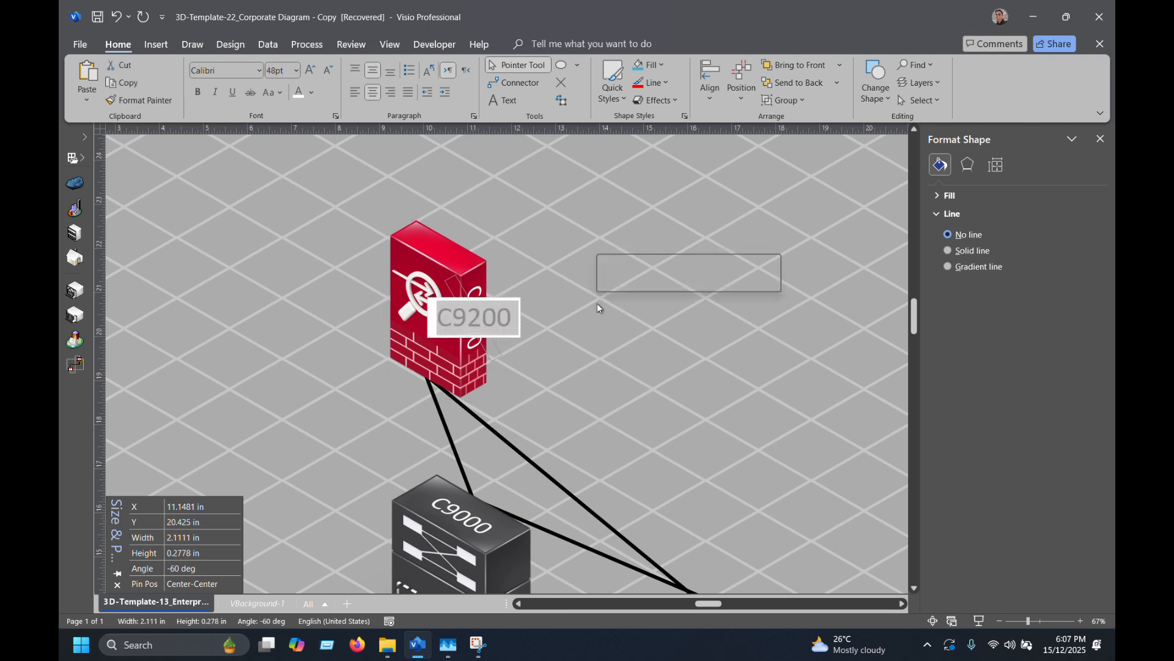
{"action": "type", "text": "F"}
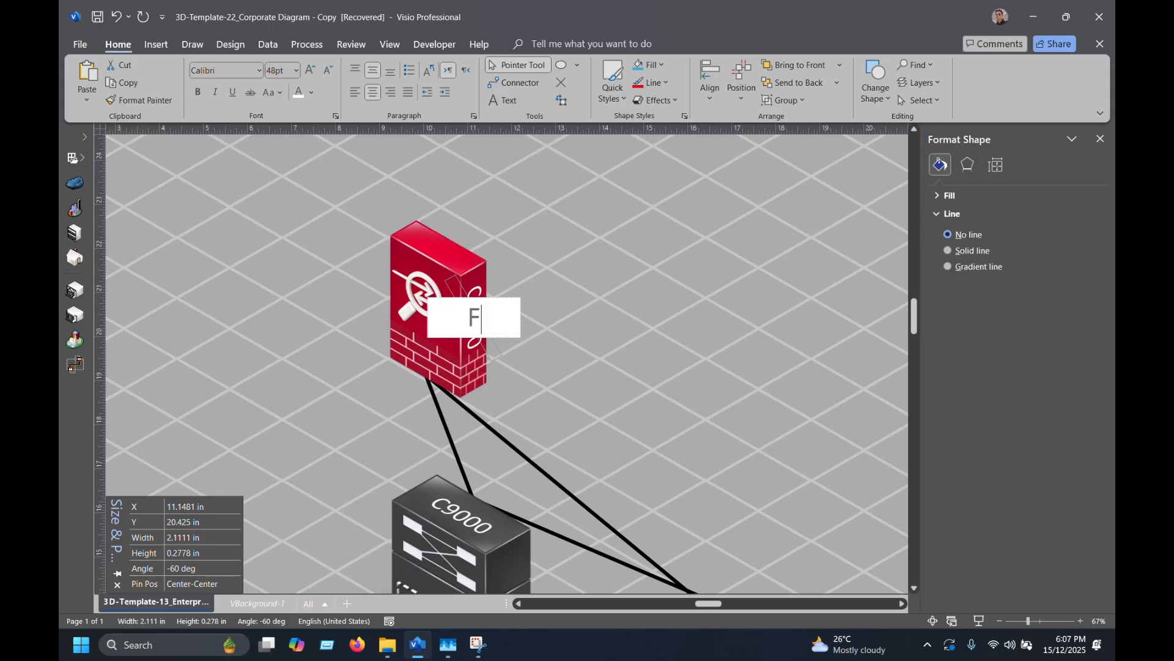
{"action": "type", "text": "P - 1"}
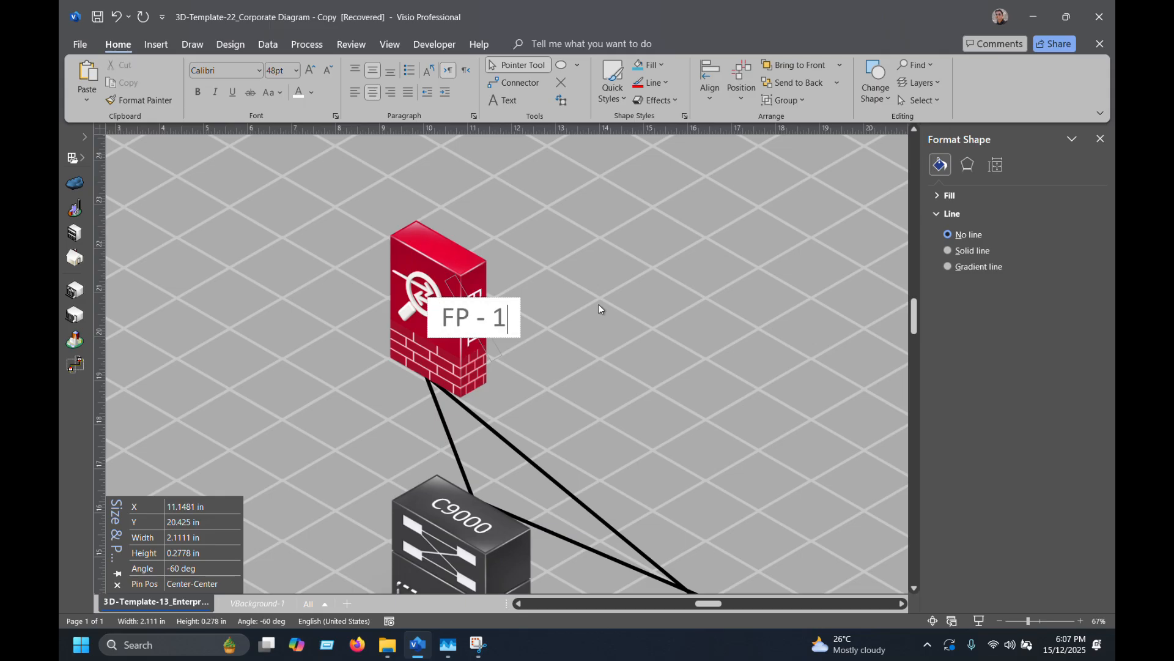
{"action": "left_click", "coordinate": [805, 240]}
{"action": "left_click", "coordinate": [477, 304]}
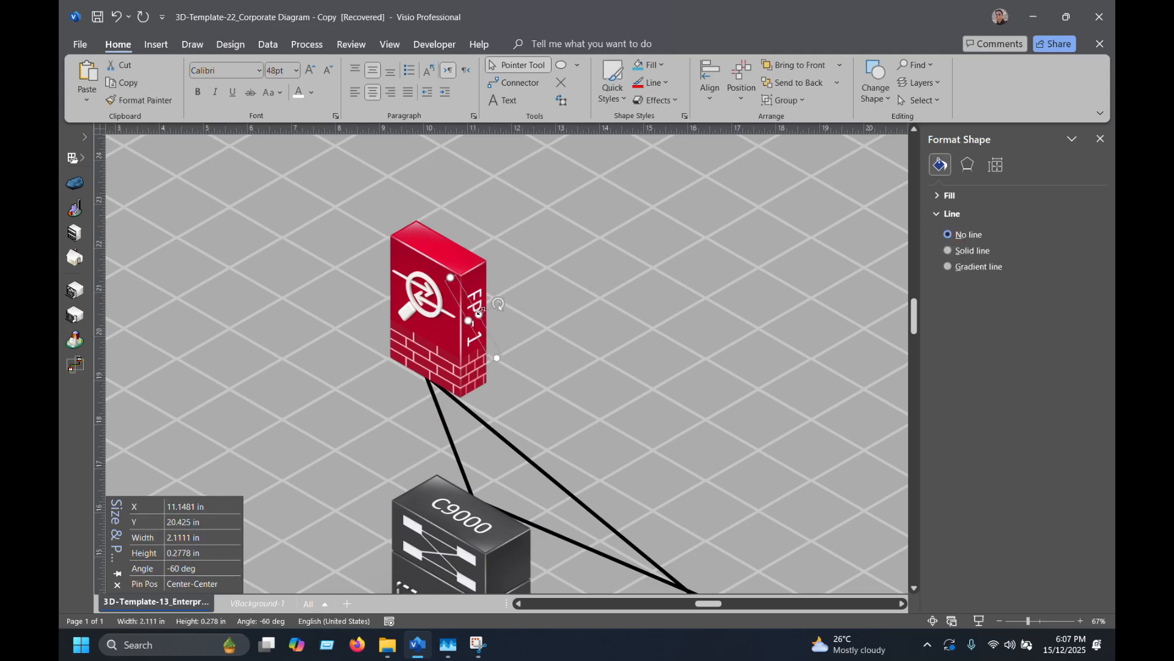
{"action": "left_click_drag", "start_coordinate": [478, 324], "coordinate": [523, 248]}
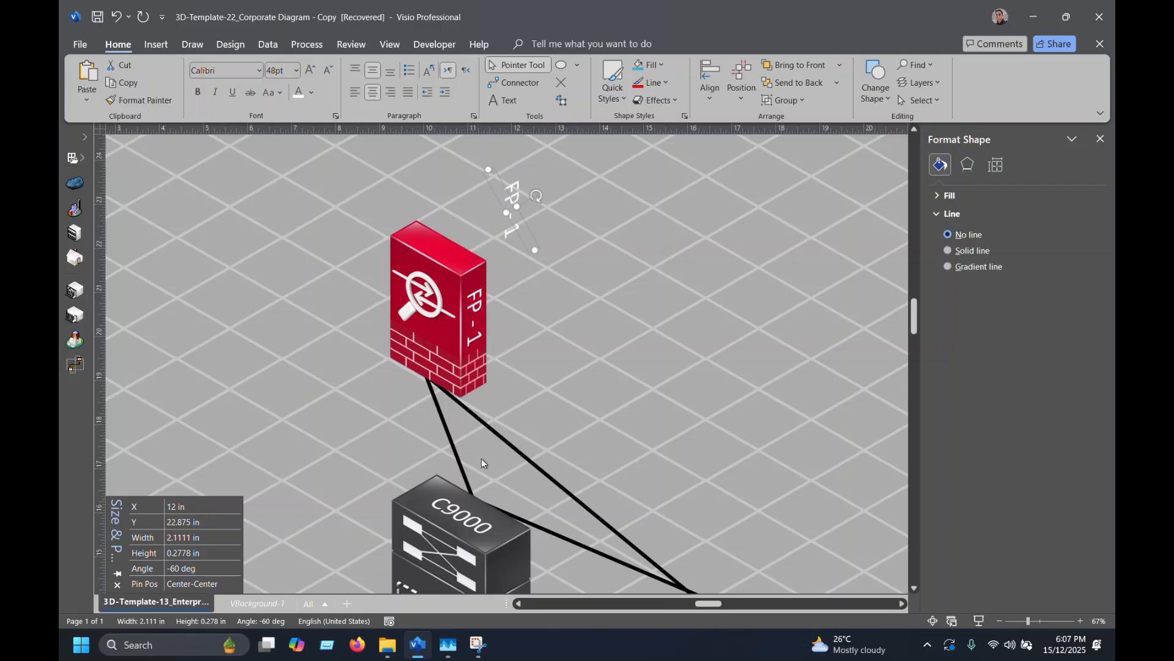
{"action": "key", "text": "Delete"}
Copy the C9000 label from the core switch onto the upper firewall's top face and change its text to "Cisco".
{"action": "left_click_drag", "start_coordinate": [462, 523], "coordinate": [445, 252]}
{"action": "double_click", "coordinate": [445, 253]}
{"action": "type", "text": "Cisco"}
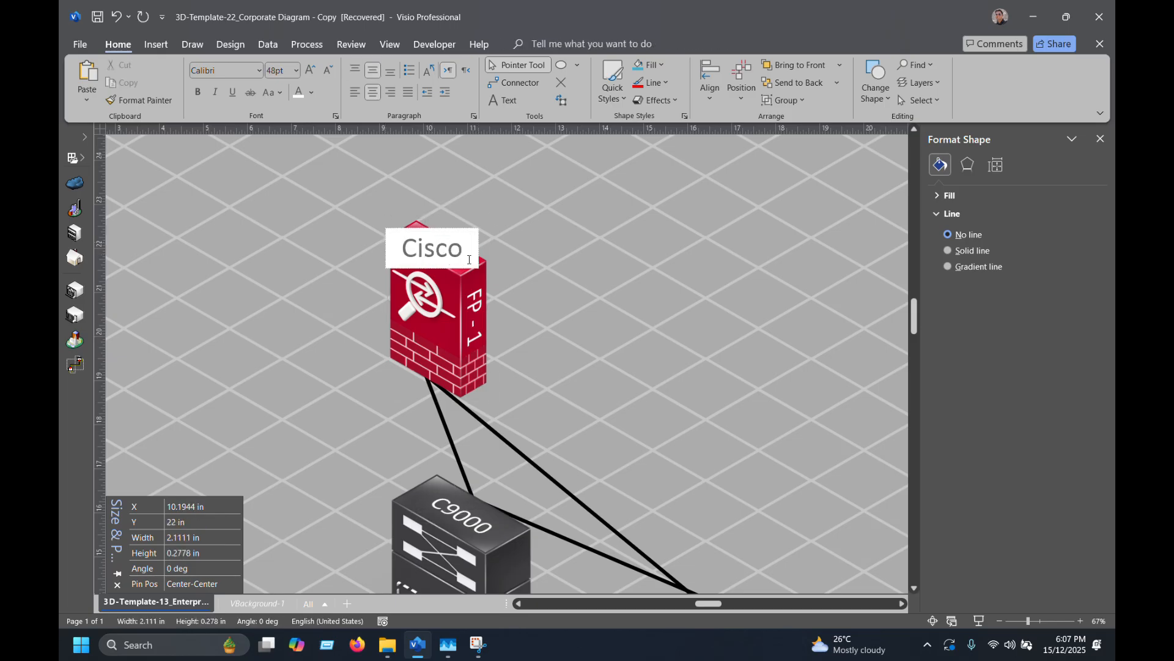
{"action": "left_click", "coordinate": [554, 273]}
Nudge the Cisco label right and slightly down to fit the upper firewall's top face.
{"action": "left_click", "coordinate": [433, 251]}
{"action": "key", "text": "Right"}
{"action": "key", "text": "Right"}
{"action": "key", "text": "Right"}
{"action": "key", "text": "Right"}
{"action": "key", "text": "Right"}
{"action": "key", "text": "Right"}
{"action": "key", "text": "Down"}
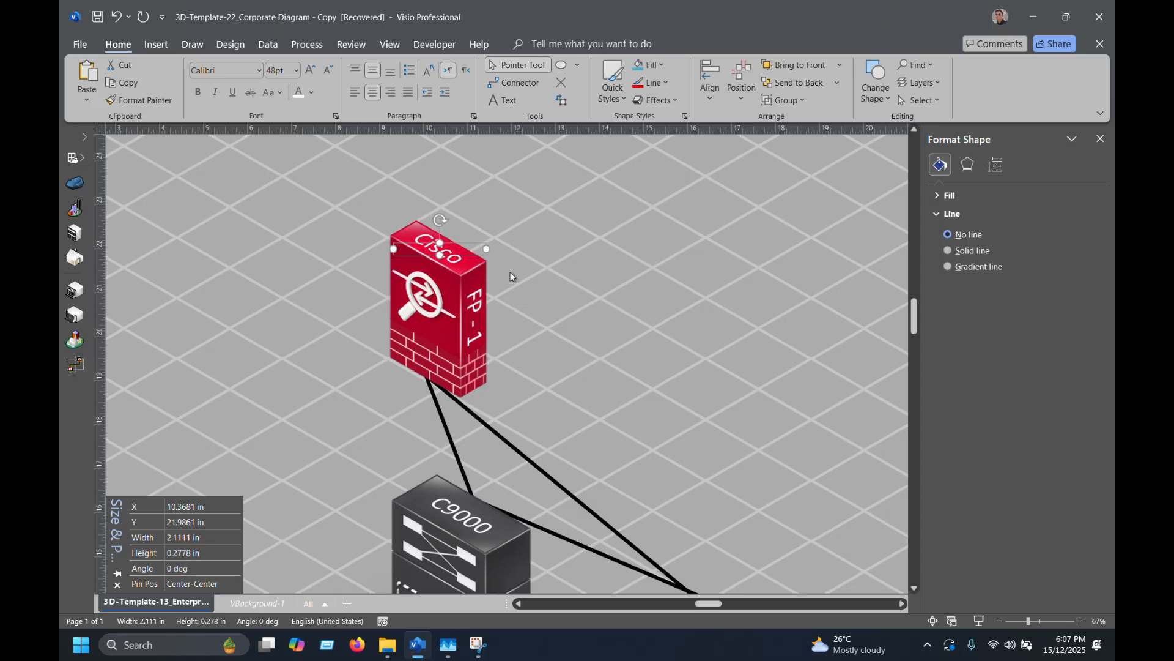
{"action": "left_click", "coordinate": [574, 272]}
{"action": "left_click", "coordinate": [474, 306]}
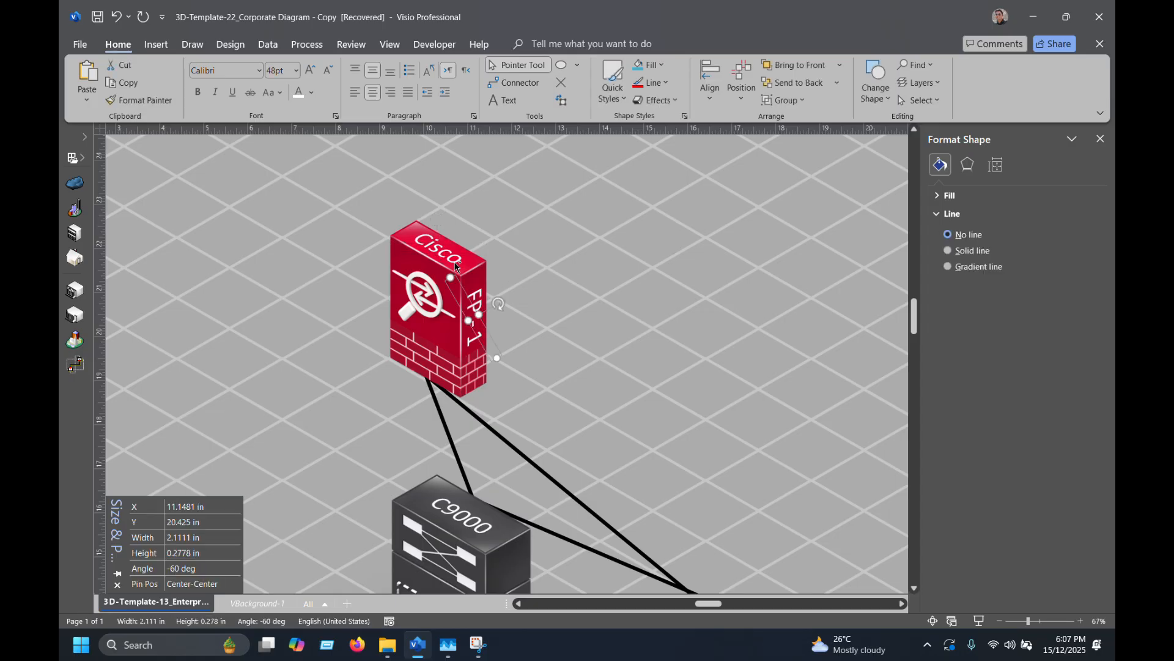
{"action": "left_click", "coordinate": [622, 280]}
Delete the unlabelled second firewall at the far end of the black connection lines.
{"action": "scroll", "coordinate": [270, 328], "scroll_direction": "down", "scroll_amount": 5}
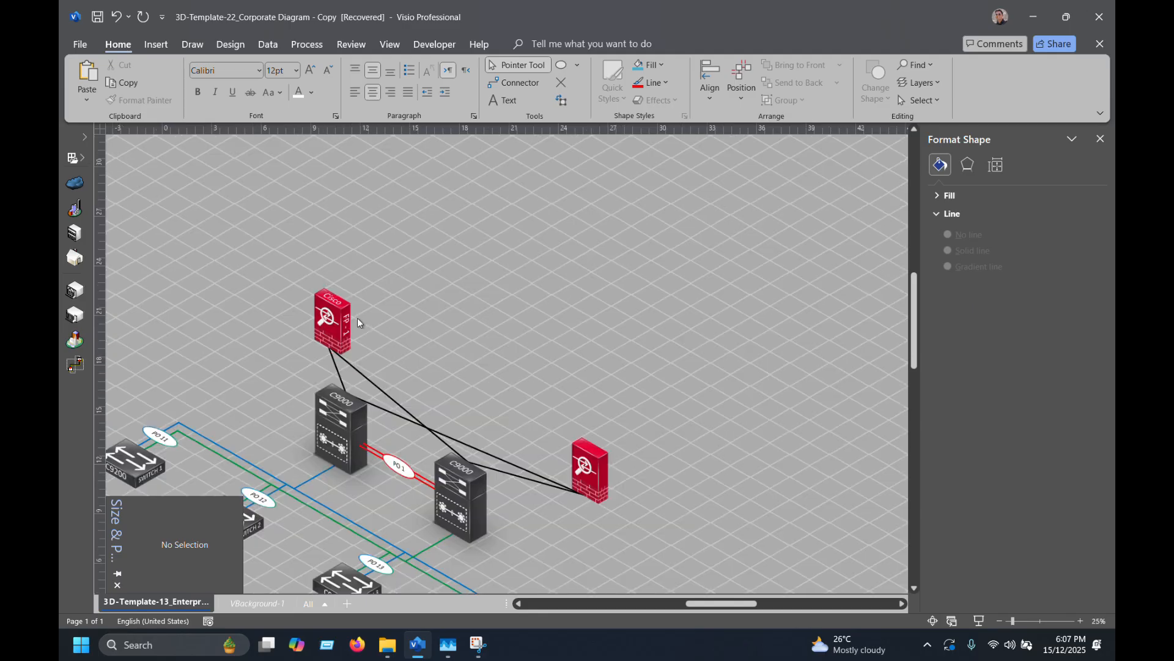
{"action": "scroll", "coordinate": [379, 325], "scroll_direction": "down", "scroll_amount": 2}
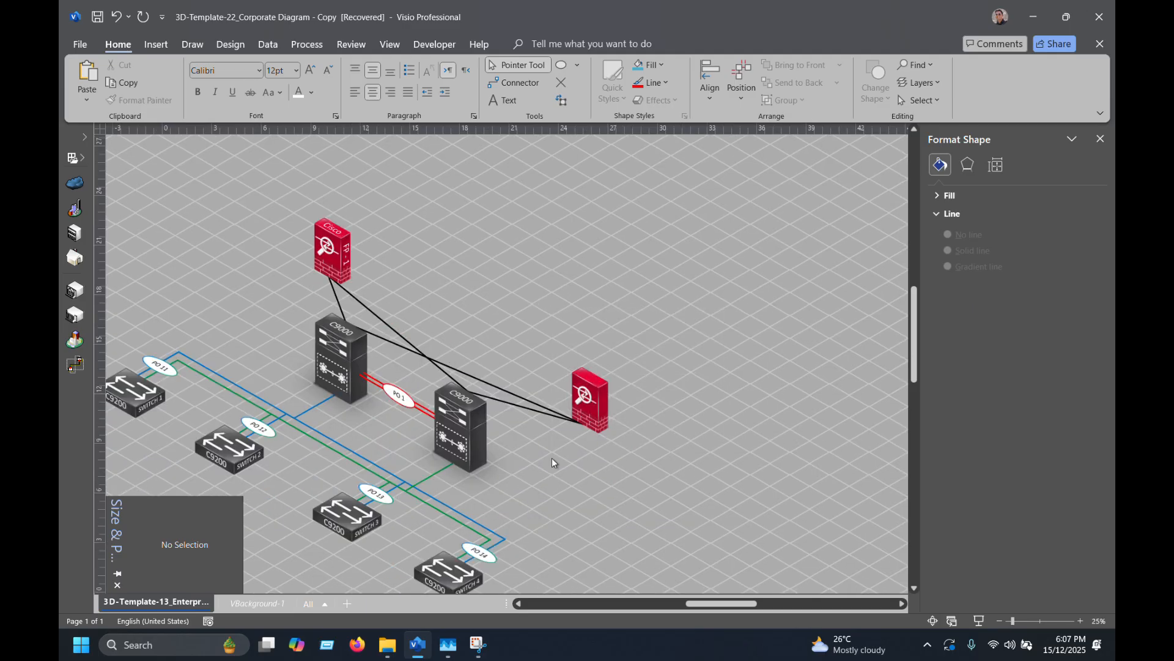
{"action": "left_click_drag", "start_coordinate": [551, 458], "coordinate": [555, 459]}
{"action": "key", "text": "Delete"}
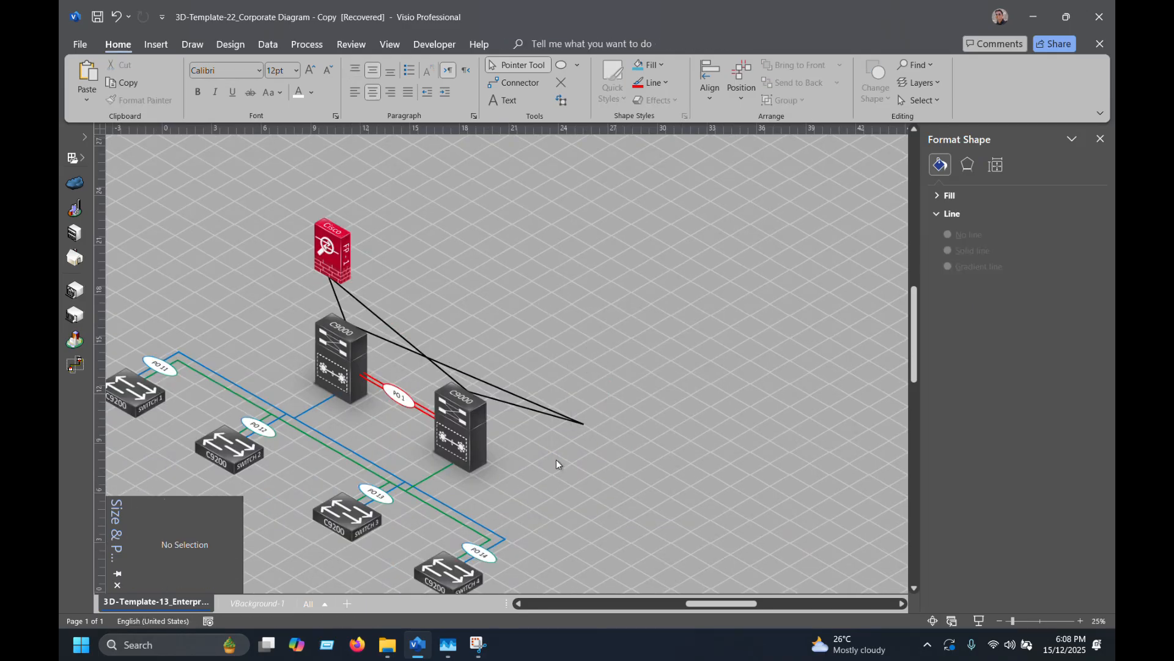
Copy the labelled upper firewall together with its labels to the empty area above the free ends of the black lines.
{"action": "left_click_drag", "start_coordinate": [277, 197], "coordinate": [368, 293]}
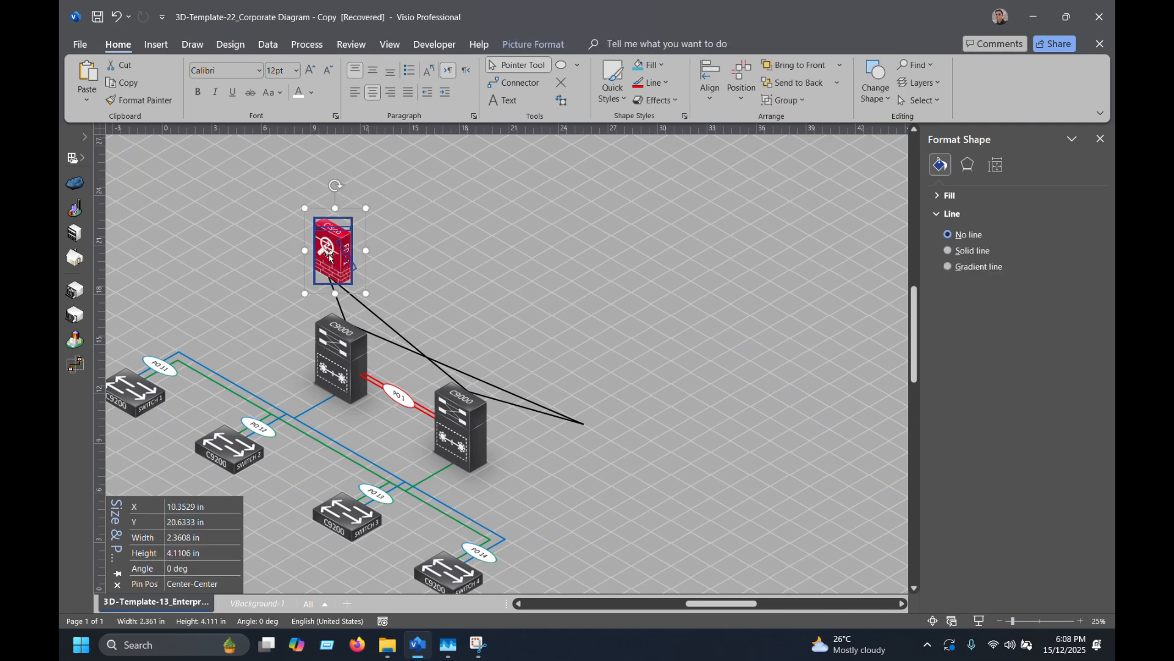
{"action": "left_click_drag", "start_coordinate": [333, 254], "coordinate": [602, 311]}
{"action": "scroll", "coordinate": [604, 320], "scroll_direction": "down", "scroll_amount": 1}
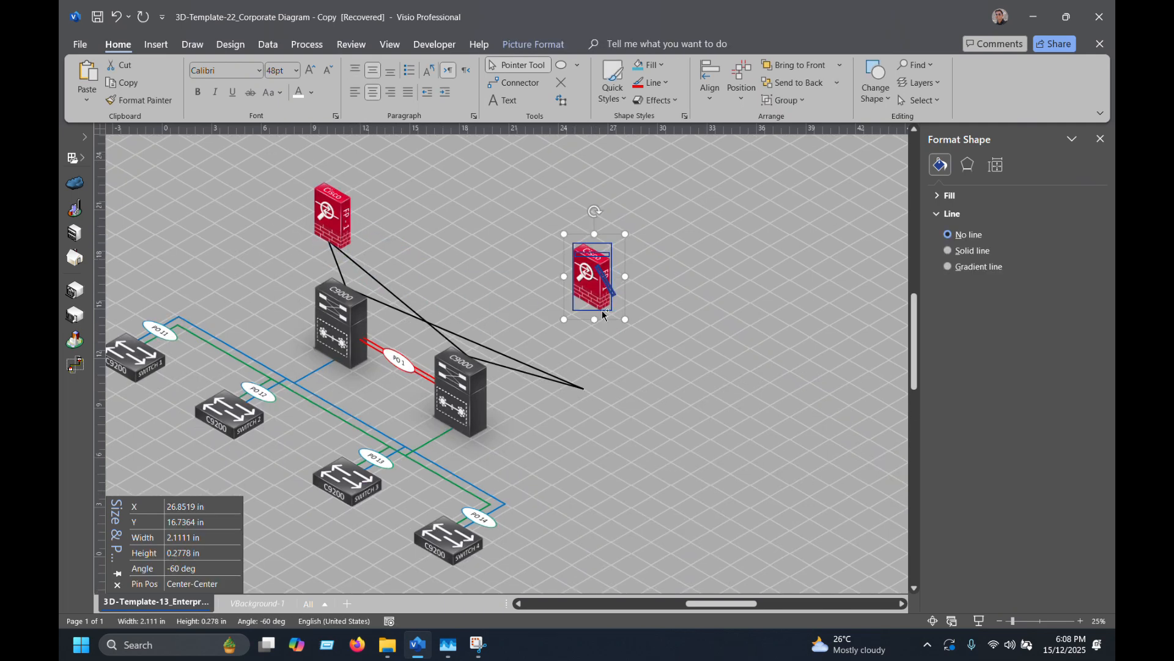
Move the copied firewall and its labels down to the free ends of the black lines and nudge it into alignment.
{"action": "scroll", "coordinate": [606, 310], "scroll_direction": "up", "scroll_amount": 3}
{"action": "left_click_drag", "start_coordinate": [597, 263], "coordinate": [613, 481]}
{"action": "key", "text": "shift+Left"}
{"action": "key", "text": "shift+Left"}
{"action": "key", "text": "shift+Left"}
{"action": "key", "text": "shift+Up"}
{"action": "key", "text": "shift+Right"}
{"action": "key", "text": "shift+Up"}
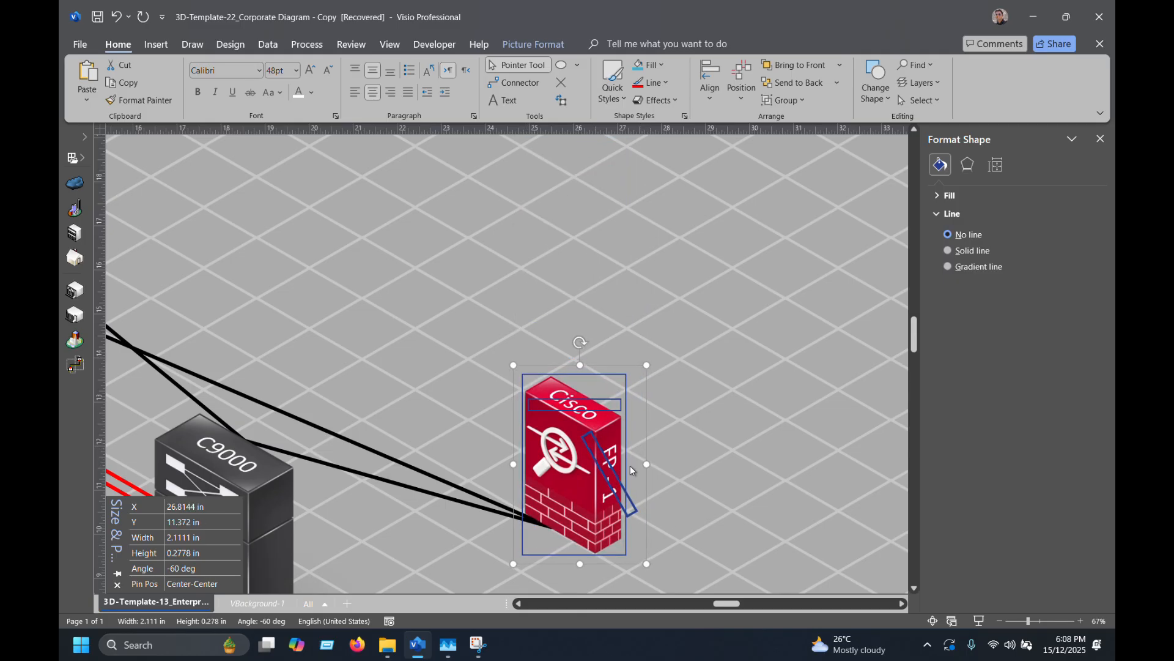
Change the side label on the copied firewall to "FP - 2".
{"action": "left_click", "coordinate": [630, 470]}
{"action": "scroll", "coordinate": [671, 369], "scroll_direction": "down", "scroll_amount": 1}
{"action": "double_click", "coordinate": [615, 426]}
{"action": "left_click", "coordinate": [636, 407]}
{"action": "key", "text": "BackSpace"}
{"action": "type", "text": "2"}
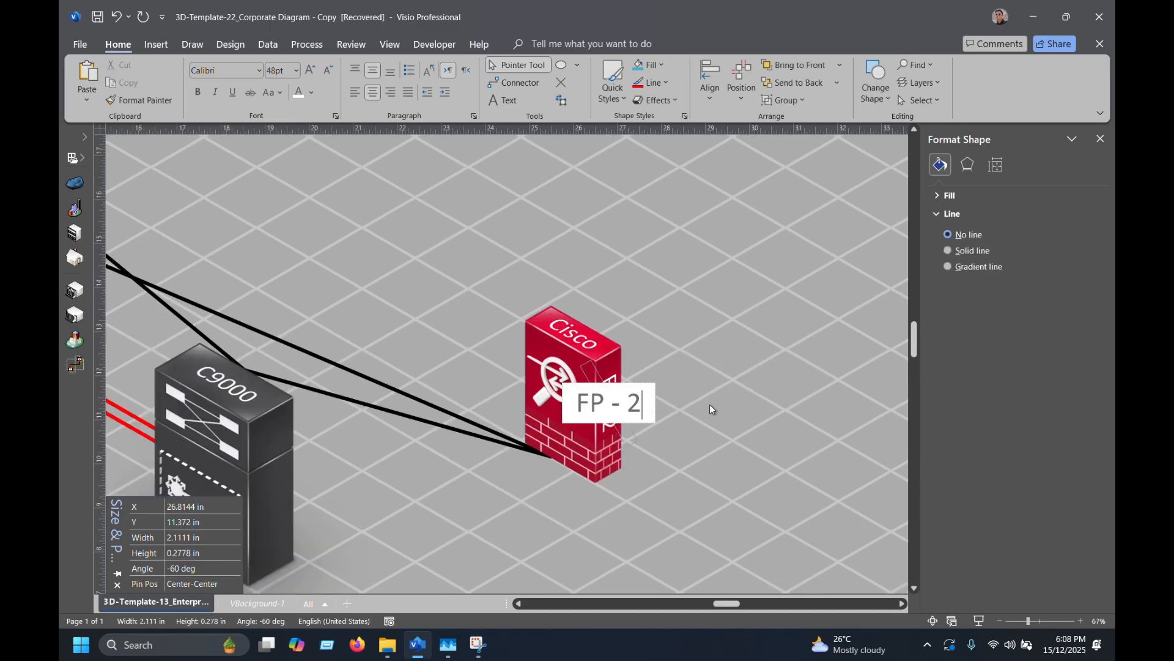
{"action": "left_click", "coordinate": [752, 294]}
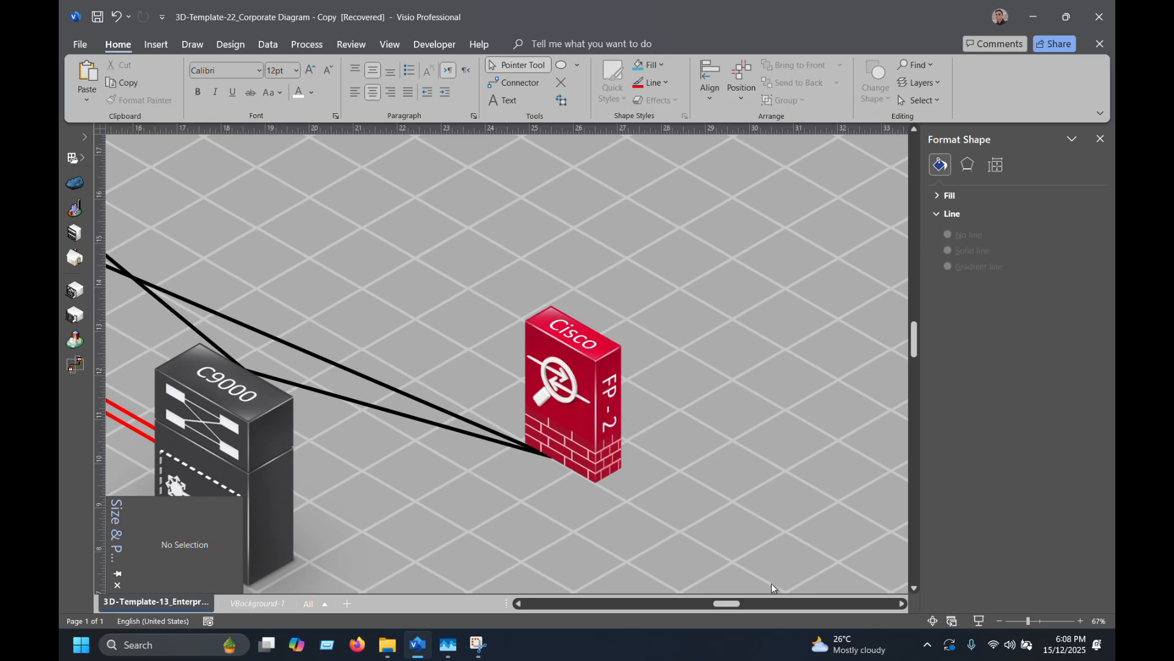
Examine the whole diagram with the labelled firewalls, core switches and access switches.
{"action": "left_click_drag", "start_coordinate": [723, 606], "coordinate": [718, 606]}
{"action": "scroll", "coordinate": [655, 461], "scroll_direction": "down", "scroll_amount": 2}
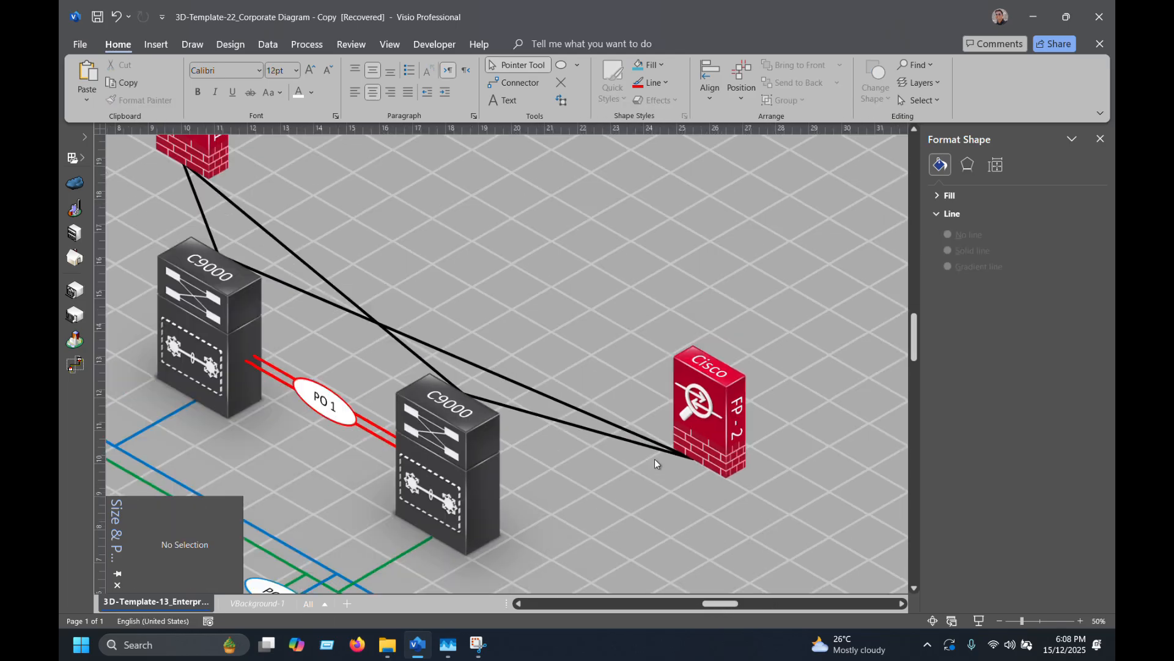
{"action": "scroll", "coordinate": [469, 452], "scroll_direction": "down", "scroll_amount": 2}
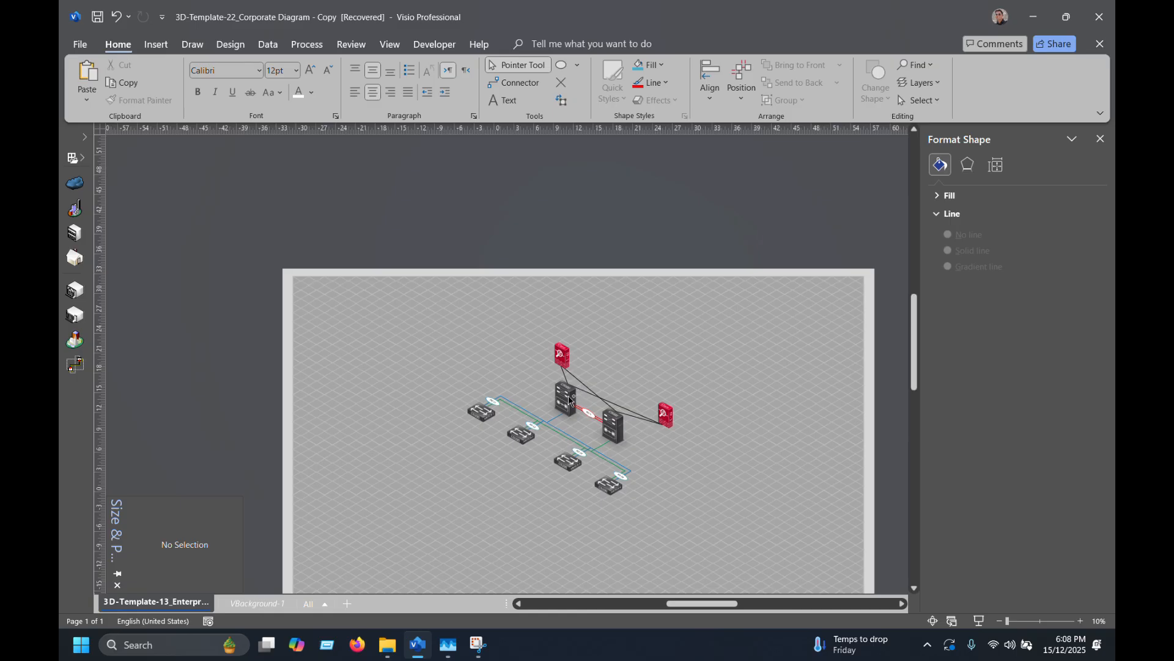
{"action": "scroll", "coordinate": [575, 403], "scroll_direction": "up", "scroll_amount": 2}
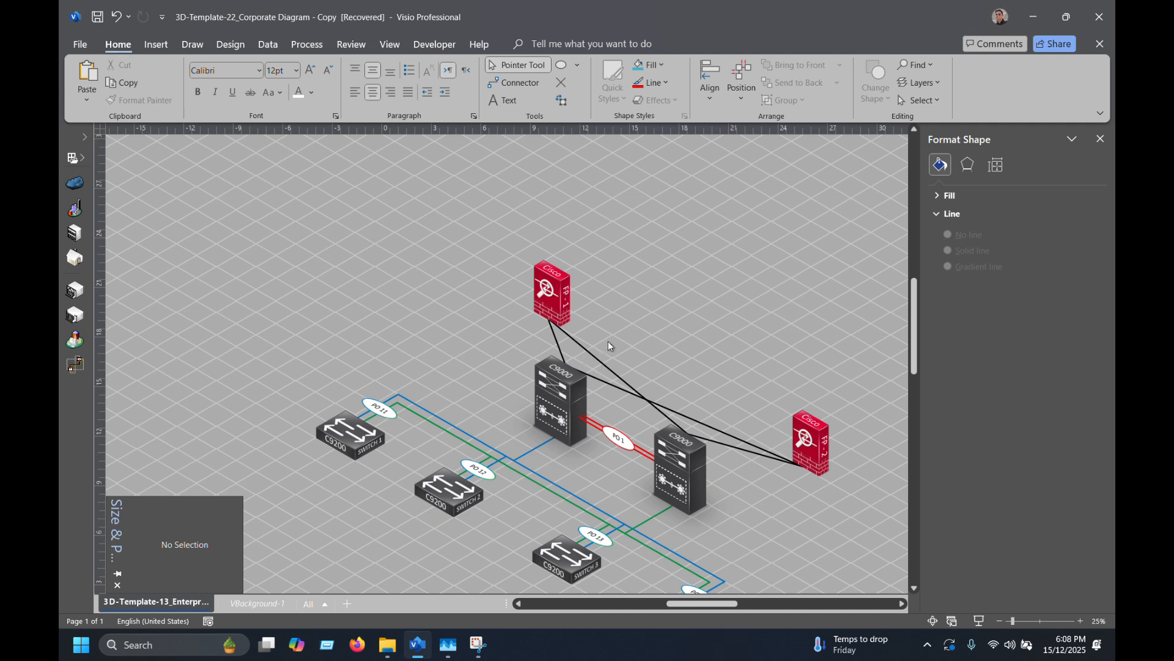
{"action": "scroll", "coordinate": [608, 346], "scroll_direction": "down", "scroll_amount": 3}
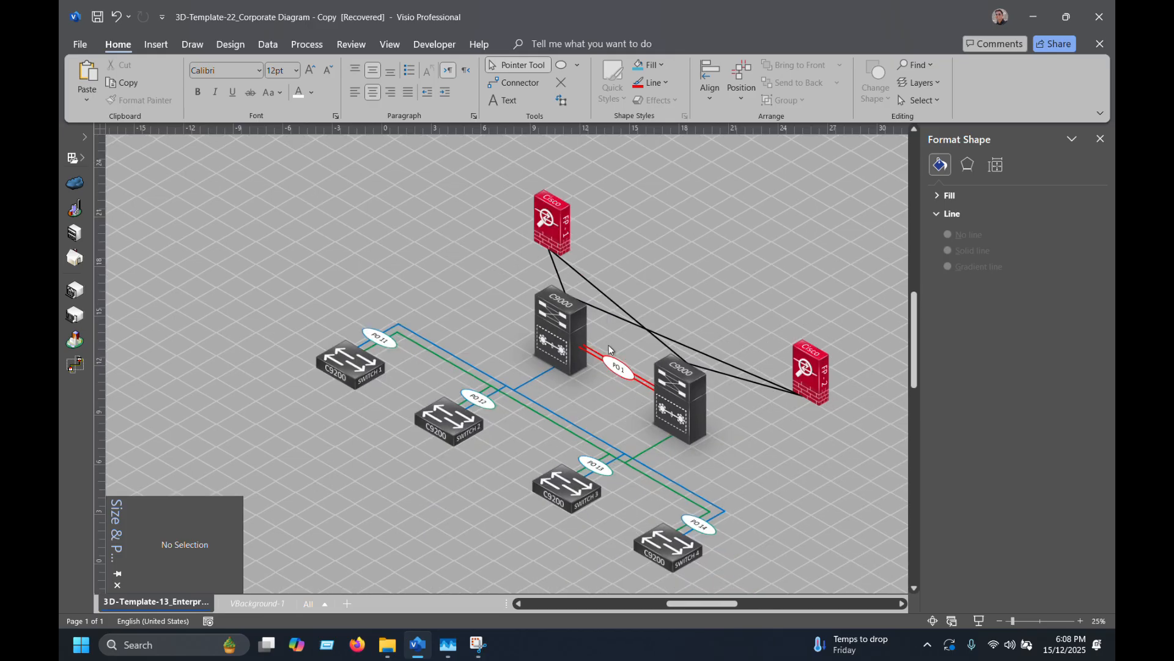
{"action": "scroll", "coordinate": [618, 355], "scroll_direction": "down", "scroll_amount": 2}
{"action": "left_click_drag", "start_coordinate": [718, 605], "coordinate": [731, 602]}
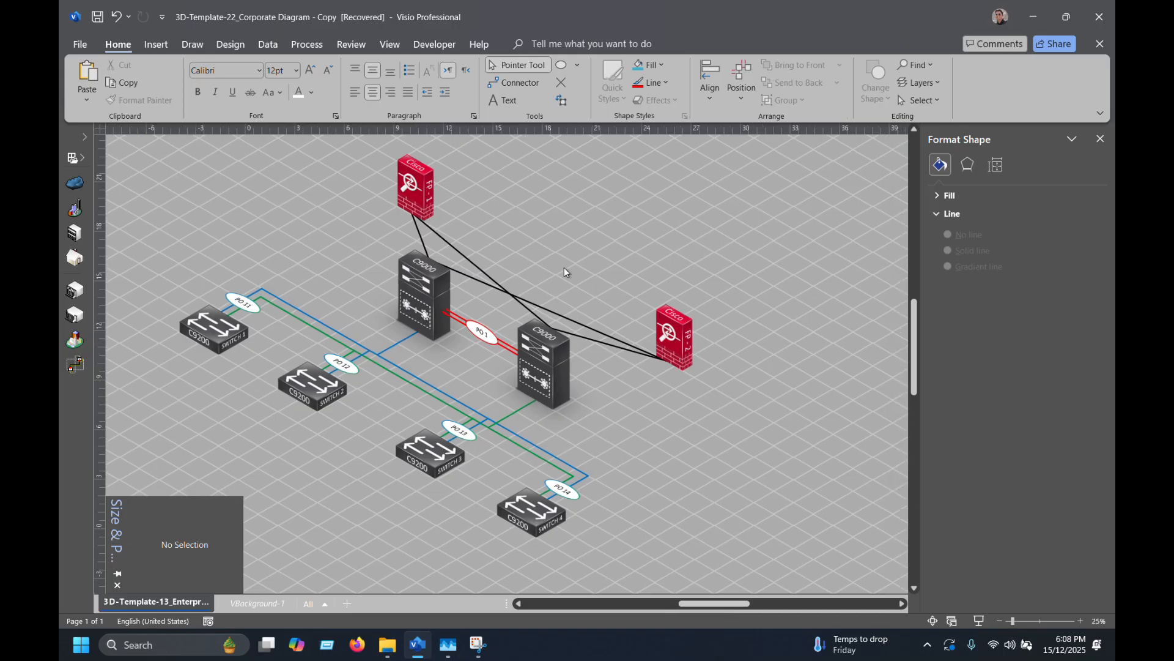
Draw a rectangle about 6 in wide and 3.06 in high in the empty area between the two firewalls.
{"action": "left_click", "coordinate": [577, 65]}
{"action": "left_click", "coordinate": [588, 102]}
{"action": "left_click_drag", "start_coordinate": [636, 212], "coordinate": [650, 218]}
{"action": "left_click_drag", "start_coordinate": [504, 165], "coordinate": [701, 248]}
{"action": "key", "text": "ctrl+z"}
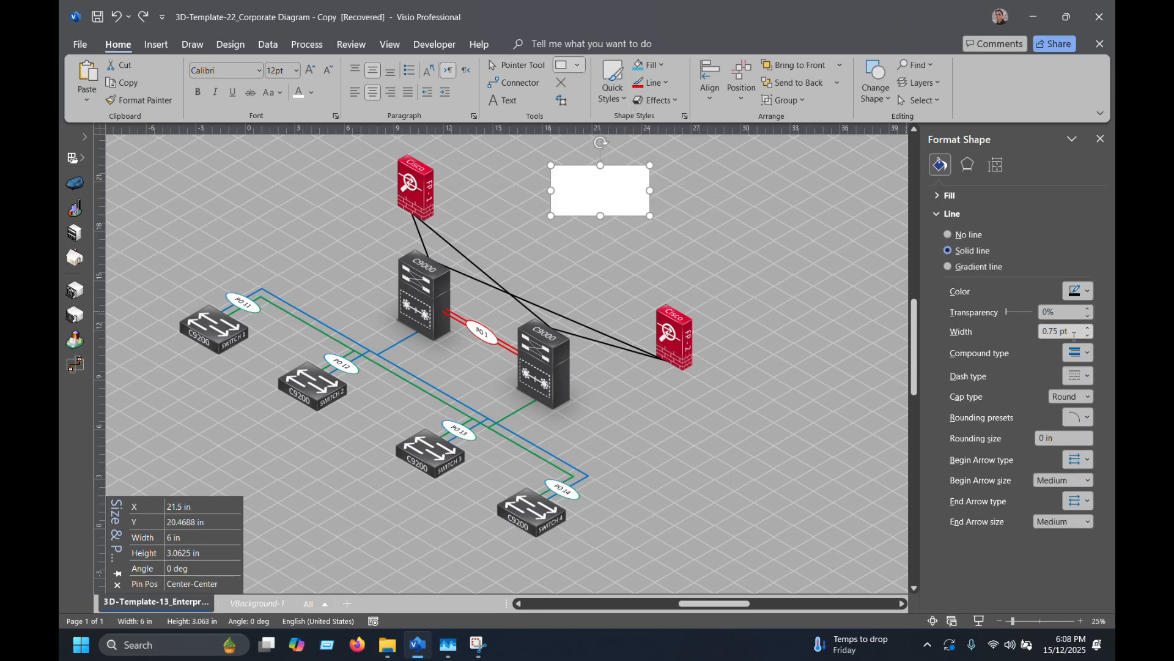
Give the rectangle a white 1.75 pt outline and a light blue fill, and move it closer to the core switches.
{"action": "left_click", "coordinate": [1089, 328]}
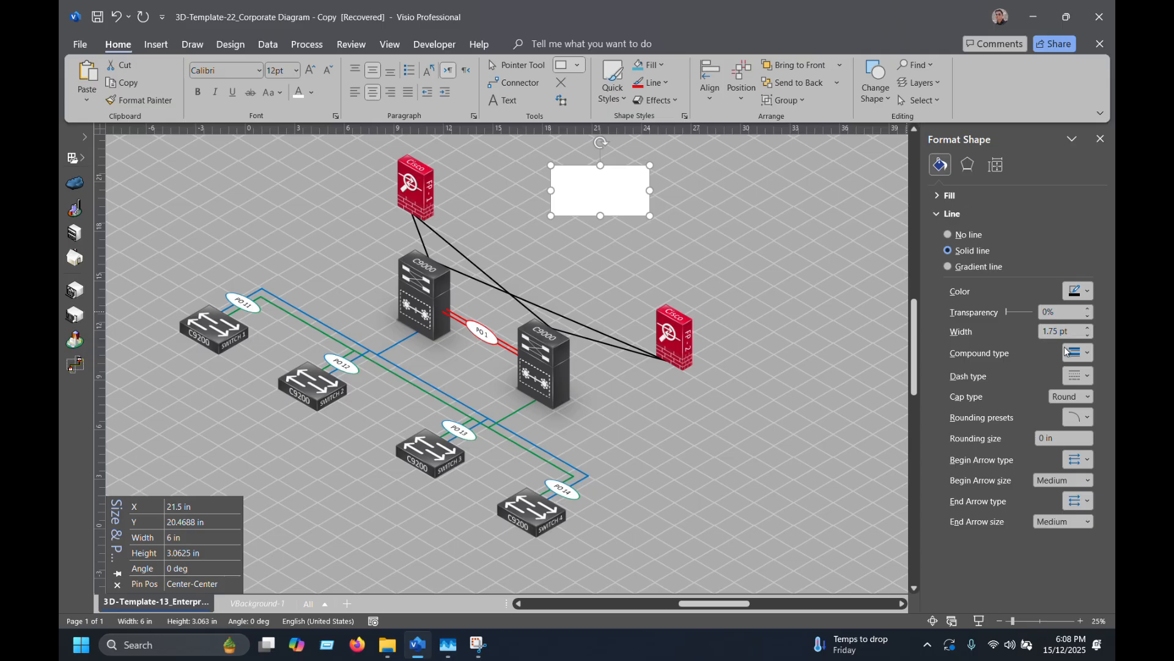
{"action": "left_click", "coordinate": [1087, 292]}
{"action": "left_click", "coordinate": [935, 331]}
{"action": "left_click", "coordinate": [641, 72]}
{"action": "left_click_drag", "start_coordinate": [644, 204], "coordinate": [599, 244]}
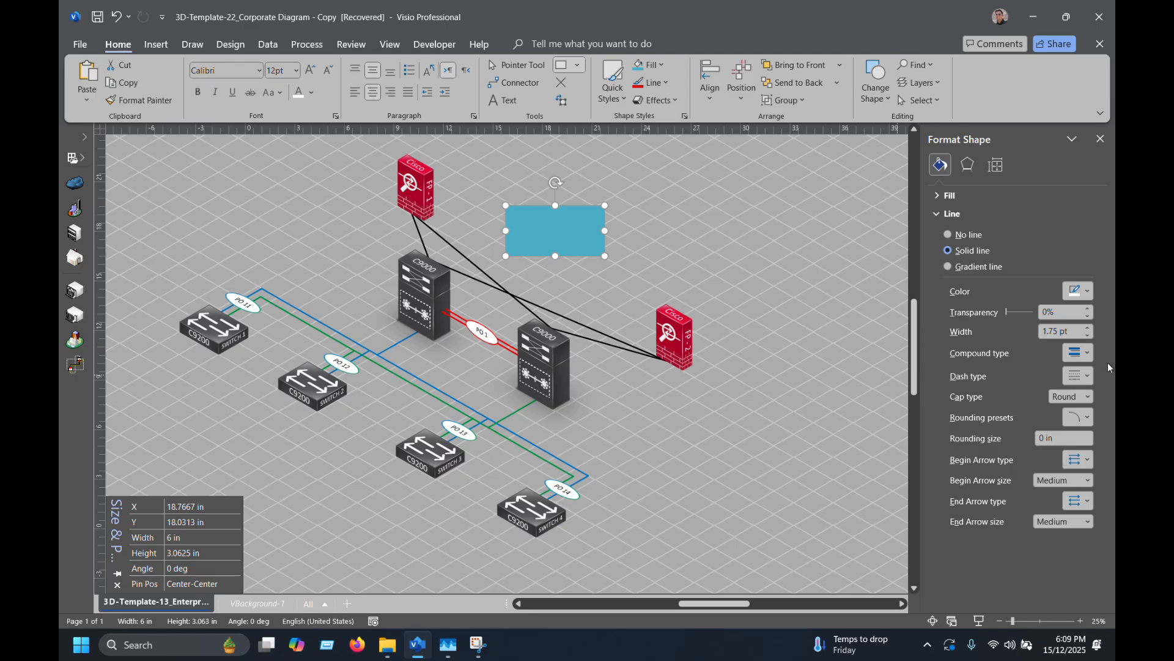
Increase the rectangle's outline width to 10.5 pt.
{"action": "left_click", "coordinate": [1088, 328]}
{"action": "left_click", "coordinate": [1088, 328]}
{"action": "left_click", "coordinate": [1088, 328]}
{"action": "left_click", "coordinate": [1088, 327]}
{"action": "left_click", "coordinate": [1089, 328]}
{"action": "left_click", "coordinate": [1088, 328]}
{"action": "left_click", "coordinate": [1089, 328]}
{"action": "left_click", "coordinate": [1088, 328]}
{"action": "left_click", "coordinate": [1088, 328]}
{"action": "left_click", "coordinate": [1089, 328]}
{"action": "left_click", "coordinate": [1088, 328]}
{"action": "left_click", "coordinate": [1088, 328]}
{"action": "left_click", "coordinate": [1088, 328]}
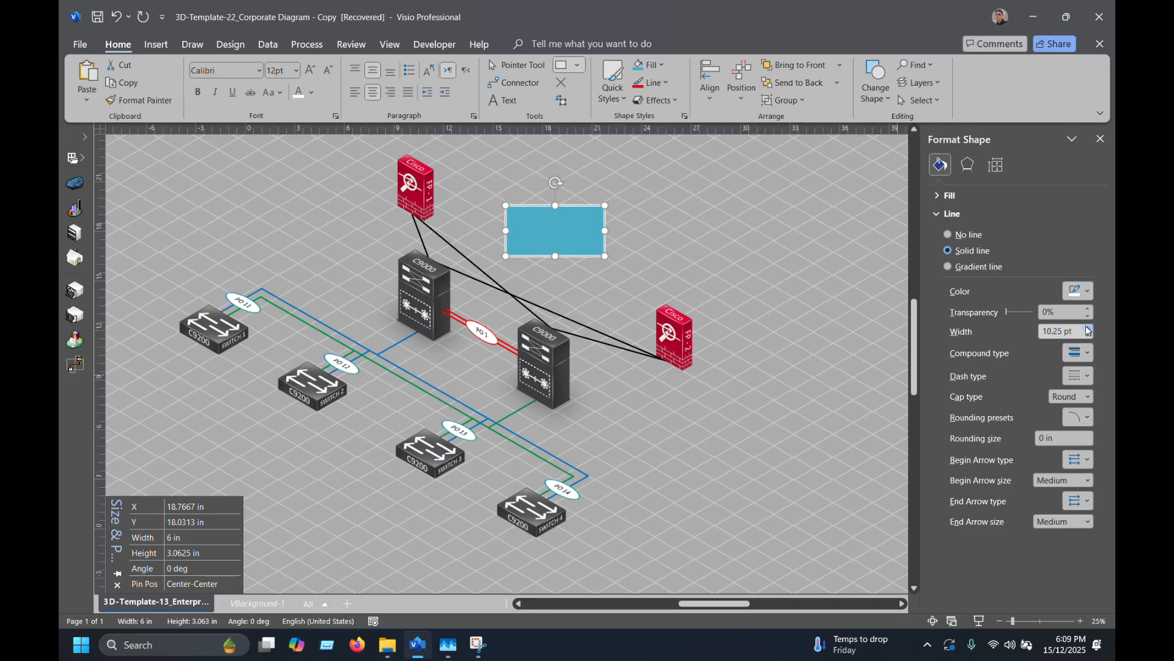
Apply the fourth Parallel 3-D rotation preset to the blue rectangle and move it over the core switch below FP - 1.
{"action": "left_click", "coordinate": [667, 107]}
{"action": "mouse_move", "coordinate": [679, 266]}
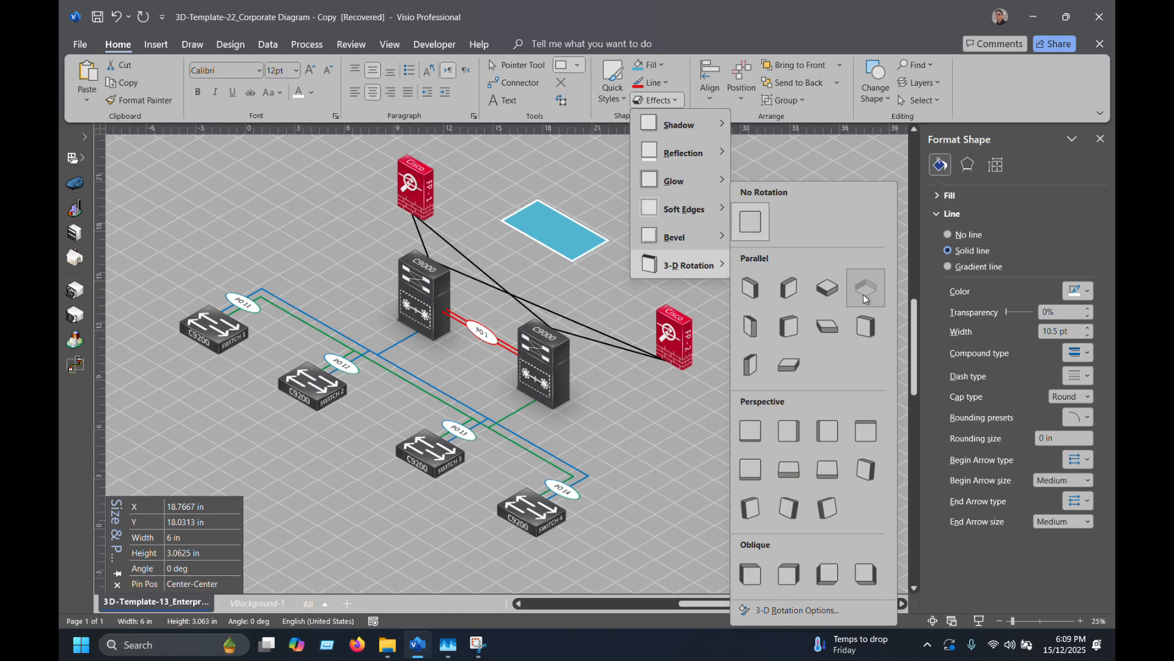
{"action": "left_click", "coordinate": [865, 298]}
{"action": "left_click_drag", "start_coordinate": [538, 224], "coordinate": [426, 305]}
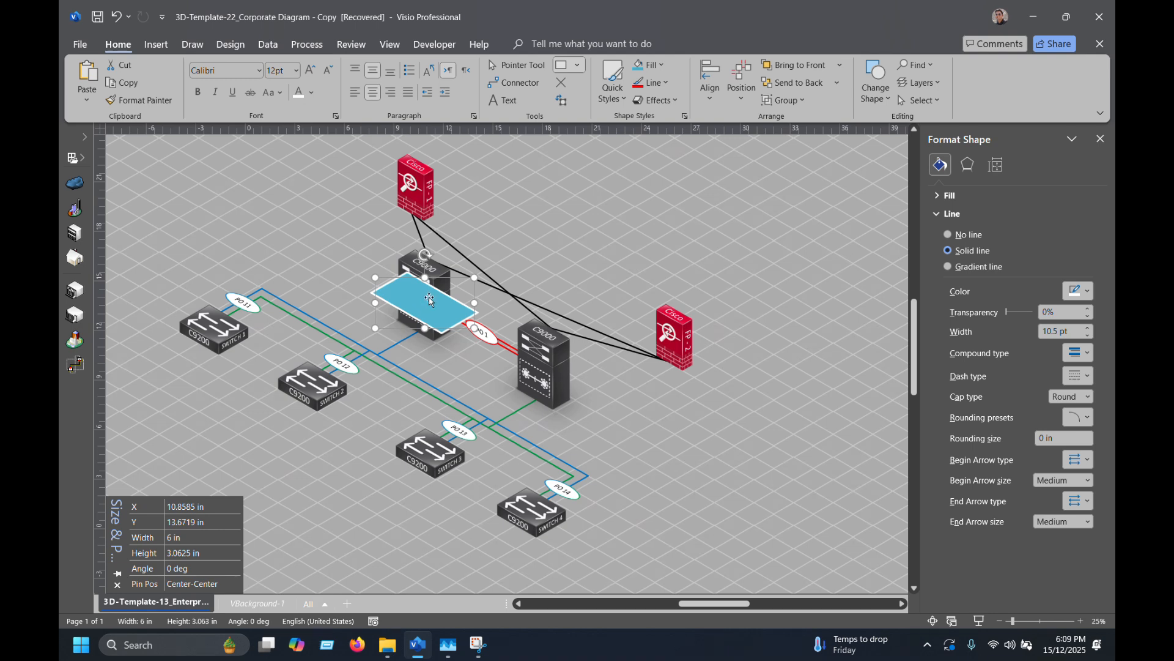
Duplicate the blue platform and place both platforms in the empty area up and away from the network devices.
{"action": "left_click_drag", "start_coordinate": [429, 298], "coordinate": [730, 194]}
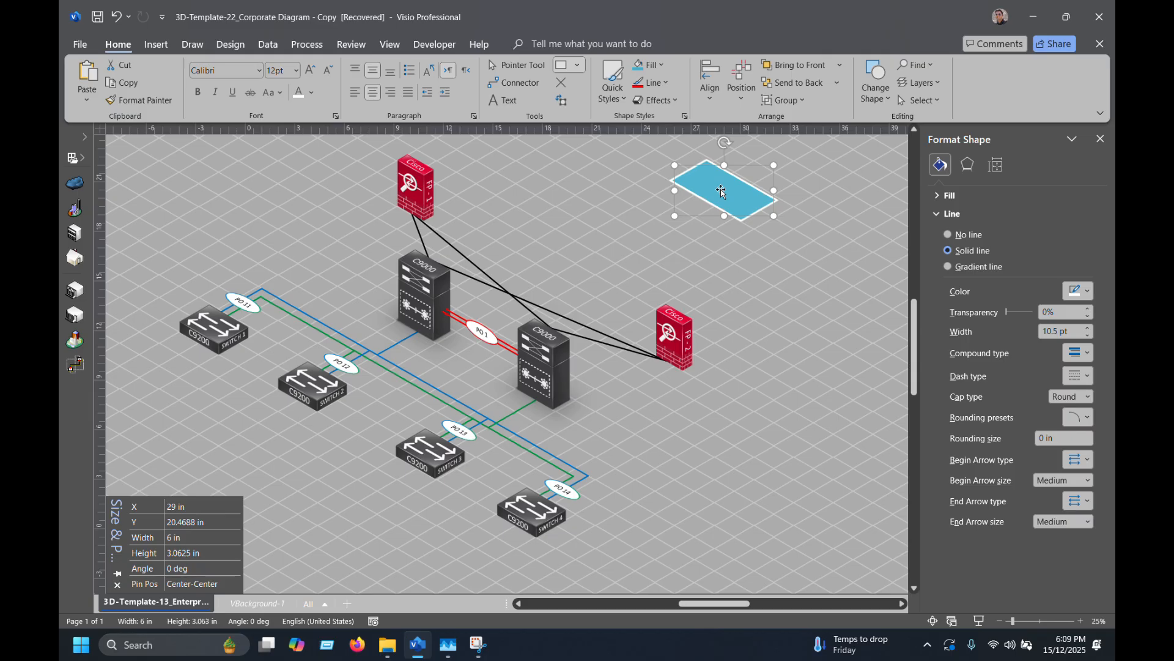
{"action": "left_click_drag", "start_coordinate": [724, 197], "coordinate": [769, 271]}
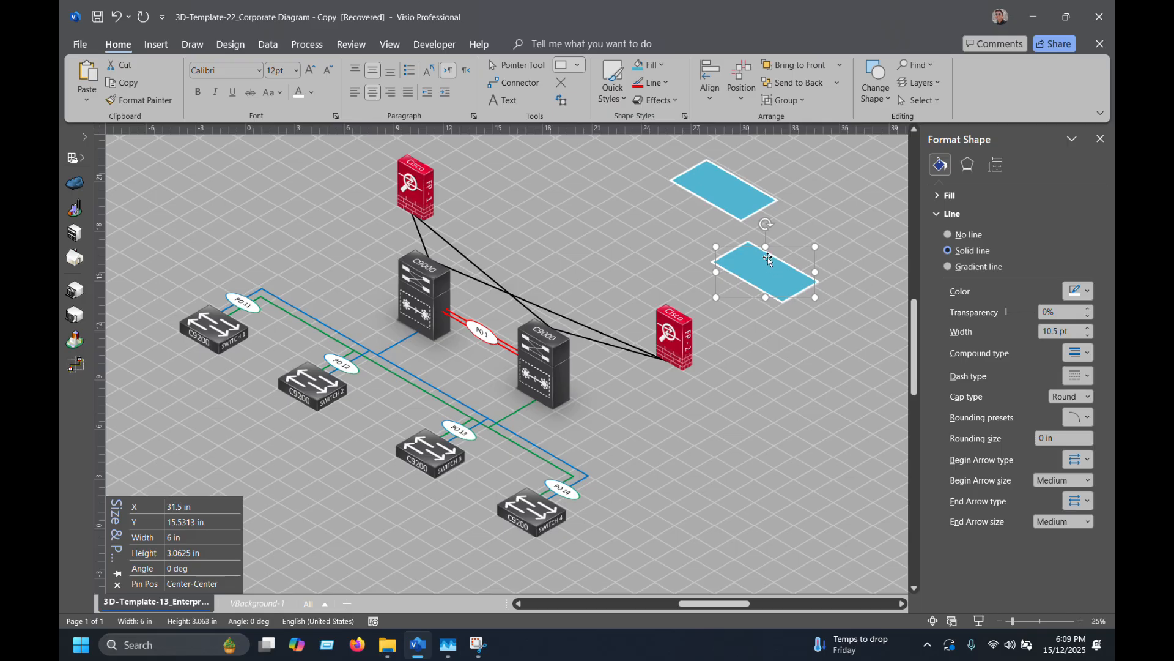
{"action": "left_click_drag", "start_coordinate": [767, 263], "coordinate": [863, 178]}
{"action": "scroll", "coordinate": [728, 230], "scroll_direction": "up", "scroll_amount": 2}
{"action": "left_click", "coordinate": [722, 257]}
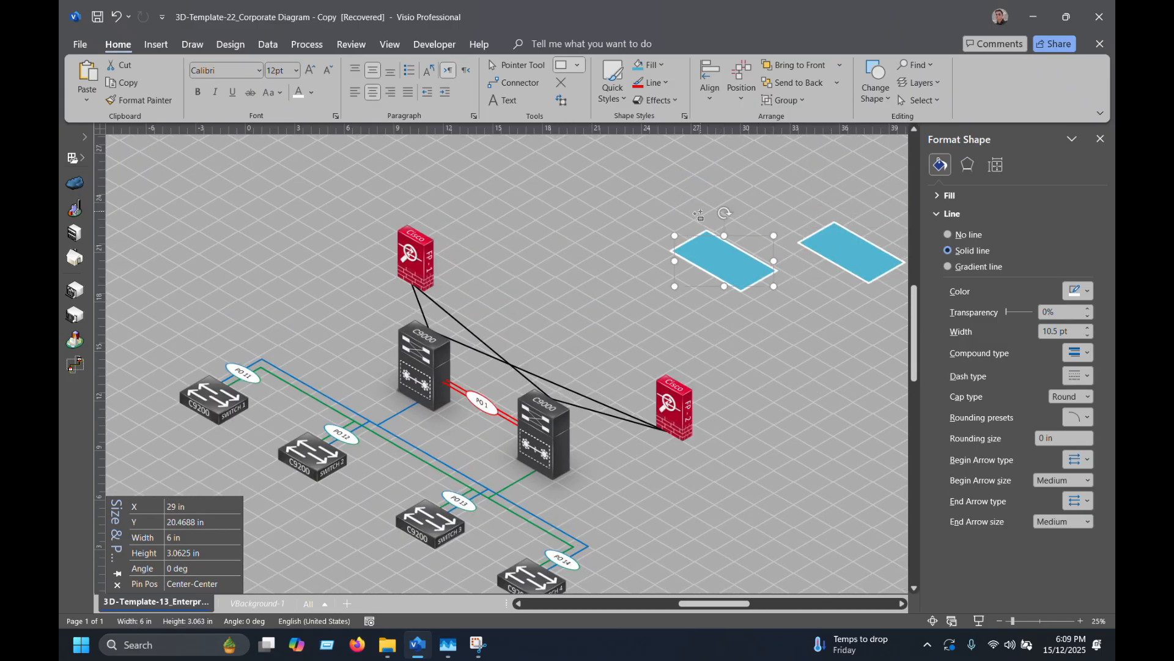
{"action": "left_click_drag", "start_coordinate": [721, 246], "coordinate": [811, 155]}
{"action": "left_click", "coordinate": [638, 182]}
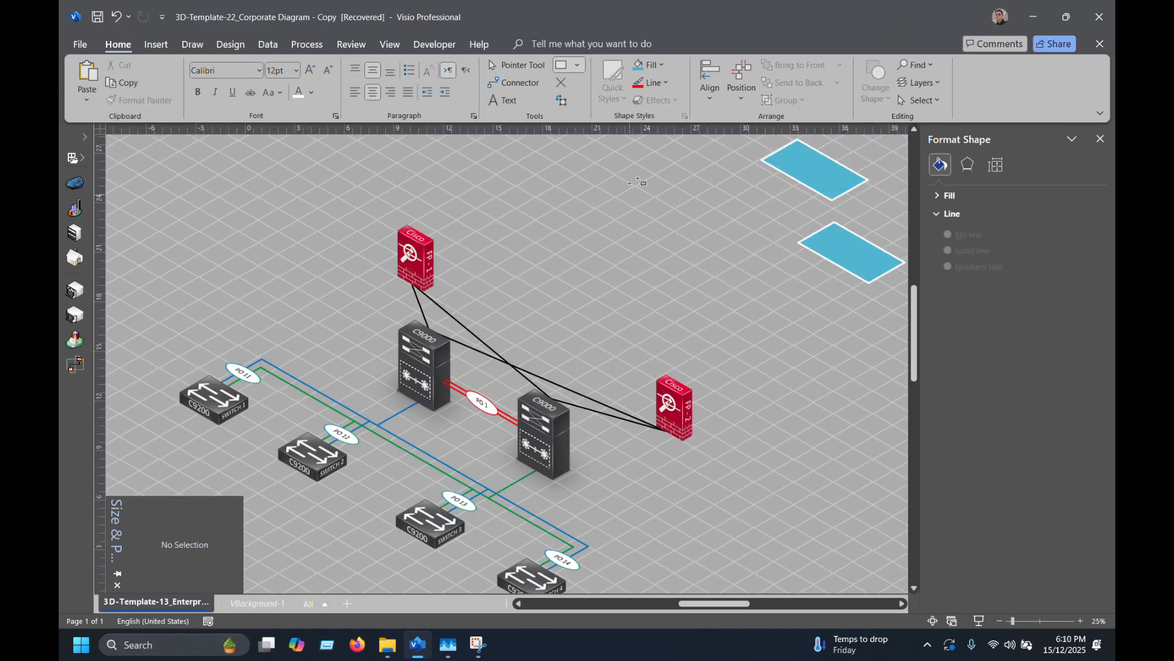
Select all the network's devices, links and labels together and bring them to the front.
{"action": "left_click", "coordinate": [519, 65]}
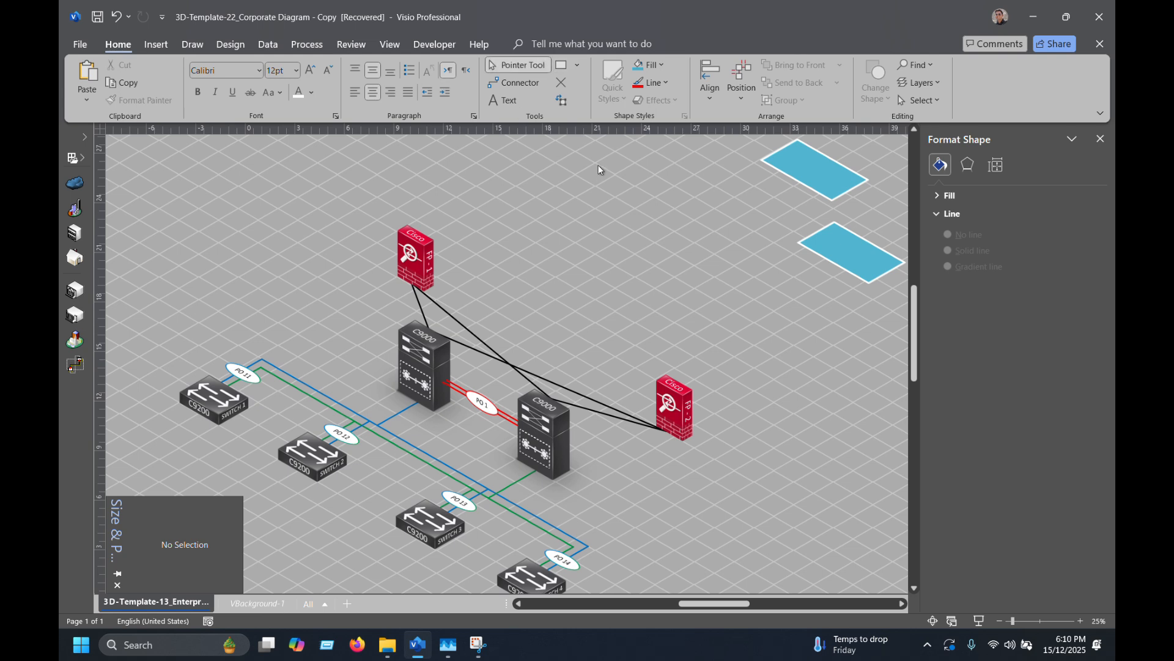
{"action": "scroll", "coordinate": [507, 250], "scroll_direction": "down", "scroll_amount": 5}
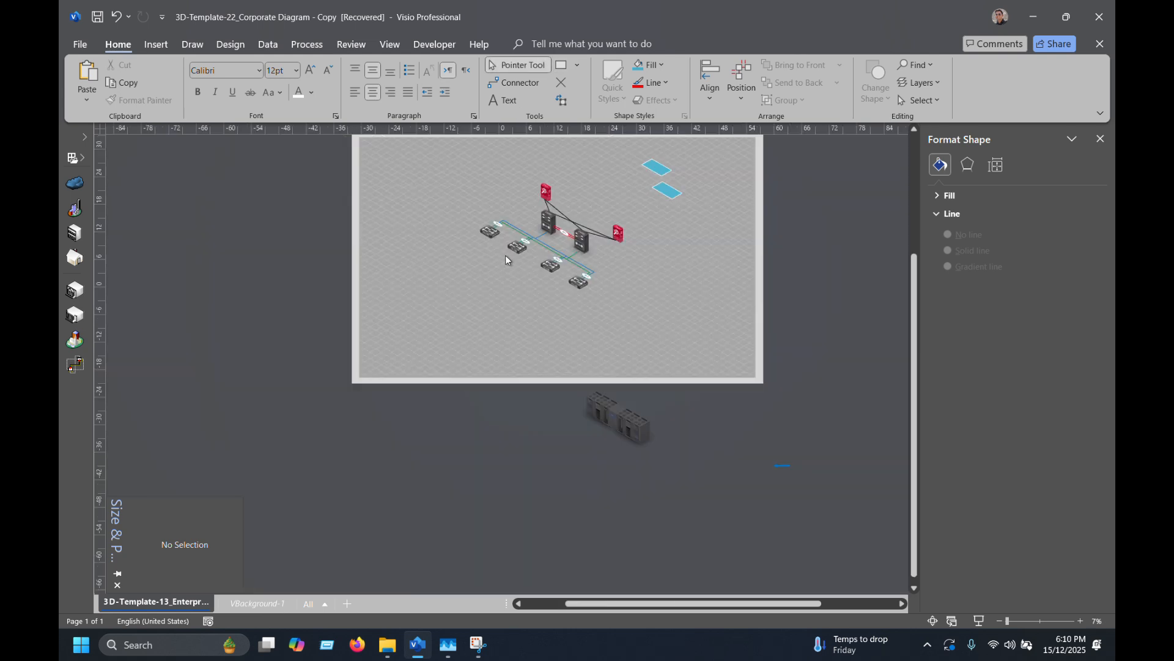
{"action": "scroll", "coordinate": [541, 260], "scroll_direction": "up", "scroll_amount": 2}
{"action": "left_click_drag", "start_coordinate": [444, 240], "coordinate": [651, 400]}
{"action": "left_click_drag", "start_coordinate": [545, 307], "coordinate": [550, 312]}
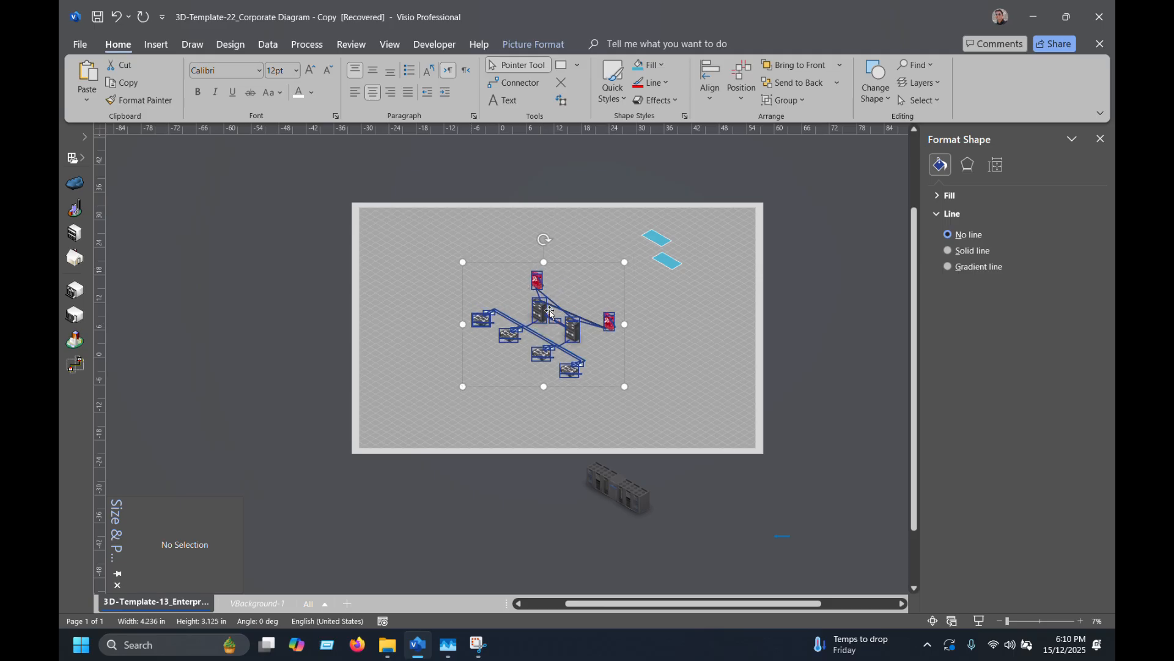
{"action": "right_click", "coordinate": [619, 313]}
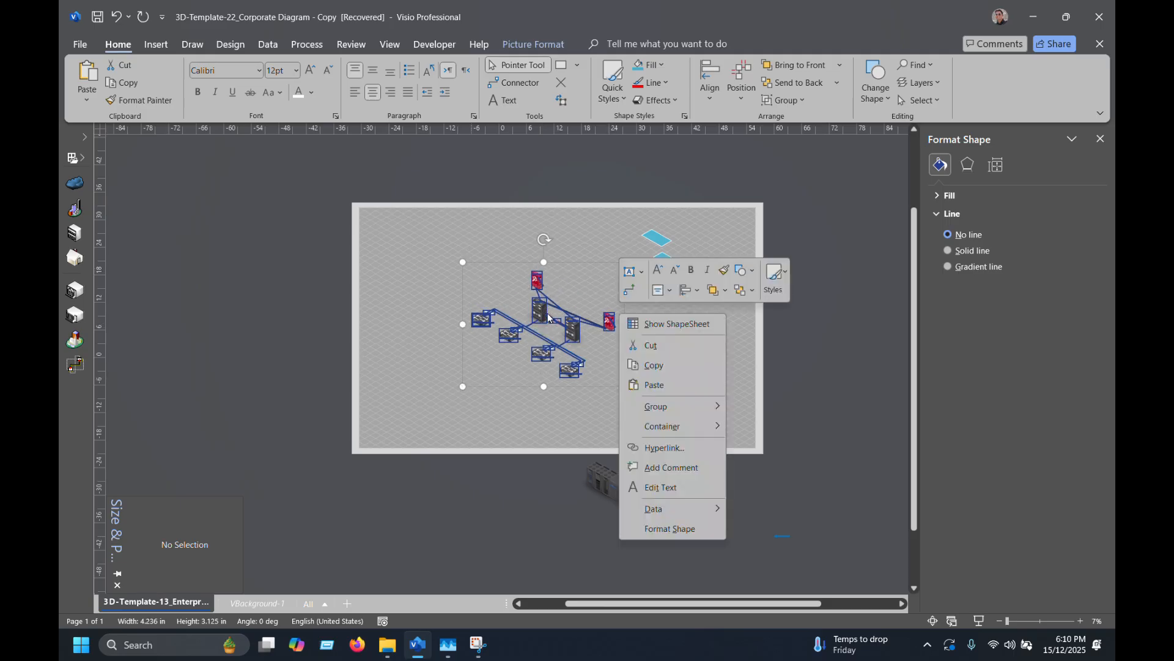
{"action": "left_click", "coordinate": [712, 291]}
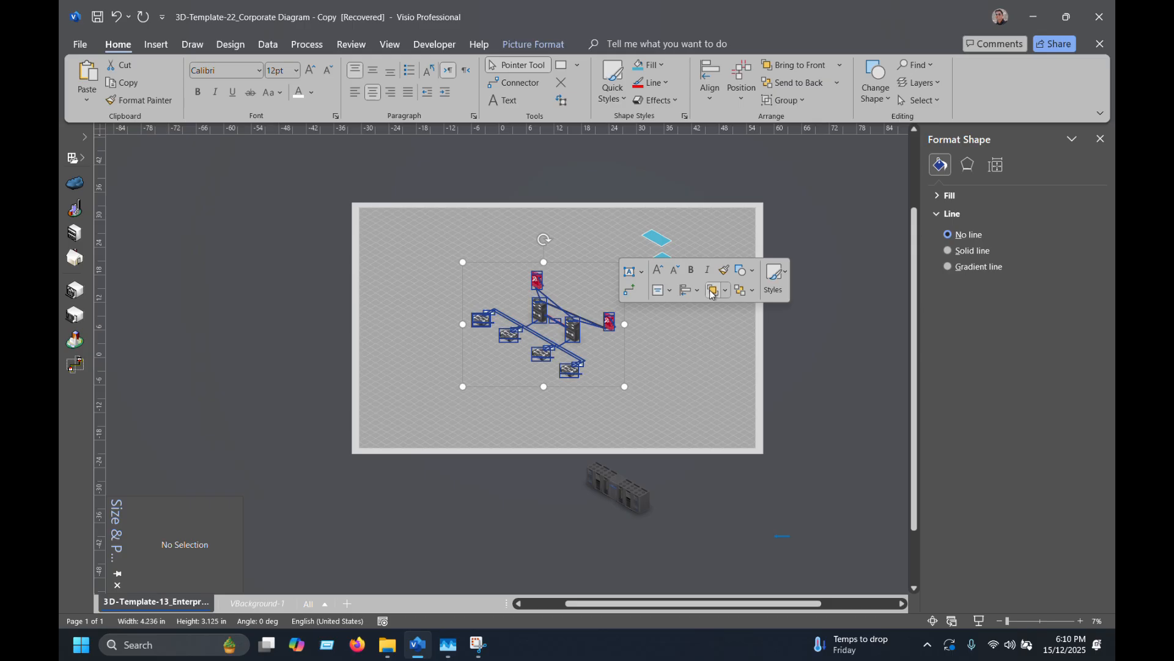
{"action": "left_click", "coordinate": [676, 385]}
Move both blue platforms closer to the network, placing one beneath the core switch below FP - 1.
{"action": "left_click_drag", "start_coordinate": [666, 262], "coordinate": [597, 273]}
{"action": "left_click_drag", "start_coordinate": [649, 244], "coordinate": [594, 308]}
{"action": "scroll", "coordinate": [556, 316], "scroll_direction": "up", "scroll_amount": 4}
{"action": "left_click_drag", "start_coordinate": [602, 210], "coordinate": [524, 232]}
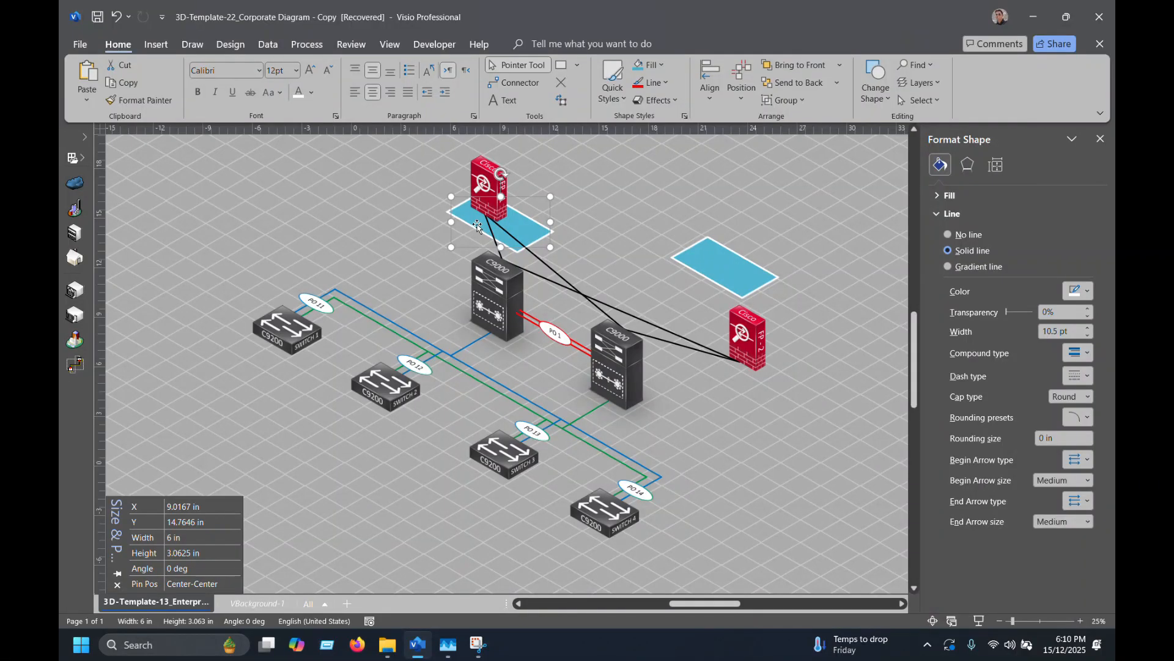
{"action": "left_click_drag", "start_coordinate": [471, 222], "coordinate": [469, 317]}
{"action": "scroll", "coordinate": [553, 353], "scroll_direction": "up", "scroll_amount": 5}
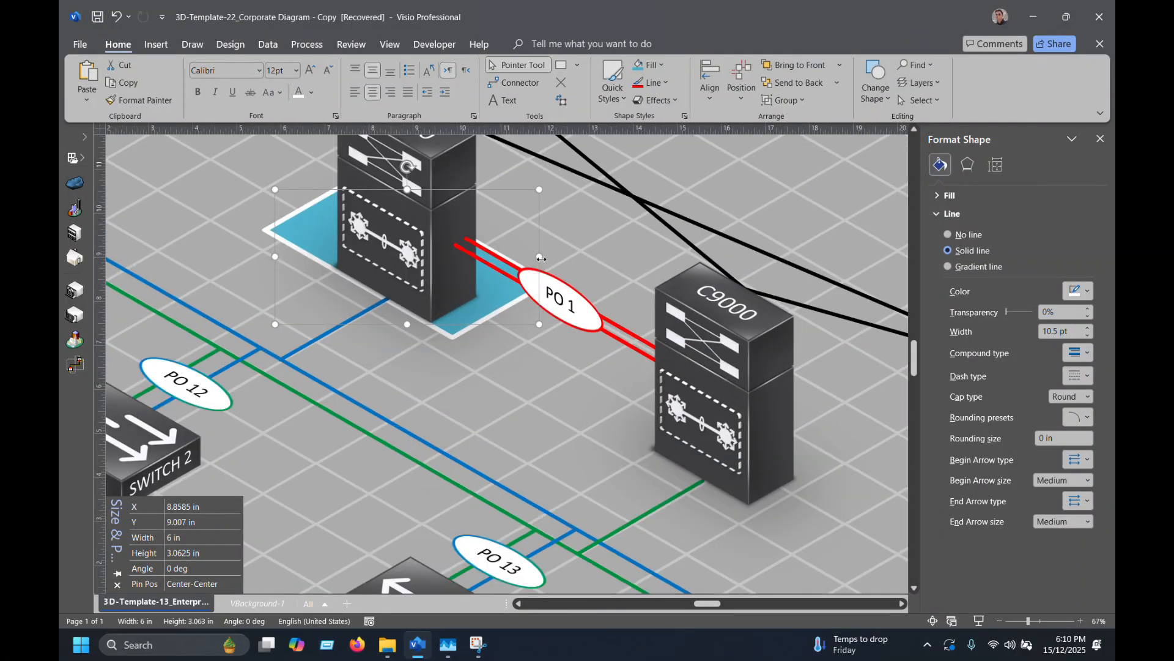
Enlarge the platform beneath the core switches to about 15.8 in wide and 7.32 in high so it spans both of them.
{"action": "left_click_drag", "start_coordinate": [541, 253], "coordinate": [885, 301]}
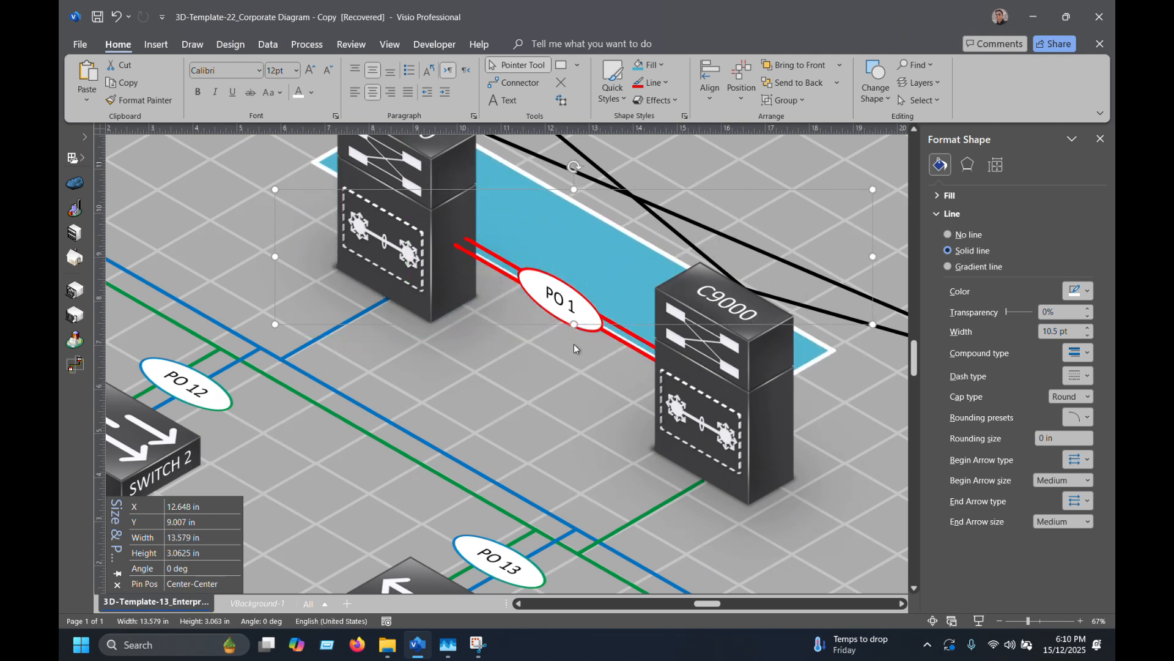
{"action": "left_click_drag", "start_coordinate": [574, 325], "coordinate": [530, 464]}
{"action": "scroll", "coordinate": [502, 413], "scroll_direction": "down", "scroll_amount": 1, "text": "ctrl"}
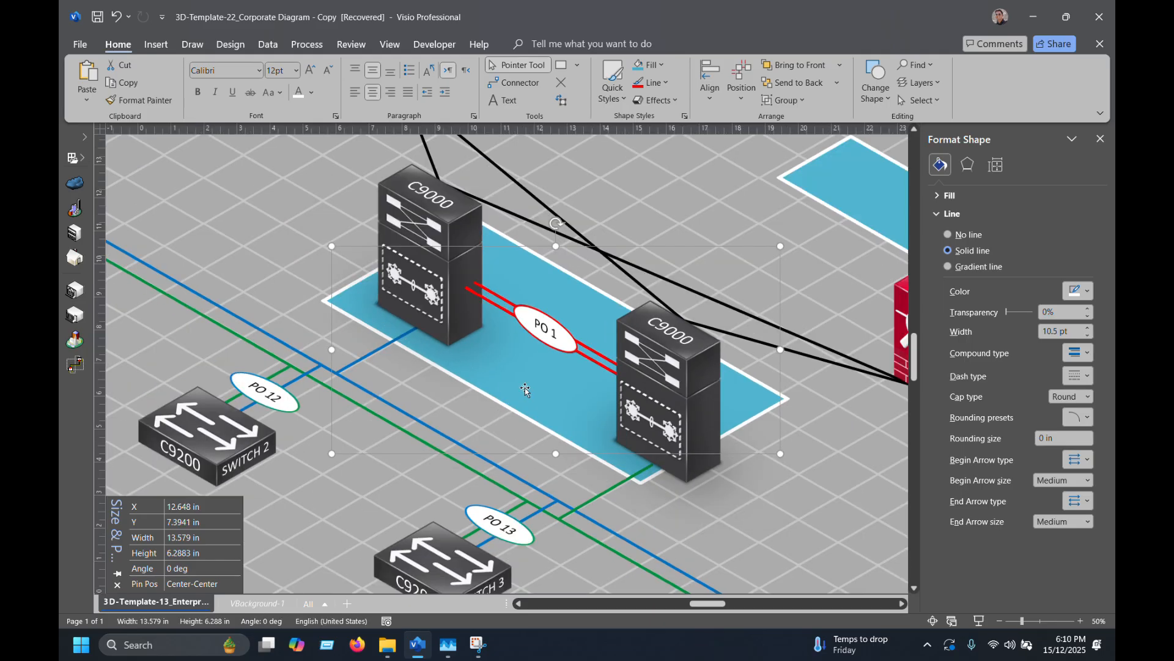
{"action": "left_click_drag", "start_coordinate": [781, 244], "coordinate": [854, 211]}
{"action": "key", "text": "ctrl+z"}
{"action": "key", "text": "ctrl+z"}
{"action": "key", "text": "ctrl+z"}
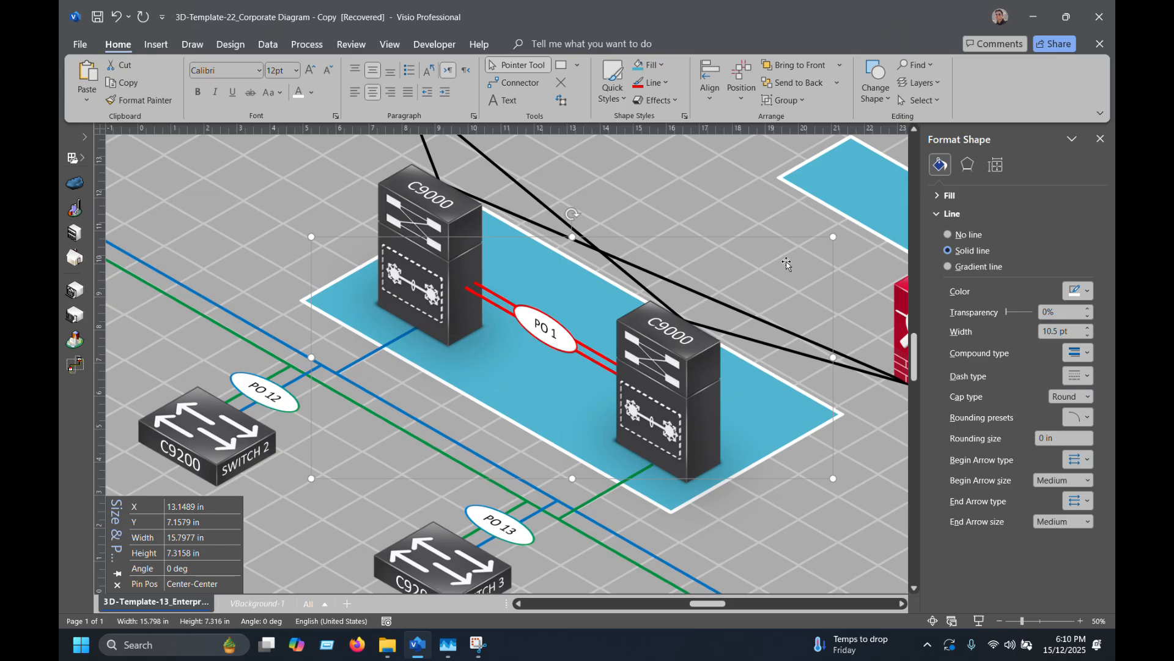
{"action": "key", "text": "ctrl+z"}
{"action": "key", "text": "ctrl+z"}
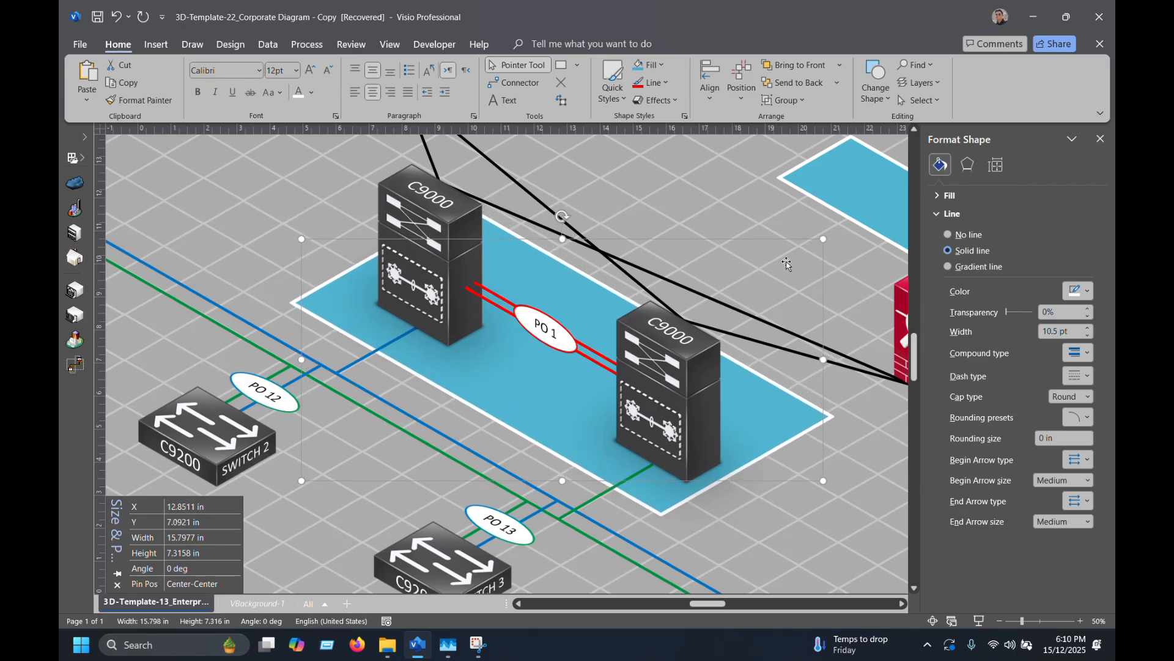
Nudge the enlarged blue platform downwards and slightly sideways until it sits evenly beneath both C9000 core switches.
{"action": "key", "text": "Down"}
{"action": "key", "text": "Down"}
{"action": "key", "text": "Down"}
{"action": "key", "text": "Down"}
{"action": "key", "text": "Right"}
{"action": "key", "text": "Right"}
{"action": "key", "text": "Right"}
{"action": "key", "text": "Right"}
{"action": "key", "text": "Down"}
{"action": "key", "text": "Down"}
{"action": "key", "text": "Down"}
{"action": "key", "text": "Down"}
{"action": "key", "text": "Left"}
{"action": "key", "text": "Left"}
{"action": "key", "text": "Left"}
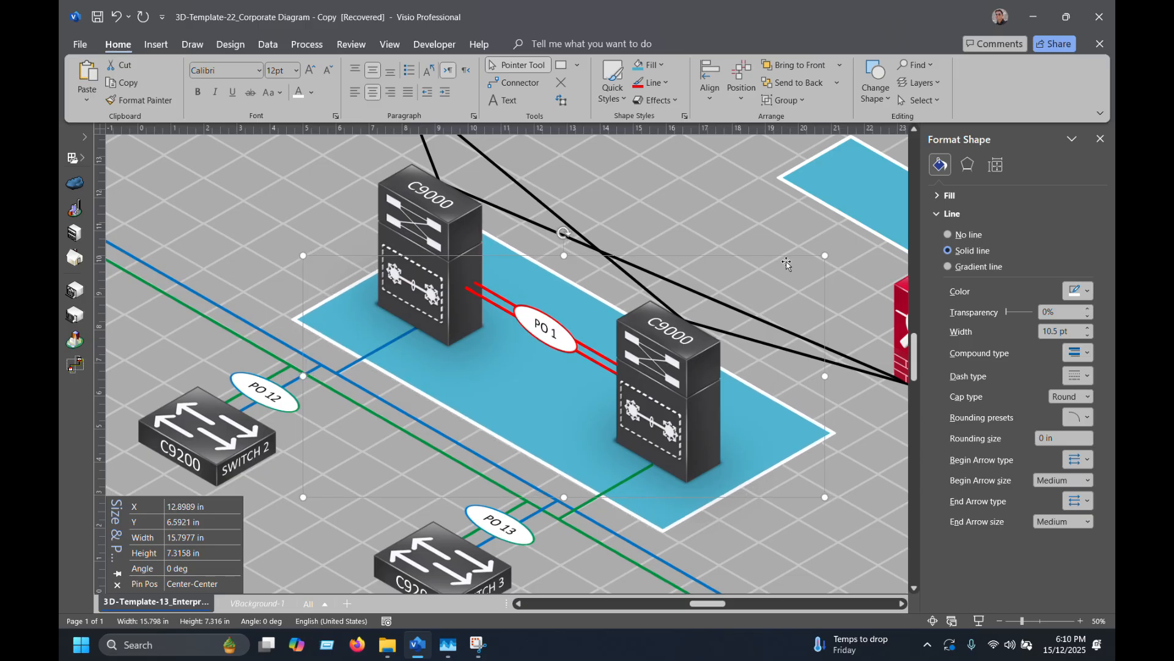
{"action": "key", "text": "shift+Left"}
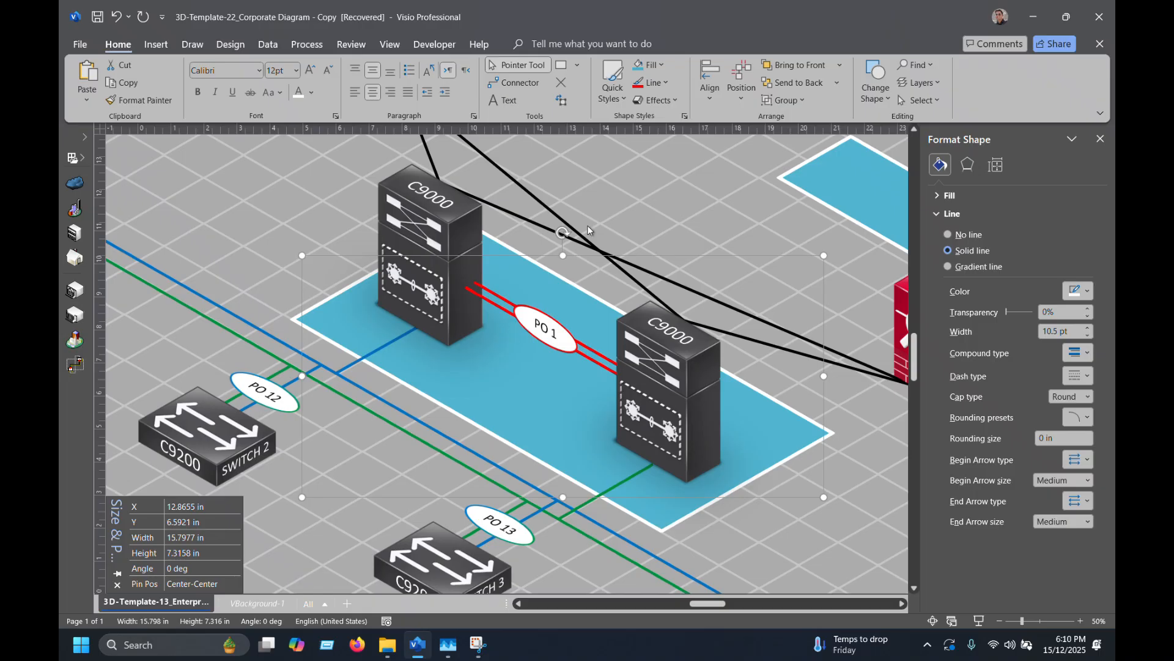
{"action": "left_click", "coordinate": [644, 178]}
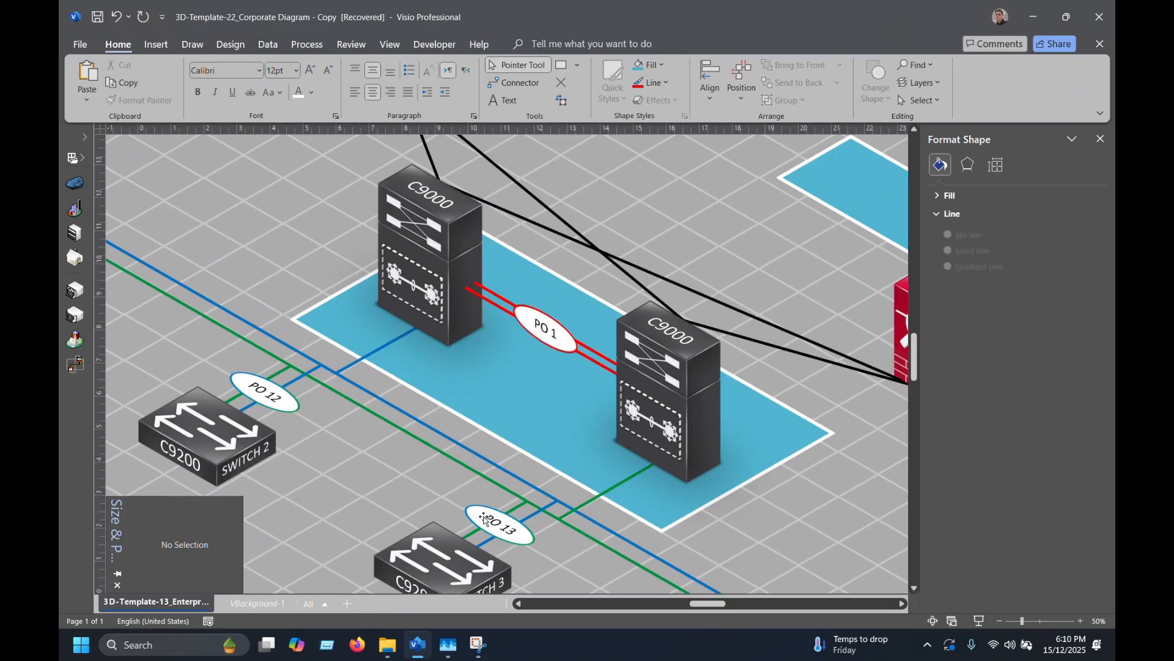
Copy the C9000 label onto the blue platform between the core switches and change its text to CORE LAYER with VSS on a new line.
{"action": "scroll", "coordinate": [477, 471], "scroll_direction": "down", "scroll_amount": 1}
{"action": "left_click", "coordinate": [499, 456]}
{"action": "left_click", "coordinate": [498, 456]}
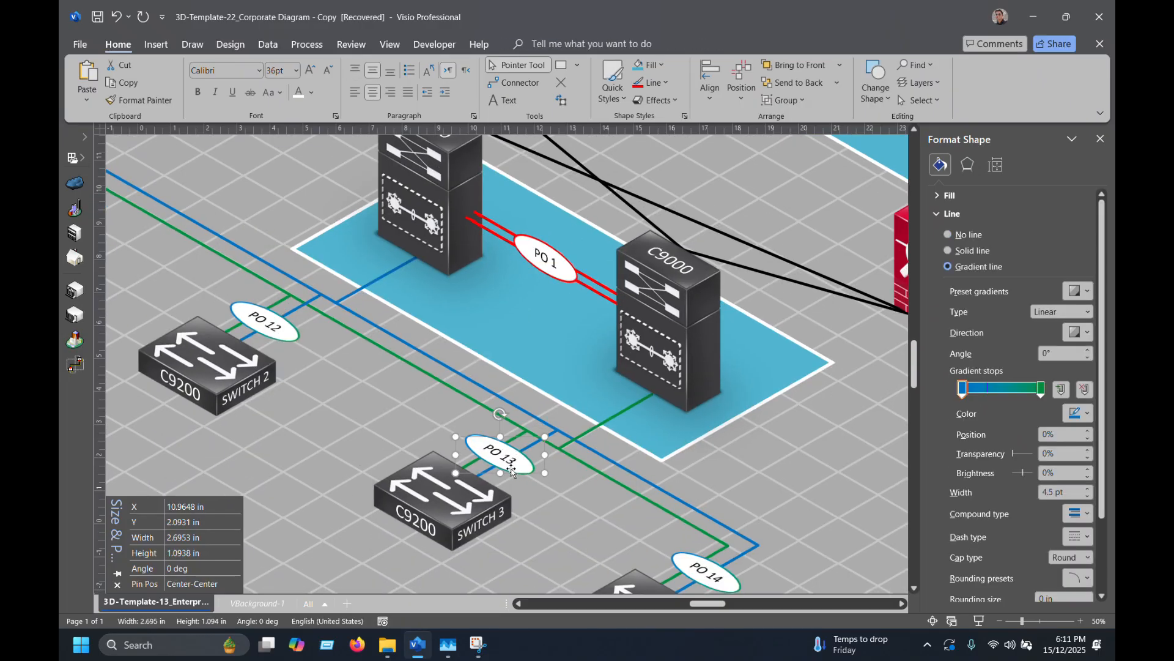
{"action": "left_click", "coordinate": [665, 283]}
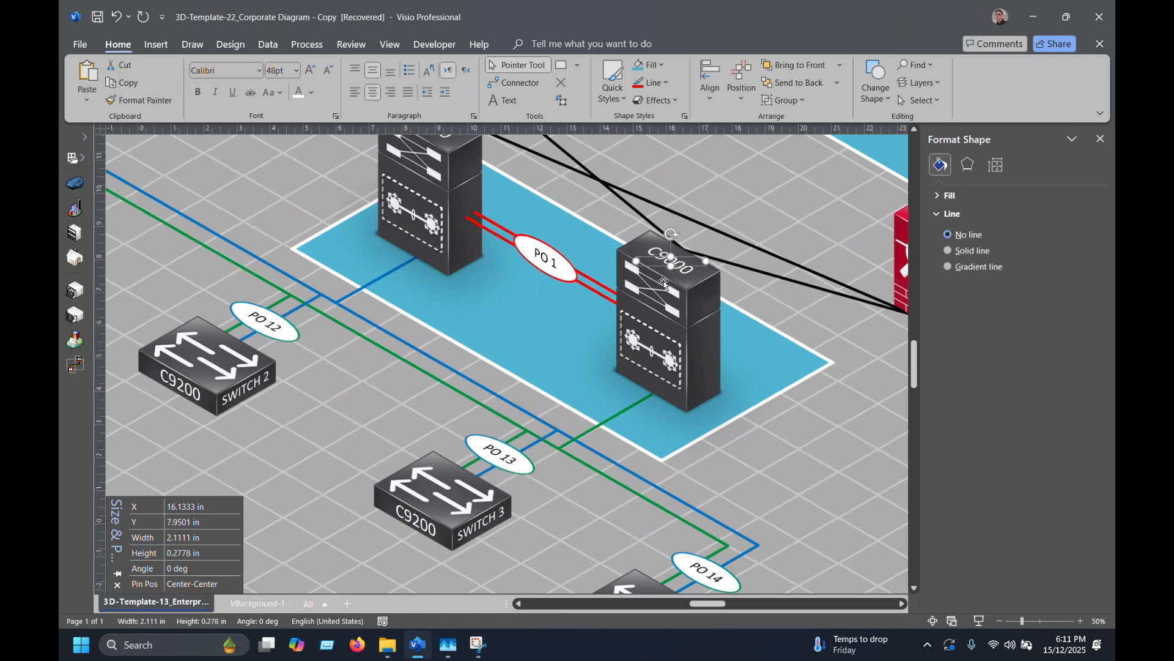
{"action": "left_click_drag", "start_coordinate": [668, 265], "coordinate": [529, 334]}
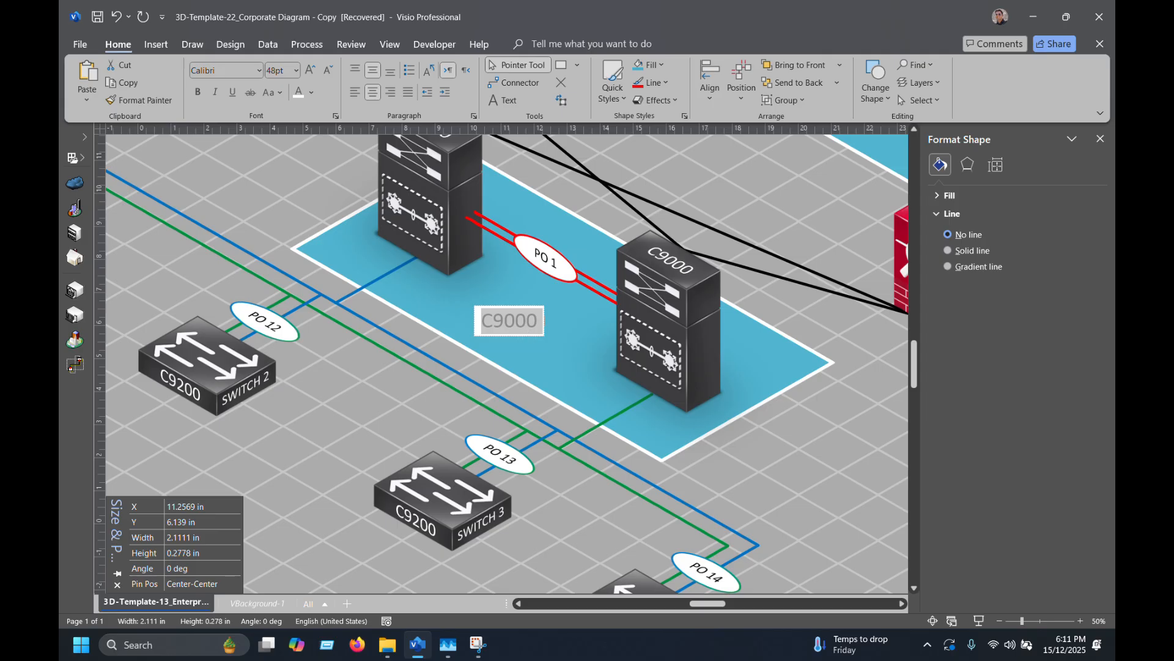
{"action": "type", "text": "CORE LAYE"}
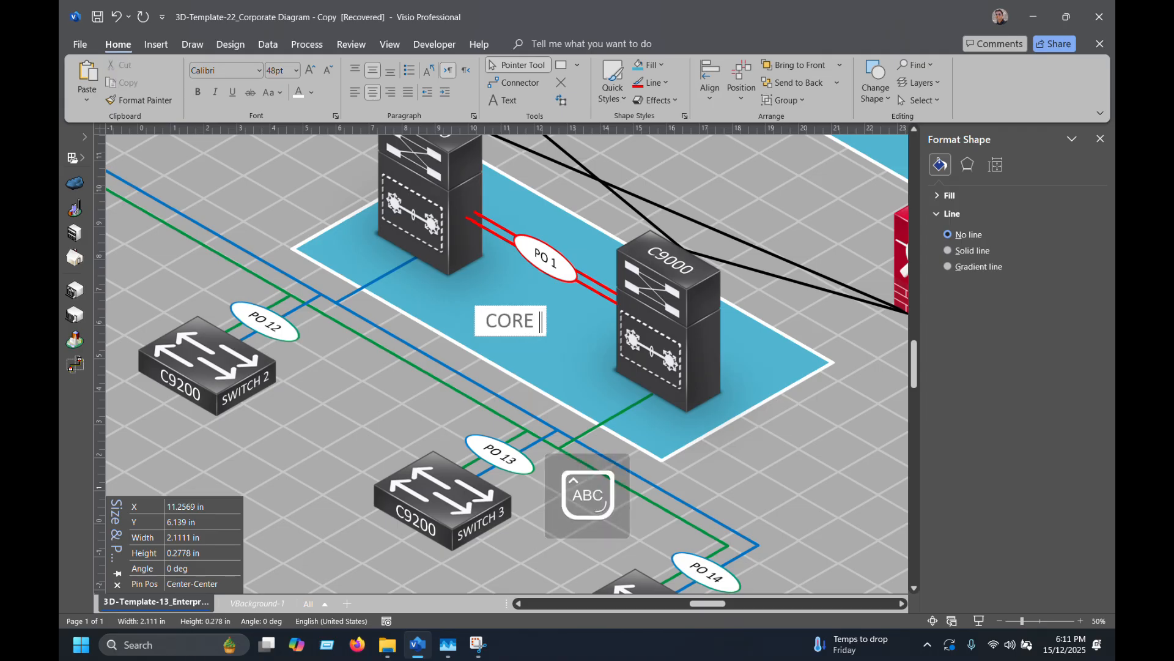
{"action": "type", "text": "R"}
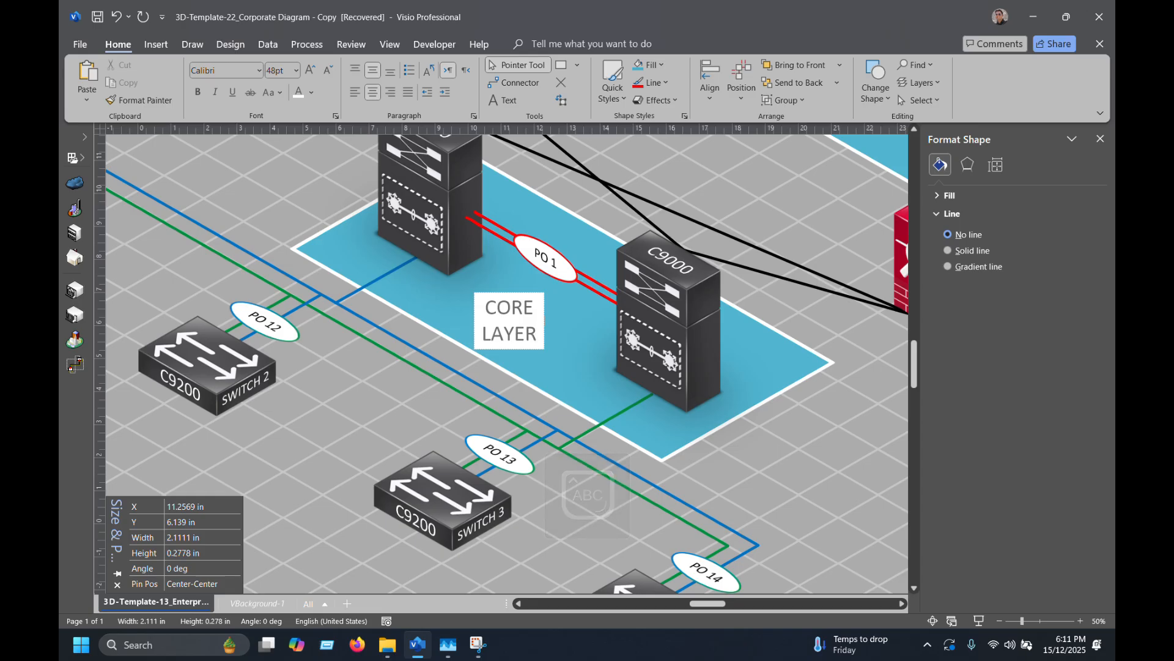
{"action": "key", "text": "Return"}
{"action": "type", "text": "VSS"}
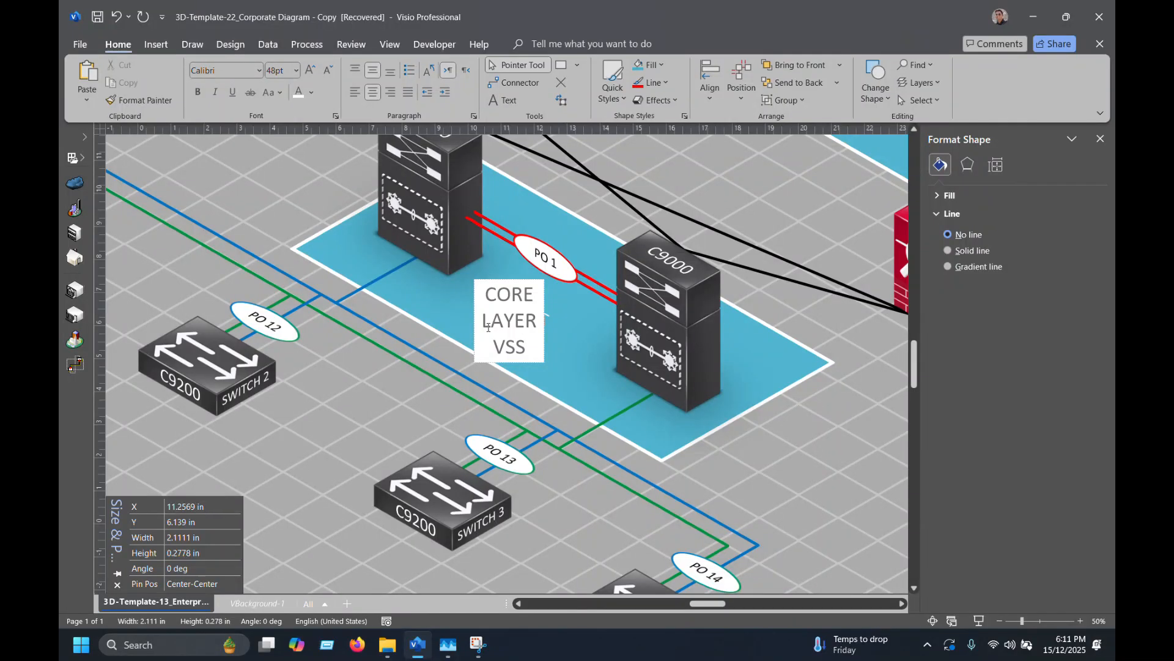
{"action": "key", "text": "Escape"}
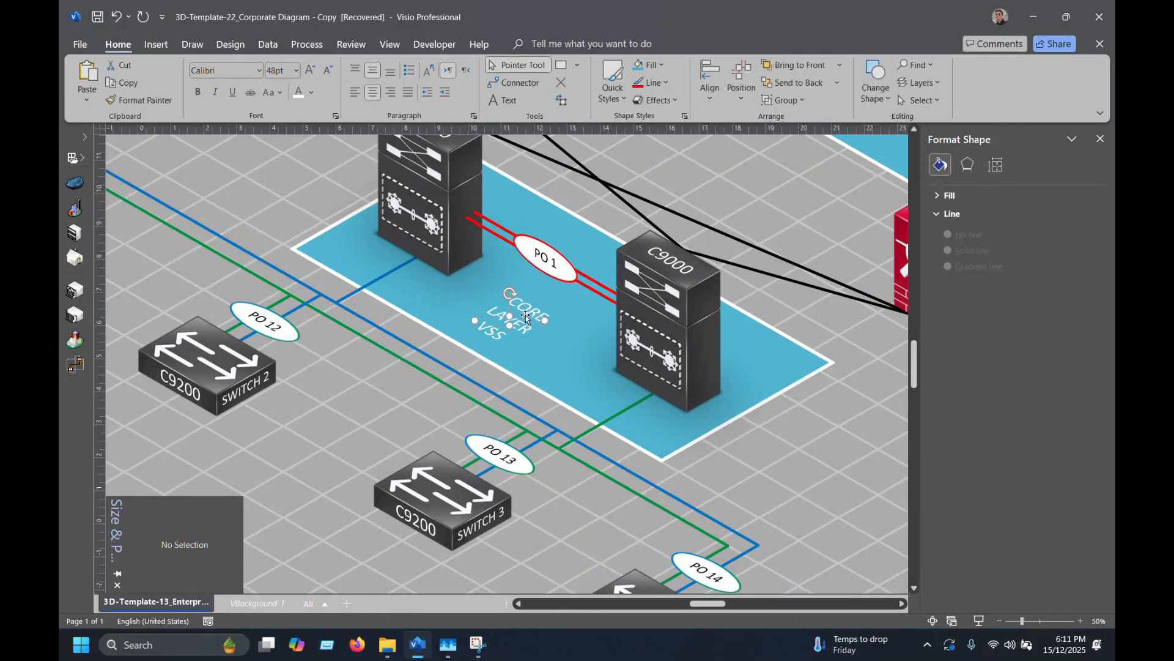
Widen the CORE LAYER VSS label to about 6.45 in, reposition it between the core switches and set its font size to 60 pt.
{"action": "left_click_drag", "start_coordinate": [545, 321], "coordinate": [689, 320]}
{"action": "left_click_drag", "start_coordinate": [599, 322], "coordinate": [545, 333]}
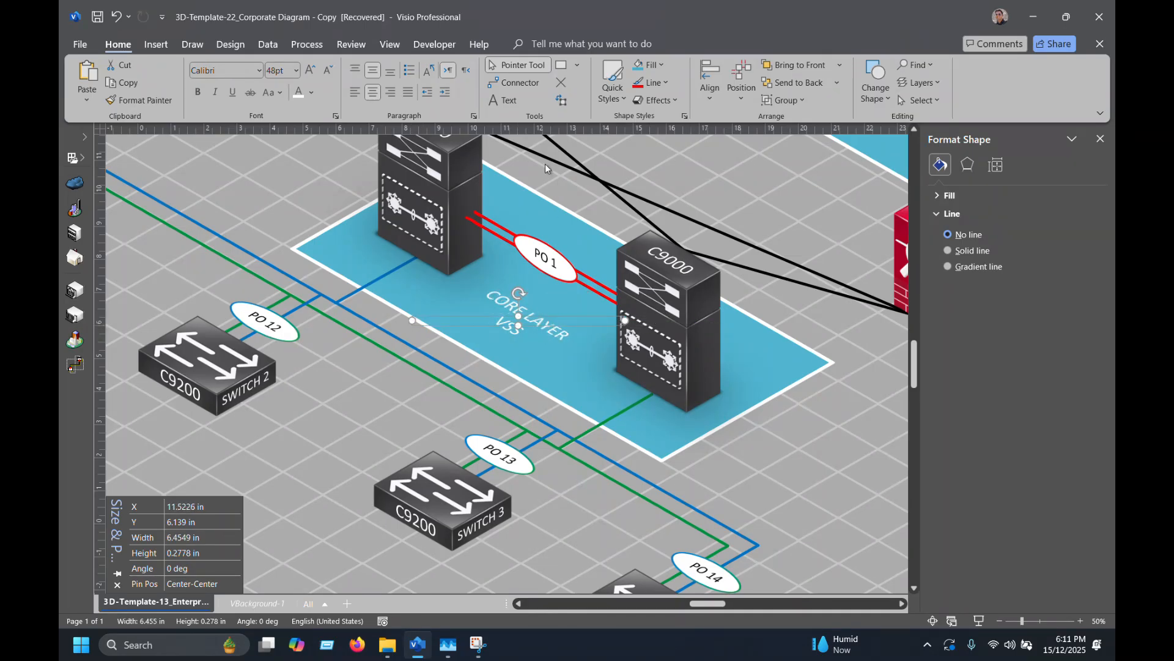
{"action": "left_click", "coordinate": [309, 71]}
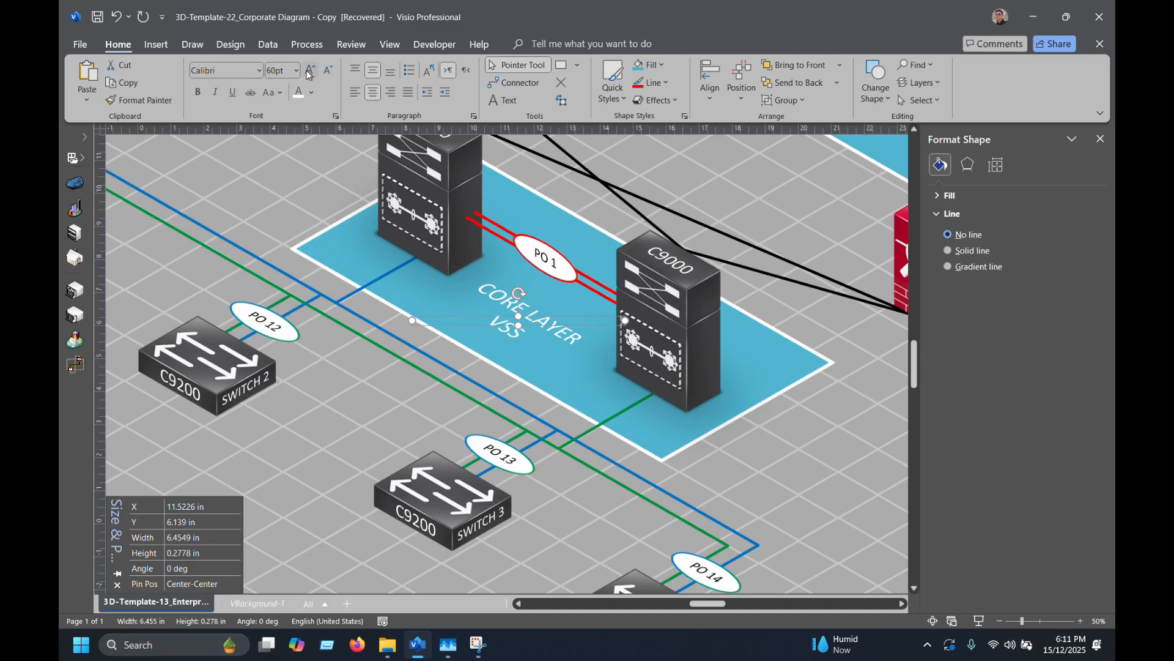
{"action": "left_click_drag", "start_coordinate": [534, 321], "coordinate": [536, 323]}
{"action": "left_click_drag", "start_coordinate": [530, 320], "coordinate": [408, 375]}
{"action": "scroll", "coordinate": [408, 361], "scroll_direction": "down", "scroll_amount": 3}
{"action": "left_click_drag", "start_coordinate": [397, 268], "coordinate": [398, 278]}
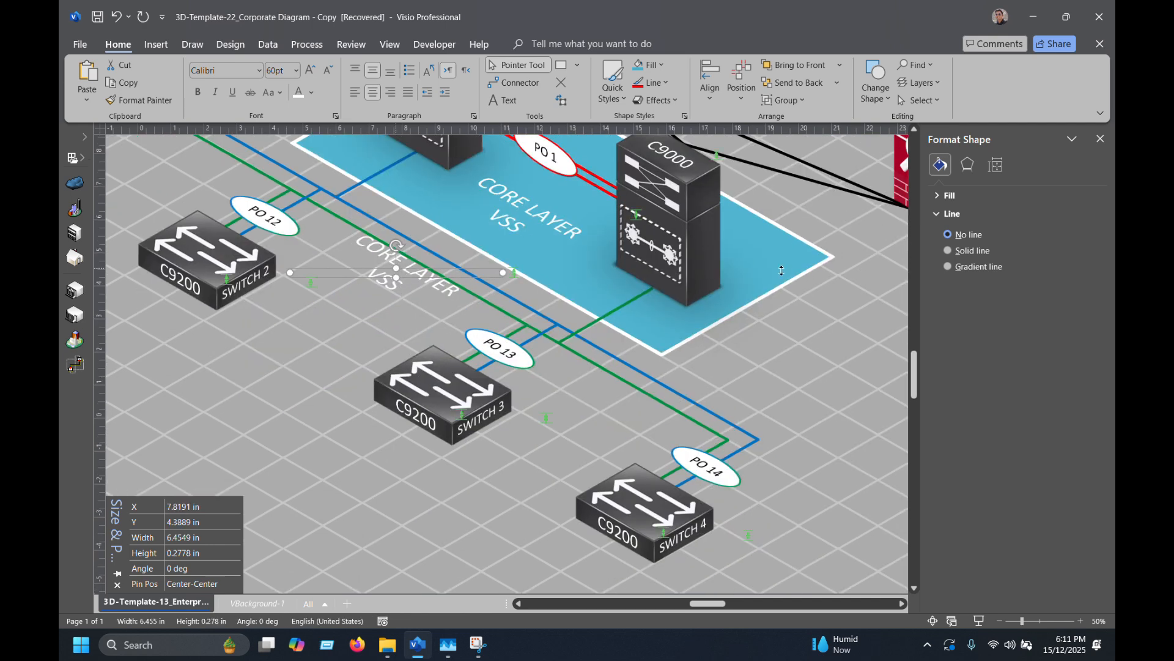
{"action": "key", "text": "Delete"}
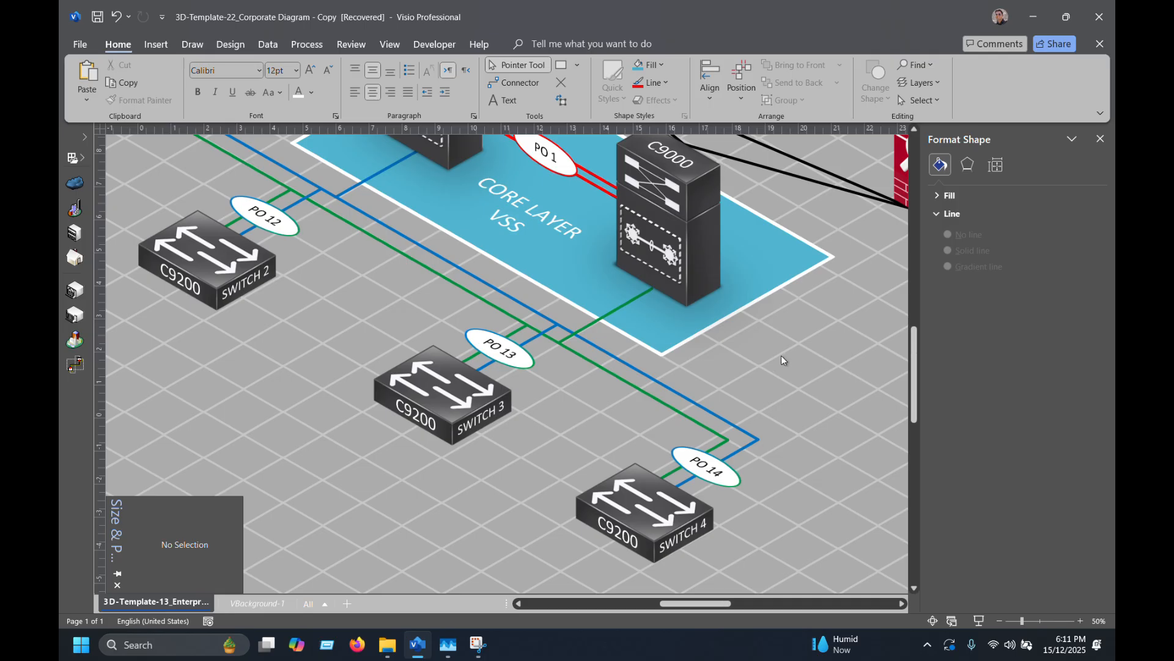
Move the spare blue platform to Switch 2 and fill it with the standard green colour.
{"action": "scroll", "coordinate": [780, 355], "scroll_direction": "down", "scroll_amount": 2}
{"action": "left_click_drag", "start_coordinate": [835, 187], "coordinate": [525, 286]}
{"action": "left_click", "coordinate": [647, 71]}
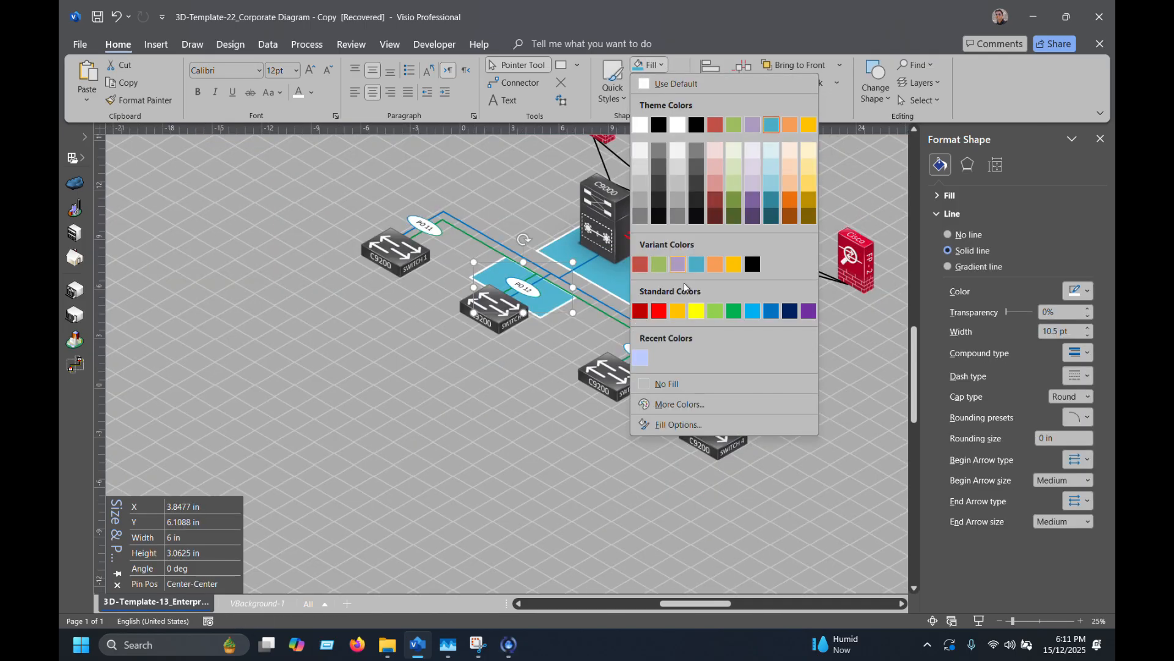
{"action": "left_click", "coordinate": [728, 313]}
Resize the green platform to about 34.4 in wide and 8.06 in high and place it beneath the four C9200 switches.
{"action": "left_click_drag", "start_coordinate": [545, 309], "coordinate": [562, 362]}
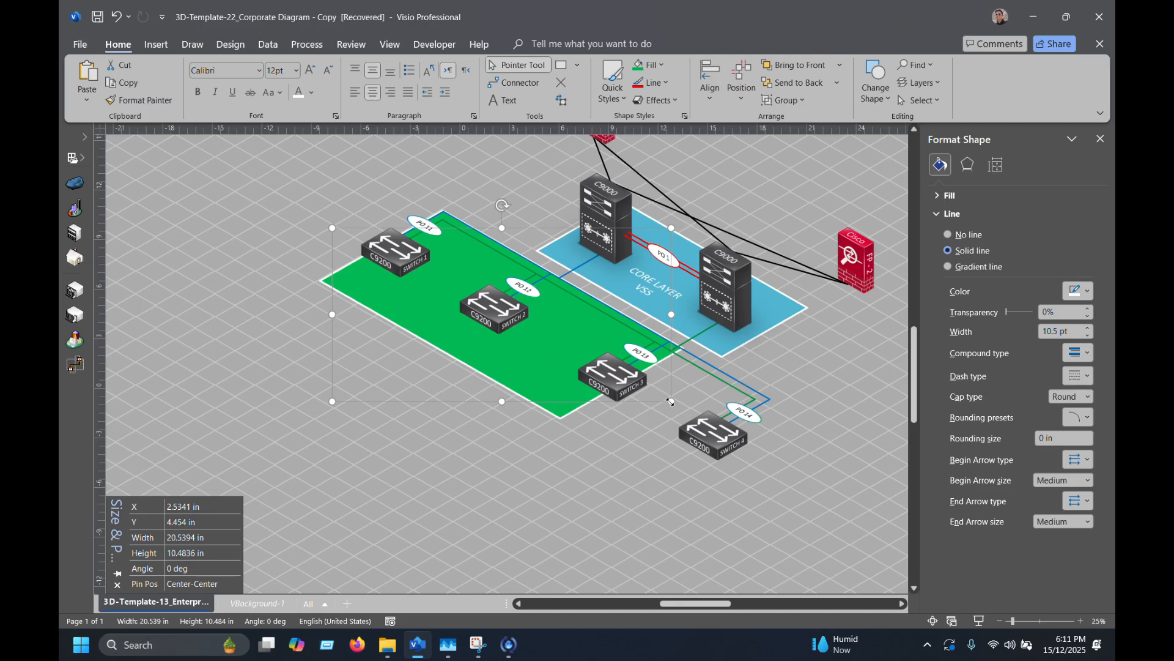
{"action": "left_click_drag", "start_coordinate": [673, 401], "coordinate": [803, 468]}
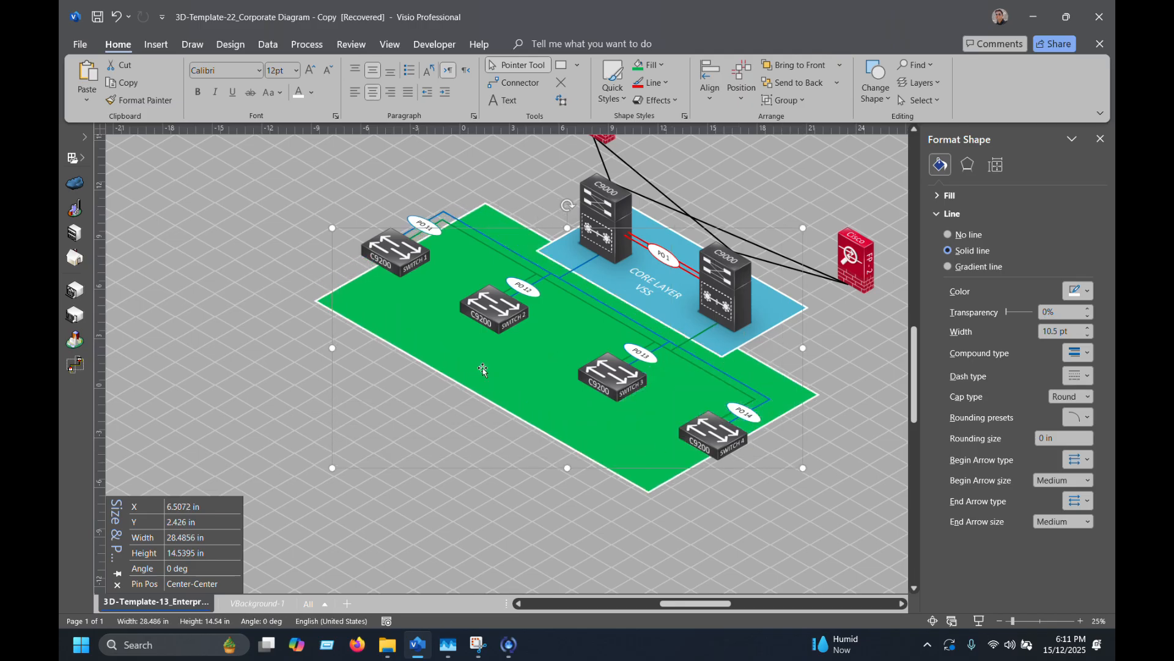
{"action": "left_click_drag", "start_coordinate": [567, 229], "coordinate": [555, 336]}
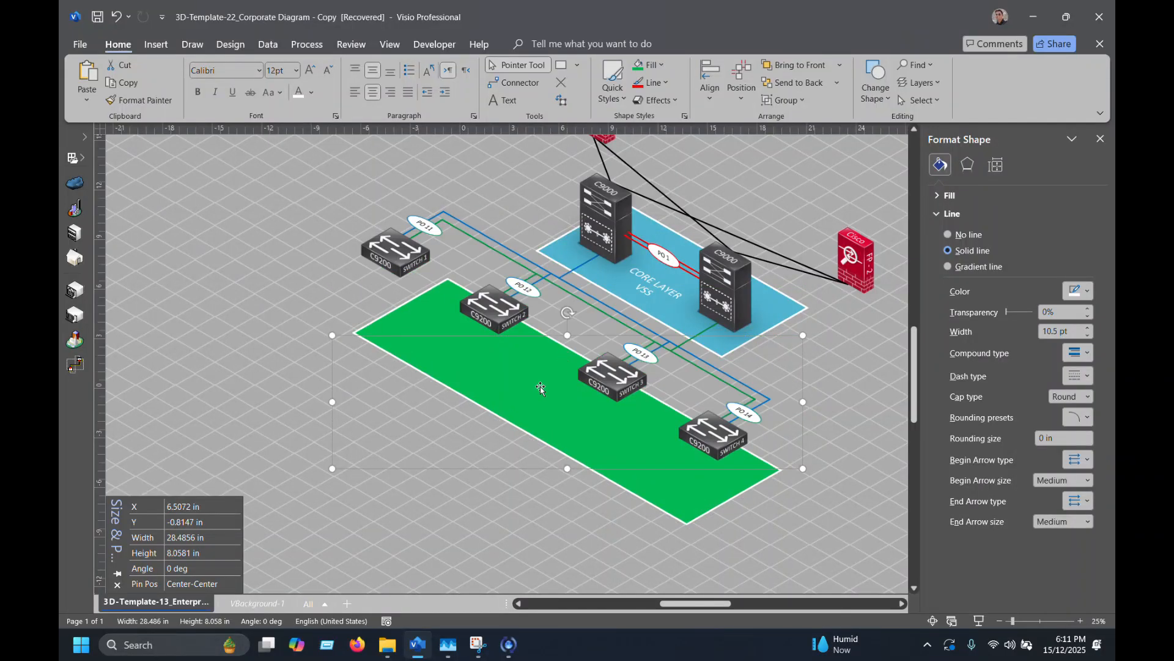
{"action": "left_click_drag", "start_coordinate": [307, 400], "coordinate": [209, 401]}
{"action": "left_click_drag", "start_coordinate": [479, 380], "coordinate": [487, 340]}
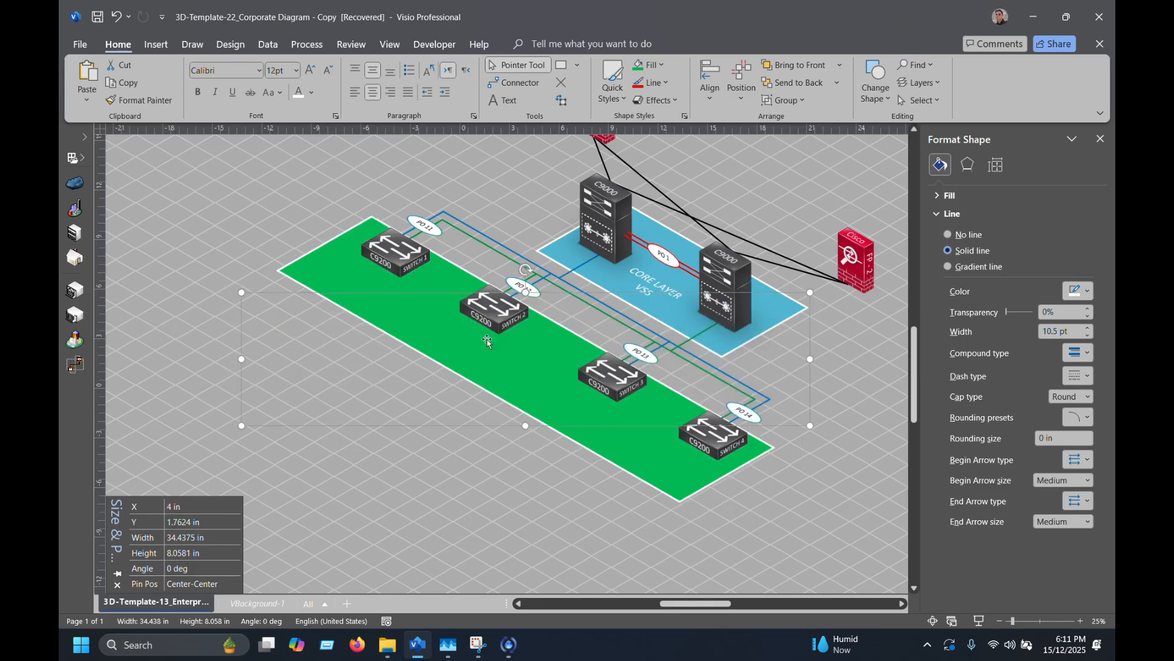
Nudge the green platform slightly upwards beneath the four C9200 switches, to about Y 2.13 in.
{"action": "key", "text": "shift+Up"}
{"action": "key", "text": "shift+Up"}
{"action": "key", "text": "shift+Up"}
{"action": "key", "text": "shift+Up"}
{"action": "key", "text": "shift+Up"}
{"action": "key", "text": "shift+Up"}
{"action": "key", "text": "shift+Up"}
{"action": "key", "text": "shift+Up"}
{"action": "key", "text": "shift+Up"}
{"action": "key", "text": "shift+Up"}
{"action": "key", "text": "shift+Up"}
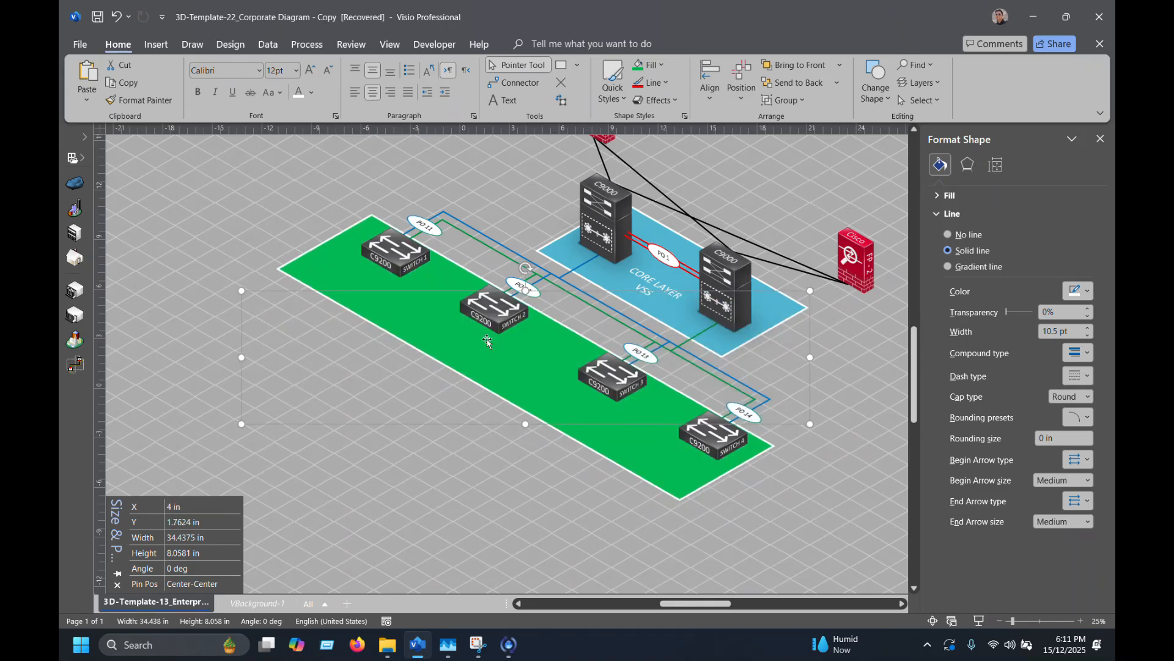
{"action": "key", "text": "ctrl+z"}
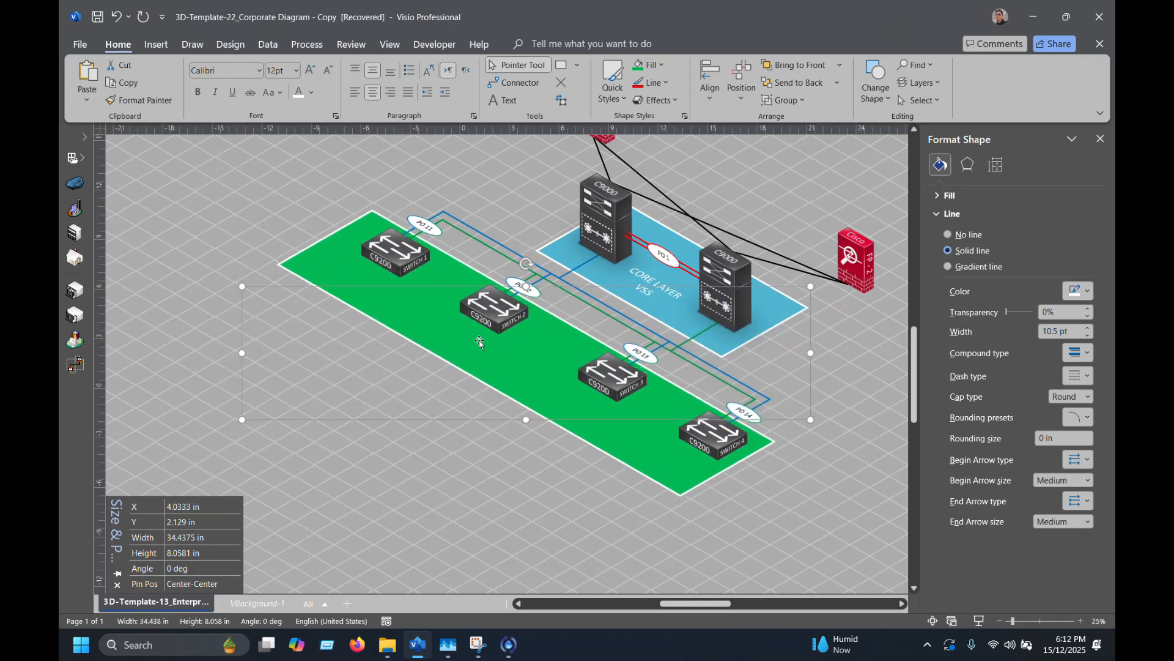
{"action": "left_click", "coordinate": [814, 176]}
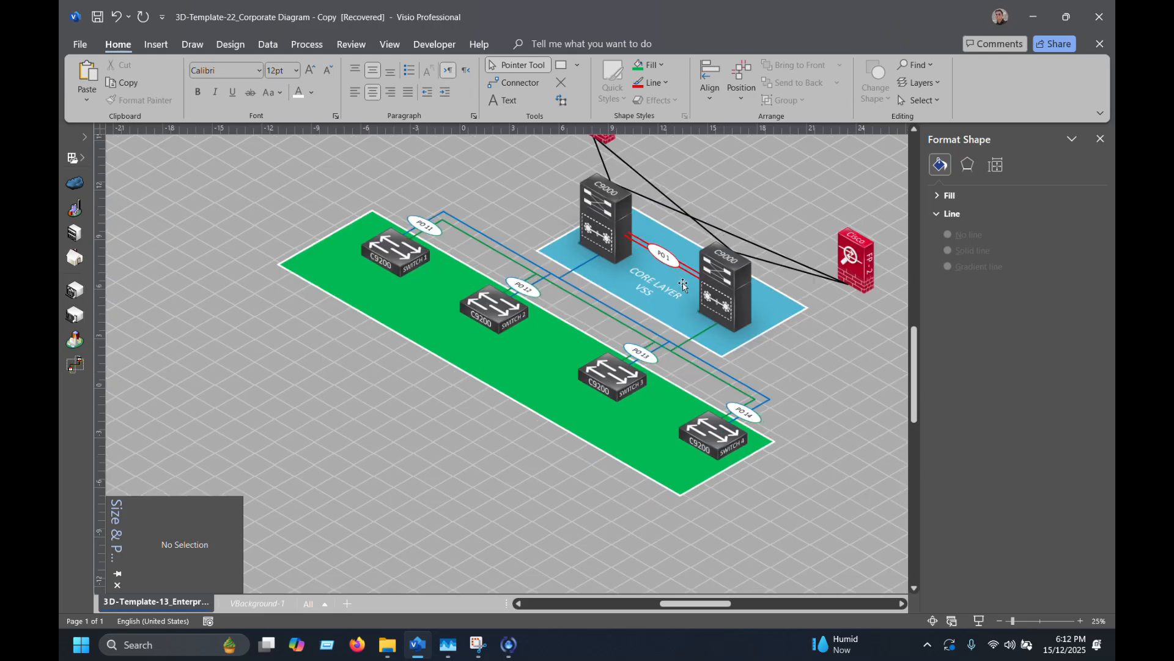
Set the fill transparency of the blue core layer platform to 30%.
{"action": "scroll", "coordinate": [711, 287], "scroll_direction": "up", "scroll_amount": 2, "text": "ctrl"}
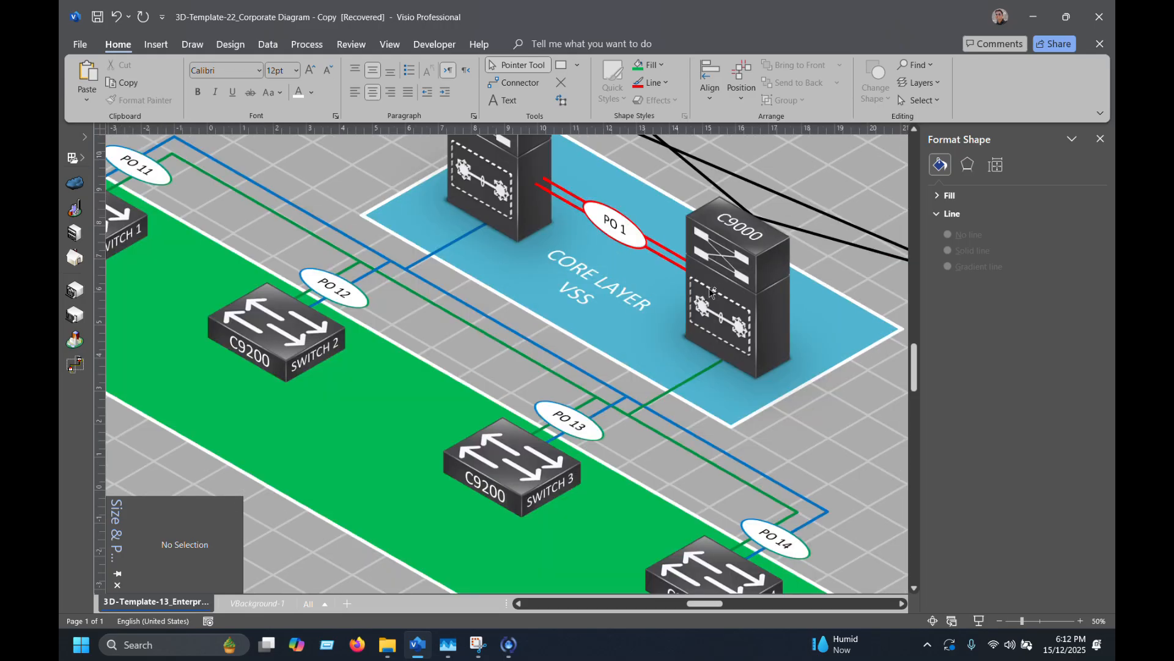
{"action": "left_click", "coordinate": [507, 279]}
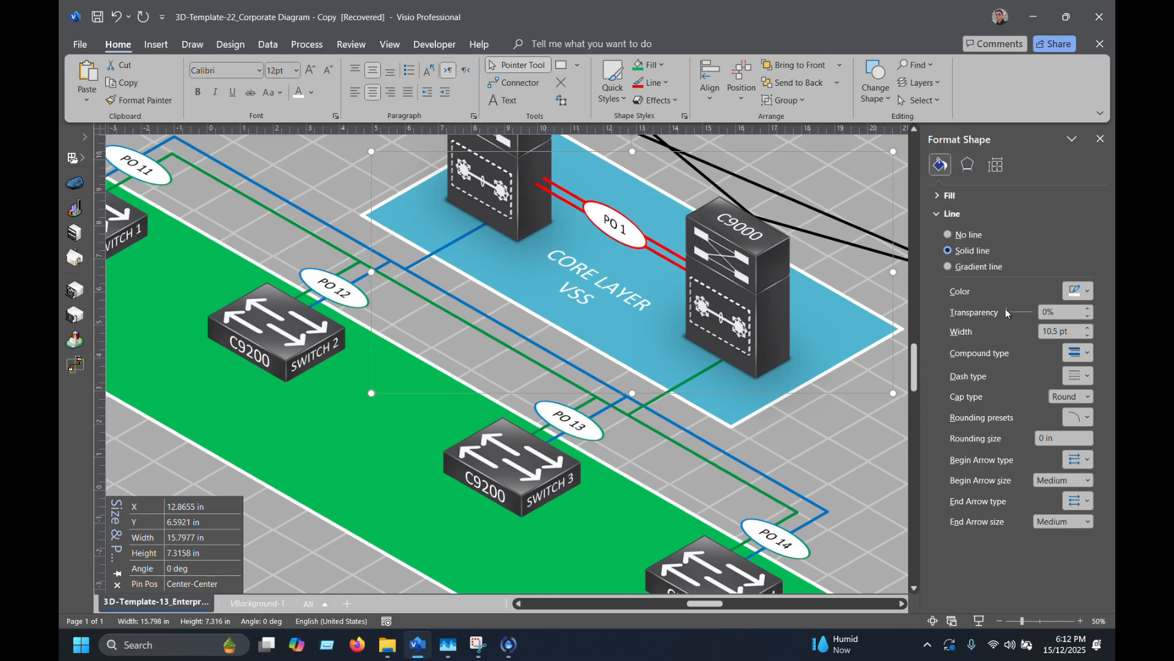
{"action": "mouse_move", "coordinate": [1010, 313]}
{"action": "left_mouse_down"}
{"action": "mouse_move", "coordinate": [1033, 314]}
{"action": "mouse_move", "coordinate": [991, 313]}
{"action": "left_mouse_up"}
{"action": "left_click", "coordinate": [938, 212]}
{"action": "left_click", "coordinate": [936, 196]}
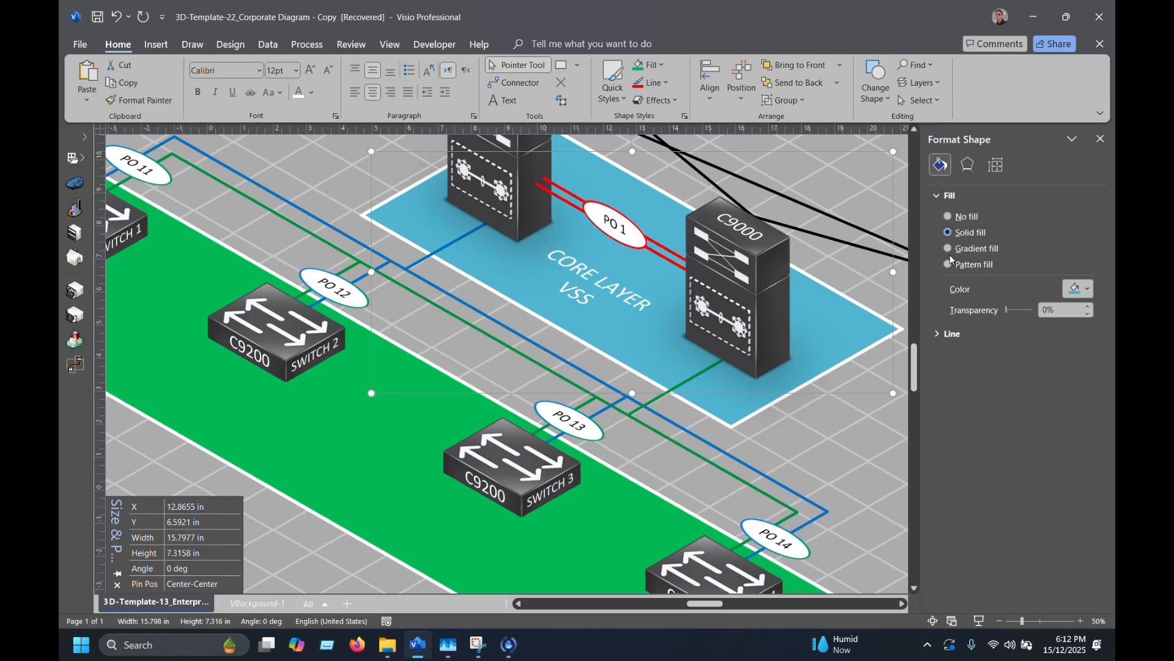
{"action": "left_click_drag", "start_coordinate": [1007, 313], "coordinate": [1011, 314]}
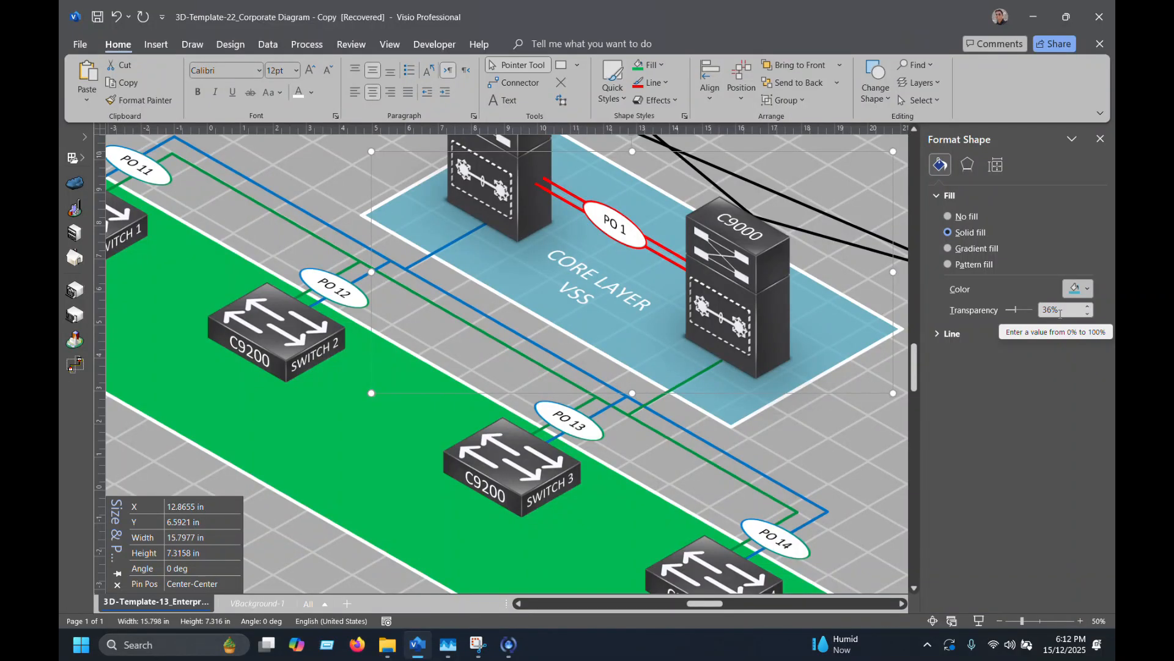
{"action": "left_click_drag", "start_coordinate": [1052, 319], "coordinate": [1008, 315]}
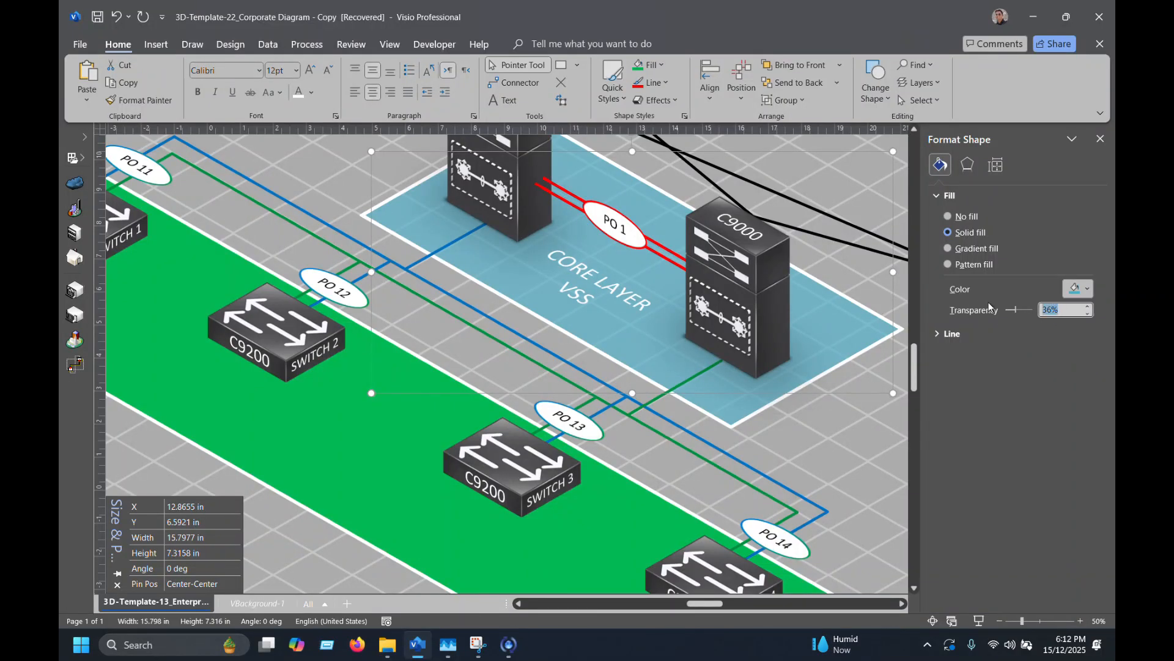
{"action": "type", "text": "30"}
{"action": "left_click", "coordinate": [853, 441]}
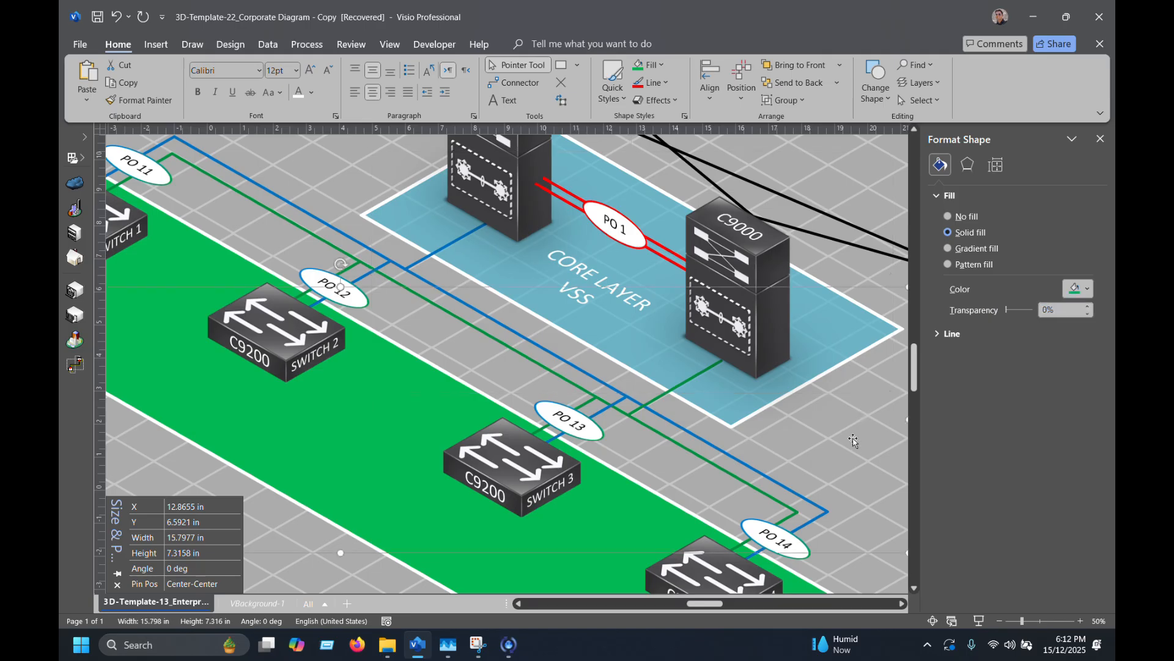
Set the fill transparency of the green platform beneath the C9200 switches to 30%.
{"action": "scroll", "coordinate": [665, 405], "scroll_direction": "down", "scroll_amount": 2}
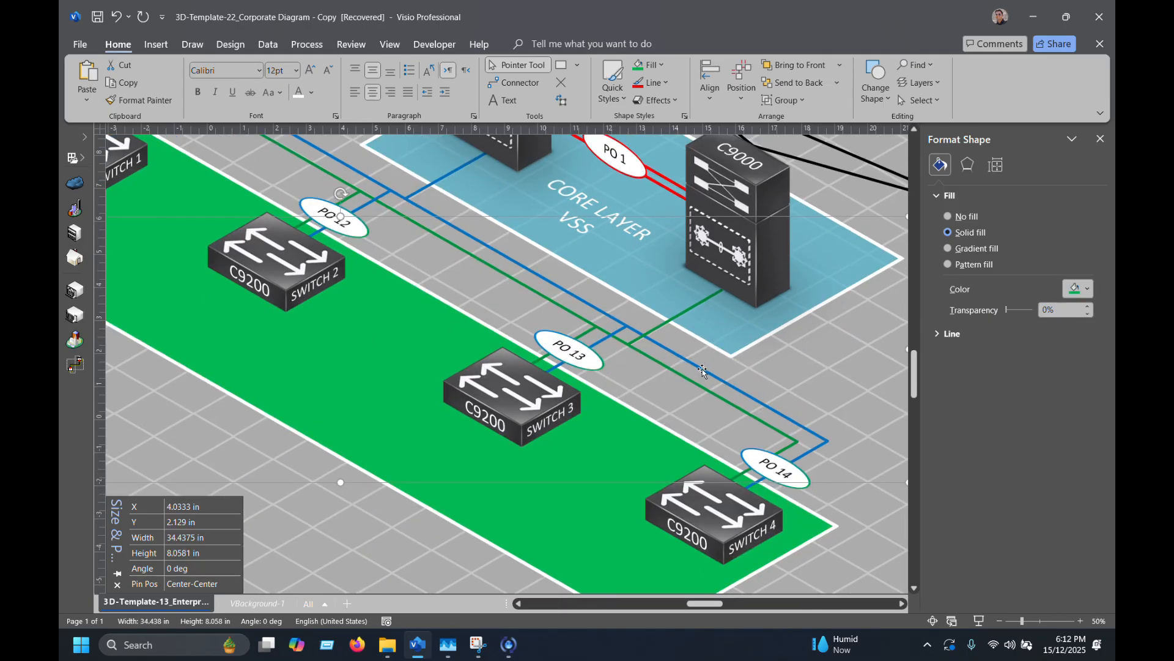
{"action": "left_click", "coordinate": [625, 465]}
{"action": "left_click", "coordinate": [367, 404]}
{"action": "triple_click", "coordinate": [1059, 311]}
{"action": "type", "text": "30"}
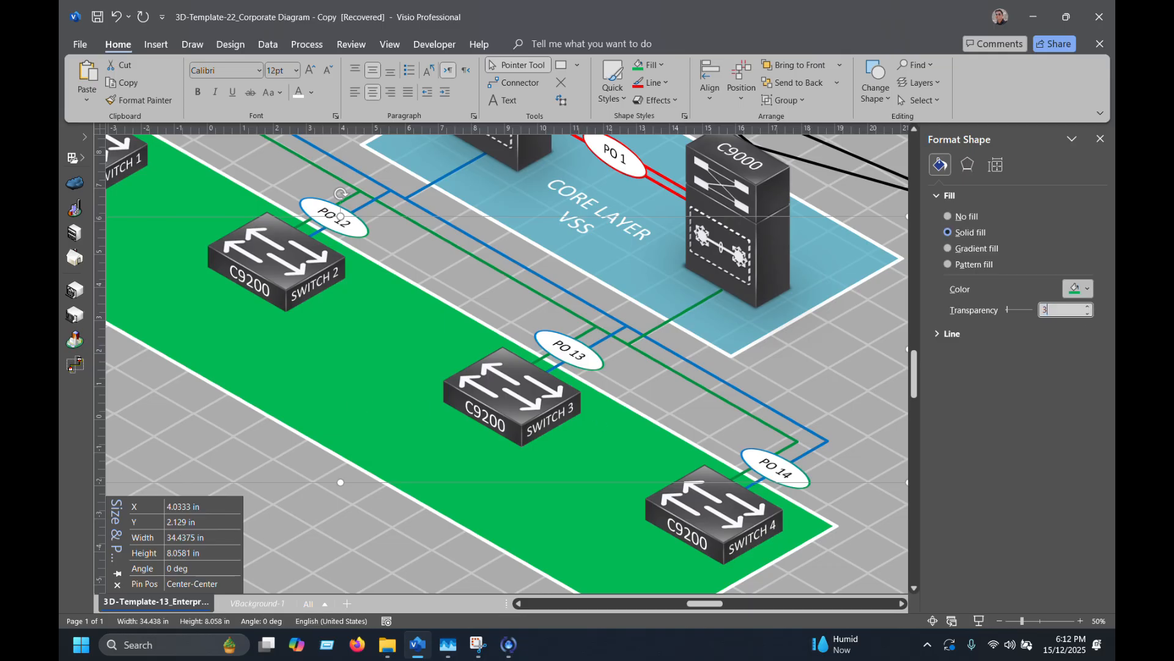
{"action": "left_click", "coordinate": [784, 434]}
Copy the CORE LAYER VSS label onto the green platform and change its text to ACCESS LAYER, without the VSS line.
{"action": "left_click", "coordinate": [563, 214]}
{"action": "left_click_drag", "start_coordinate": [552, 229], "coordinate": [290, 383]}
{"action": "double_click", "coordinate": [290, 380]}
{"action": "double_click", "coordinate": [290, 380]}
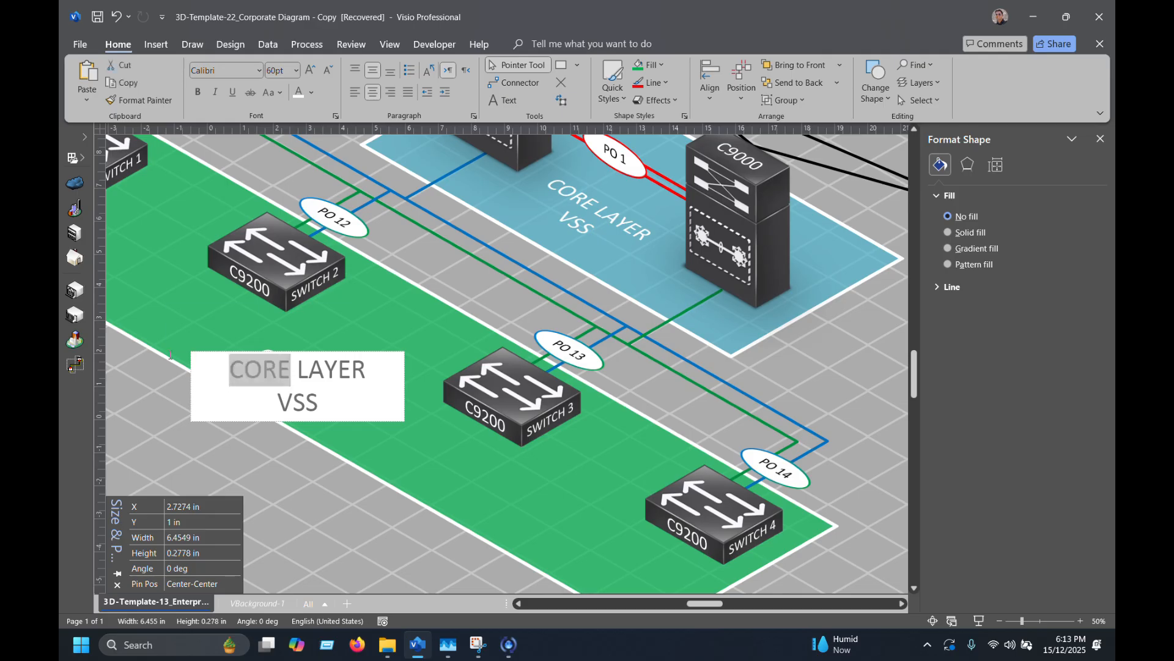
{"action": "type", "text": "ACCE"}
{"action": "type", "text": "SS"}
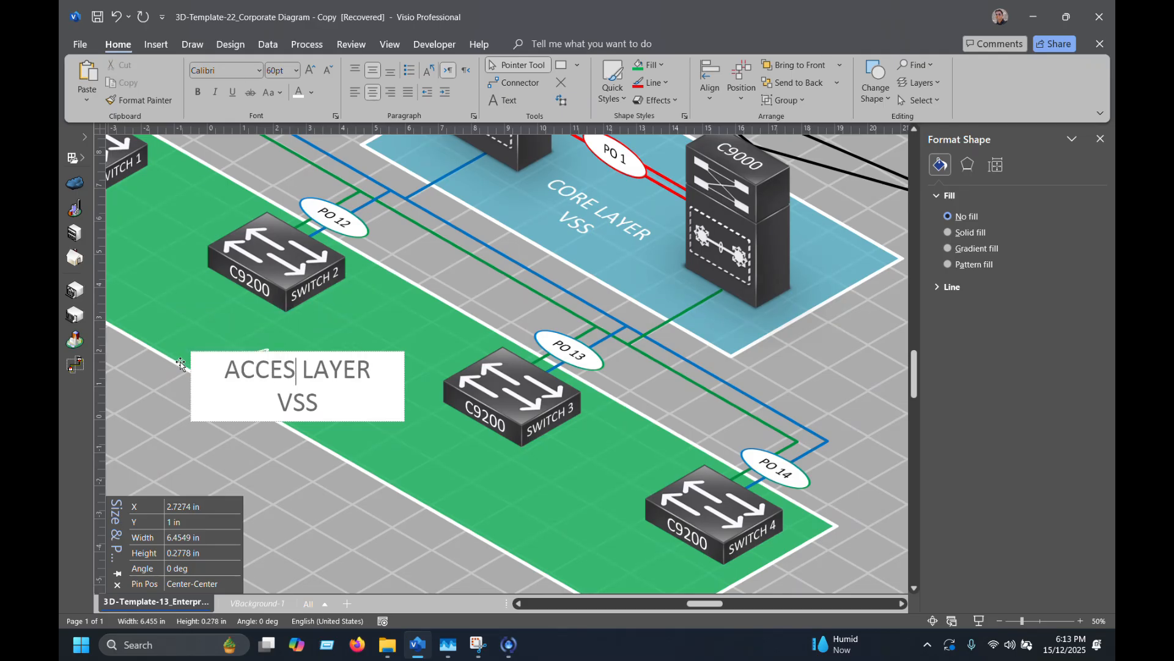
{"action": "left_click_drag", "start_coordinate": [245, 405], "coordinate": [422, 399]}
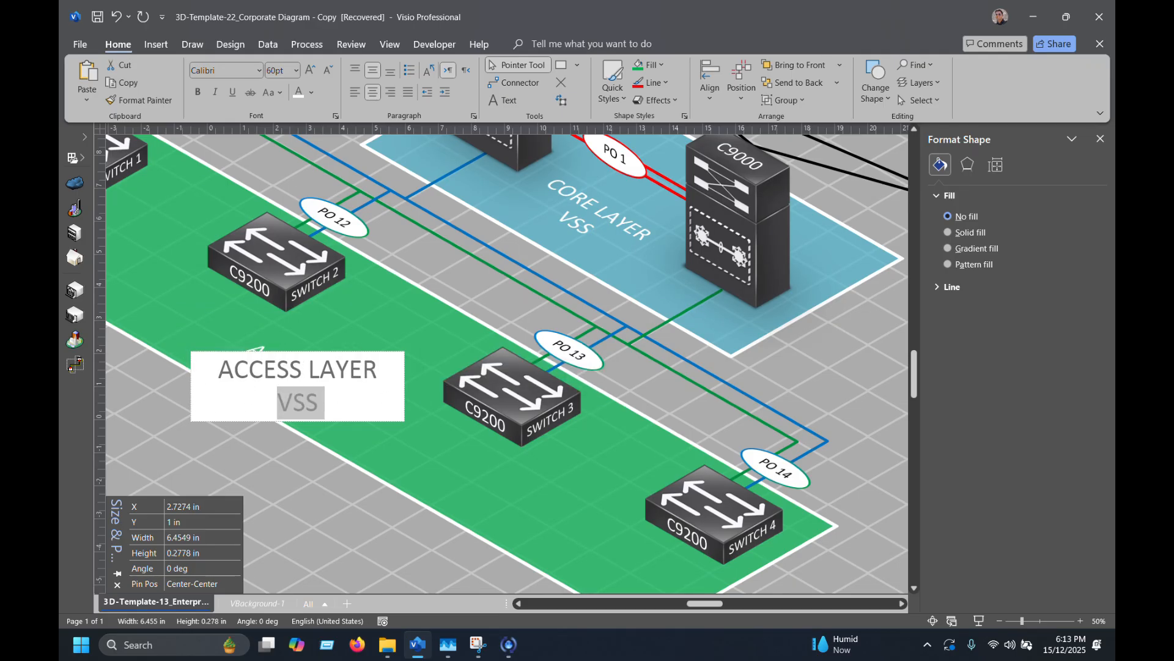
{"action": "key", "text": "BackSpace"}
{"action": "key", "text": "BackSpace"}
{"action": "left_click", "coordinate": [371, 468]}
Set the font size of the ACCESS LAYER label to 72 pt.
{"action": "left_click", "coordinate": [303, 390]}
{"action": "scroll", "coordinate": [337, 347], "scroll_direction": "down", "scroll_amount": 2}
{"action": "scroll", "coordinate": [337, 348], "scroll_direction": "down", "scroll_amount": 3}
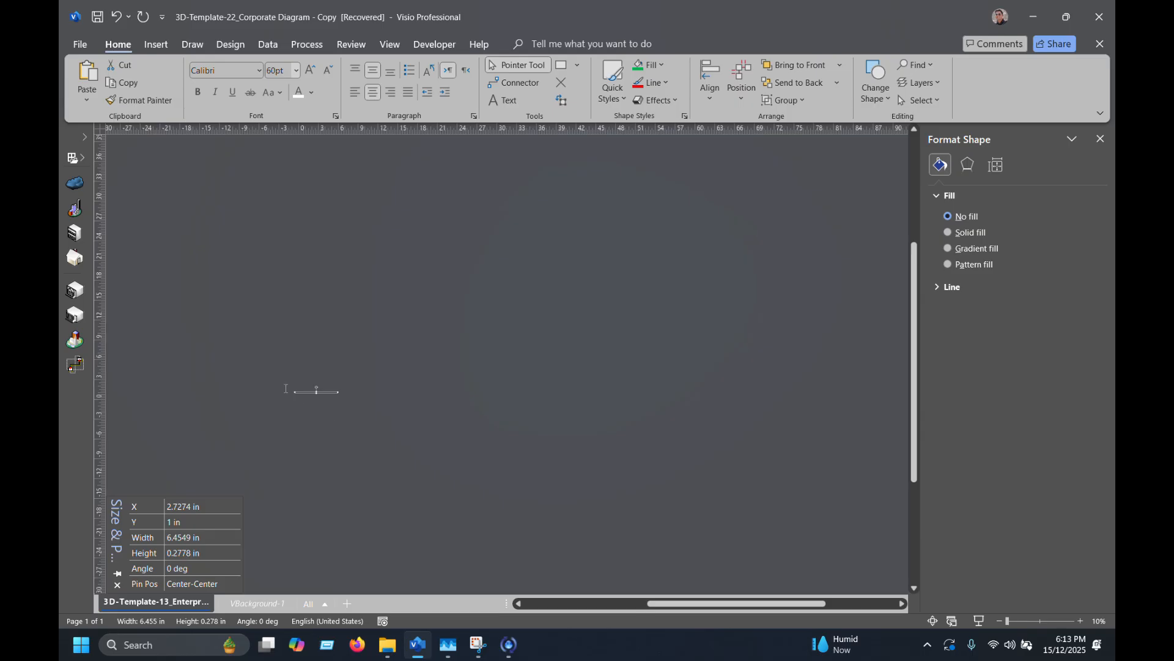
{"action": "scroll", "coordinate": [243, 391], "scroll_direction": "up", "scroll_amount": 5}
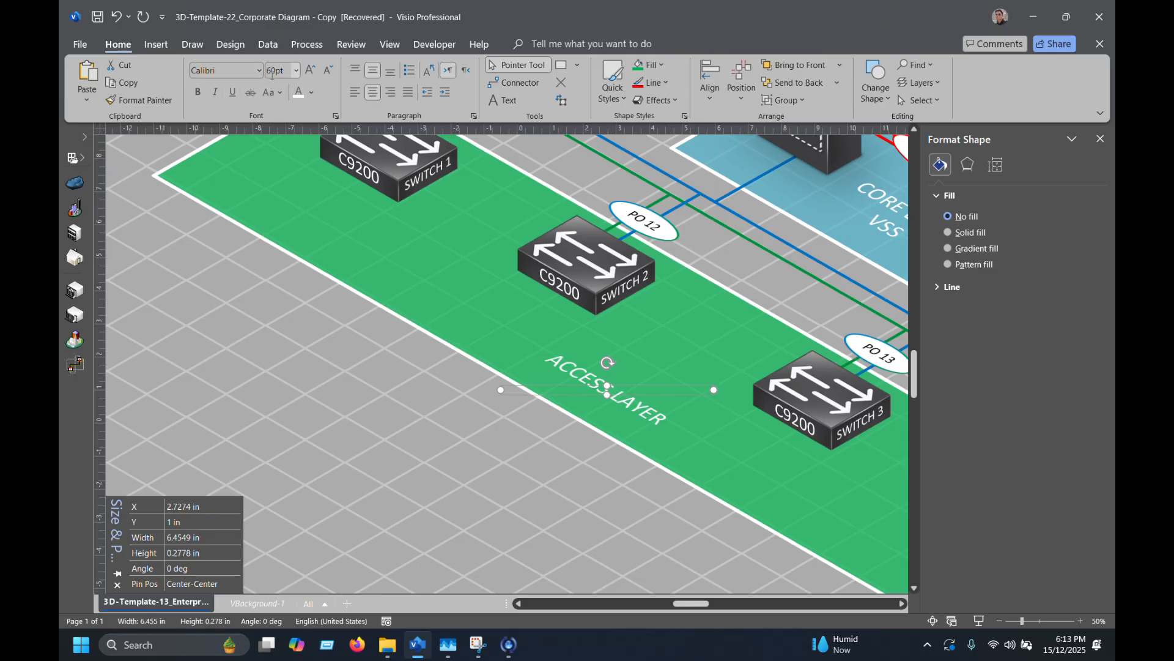
{"action": "key", "text": "ctrl+a"}
{"action": "left_click", "coordinate": [273, 72]}
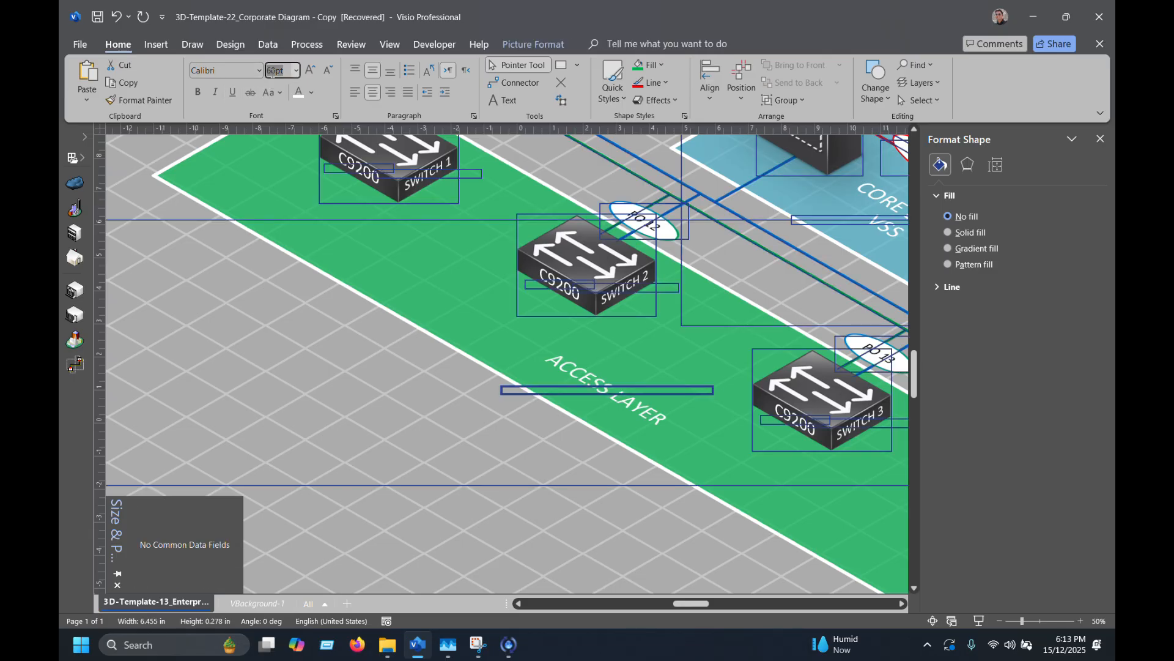
{"action": "left_click", "coordinate": [333, 484]}
{"action": "left_click", "coordinate": [590, 375]}
{"action": "type", "text": "60"}
{"action": "key", "text": "Return"}
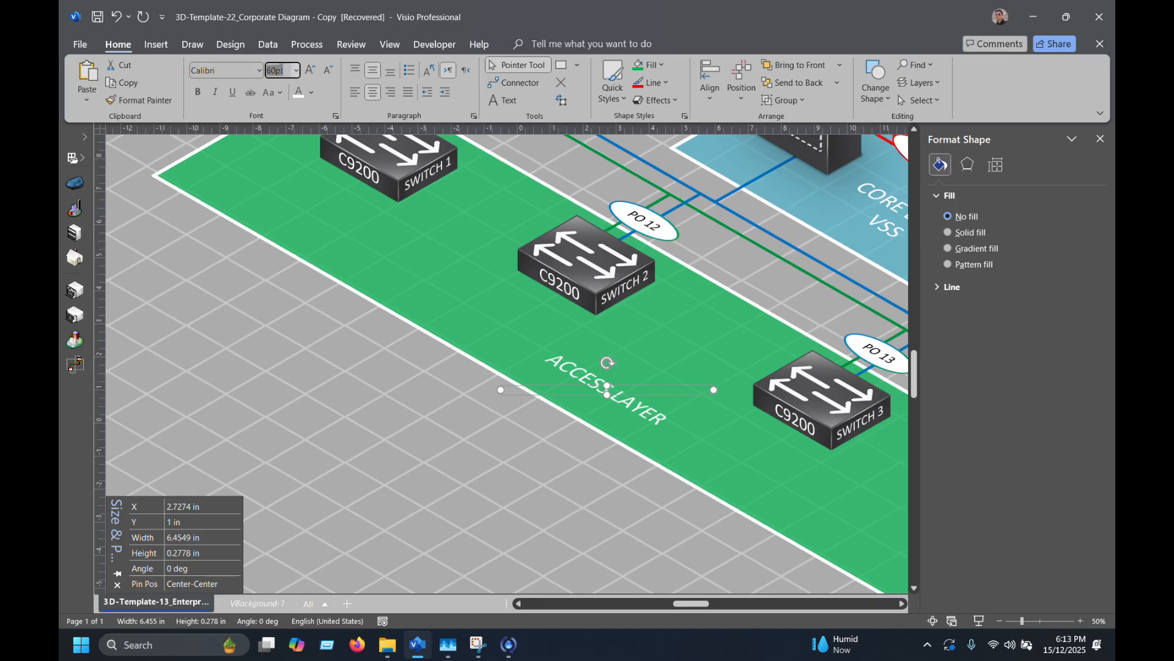
{"action": "type", "text": "72"}
{"action": "key", "text": "Return"}
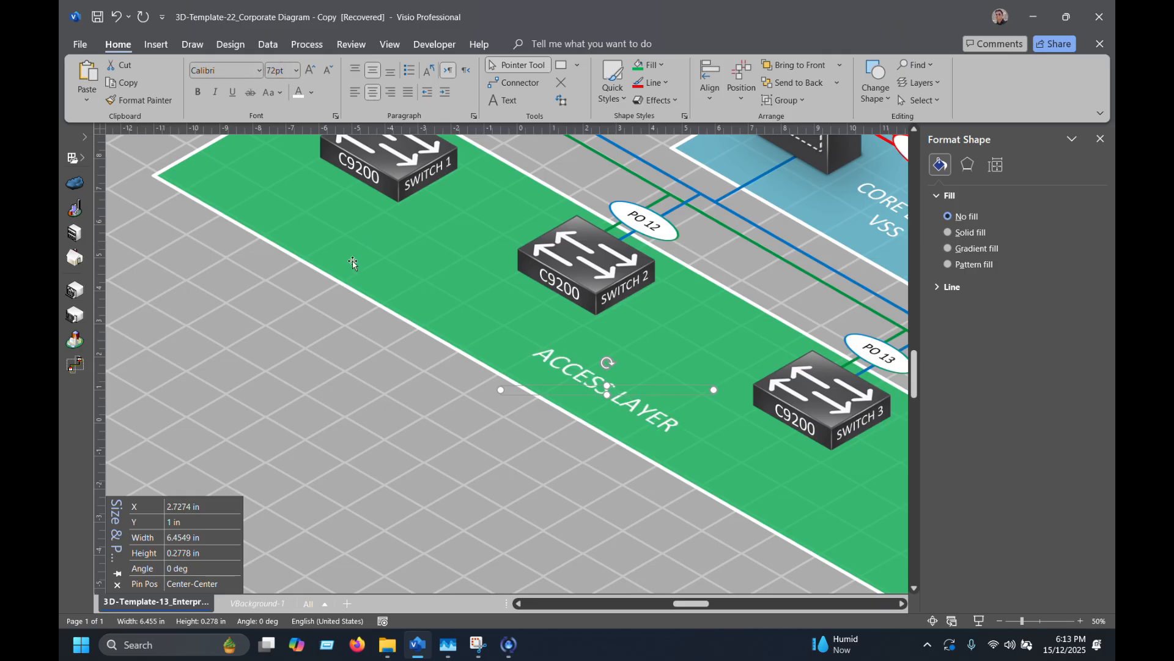
{"action": "left_click", "coordinate": [433, 413]}
Move the server rack row from below the page to the open floor behind the two firewalls, at about X 25.07 in, Y 16.61 in.
{"action": "scroll", "coordinate": [438, 395], "scroll_direction": "down", "scroll_amount": 2, "text": "ctrl"}
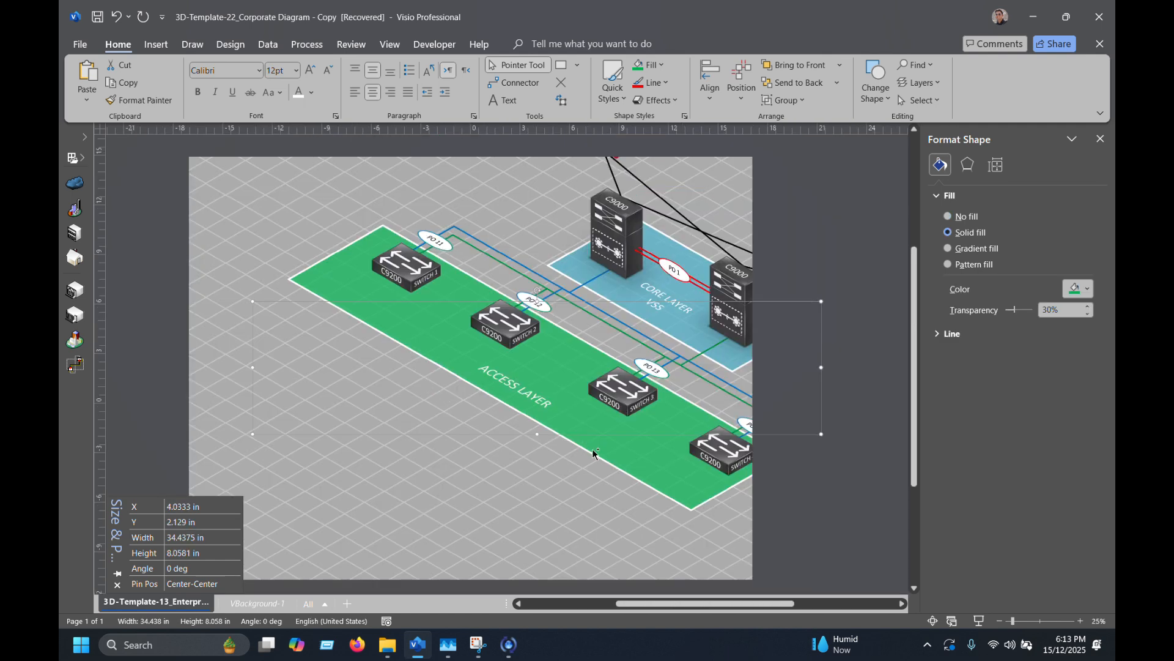
{"action": "scroll", "coordinate": [574, 471], "scroll_direction": "down", "scroll_amount": 3}
{"action": "left_click_drag", "start_coordinate": [662, 604], "coordinate": [667, 603]}
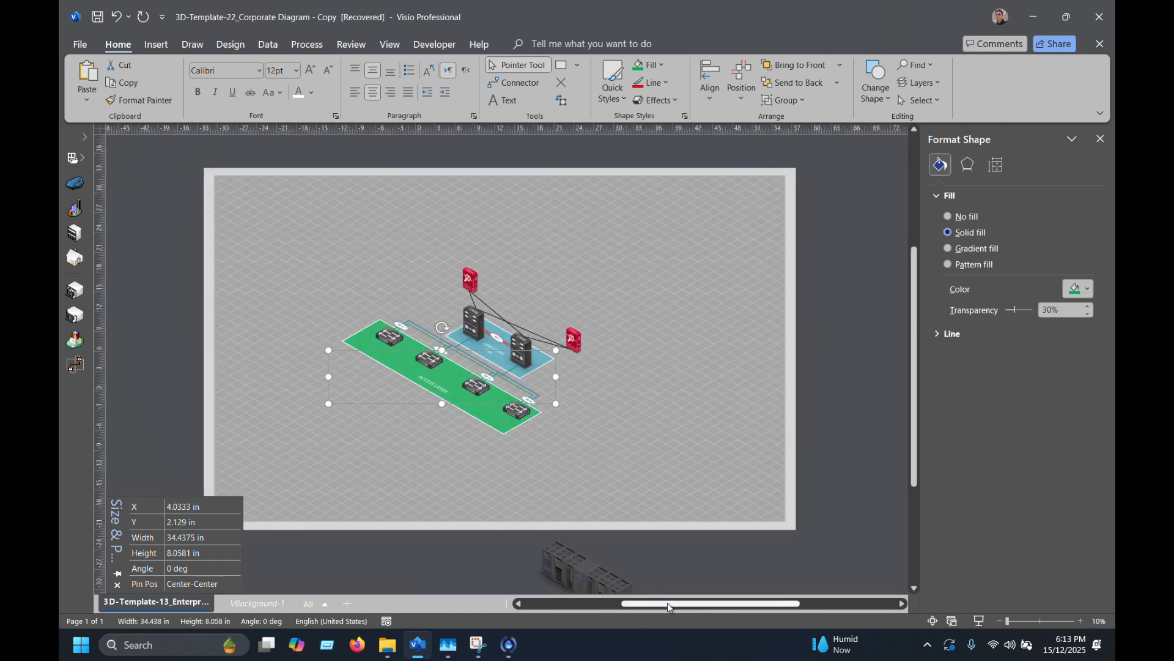
{"action": "left_click", "coordinate": [548, 481]}
{"action": "scroll", "coordinate": [437, 377], "scroll_direction": "up", "scroll_amount": 2}
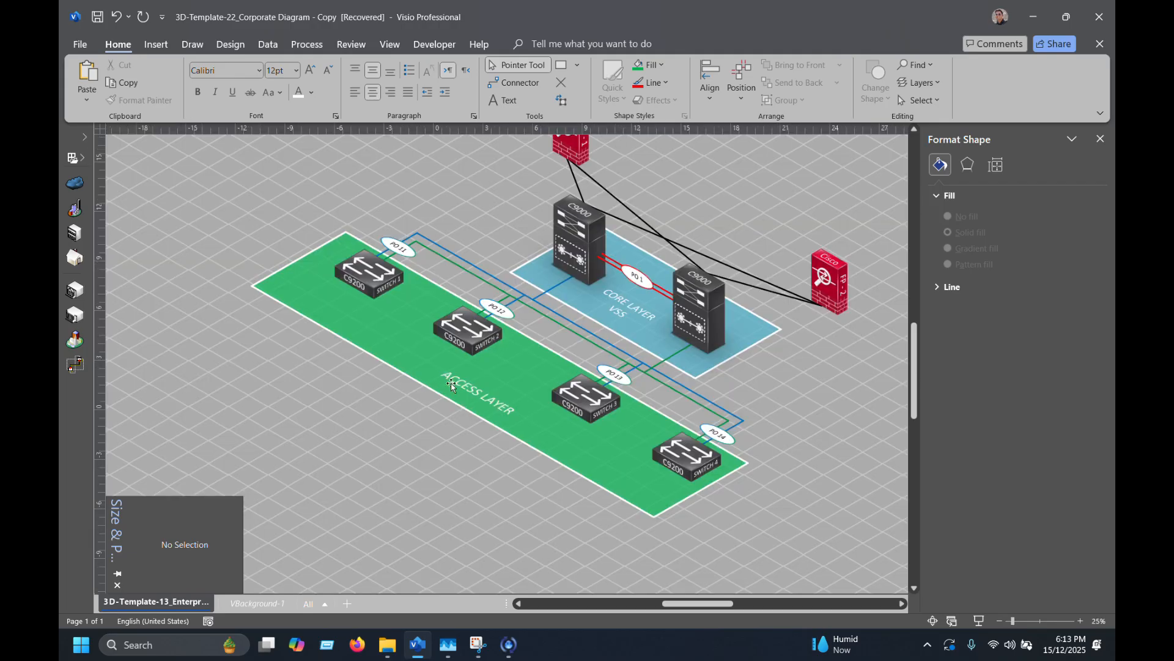
{"action": "scroll", "coordinate": [471, 462], "scroll_direction": "down", "scroll_amount": 11}
{"action": "left_click_drag", "start_coordinate": [810, 479], "coordinate": [670, 284]}
{"action": "scroll", "coordinate": [695, 529], "scroll_direction": "up", "scroll_amount": 4}
{"action": "scroll", "coordinate": [695, 528], "scroll_direction": "up", "scroll_amount": 1}
{"action": "left_click_drag", "start_coordinate": [715, 491], "coordinate": [787, 191]}
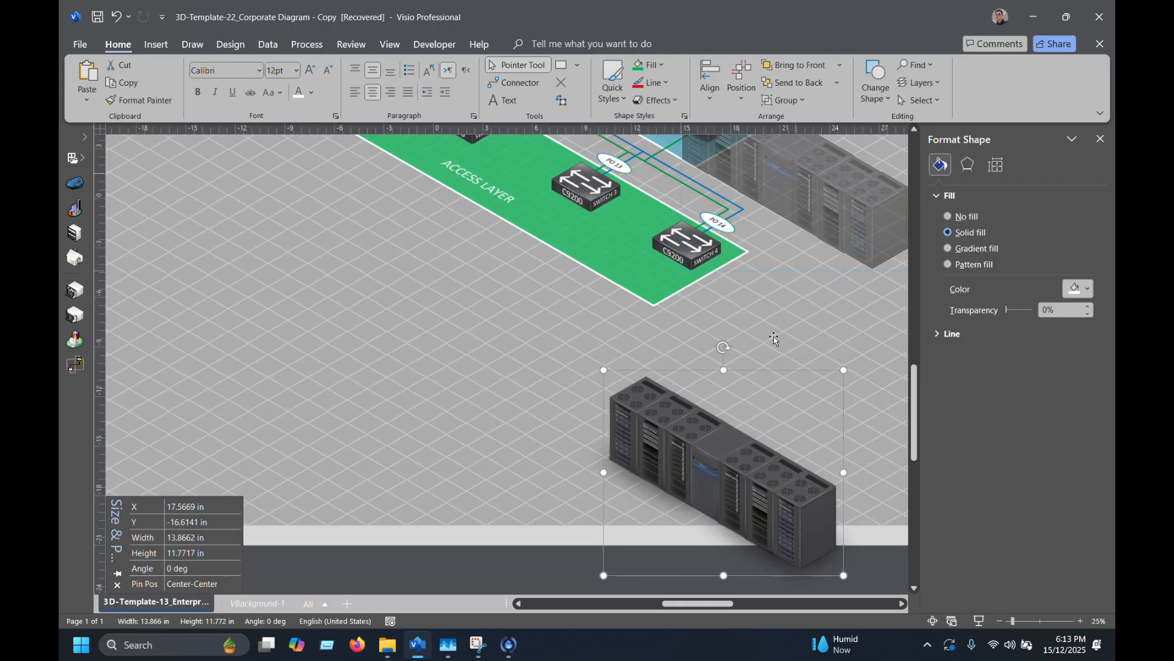
{"action": "scroll", "coordinate": [773, 343], "scroll_direction": "up", "scroll_amount": 7}
{"action": "left_click_drag", "start_coordinate": [835, 414], "coordinate": [809, 165]}
{"action": "scroll", "coordinate": [647, 597], "scroll_direction": "up", "scroll_amount": 2}
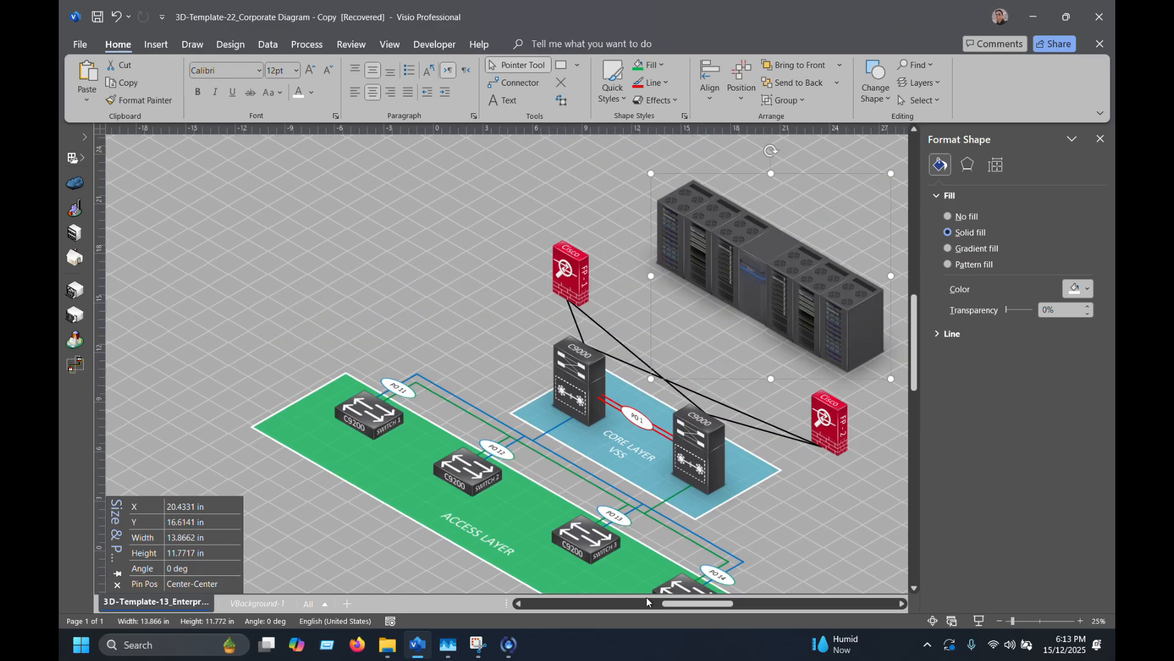
{"action": "left_click_drag", "start_coordinate": [699, 603], "coordinate": [727, 604]}
{"action": "left_click_drag", "start_coordinate": [548, 295], "coordinate": [617, 296]}
{"action": "left_click_drag", "start_coordinate": [634, 308], "coordinate": [646, 322]}
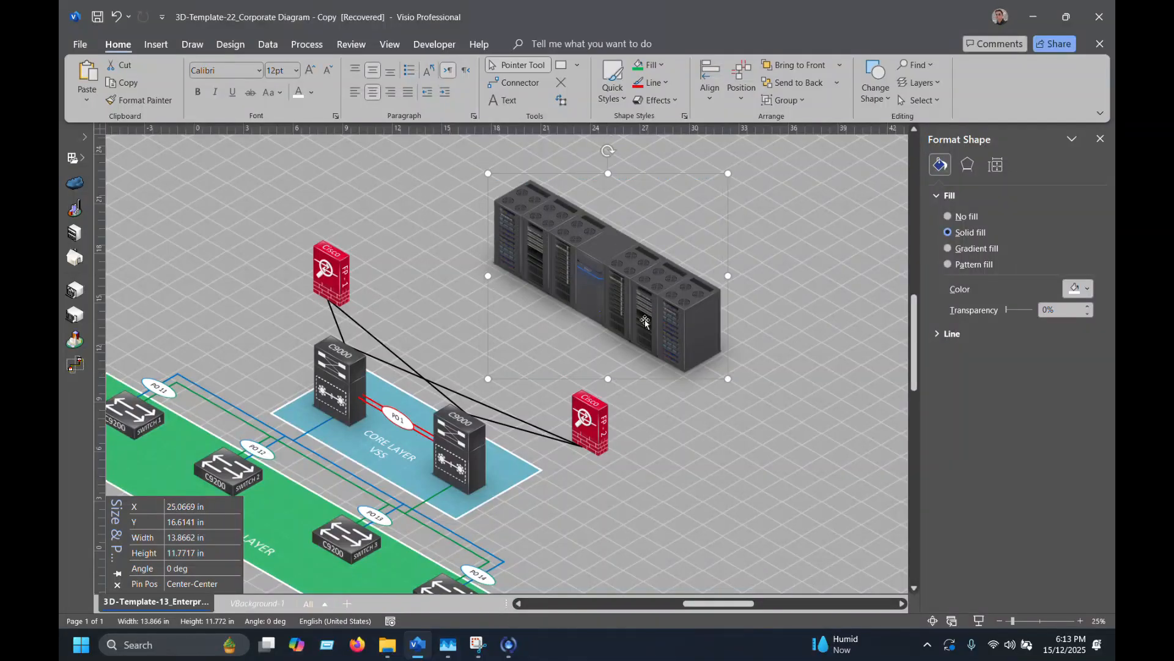
Copy a short blue link segment to the empty floor between the firewalls and make it horizontal, about 3.68 in long.
{"action": "left_click", "coordinate": [756, 508]}
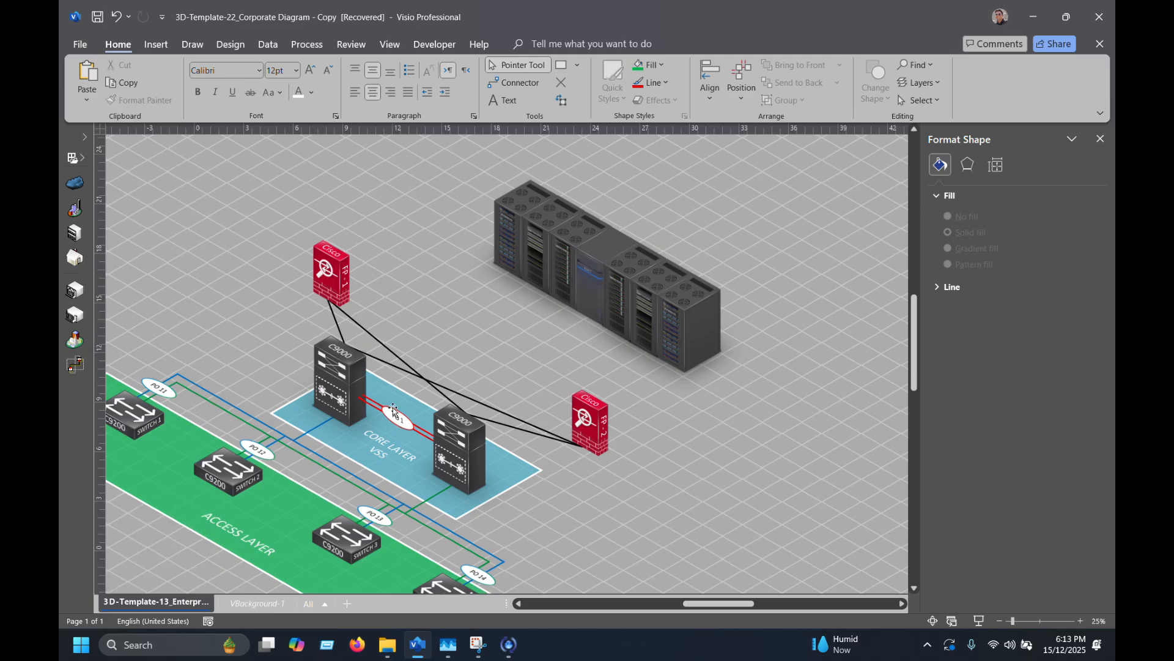
{"action": "scroll", "coordinate": [315, 441], "scroll_direction": "down", "scroll_amount": 1}
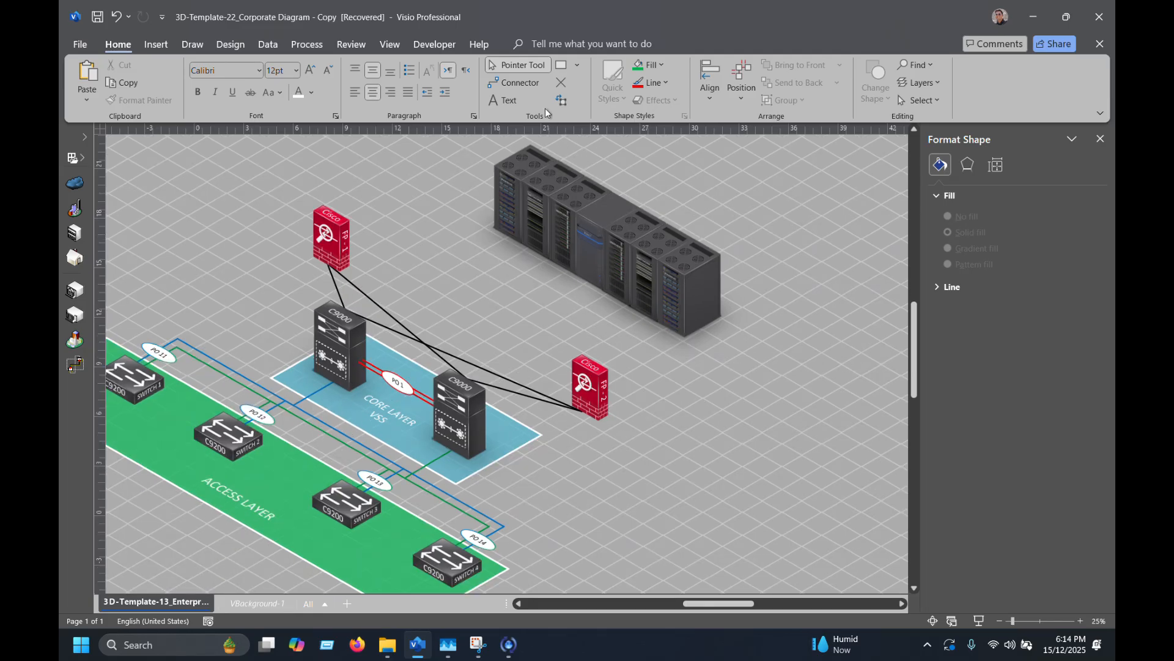
{"action": "left_click", "coordinate": [322, 431]}
{"action": "left_click", "coordinate": [314, 393]}
{"action": "left_click_drag", "start_coordinate": [314, 394], "coordinate": [451, 283], "text": "ctrl"}
{"action": "scroll", "coordinate": [457, 296], "scroll_direction": "up", "scroll_amount": 3, "text": "ctrl"}
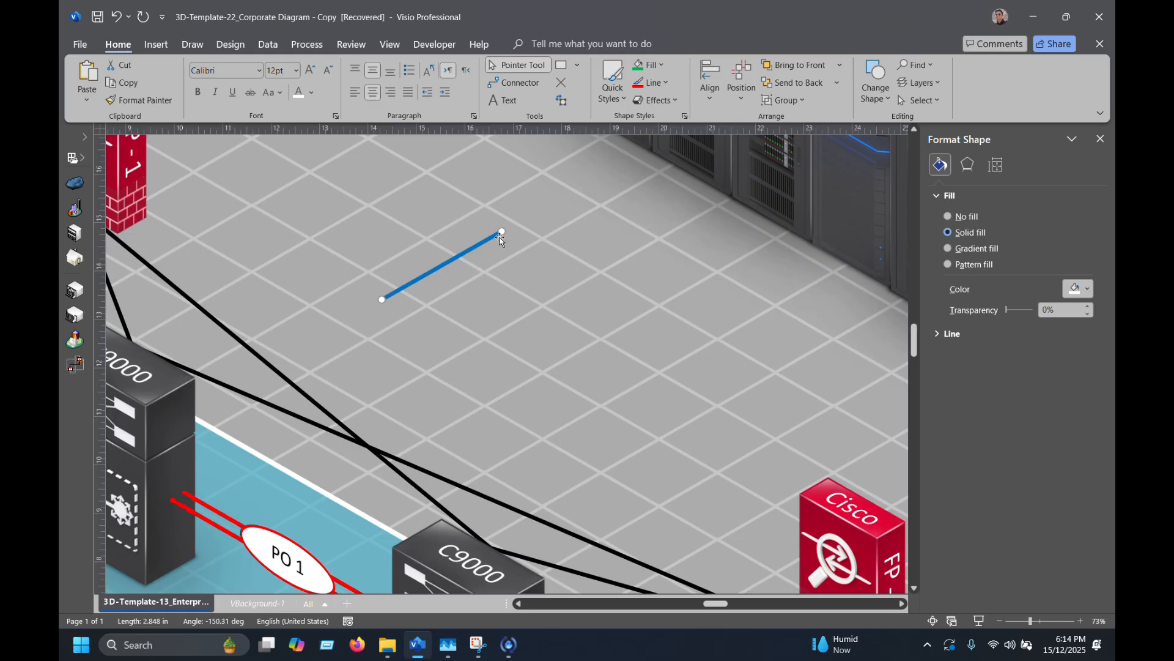
{"action": "left_click_drag", "start_coordinate": [505, 228], "coordinate": [543, 273]}
{"action": "left_click", "coordinate": [477, 246]}
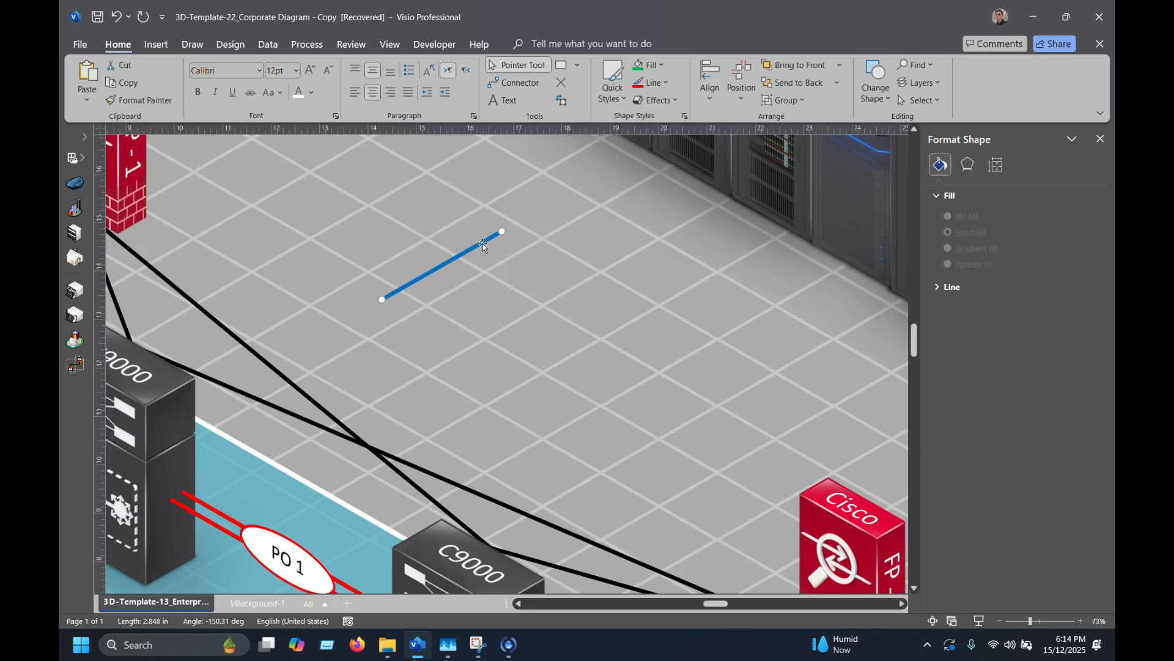
{"action": "left_click_drag", "start_coordinate": [503, 231], "coordinate": [559, 300]}
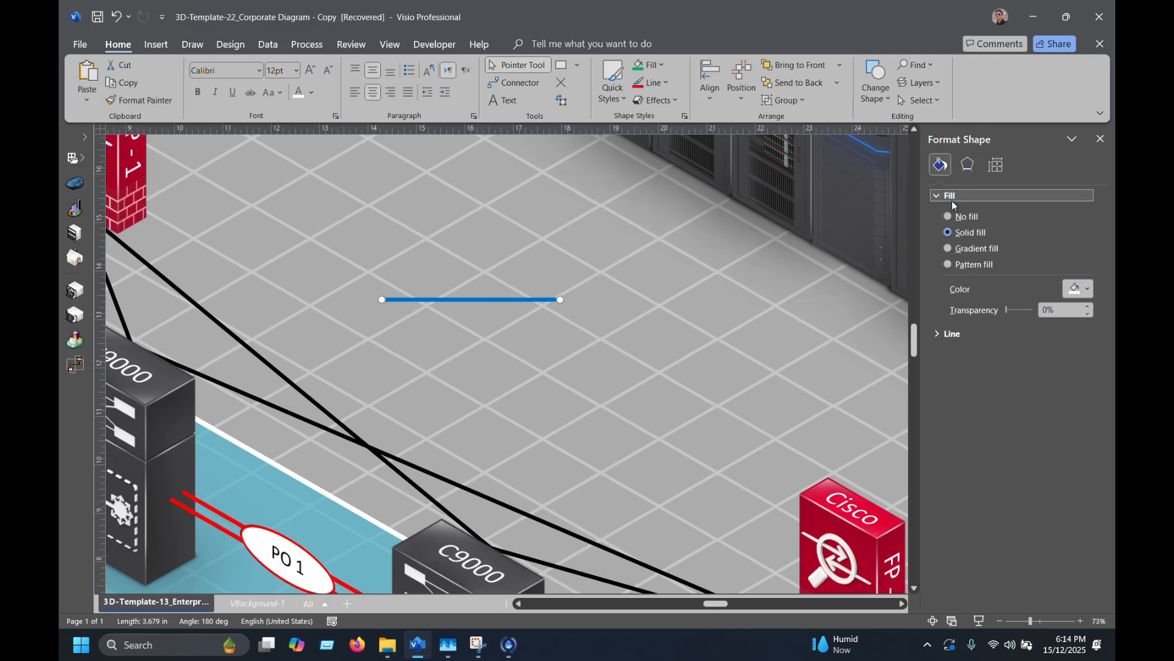
Set the begin arrow type of the copied blue line to the solid arrowhead, style 04.
{"action": "left_click", "coordinate": [946, 334]}
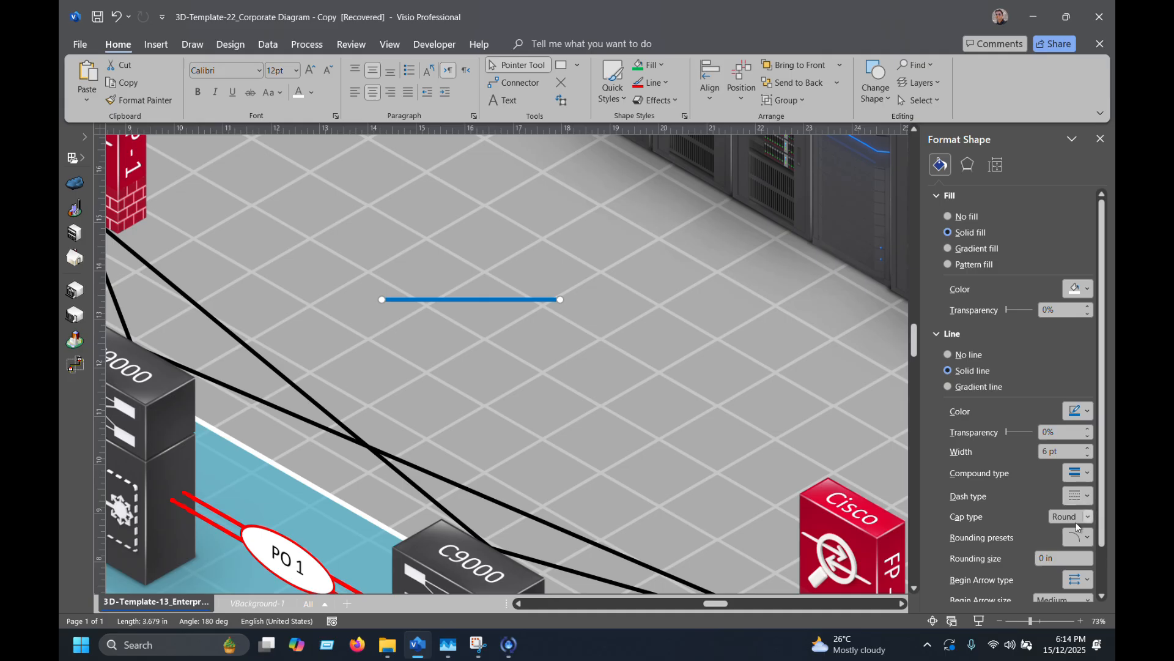
{"action": "scroll", "coordinate": [1078, 533], "scroll_direction": "down", "scroll_amount": 2}
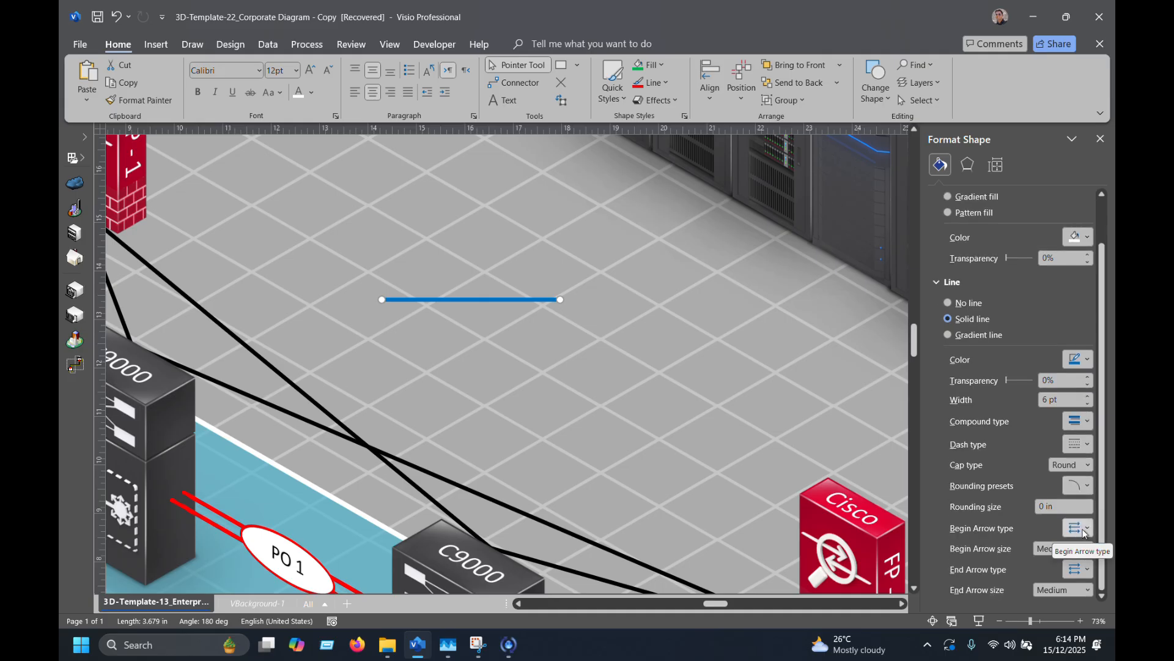
{"action": "left_click", "coordinate": [1088, 530]}
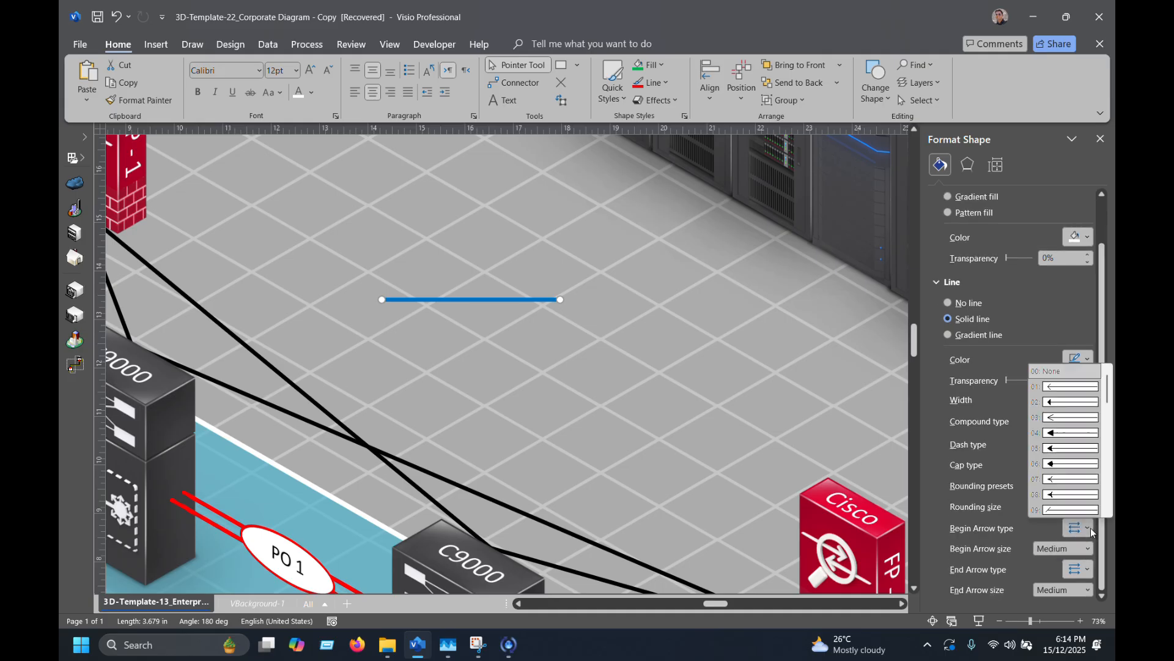
{"action": "left_click", "coordinate": [1062, 433]}
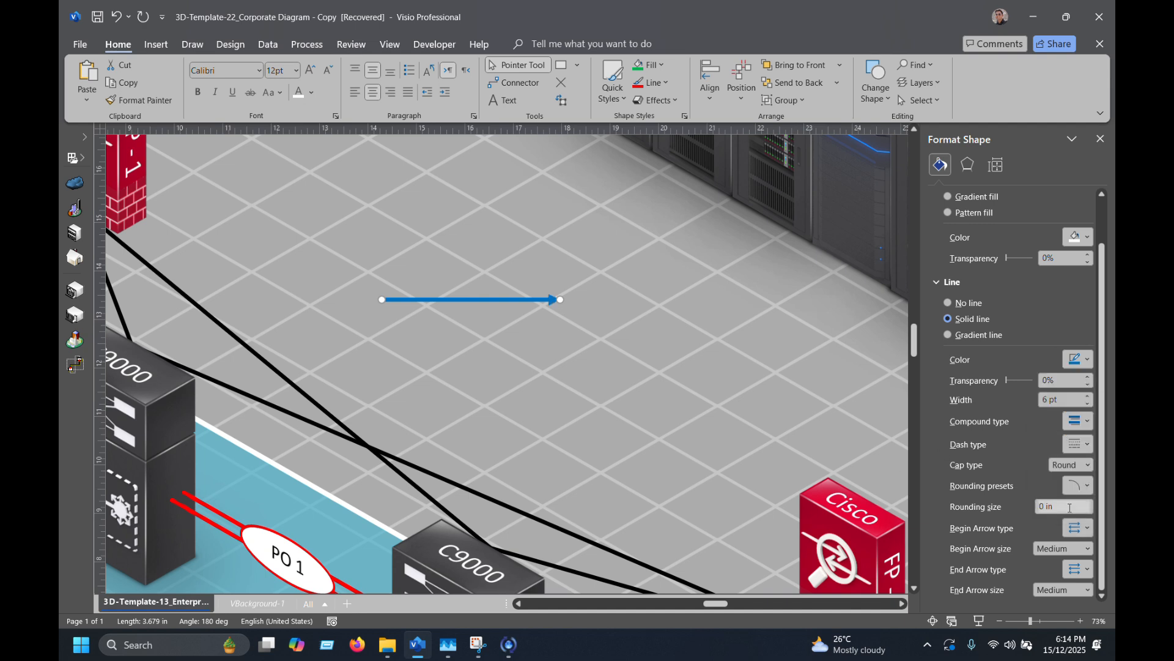
Increase the line width of the blue arrow to 10 pt.
{"action": "left_click", "coordinate": [1088, 396]}
{"action": "left_click", "coordinate": [1089, 397]}
{"action": "left_click", "coordinate": [1088, 396]}
{"action": "left_click", "coordinate": [1088, 396]}
{"action": "left_click", "coordinate": [1088, 397]}
{"action": "left_click", "coordinate": [1089, 397]}
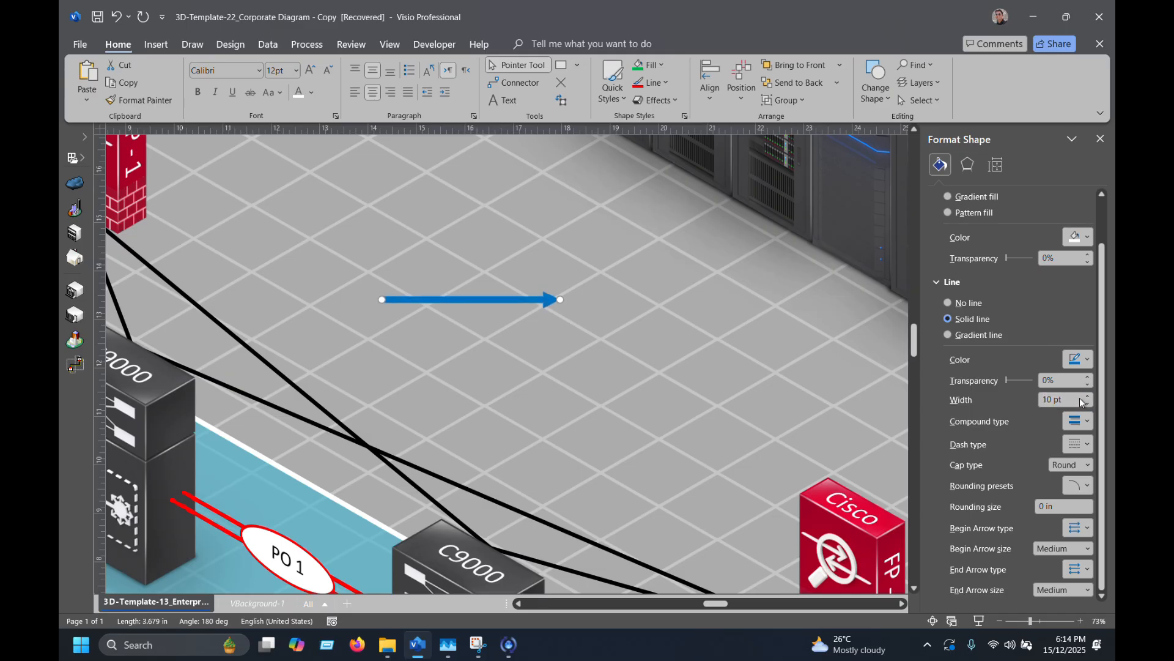
Set the line width of the blue arrow on the open floor to 20 pt.
{"action": "left_click", "coordinate": [1088, 396]}
{"action": "left_click", "coordinate": [1088, 396]}
{"action": "left_click", "coordinate": [1088, 396]}
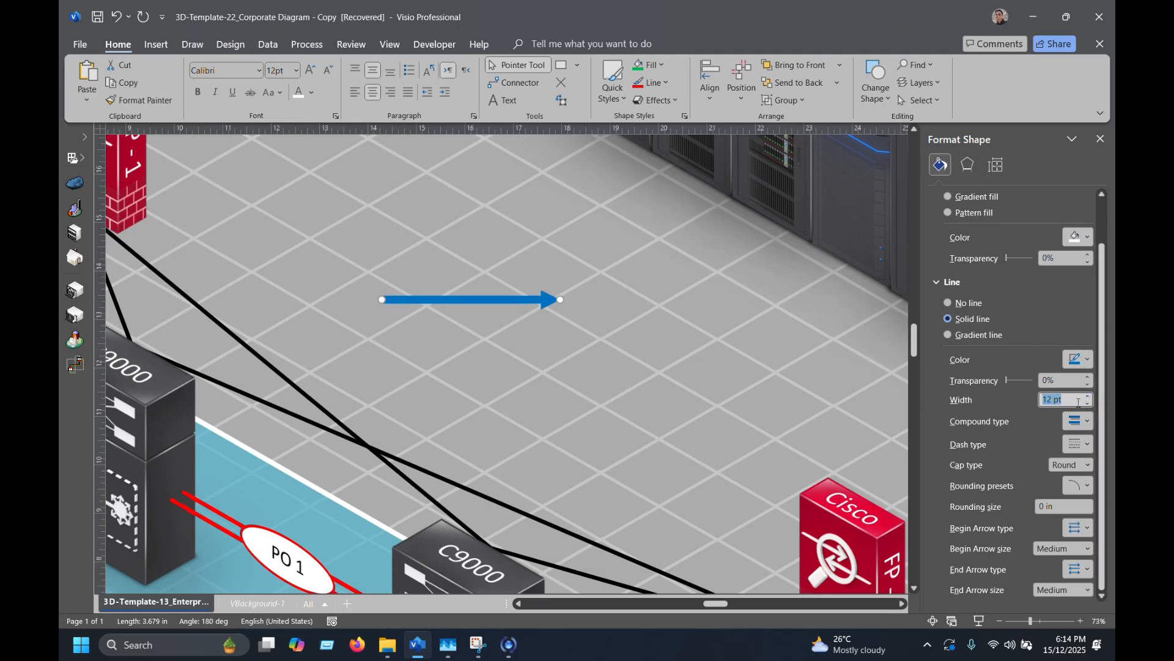
{"action": "type", "text": "20"}
{"action": "key", "text": "Return"}
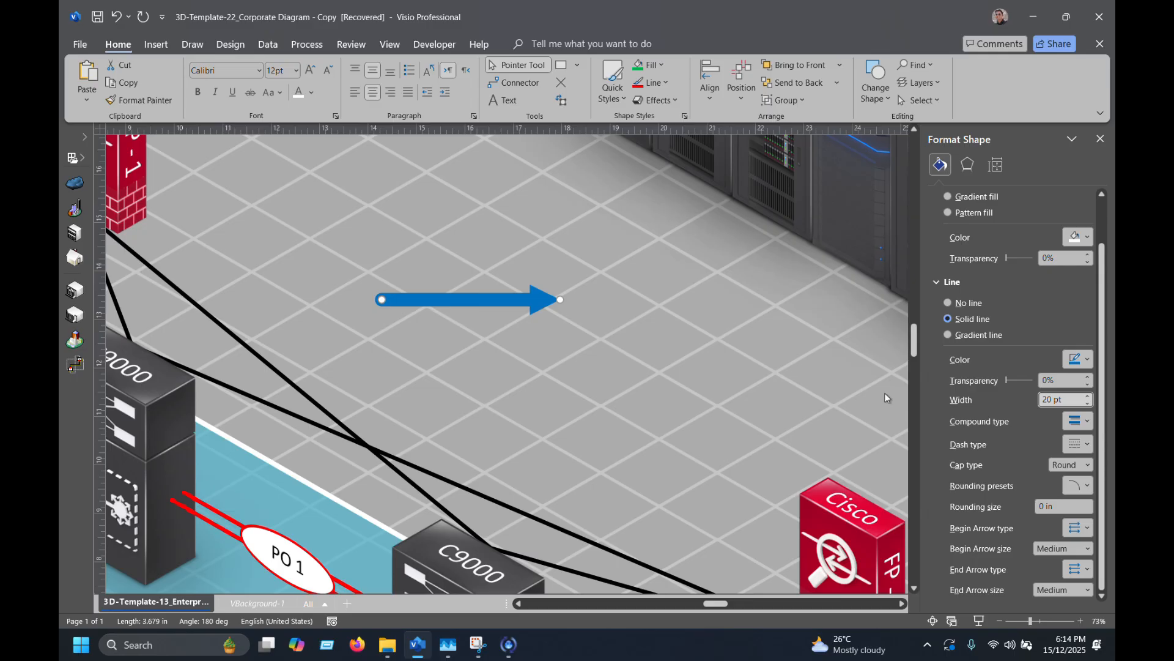
{"action": "left_click", "coordinate": [676, 100]}
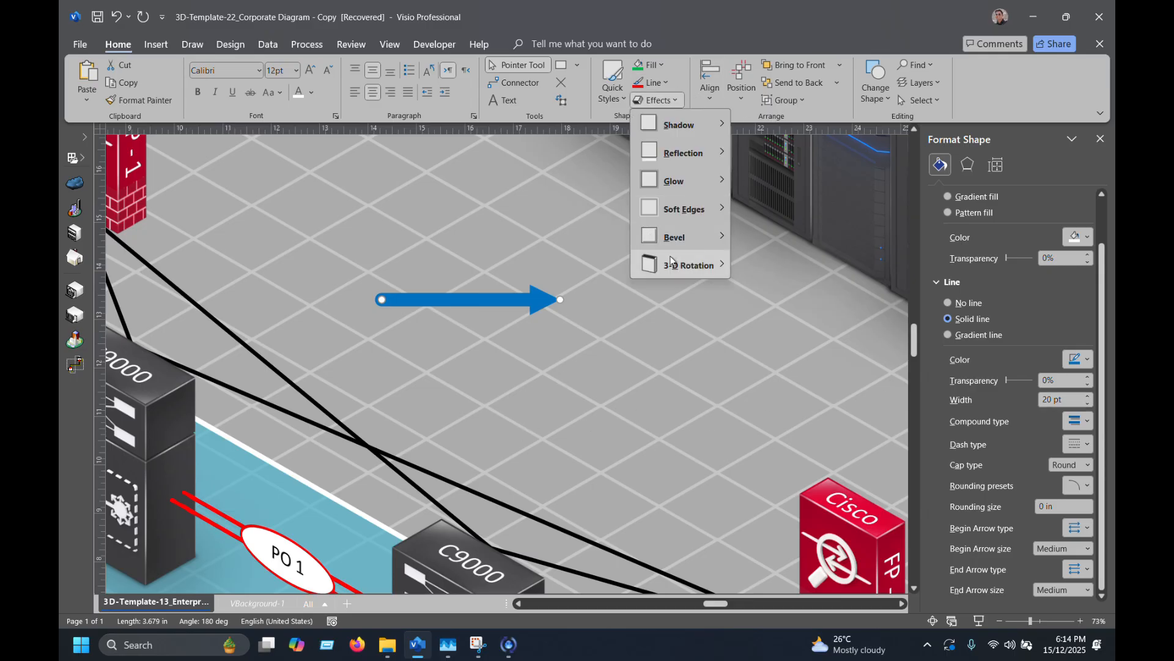
{"action": "mouse_move", "coordinate": [676, 265]}
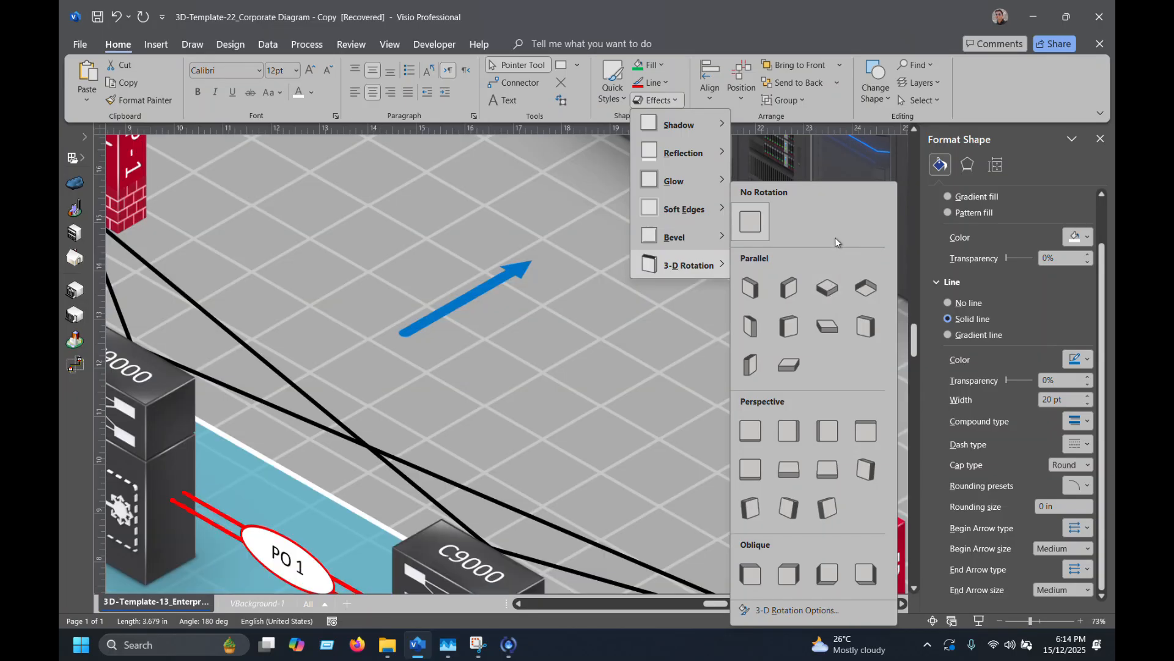
{"action": "left_click", "coordinate": [823, 287]}
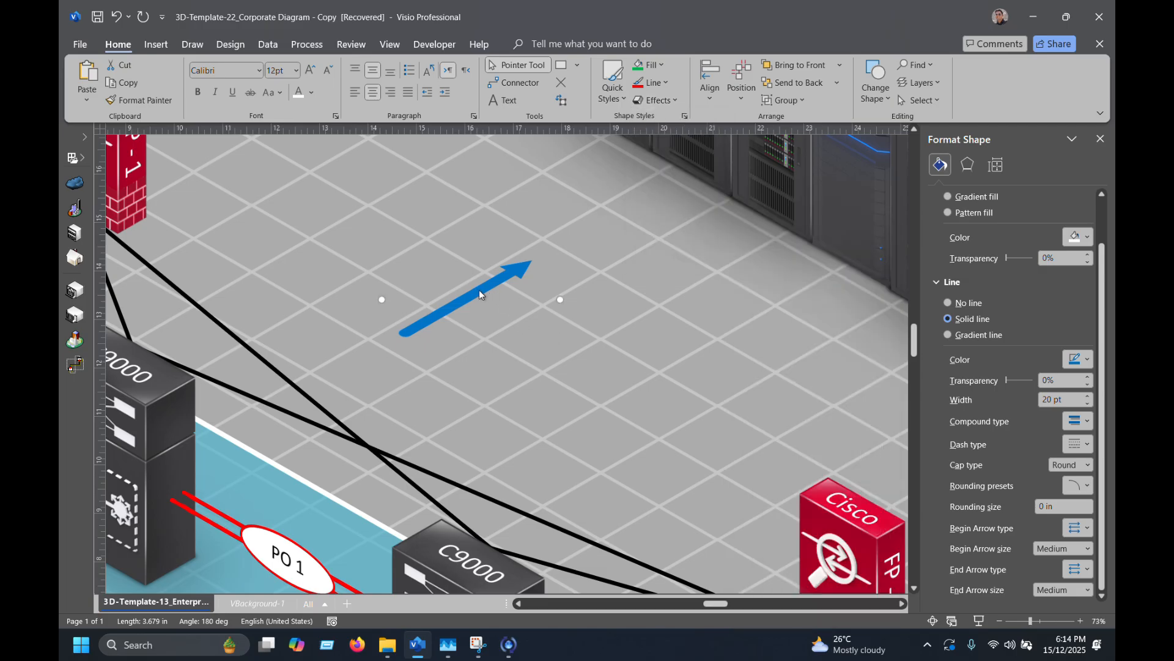
{"action": "left_click_drag", "start_coordinate": [563, 300], "coordinate": [689, 281]}
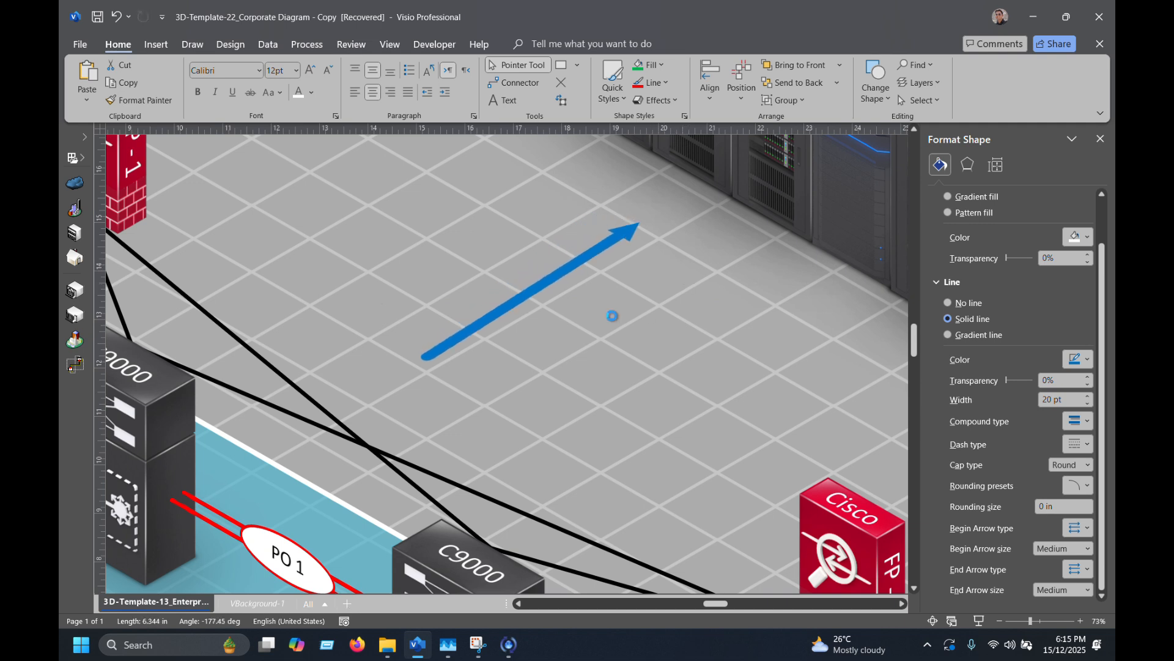
{"action": "key", "text": "ctrl+z"}
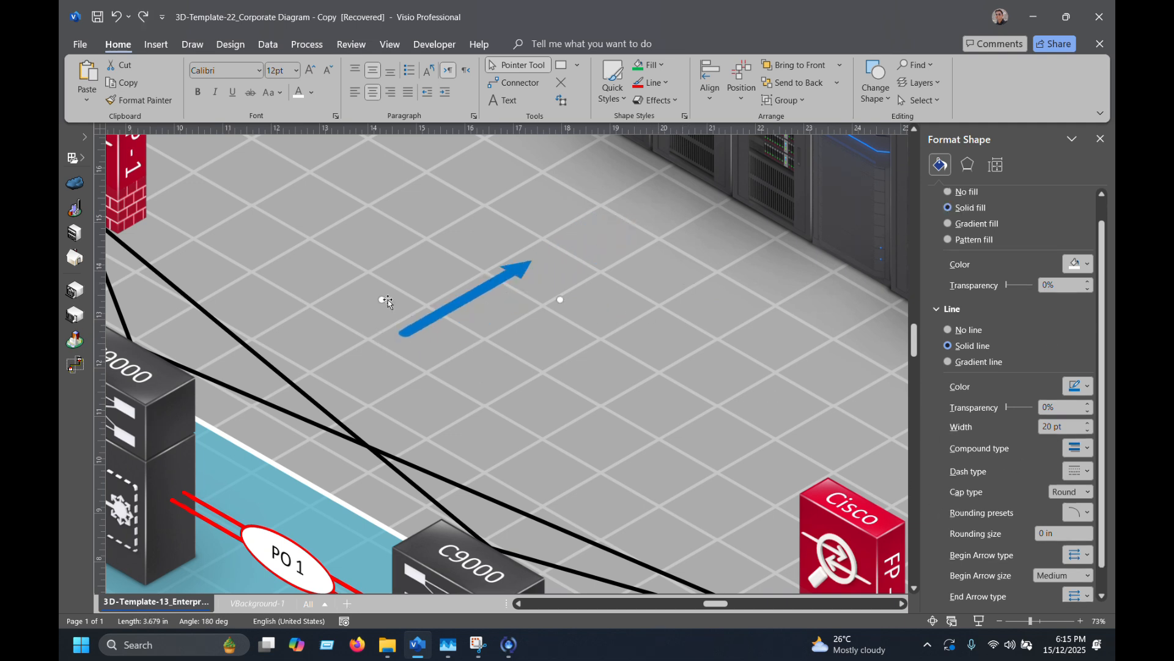
{"action": "left_click_drag", "start_coordinate": [383, 300], "coordinate": [232, 299]}
{"action": "key", "text": "ctrl+z"}
{"action": "key", "text": "ctrl+z"}
Lengthen the horizontal blue arrow to about 9.09 in and apply the parallel 3-D rotation preset that lays it flat on the isometric floor.
{"action": "left_click_drag", "start_coordinate": [561, 298], "coordinate": [822, 301]}
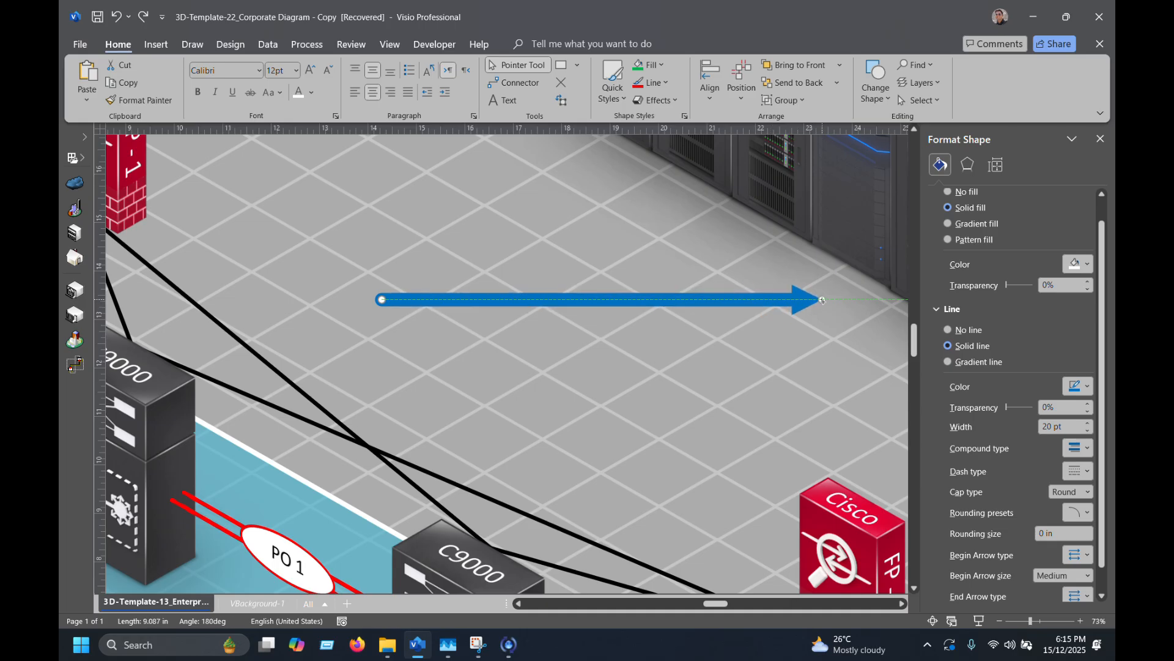
{"action": "left_click", "coordinate": [655, 100]}
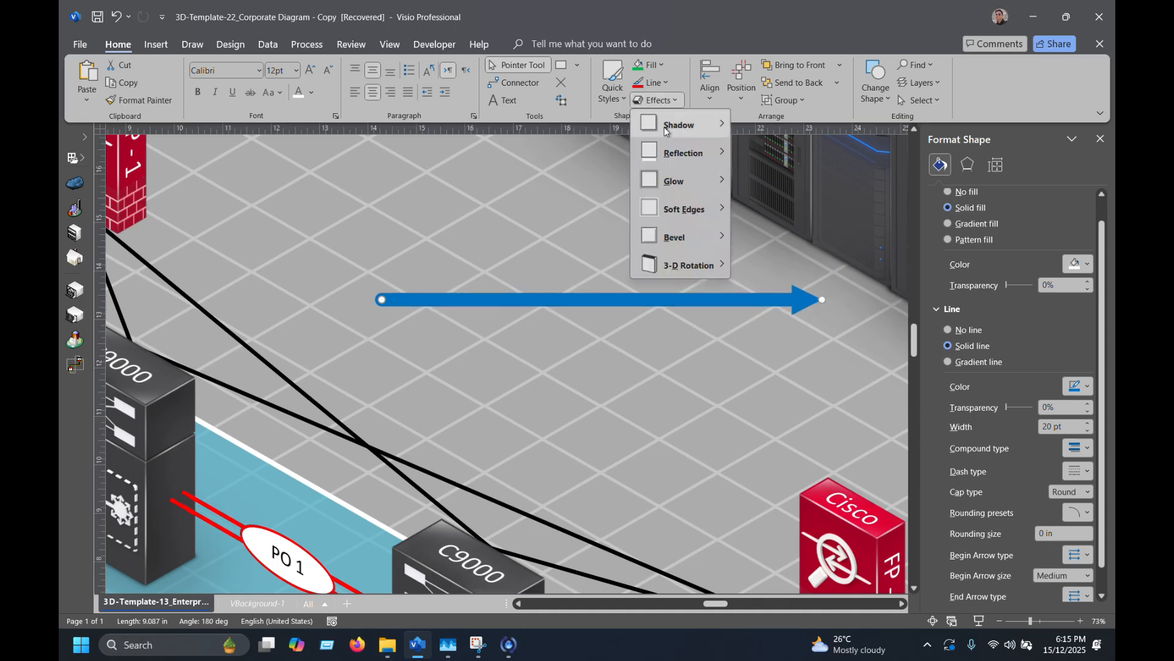
{"action": "mouse_move", "coordinate": [693, 274]}
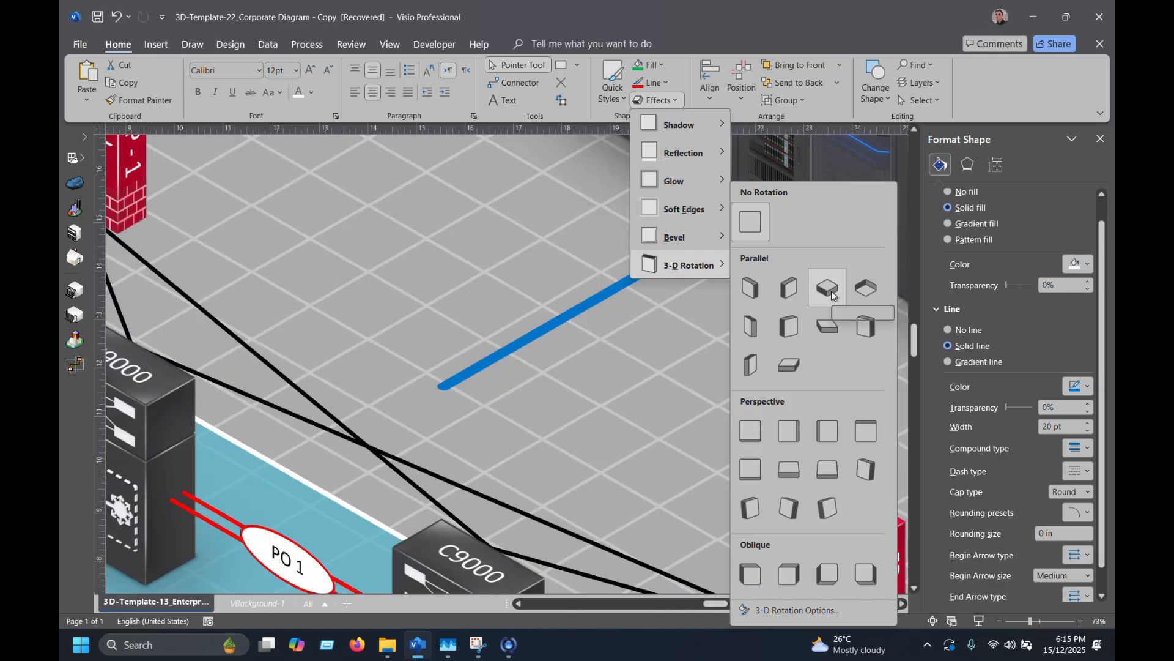
{"action": "left_click", "coordinate": [828, 288]}
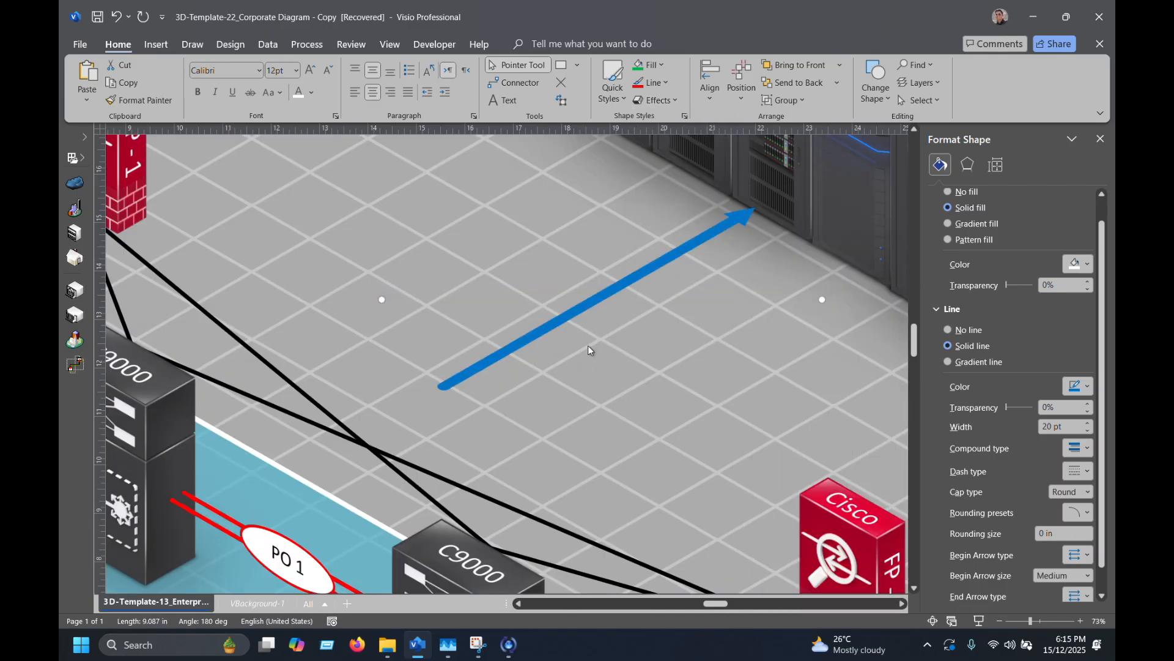
Position the rotated blue arrow on the open floor between the two firewalls, pointing at the server rack row.
{"action": "left_click", "coordinate": [578, 310]}
{"action": "left_click", "coordinate": [594, 301]}
{"action": "left_click_drag", "start_coordinate": [593, 301], "coordinate": [540, 283]}
{"action": "scroll", "coordinate": [533, 289], "scroll_direction": "down", "scroll_amount": 2}
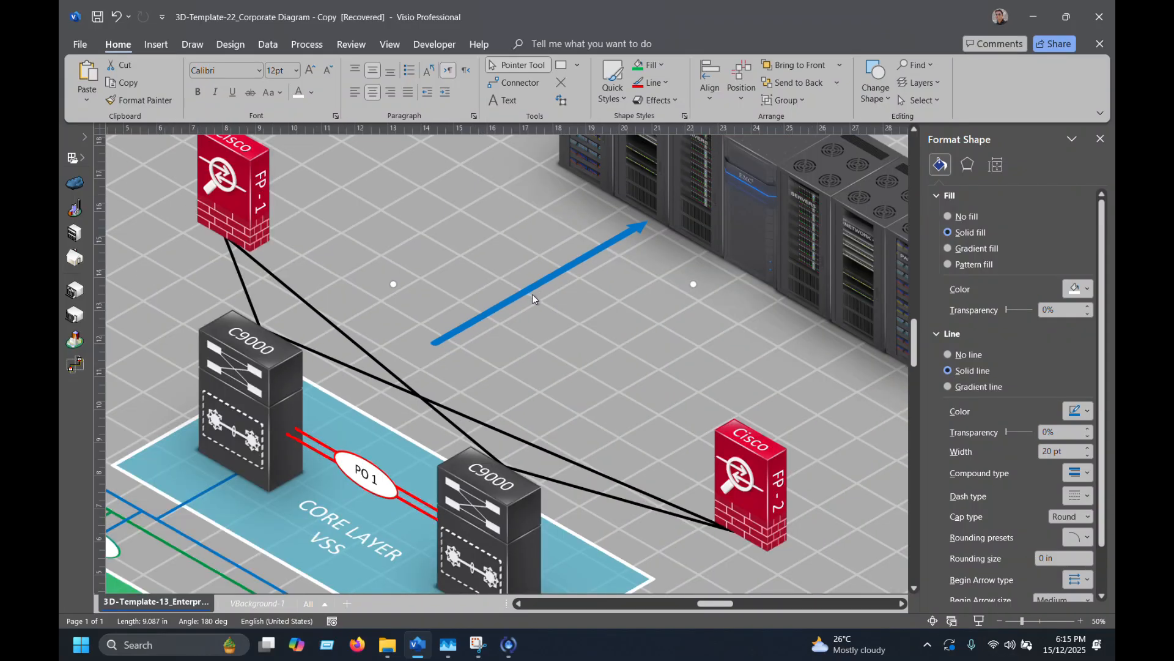
{"action": "key", "text": "Left"}
{"action": "key", "text": "Left"}
{"action": "key", "text": "Left"}
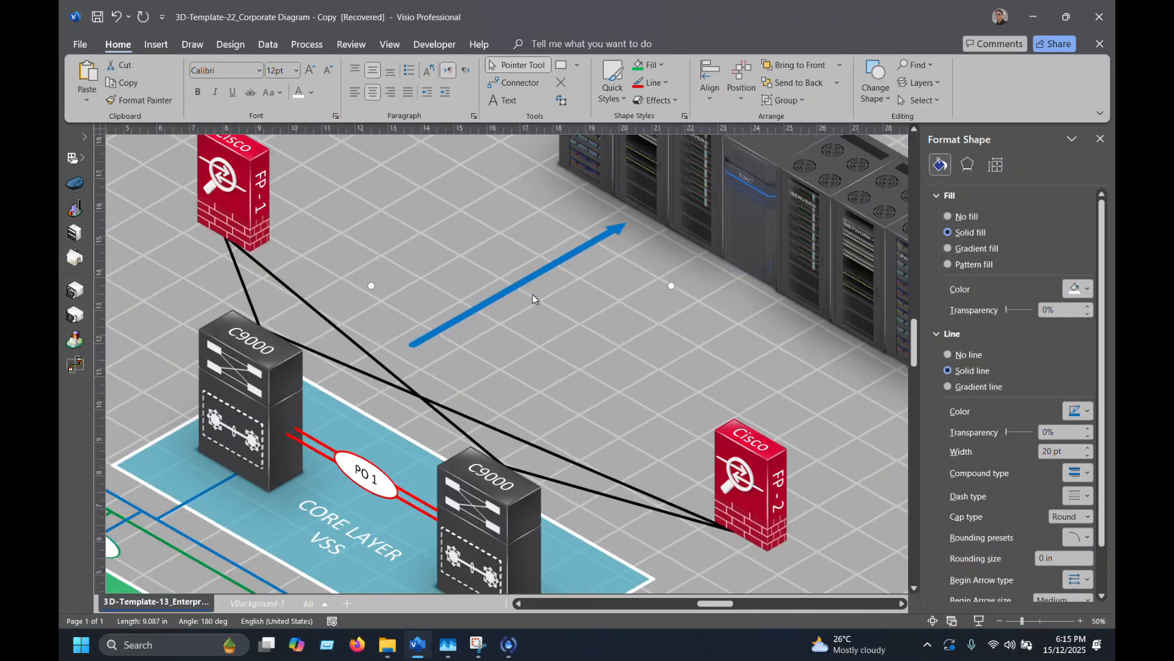
{"action": "key", "text": "Down"}
{"action": "key", "text": "Down"}
{"action": "key", "text": "Down"}
{"action": "key", "text": "Right"}
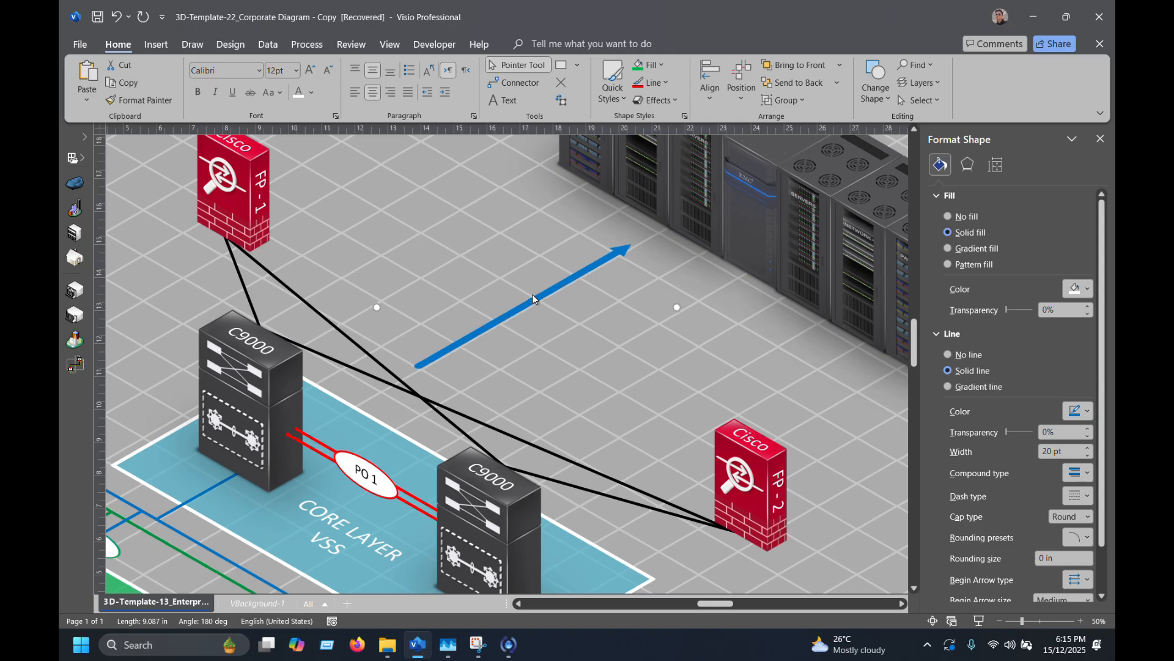
{"action": "key", "text": "shift+Right"}
{"action": "key", "text": "shift+Right"}
{"action": "key", "text": "shift+Right"}
{"action": "key", "text": "shift+Right"}
{"action": "key", "text": "shift+Right"}
{"action": "key", "text": "shift+Down"}
{"action": "key", "text": "shift+Down"}
{"action": "key", "text": "shift+Down"}
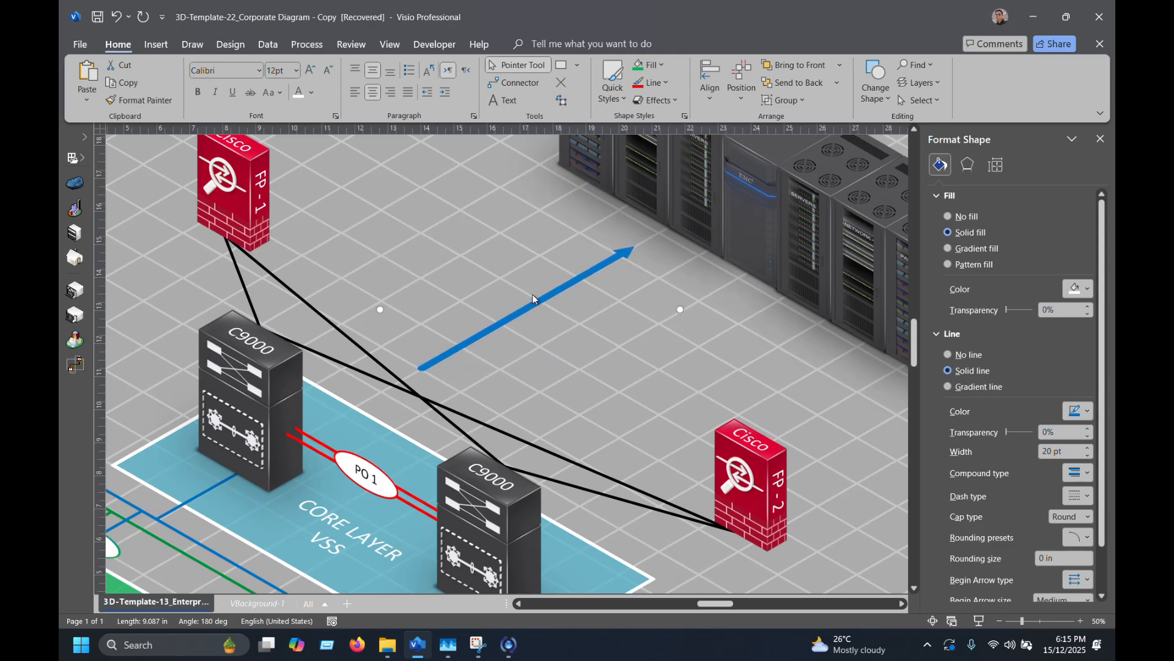
{"action": "key", "text": "shift+Down"}
Duplicate the blue arrow and recolour the copy with the recently used green.
{"action": "key", "text": "ctrl+d"}
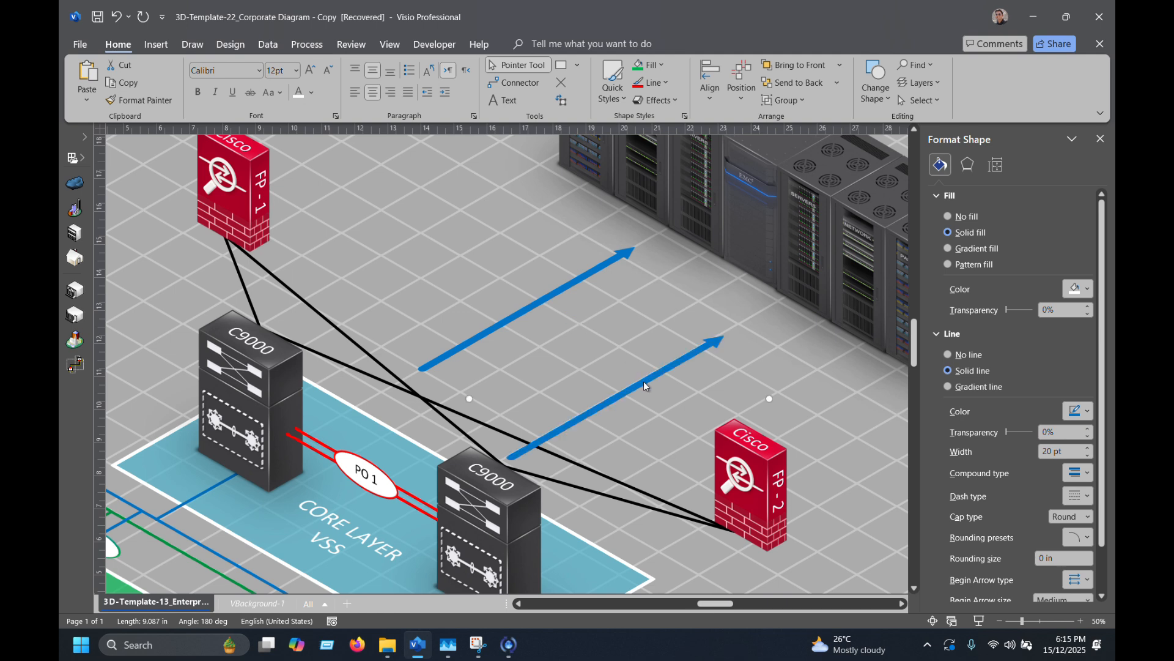
{"action": "left_click", "coordinate": [671, 91]}
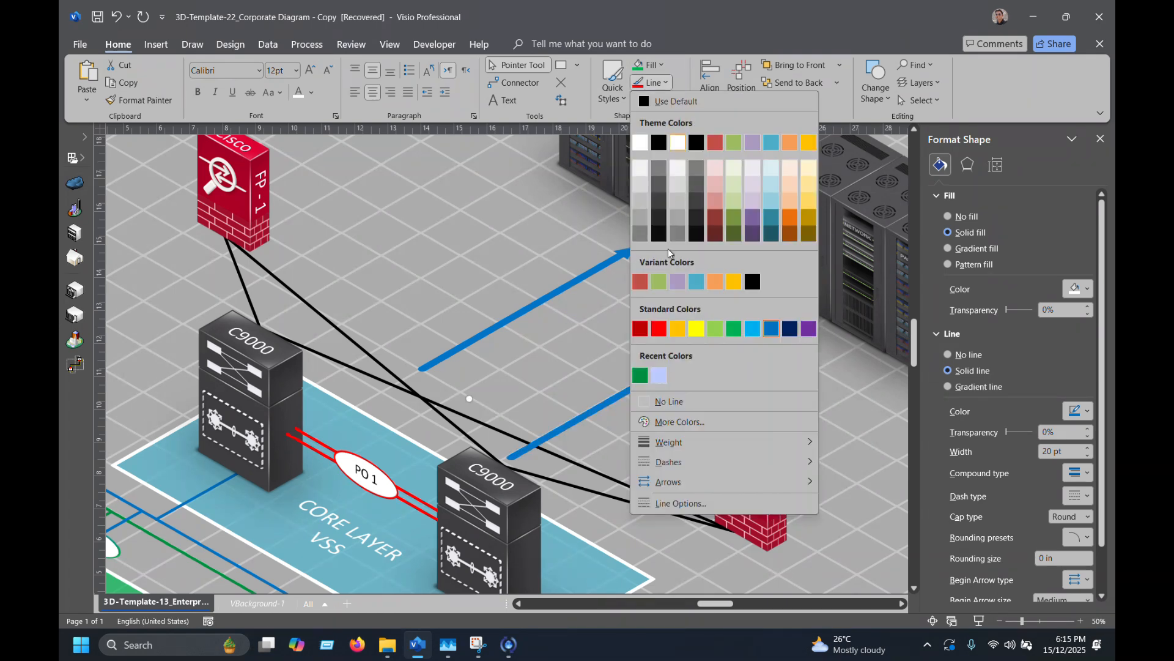
{"action": "left_click", "coordinate": [639, 376]}
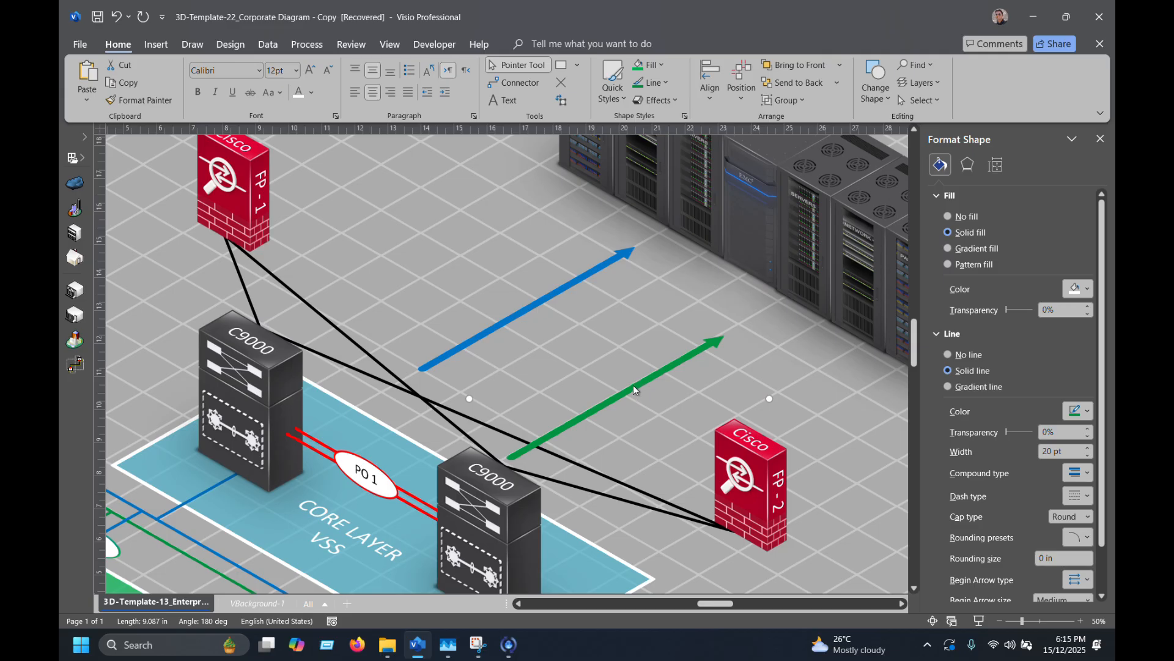
Shift the green arrow horizontally towards the FP-2 firewall, parallel to the blue arrow and pointing at the server racks.
{"action": "key", "text": "Right"}
{"action": "key", "text": "Right"}
{"action": "key", "text": "Right"}
{"action": "key", "text": "Right"}
{"action": "key", "text": "Right"}
{"action": "key", "text": "Right"}
{"action": "key", "text": "Right"}
{"action": "key", "text": "Right"}
{"action": "key", "text": "Right"}
{"action": "key", "text": "Right"}
{"action": "key", "text": "Right"}
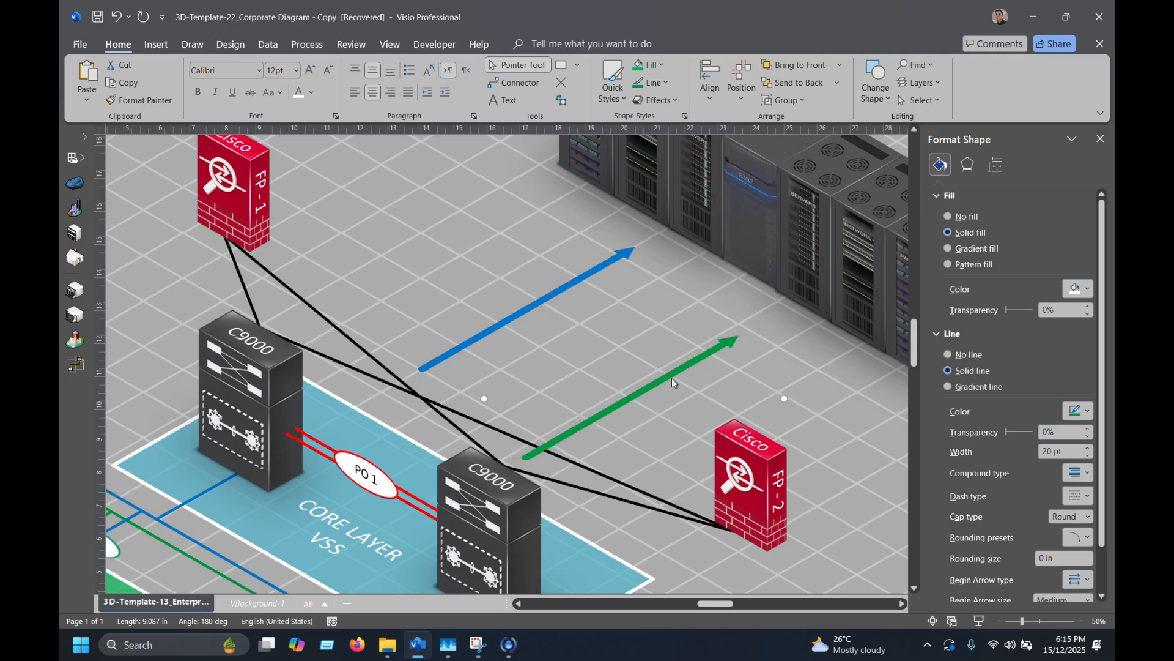
{"action": "key", "text": "Left"}
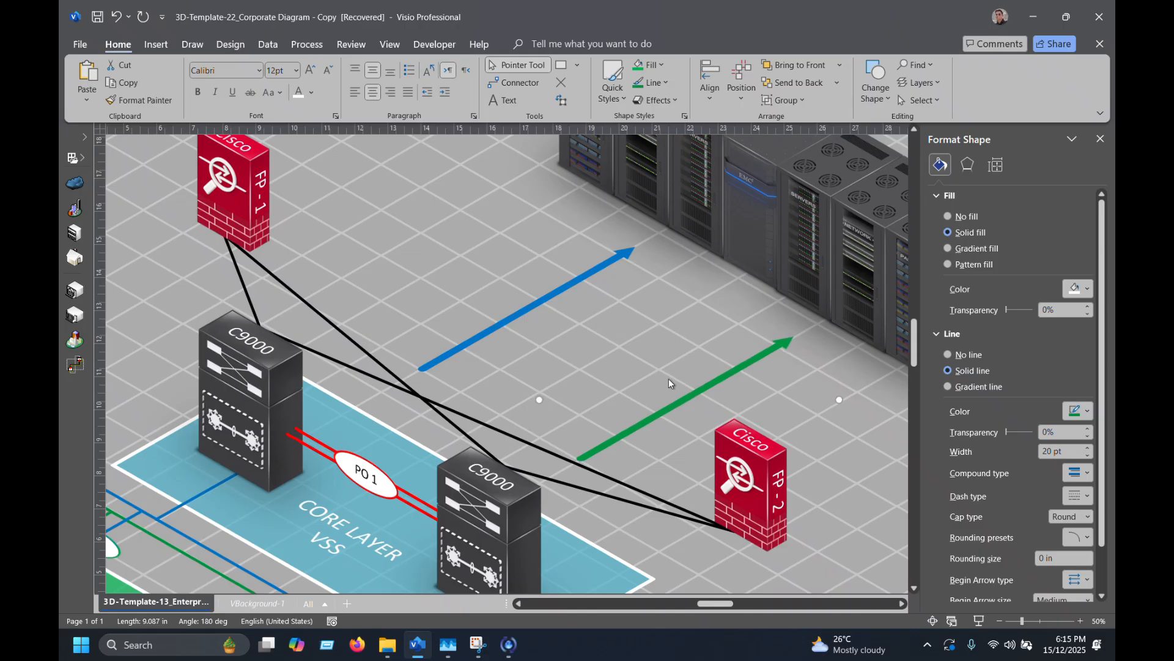
{"action": "left_click", "coordinate": [543, 226]}
Close the Format Shape pane and review the complete diagram, from the access layer switches to the server racks and whole page.
{"action": "scroll", "coordinate": [420, 235], "scroll_direction": "down", "scroll_amount": 2, "text": "ctrl"}
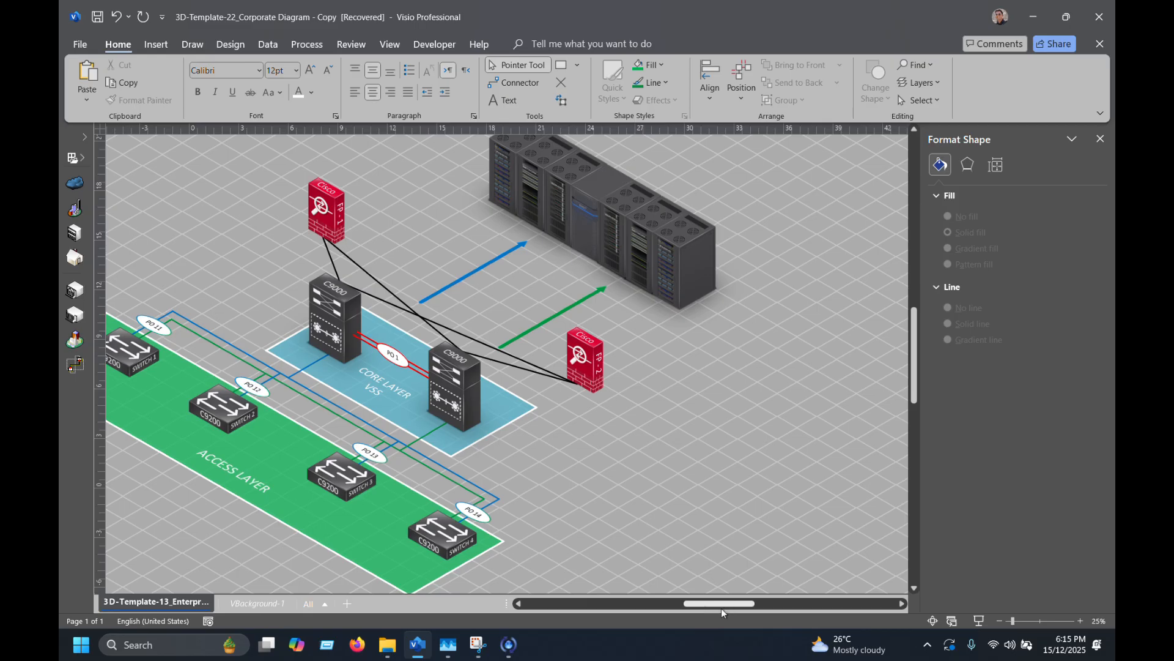
{"action": "scroll", "coordinate": [661, 495], "scroll_direction": "left", "scroll_amount": 3}
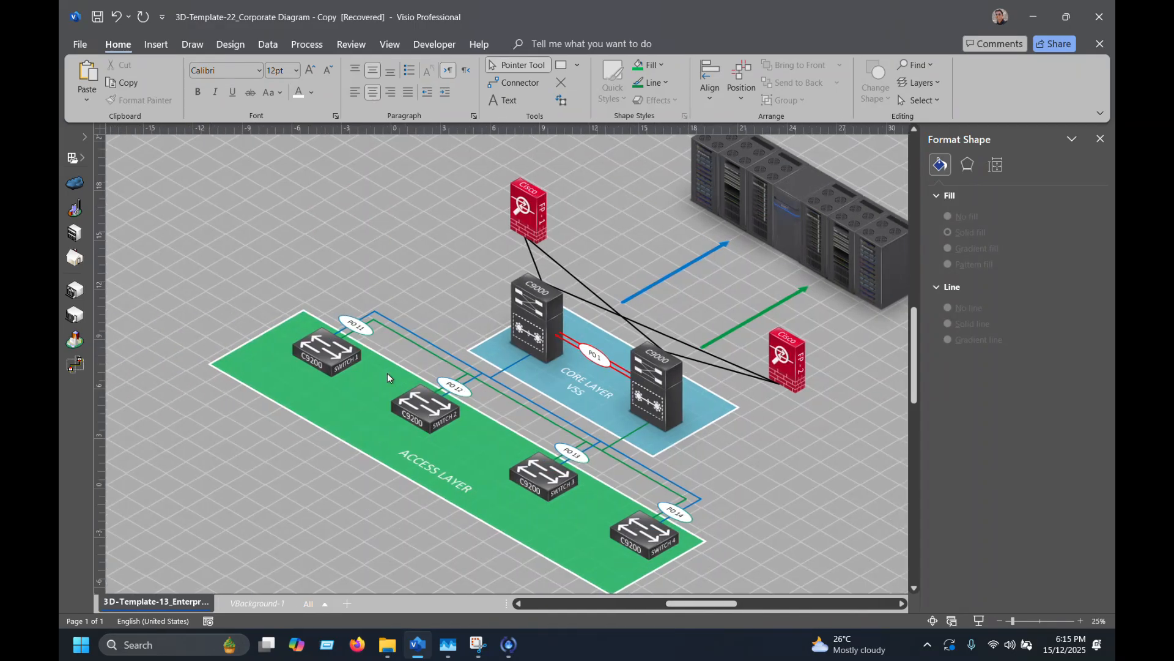
{"action": "scroll", "coordinate": [278, 405], "scroll_direction": "down", "scroll_amount": 1}
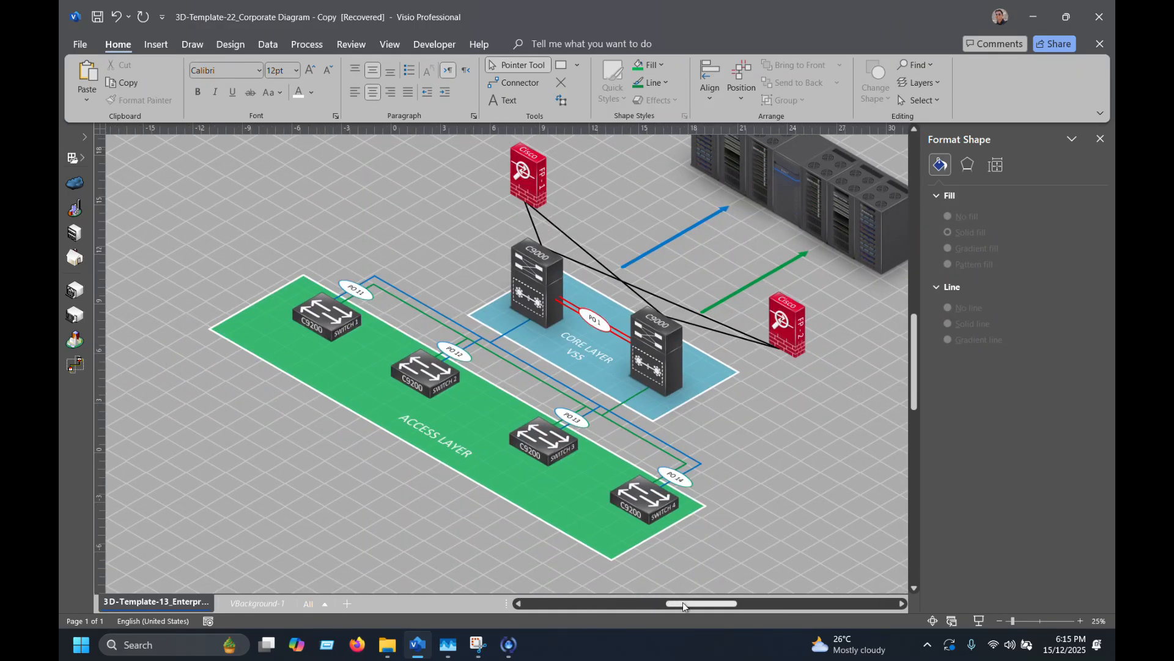
{"action": "left_click_drag", "start_coordinate": [684, 602], "coordinate": [690, 604]}
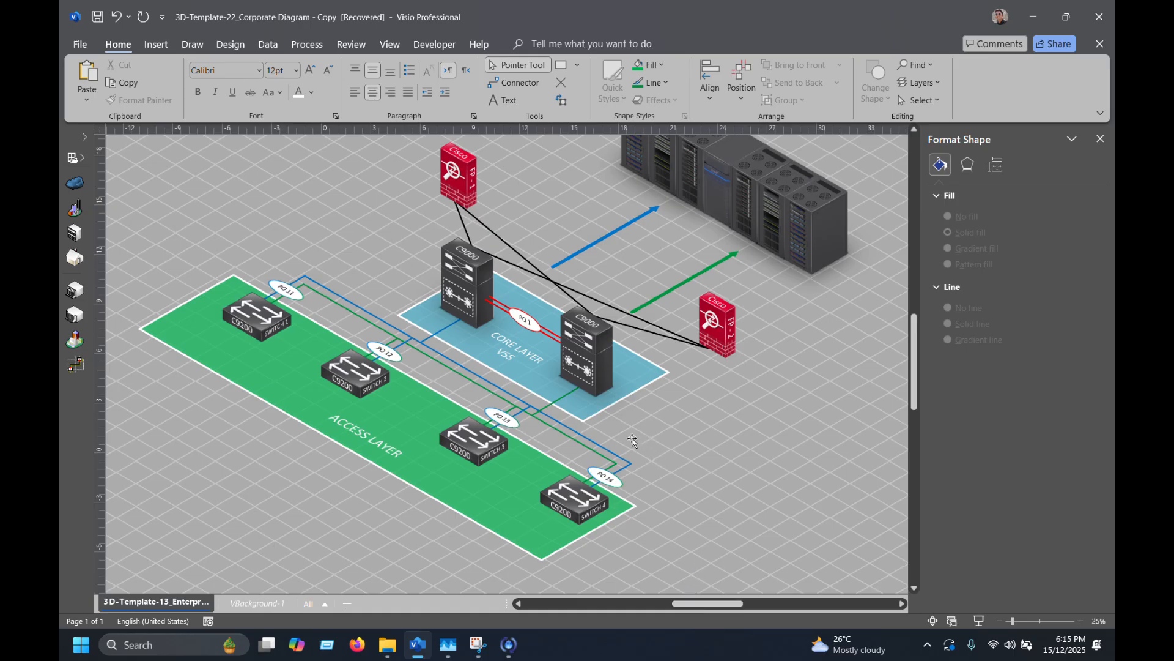
{"action": "scroll", "coordinate": [600, 409], "scroll_direction": "down", "scroll_amount": 1}
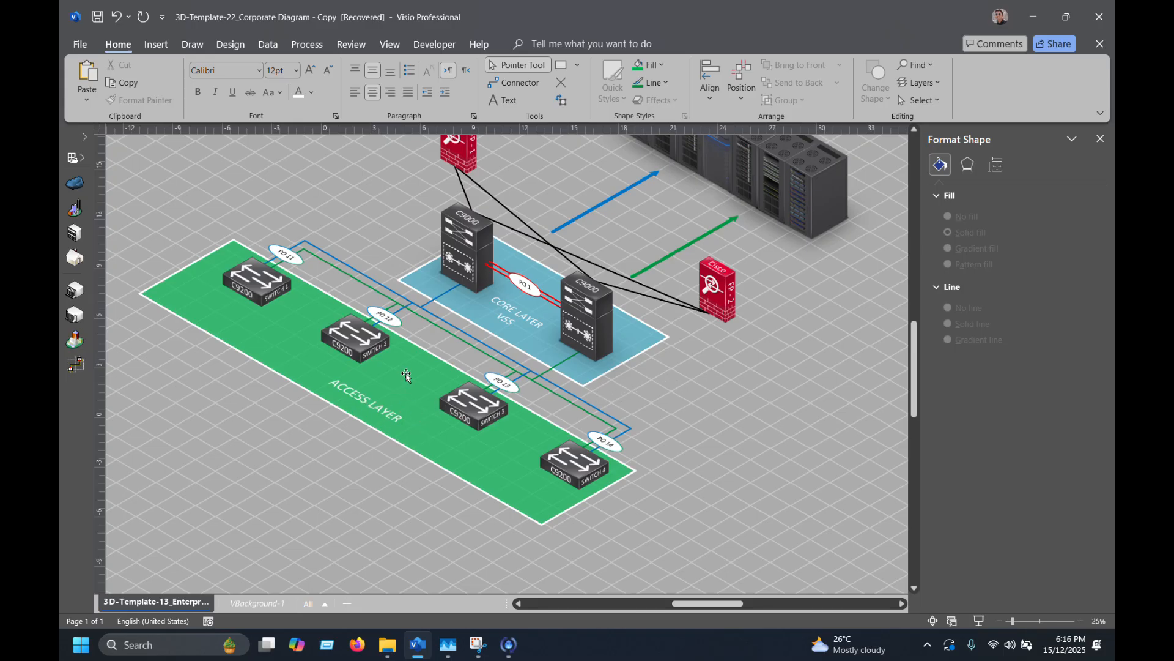
{"action": "scroll", "coordinate": [406, 377], "scroll_direction": "up", "scroll_amount": 1}
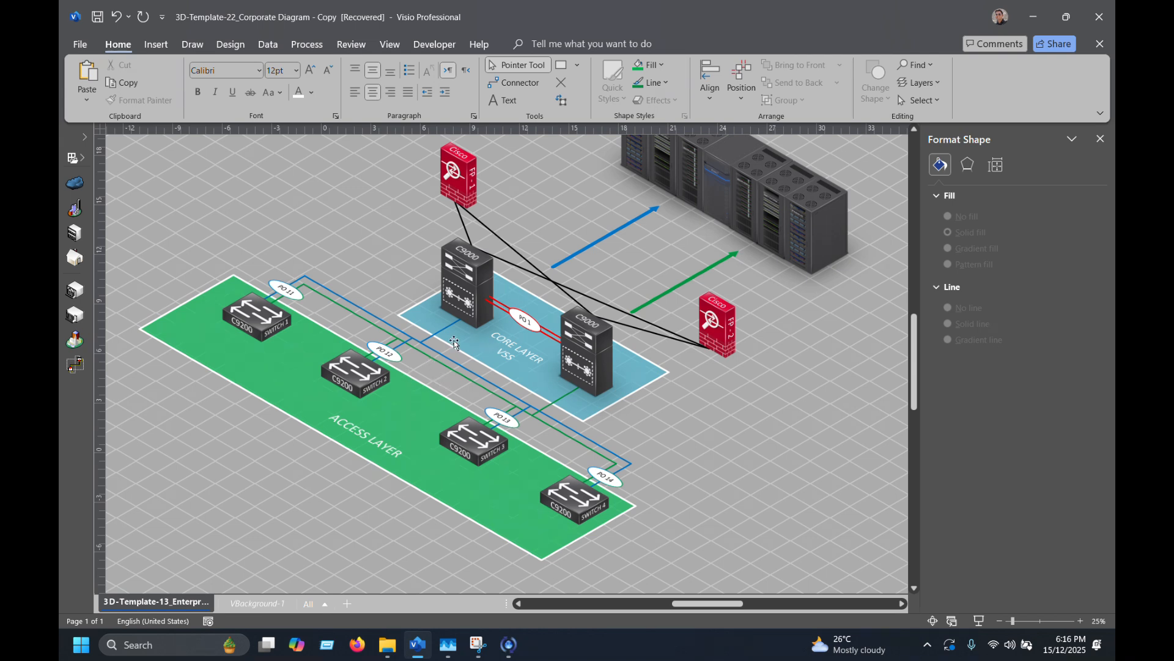
{"action": "left_click", "coordinate": [1101, 139]}
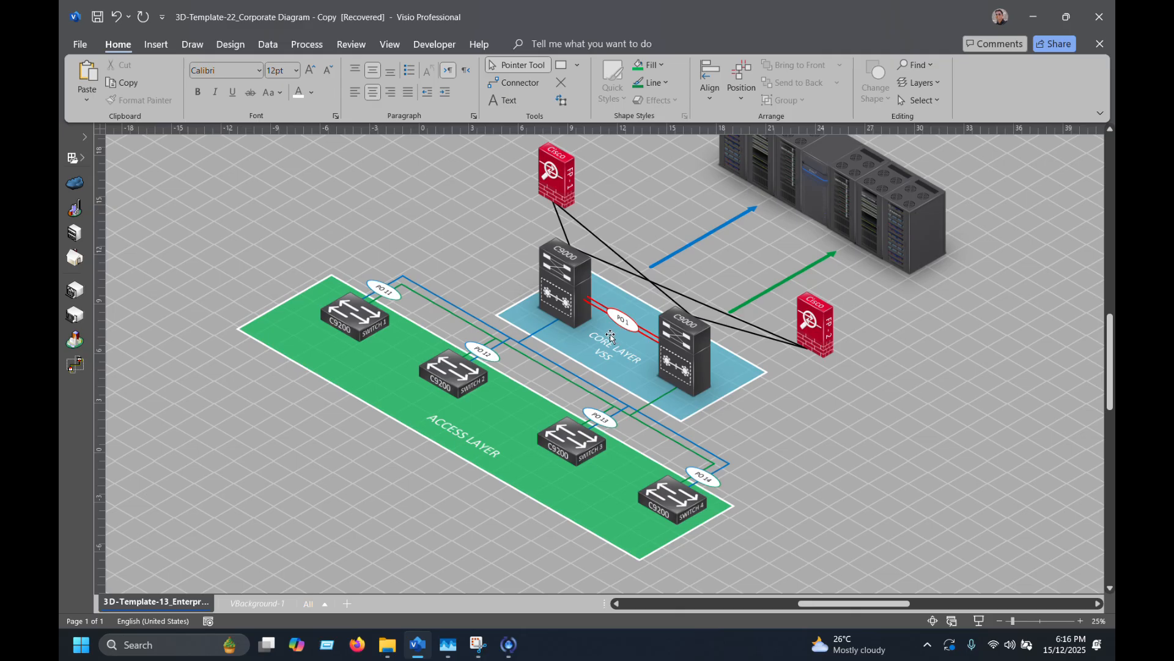
{"action": "scroll", "coordinate": [612, 367], "scroll_direction": "down", "scroll_amount": 3}
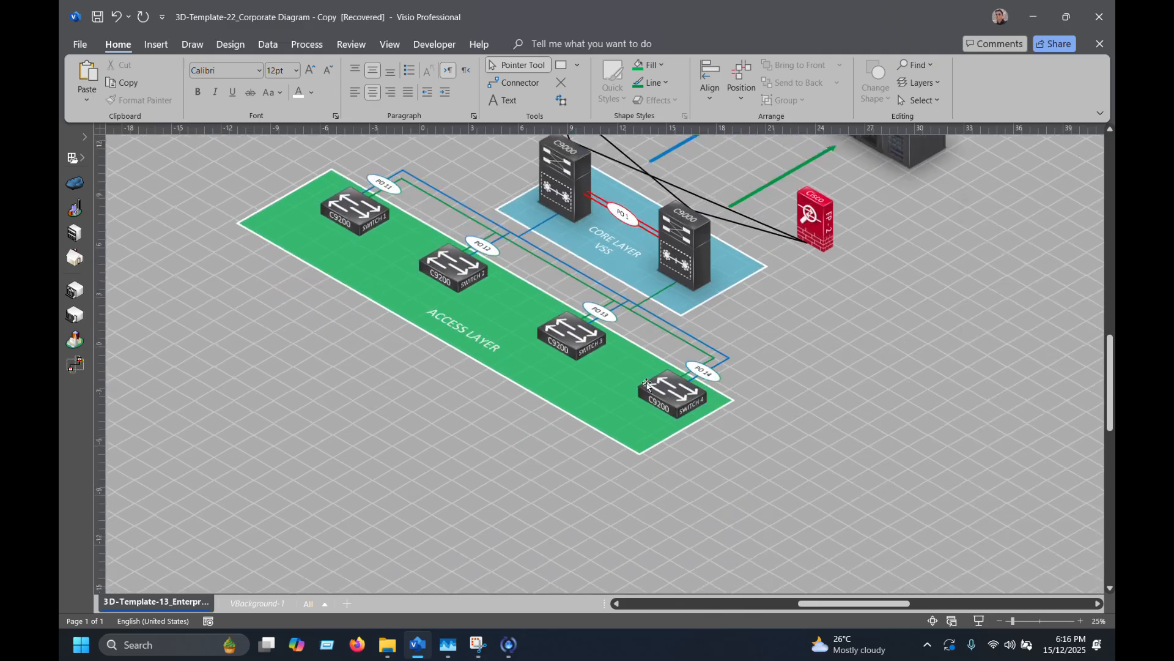
{"action": "scroll", "coordinate": [647, 385], "scroll_direction": "down", "scroll_amount": 3}
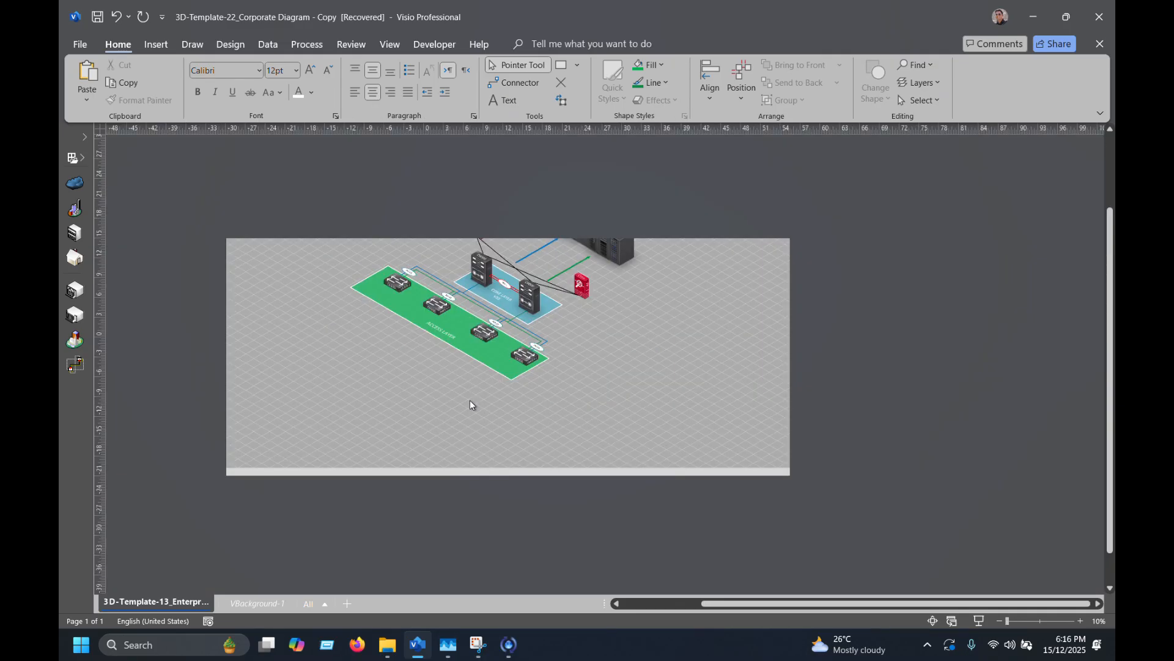
{"action": "scroll", "coordinate": [471, 404], "scroll_direction": "down", "scroll_amount": 1}
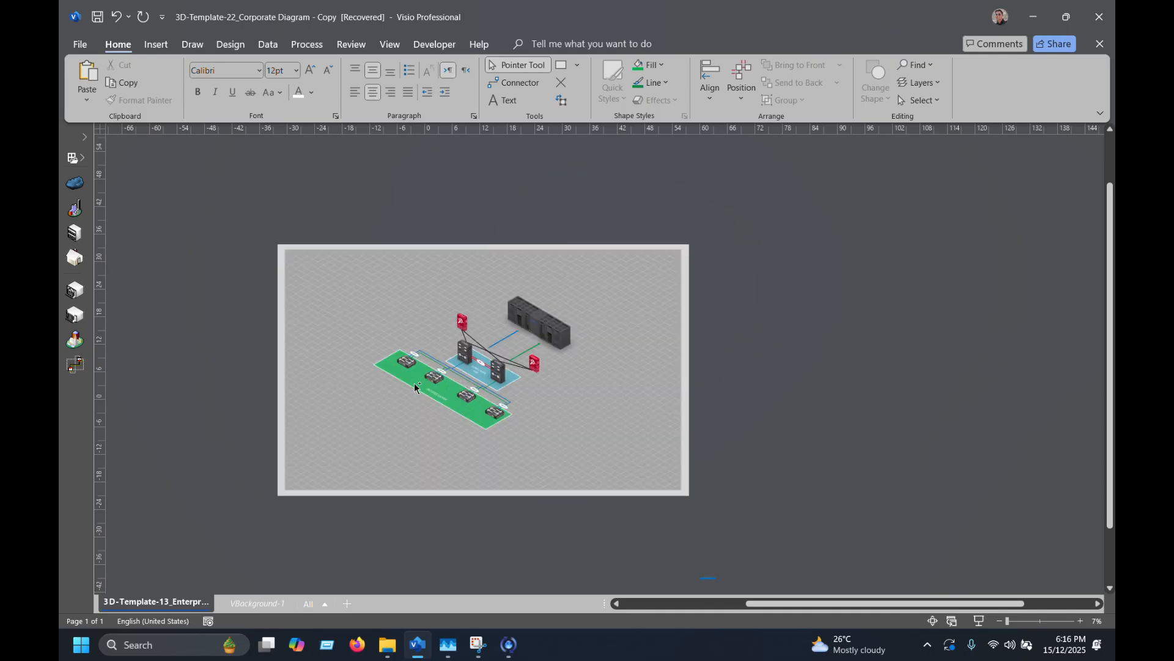
{"action": "scroll", "coordinate": [414, 386], "scroll_direction": "up", "scroll_amount": 1}
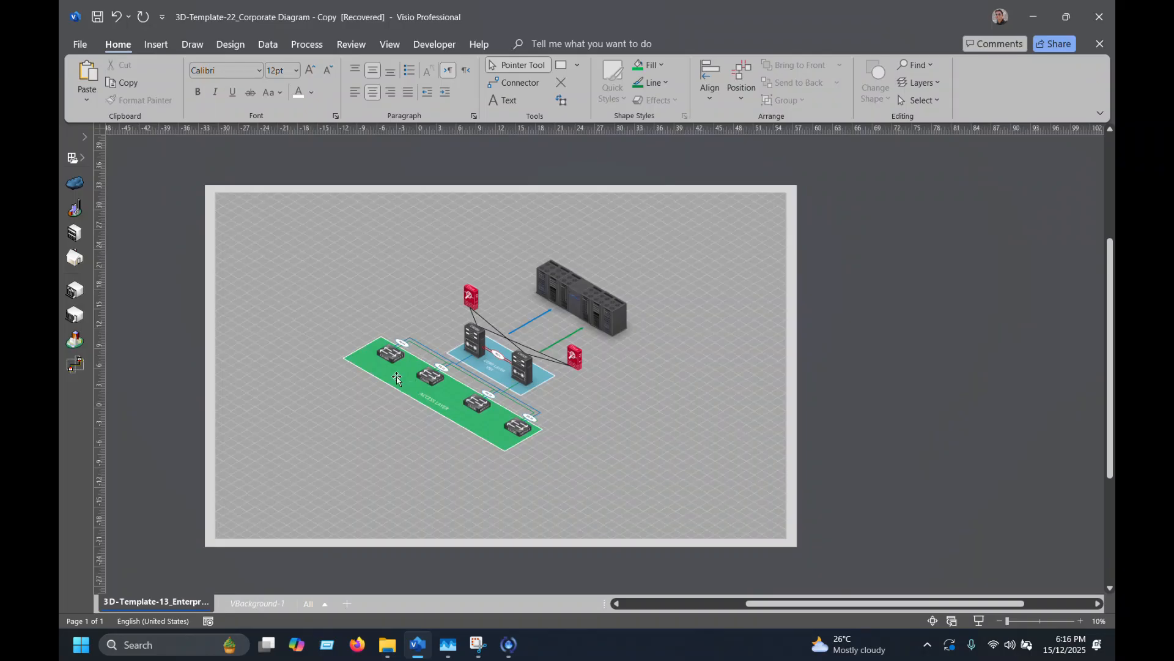
Show the page in full-screen presentation mode and enlarge the network diagram for review.
{"action": "key", "text": "XF86MonBrightnessUp"}
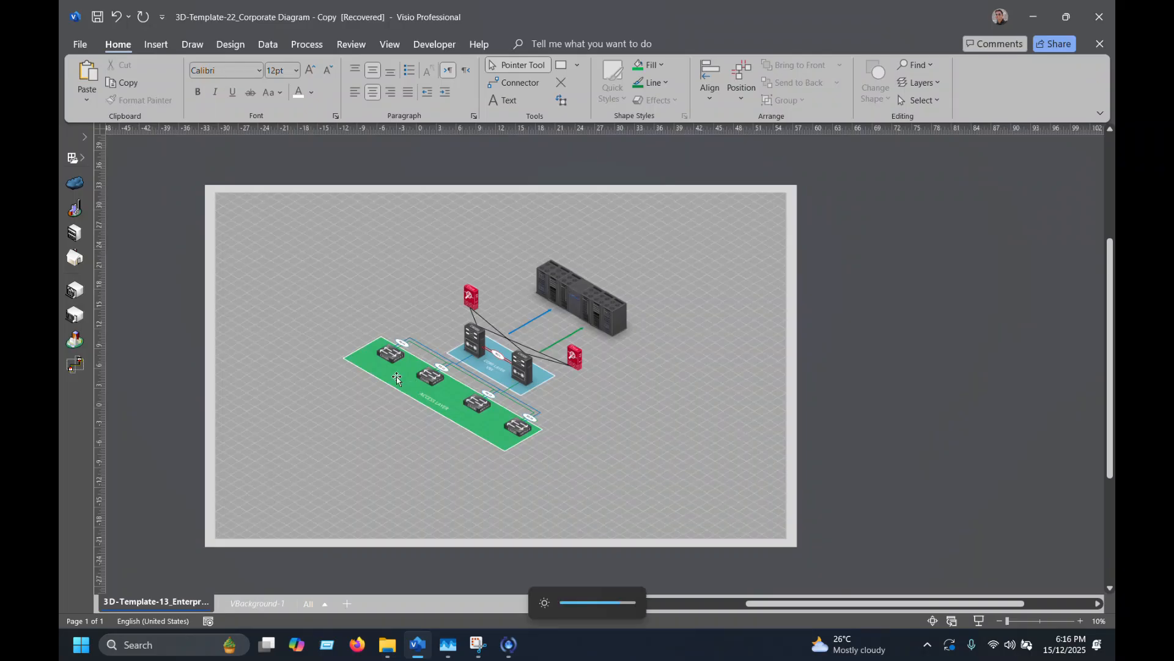
{"action": "key", "text": "F5"}
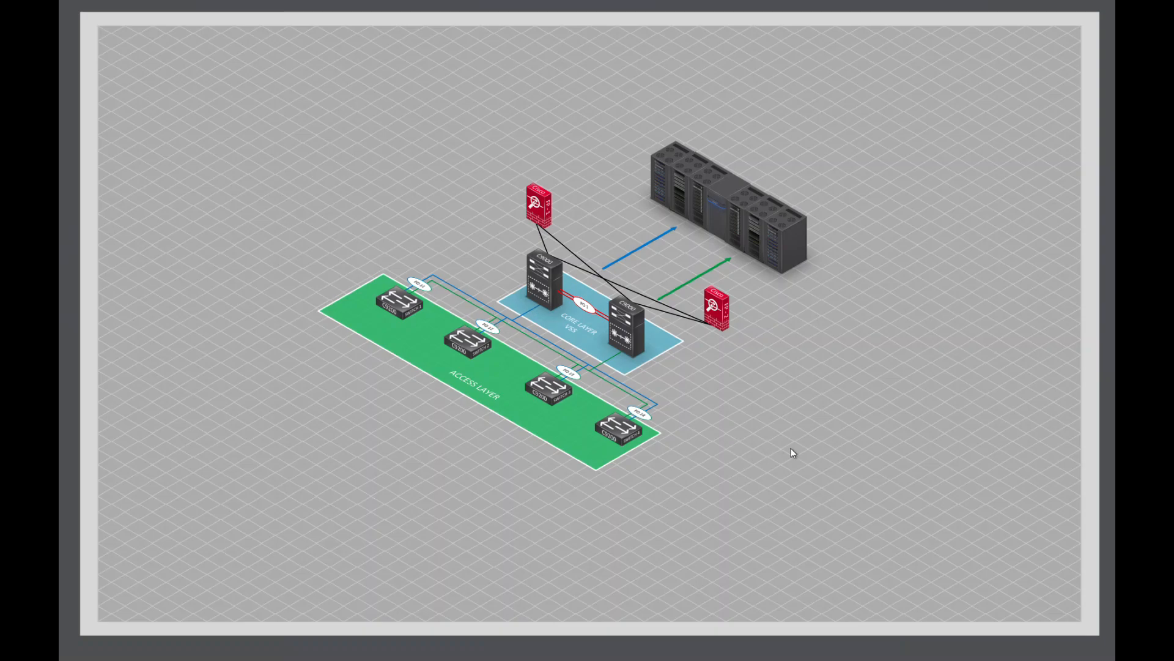
{"action": "scroll", "coordinate": [599, 257], "scroll_direction": "up", "scroll_amount": 2}
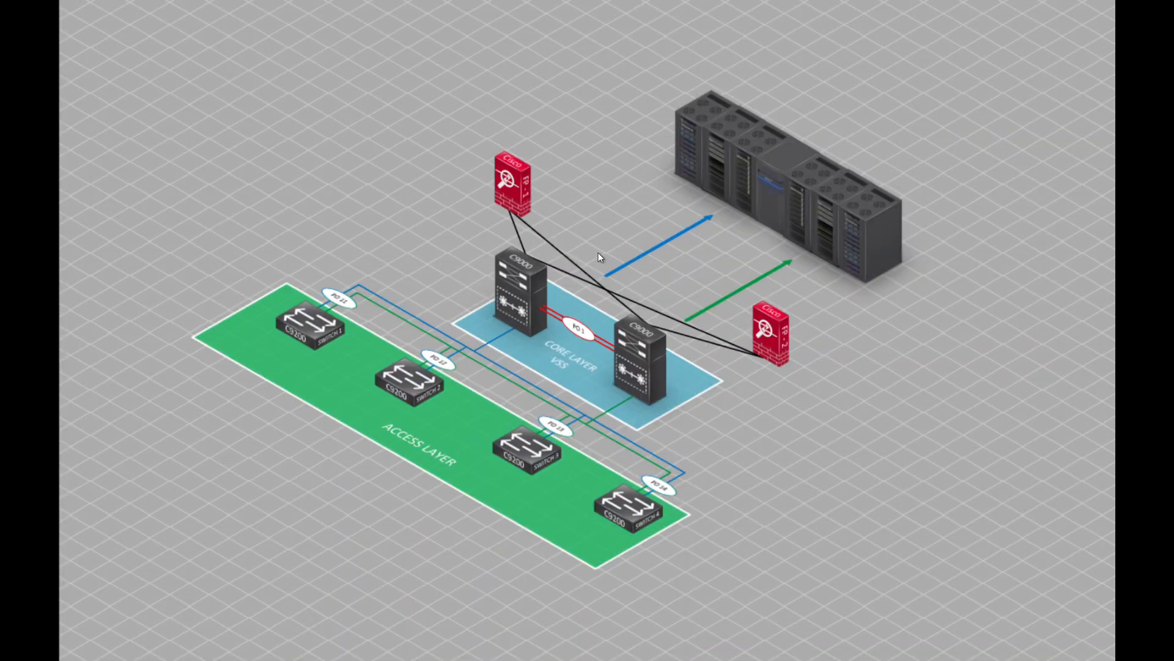